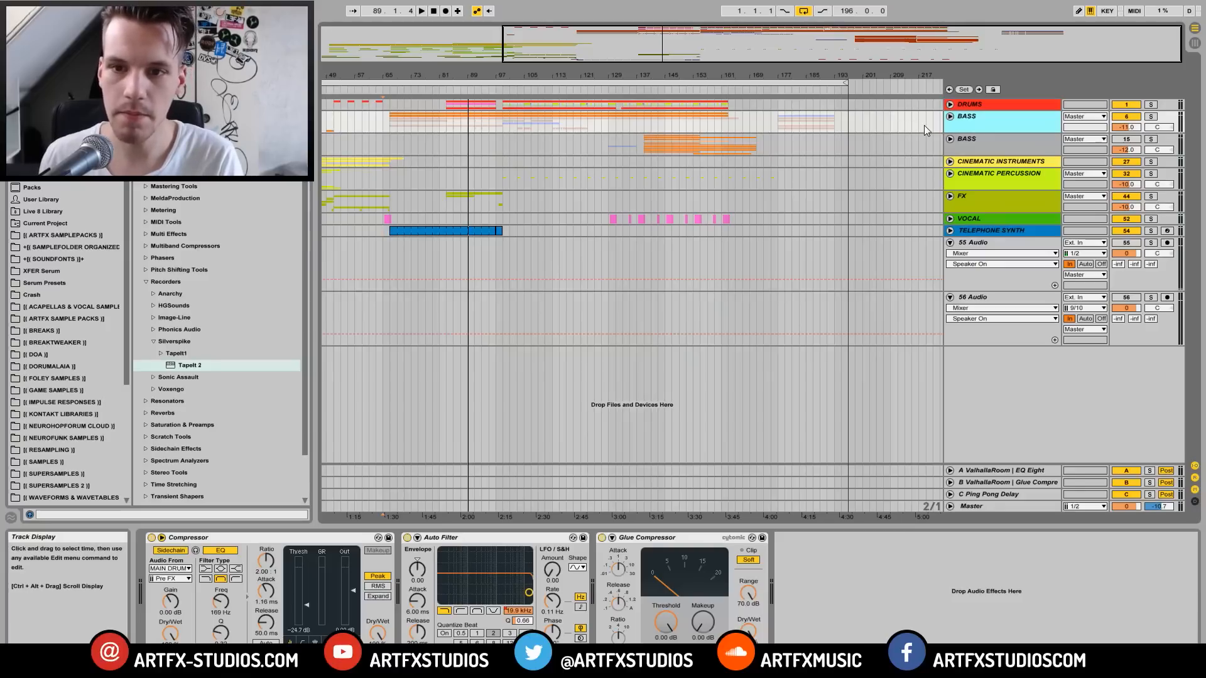
Step: Expand the BASS group and MAIN BASS track 11, and play the arrangement from the start of its first MIDI clip
{"action": "left_click", "coordinate": [950, 116]}
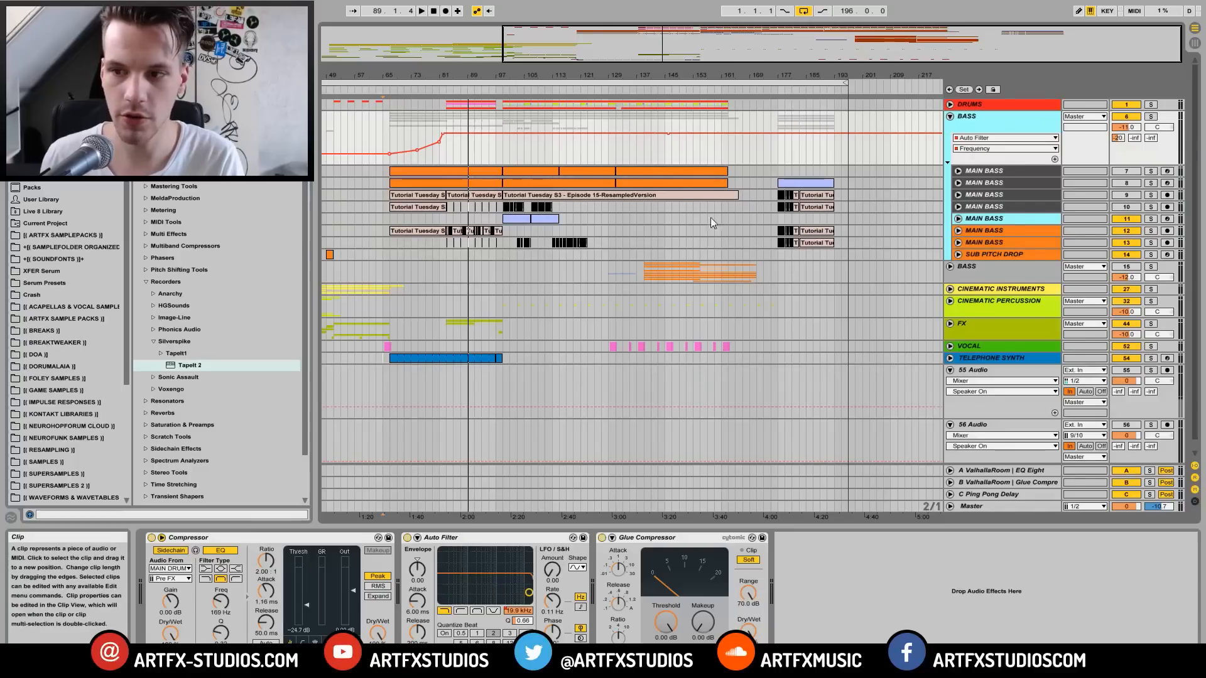
{"action": "left_click", "coordinate": [1008, 218]}
{"action": "left_click", "coordinate": [958, 219]}
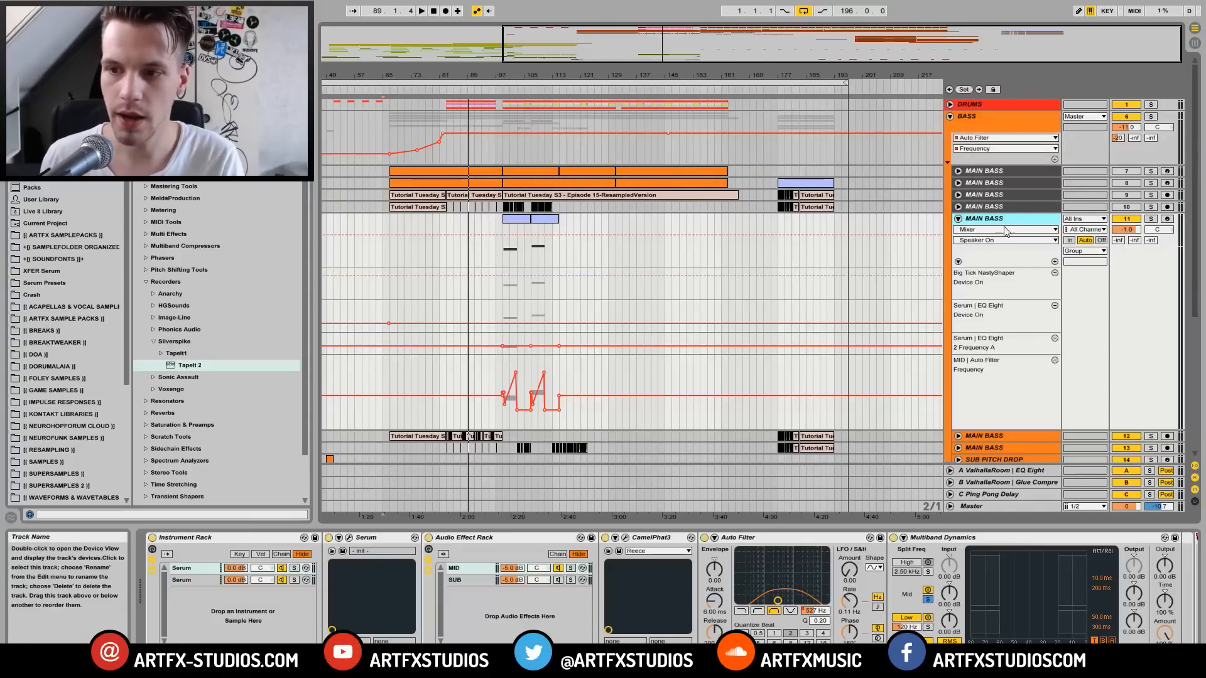
{"action": "left_click", "coordinate": [503, 229]}
{"action": "key", "text": "space"}
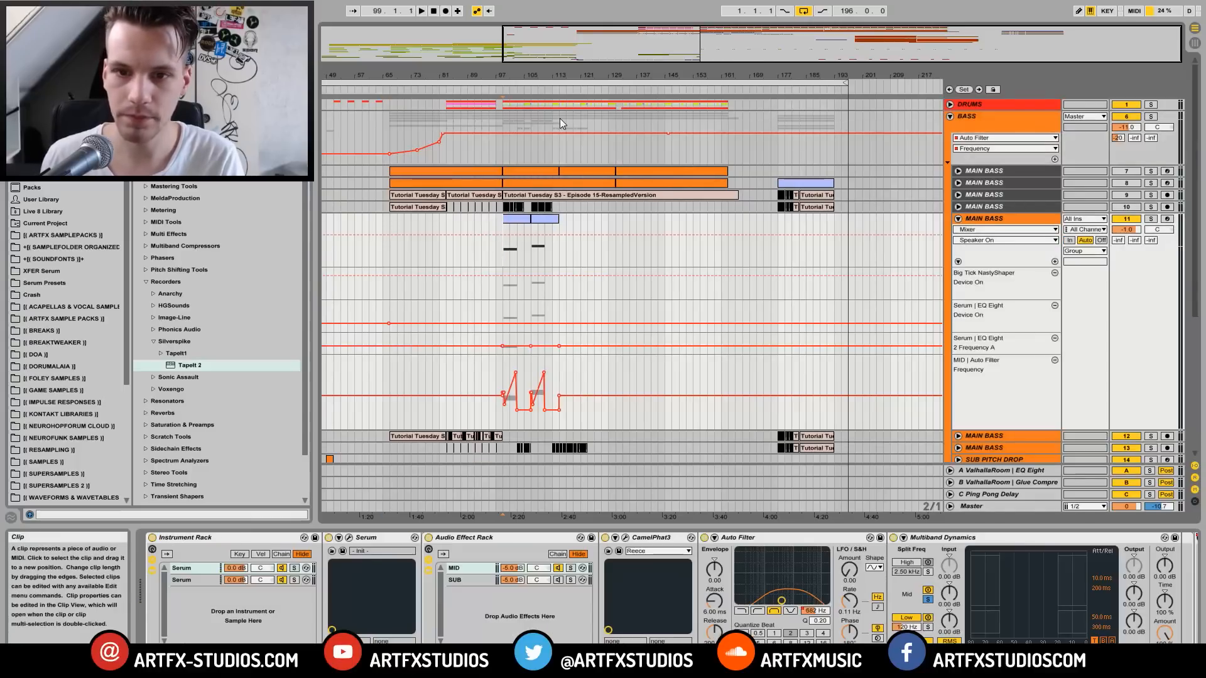
{"action": "mouse_move", "coordinate": [510, 76]}
{"action": "left_mouse_down"}
{"action": "mouse_move", "coordinate": [507, 154]}
{"action": "mouse_move", "coordinate": [506, 76]}
{"action": "left_mouse_up"}
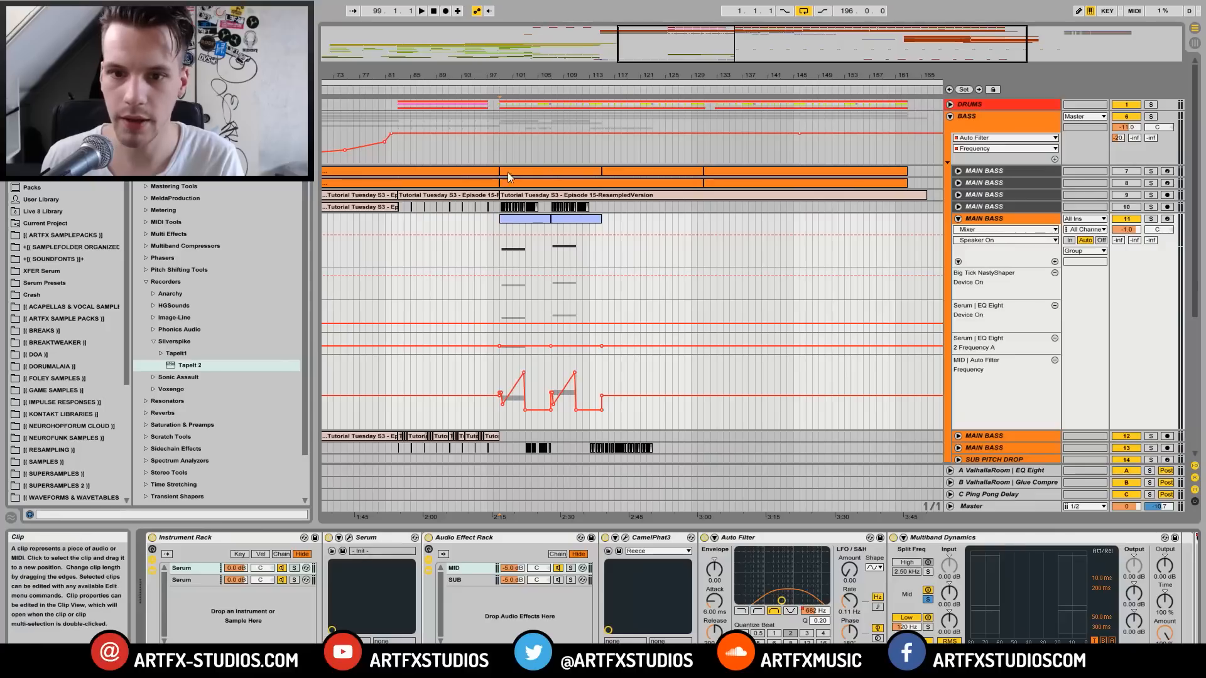
{"action": "mouse_move", "coordinate": [522, 71]}
{"action": "left_mouse_down"}
{"action": "mouse_move", "coordinate": [521, 39]}
{"action": "mouse_move", "coordinate": [521, 88]}
{"action": "mouse_move", "coordinate": [539, 63]}
{"action": "left_mouse_up"}
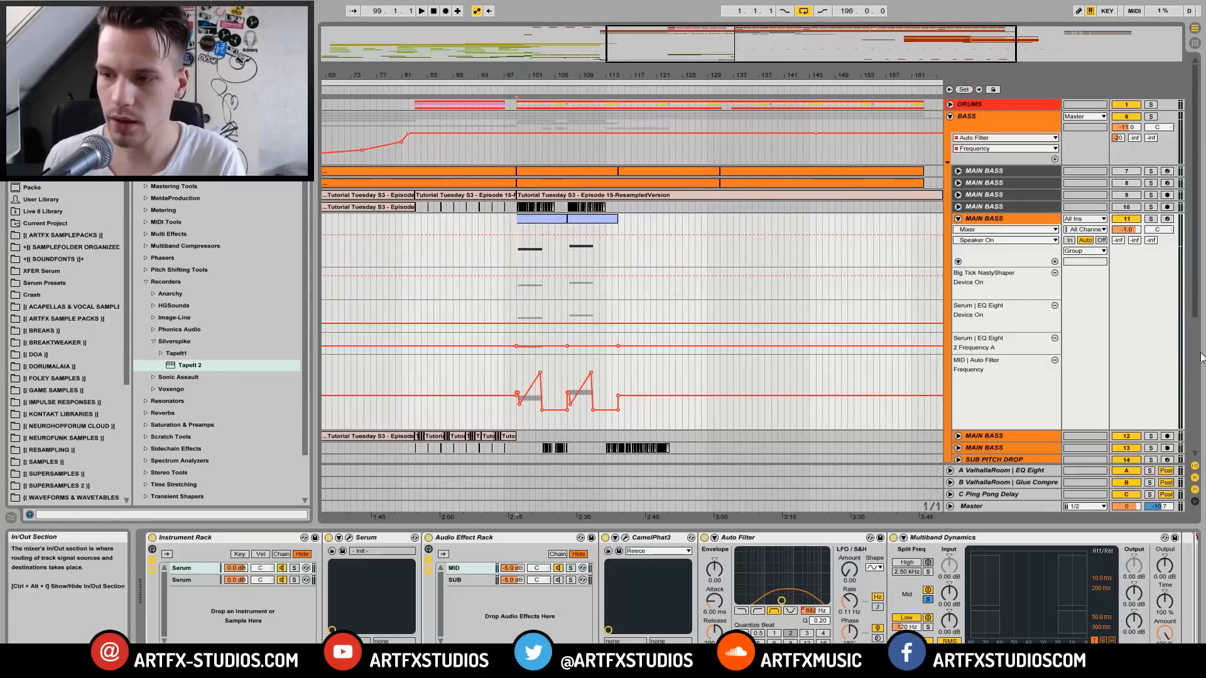
Step: Unfold and solo MAIN BASS track 13, and play its chopped audio clips from bar 113
{"action": "scroll", "coordinate": [977, 333], "scroll_direction": "down", "scroll_amount": 4}
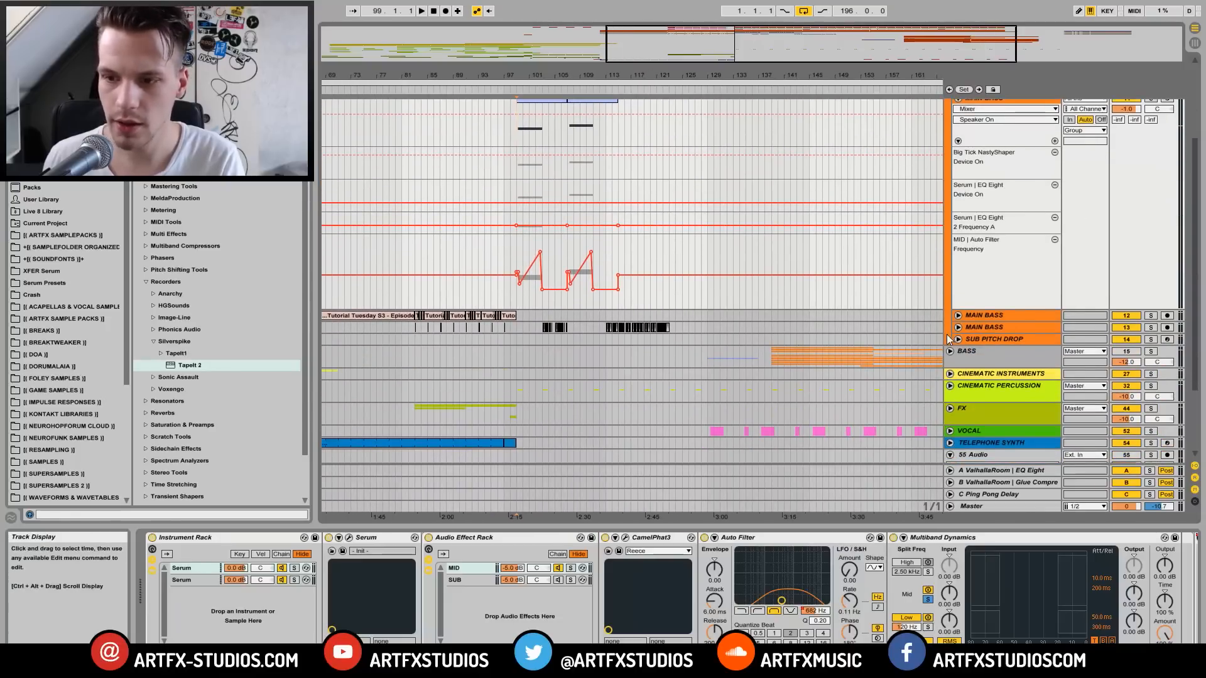
{"action": "left_click", "coordinate": [958, 327]}
{"action": "mouse_move", "coordinate": [545, 64]}
{"action": "left_mouse_down"}
{"action": "mouse_move", "coordinate": [544, 94]}
{"action": "mouse_move", "coordinate": [454, 85]}
{"action": "left_mouse_up"}
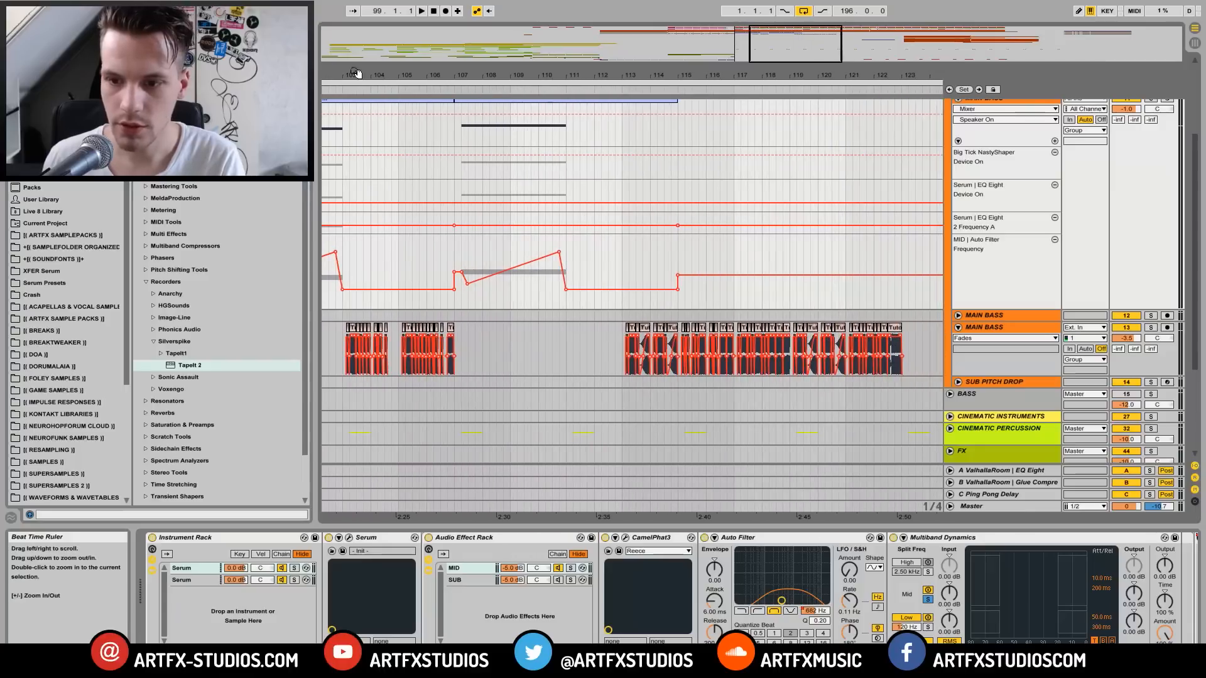
{"action": "left_click", "coordinate": [621, 344]}
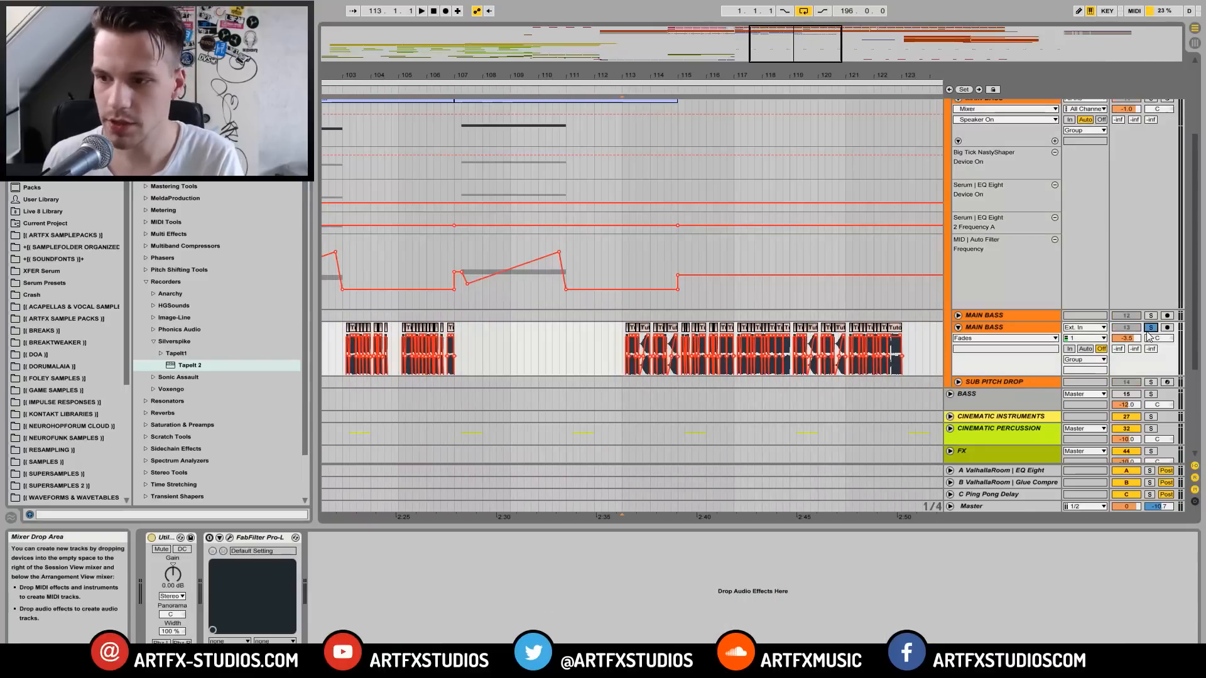
{"action": "left_click", "coordinate": [1149, 328]}
{"action": "key", "text": "space"}
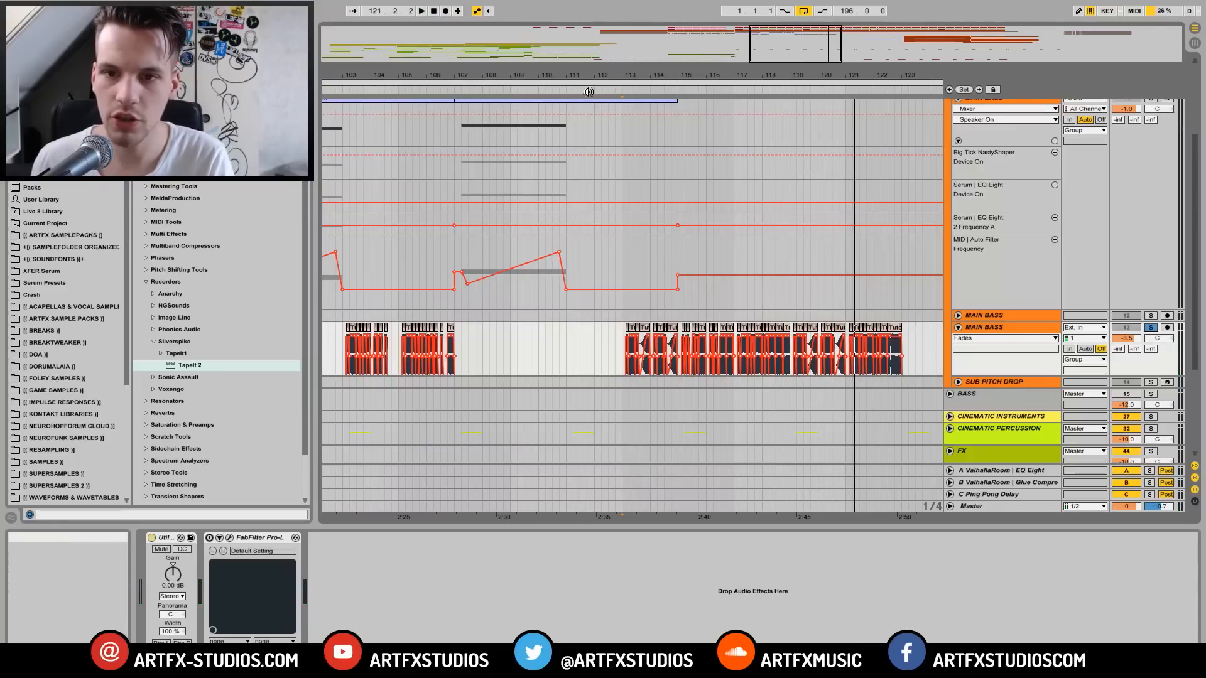
Step: Play track 13's earlier group of clips from bar 103, and unsolo and fold the track
{"action": "left_click_drag", "start_coordinate": [605, 78], "coordinate": [609, 71]}
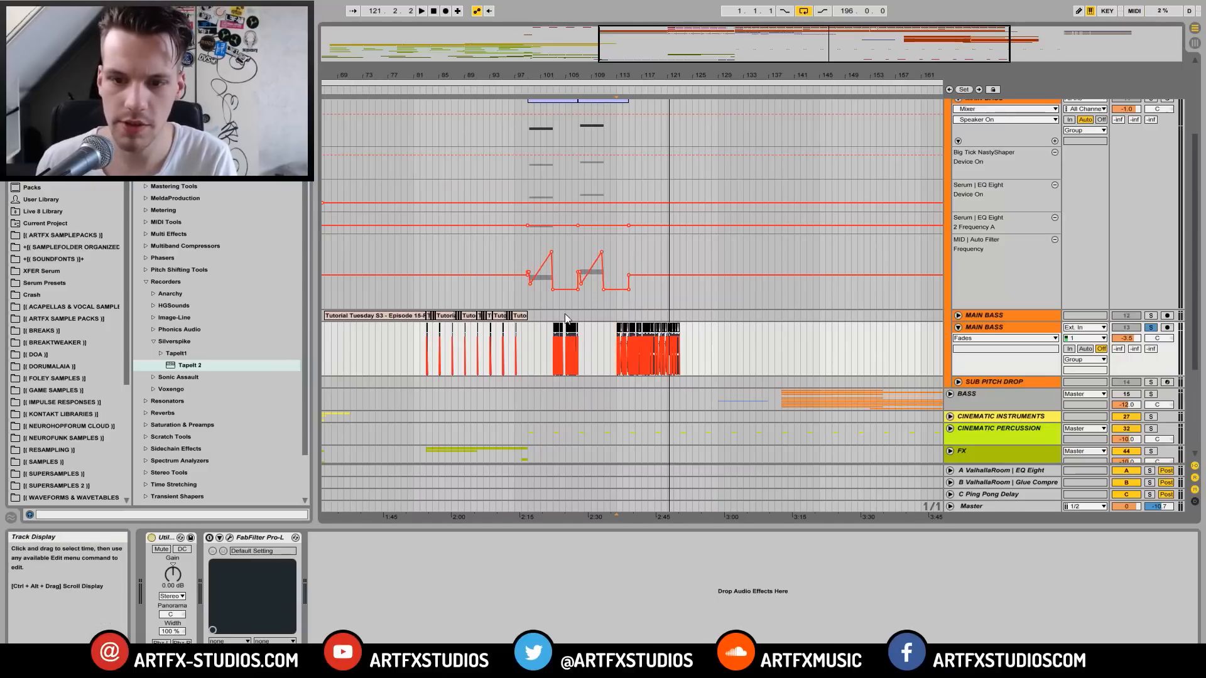
{"action": "left_click", "coordinate": [555, 333]}
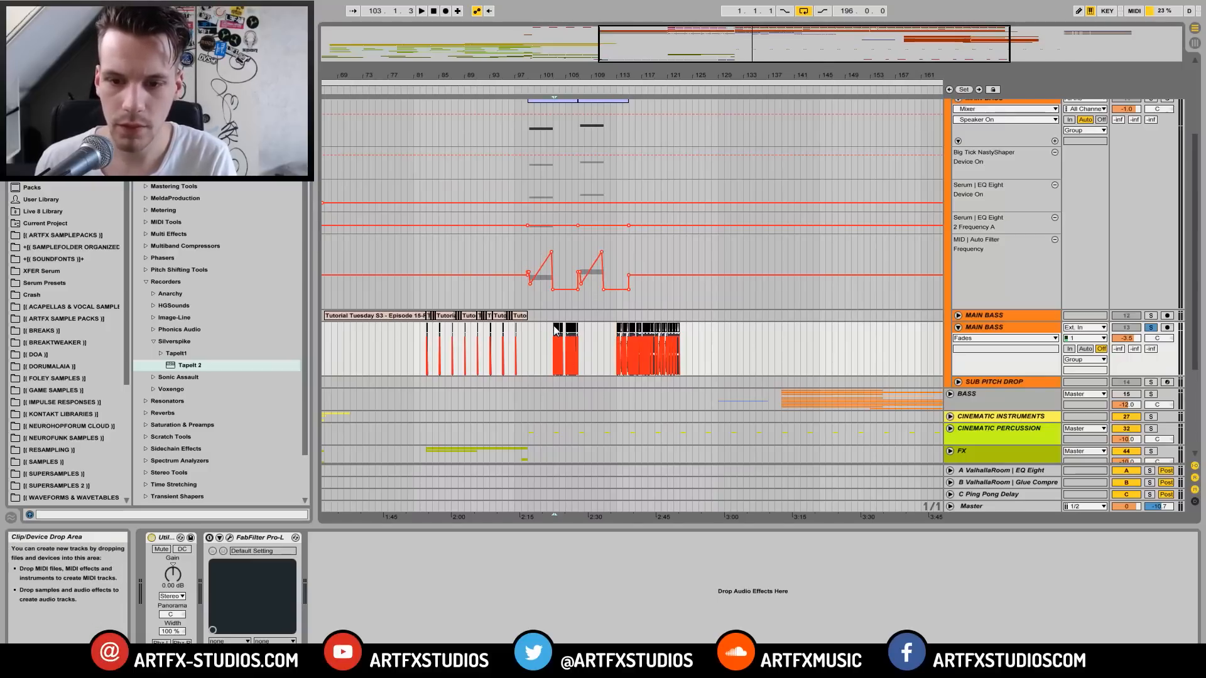
{"action": "key", "text": "space"}
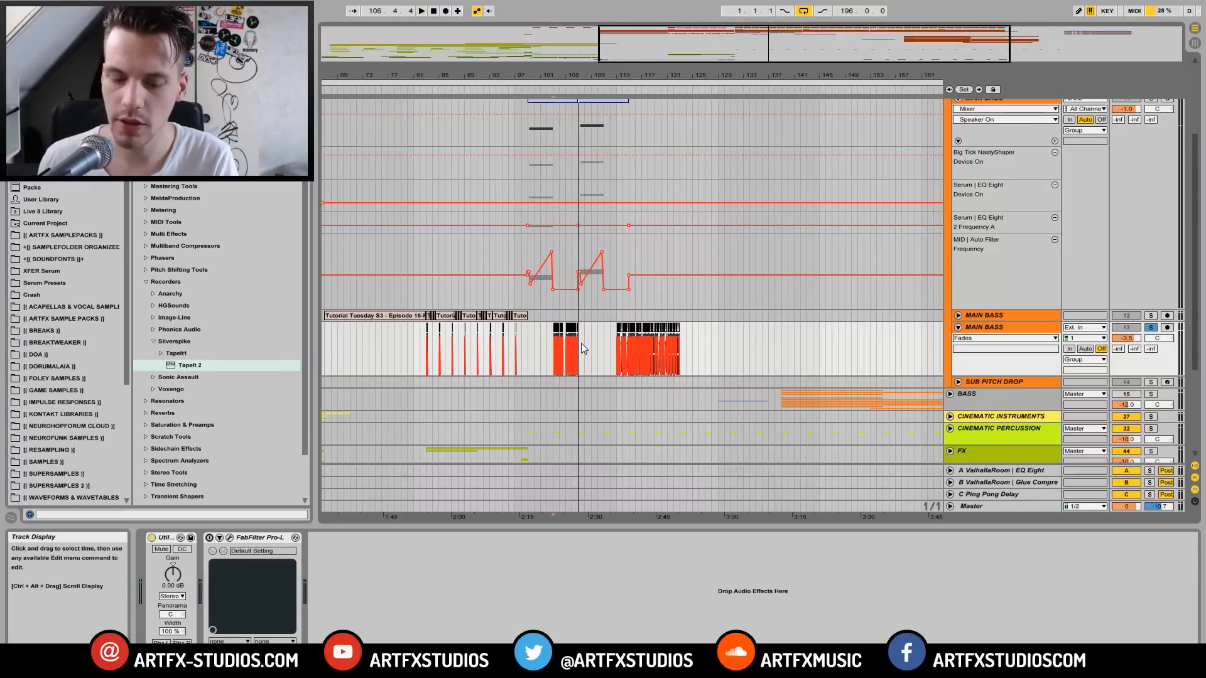
{"action": "left_click", "coordinate": [1151, 327]}
{"action": "left_click", "coordinate": [958, 327]}
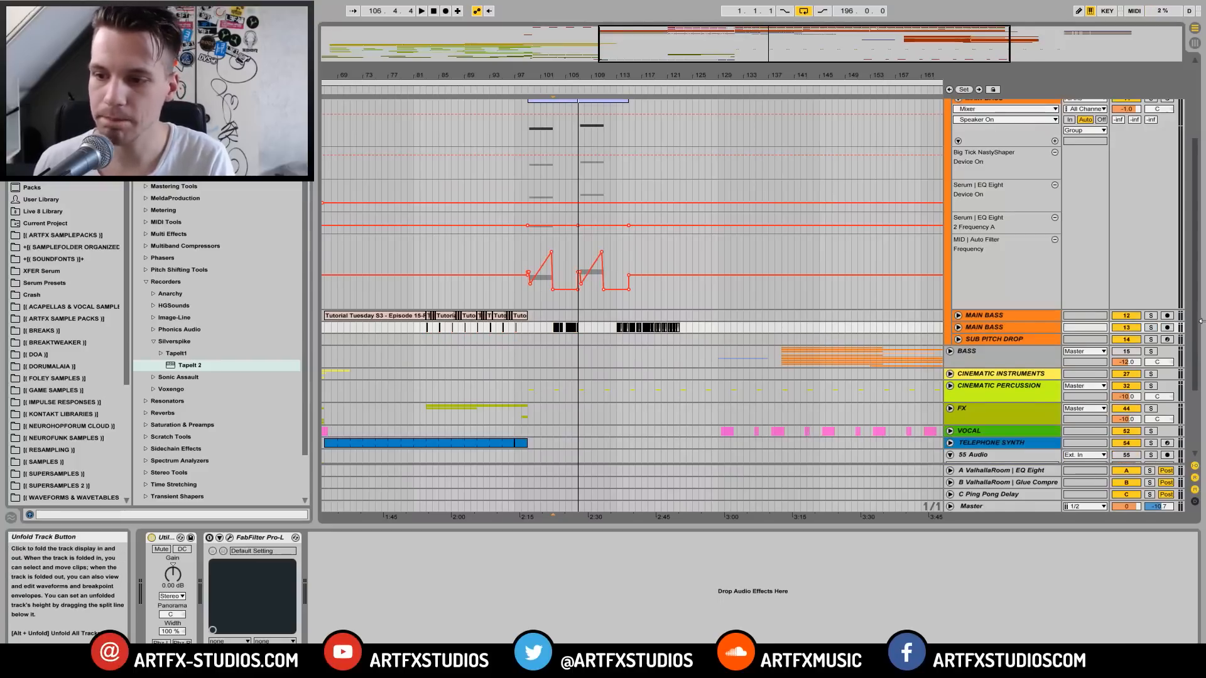
Step: Fold MAIN BASS track 11 and play the whole arrangement from bar 1
{"action": "scroll", "coordinate": [1195, 319], "scroll_direction": "up", "scroll_amount": 3}
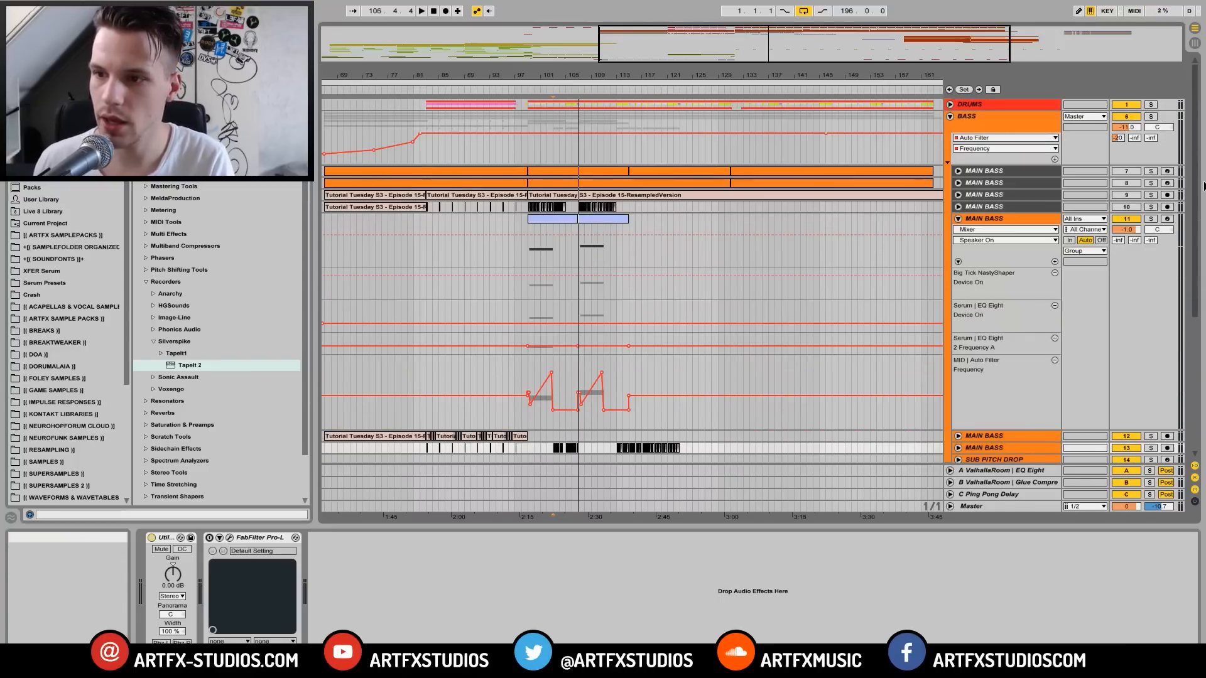
{"action": "left_click", "coordinate": [959, 218]}
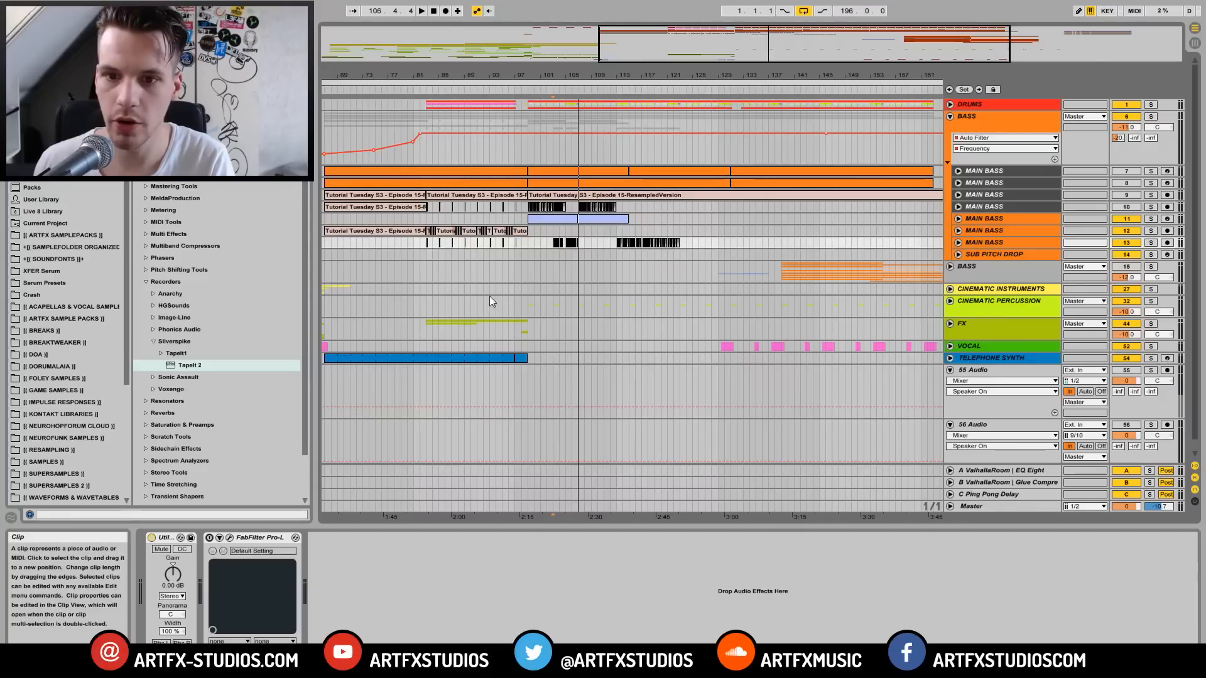
{"action": "left_click_drag", "start_coordinate": [470, 77], "coordinate": [593, 73]}
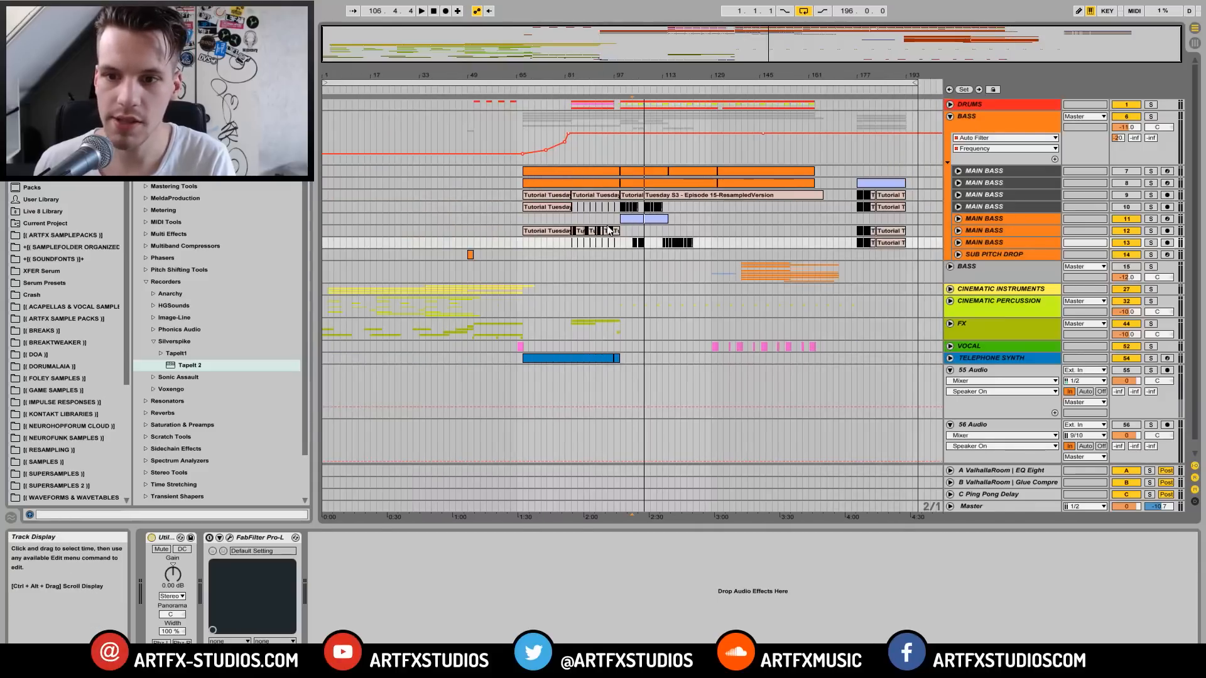
{"action": "left_click", "coordinate": [322, 244]}
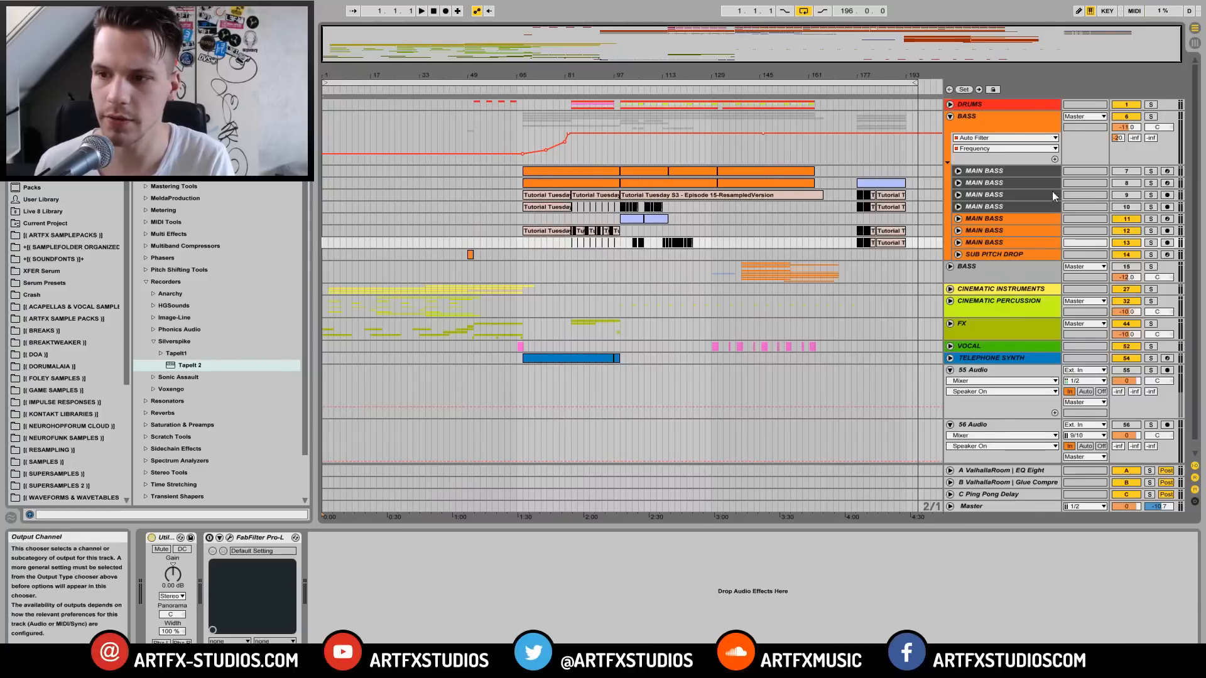
{"action": "left_click", "coordinate": [958, 218]}
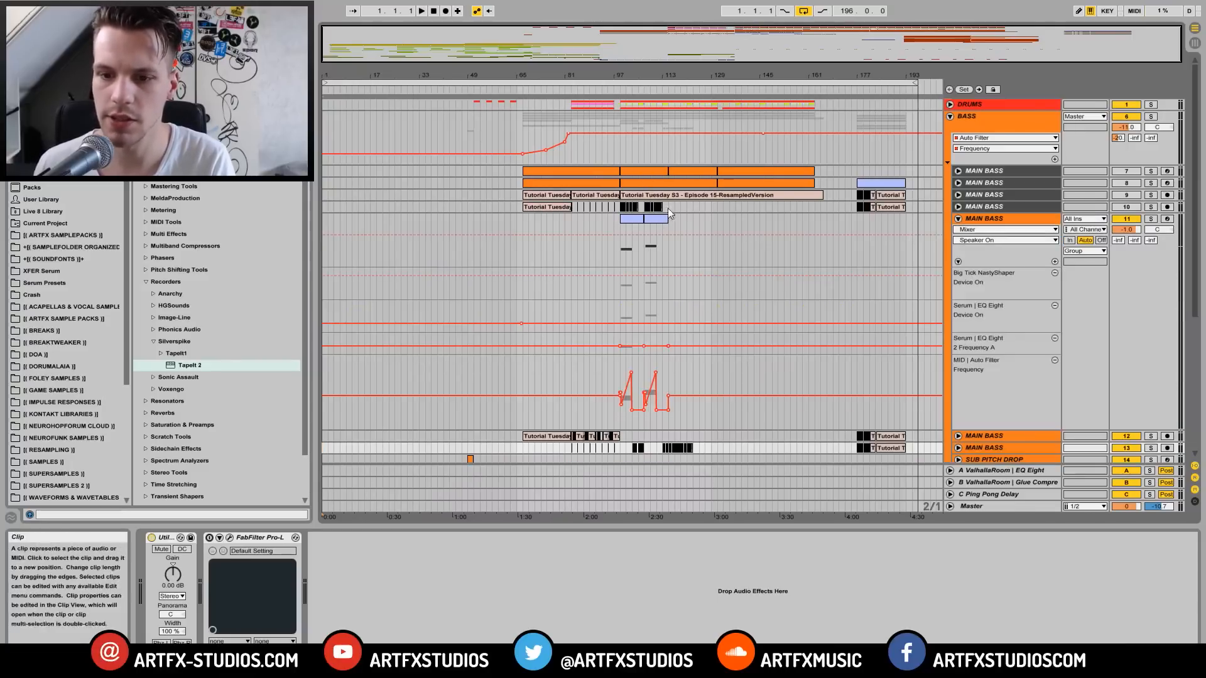
{"action": "left_click", "coordinate": [958, 219]}
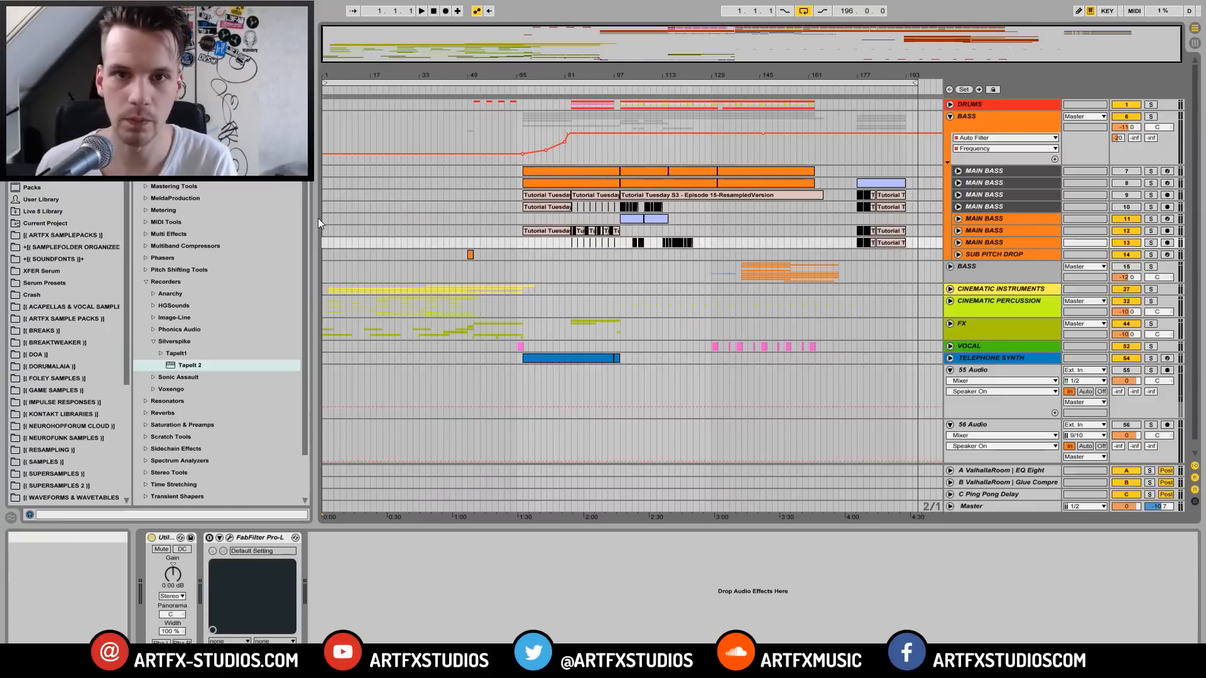
{"action": "key", "text": "space"}
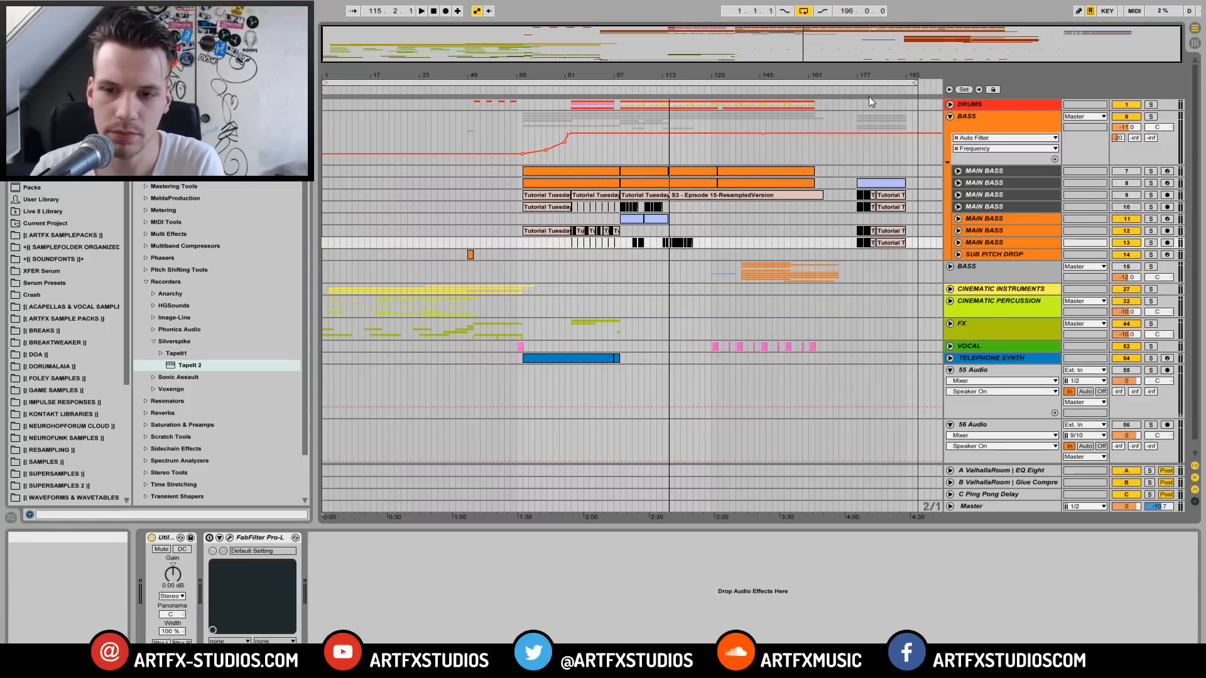
Step: Unfold and solo MAIN BASS track 11, and play its first MIDI clip
{"action": "left_click", "coordinate": [958, 219]}
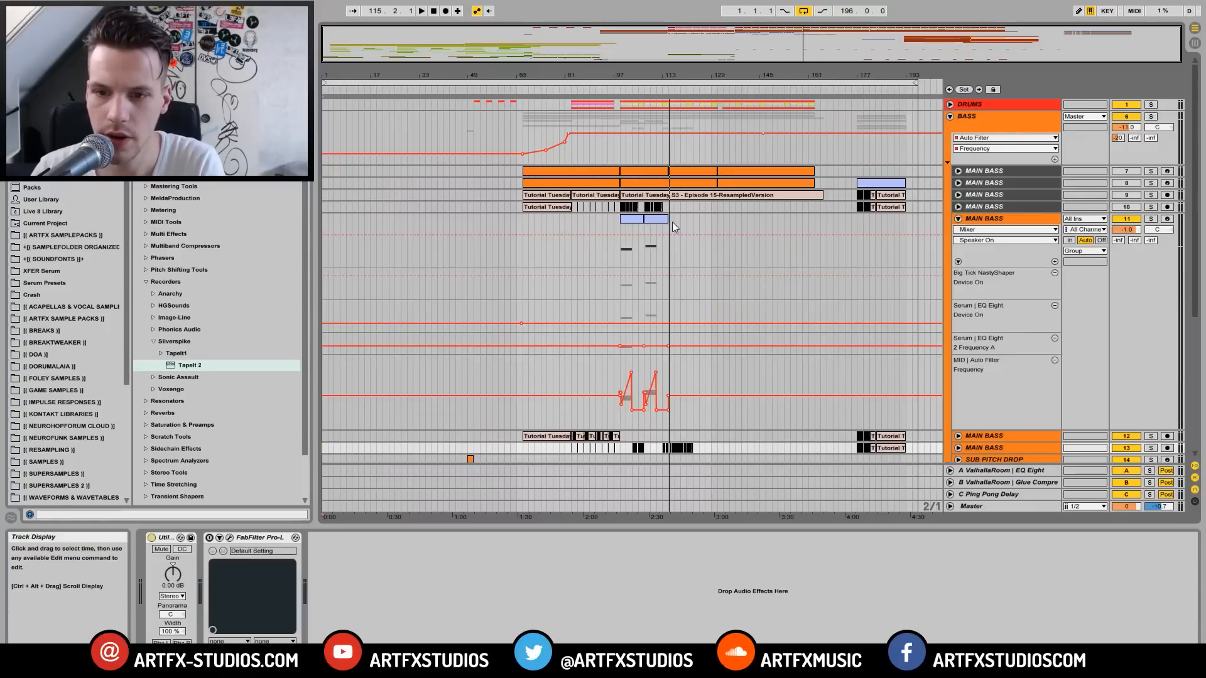
{"action": "left_click", "coordinate": [636, 224]}
{"action": "left_click", "coordinate": [1152, 219]}
{"action": "key", "text": "space"}
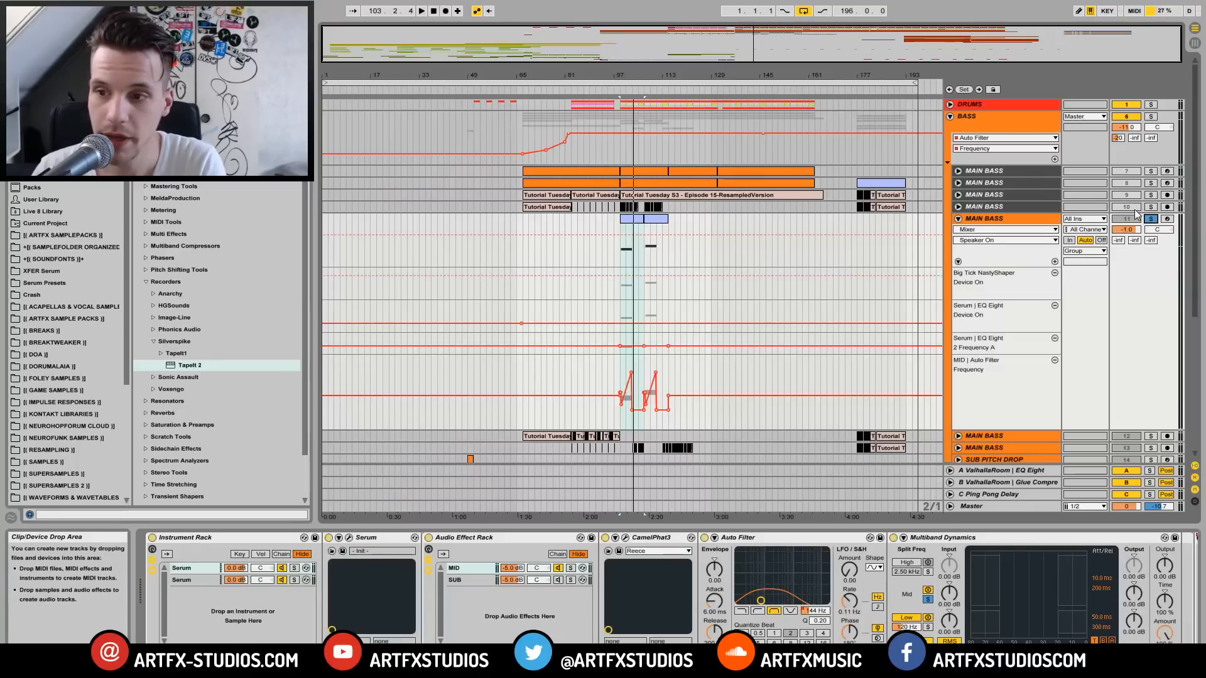
Step: Examine the MID Auto Filter frequency automation on track 11, placing the playback position at the first ramp's peak in bar 102
{"action": "left_click", "coordinate": [959, 219]}
{"action": "left_click", "coordinate": [959, 219]}
{"action": "left_click_drag", "start_coordinate": [634, 76], "coordinate": [625, 132]}
{"action": "left_click_drag", "start_coordinate": [586, 76], "coordinate": [585, 79]}
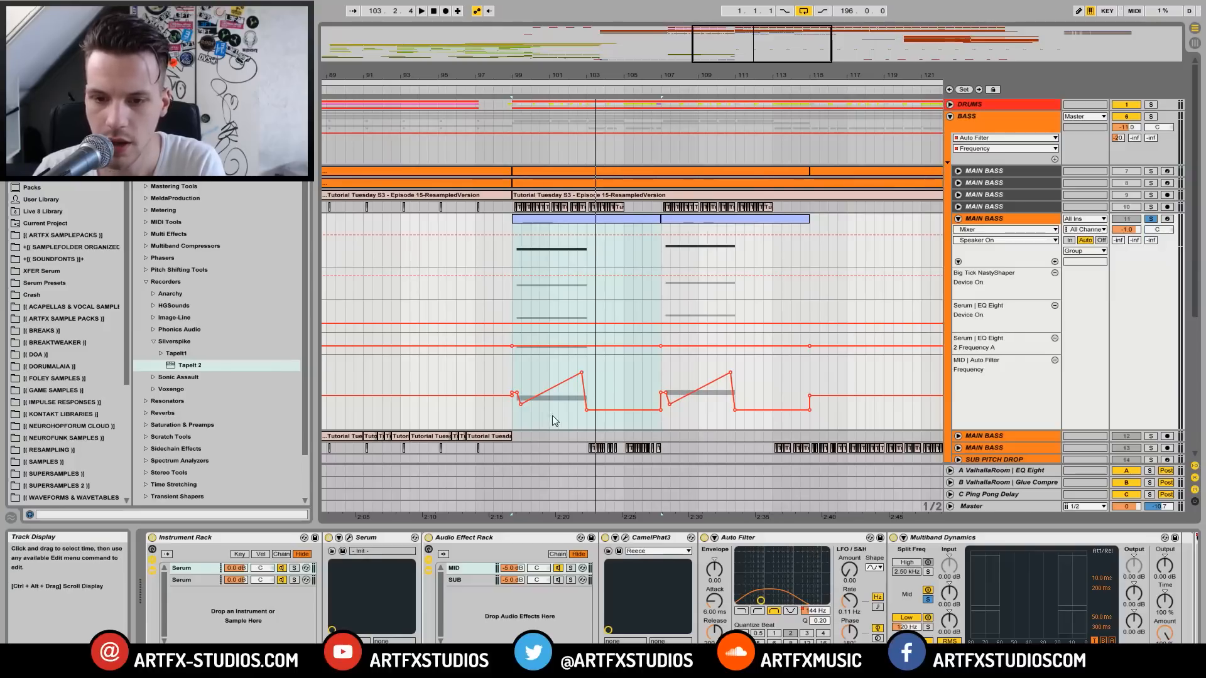
{"action": "left_click_drag", "start_coordinate": [591, 74], "coordinate": [590, 94]}
{"action": "left_click", "coordinate": [573, 366]}
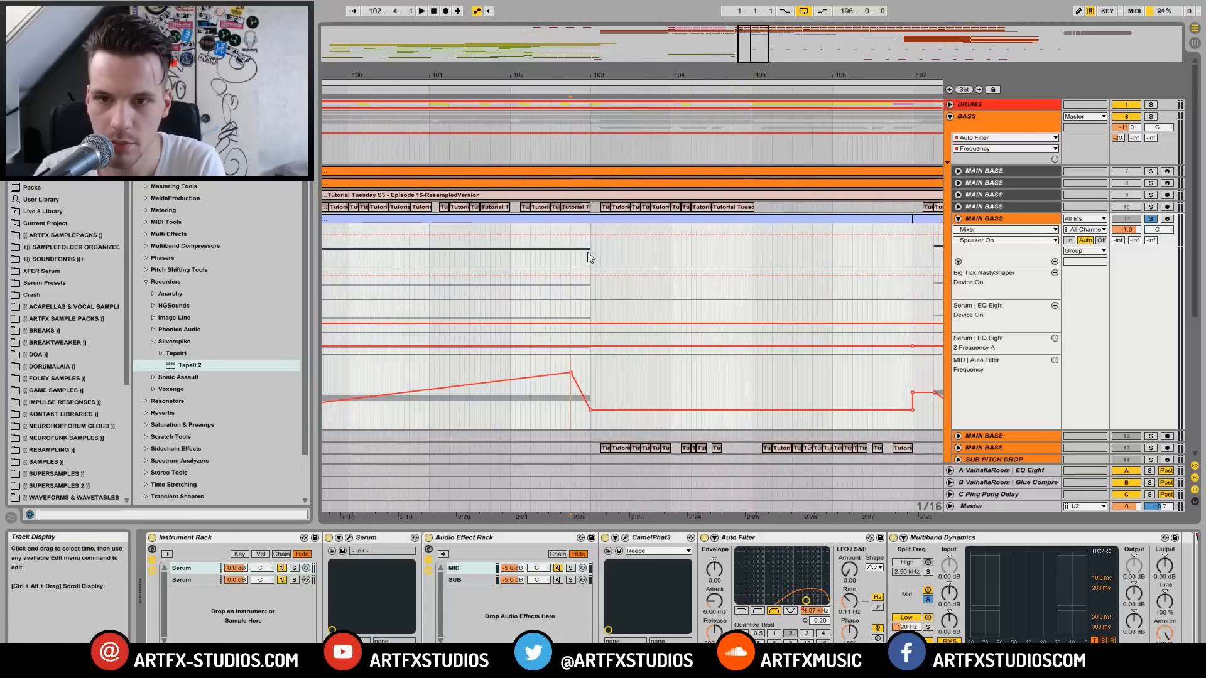
{"action": "left_click_drag", "start_coordinate": [524, 80], "coordinate": [524, 69]}
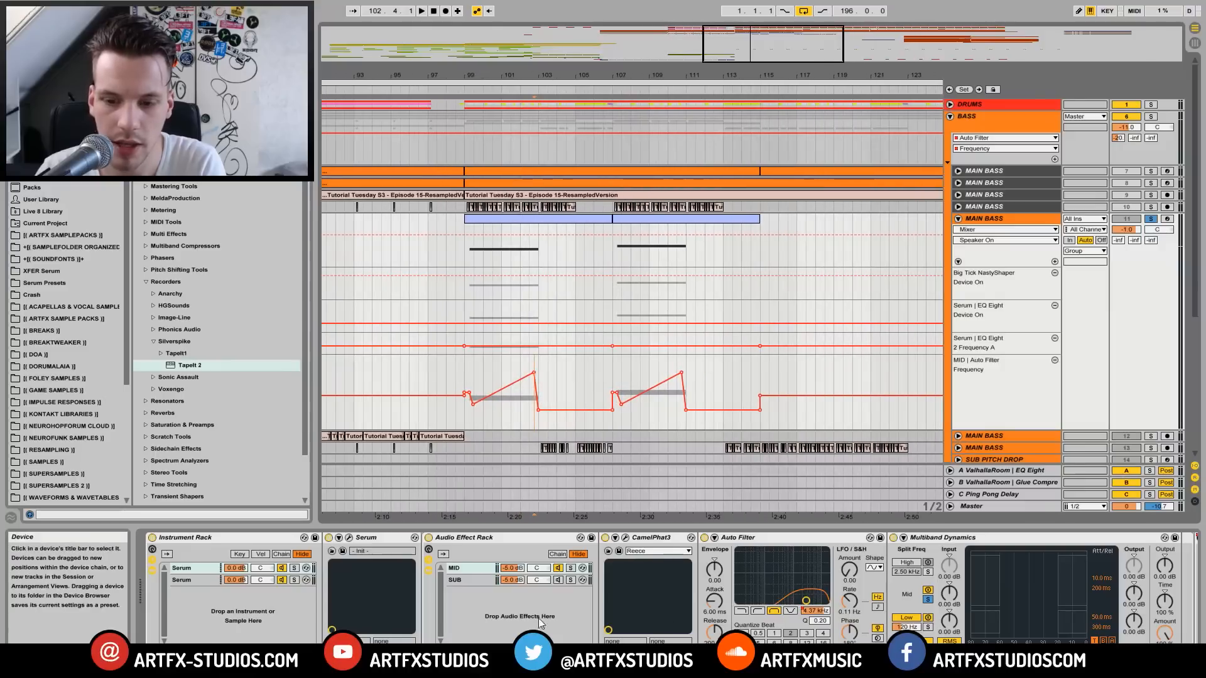
Step: Play the soloed MIDI bass from bar 99 and show the pitch bend envelope of its first clip
{"action": "left_click", "coordinate": [468, 246]}
{"action": "key", "text": "space"}
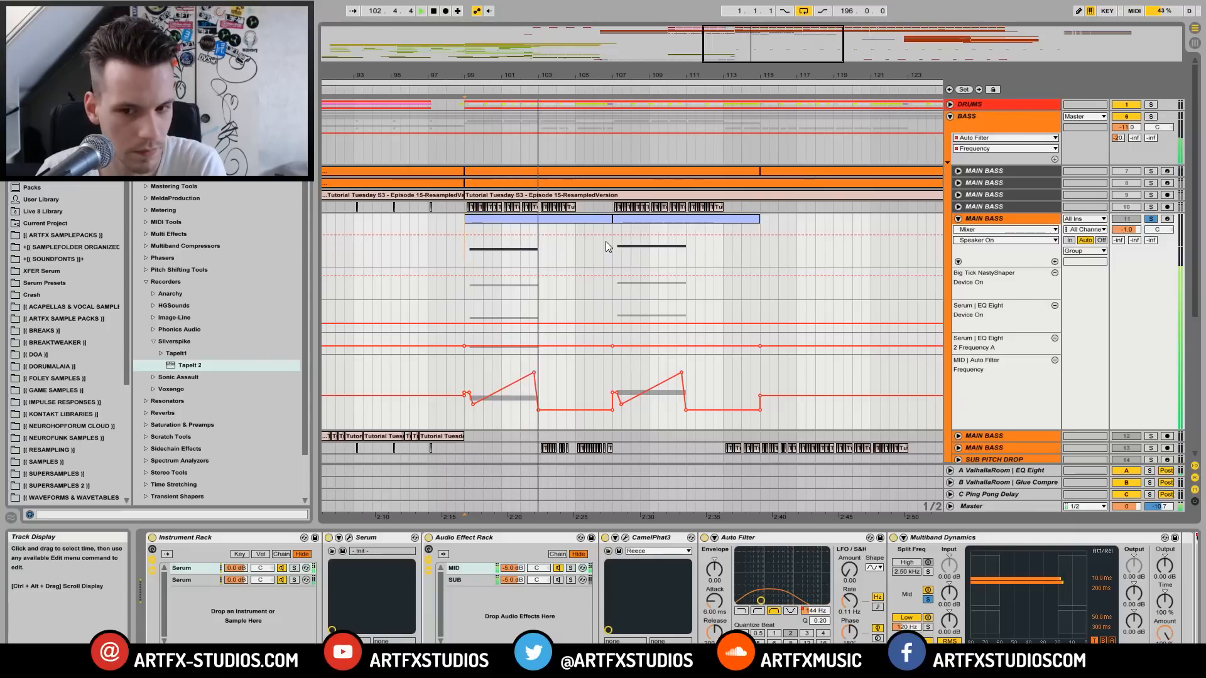
{"action": "double_click", "coordinate": [552, 218]}
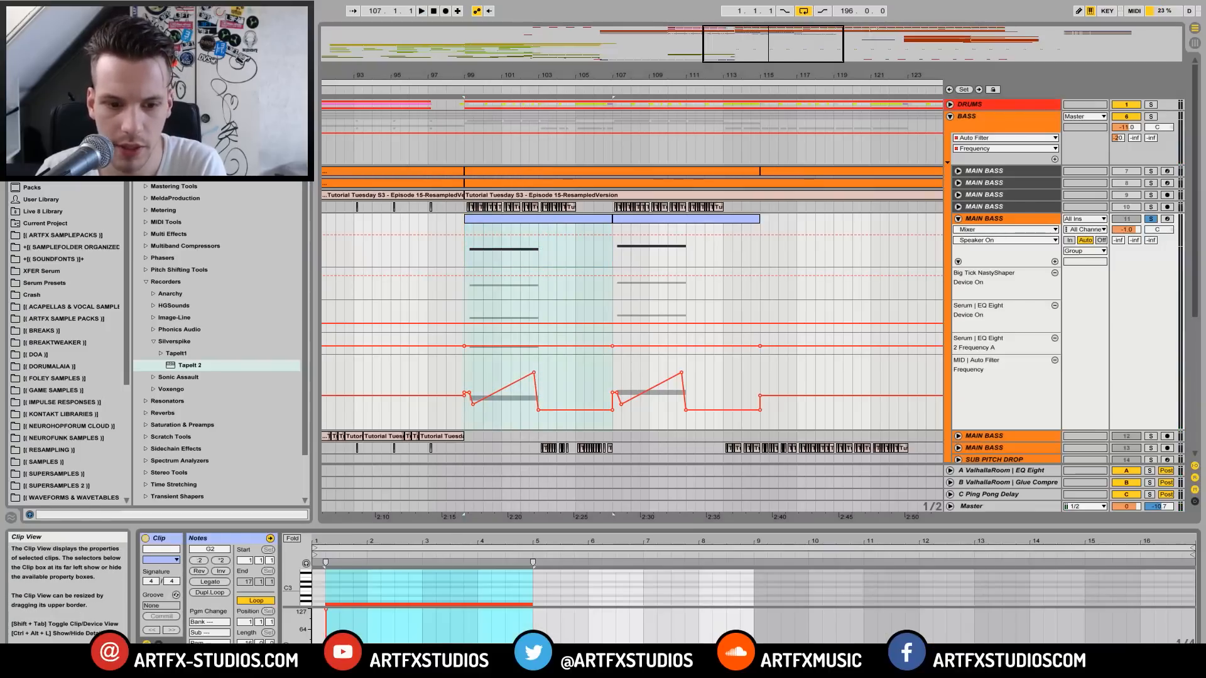
{"action": "left_click", "coordinate": [159, 643]}
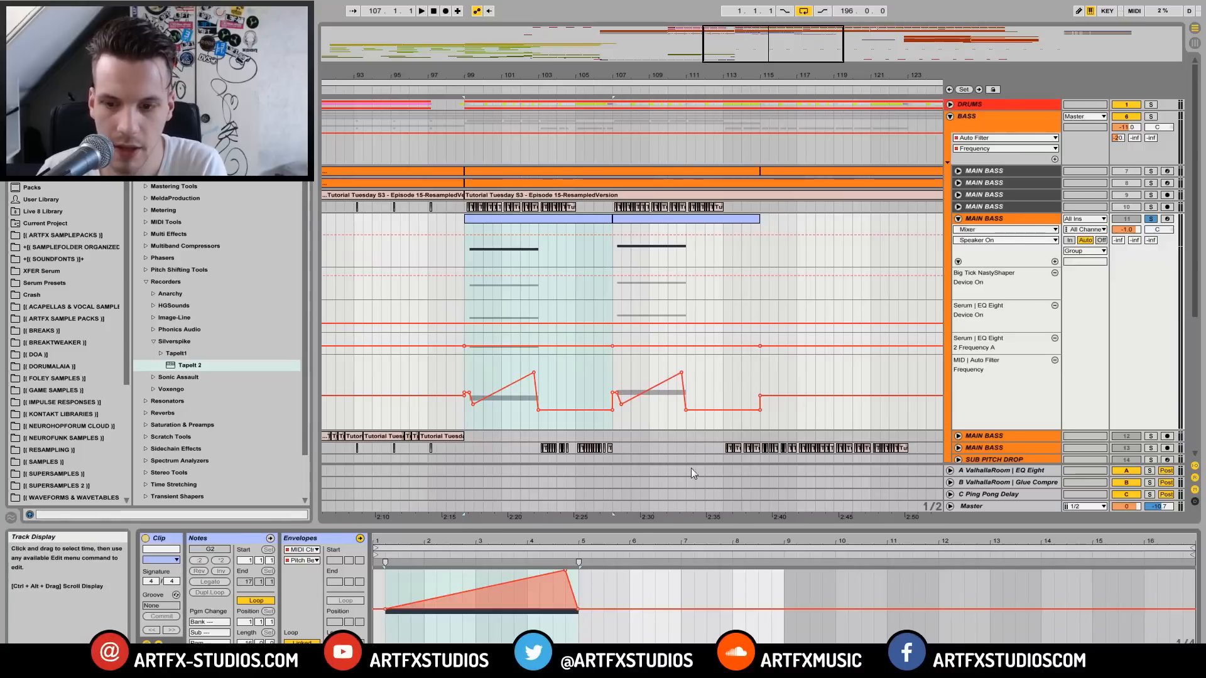
Step: Consolidate the two MIDI clips on track 11 into one clip and show its notes instead of the envelope
{"action": "left_click", "coordinate": [649, 220]}
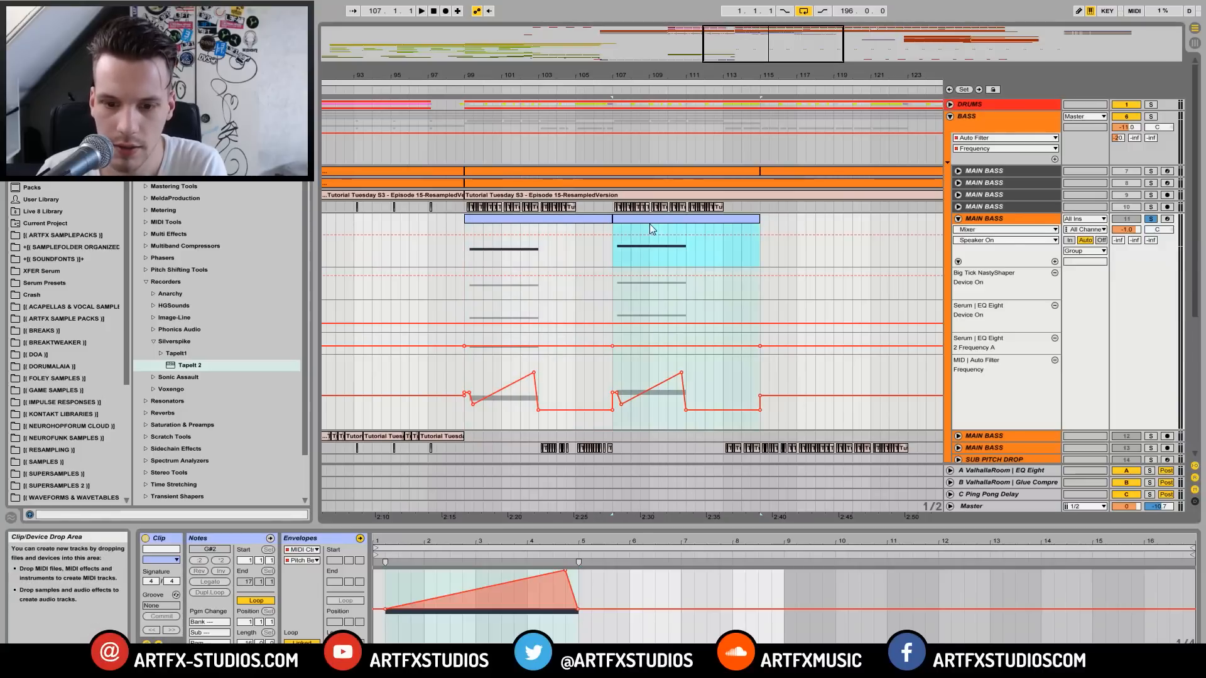
{"action": "left_click", "coordinate": [605, 221], "text": "shift"}
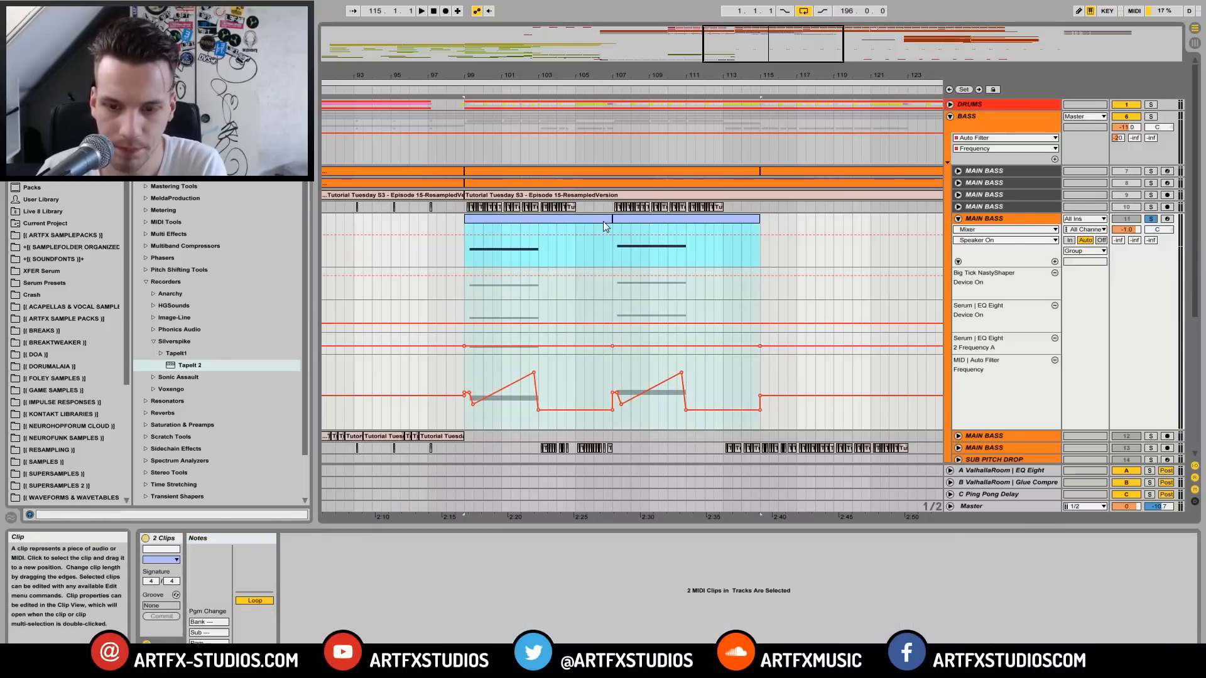
{"action": "key", "text": "ctrl+j"}
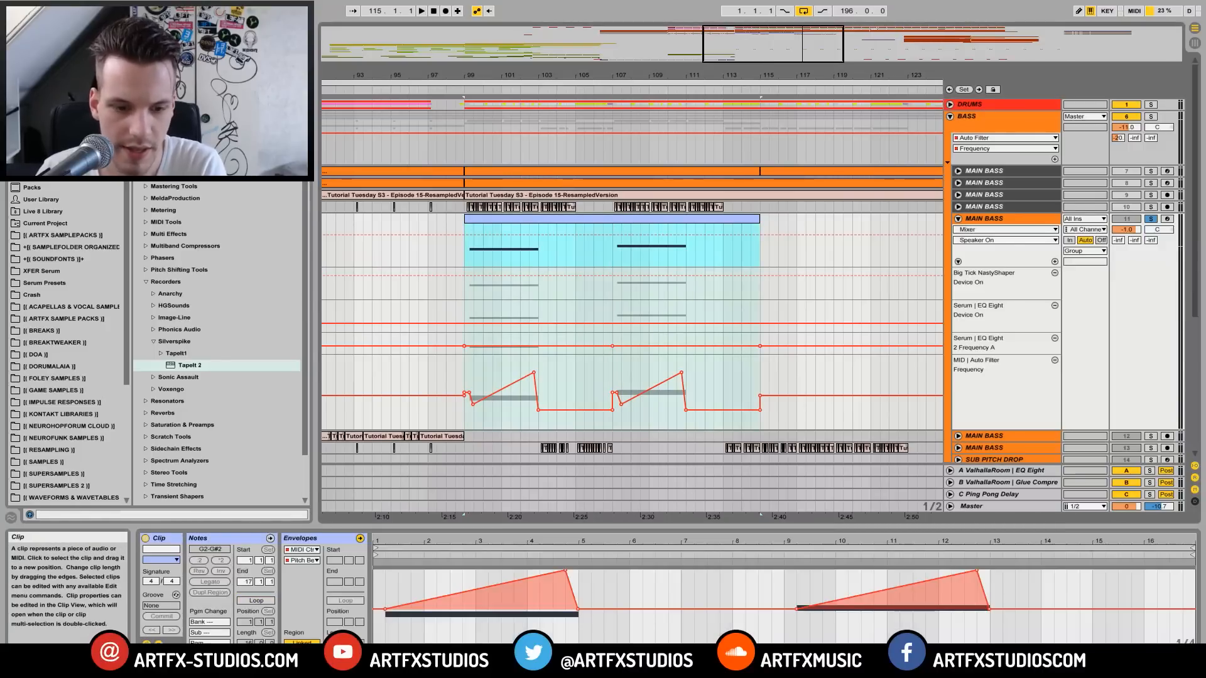
{"action": "left_click", "coordinate": [158, 644]}
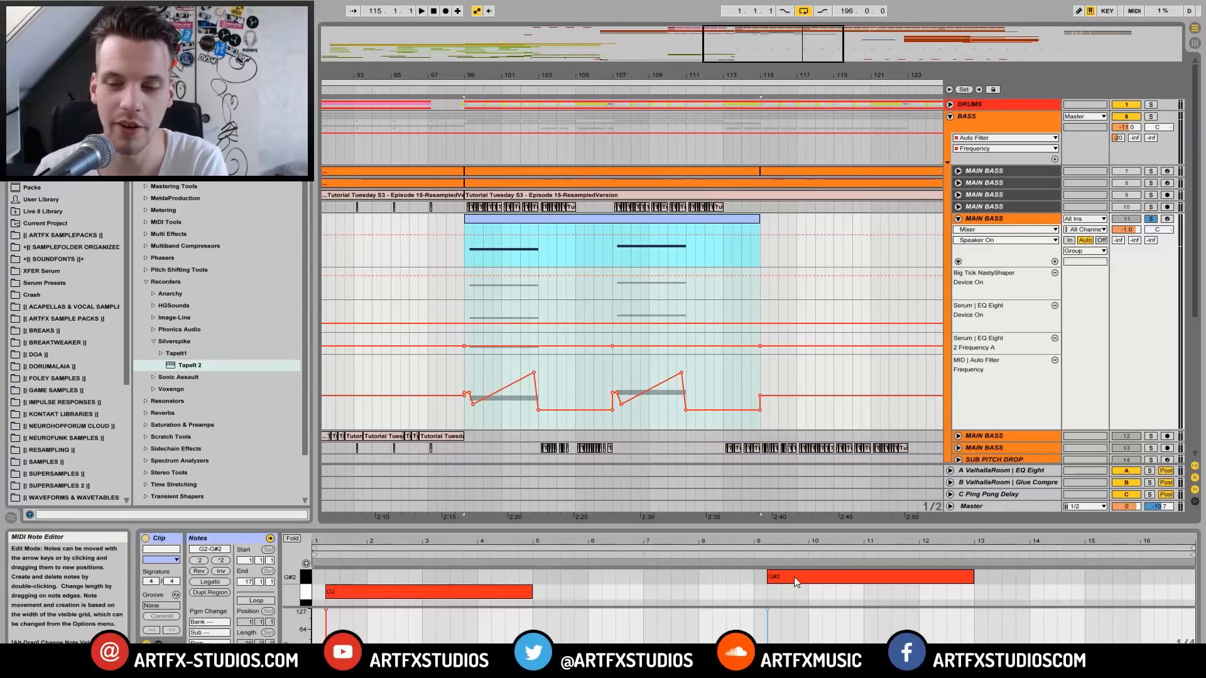
Step: Solo MAIN BASS track 10, play it from bar 99, and switch the solo back to track 11
{"action": "left_click", "coordinate": [457, 251]}
{"action": "left_click", "coordinate": [465, 251]}
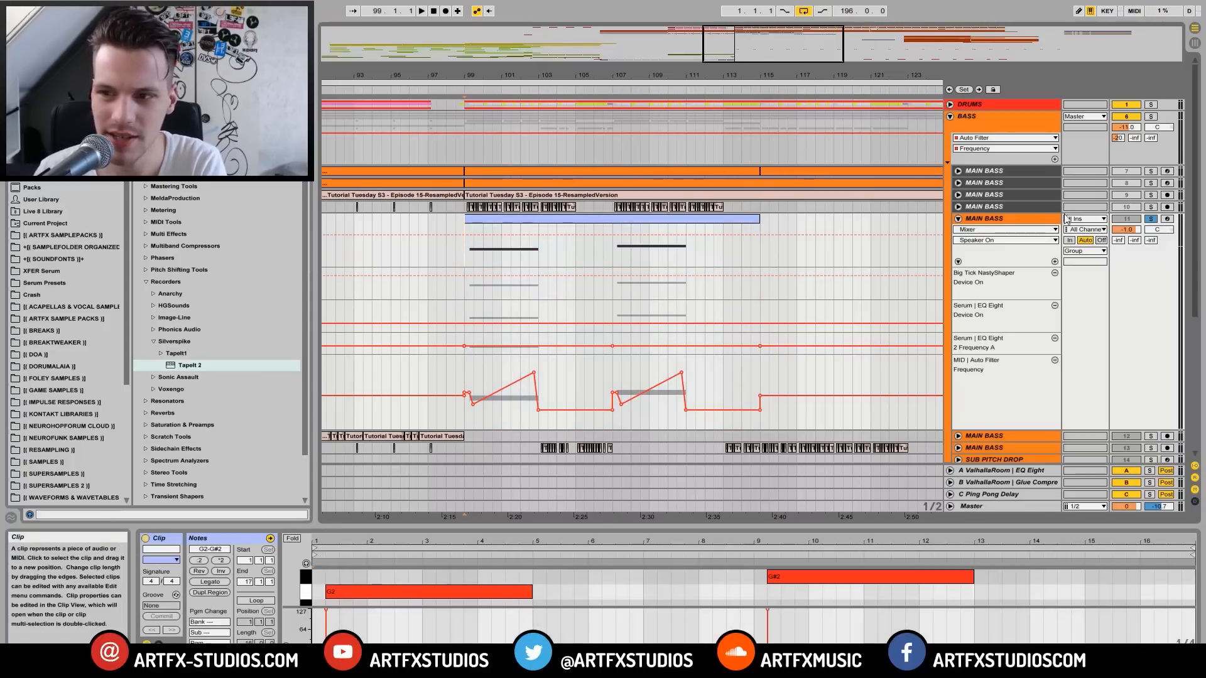
{"action": "left_click", "coordinate": [1151, 208]}
{"action": "key", "text": "space"}
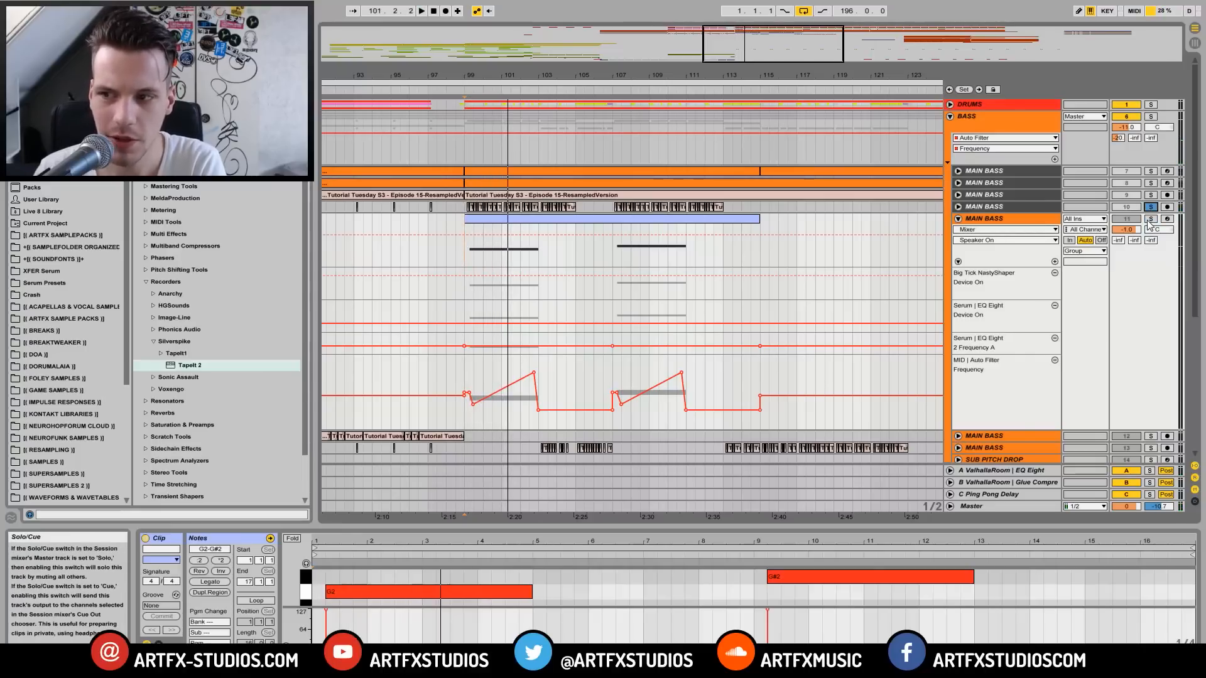
{"action": "left_click", "coordinate": [1150, 220]}
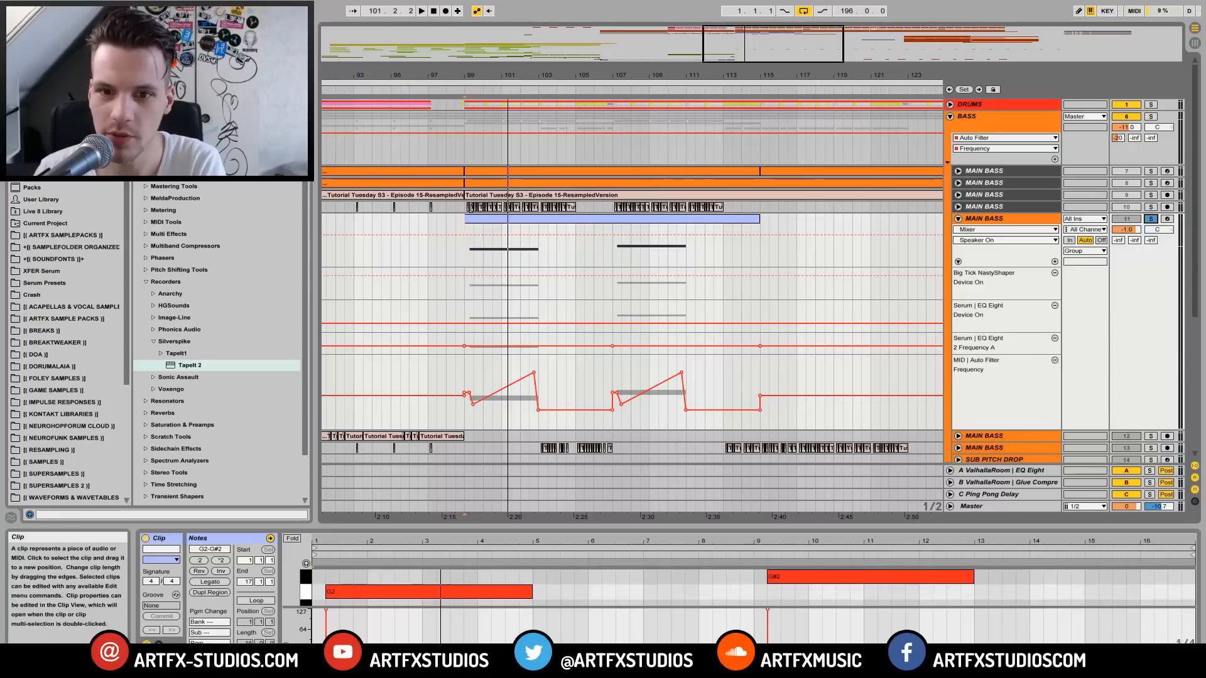
Step: Turn off the solo on track 11 and play the mix from bar 97 with MAIN BASS track 10 active
{"action": "left_click", "coordinate": [430, 253]}
{"action": "key", "text": "space"}
{"action": "left_click", "coordinate": [1151, 207]}
{"action": "left_click", "coordinate": [1150, 207]}
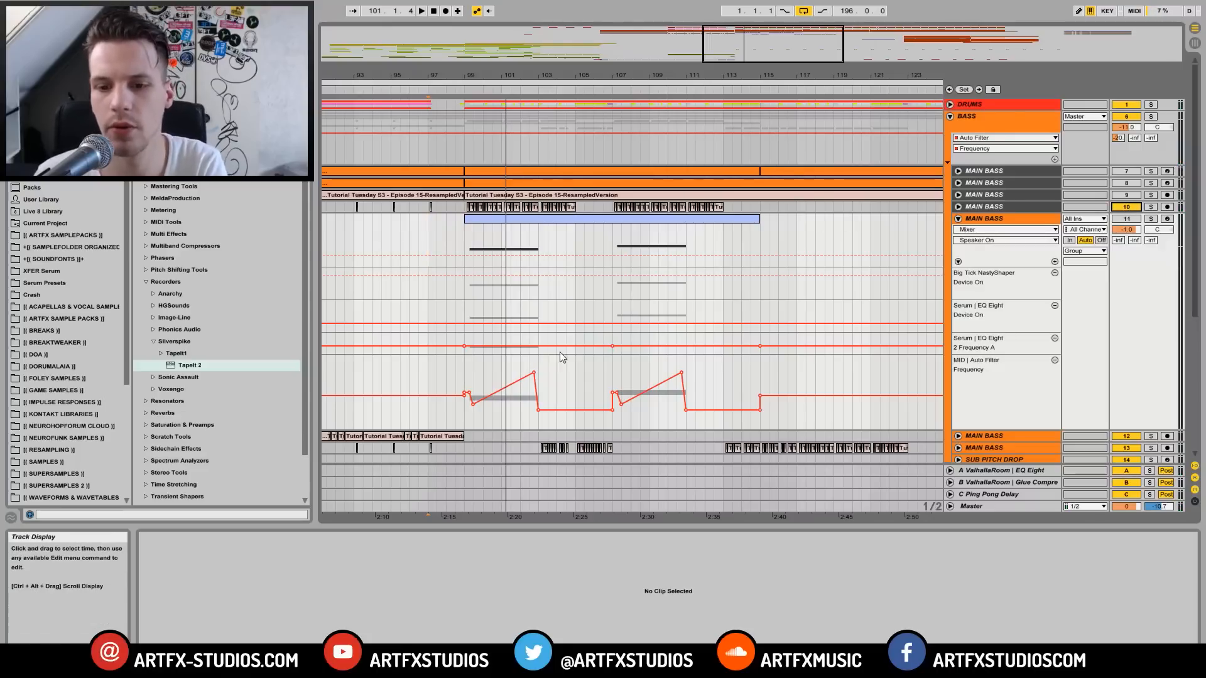
Step: Activate MAIN BASS track 11 in place of track 10 and play the mix from bar 99, including the gap from bar 103
{"action": "left_click_drag", "start_coordinate": [540, 244], "coordinate": [611, 242]}
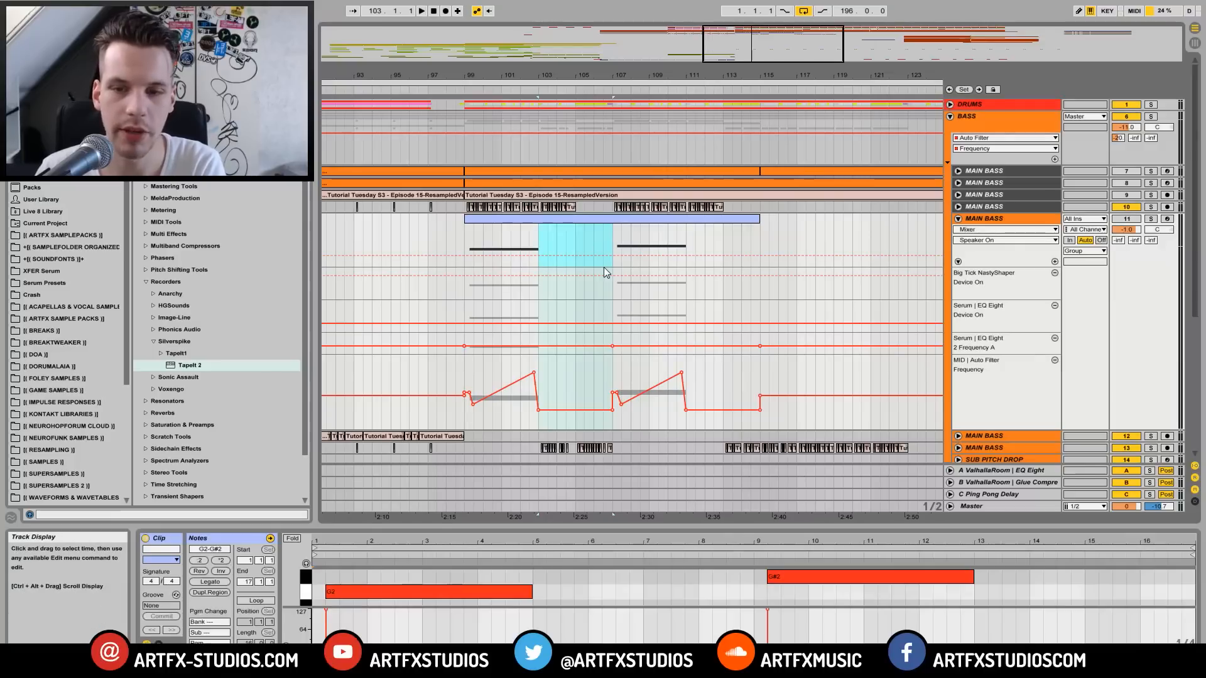
{"action": "left_click", "coordinate": [464, 232]}
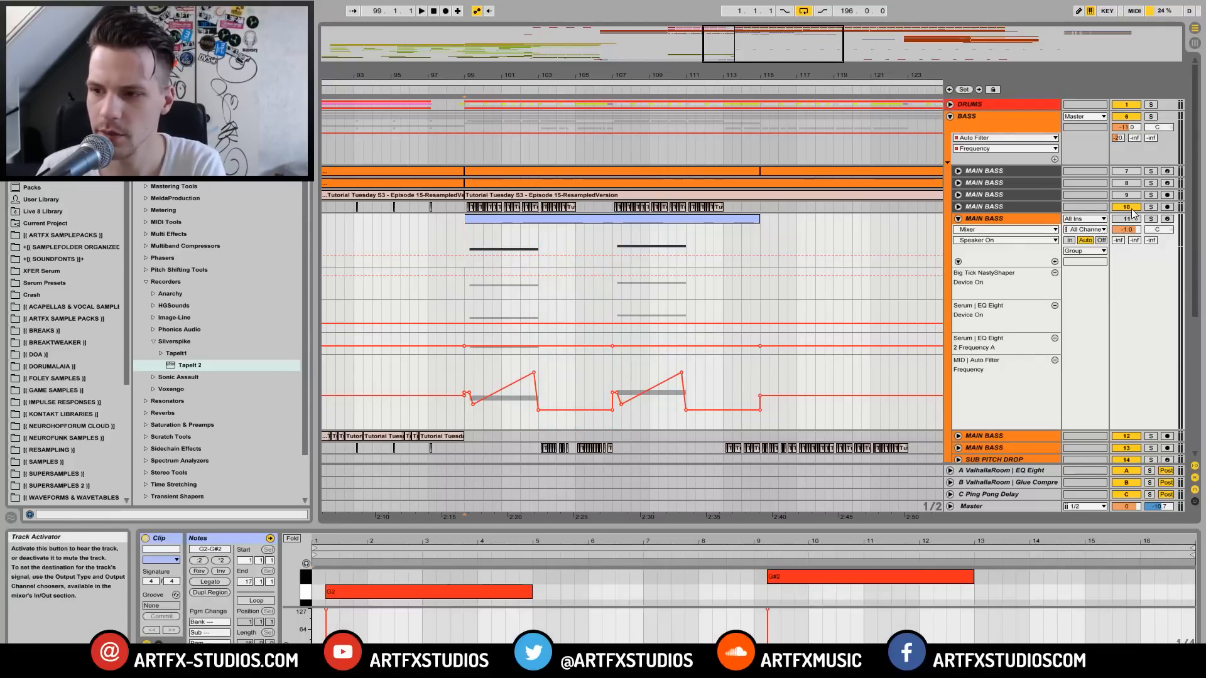
{"action": "key", "text": "space"}
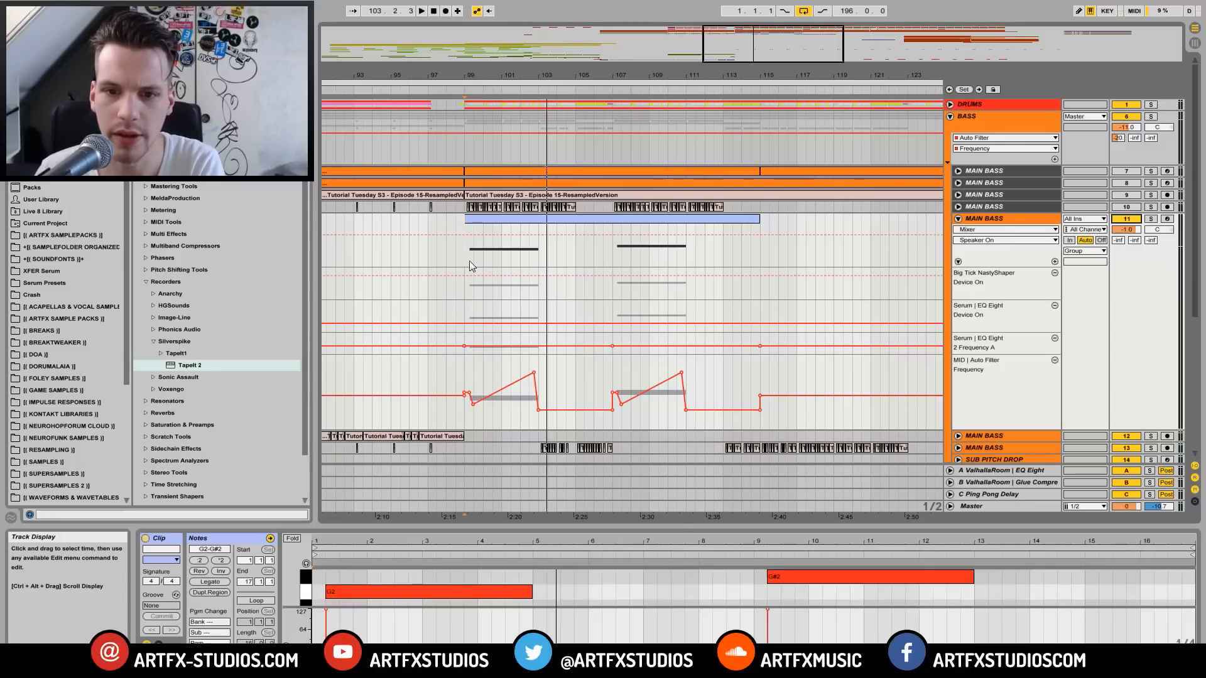
{"action": "left_click", "coordinate": [535, 443]}
{"action": "key", "text": "space"}
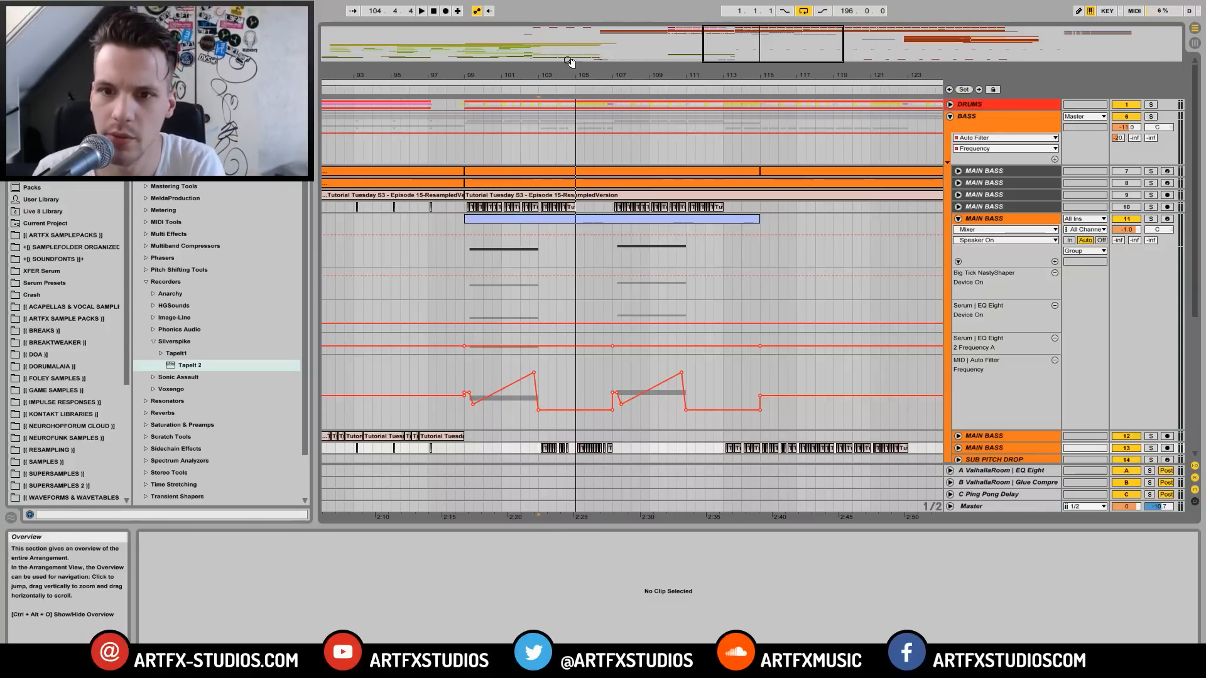
Step: Unfold MAIN BASS track 13 and examine its audio chops between bars 103 and 107
{"action": "left_click", "coordinate": [959, 448]}
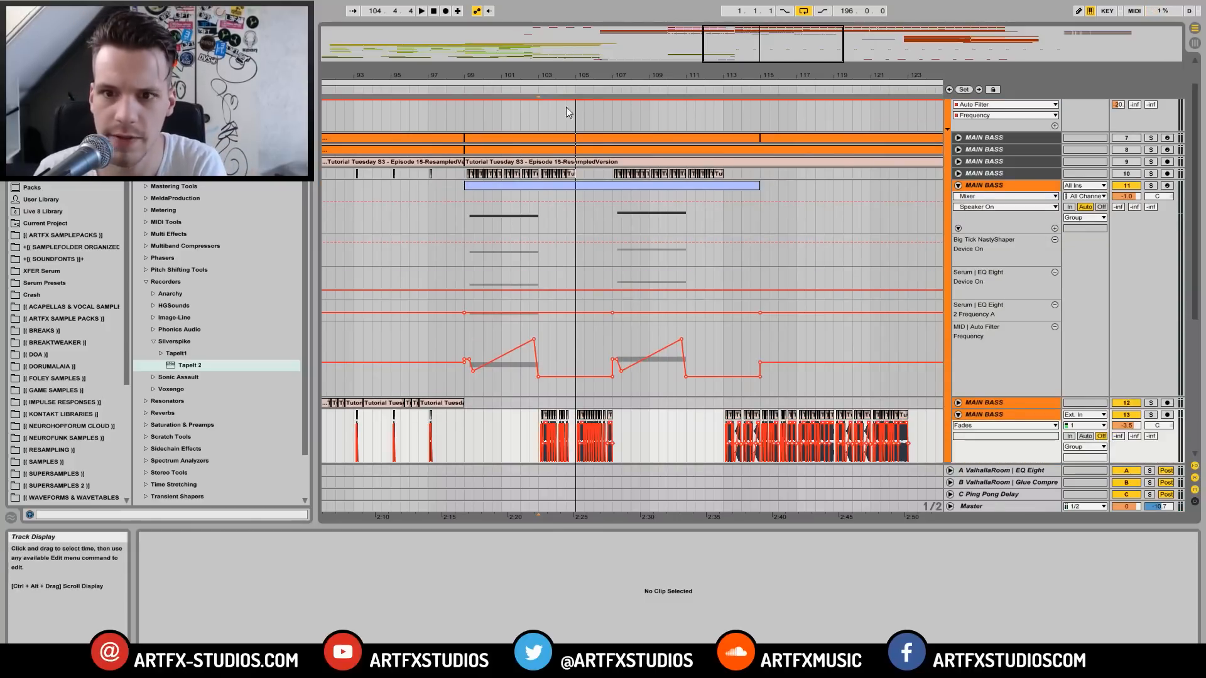
{"action": "left_click_drag", "start_coordinate": [558, 75], "coordinate": [558, 115]}
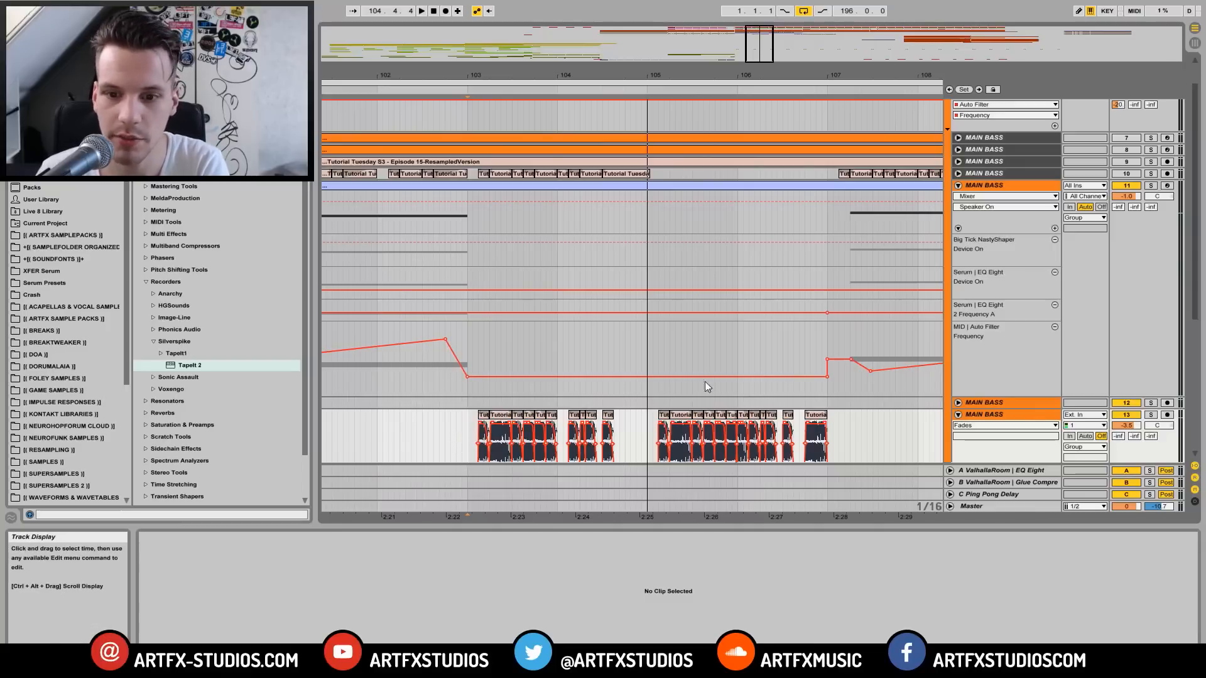
{"action": "left_click", "coordinate": [958, 415]}
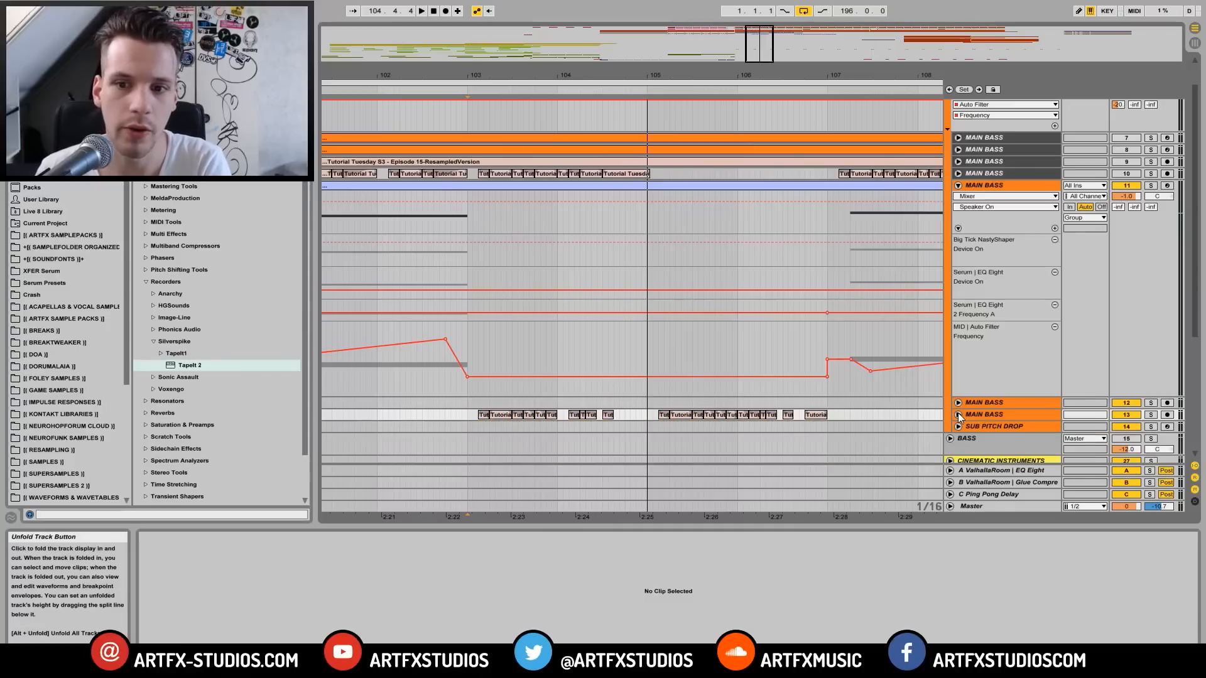
{"action": "left_click", "coordinate": [958, 415]}
{"action": "left_click", "coordinate": [985, 414]}
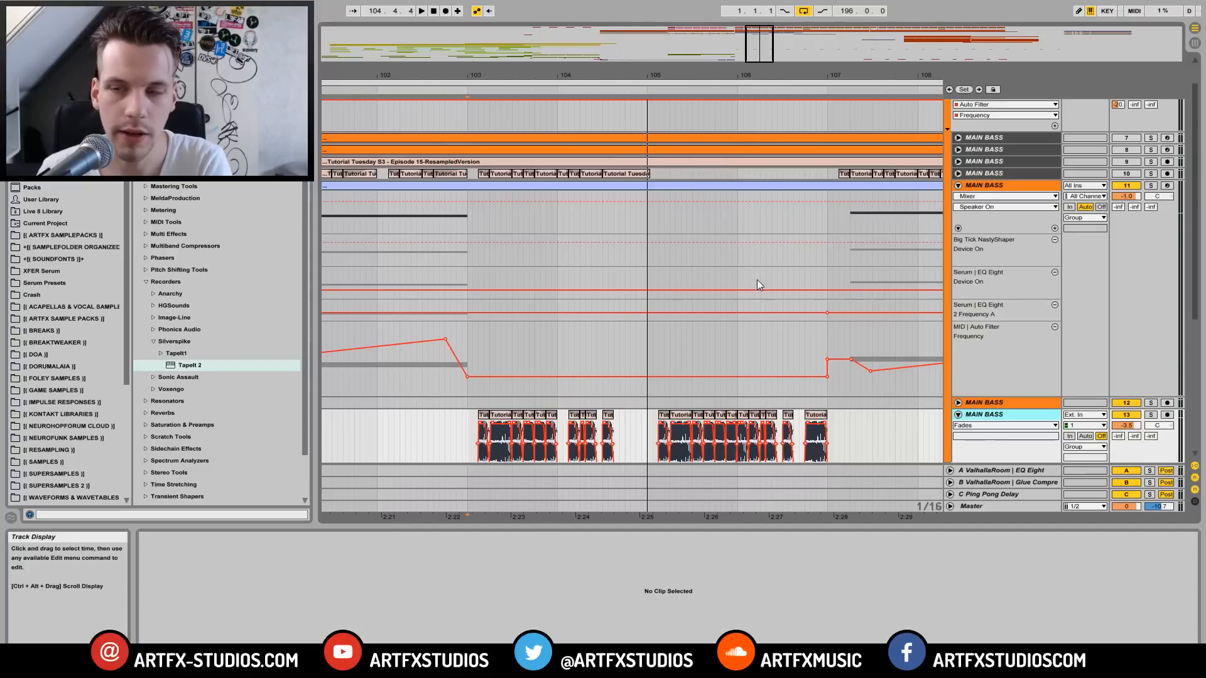
{"action": "left_click", "coordinate": [959, 415]}
{"action": "left_click", "coordinate": [959, 416]}
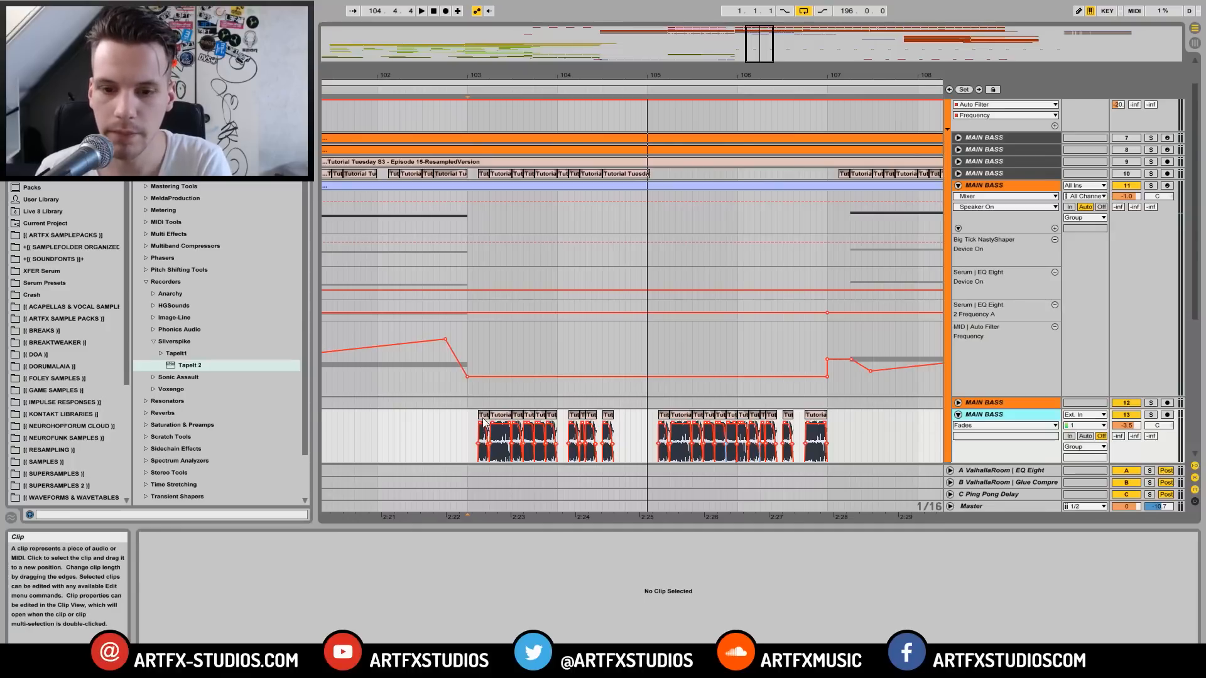
Step: Solo MAIN BASS track 13, play its chops from bar 103, and clear the solo
{"action": "left_click", "coordinate": [1151, 416]}
{"action": "key", "text": "space"}
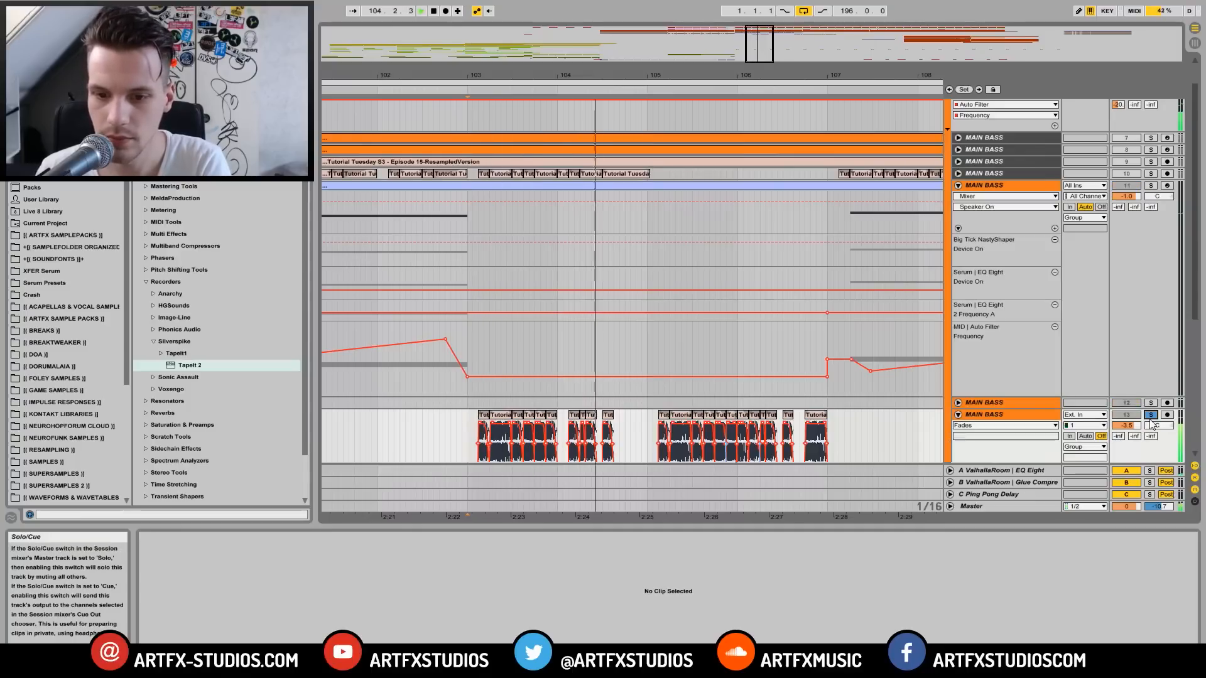
{"action": "left_click_drag", "start_coordinate": [551, 75], "coordinate": [689, 139]}
{"action": "left_click", "coordinate": [390, 418]}
{"action": "key", "text": "space"}
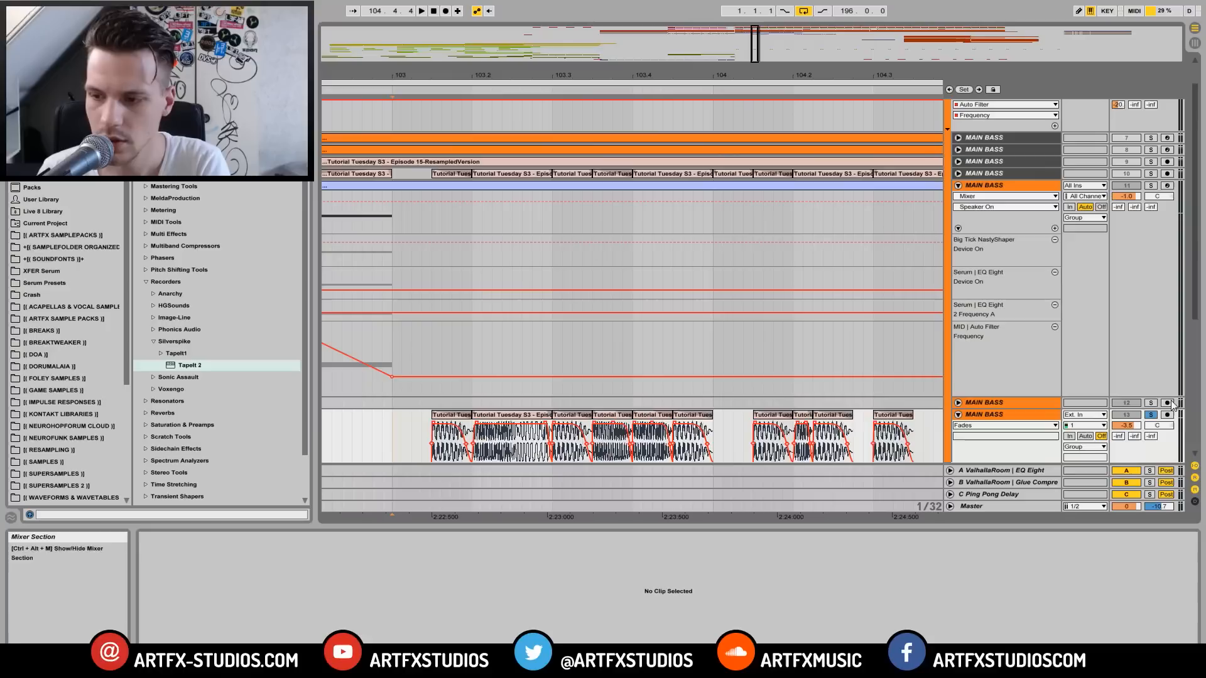
{"action": "left_click", "coordinate": [1151, 415]}
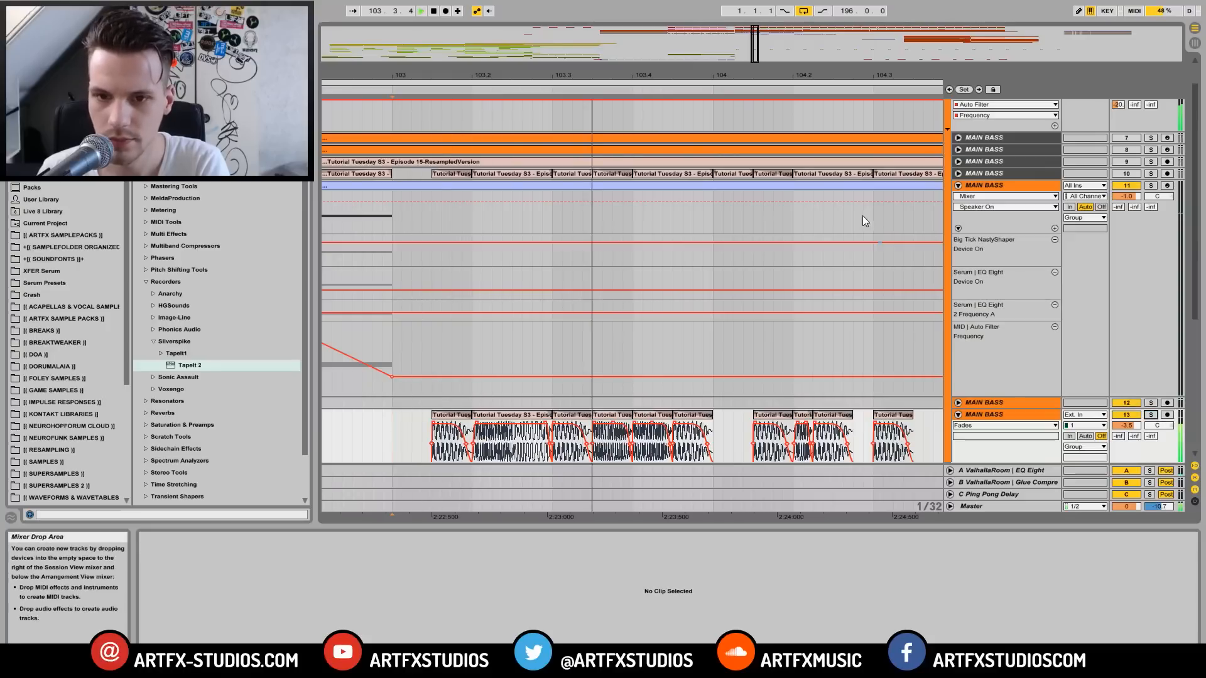
Step: Play the full mix from bar 103 to find where track 13's chop pattern leaves a gap
{"action": "left_click", "coordinate": [725, 91]}
{"action": "left_click_drag", "start_coordinate": [756, 74], "coordinate": [573, 47]}
{"action": "key", "text": "space"}
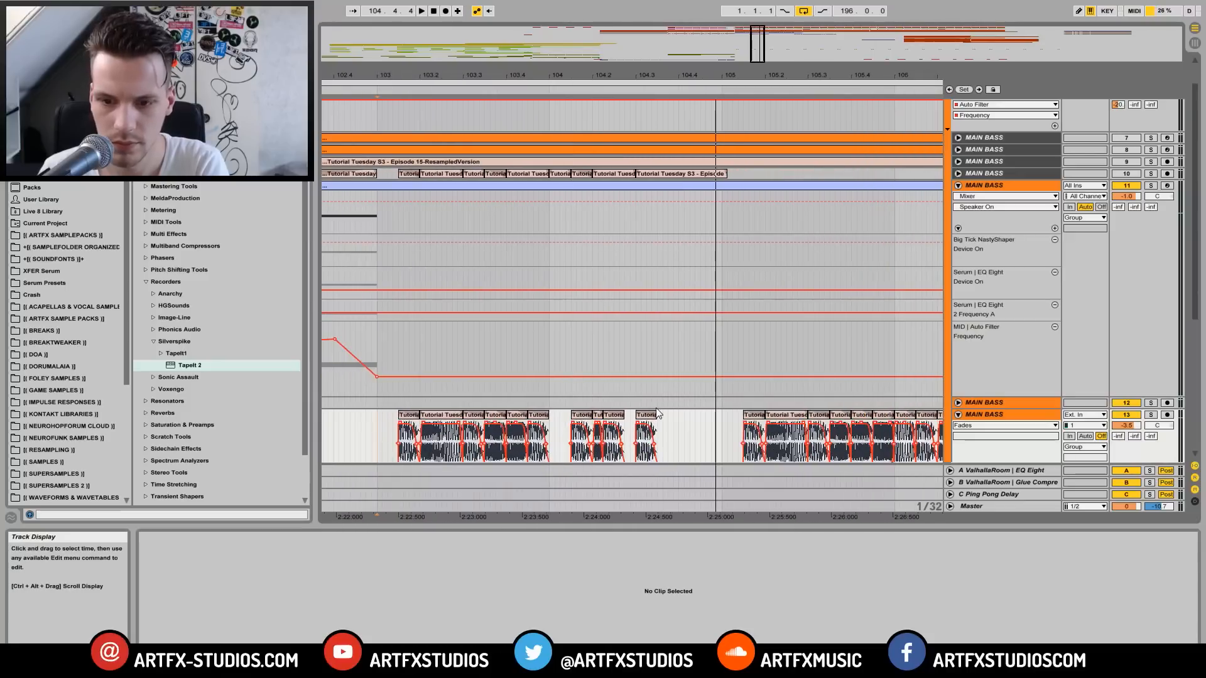
{"action": "left_click", "coordinate": [376, 424]}
{"action": "key", "text": "space"}
{"action": "left_click_drag", "start_coordinate": [1194, 308], "coordinate": [1199, 333]}
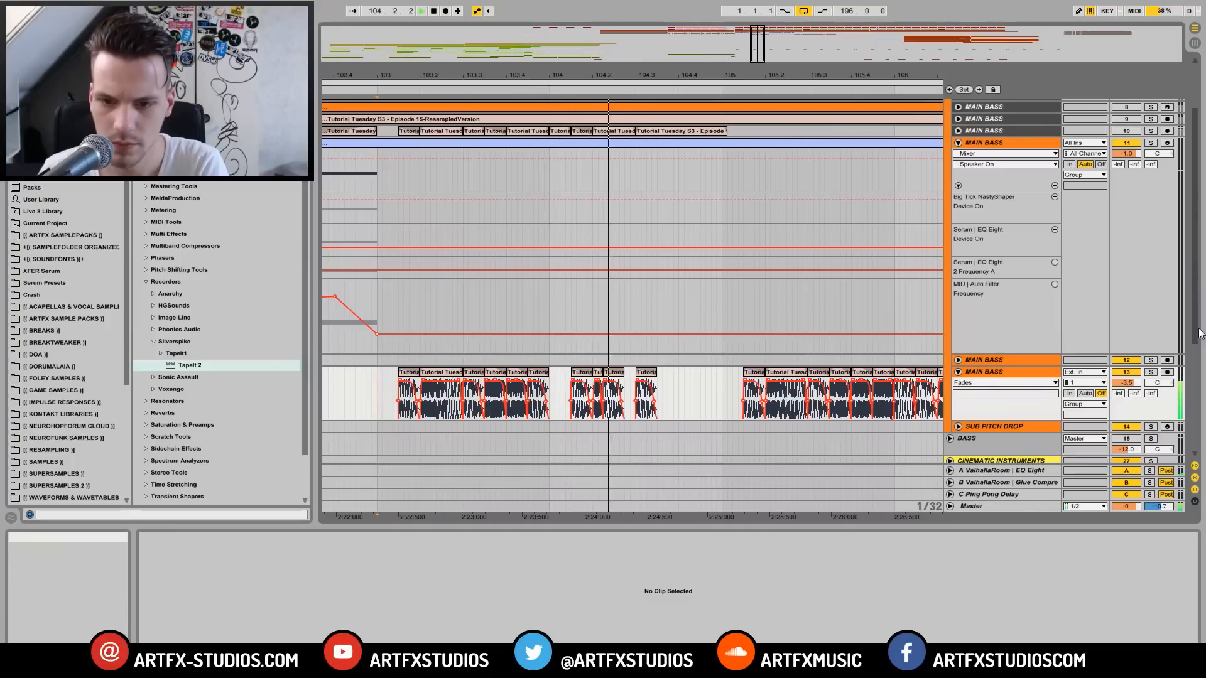
Step: Copy the short chop at 103.3.3 on track 13 to 104.3.3 and play the pattern from bar 103
{"action": "left_click_drag", "start_coordinate": [500, 372], "coordinate": [674, 377]}
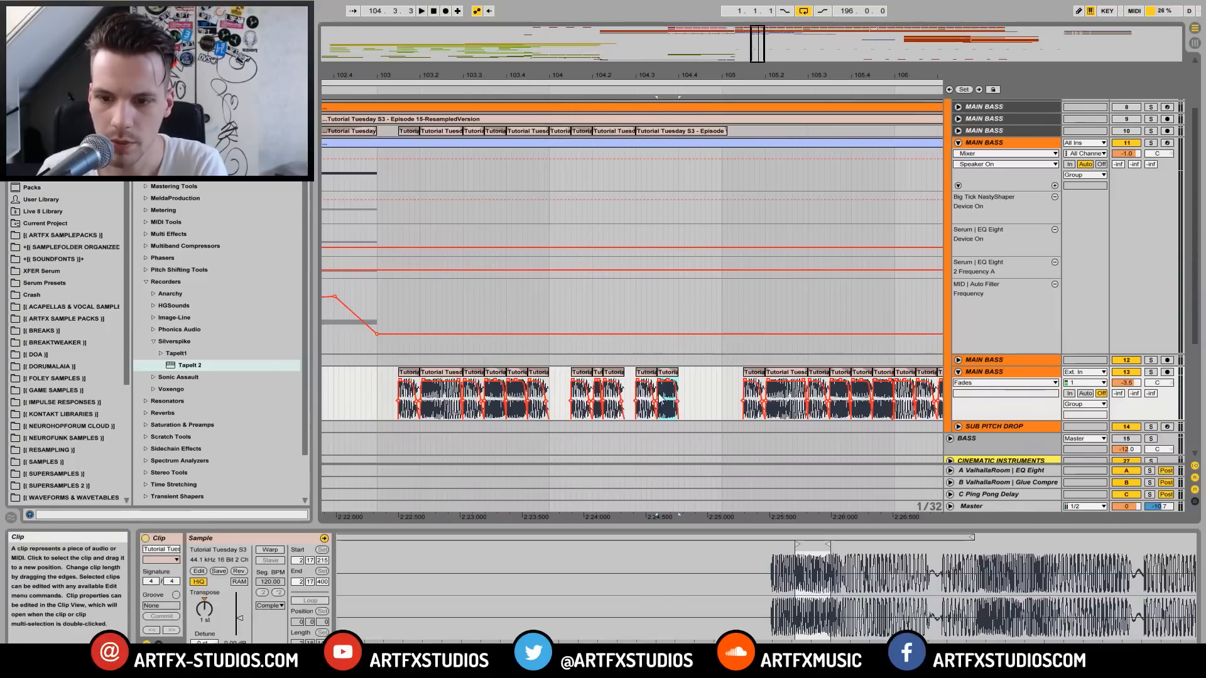
{"action": "left_click", "coordinate": [375, 382]}
{"action": "key", "text": "space"}
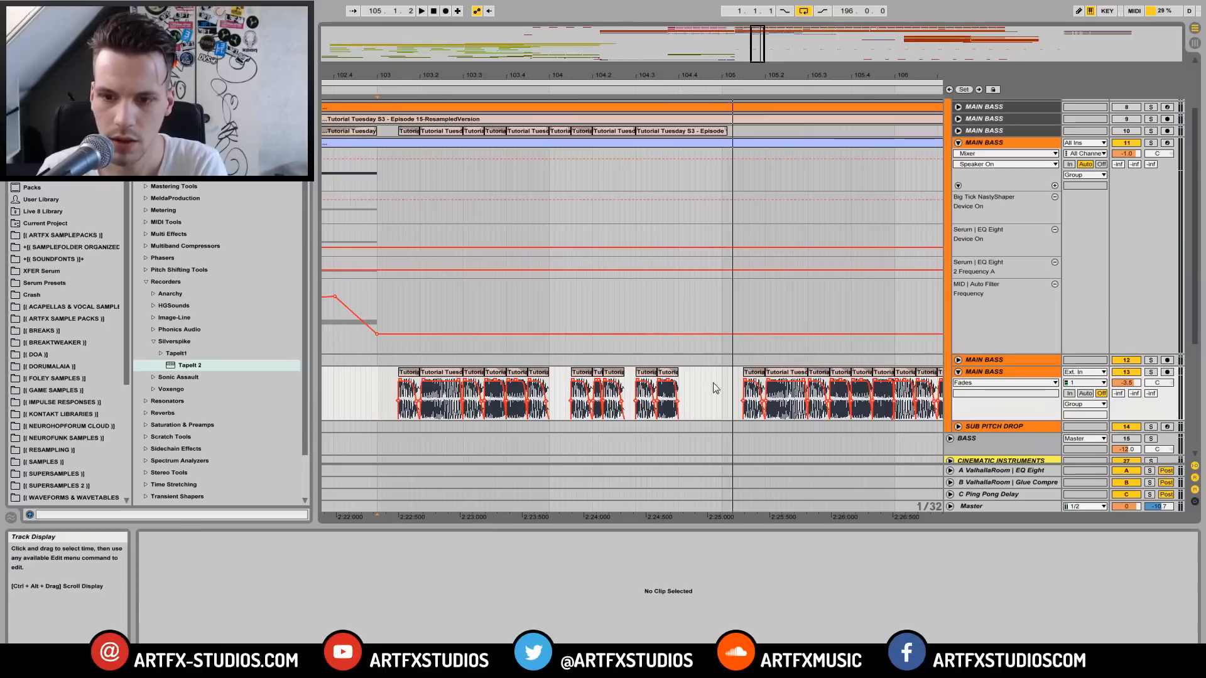
Step: Try filling beat 104.4 on track 13 with a copy of the one-beat chop from bar 105, and play from bar 103
{"action": "left_click", "coordinate": [680, 383]}
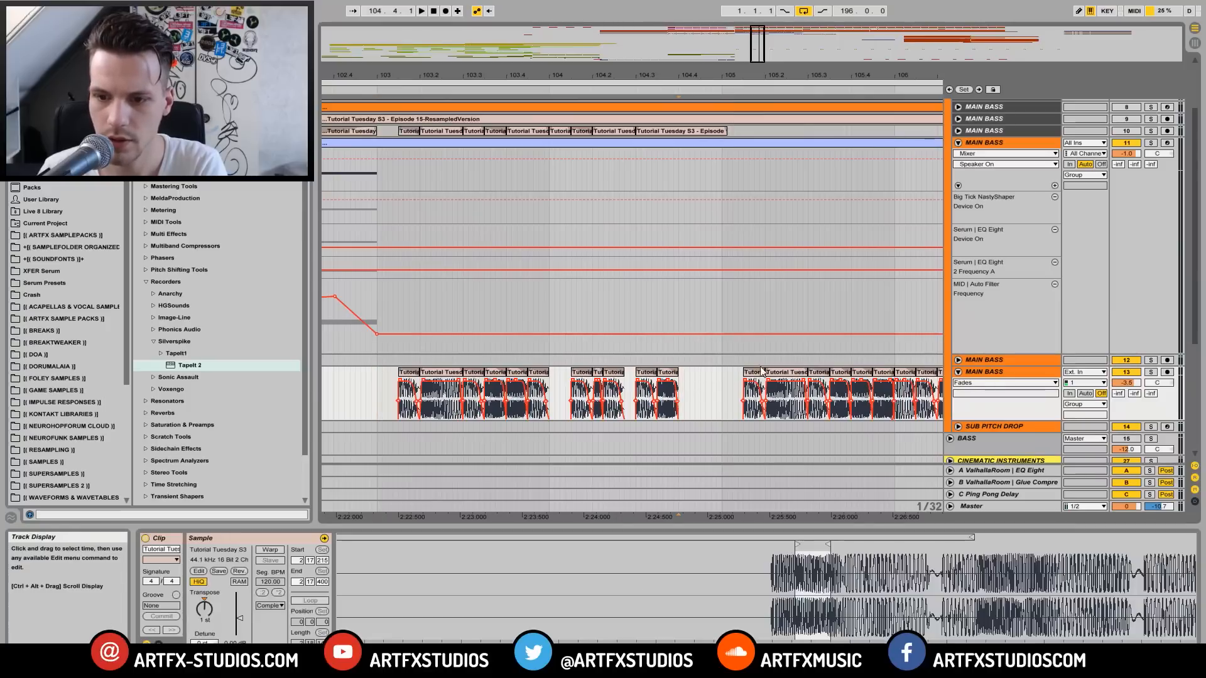
{"action": "left_click_drag", "start_coordinate": [762, 372], "coordinate": [701, 388]}
{"action": "left_click", "coordinate": [379, 392]}
{"action": "key", "text": "space"}
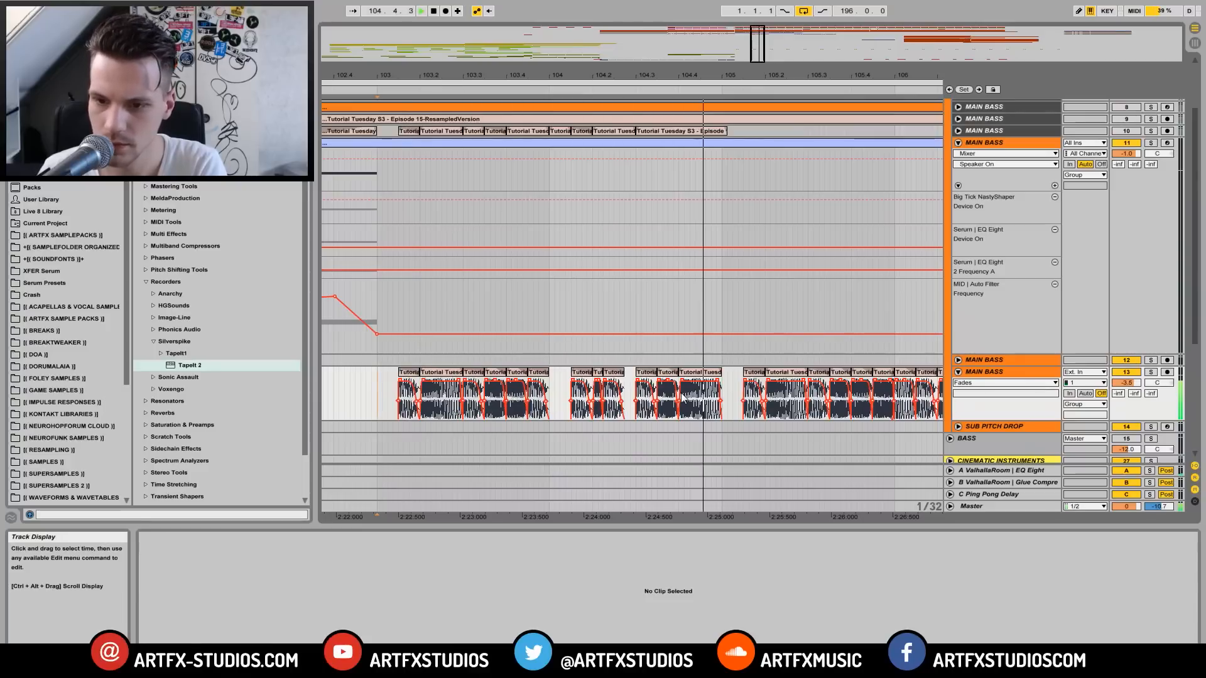
Step: Move the copied clip's sample region to start at 2.33.76 and play the pattern from bar 103
{"action": "left_click", "coordinate": [700, 393]}
{"action": "key", "text": "space"}
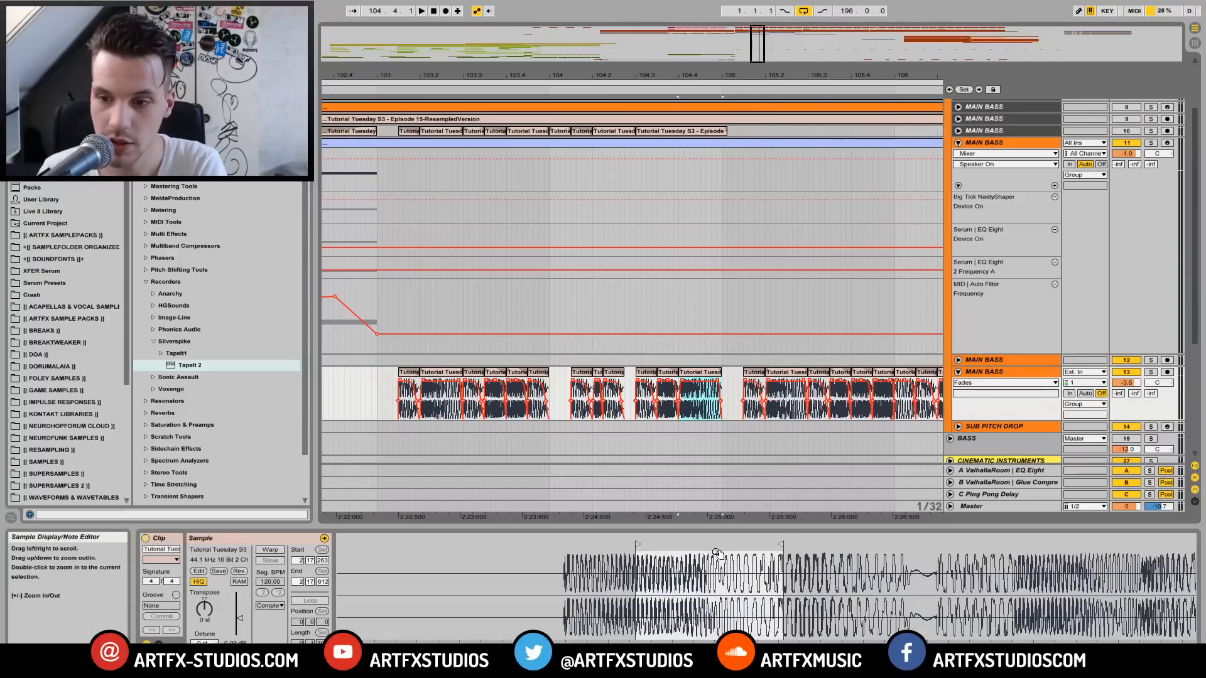
{"action": "left_click_drag", "start_coordinate": [685, 580], "coordinate": [828, 672]}
{"action": "left_click_drag", "start_coordinate": [772, 544], "coordinate": [545, 578]}
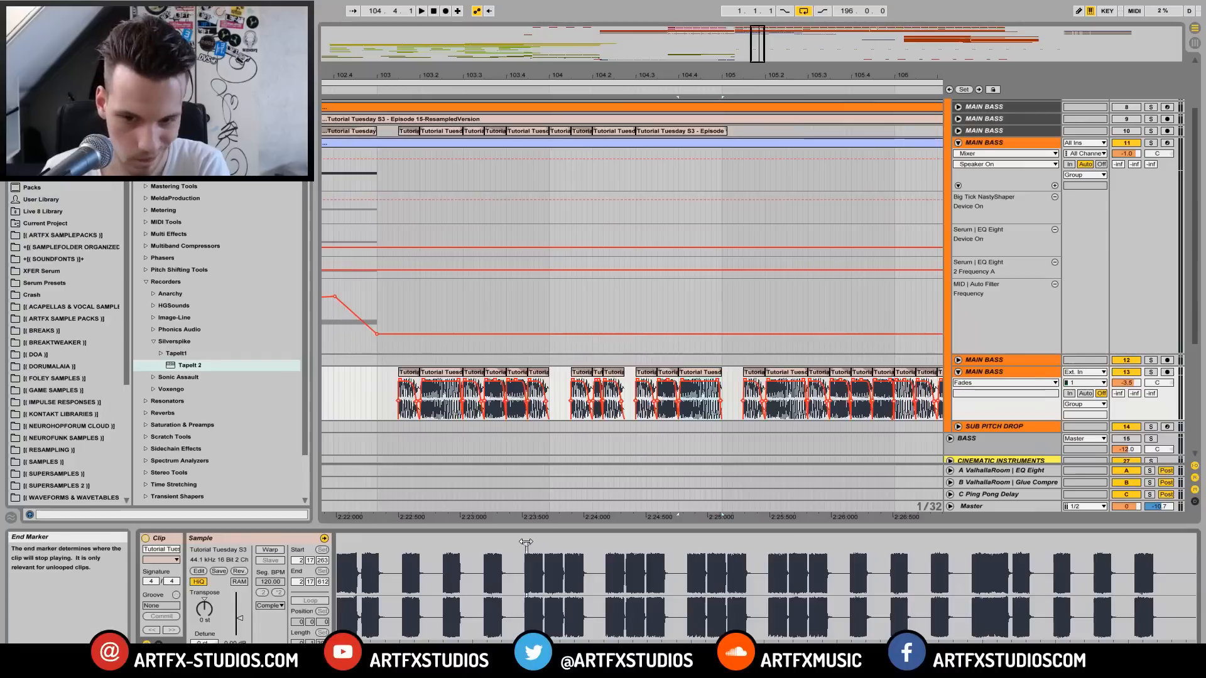
{"action": "left_click_drag", "start_coordinate": [525, 543], "coordinate": [1040, 550]}
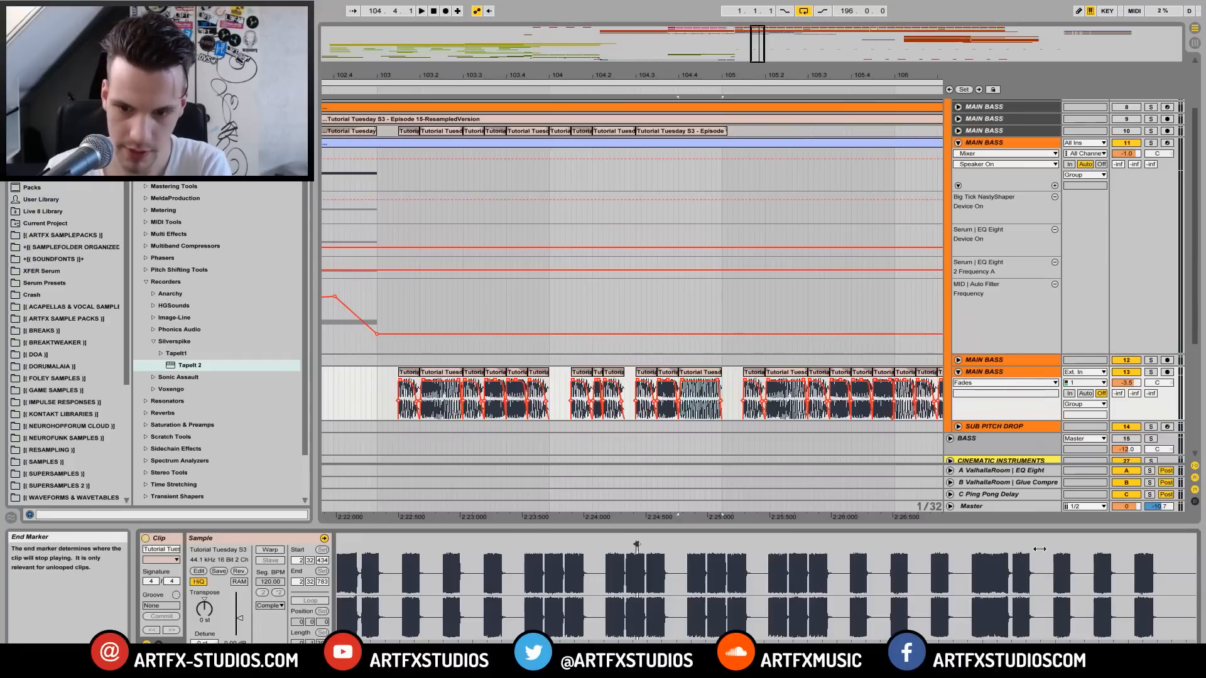
{"action": "left_click_drag", "start_coordinate": [663, 543], "coordinate": [663, 603]}
{"action": "left_click_drag", "start_coordinate": [619, 570], "coordinate": [684, 571]}
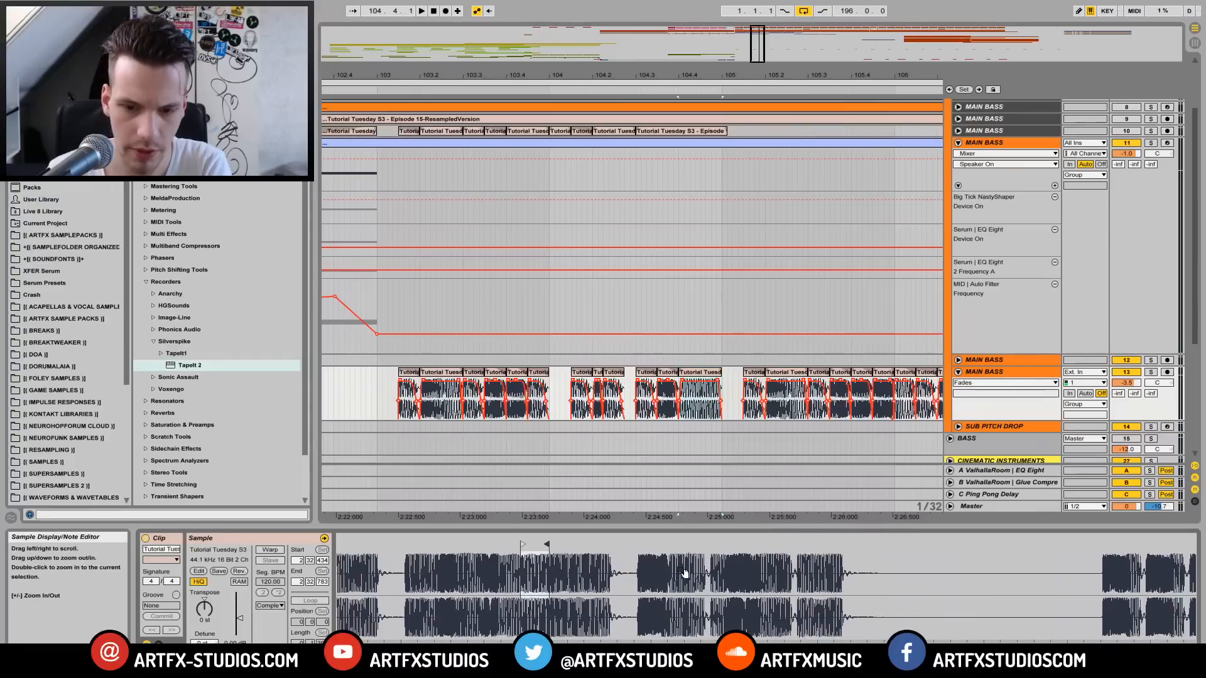
{"action": "left_click_drag", "start_coordinate": [522, 545], "coordinate": [576, 553]}
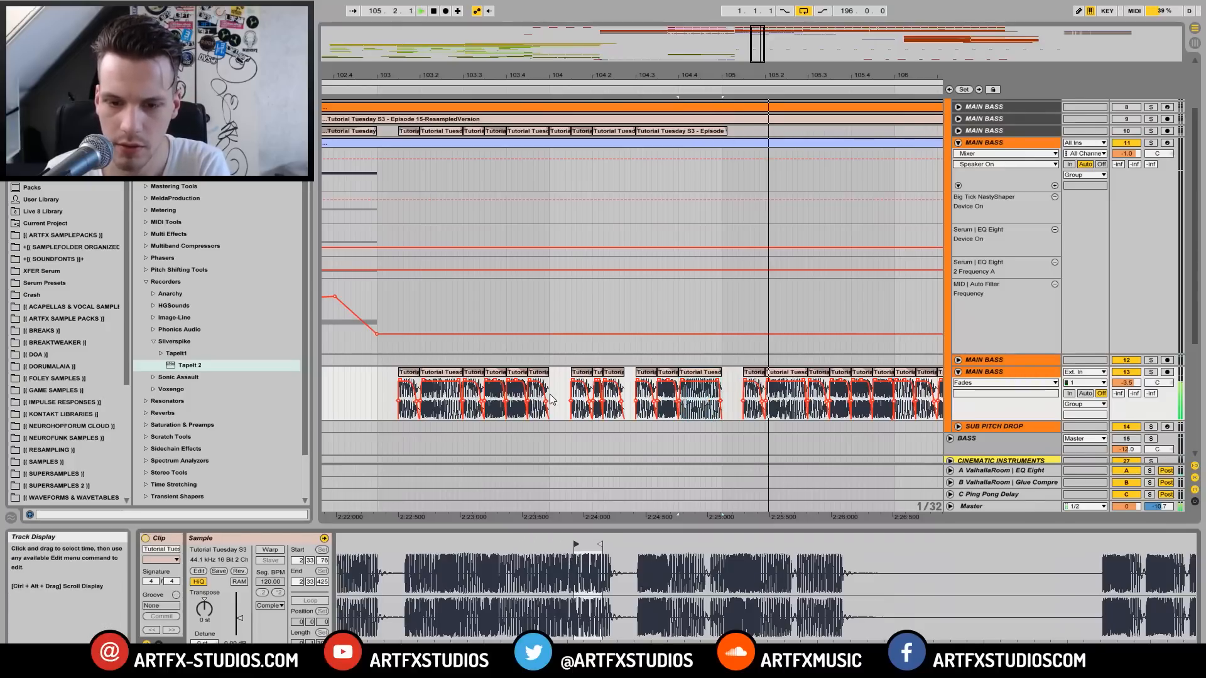
{"action": "left_click", "coordinate": [377, 388]}
{"action": "key", "text": "space"}
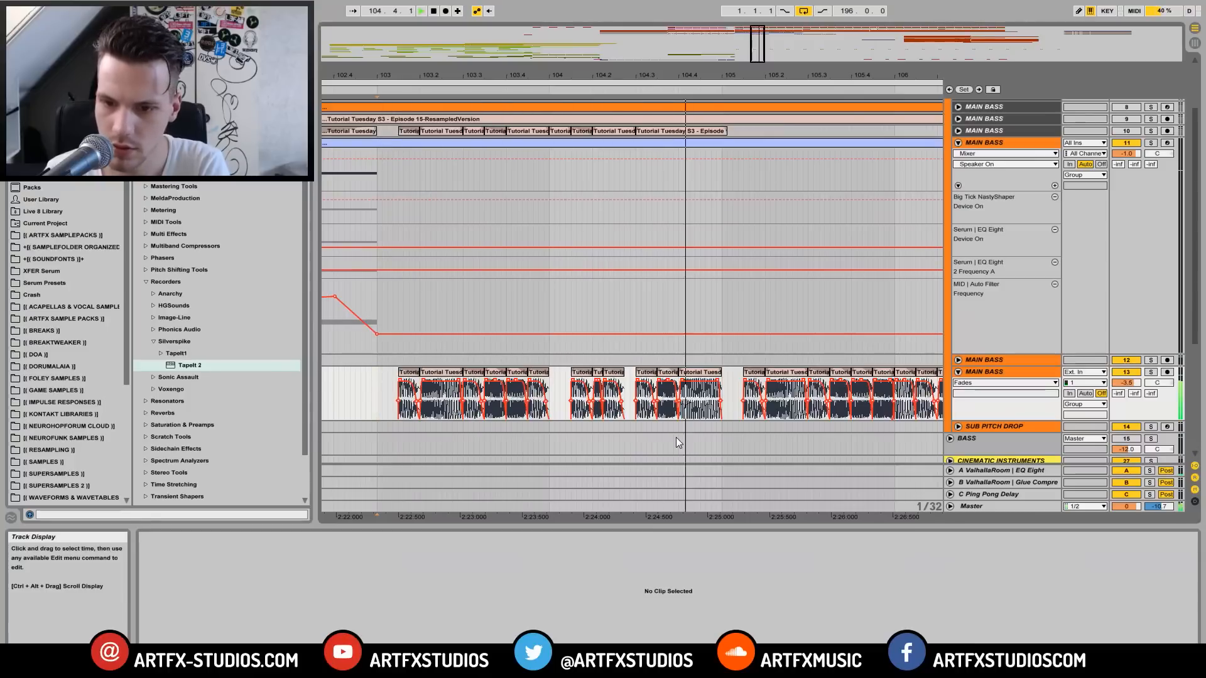
Step: Transpose the clip at 104.4 to 3 st, extend its end to bar 105, and play the pattern from bar 103
{"action": "left_click", "coordinate": [695, 376]}
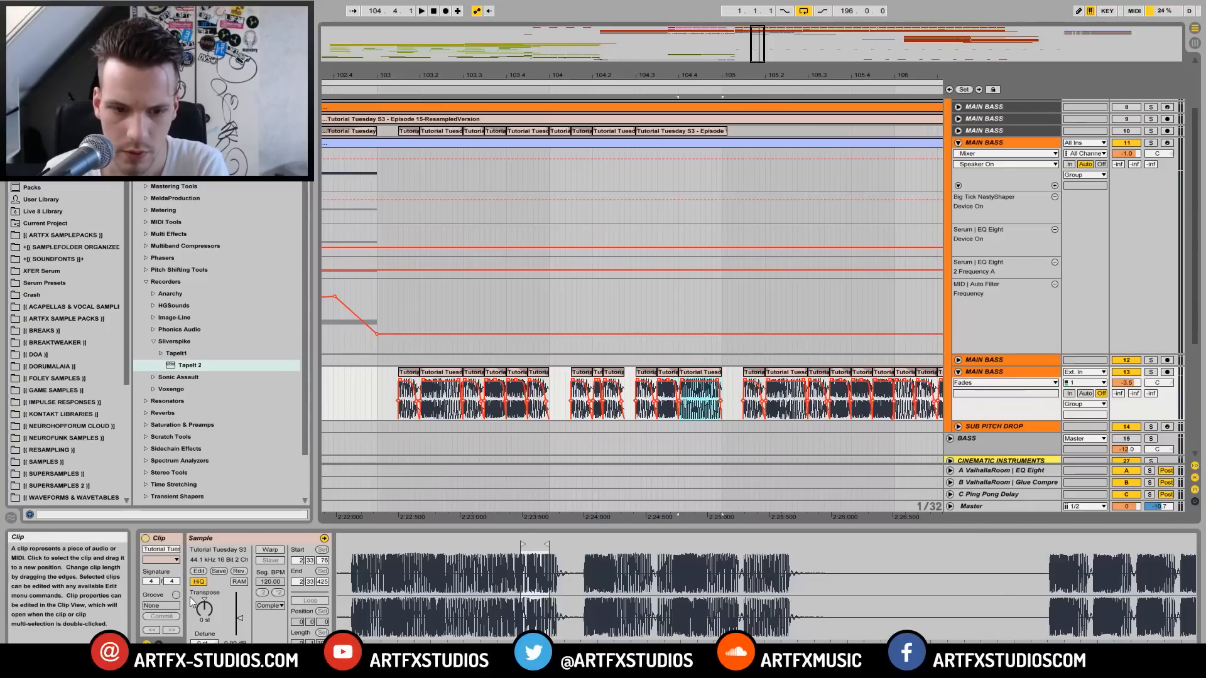
{"action": "left_click", "coordinate": [206, 611]}
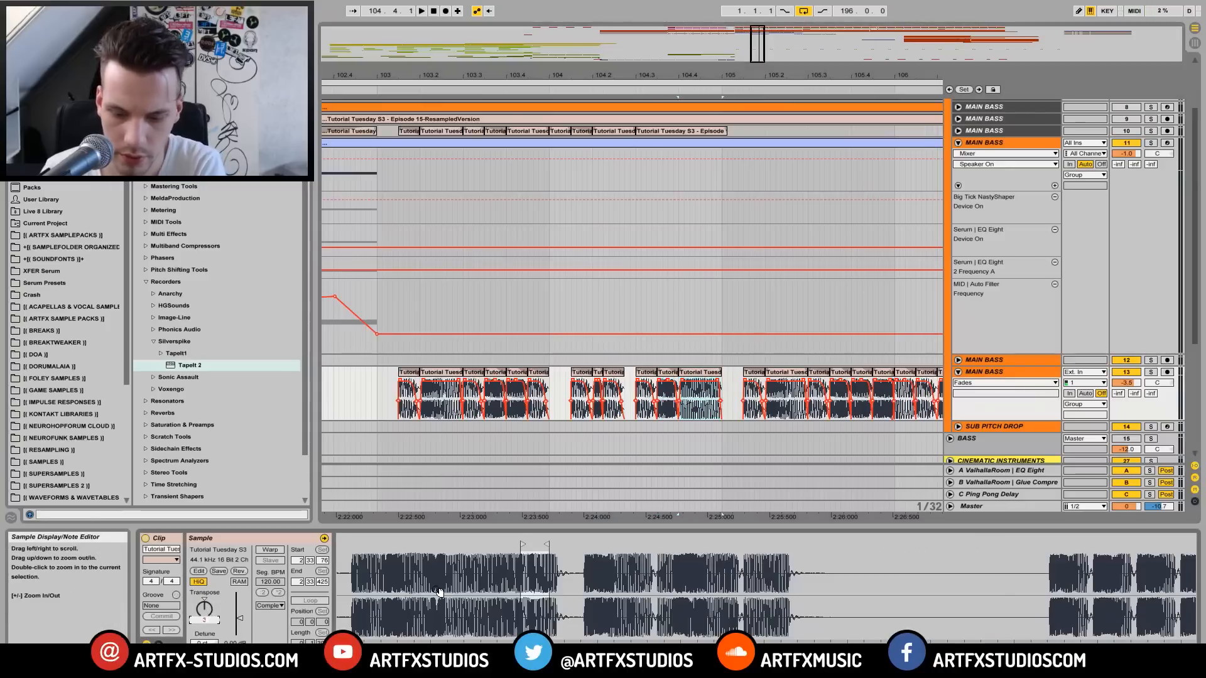
{"action": "left_click", "coordinate": [697, 372]}
{"action": "left_click", "coordinate": [719, 373]}
{"action": "left_click_drag", "start_coordinate": [714, 373], "coordinate": [721, 374]}
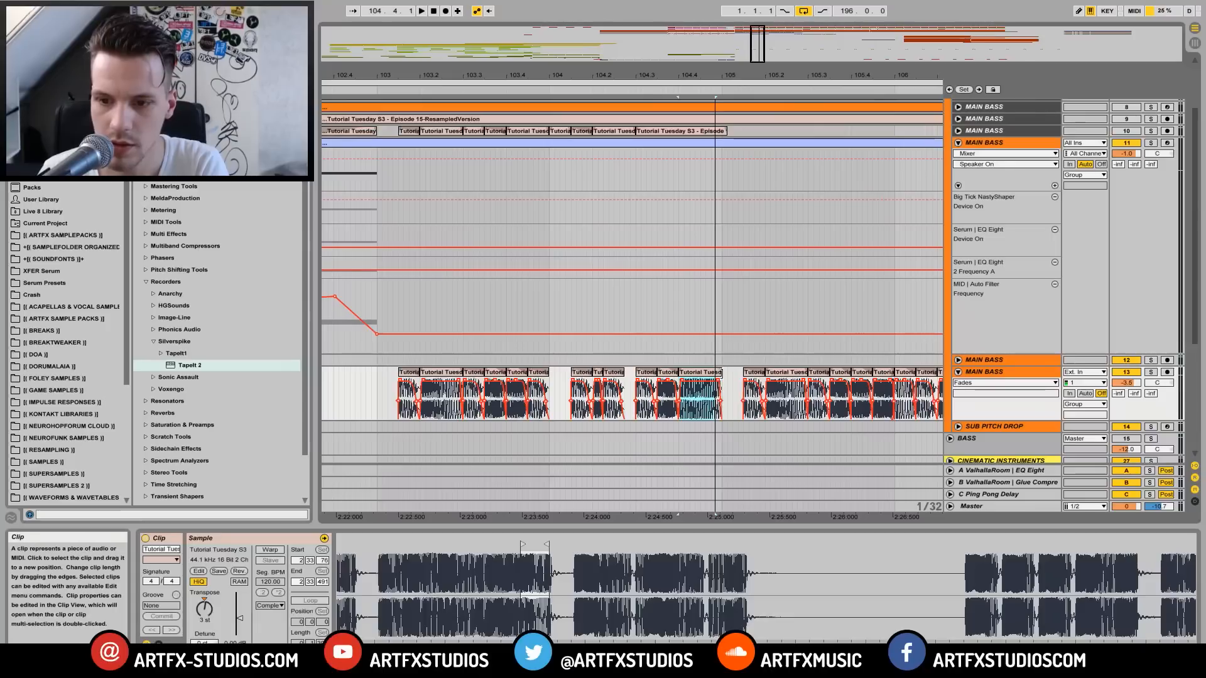
{"action": "left_click", "coordinate": [705, 373]}
{"action": "key", "text": "space"}
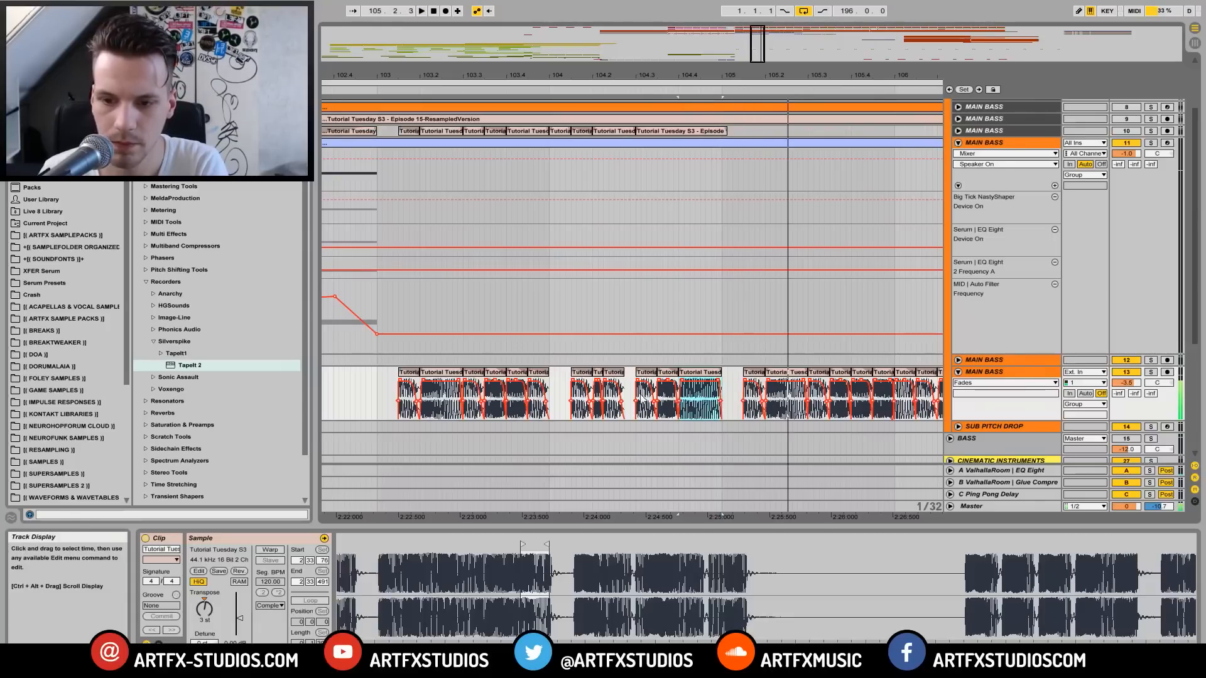
{"action": "left_click", "coordinate": [380, 386]}
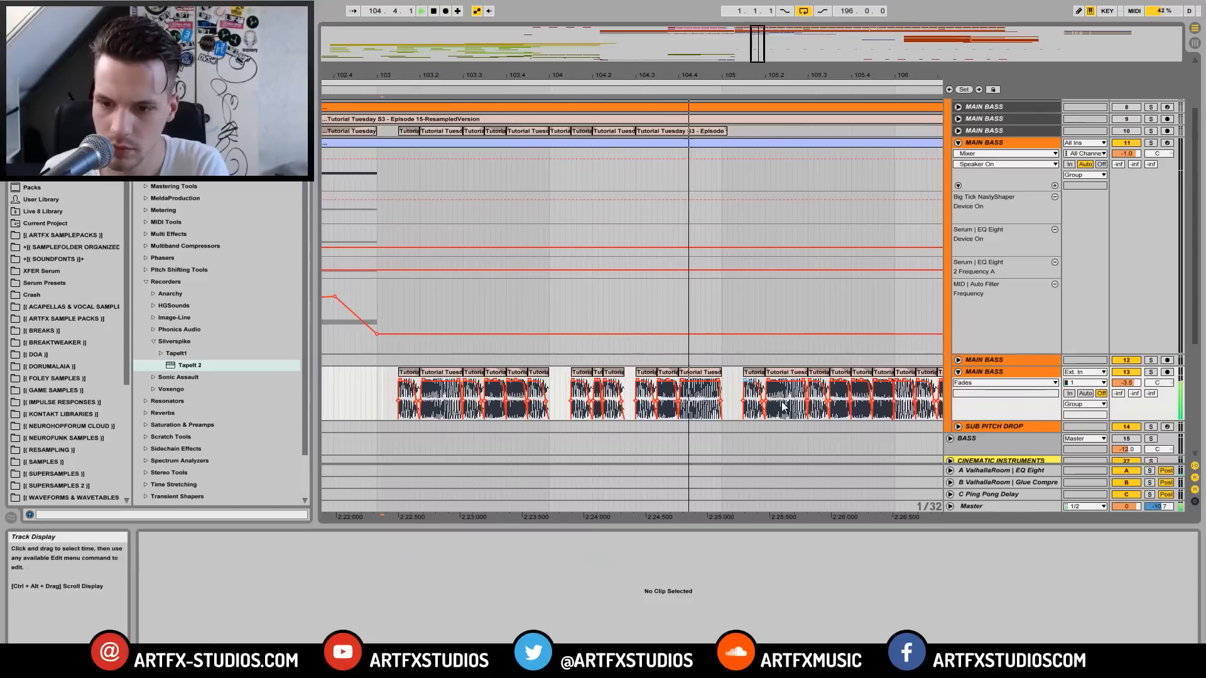
Step: Delete the one-beat clip at 104.4 on track 13
{"action": "left_click", "coordinate": [669, 378]}
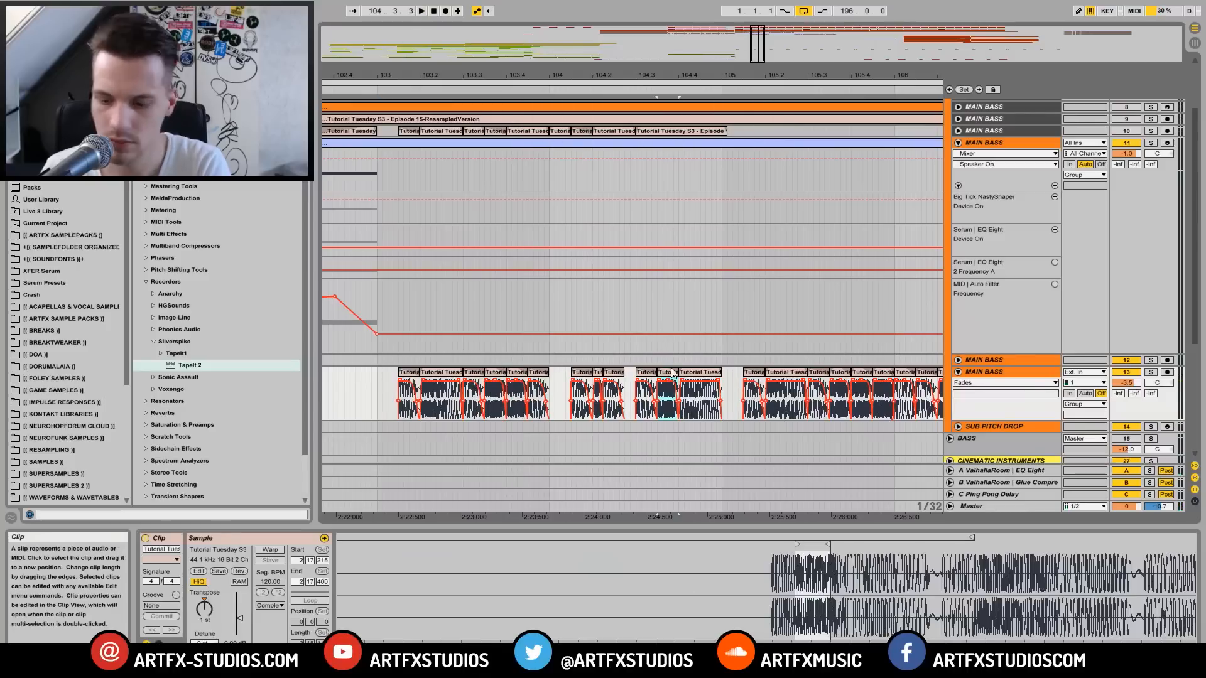
{"action": "left_click", "coordinate": [691, 373]}
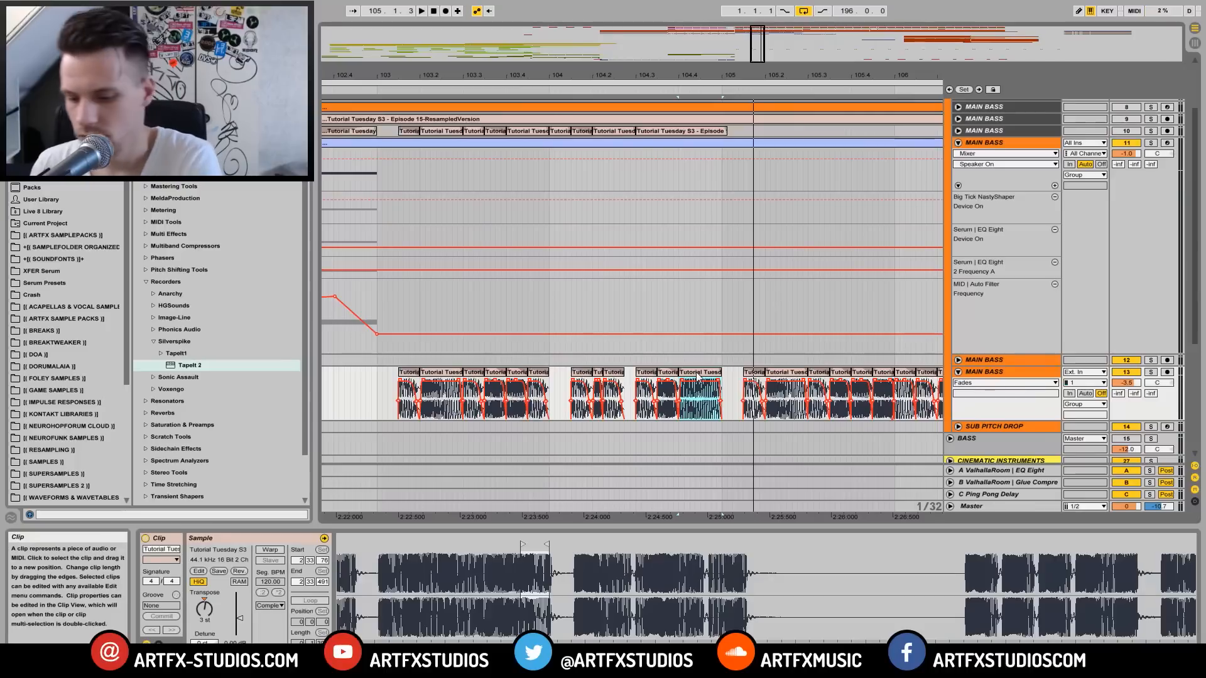
{"action": "key", "text": "Delete"}
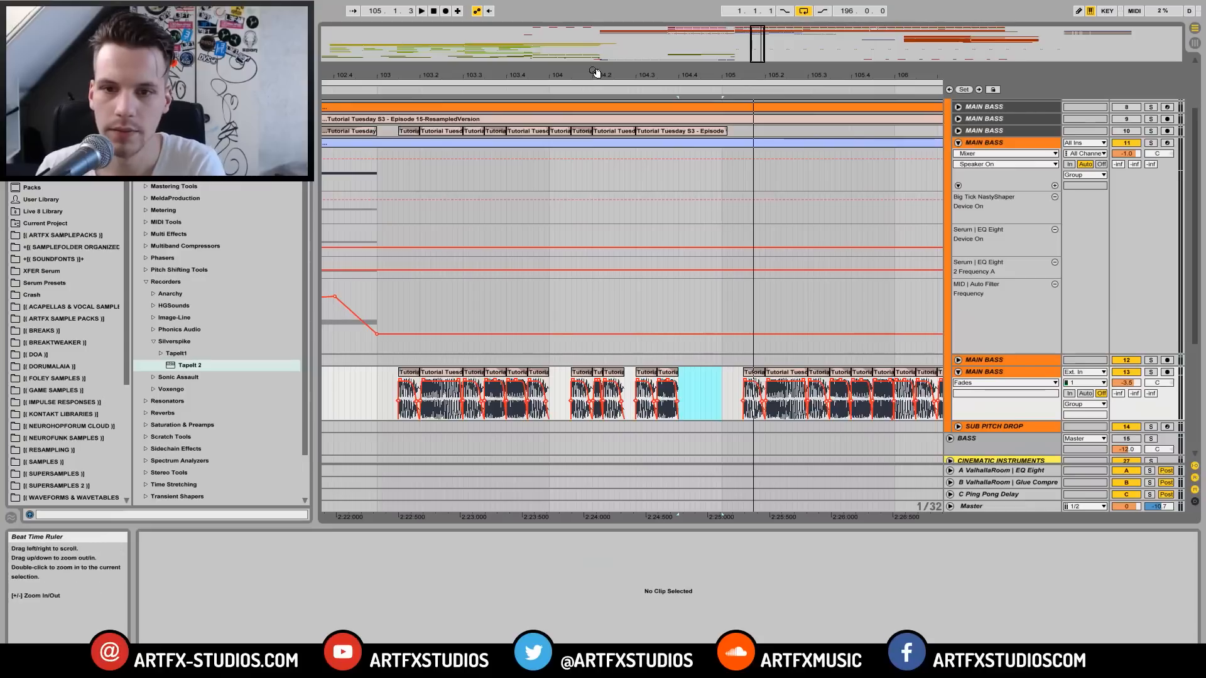
Step: Split the MIDI clip on track 11 at 104.4 and at bar 105 to isolate the one-beat gap
{"action": "mouse_move", "coordinate": [612, 78]}
{"action": "left_mouse_down"}
{"action": "mouse_move", "coordinate": [614, 148]}
{"action": "mouse_move", "coordinate": [618, 72]}
{"action": "left_mouse_up"}
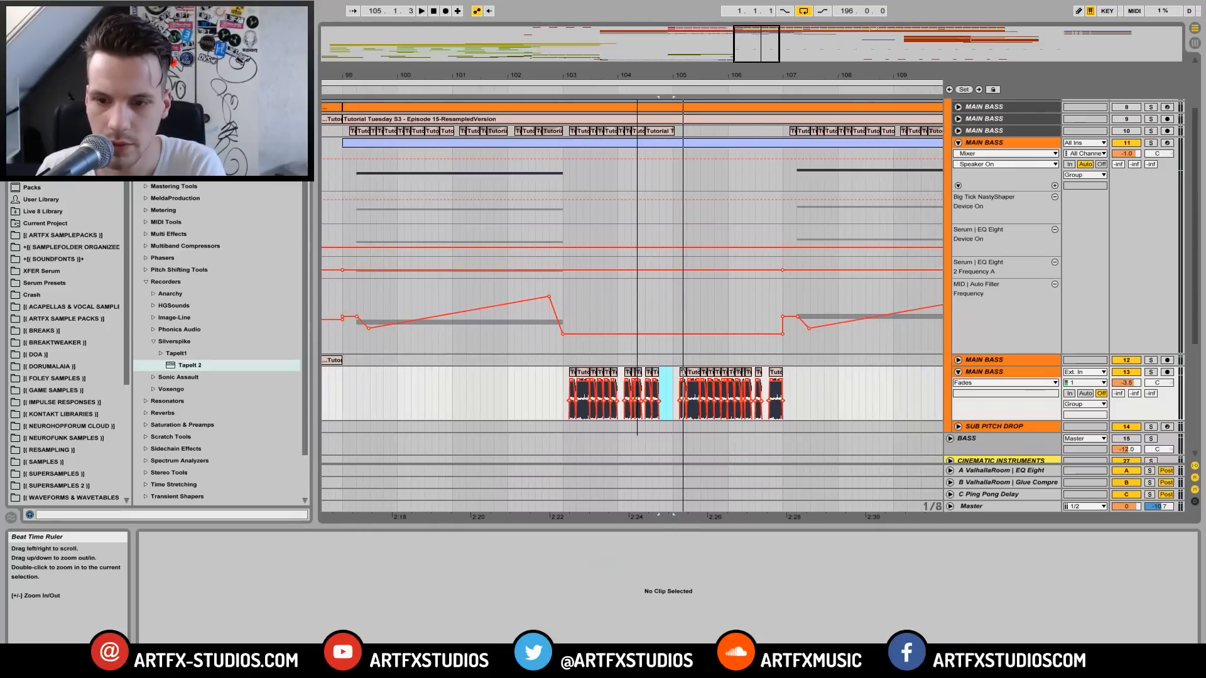
{"action": "left_click", "coordinate": [659, 153]}
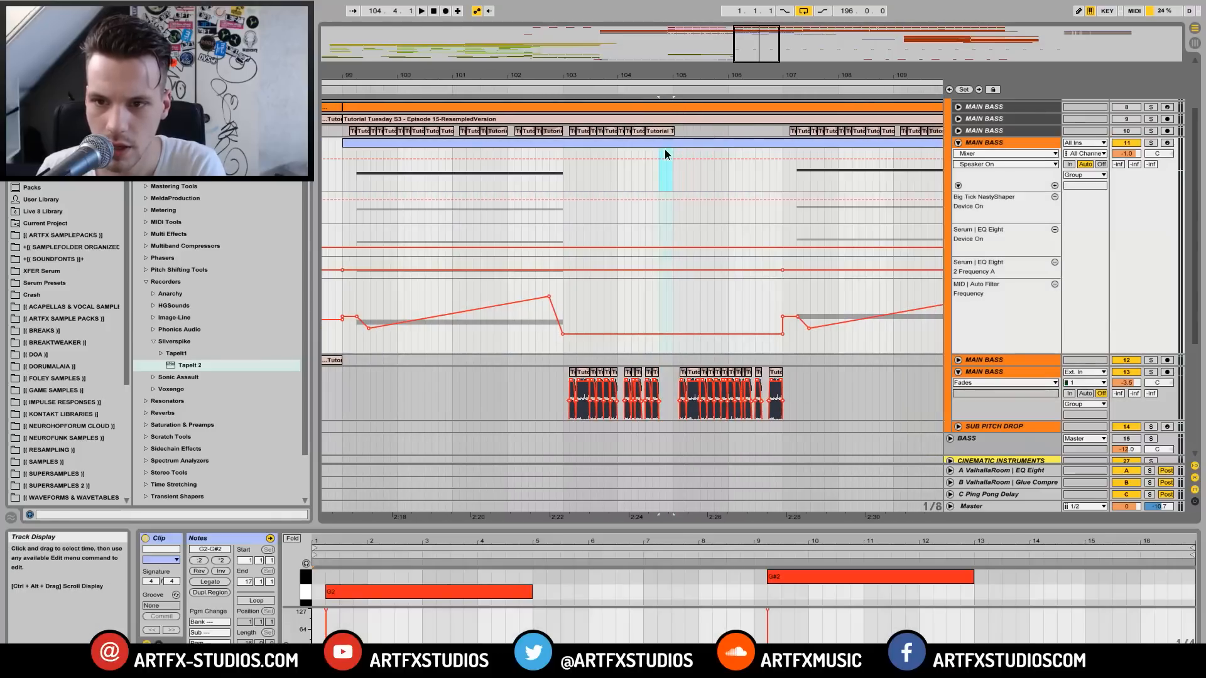
{"action": "left_click_drag", "start_coordinate": [658, 152], "coordinate": [673, 152]}
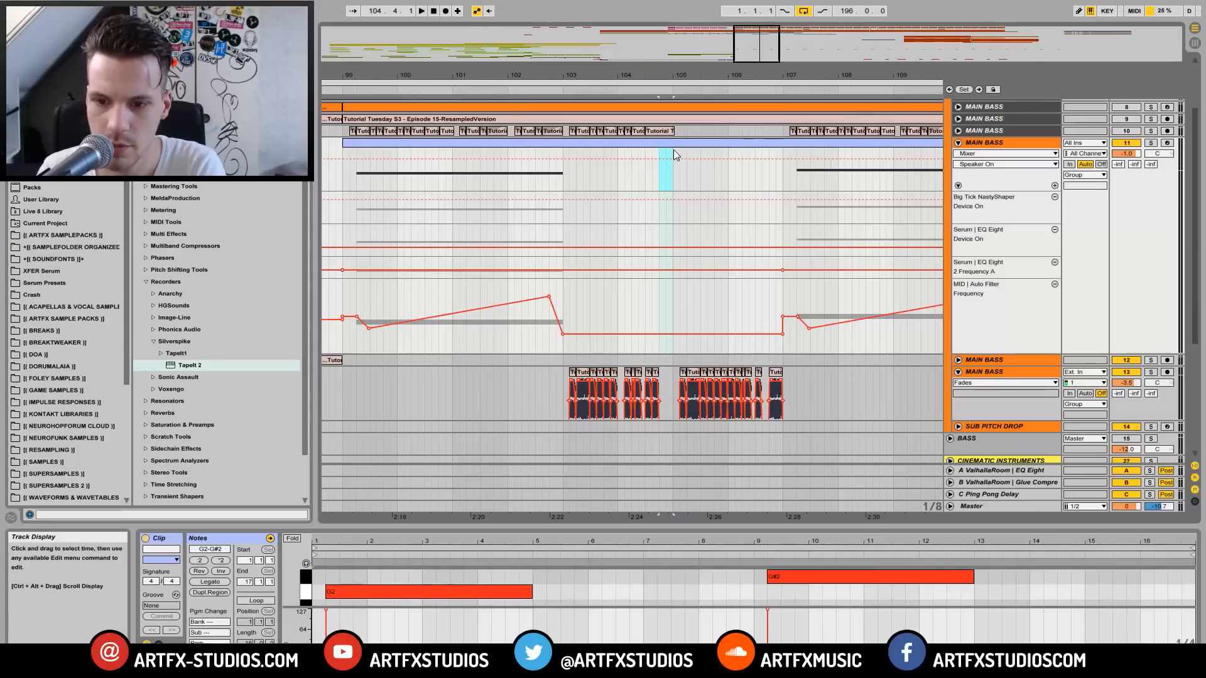
{"action": "key", "text": "ctrl+e"}
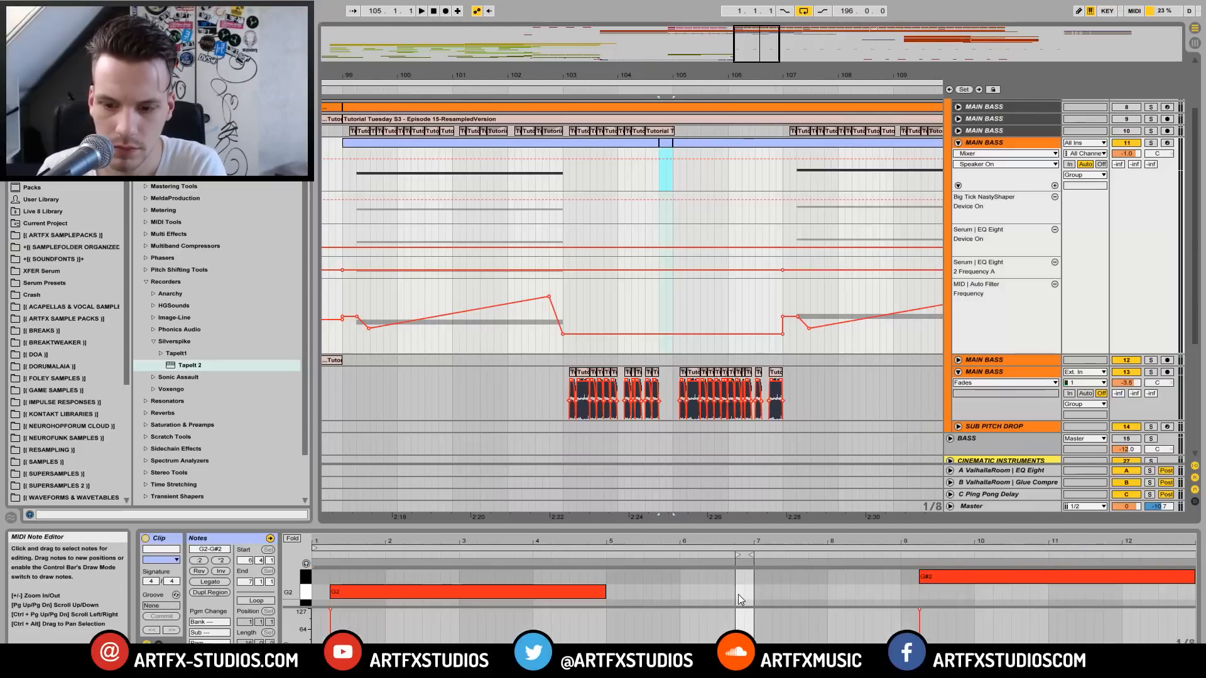
Step: Add a one-beat A#2 note to the isolated clip at 104.4 and play the pattern
{"action": "double_click", "coordinate": [738, 592]}
{"action": "left_click", "coordinate": [751, 592]}
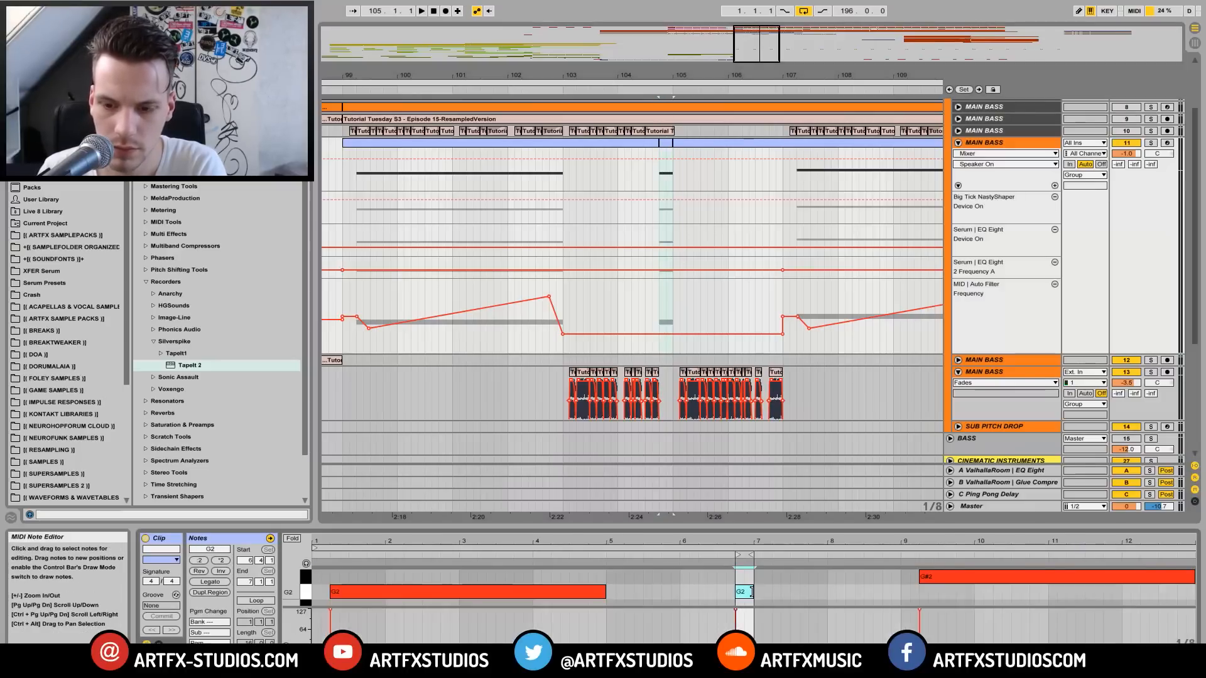
{"action": "left_click_drag", "start_coordinate": [748, 596], "coordinate": [753, 585]}
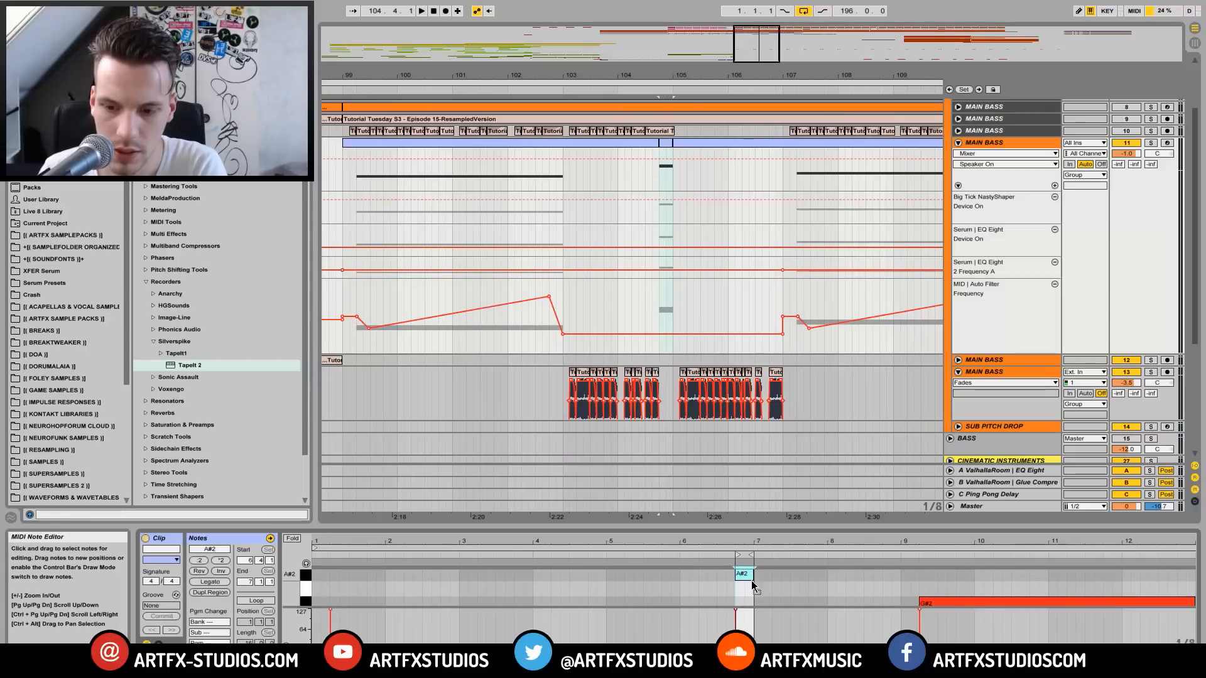
{"action": "key", "text": "space"}
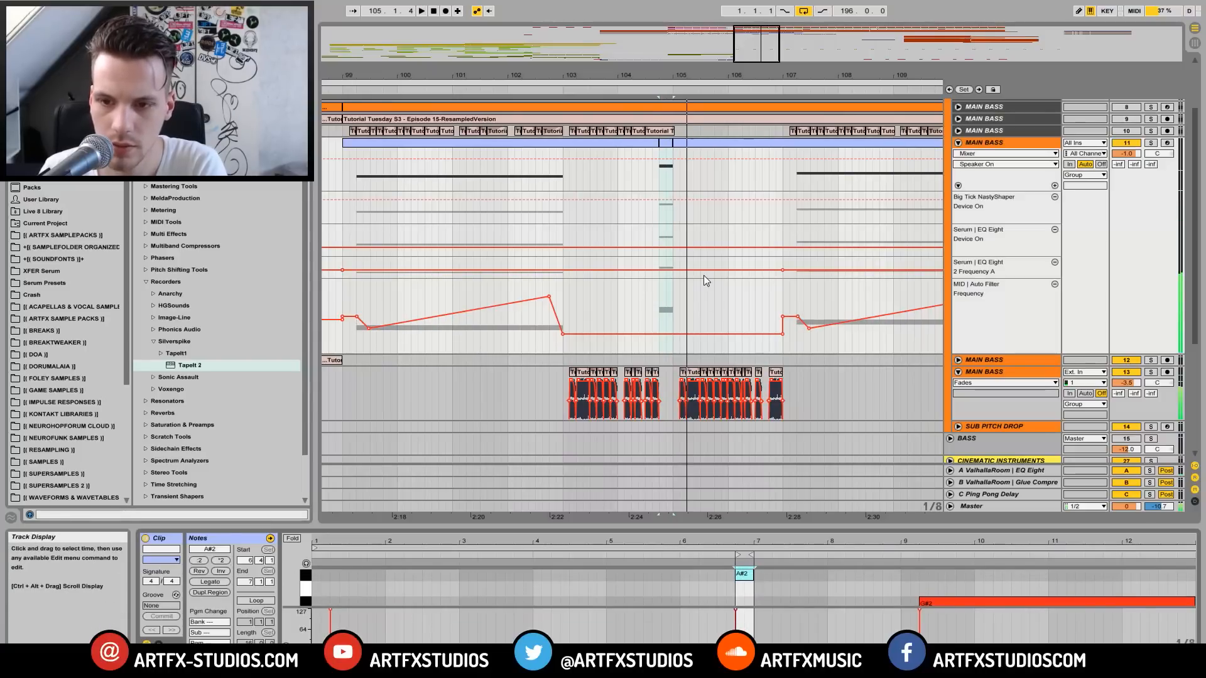
Step: Raise the MIDI Auto Filter frequency automation across beat 104.4, add a dip inside the beat, and play from 104.3
{"action": "left_click_drag", "start_coordinate": [664, 333], "coordinate": [665, 295]}
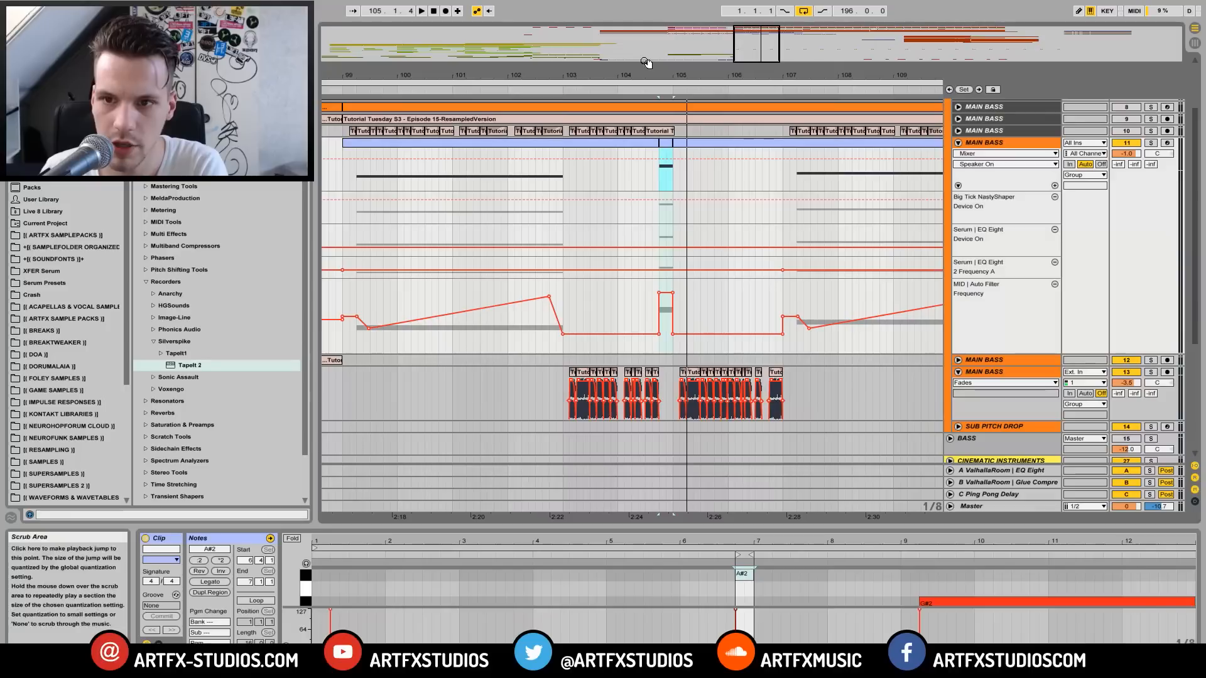
{"action": "left_click_drag", "start_coordinate": [659, 74], "coordinate": [659, 80]}
{"action": "left_click", "coordinate": [687, 312]}
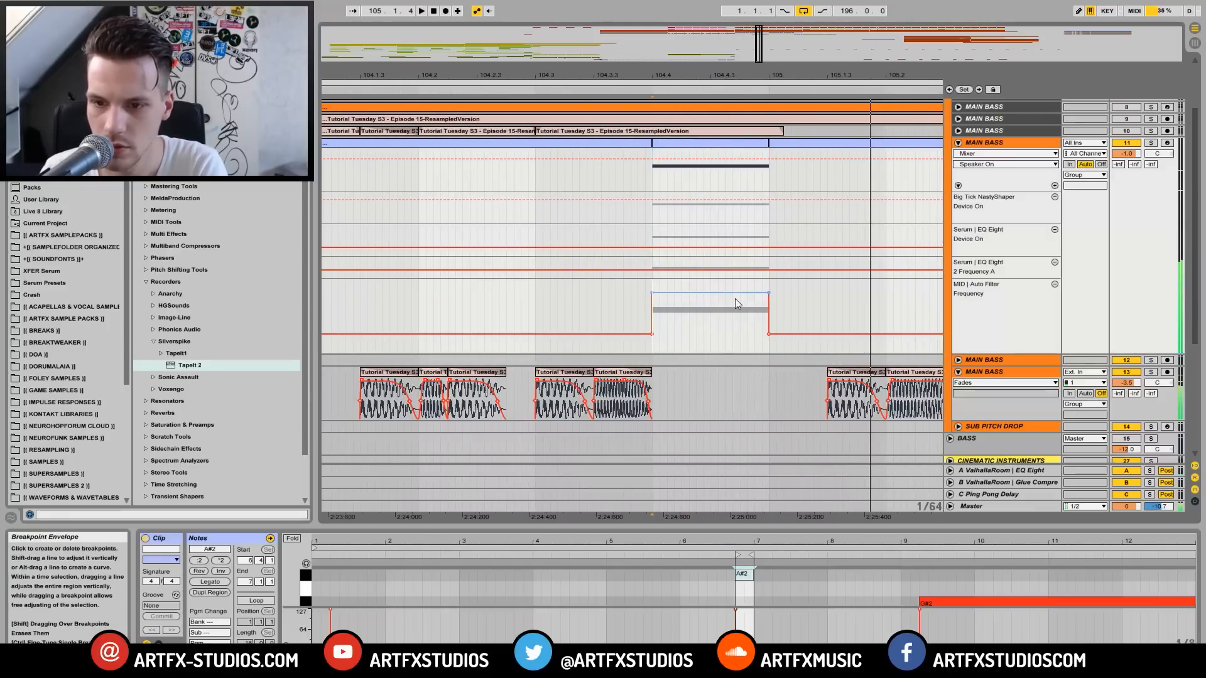
{"action": "left_click_drag", "start_coordinate": [695, 292], "coordinate": [723, 326]}
{"action": "left_click", "coordinate": [534, 306]}
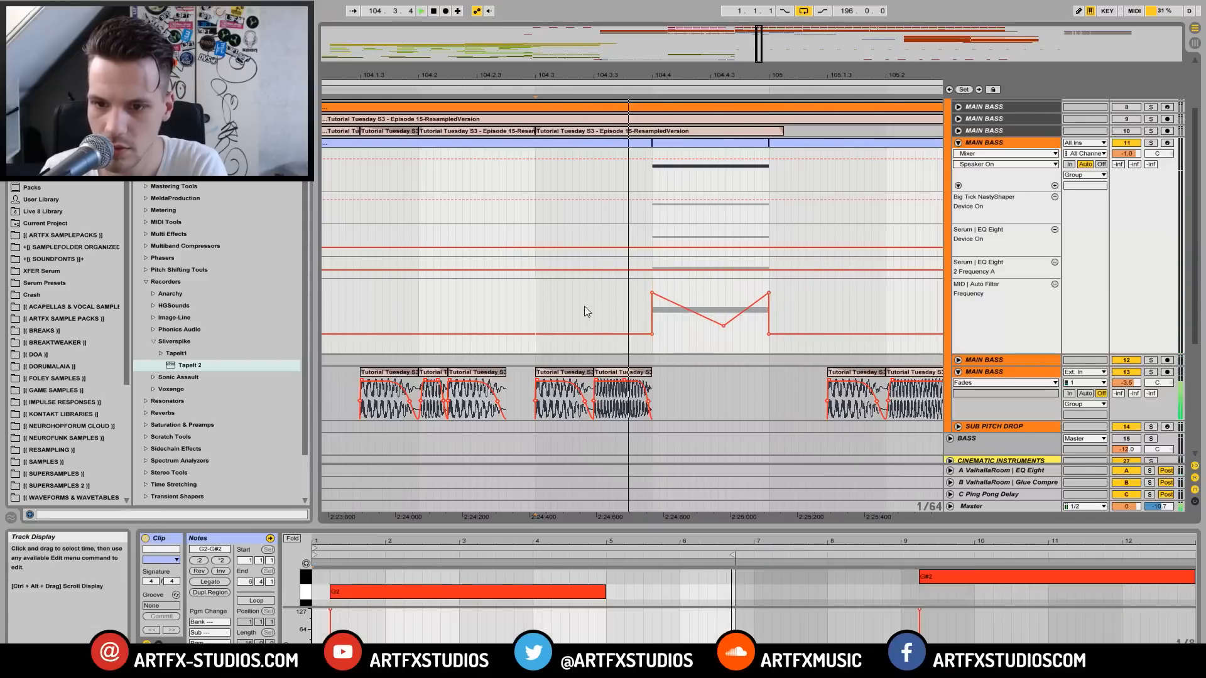
Step: Delete the low filter frequency breakpoints at 104.4 and bar 105, and listen to the smoother envelope
{"action": "left_click", "coordinate": [651, 334]}
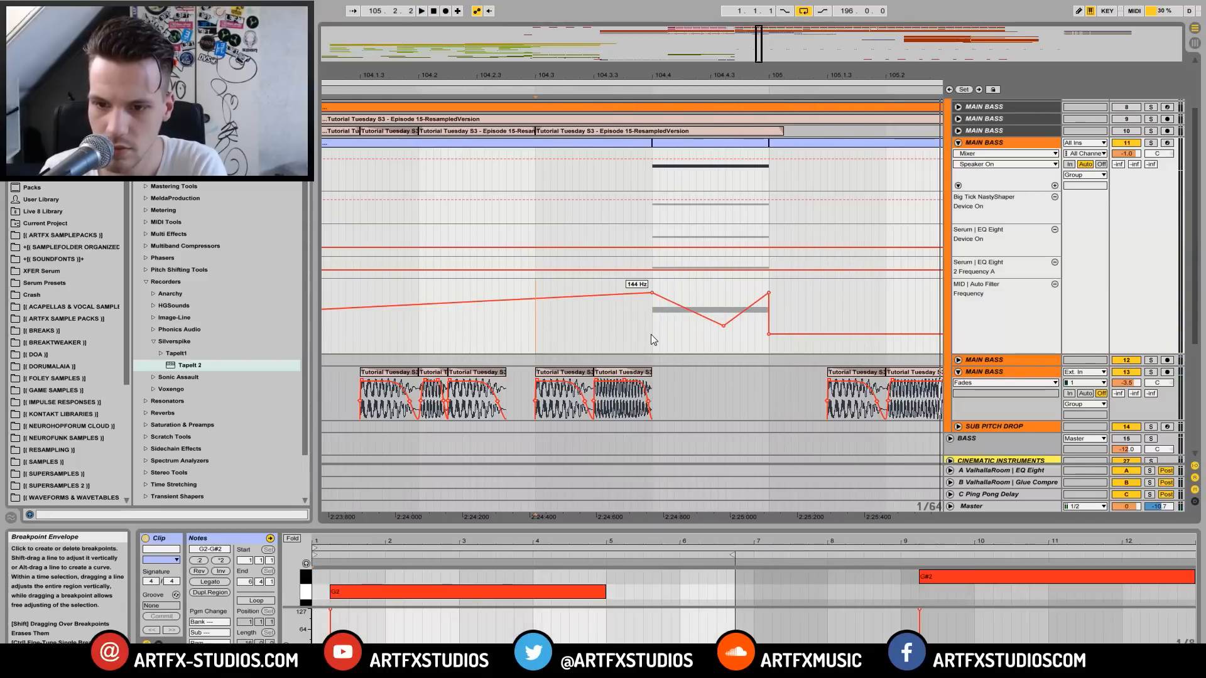
{"action": "key", "text": "space"}
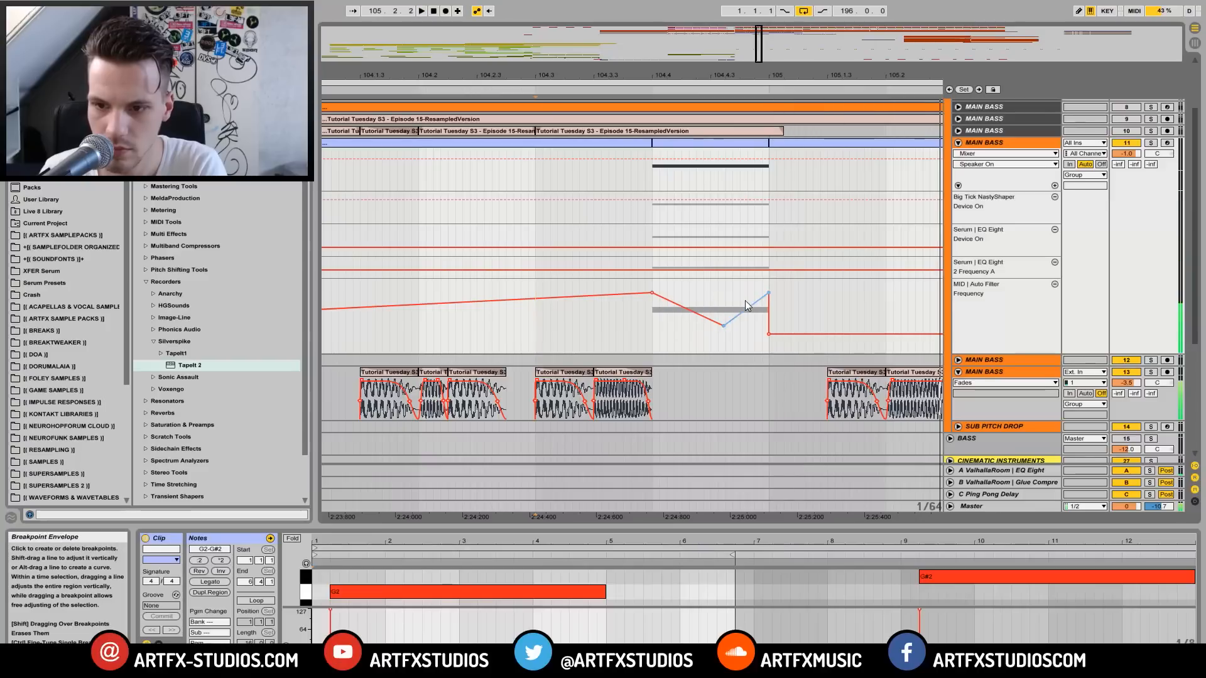
{"action": "left_click", "coordinate": [769, 334]}
{"action": "key", "text": "space"}
{"action": "key", "text": "space"}
Step: Start the filter frequency envelope at 212 Hz at 104.4, and reshape it into an early peak that falls toward bar 105
{"action": "mouse_move", "coordinate": [692, 75]}
{"action": "left_mouse_down"}
{"action": "mouse_move", "coordinate": [692, 100]}
{"action": "mouse_move", "coordinate": [695, 56]}
{"action": "mouse_move", "coordinate": [695, 94]}
{"action": "left_mouse_up"}
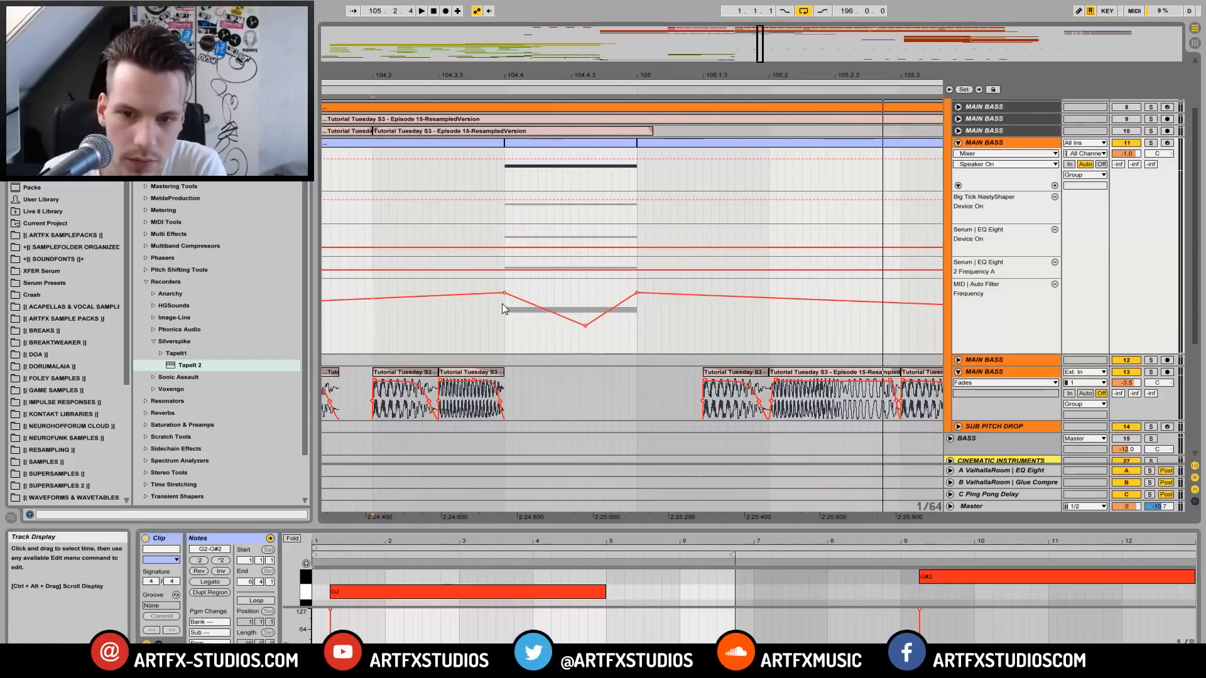
{"action": "left_click_drag", "start_coordinate": [518, 300], "coordinate": [504, 329]}
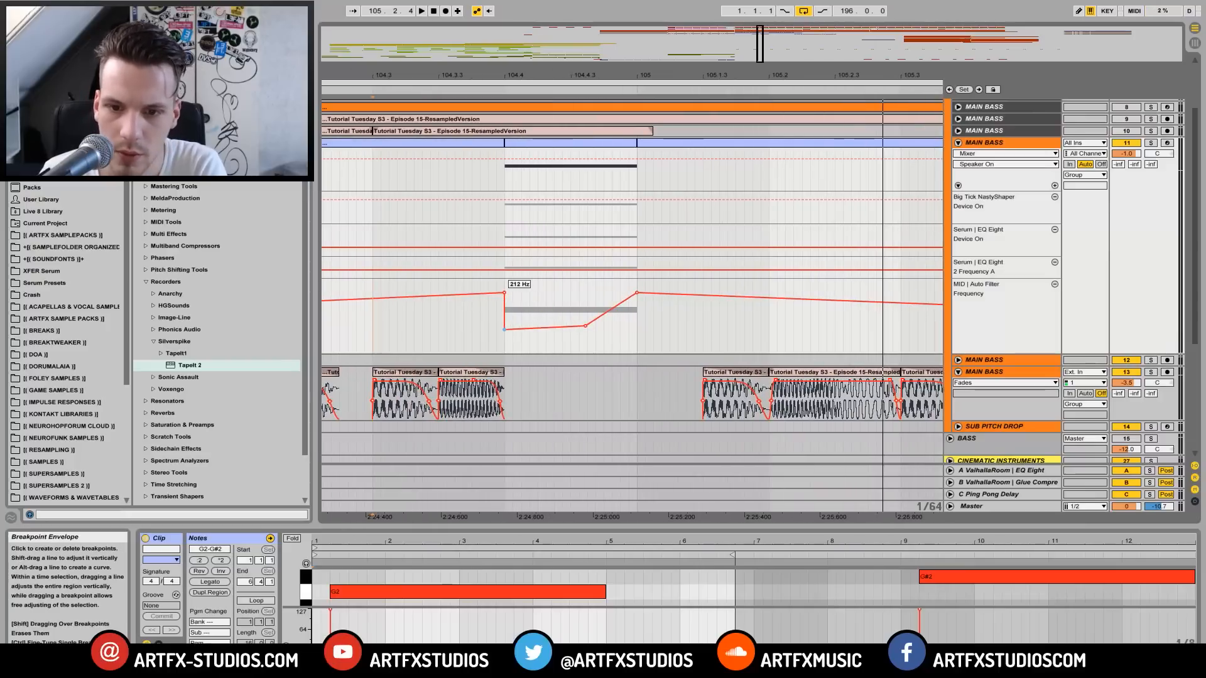
{"action": "left_click", "coordinate": [506, 293]}
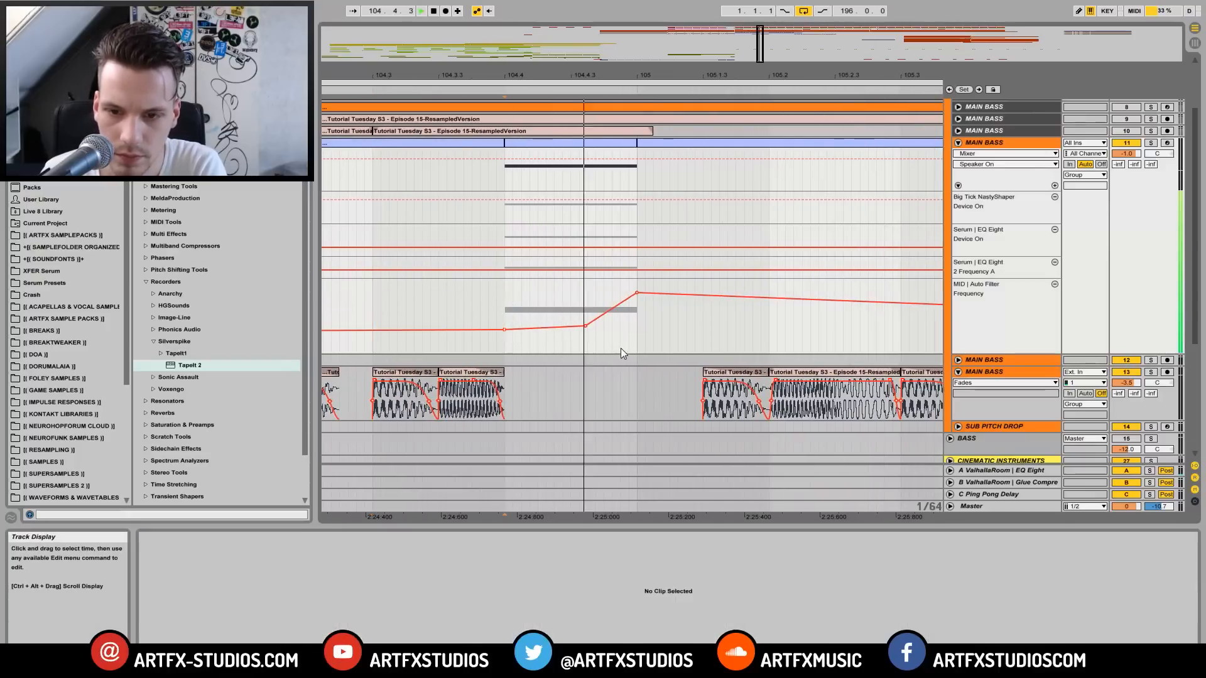
{"action": "left_click_drag", "start_coordinate": [552, 296], "coordinate": [541, 291]}
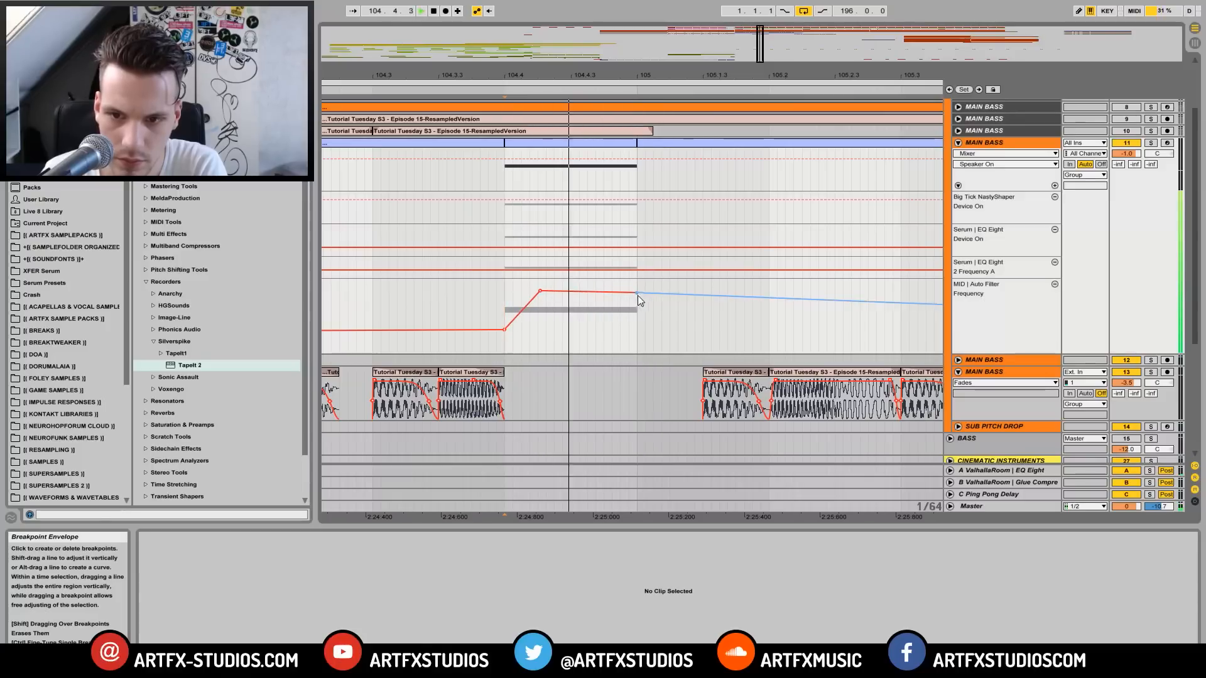
{"action": "left_click_drag", "start_coordinate": [636, 294], "coordinate": [636, 325]}
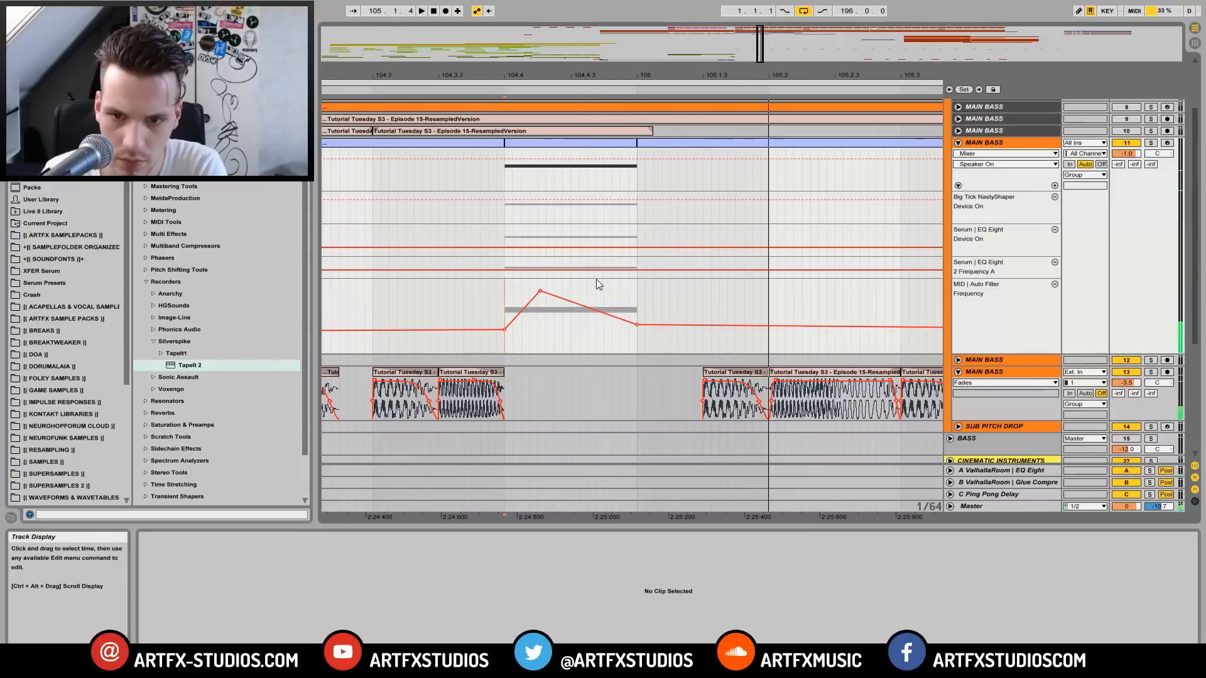
Step: Draw a Pitch Bend envelope ramp rising to 8191 over the one-beat MIDI clip at 104.4, and play it
{"action": "left_click", "coordinate": [567, 143]}
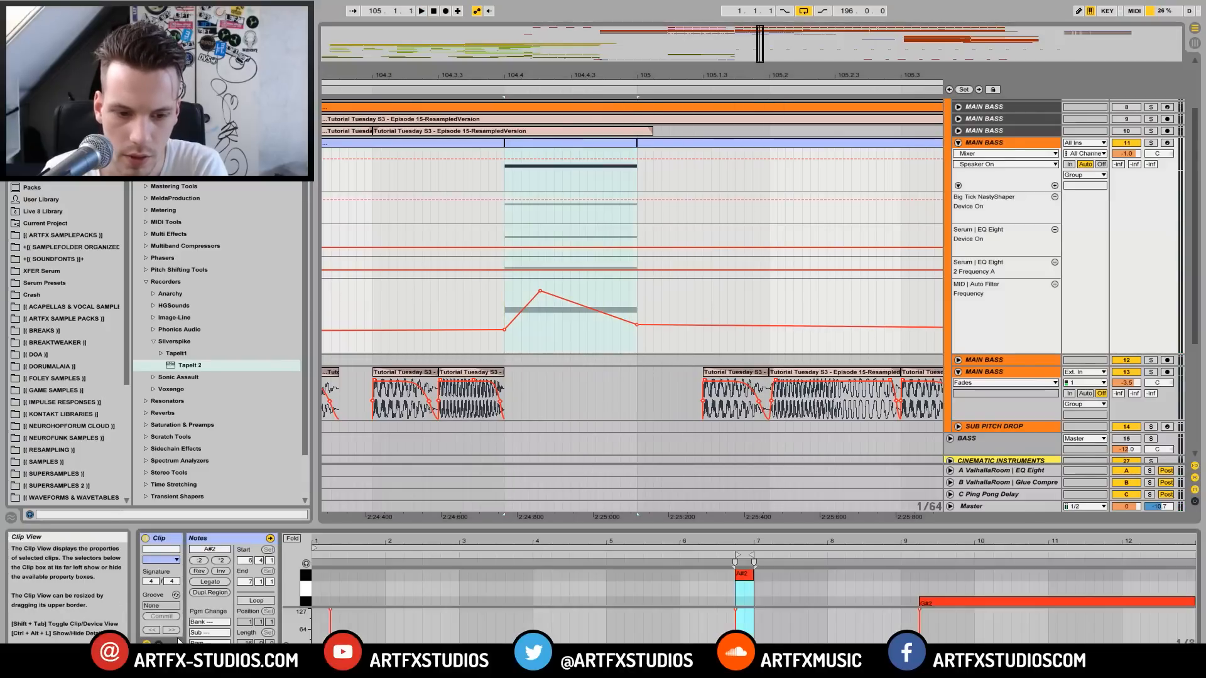
{"action": "left_click", "coordinate": [159, 645]}
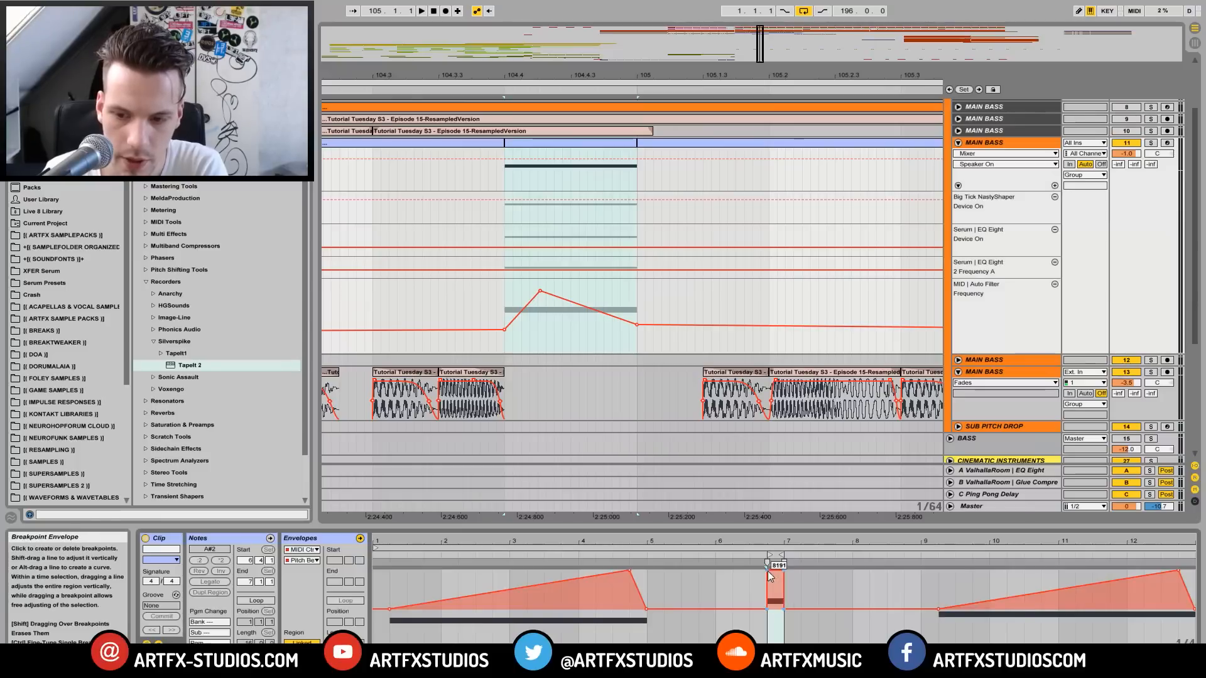
{"action": "key", "text": "space"}
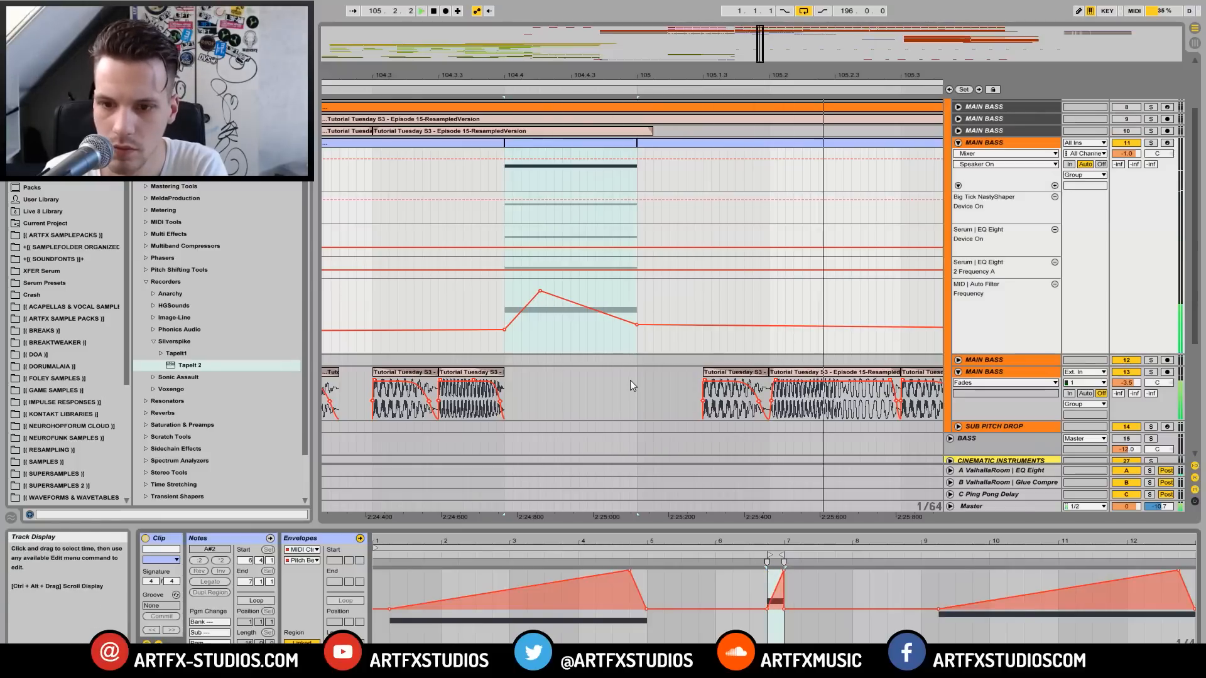
Step: Lower the end of the one-beat clip's Pitch Bend ramp to about 2030 and play the result
{"action": "left_click_drag", "start_coordinate": [768, 551], "coordinate": [774, 593]}
{"action": "left_click", "coordinate": [792, 589]}
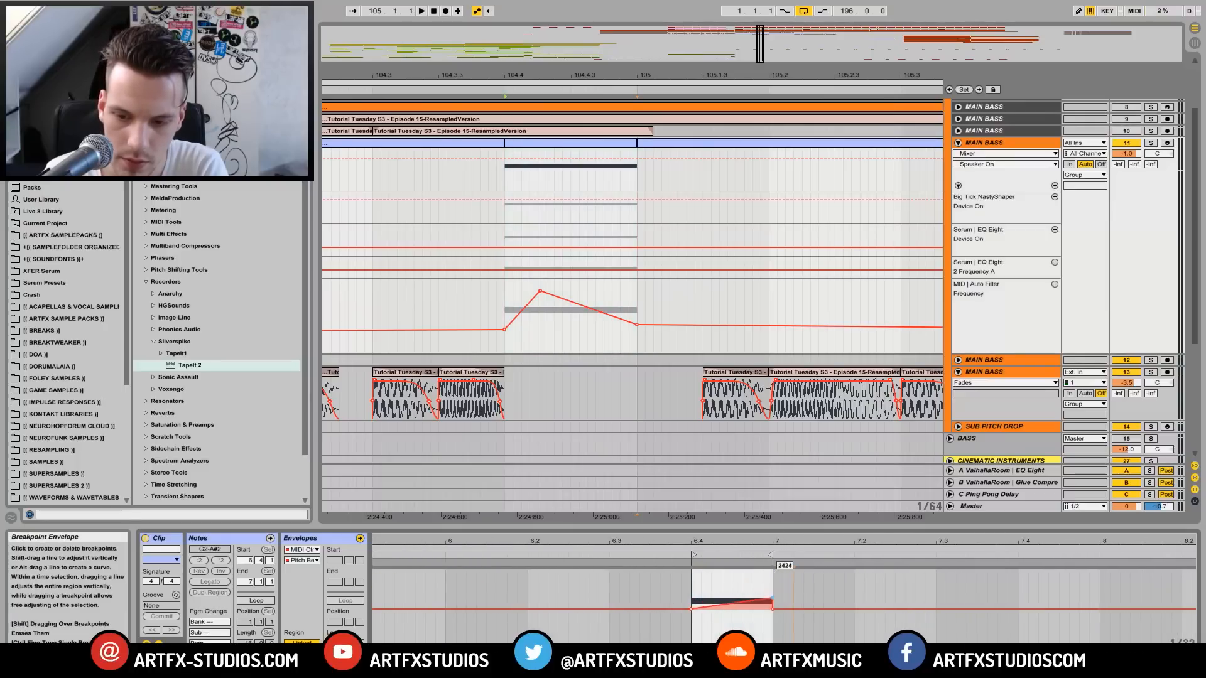
{"action": "key", "text": "space"}
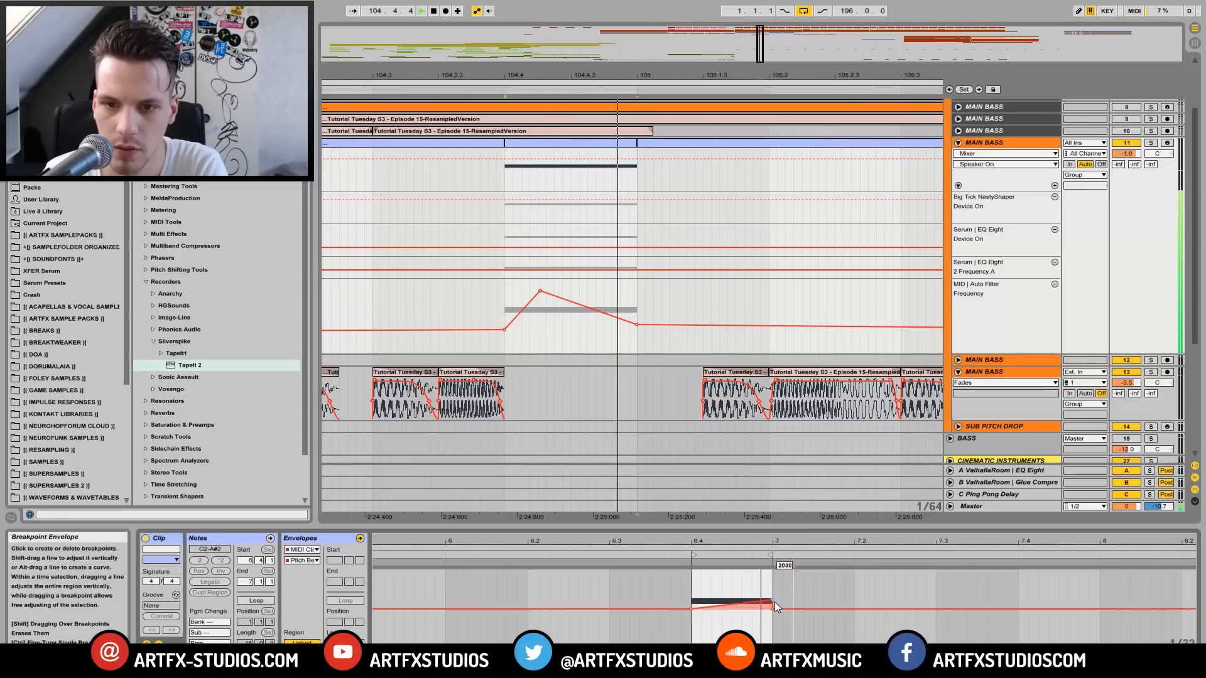
{"action": "key", "text": "space"}
Step: Consolidate the split MIDI clips on track 11 into one clip from bar 99 to bar 115, and play from just before bar 99
{"action": "left_click", "coordinate": [520, 62]}
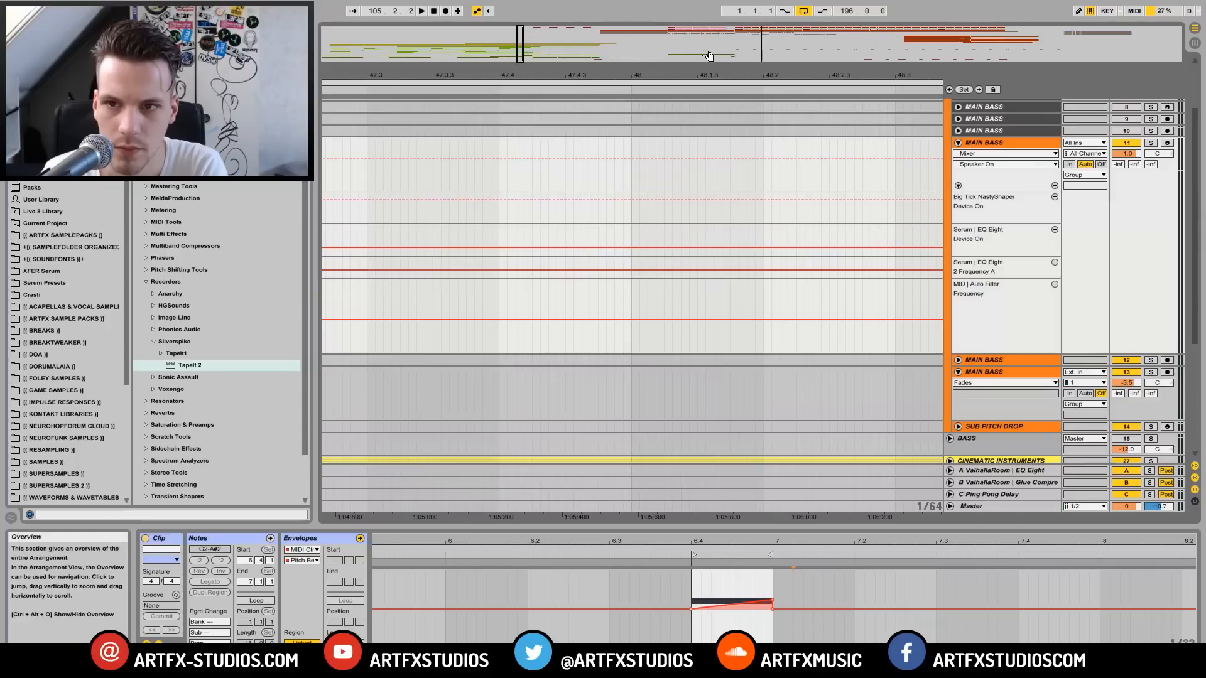
{"action": "left_click_drag", "start_coordinate": [767, 38], "coordinate": [766, 19]}
{"action": "left_click_drag", "start_coordinate": [487, 79], "coordinate": [487, 57]}
{"action": "left_click", "coordinate": [527, 142]}
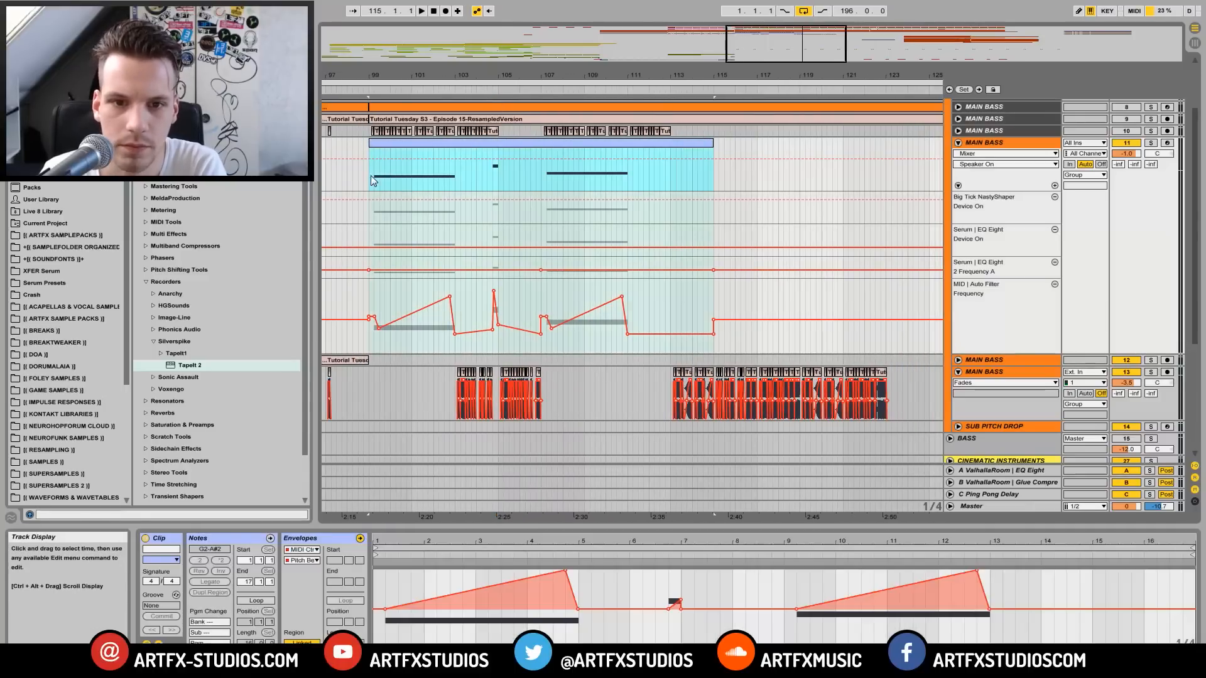
{"action": "left_click", "coordinate": [365, 181]}
{"action": "key", "text": "space"}
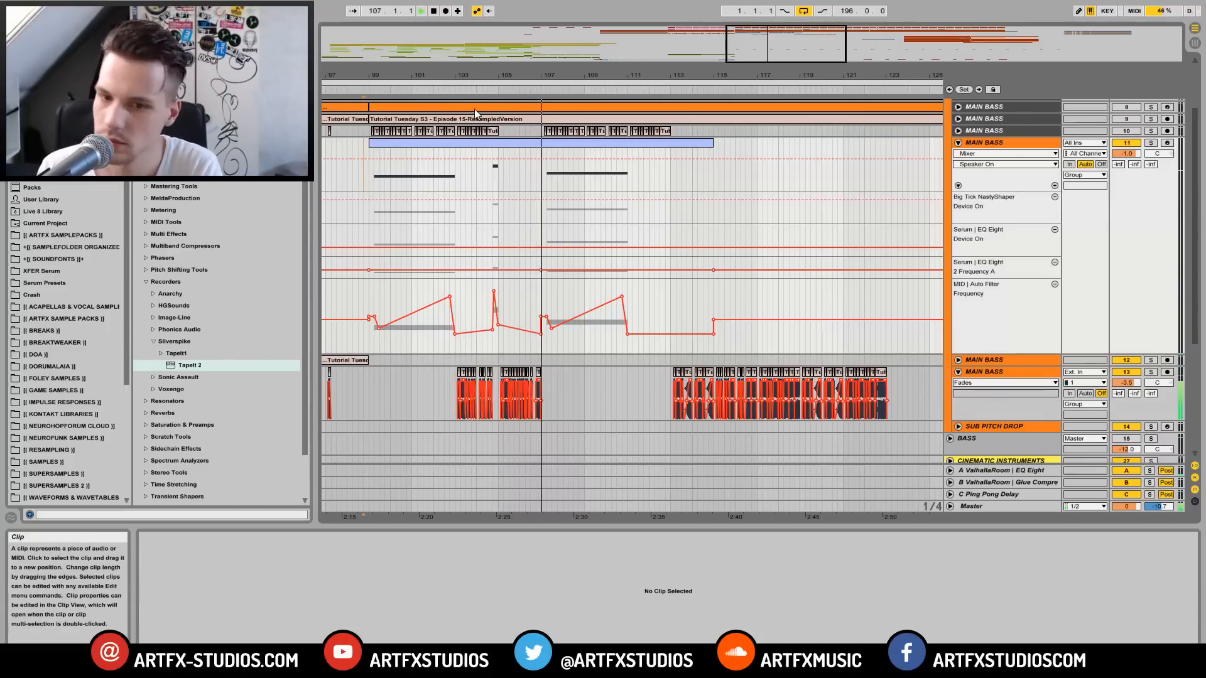
Step: Play the bass from bar 103 to check how the added MIDI note fits between the chops
{"action": "left_click_drag", "start_coordinate": [494, 75], "coordinate": [495, 123]}
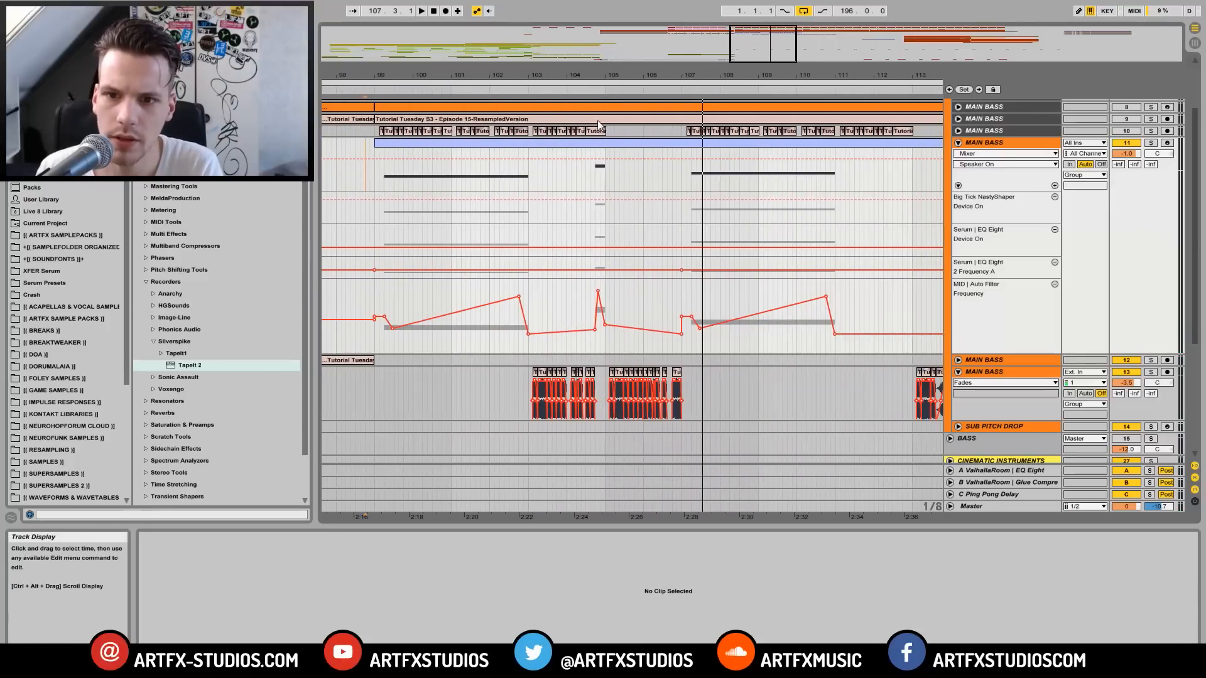
{"action": "mouse_move", "coordinate": [605, 75]}
{"action": "left_mouse_down"}
{"action": "mouse_move", "coordinate": [605, 100]}
{"action": "mouse_move", "coordinate": [690, 120]}
{"action": "mouse_move", "coordinate": [690, 105]}
{"action": "mouse_move", "coordinate": [593, 92]}
{"action": "left_mouse_up"}
{"action": "left_click", "coordinate": [454, 179]}
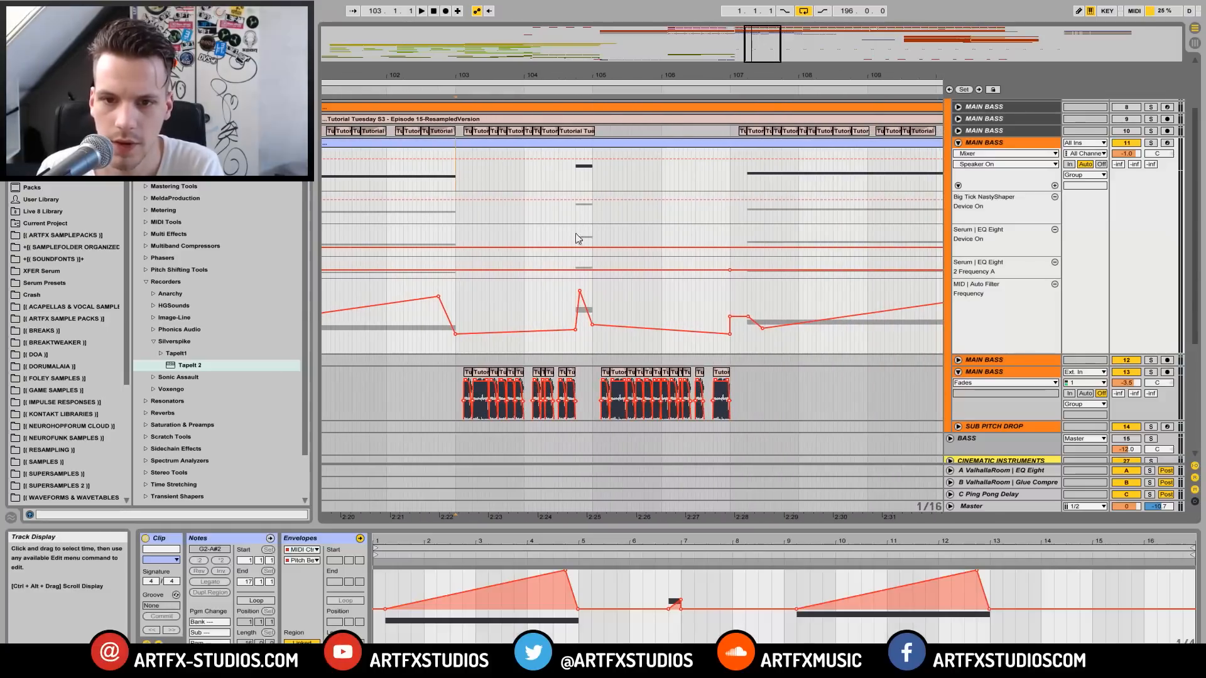
{"action": "key", "text": "space"}
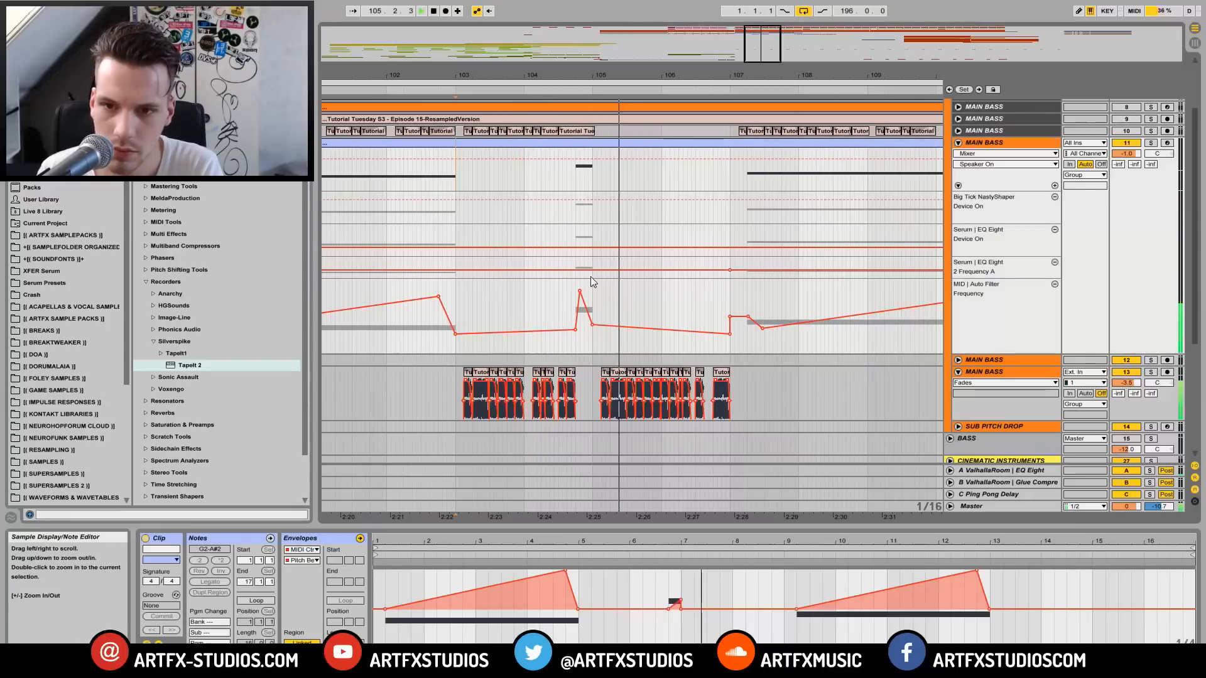
Step: Delete the filter frequency peak inside beat 104.4, raise the breakpoint at bar 105 to about 5.71 kHz, and play from 104.4
{"action": "left_click", "coordinate": [578, 61]}
{"action": "mouse_move", "coordinate": [746, 37]}
{"action": "left_mouse_down"}
{"action": "mouse_move", "coordinate": [733, 30]}
{"action": "mouse_move", "coordinate": [757, 31]}
{"action": "left_mouse_up"}
{"action": "left_click_drag", "start_coordinate": [659, 74], "coordinate": [586, 93]}
{"action": "left_click", "coordinate": [586, 93]}
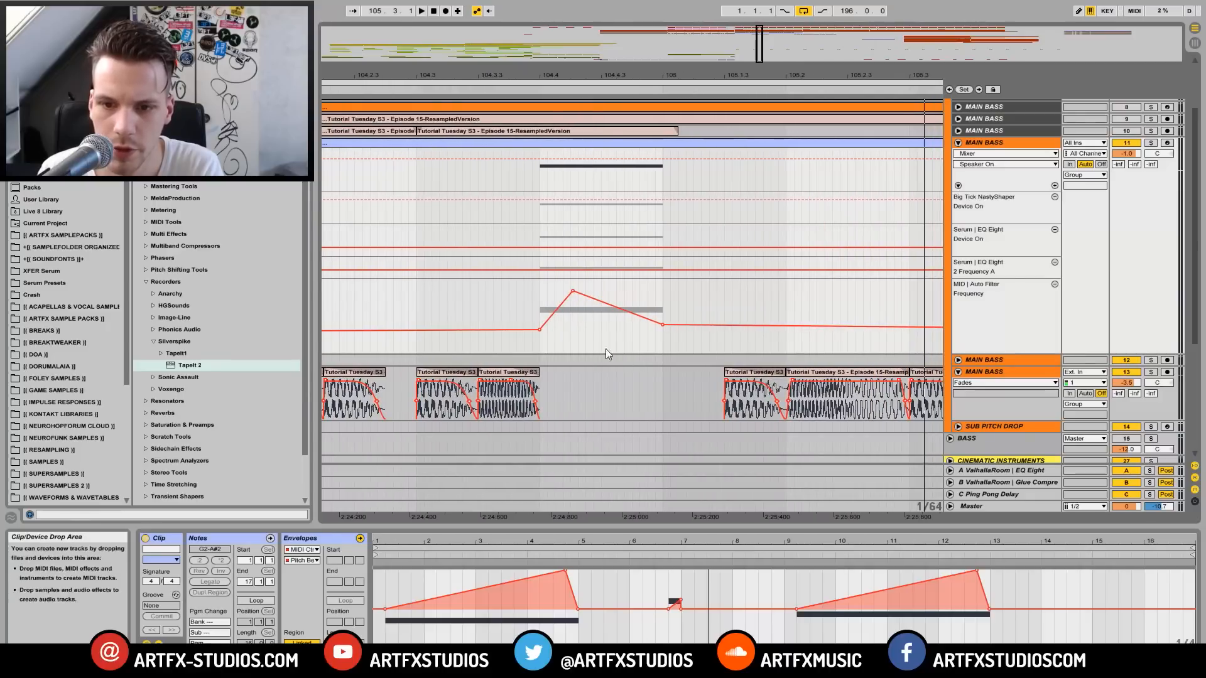
{"action": "left_click", "coordinate": [572, 293]}
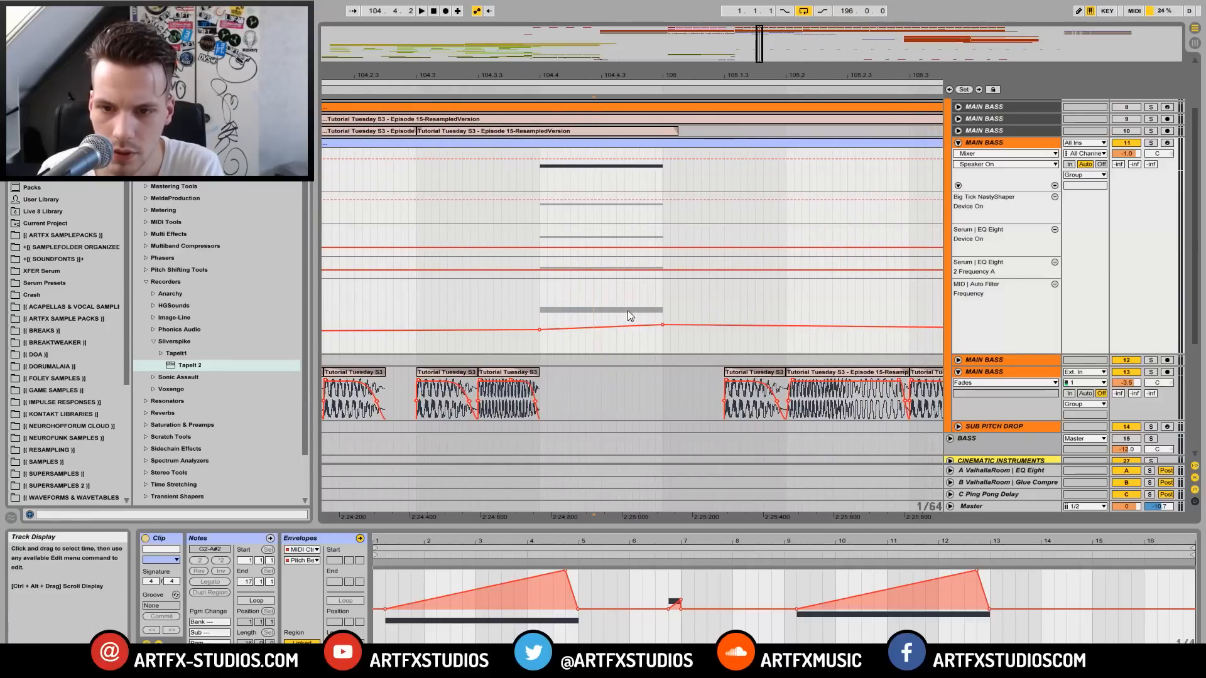
{"action": "left_click_drag", "start_coordinate": [662, 325], "coordinate": [662, 294]}
{"action": "left_click", "coordinate": [540, 296]}
{"action": "key", "text": "space"}
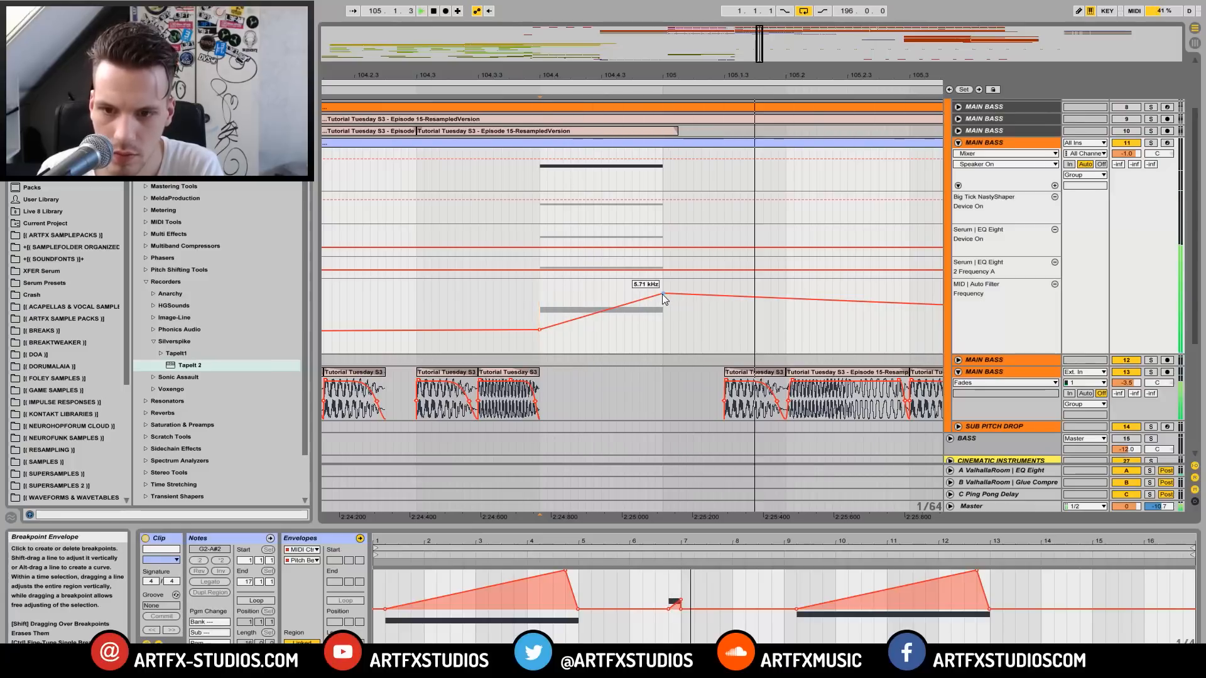
Step: Curve the filter frequency rise over beat 104.4, lower its end at bar 105 to 2.30 kHz, and play it
{"action": "left_click_drag", "start_coordinate": [617, 306], "coordinate": [662, 303]}
{"action": "key", "text": "space"}
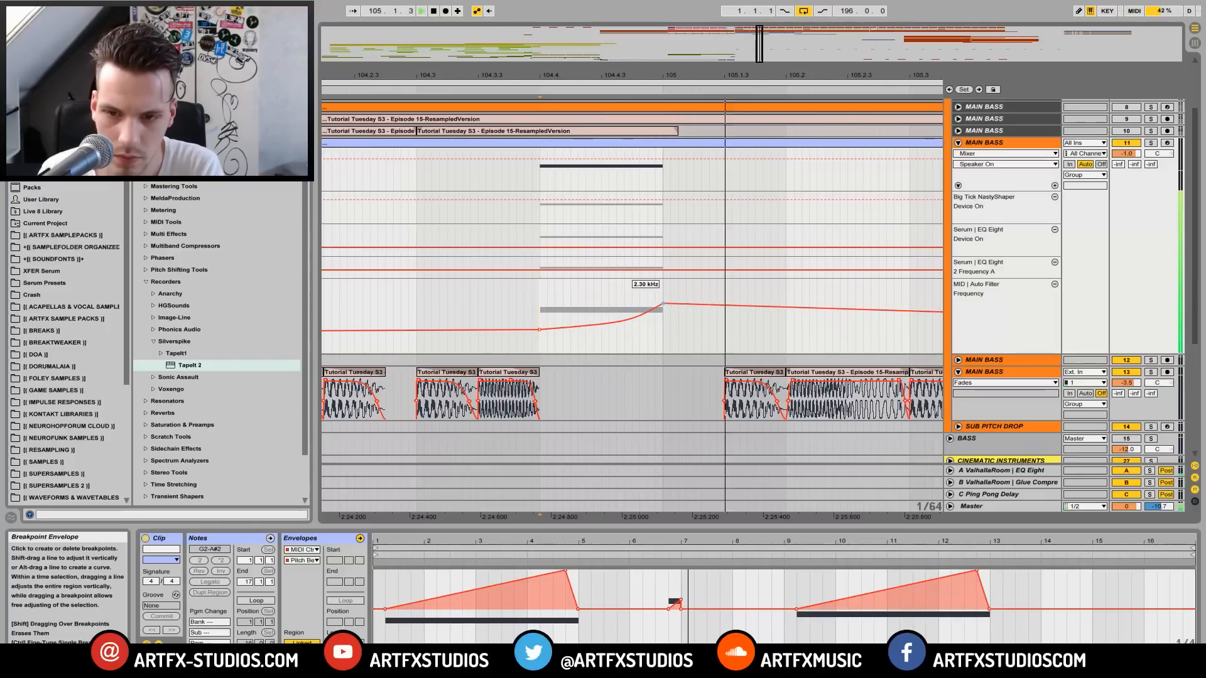
{"action": "key", "text": "space"}
{"action": "key", "text": "space"}
{"action": "key", "text": "space"}
Step: Play the bass section from bar 103 to check the curved filter sweep in context, and replay it from there
{"action": "left_click_drag", "start_coordinate": [456, 72], "coordinate": [456, 25]}
{"action": "left_click", "coordinate": [397, 289]}
{"action": "key", "text": "space"}
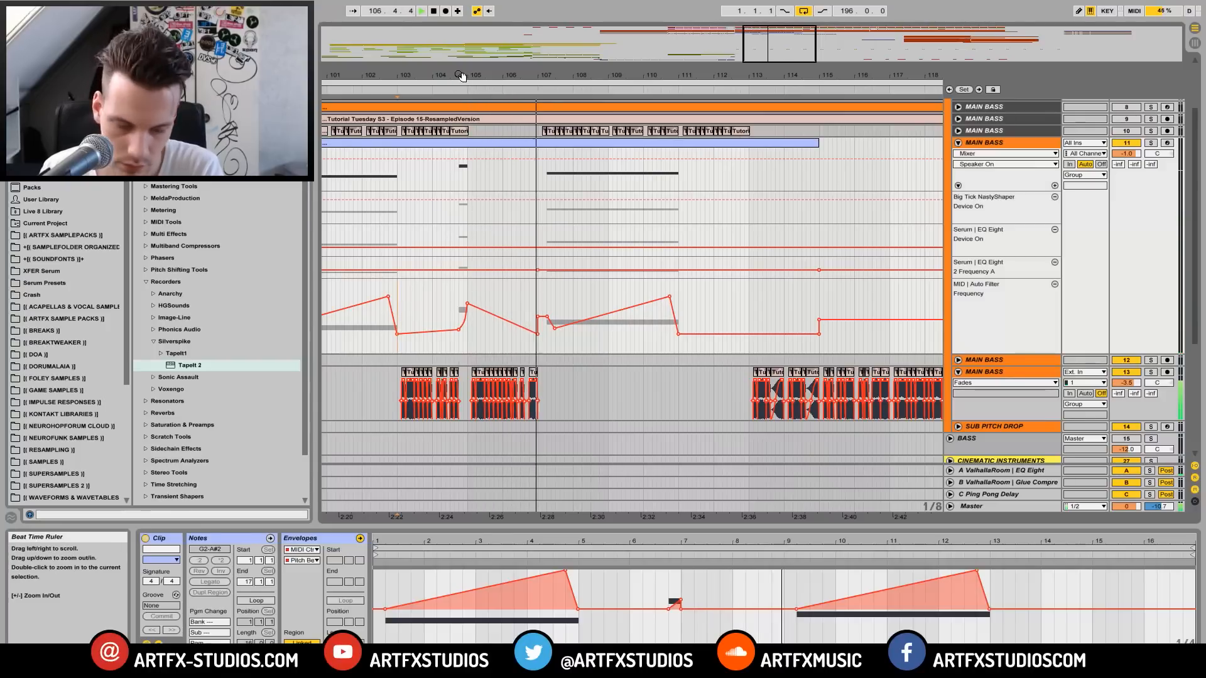
{"action": "key", "text": "space"}
{"action": "left_click_drag", "start_coordinate": [462, 76], "coordinate": [462, 98]}
{"action": "key", "text": "minus"}
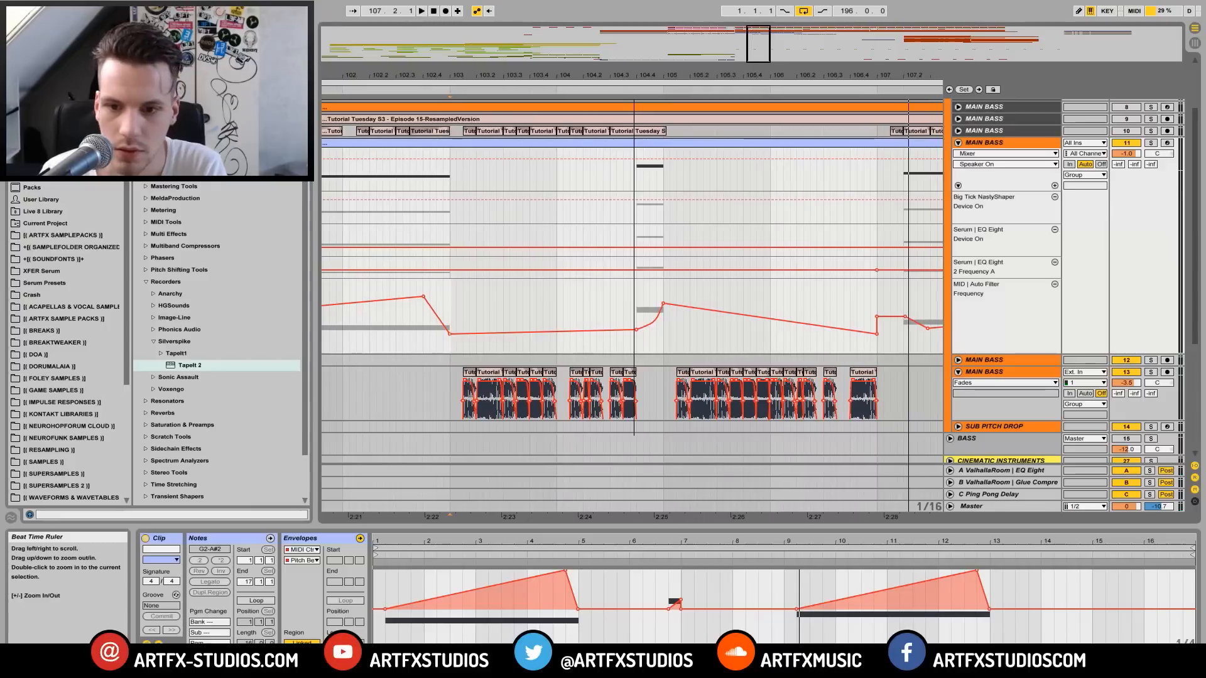
{"action": "left_click", "coordinate": [451, 172]}
{"action": "key", "text": "space"}
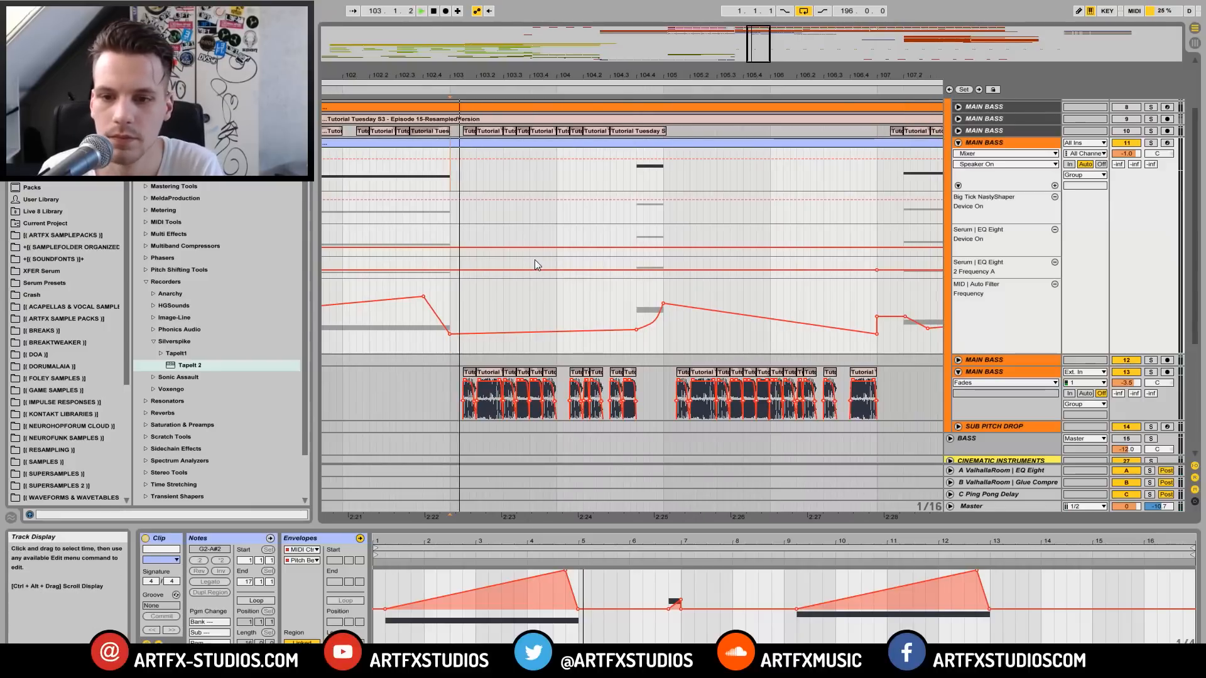
Step: Mark the gaps between the resampled chops at 104.1.1 and 104.2.4, and play the bass from bar 103
{"action": "left_click", "coordinate": [559, 392]}
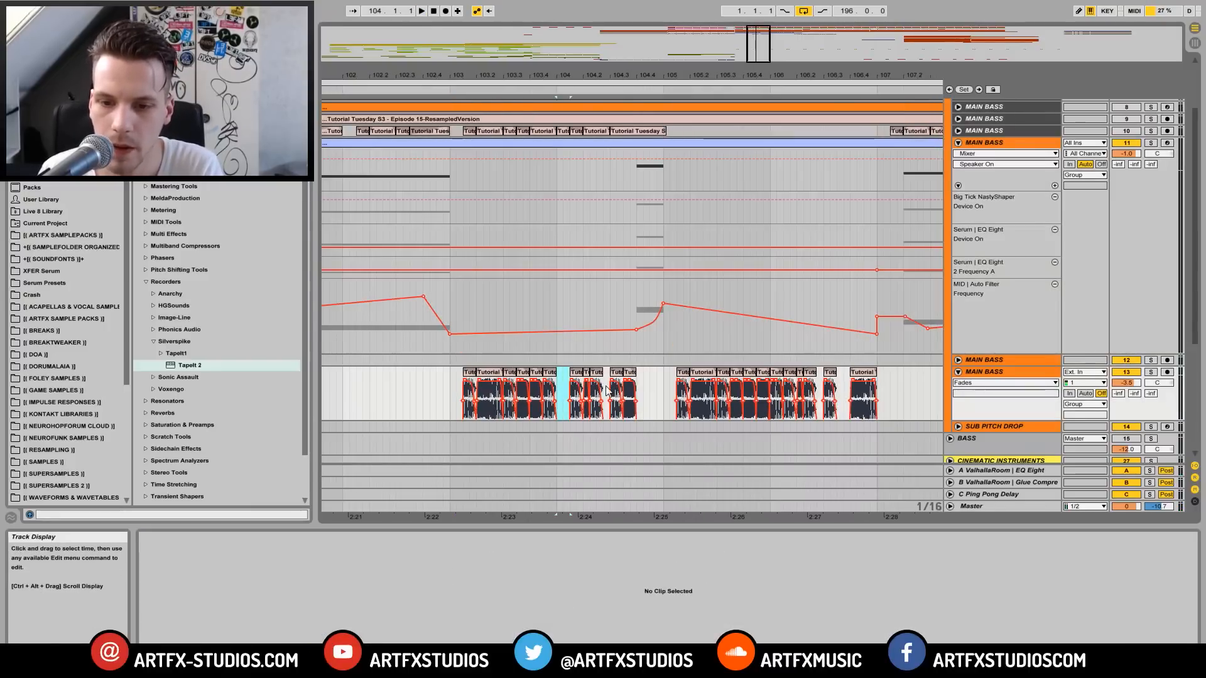
{"action": "left_click_drag", "start_coordinate": [602, 386], "coordinate": [608, 385]}
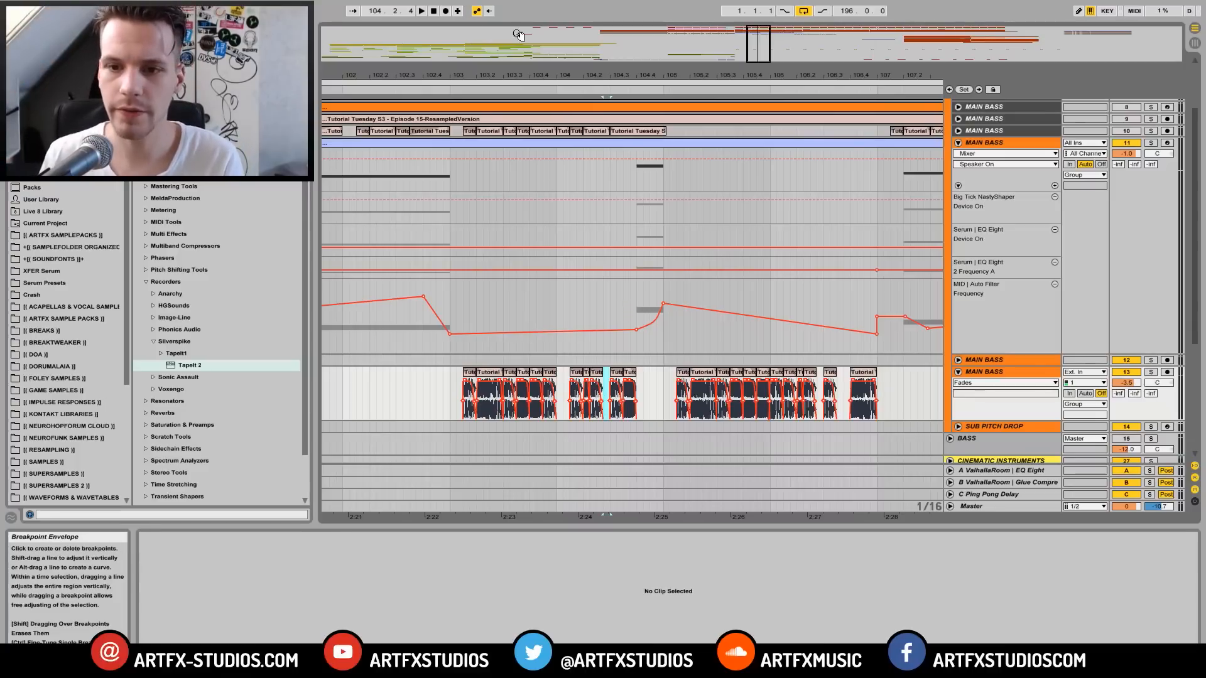
{"action": "left_click_drag", "start_coordinate": [666, 76], "coordinate": [611, 65]}
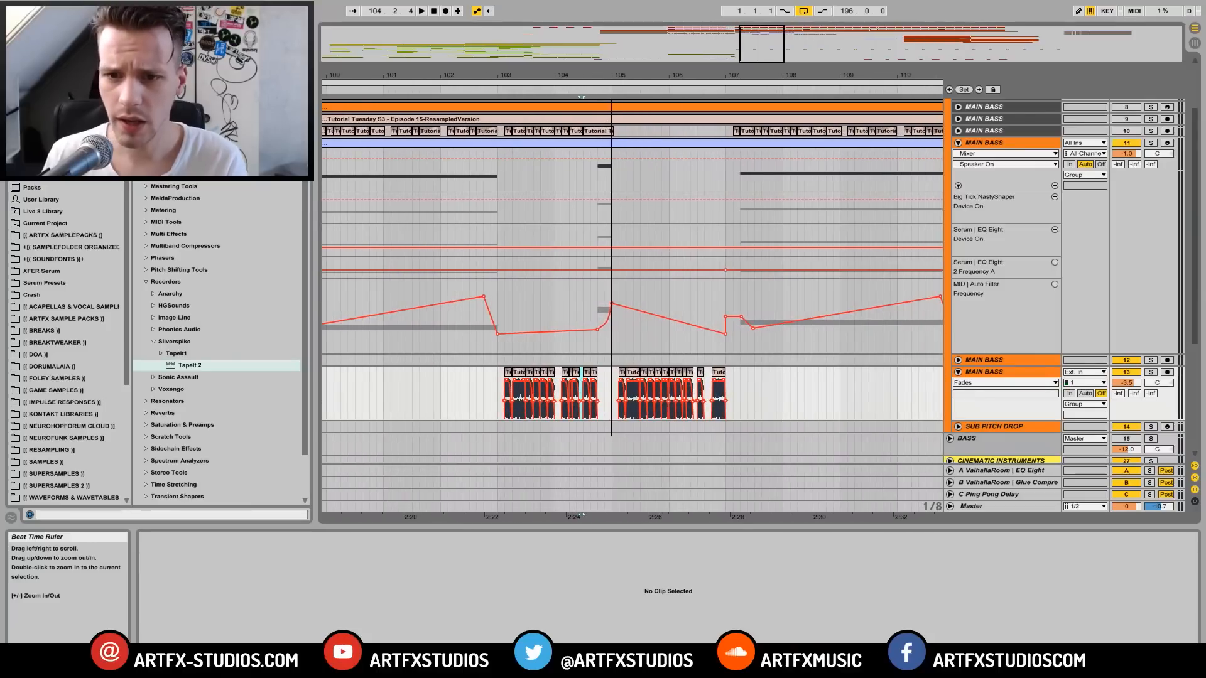
{"action": "left_click", "coordinate": [500, 179]}
{"action": "key", "text": "space"}
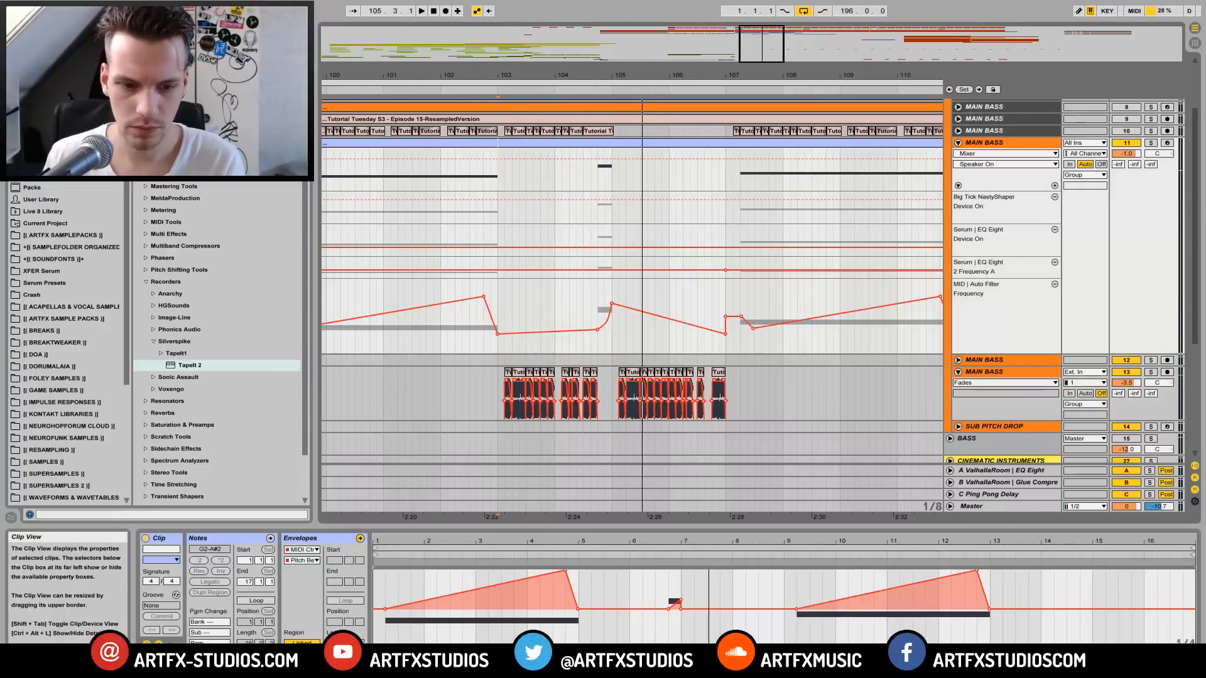
Step: Raise the pitch bend peak on the short MIDI note at 104.4 well above the note and play from 104.4
{"action": "left_click_drag", "start_coordinate": [680, 599], "coordinate": [672, 577]}
{"action": "key", "text": "space"}
{"action": "left_click", "coordinate": [599, 190]}
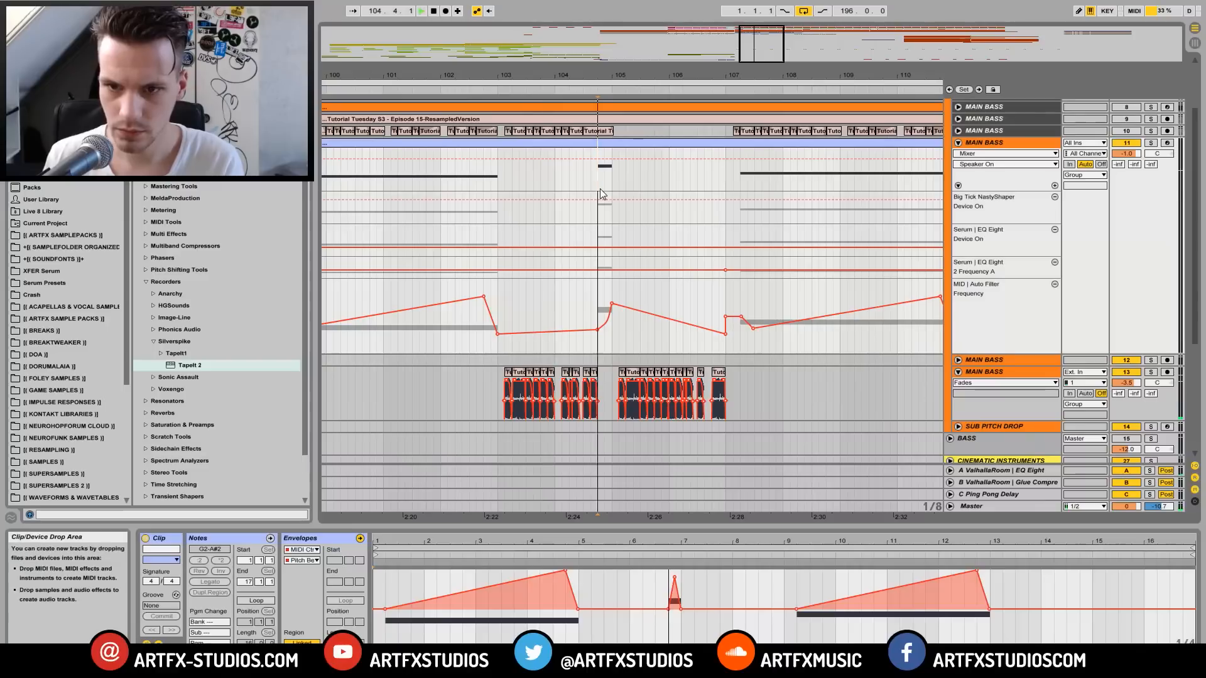
{"action": "key", "text": "space"}
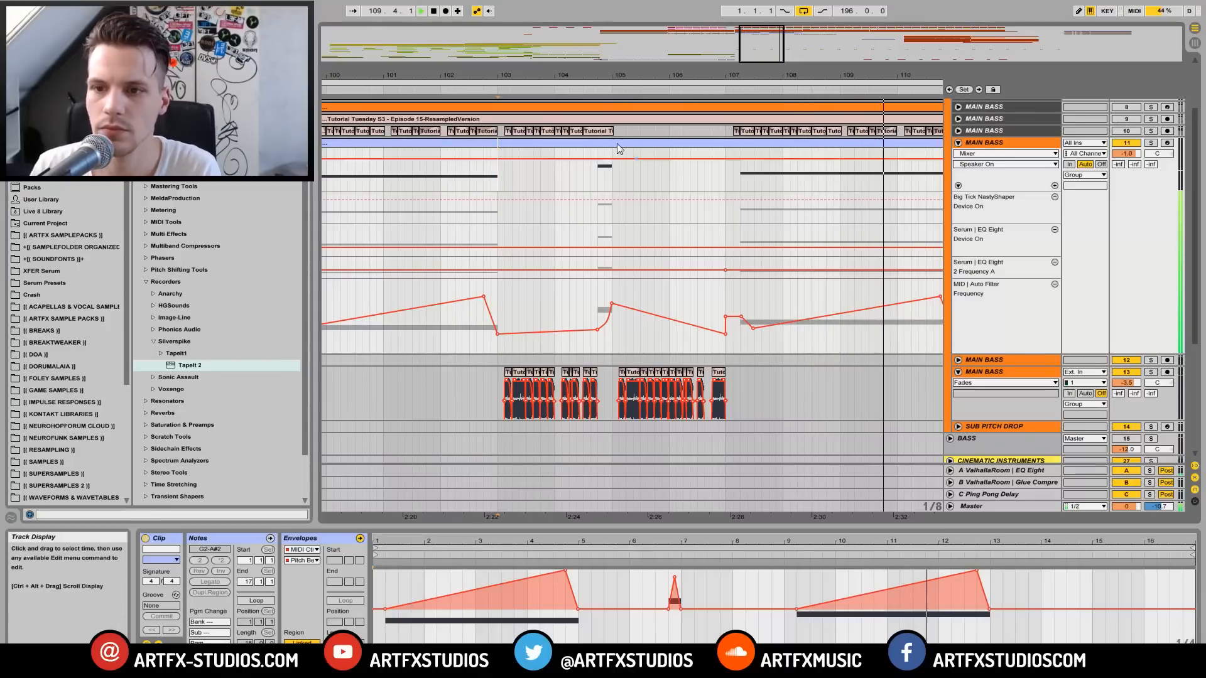
Step: Play the main bass from bar 99 to check the whole phrase, and replay the chops from bar 103
{"action": "left_click_drag", "start_coordinate": [613, 83], "coordinate": [610, 74]}
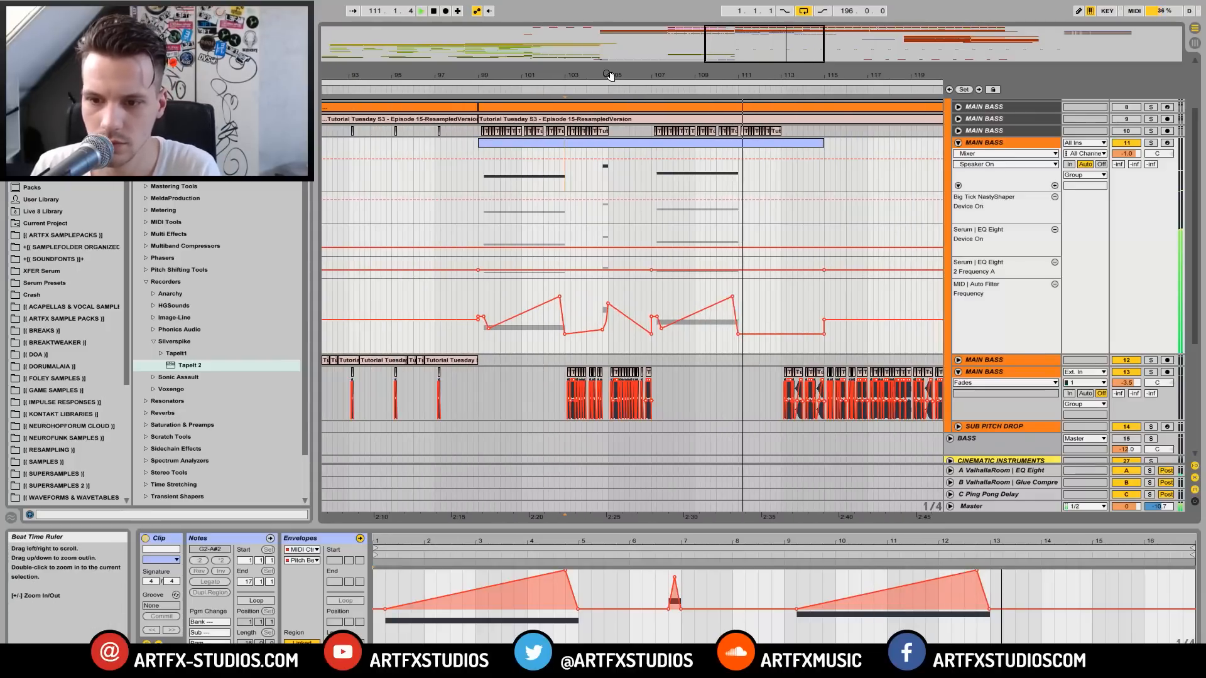
{"action": "key", "text": "space"}
{"action": "left_click", "coordinate": [476, 174]}
{"action": "key", "text": "space"}
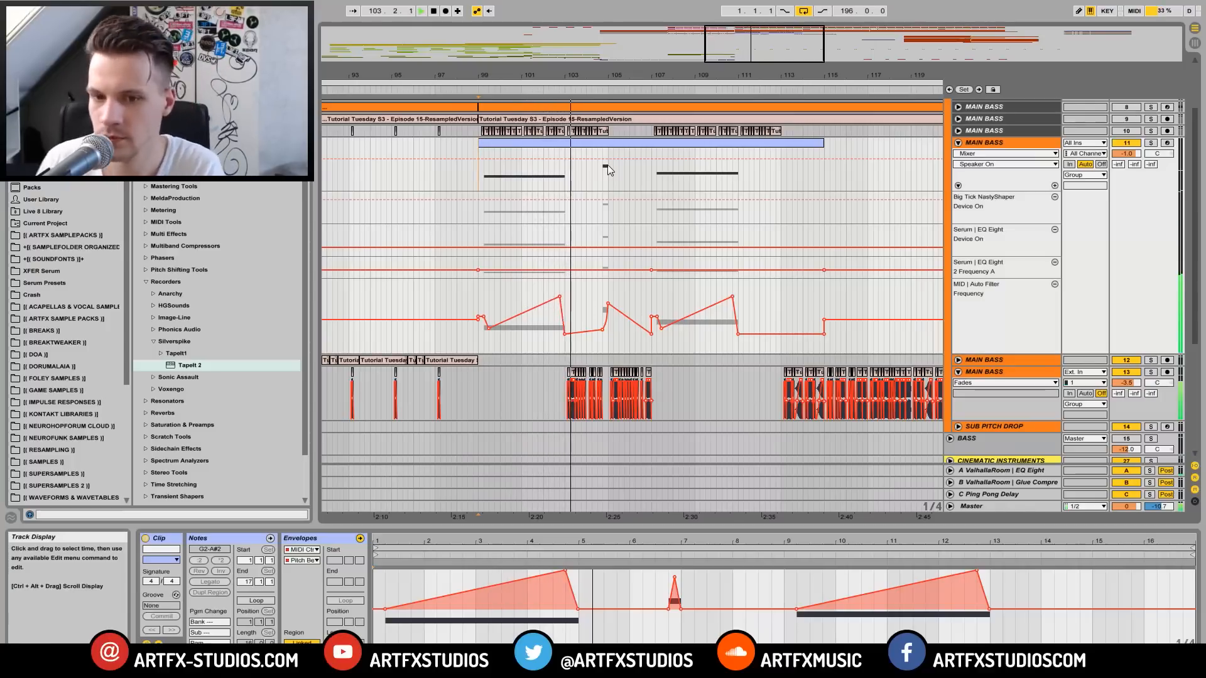
{"action": "left_click_drag", "start_coordinate": [568, 76], "coordinate": [422, 396]}
{"action": "left_click", "coordinate": [438, 390]}
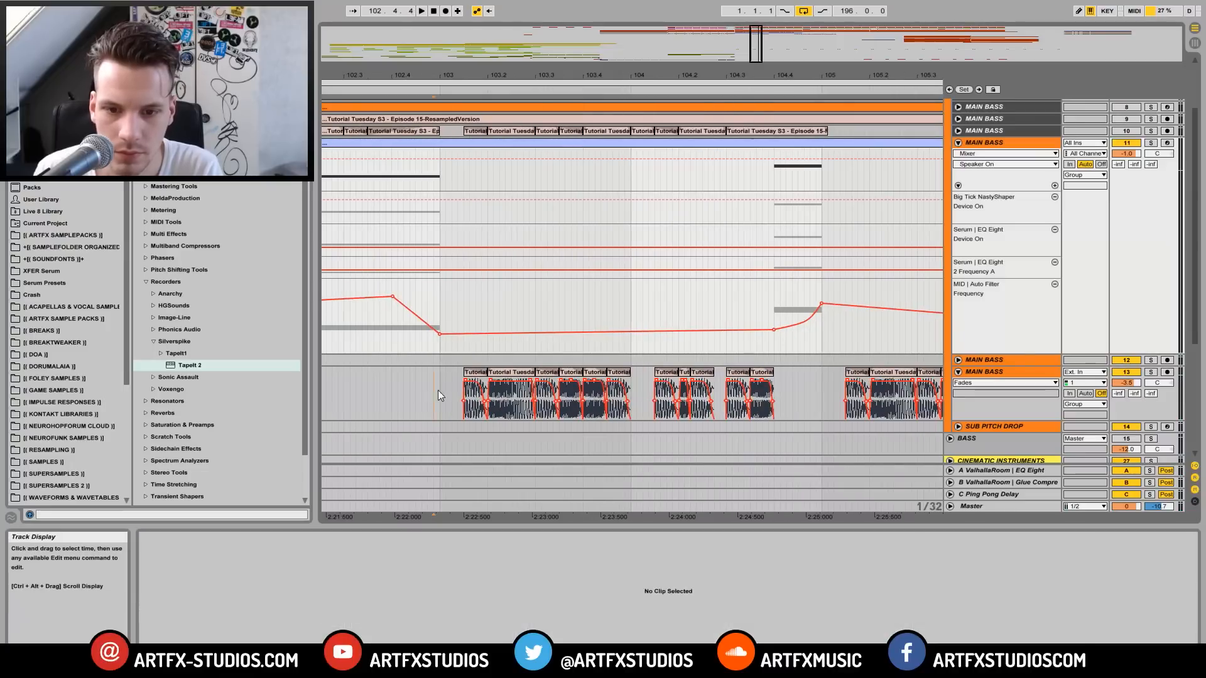
{"action": "key", "text": "space"}
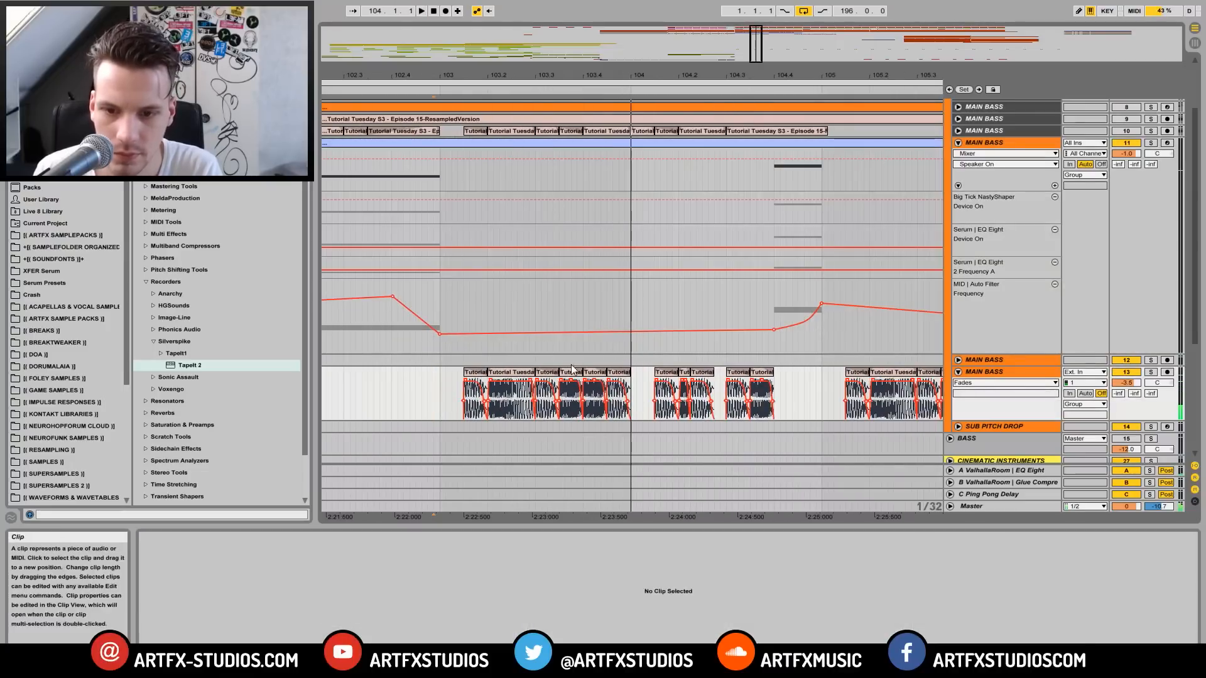
Step: Shift the sample start of the chop at 103.4.1 to 2:17:533 and play from bar 103
{"action": "left_click", "coordinate": [570, 375]}
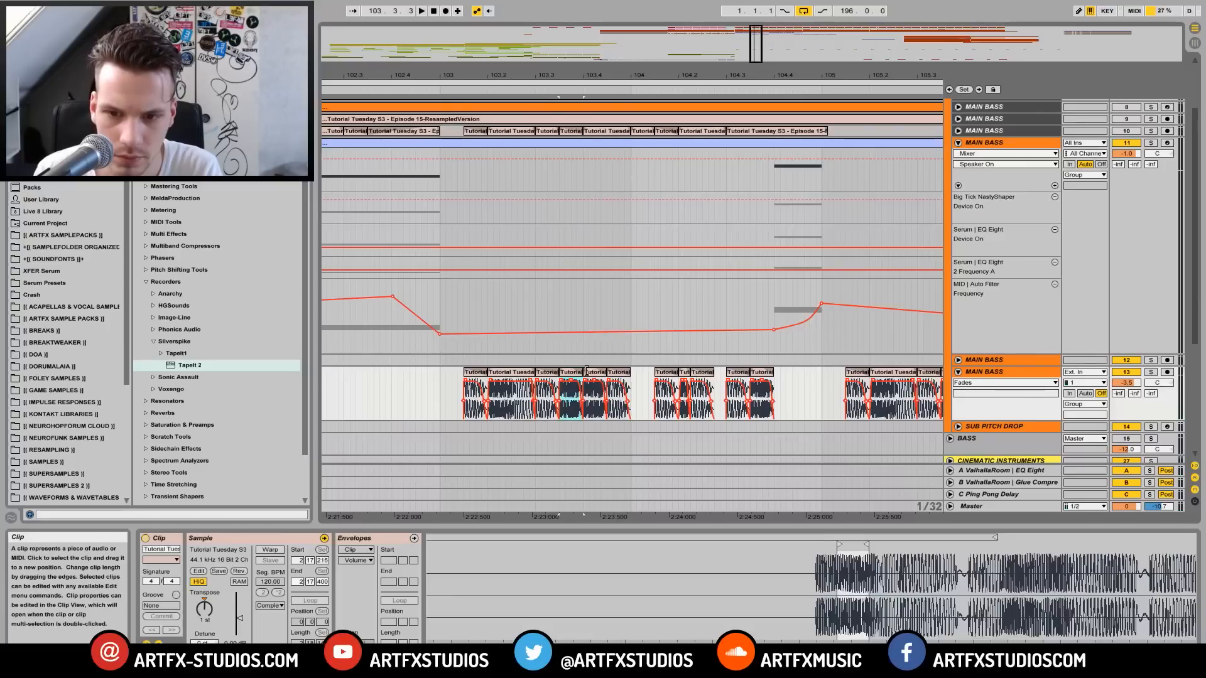
{"action": "left_click", "coordinate": [593, 375]}
{"action": "left_click", "coordinate": [570, 376]}
{"action": "left_click", "coordinate": [586, 372]}
{"action": "left_click_drag", "start_coordinate": [838, 543], "coordinate": [898, 543]}
{"action": "key", "text": "space"}
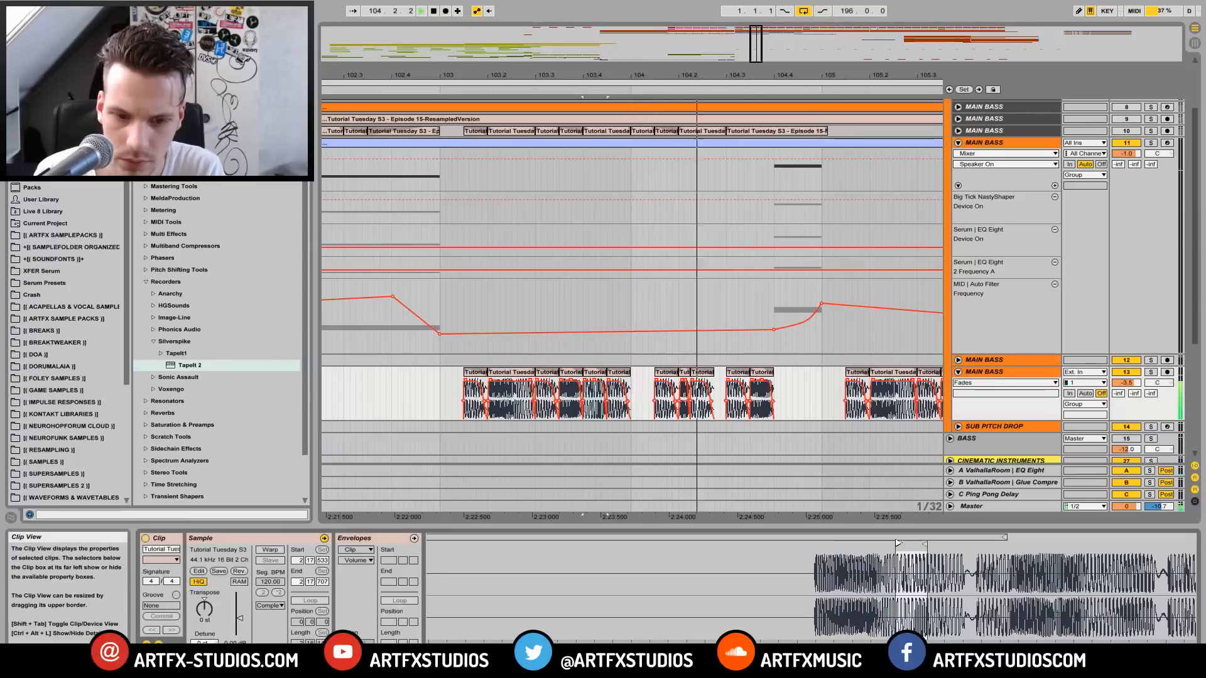
{"action": "left_click", "coordinate": [440, 383]}
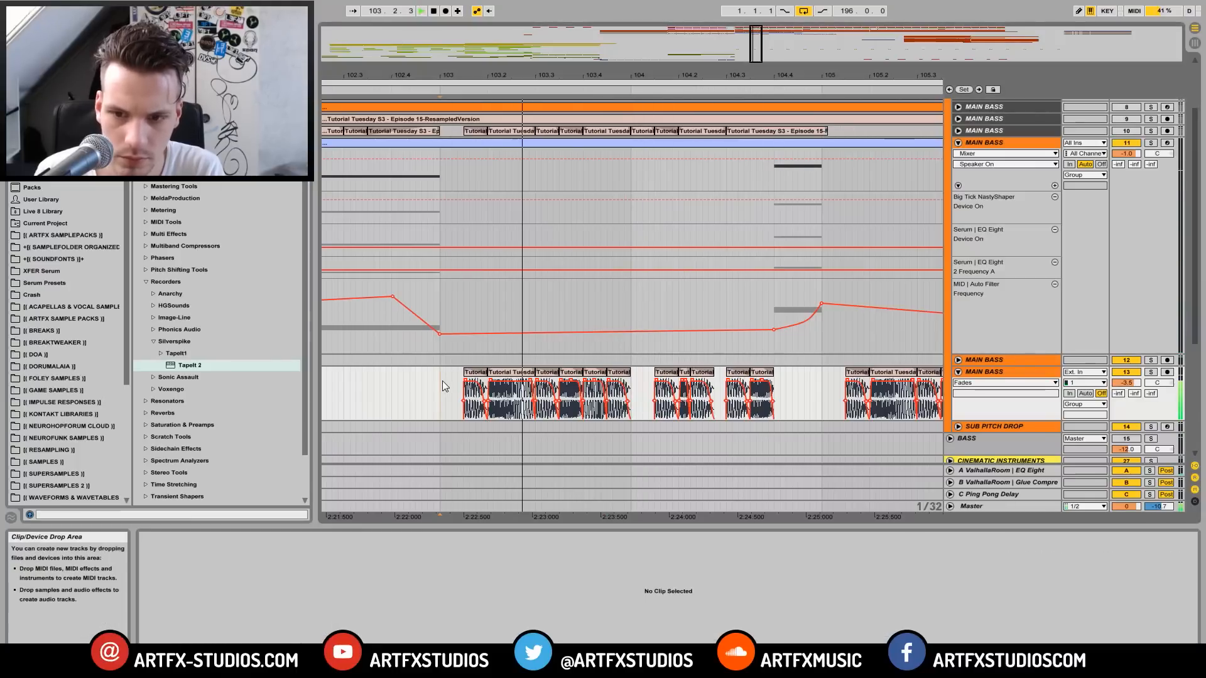
{"action": "key", "text": "space"}
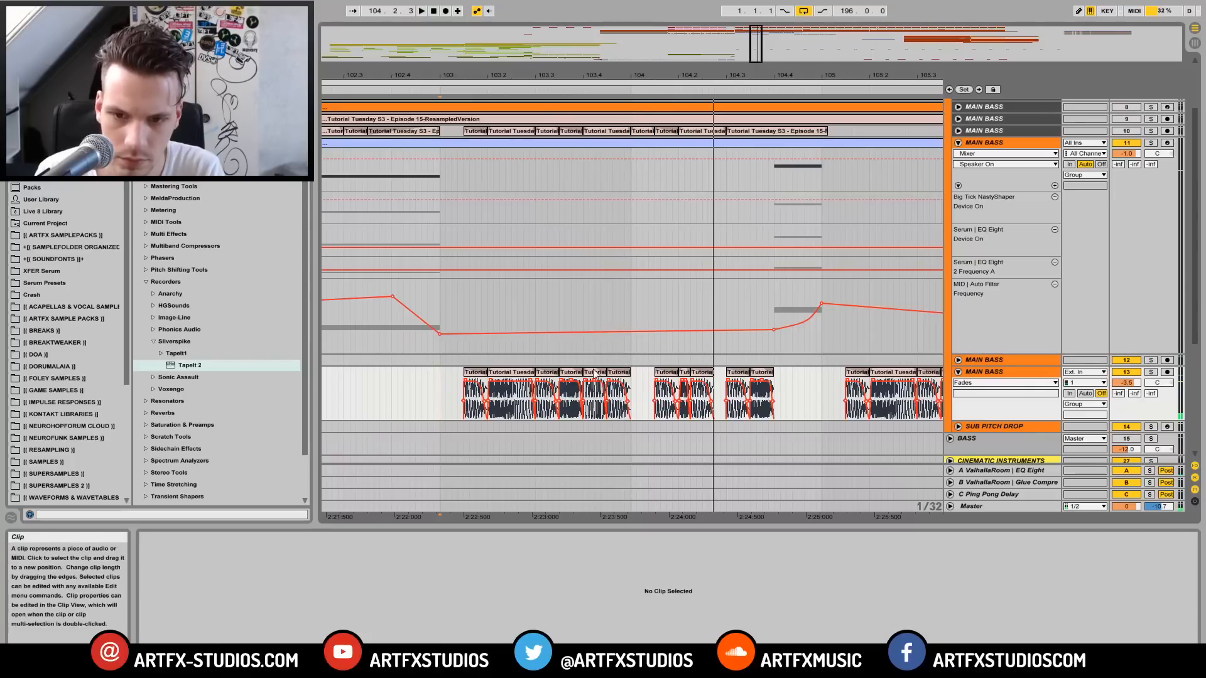
Step: Try other parts of the resample in the chop at 103.4.1, ending with start 2:18:536, and play from bar 103
{"action": "left_click", "coordinate": [595, 374]}
{"action": "left_click_drag", "start_coordinate": [845, 539], "coordinate": [944, 544]}
{"action": "key", "text": "space"}
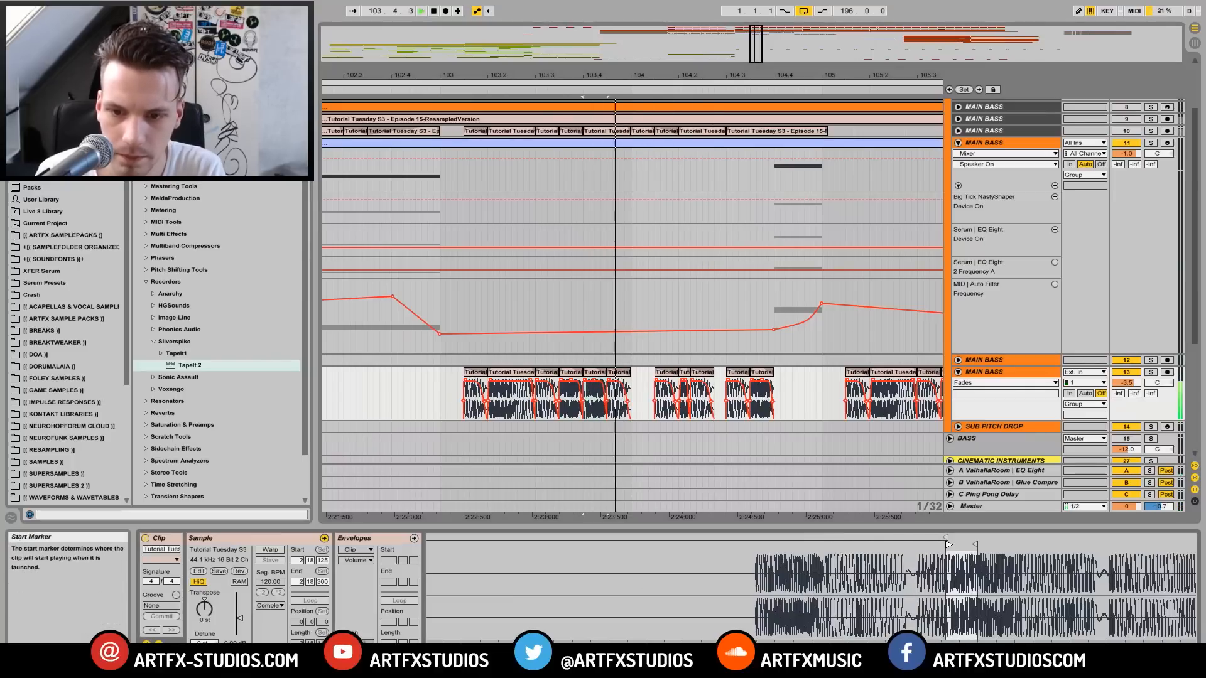
{"action": "left_click_drag", "start_coordinate": [948, 544], "coordinate": [1024, 544]}
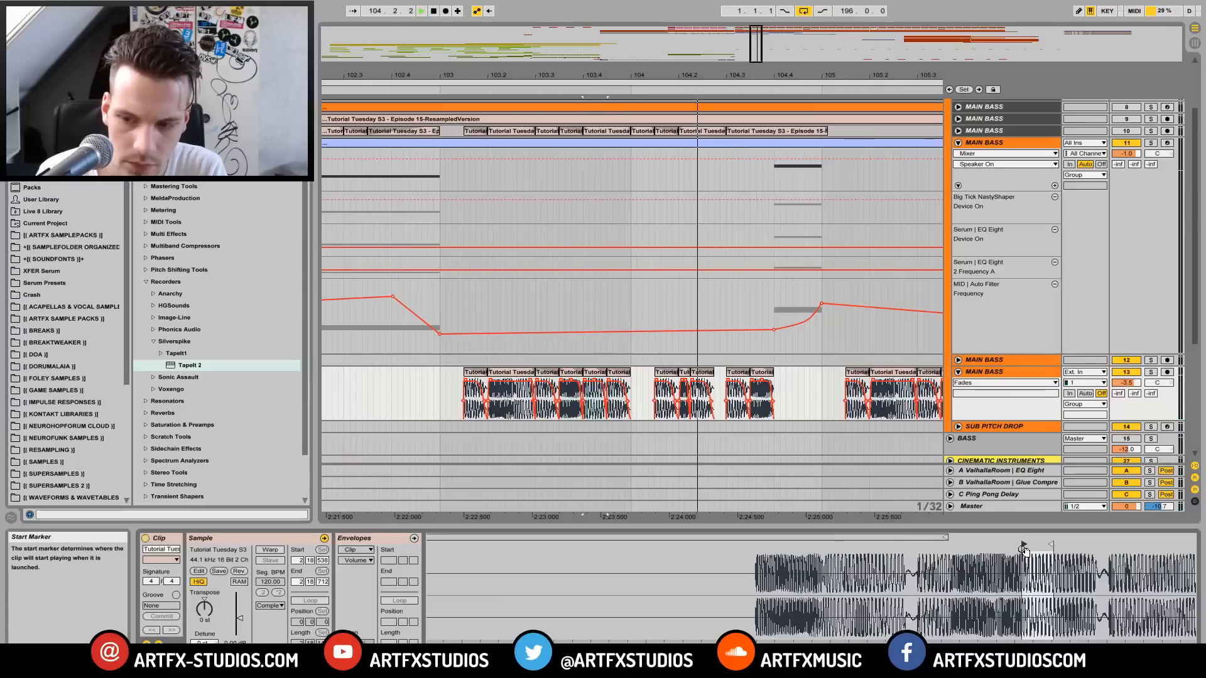
{"action": "left_click", "coordinate": [434, 385]}
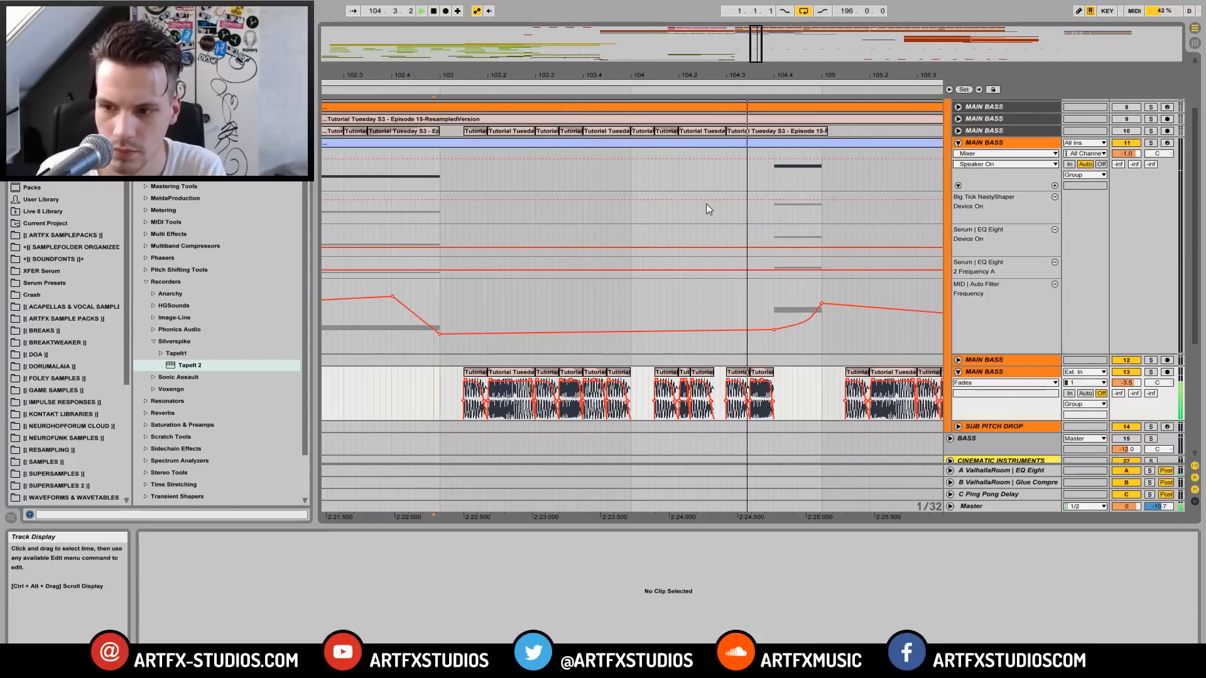
{"action": "key", "text": "space"}
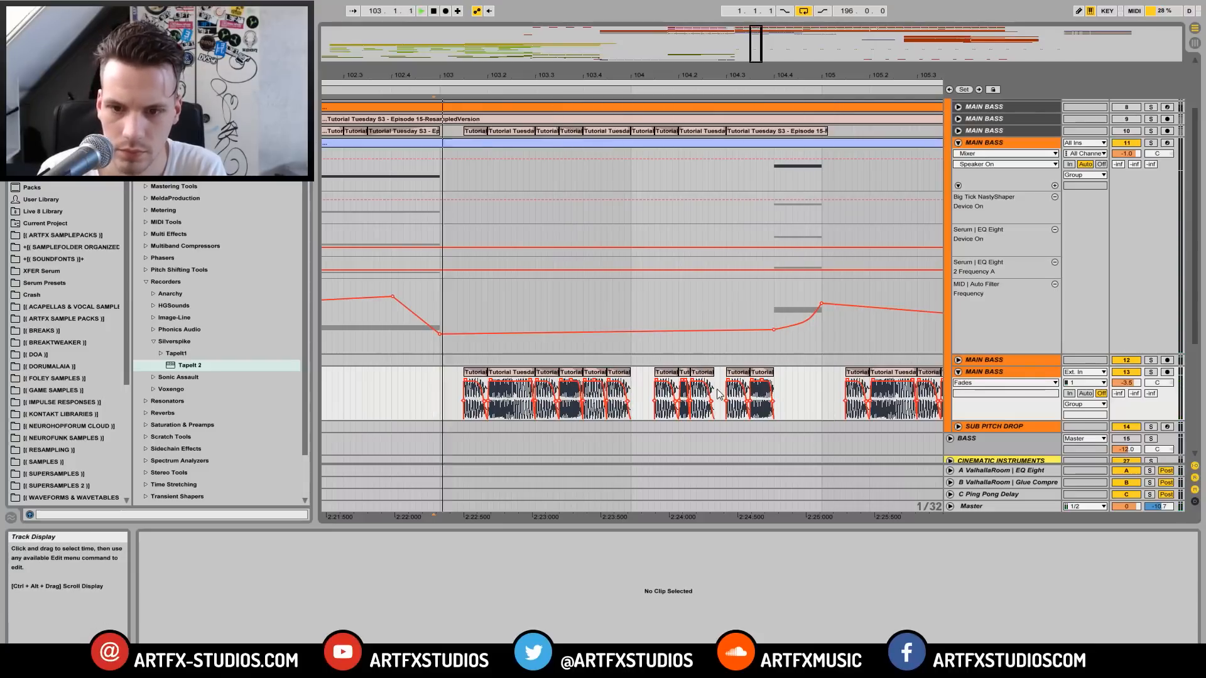
Step: Try deleting the chop at 103.4.1 and play from bar 103 to judge the gap
{"action": "left_click", "coordinate": [604, 371]}
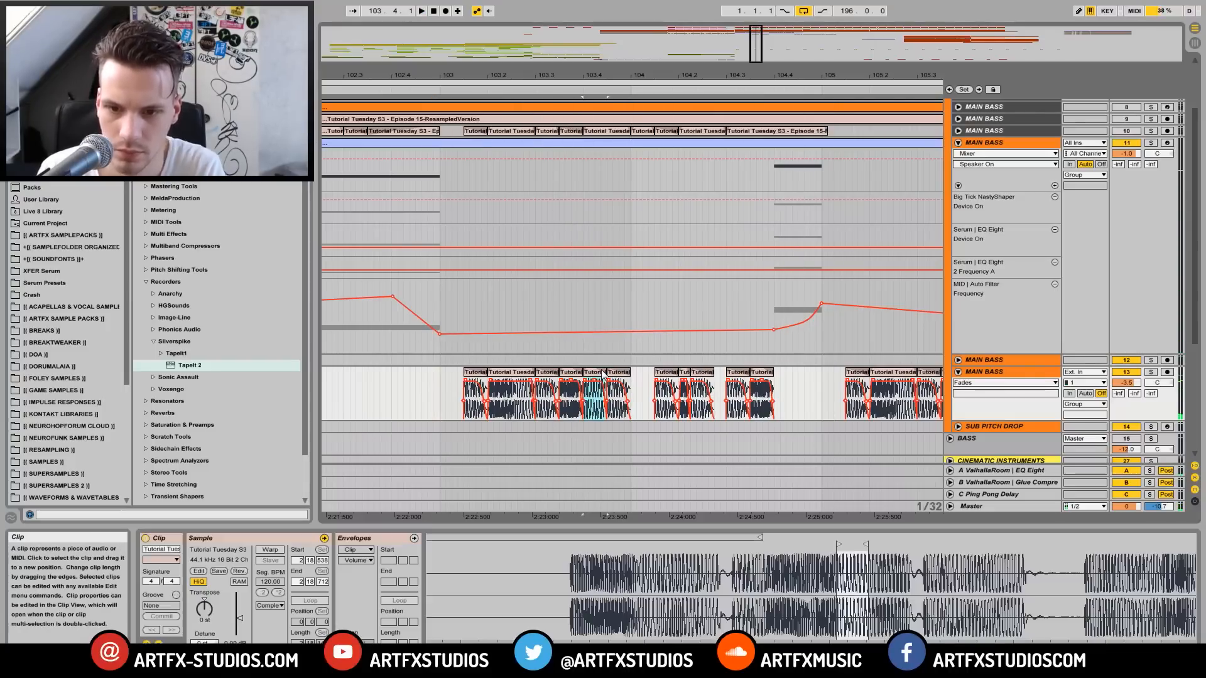
{"action": "key", "text": "Delete"}
{"action": "key", "text": "space"}
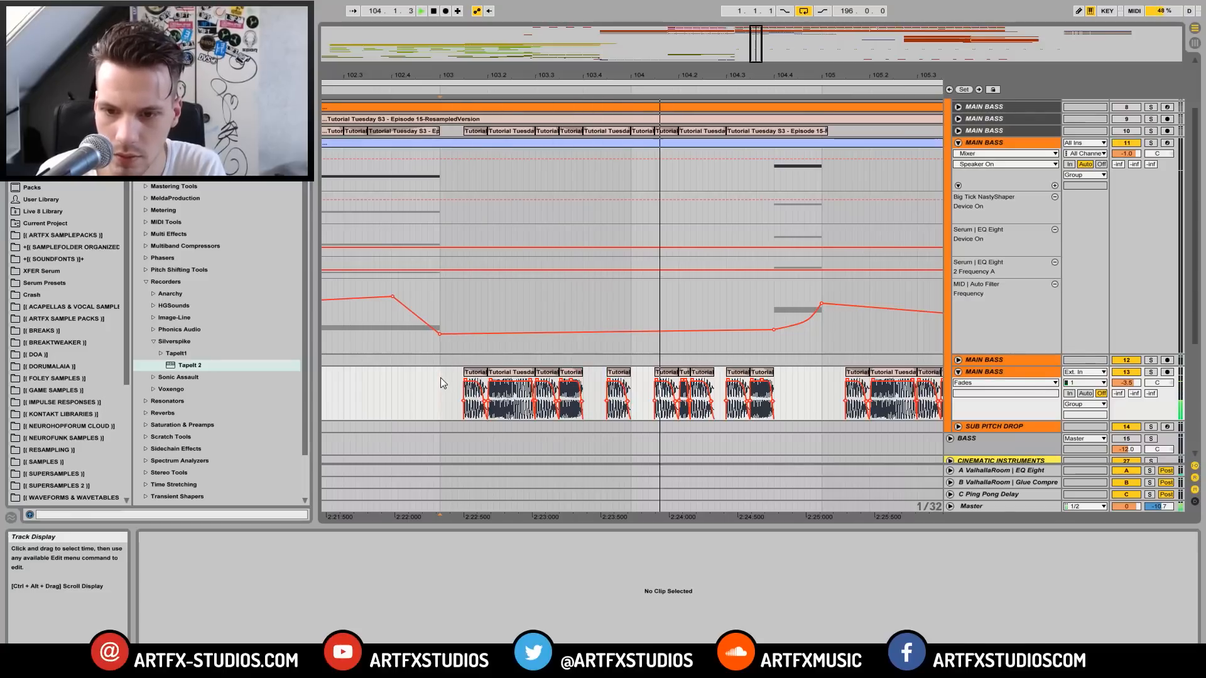
{"action": "key", "text": "space"}
{"action": "key", "text": "space"}
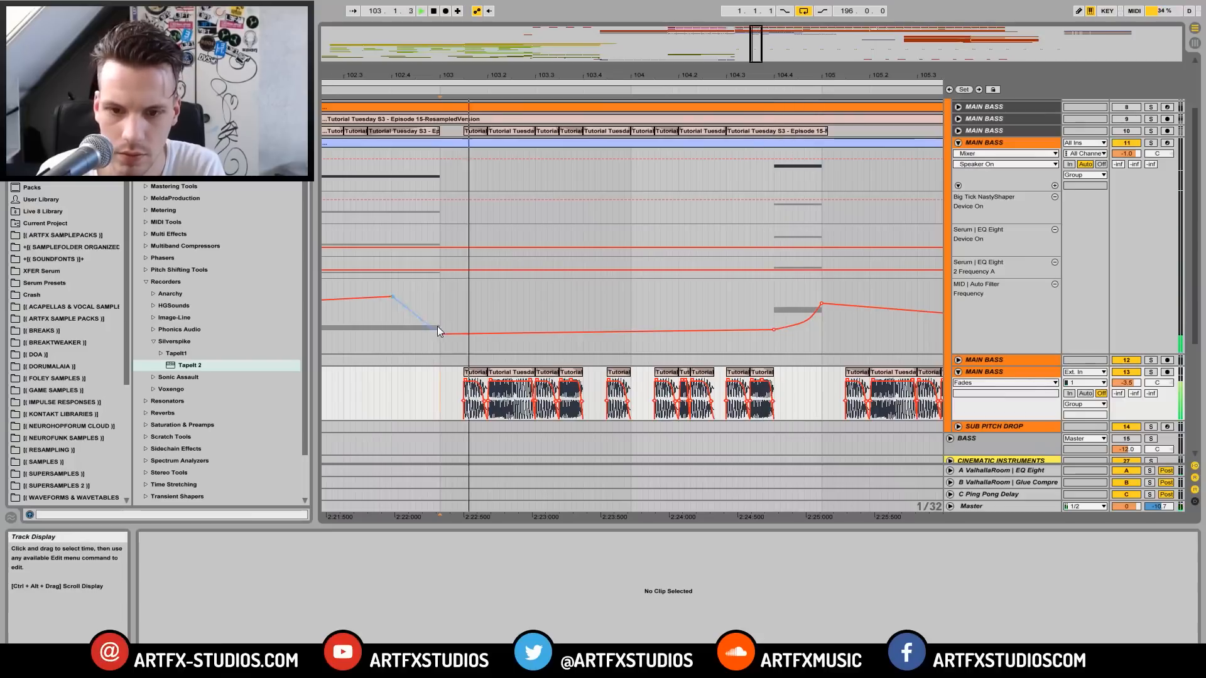
Step: Delete the chop at 103.4.3, play from bar 103, and undo that deletion
{"action": "left_click", "coordinate": [613, 373]}
{"action": "key", "text": "Delete"}
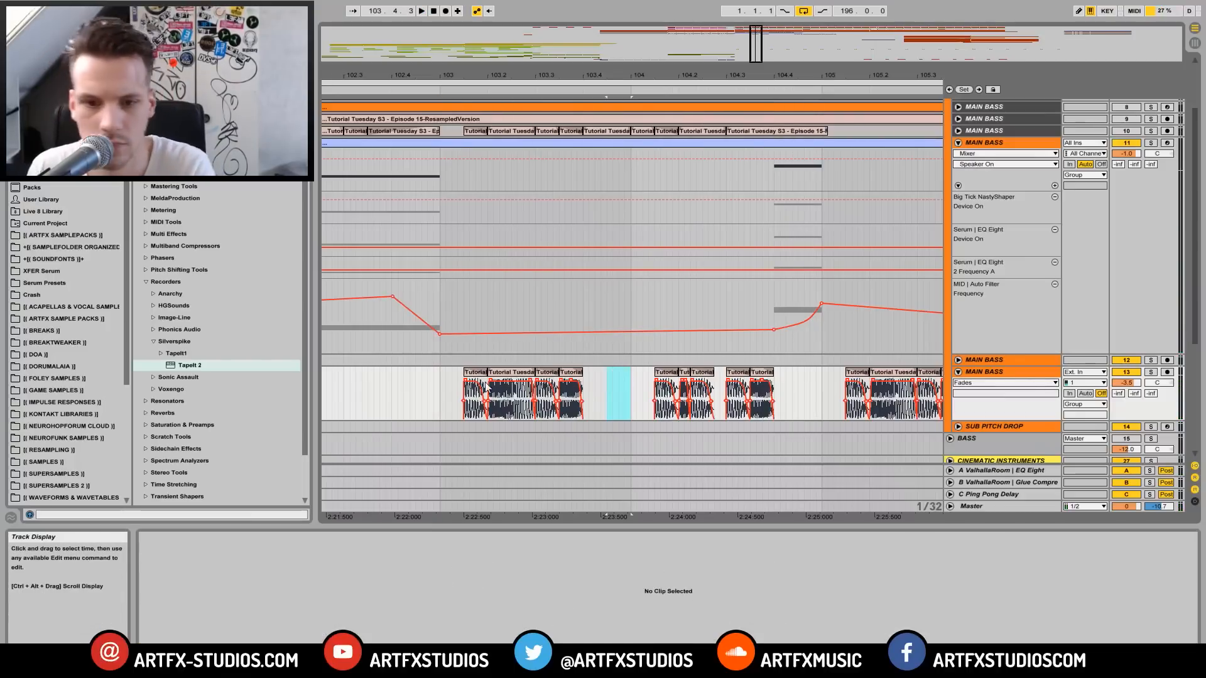
{"action": "left_click", "coordinate": [437, 381]}
{"action": "key", "text": "space"}
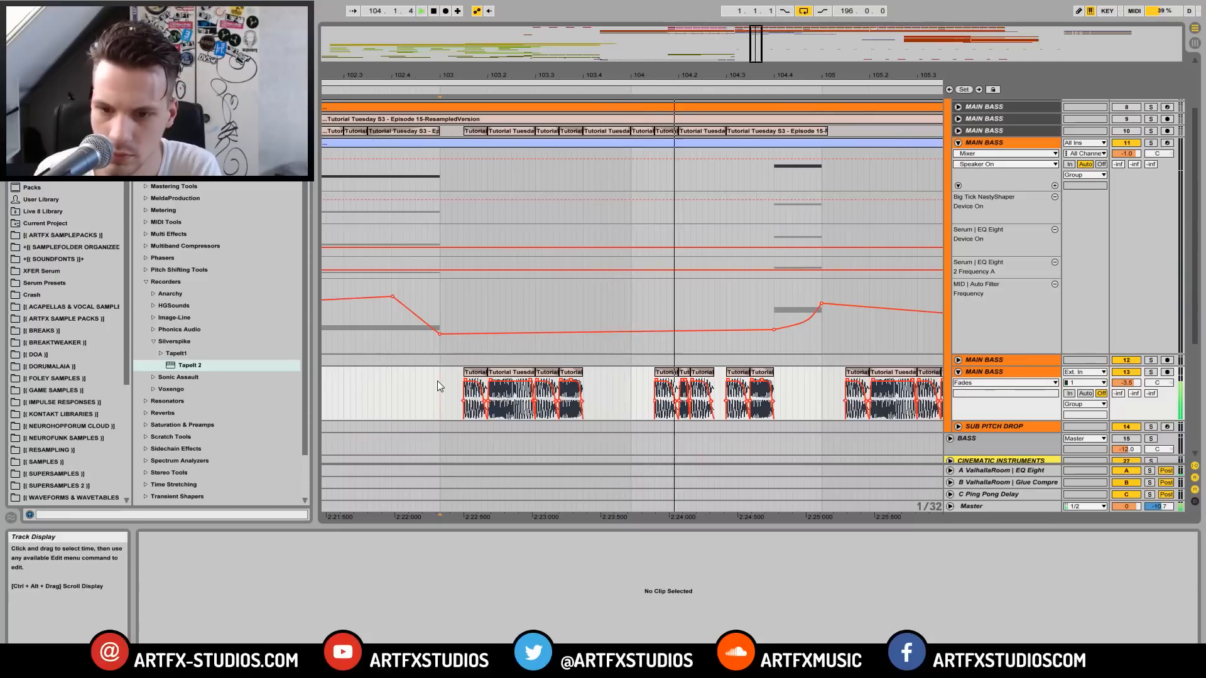
{"action": "key", "text": "ctrl+z"}
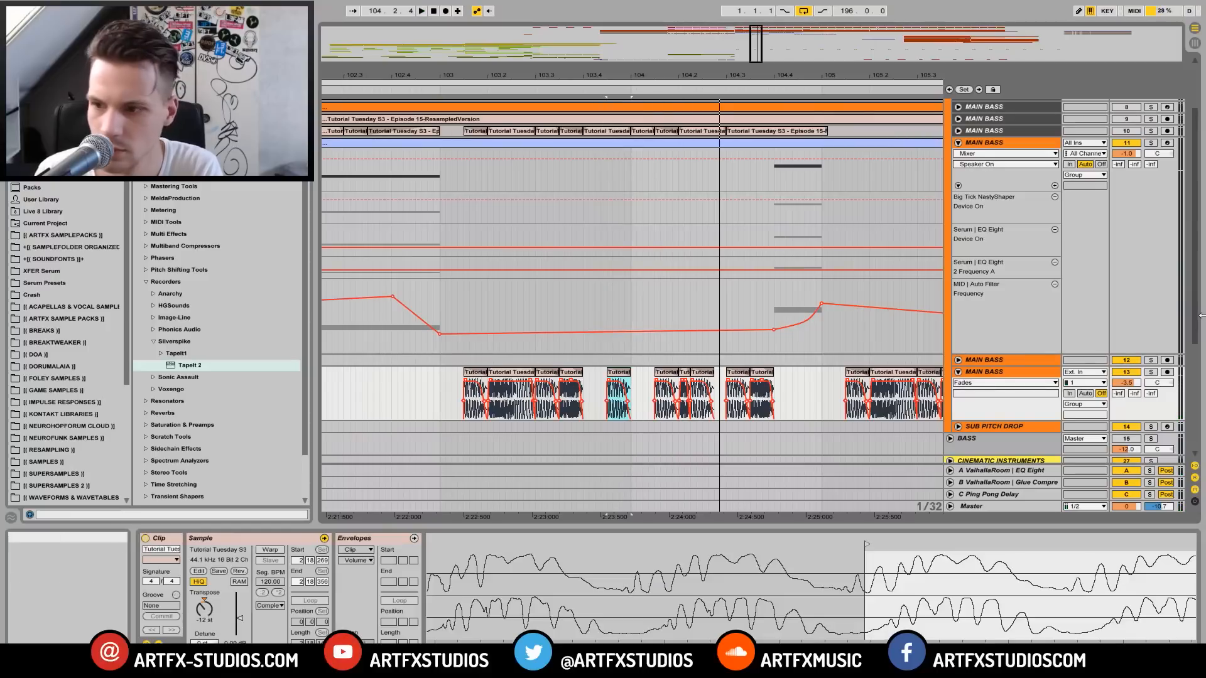
Step: Replay the chops from bar 103, 103.4.1 and 103.3.3 to judge the rhythm, and play again from bar 103
{"action": "mouse_move", "coordinate": [1198, 317]}
{"action": "left_mouse_down"}
{"action": "mouse_move", "coordinate": [1198, 411]}
{"action": "mouse_move", "coordinate": [1199, 252]}
{"action": "mouse_move", "coordinate": [1198, 332]}
{"action": "left_mouse_up"}
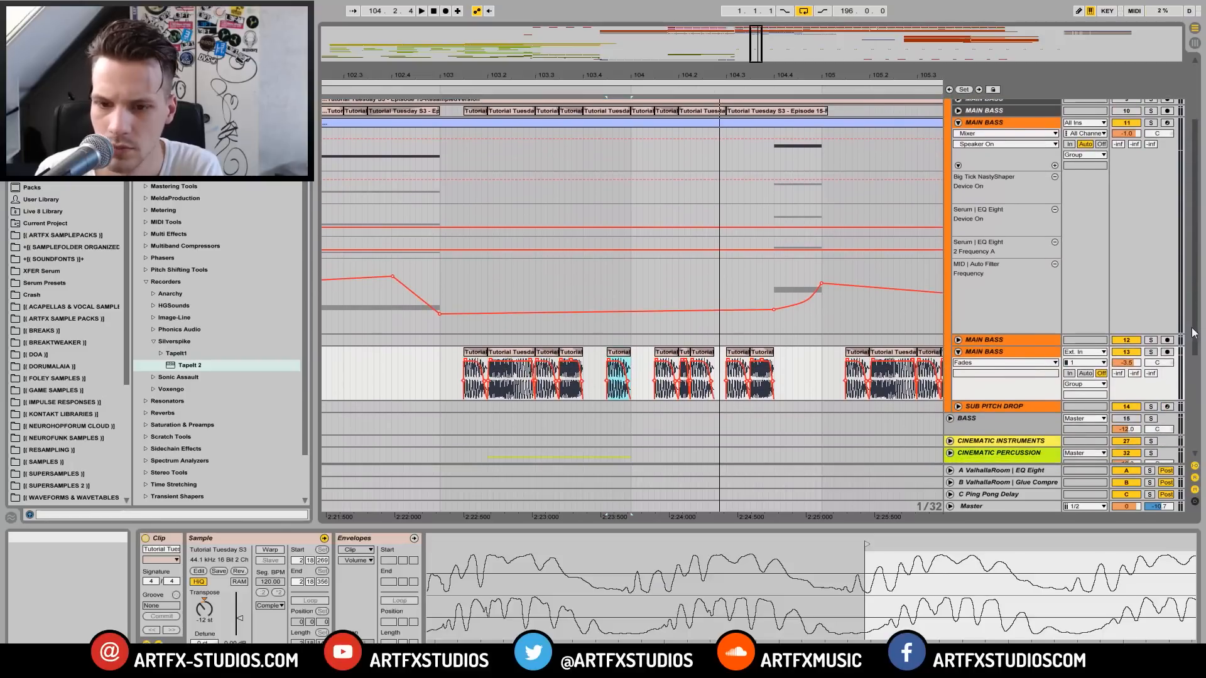
{"action": "left_click", "coordinate": [440, 275]}
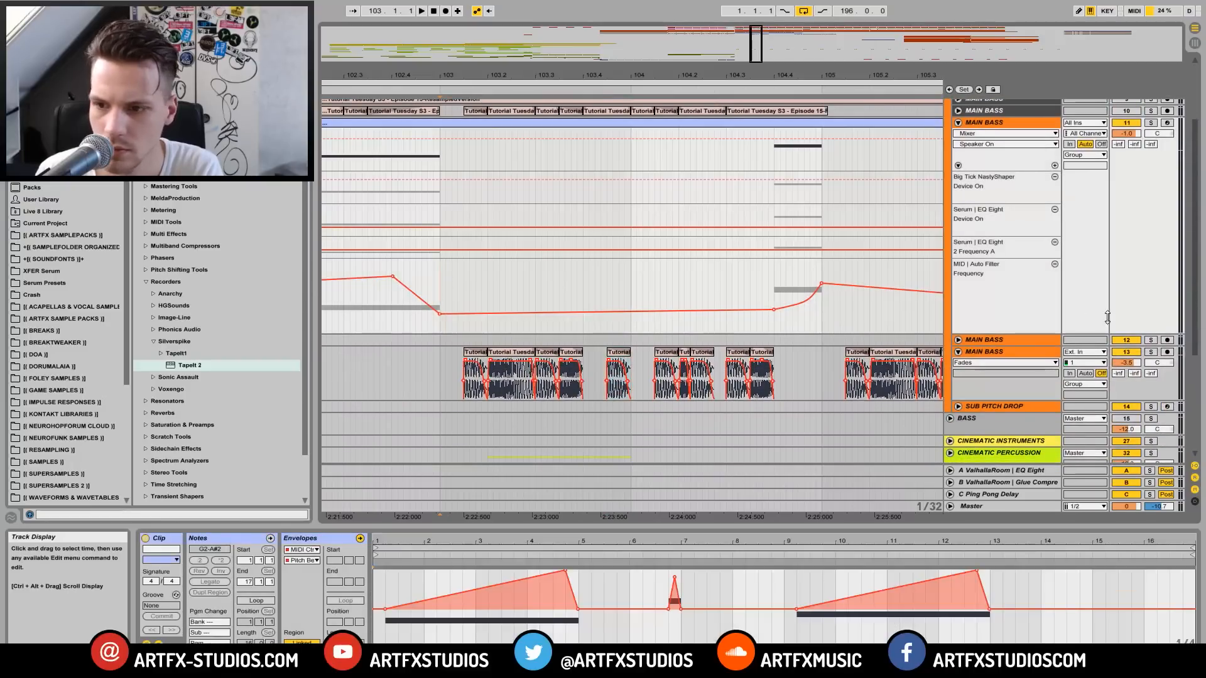
{"action": "key", "text": "space"}
{"action": "key", "text": "space"}
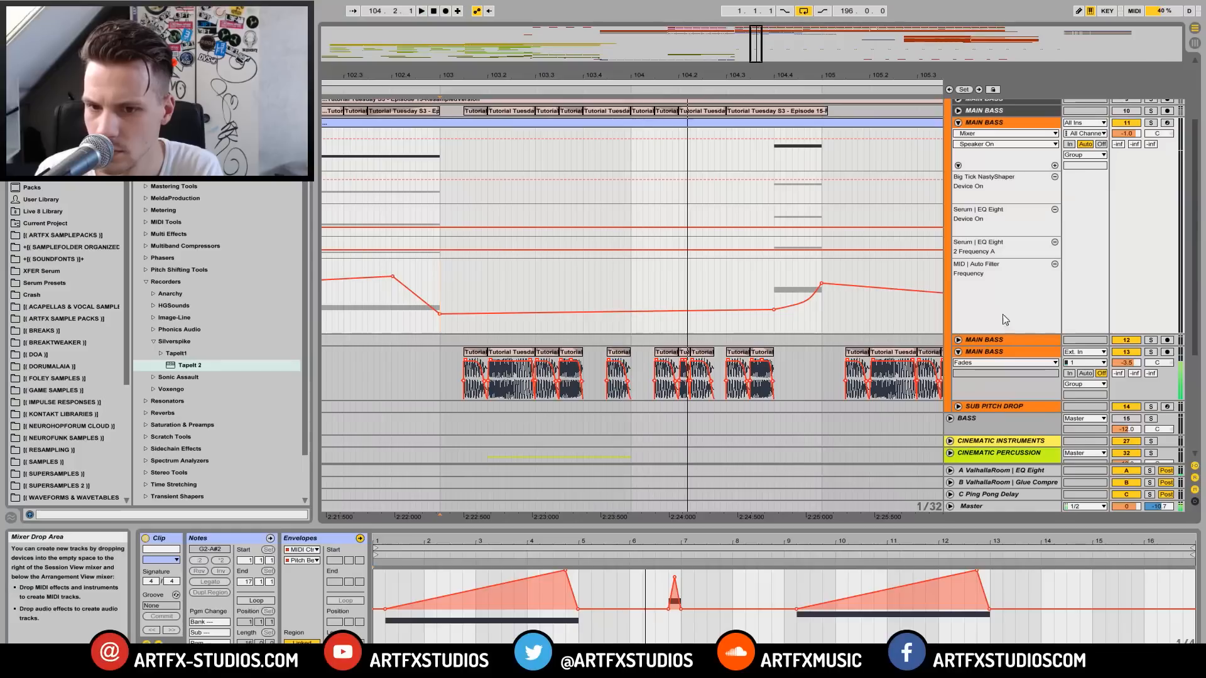
{"action": "key", "text": "space"}
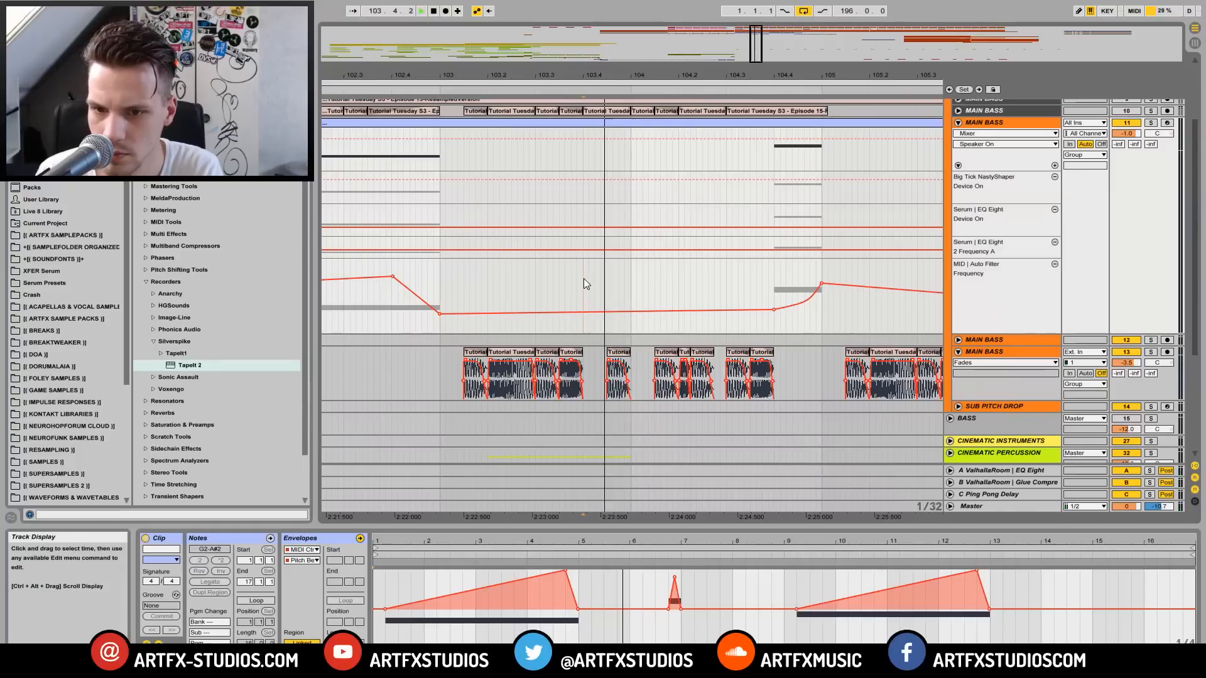
{"action": "key", "text": "space"}
{"action": "left_click", "coordinate": [558, 277]}
{"action": "key", "text": "space"}
{"action": "key", "text": "space"}
{"action": "left_click", "coordinate": [444, 267]}
{"action": "key", "text": "space"}
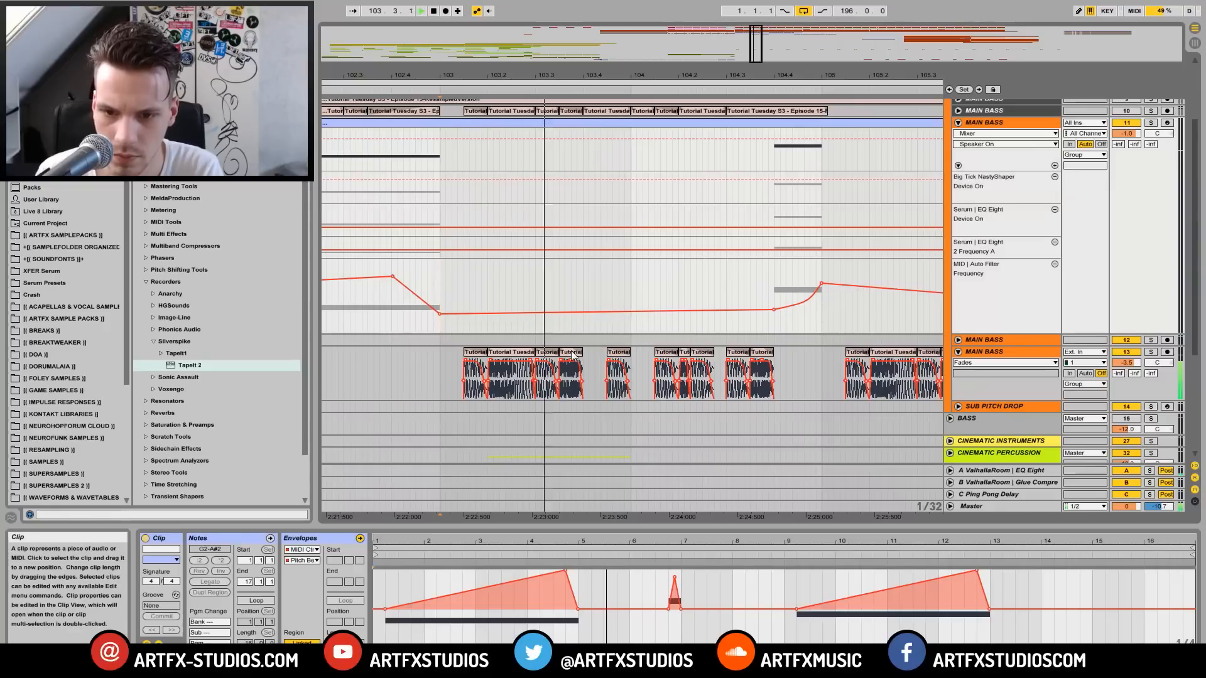
Step: Delete the chop at 103.3.3, play from bar 103, and undo the chop deletions
{"action": "left_click", "coordinate": [571, 353]}
{"action": "key", "text": "space"}
{"action": "key", "text": "Delete"}
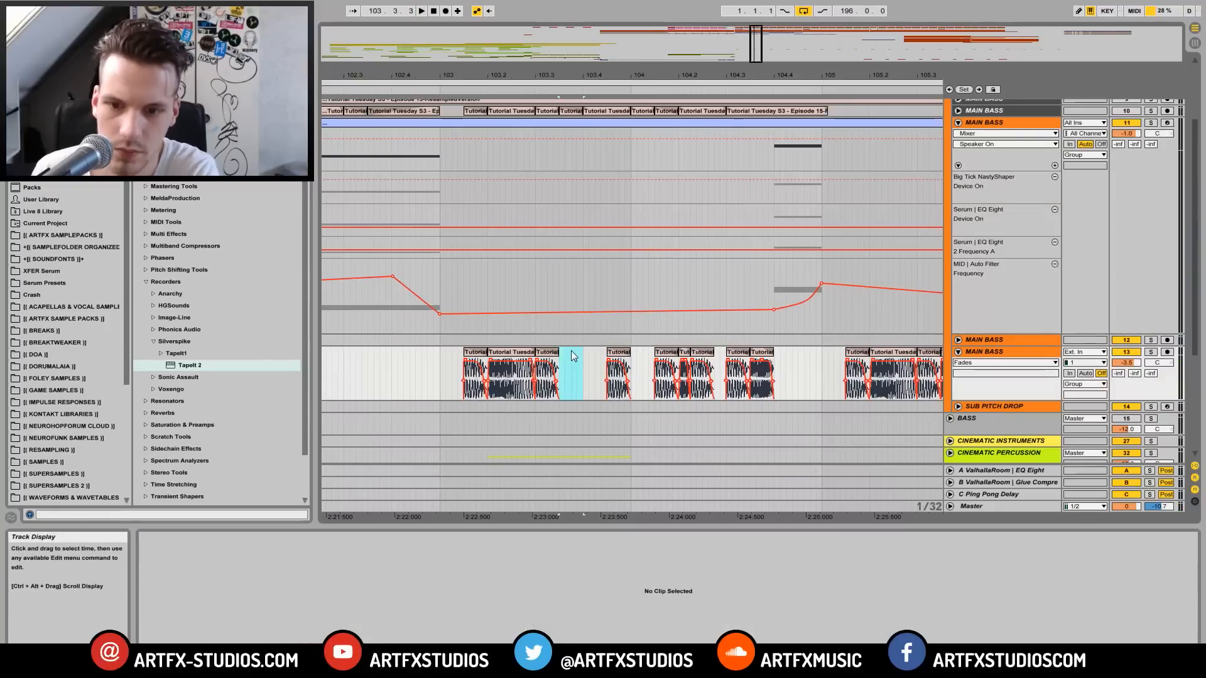
{"action": "key", "text": "space"}
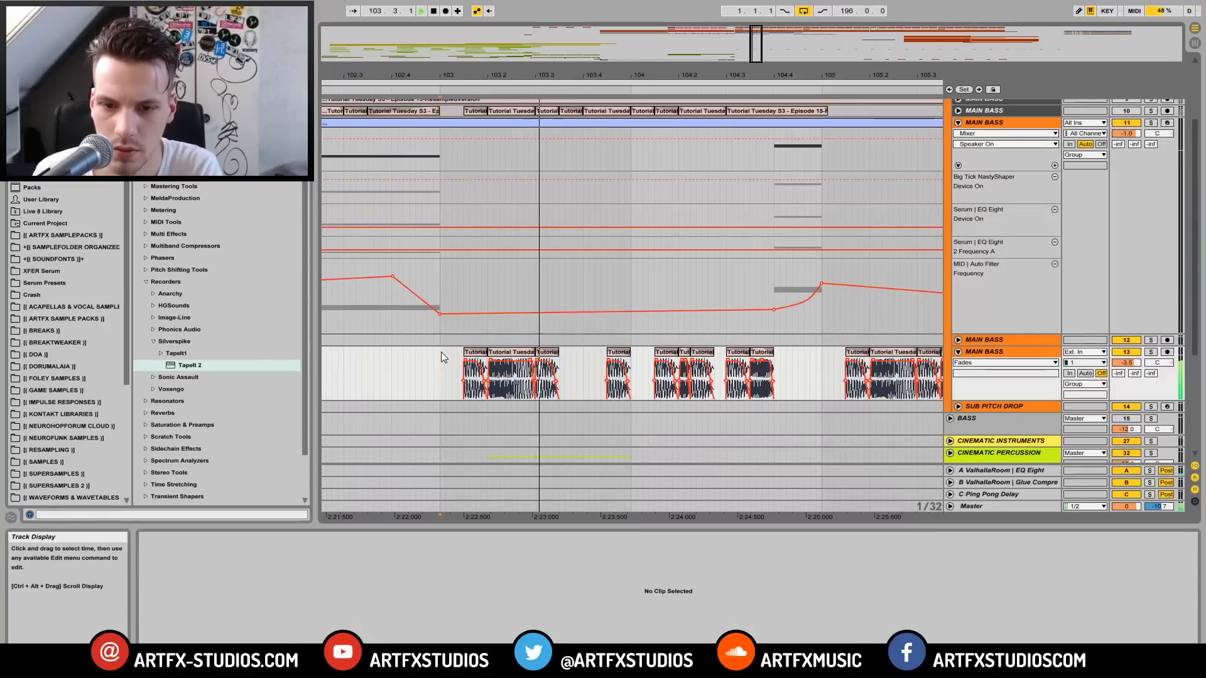
{"action": "key", "text": "space"}
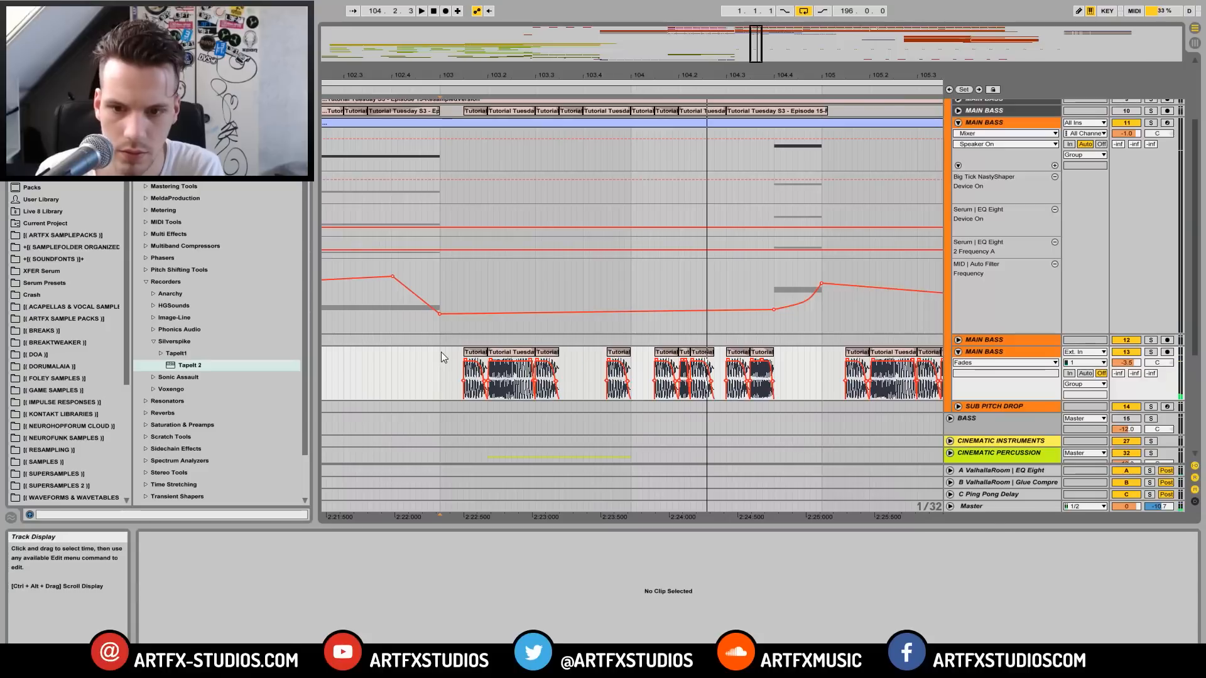
{"action": "key", "text": "ctrl+z"}
Step: Extend the chop at 103.4.1 backwards to begin at 103.3.3, covering the previous chop, and play from bar 103
{"action": "left_click_drag", "start_coordinate": [579, 348], "coordinate": [560, 348]}
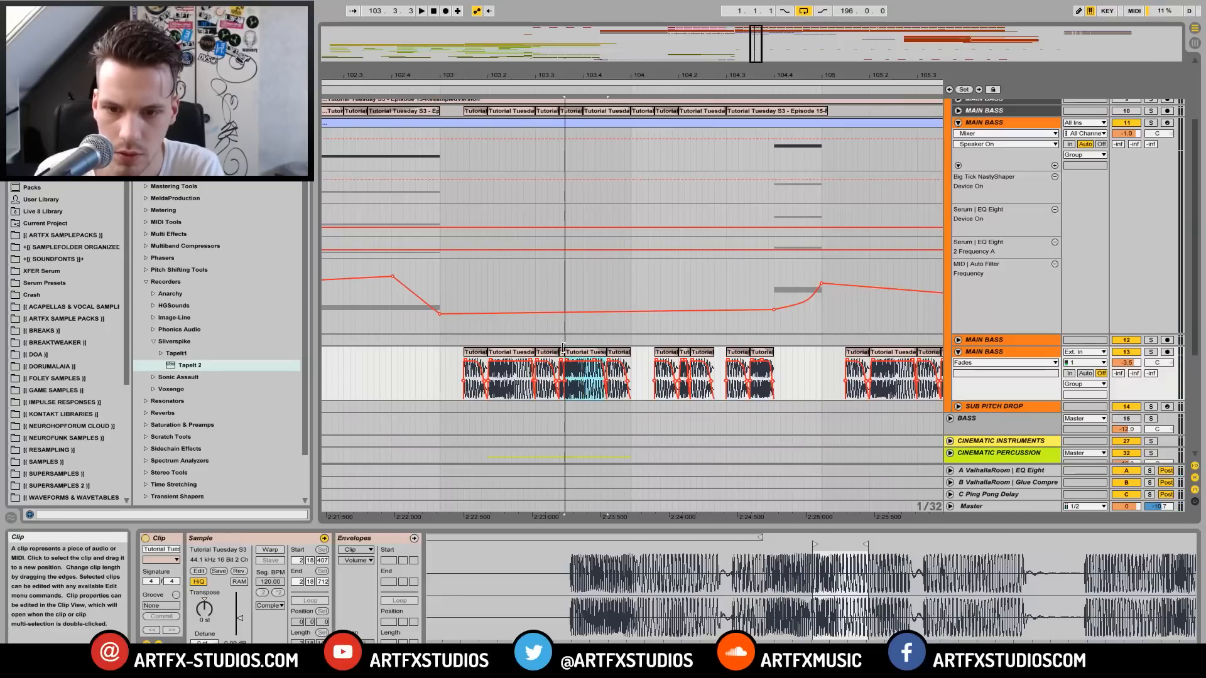
{"action": "left_click", "coordinate": [442, 353]}
{"action": "key", "text": "space"}
{"action": "key", "text": "space"}
Step: Move the sample start of the extended chop at 103.3.3 to 2:19:65 and play from bar 103
{"action": "left_click", "coordinate": [582, 377]}
{"action": "mouse_move", "coordinate": [845, 593]}
{"action": "left_mouse_down"}
{"action": "mouse_move", "coordinate": [845, 545]}
{"action": "mouse_move", "coordinate": [525, 545]}
{"action": "mouse_move", "coordinate": [563, 545]}
{"action": "left_mouse_up"}
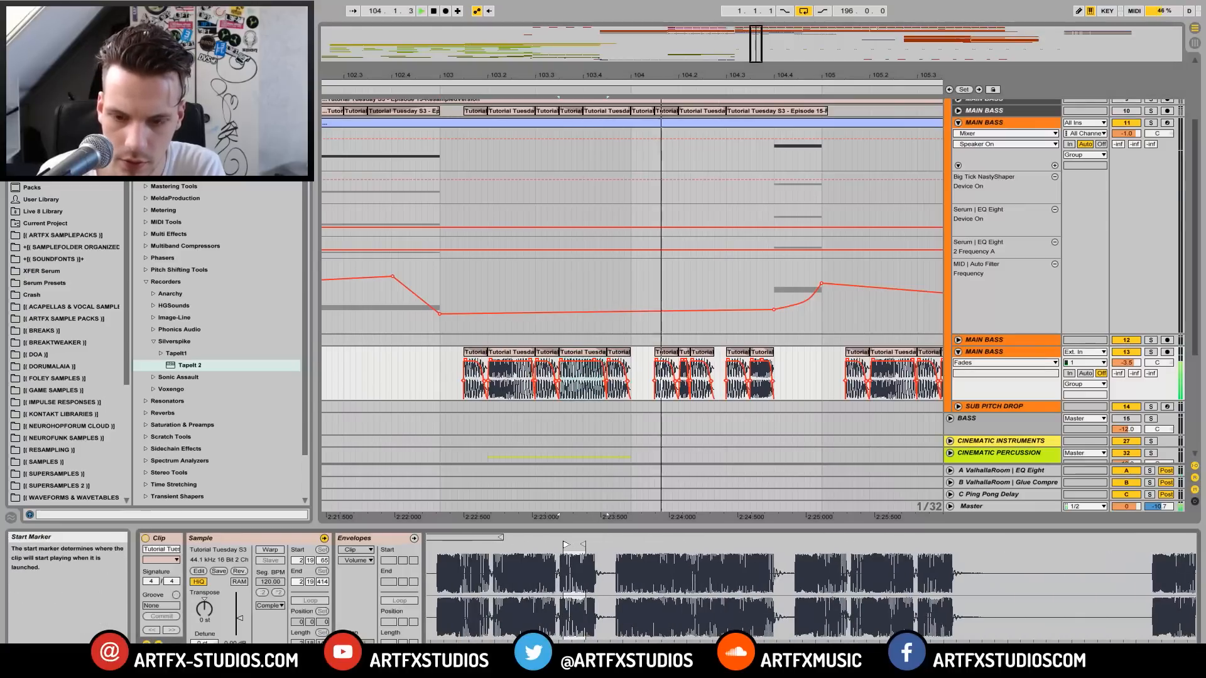
{"action": "left_click", "coordinate": [436, 363]}
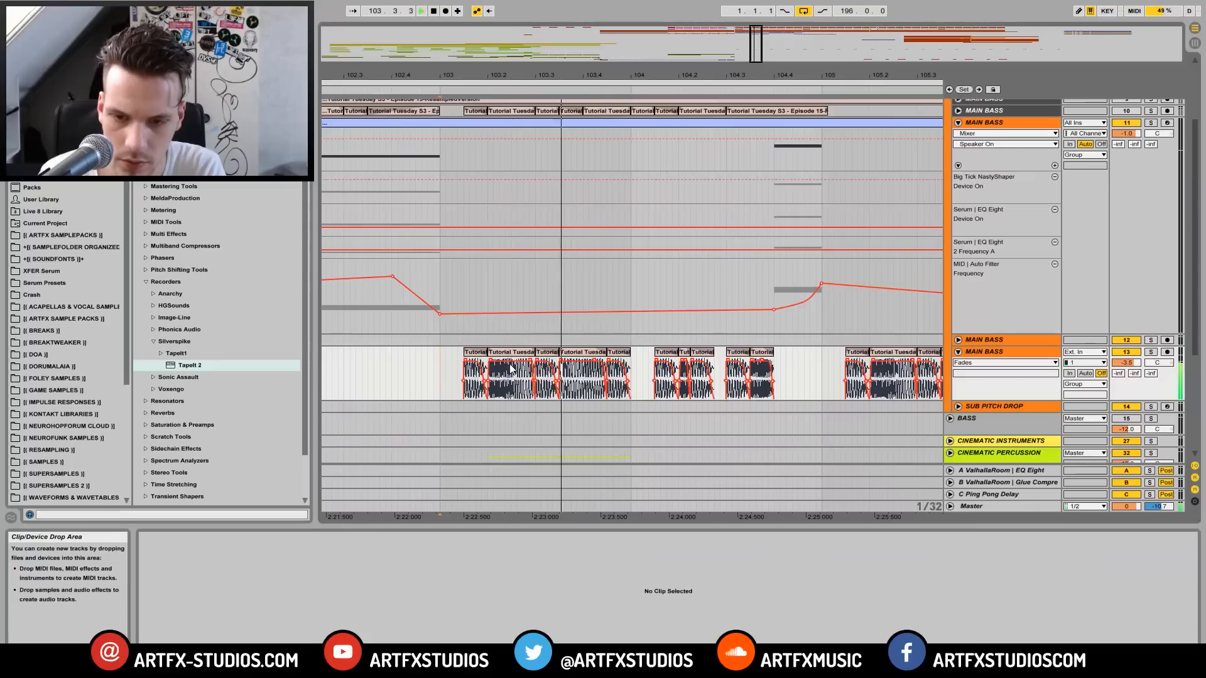
Step: Lengthen the fade-in of the chop at 103.3.3 across most of the clip and play from bar 103
{"action": "left_click", "coordinate": [564, 367]}
{"action": "key", "text": "space"}
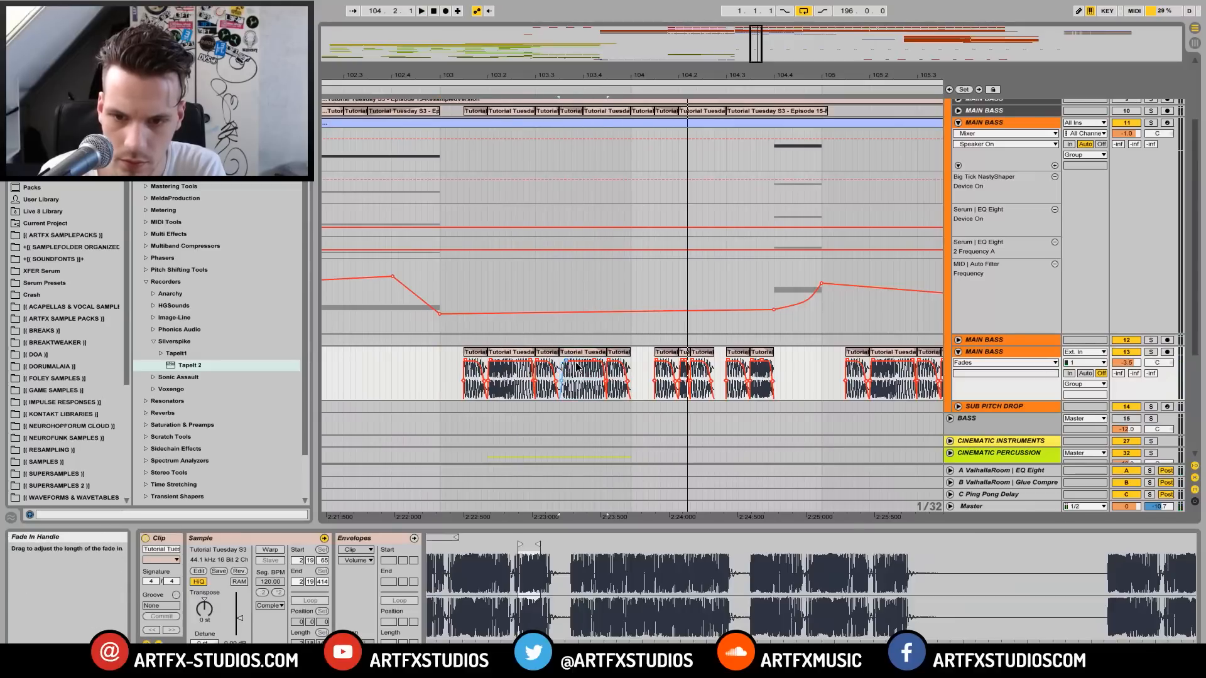
{"action": "left_click", "coordinate": [450, 369]}
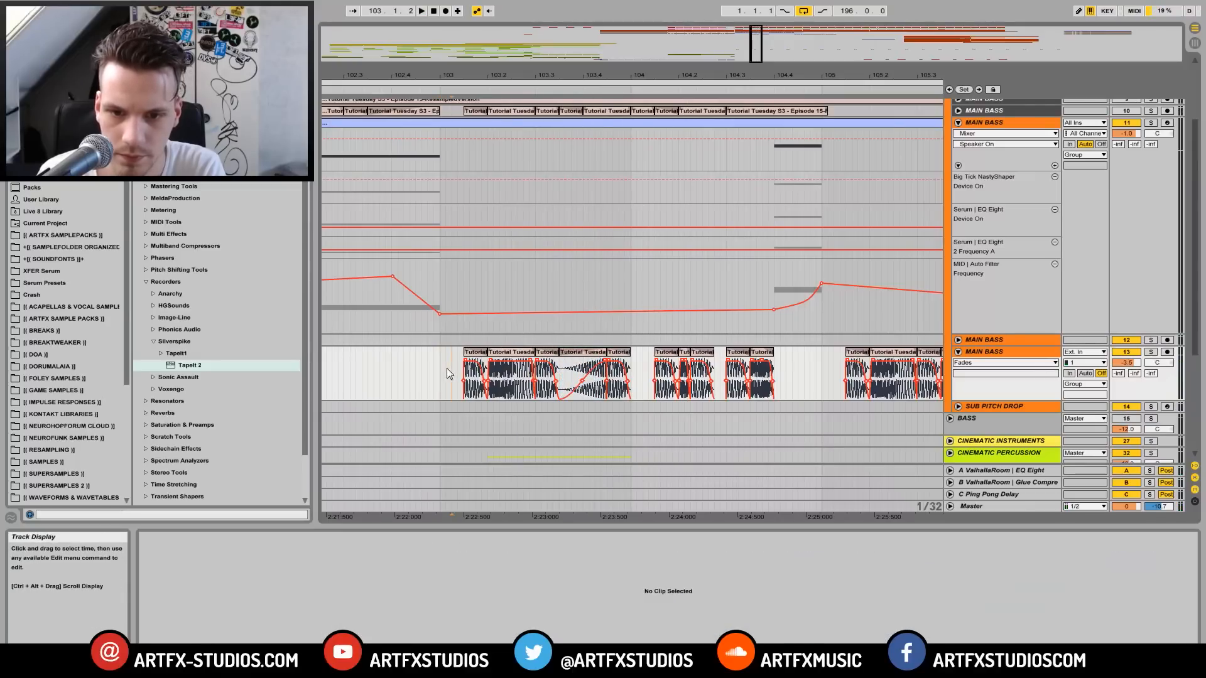
{"action": "key", "text": "space"}
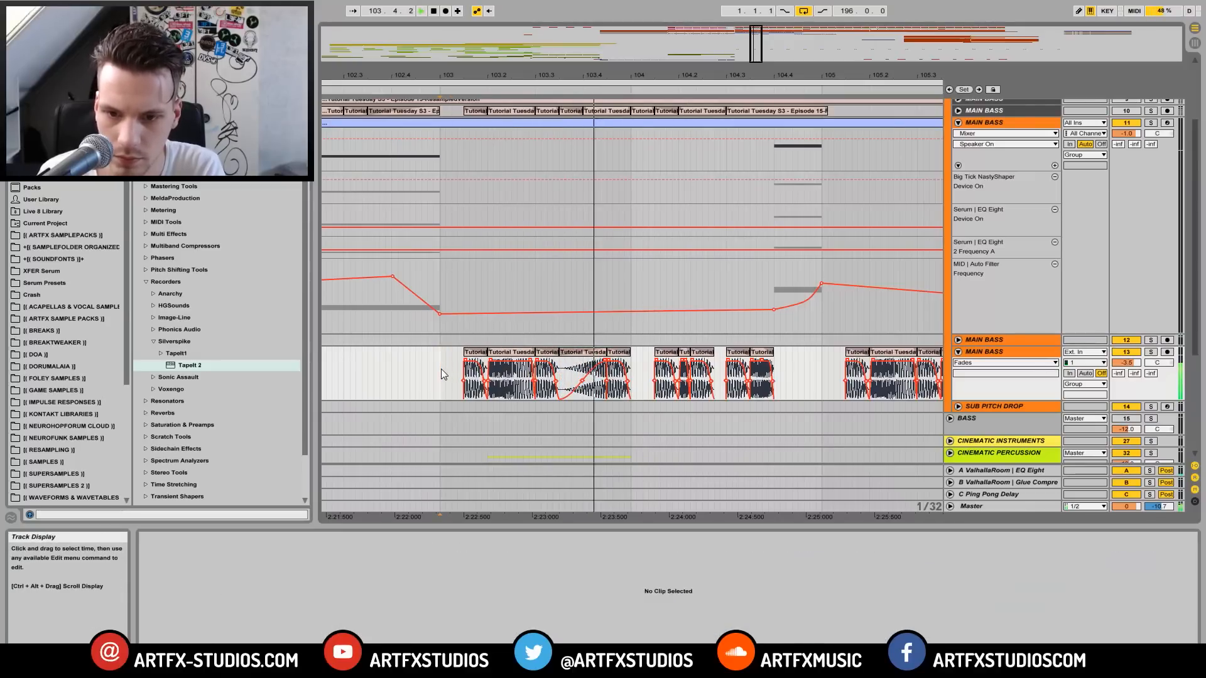
{"action": "key", "text": "space"}
Step: Move the sample start of the chop at 103.3.3 to 2:19:993 and play from bar 103
{"action": "left_click", "coordinate": [585, 352]}
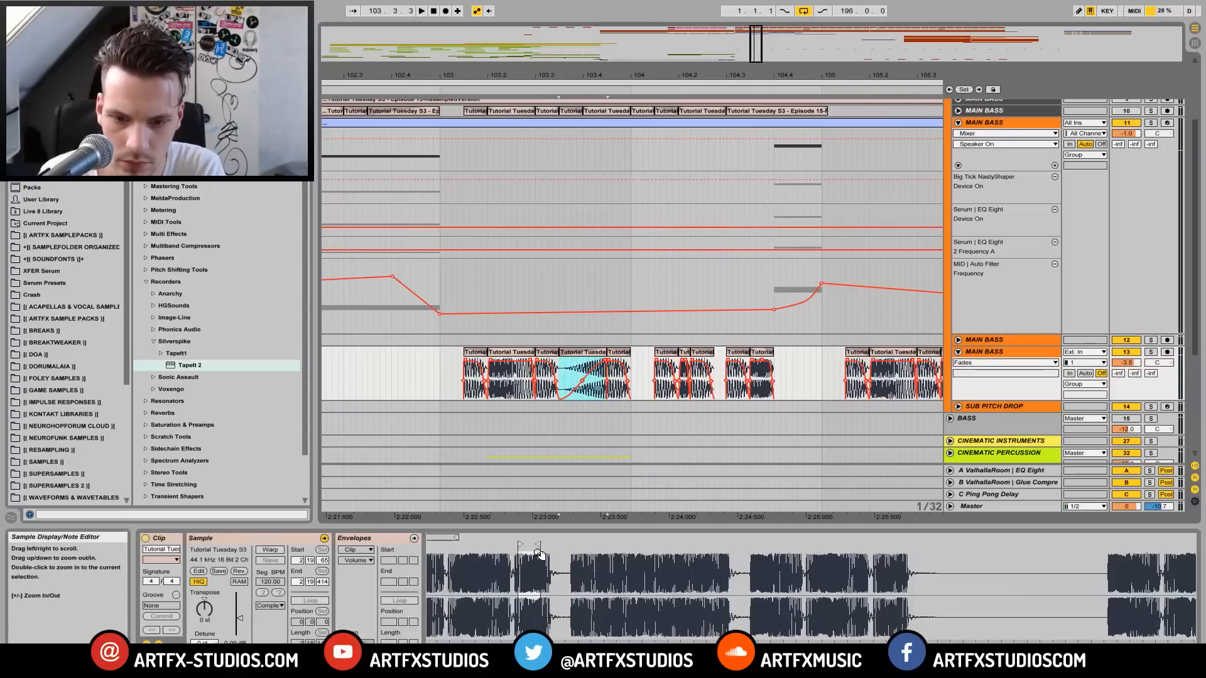
{"action": "left_click_drag", "start_coordinate": [519, 543], "coordinate": [582, 541]}
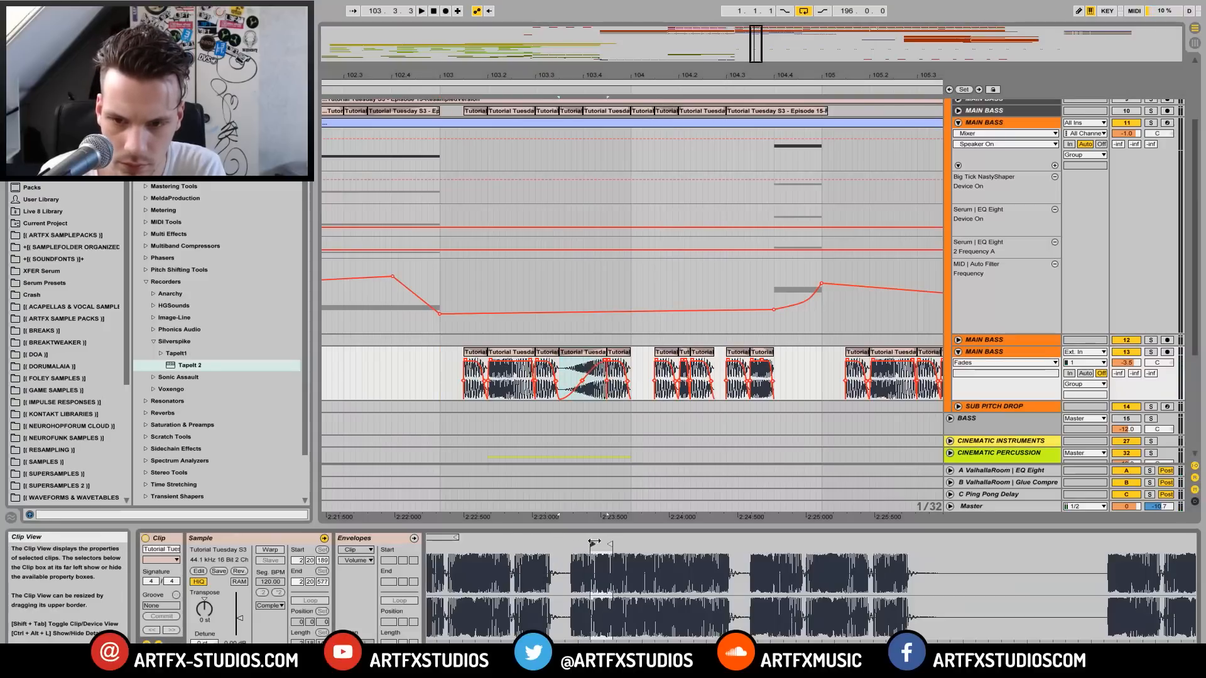
{"action": "key", "text": "space"}
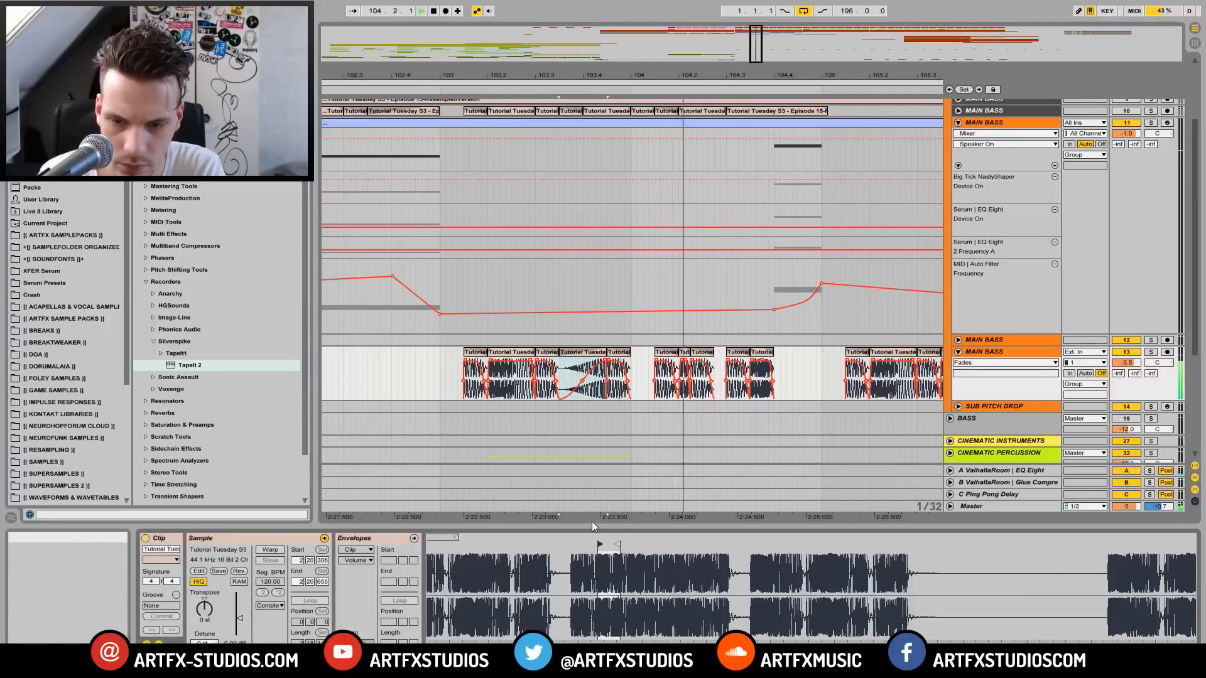
{"action": "left_click_drag", "start_coordinate": [600, 545], "coordinate": [579, 544]}
{"action": "key", "text": "space"}
{"action": "key", "text": "space"}
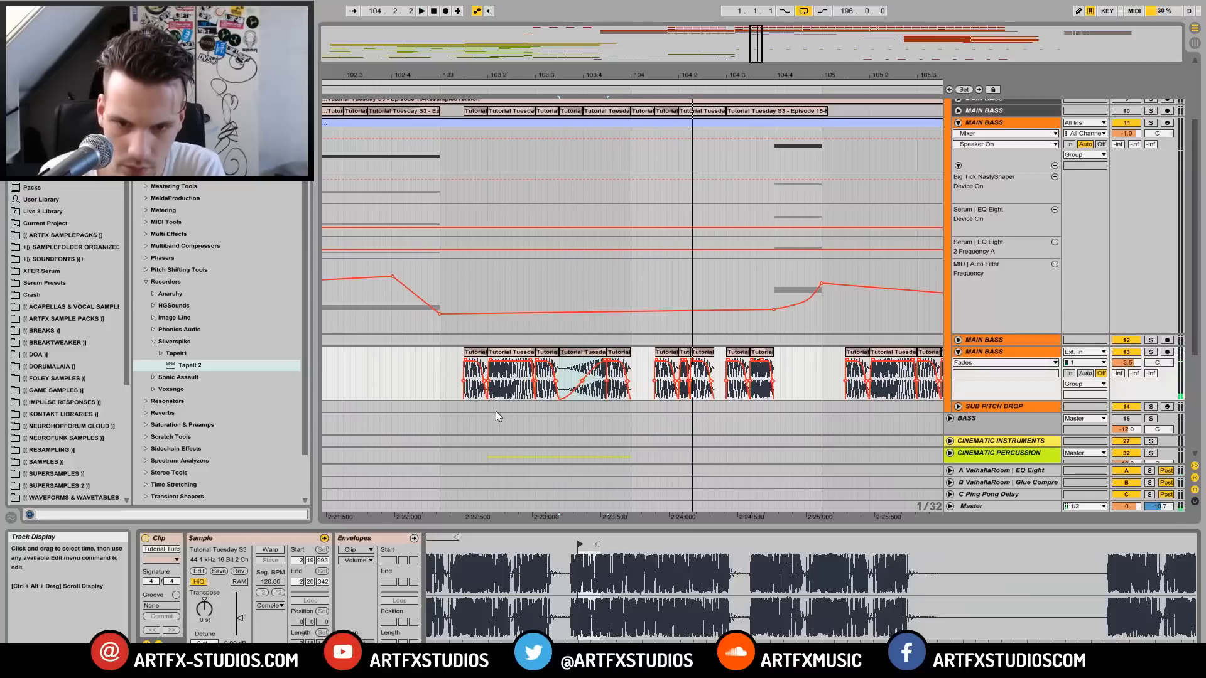
{"action": "left_click", "coordinate": [438, 371]}
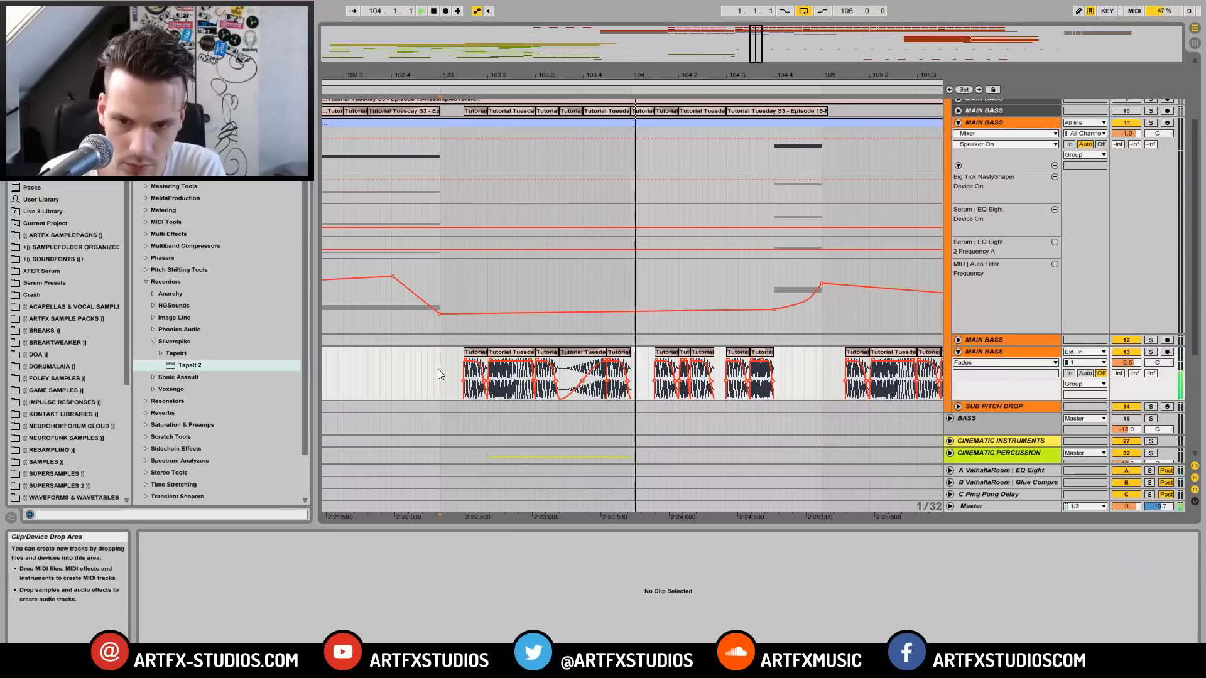
Step: Shorten the fade-in of the chop at 103.3.3 back to the clip's start and play from bar 103
{"action": "left_click_drag", "start_coordinate": [604, 366], "coordinate": [561, 369]}
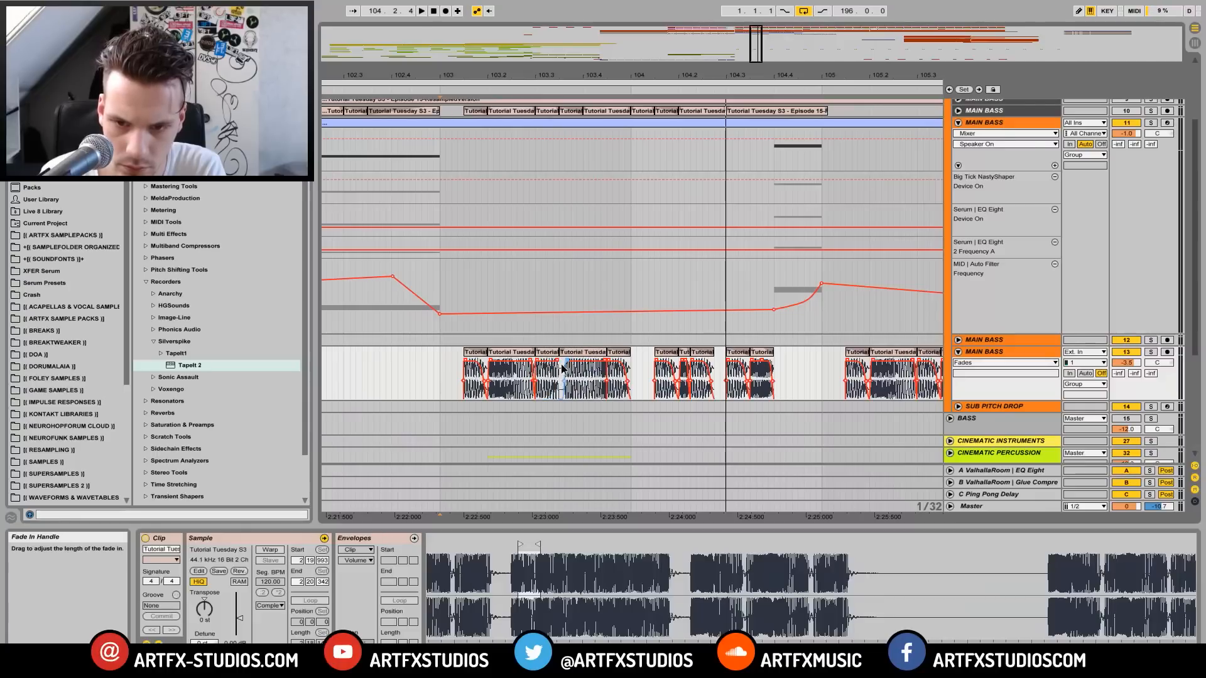
{"action": "key", "text": "space"}
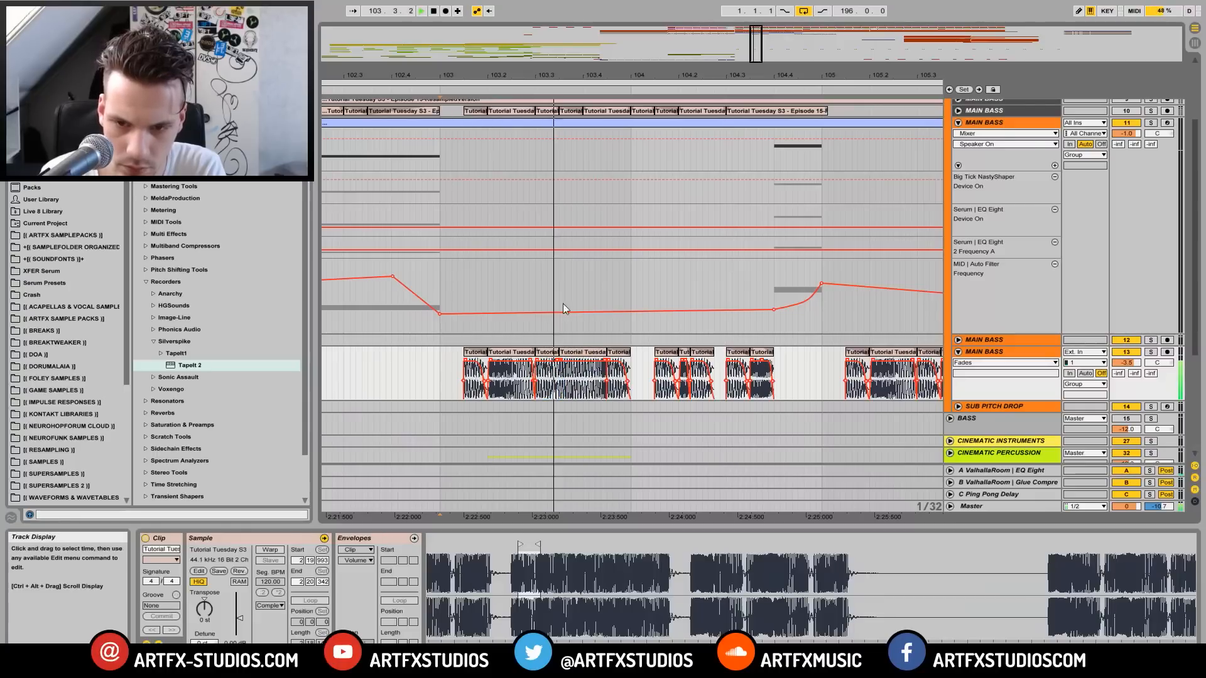
{"action": "key", "text": "space"}
Step: Adjust the fade-out of the chop at 103.3 where it meets the chop at 103.3.3, and replay the passage from about 102.3
{"action": "left_click_drag", "start_coordinate": [564, 75], "coordinate": [563, 108]}
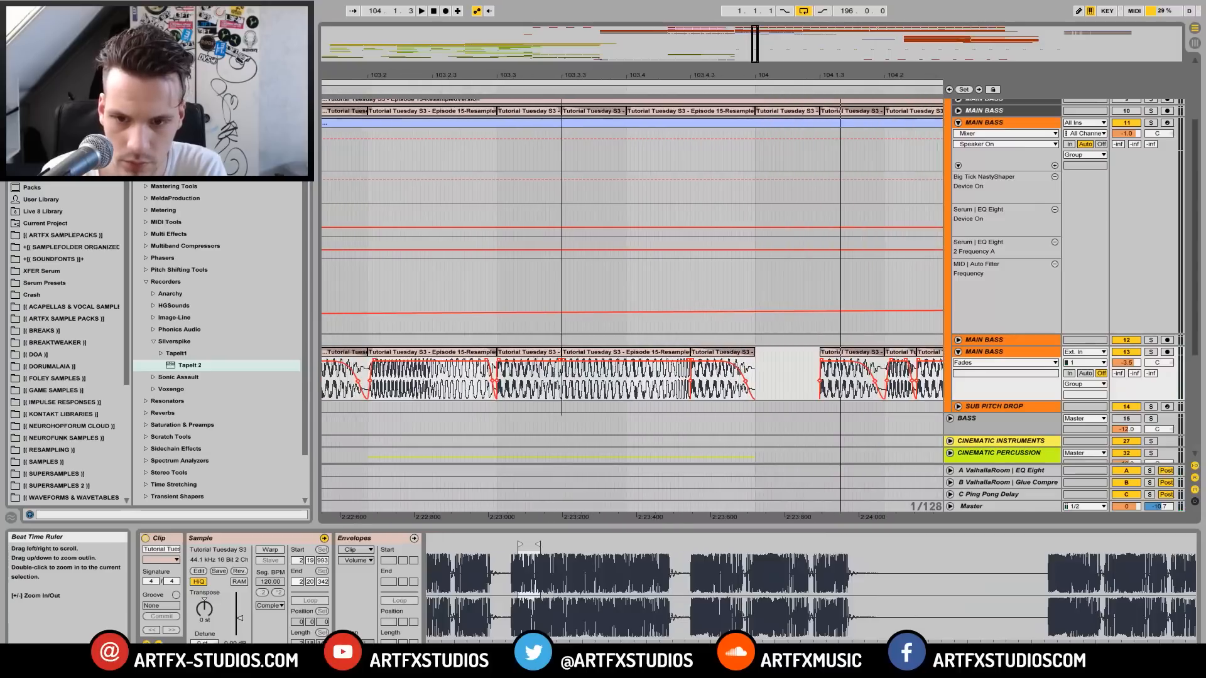
{"action": "left_click", "coordinate": [563, 365]}
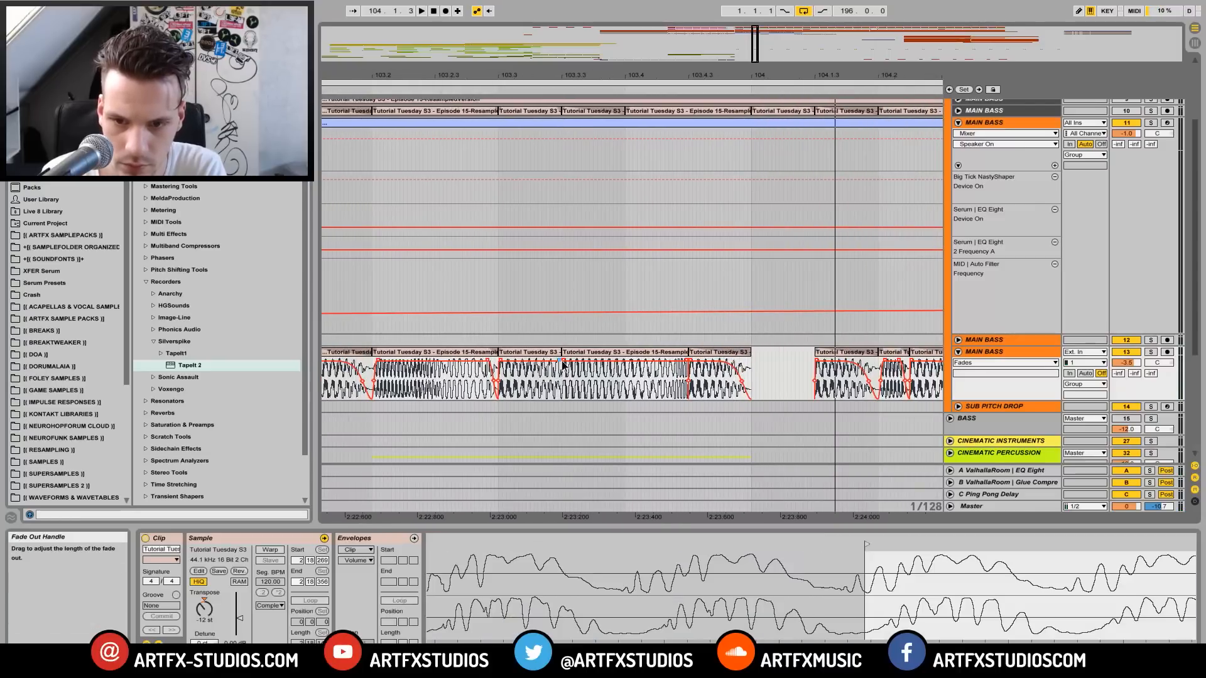
{"action": "left_click_drag", "start_coordinate": [571, 362], "coordinate": [561, 363]}
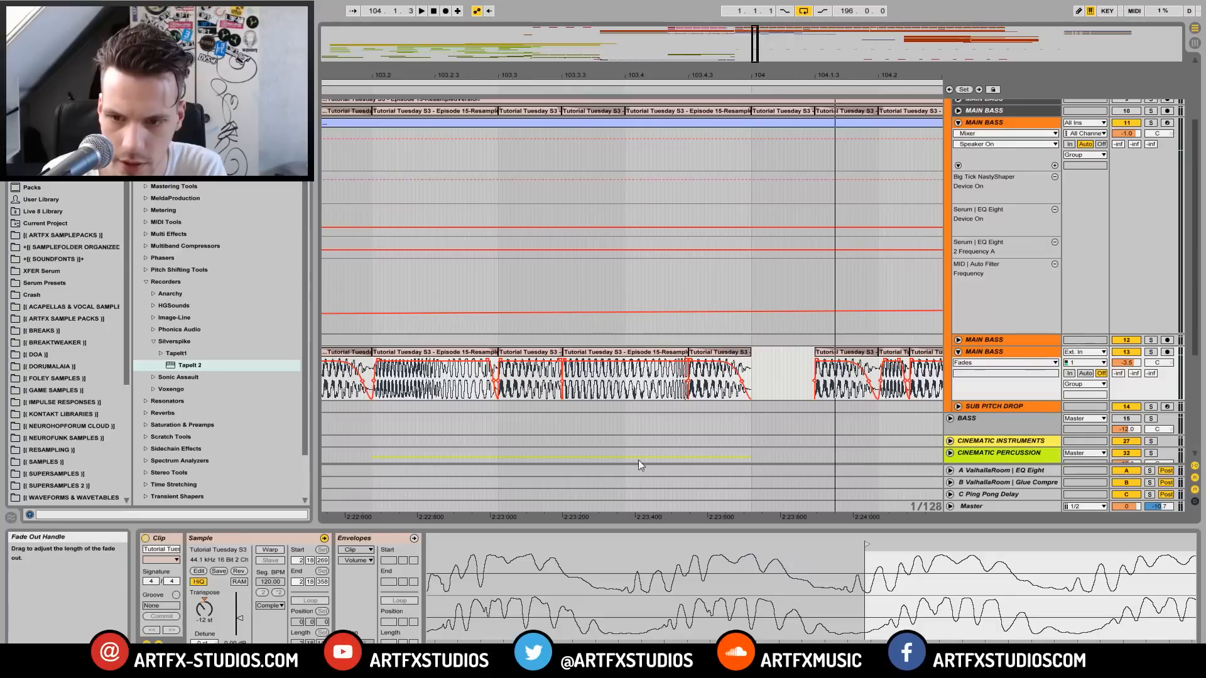
{"action": "key", "text": "space"}
{"action": "key", "text": "space"}
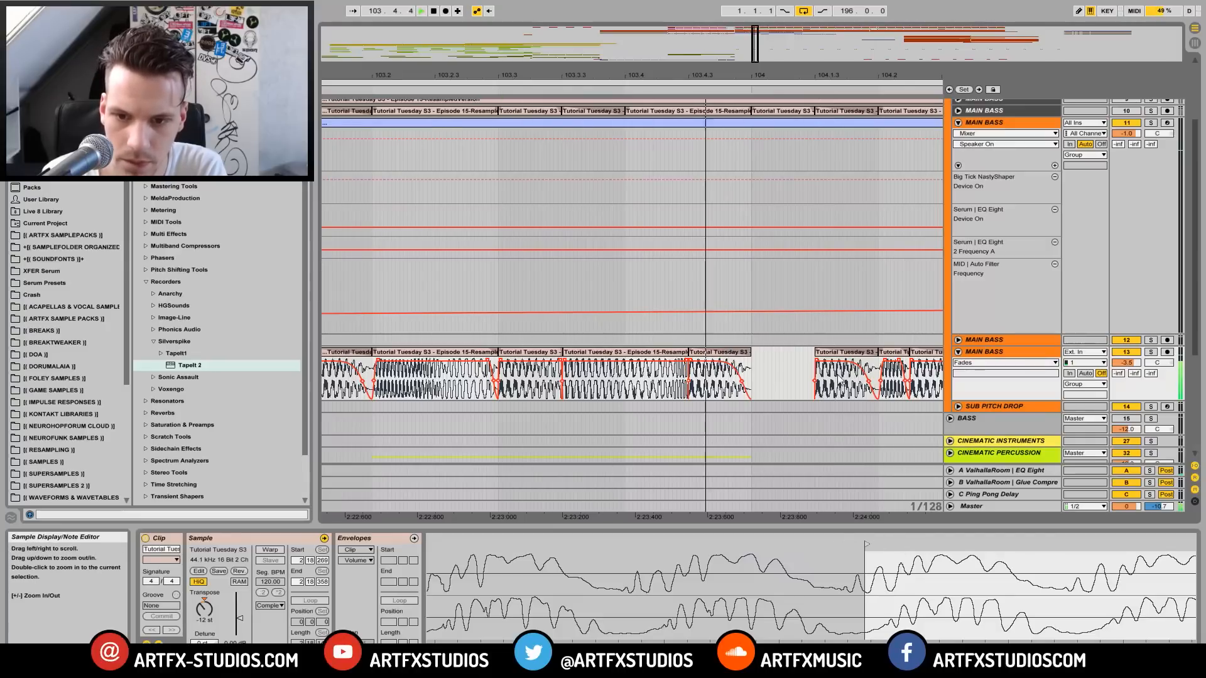
{"action": "key", "text": "space"}
{"action": "left_click_drag", "start_coordinate": [487, 75], "coordinate": [487, 25]}
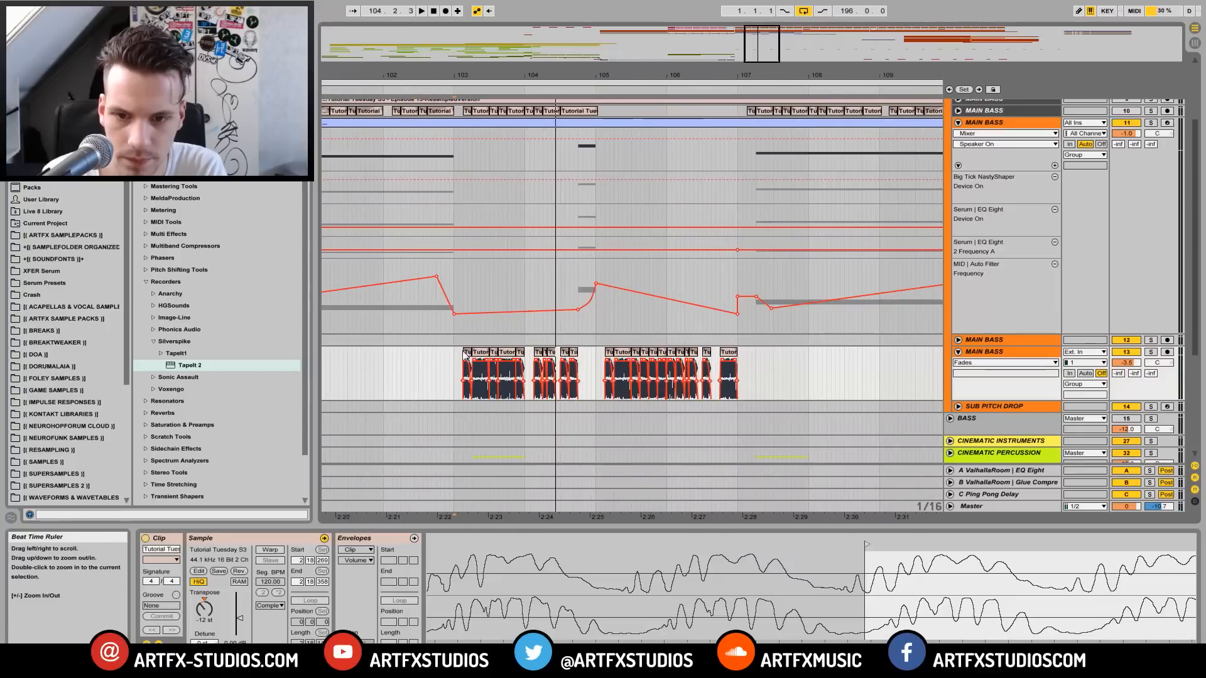
{"action": "left_click", "coordinate": [424, 351]}
{"action": "key", "text": "space"}
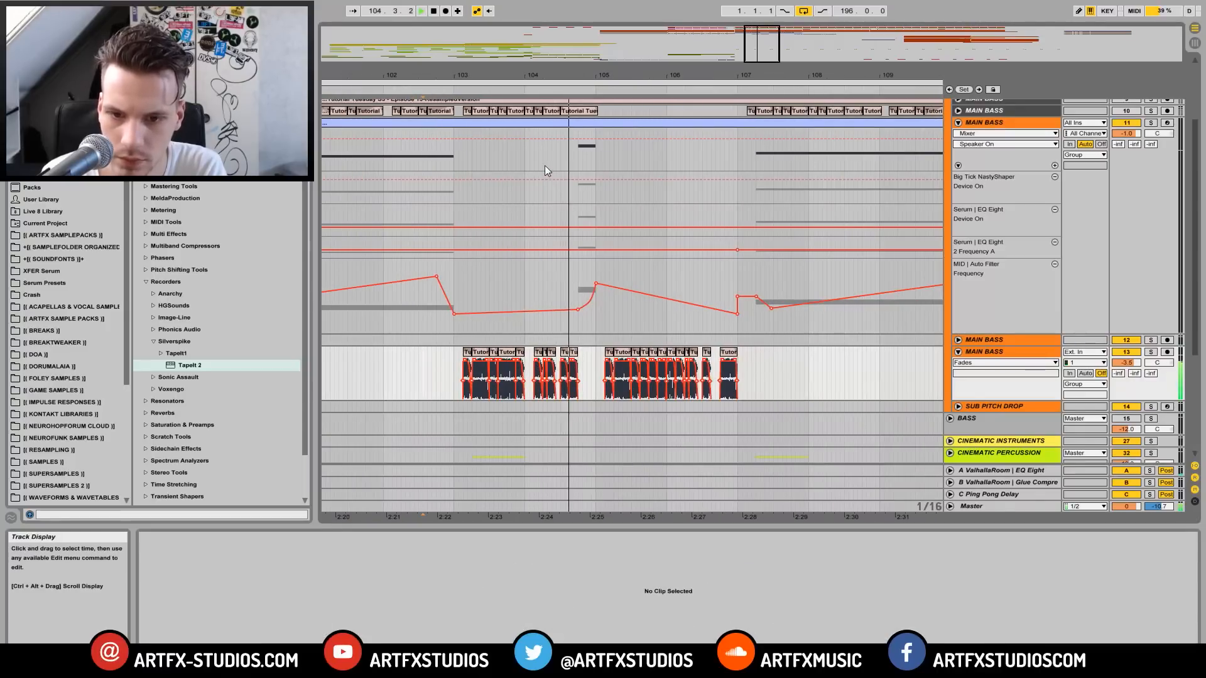
Step: Try a sample start further along the recording for the chop at 103.3.3 and play from bar 103
{"action": "key", "text": "plus"}
{"action": "key", "text": "plus"}
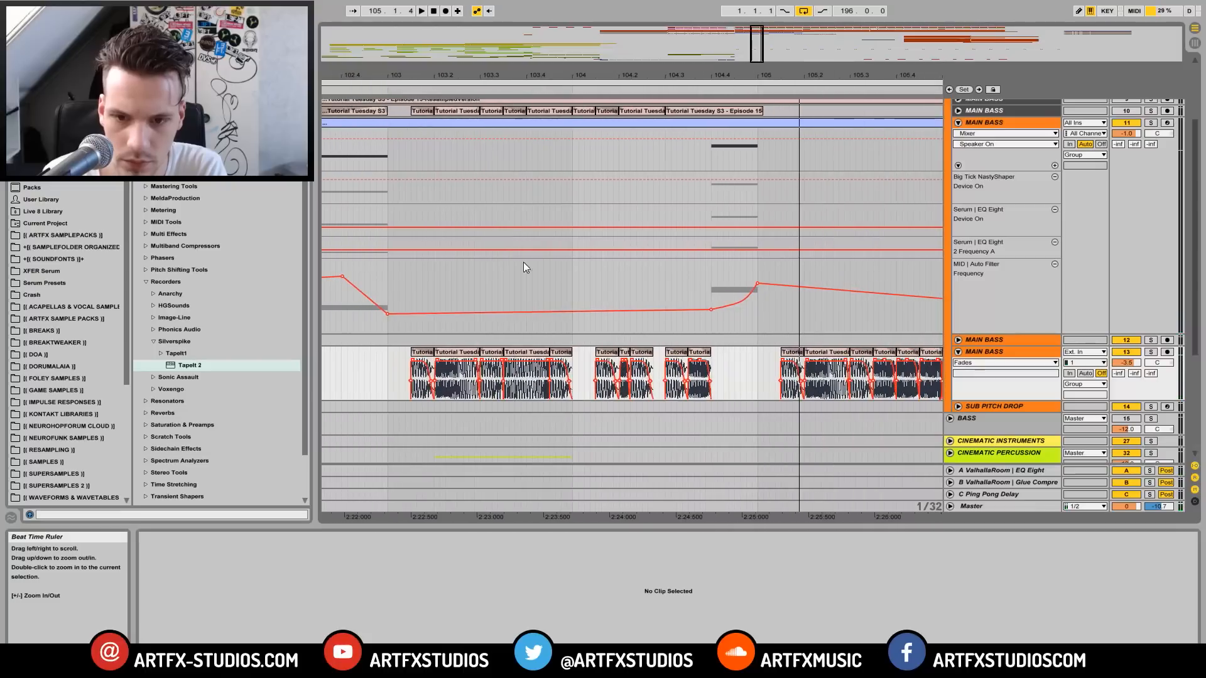
{"action": "left_click", "coordinate": [539, 355]}
{"action": "left_click_drag", "start_coordinate": [528, 550], "coordinate": [637, 544]}
{"action": "left_click", "coordinate": [387, 369]}
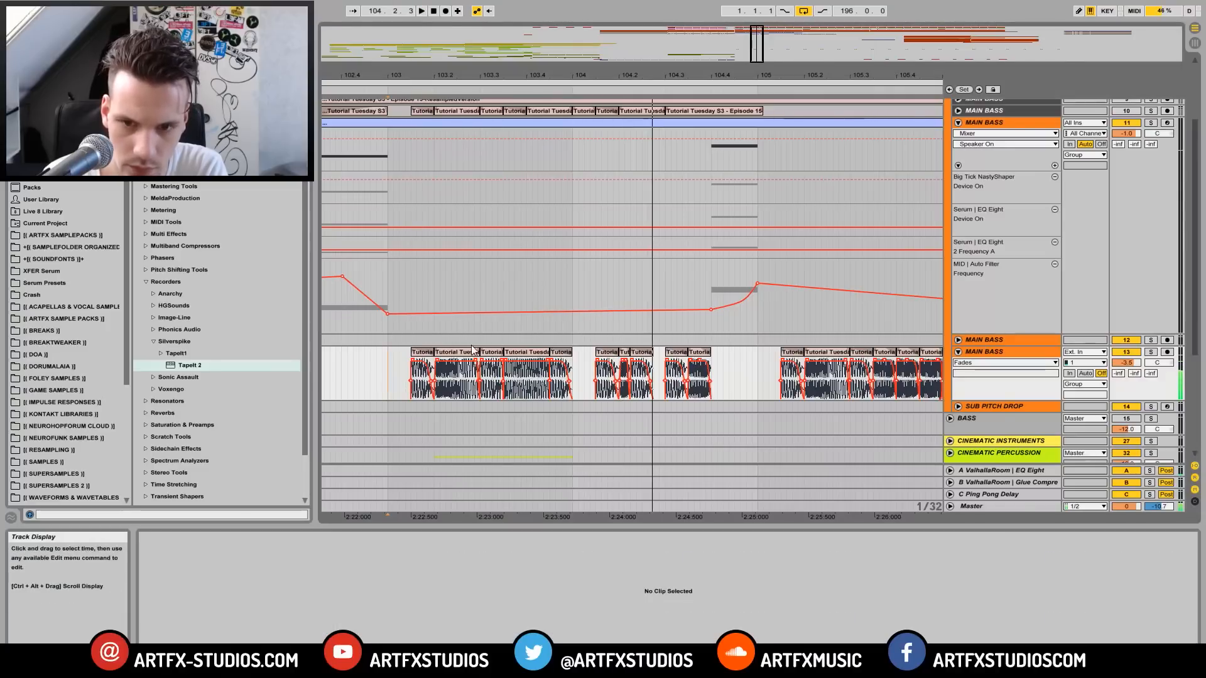
Step: Set the sample start of the chop at 103.3.3 to 2:24:65 and audition it alone and from bar 103
{"action": "left_click", "coordinate": [510, 377]}
{"action": "key", "text": "space"}
{"action": "left_click_drag", "start_coordinate": [521, 544], "coordinate": [666, 545]}
{"action": "key", "text": "space"}
{"action": "key", "text": "space"}
{"action": "key", "text": "space"}
{"action": "key", "text": "space"}
{"action": "key", "text": "space"}
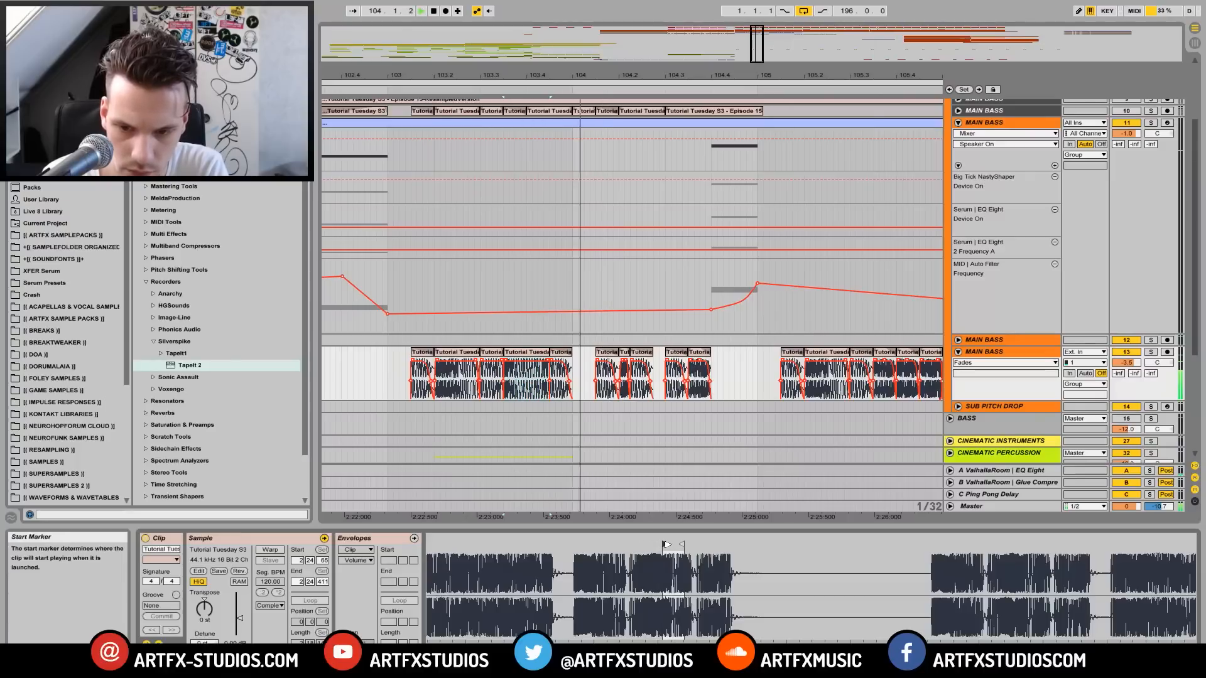
{"action": "key", "text": "space"}
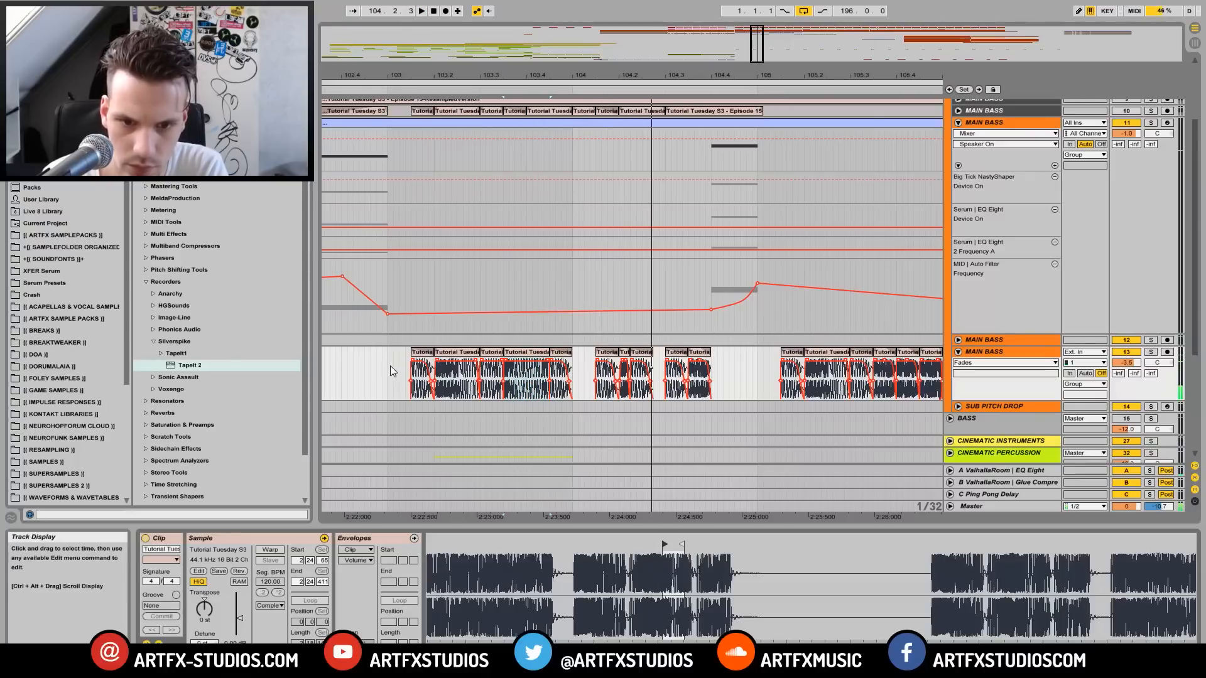
{"action": "left_click", "coordinate": [389, 371]}
{"action": "key", "text": "space"}
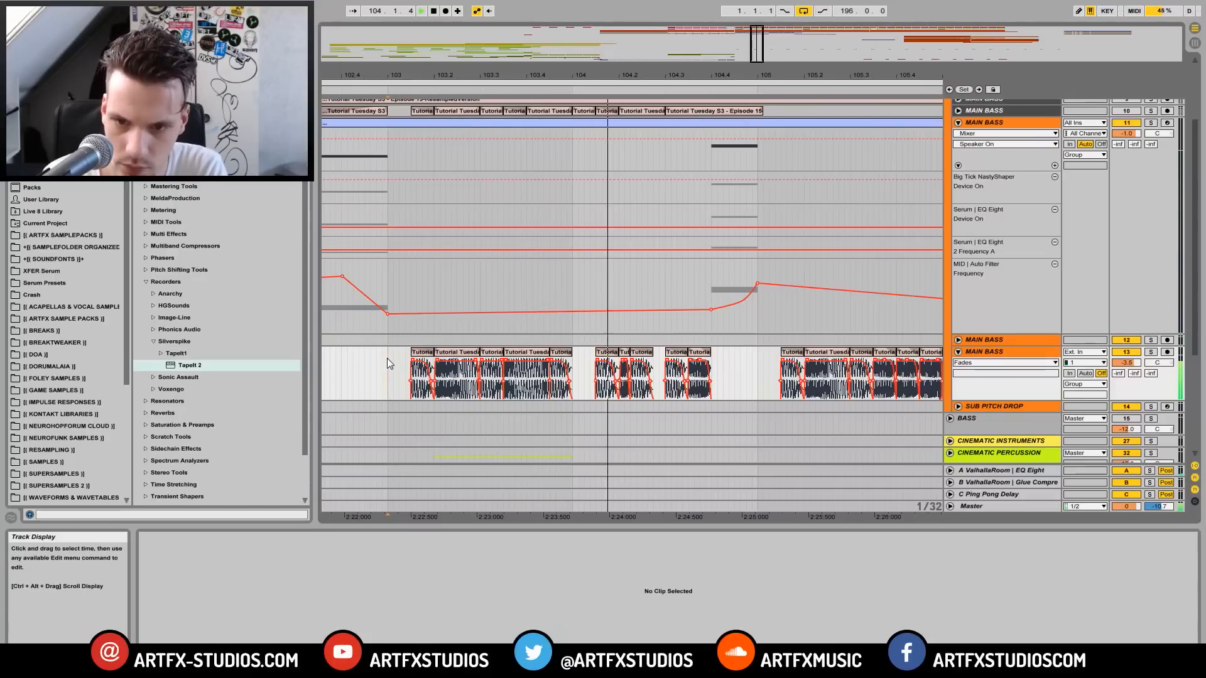
Step: Try copying the chop from 103.3.3 to 104.2, play from just before bar 103, and undo the copy
{"action": "left_click", "coordinate": [520, 356]}
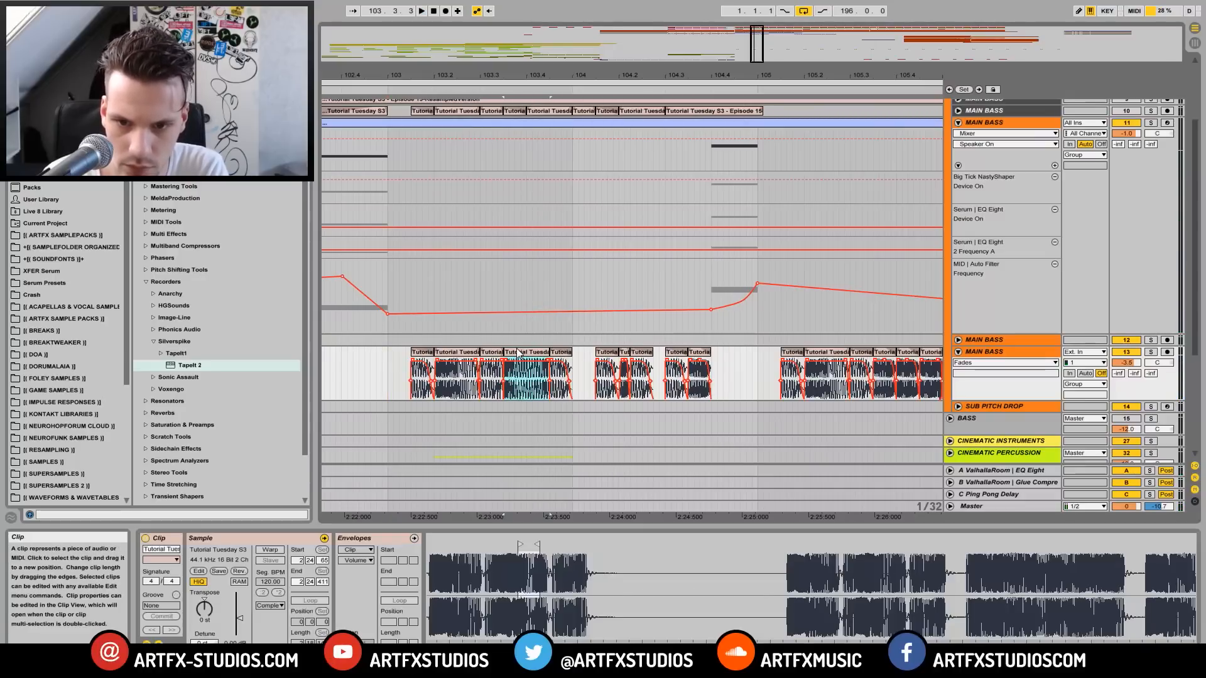
{"action": "left_click_drag", "start_coordinate": [518, 357], "coordinate": [642, 366]}
{"action": "left_click", "coordinate": [367, 369]}
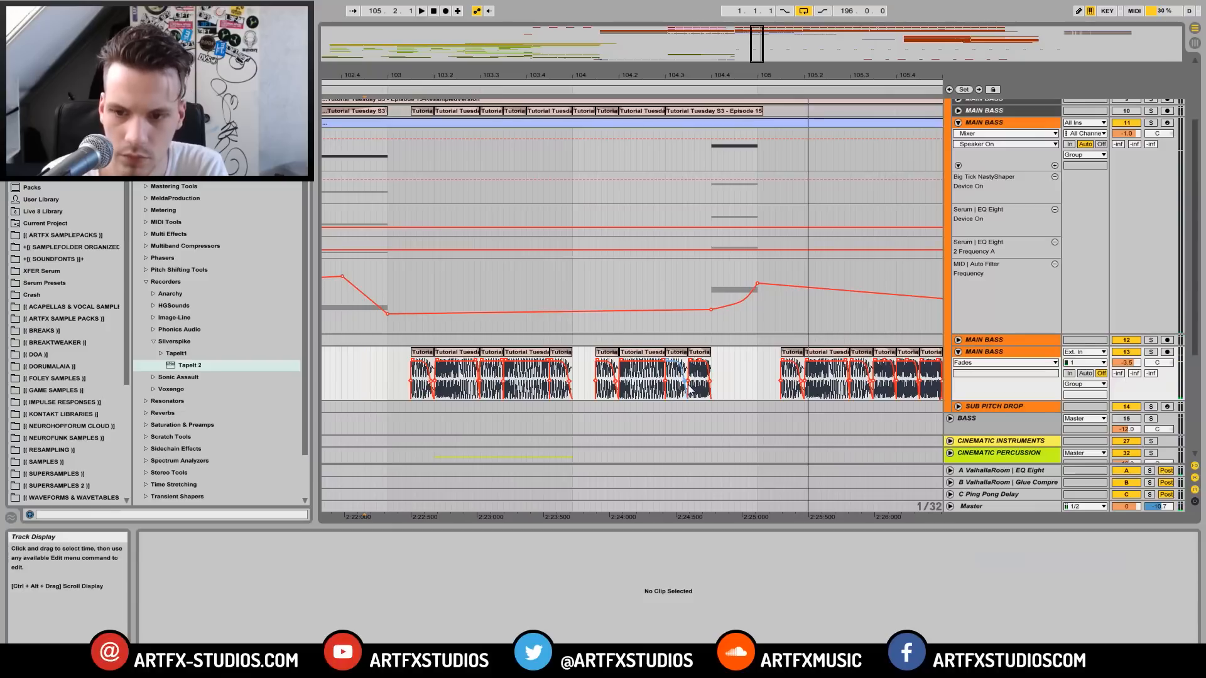
{"action": "key", "text": "ctrl+z"}
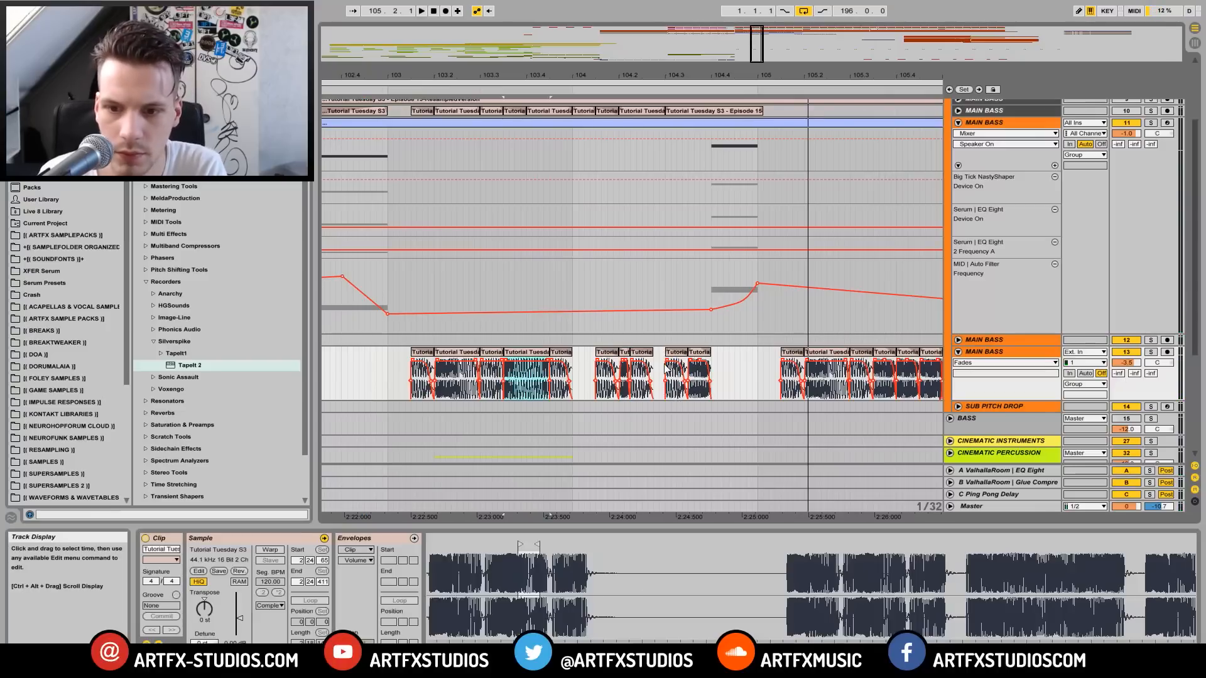
Step: Replace the short chops at 104.2 with one chop lasting until 104.3, with its sample start at 2:7:264
{"action": "left_click", "coordinate": [640, 363]}
{"action": "left_click_drag", "start_coordinate": [639, 364], "coordinate": [632, 364]}
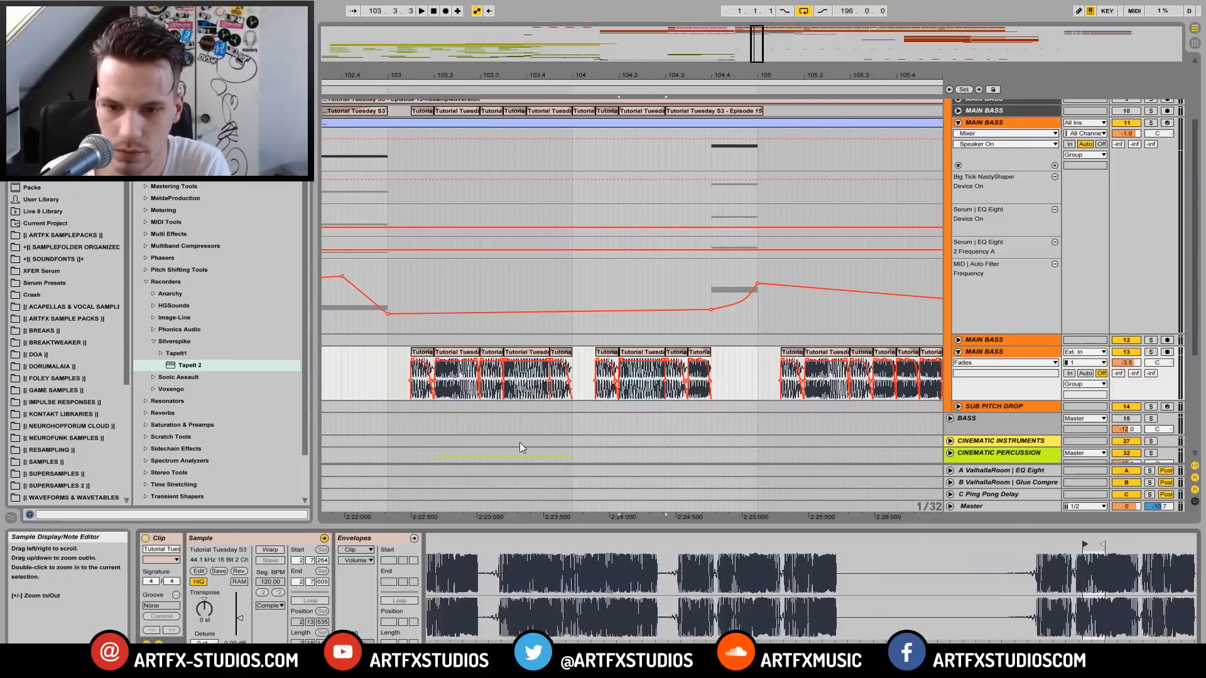
{"action": "left_click", "coordinate": [638, 398]}
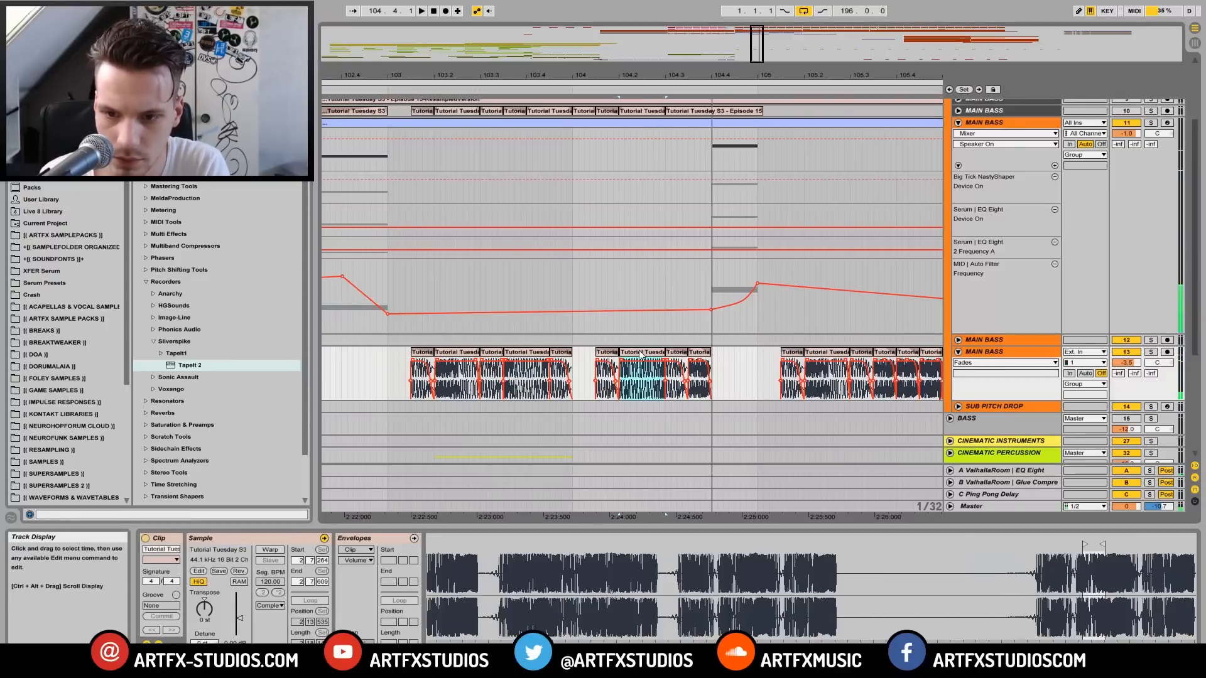
Step: Audition the chop at 104.2 with the resampled MAIN BASS track soloed, and replay from just before bar 103 without solo
{"action": "left_click", "coordinate": [1151, 352]}
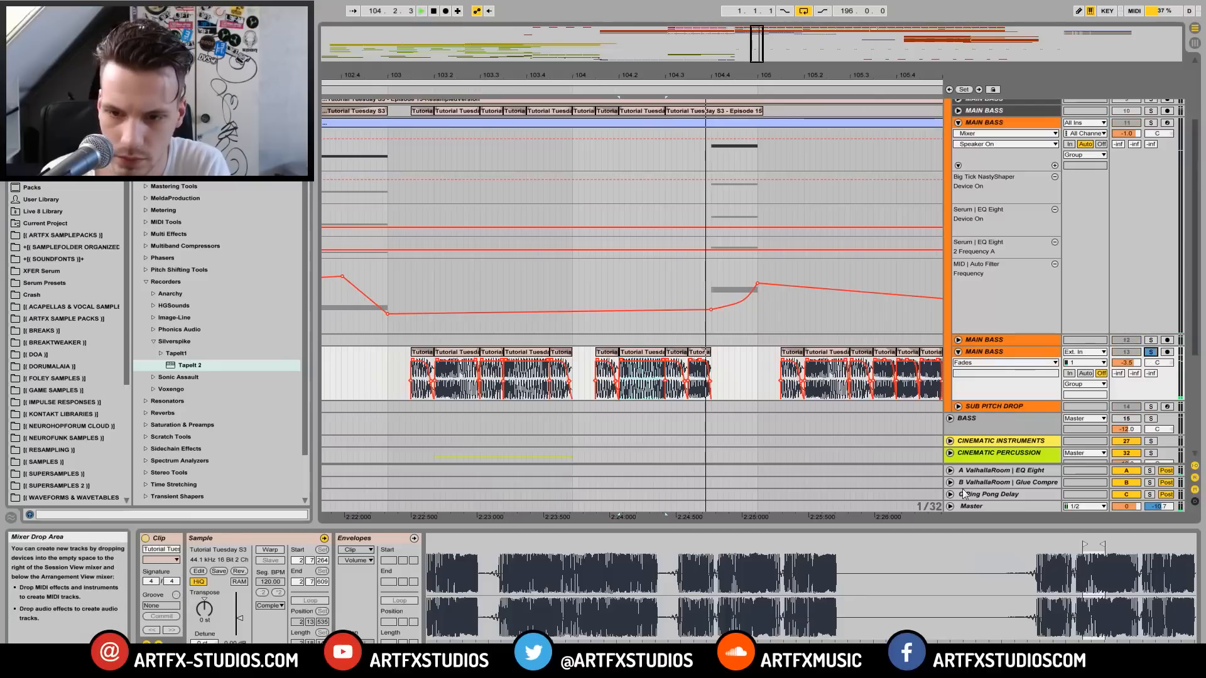
{"action": "key", "text": "space"}
{"action": "key", "text": "space"}
{"action": "key", "text": "space"}
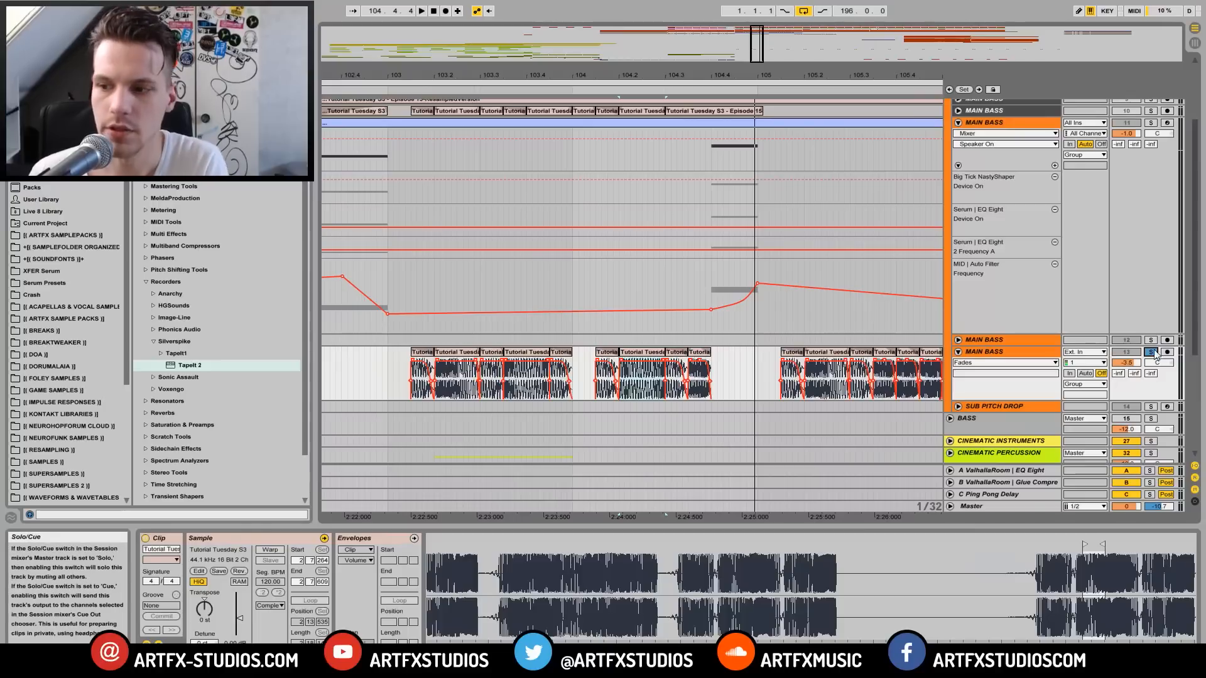
{"action": "left_click", "coordinate": [353, 367]}
{"action": "key", "text": "space"}
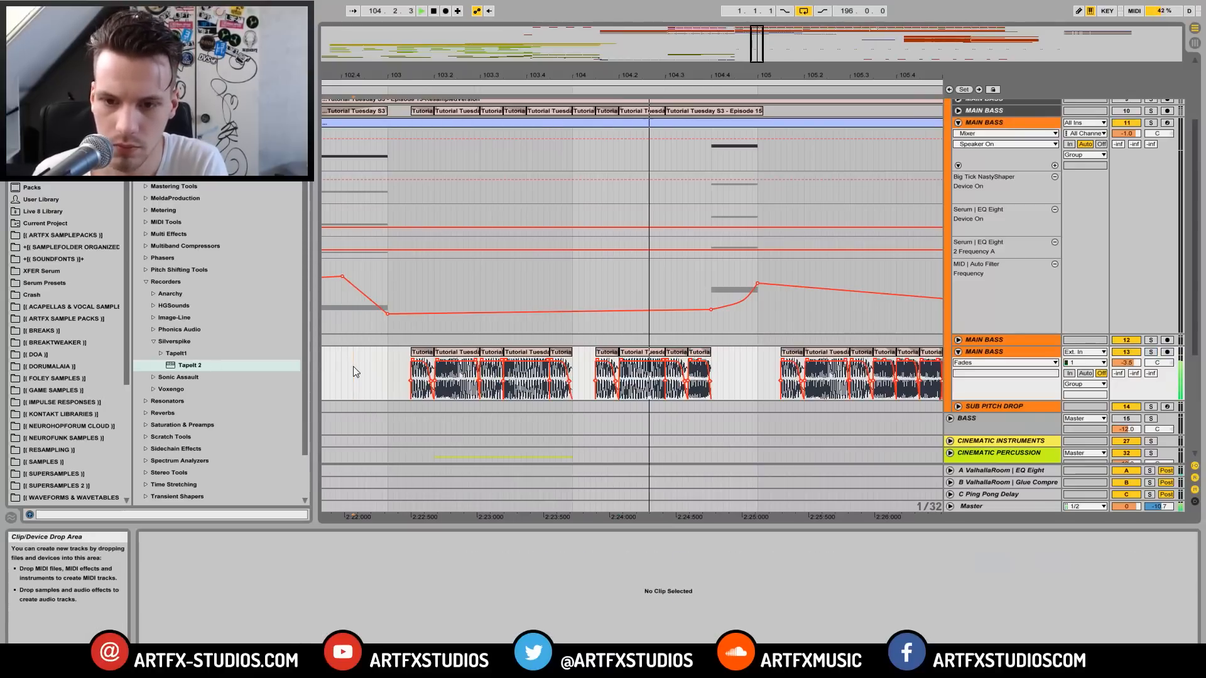
Step: Play the chop at 103.4.3 on its own and replay the phrase from bar 103
{"action": "left_click", "coordinate": [563, 363]}
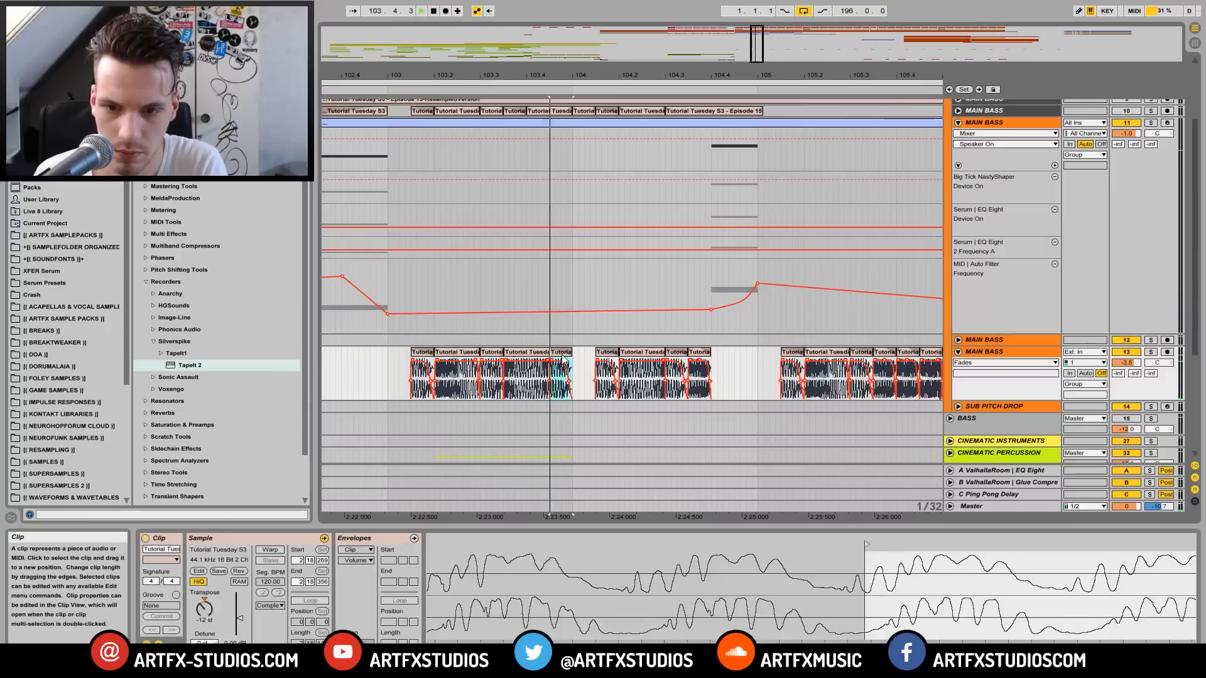
{"action": "left_click", "coordinate": [388, 357]}
{"action": "key", "text": "space"}
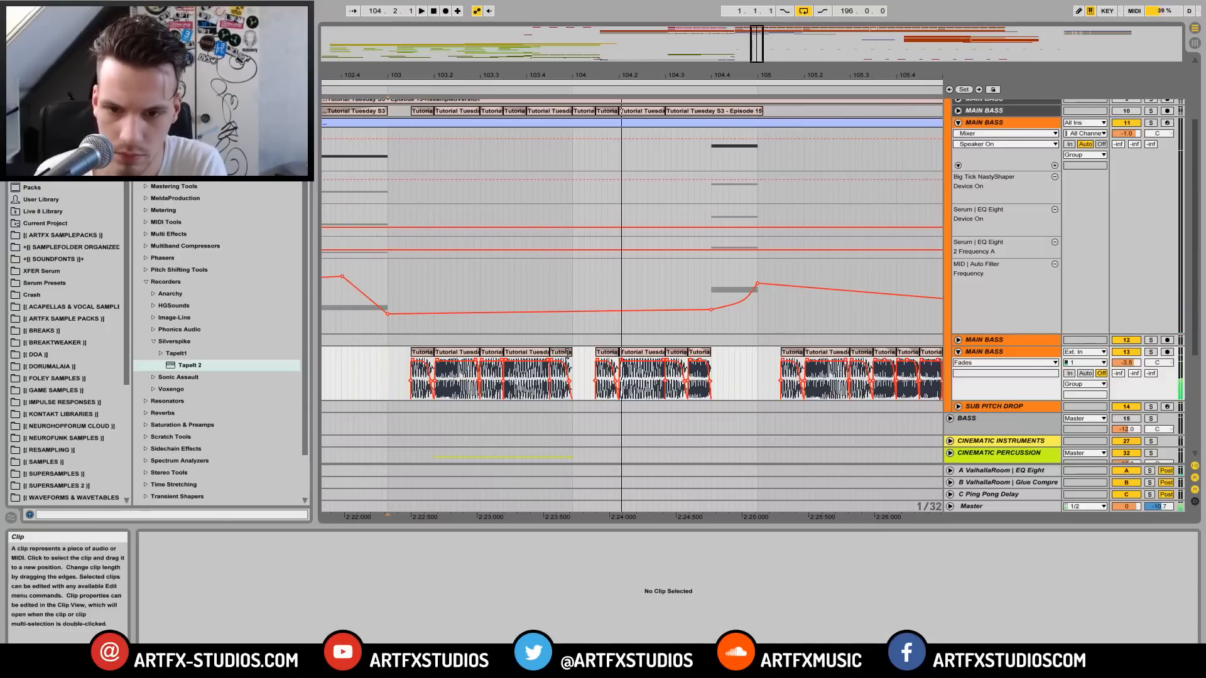
Step: Set the transposition of the chop at 103.4.3 to 0 st, extend its end to bar 104, and play from bar 103
{"action": "left_click", "coordinate": [561, 377]}
{"action": "key", "text": "space"}
{"action": "left_click_drag", "start_coordinate": [901, 591], "coordinate": [577, 472]}
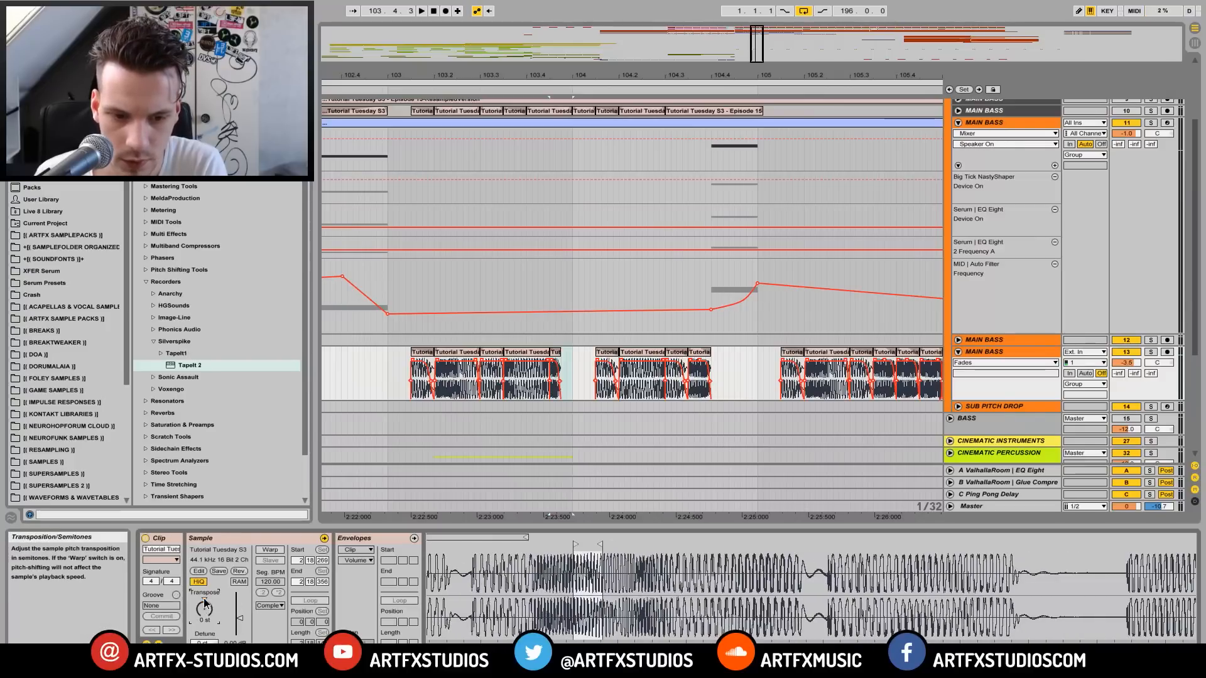
{"action": "left_click", "coordinate": [569, 364]}
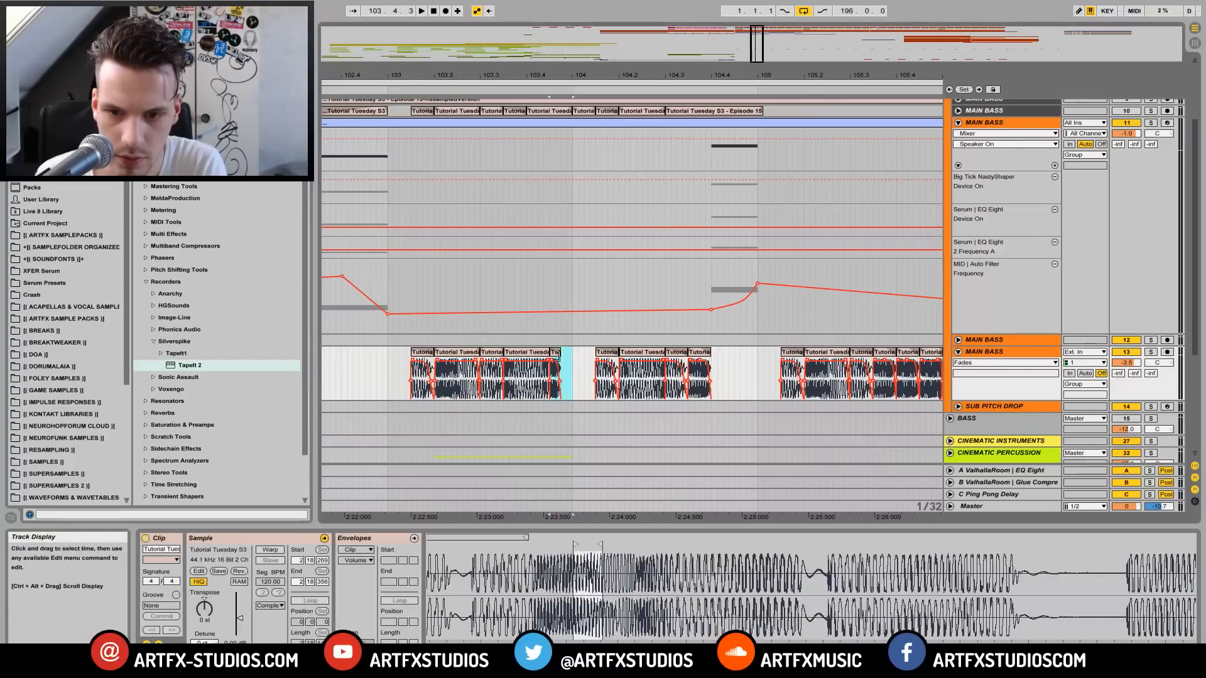
{"action": "left_click", "coordinate": [567, 359]}
{"action": "left_click_drag", "start_coordinate": [562, 357], "coordinate": [571, 357]}
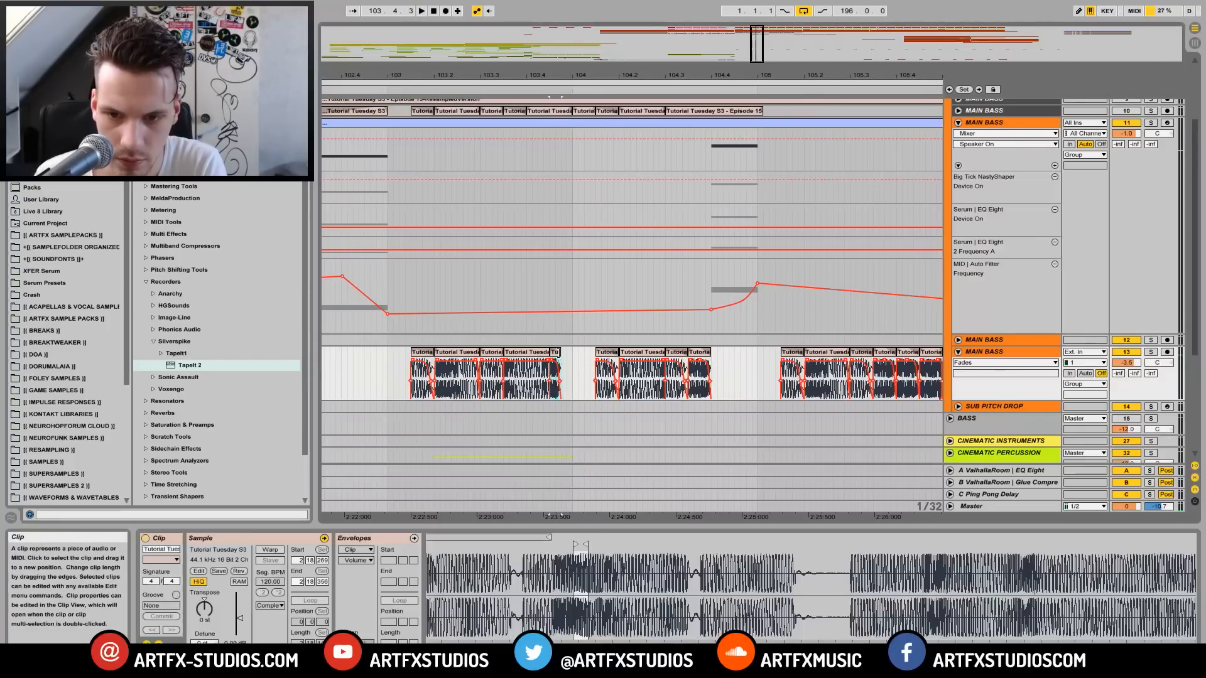
{"action": "left_click", "coordinate": [390, 356]}
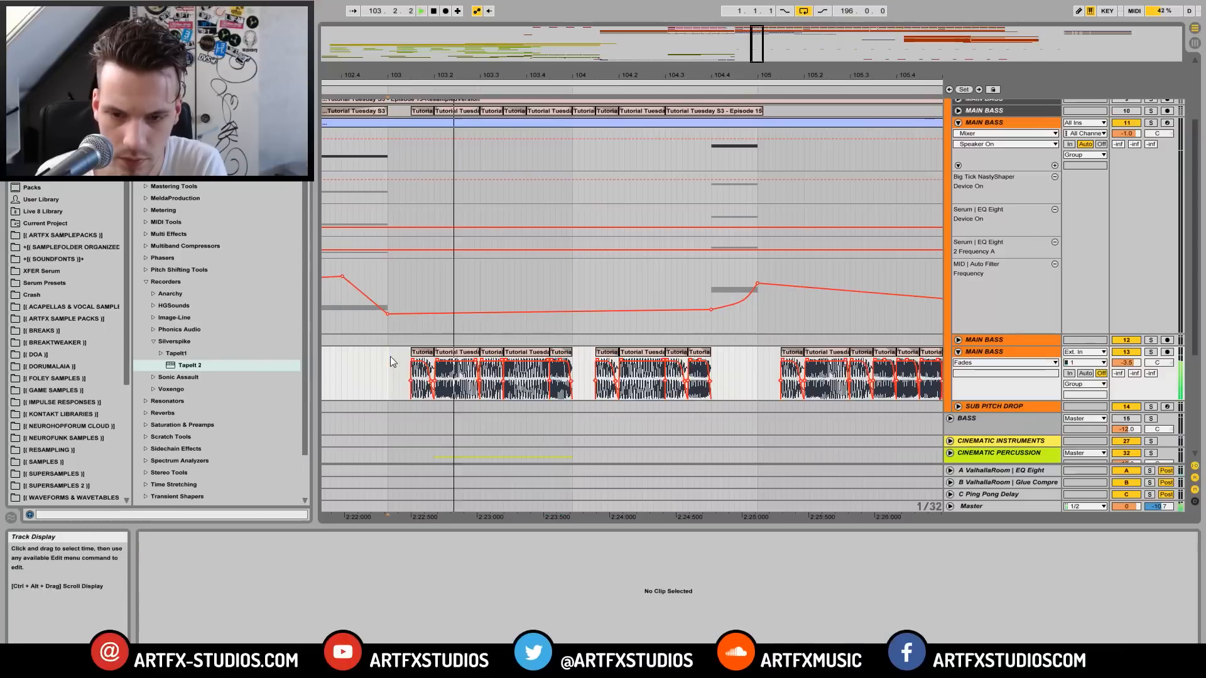
Step: Move the sample start of the chop at 103.4.3 to 2:20:242 and replay from bar 103
{"action": "left_click", "coordinate": [566, 354]}
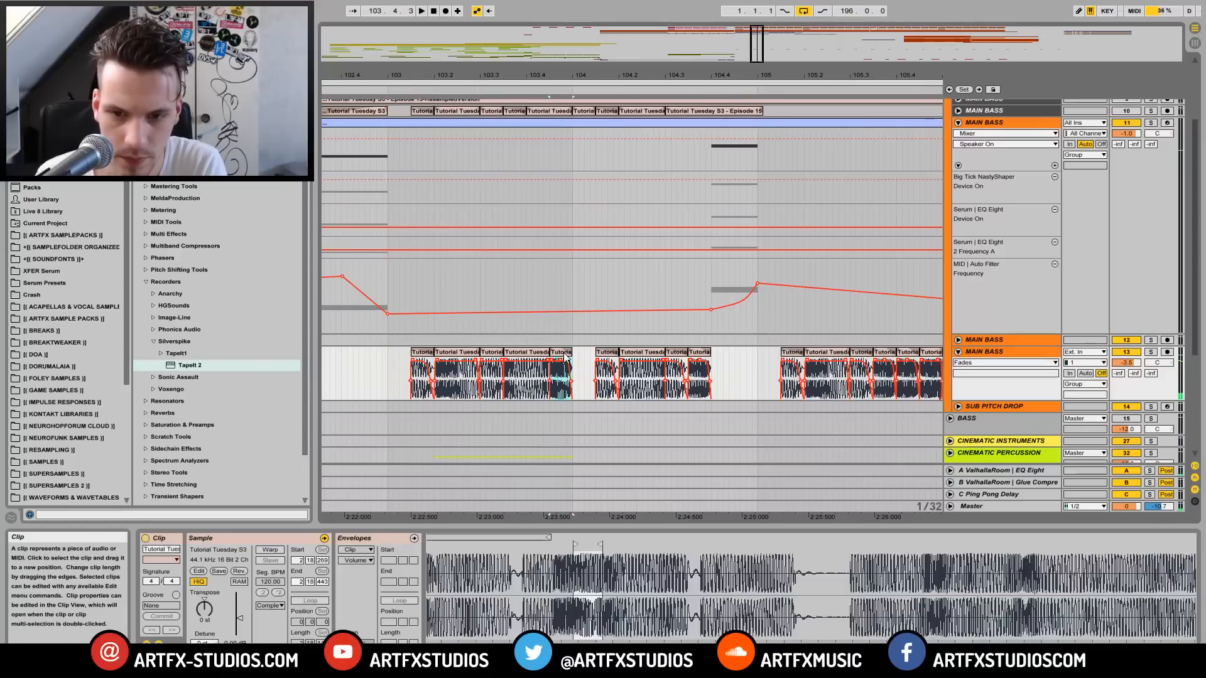
{"action": "mouse_move", "coordinate": [576, 546]}
{"action": "left_mouse_down"}
{"action": "mouse_move", "coordinate": [980, 553]}
{"action": "mouse_move", "coordinate": [911, 569]}
{"action": "left_mouse_up"}
{"action": "key", "text": "space"}
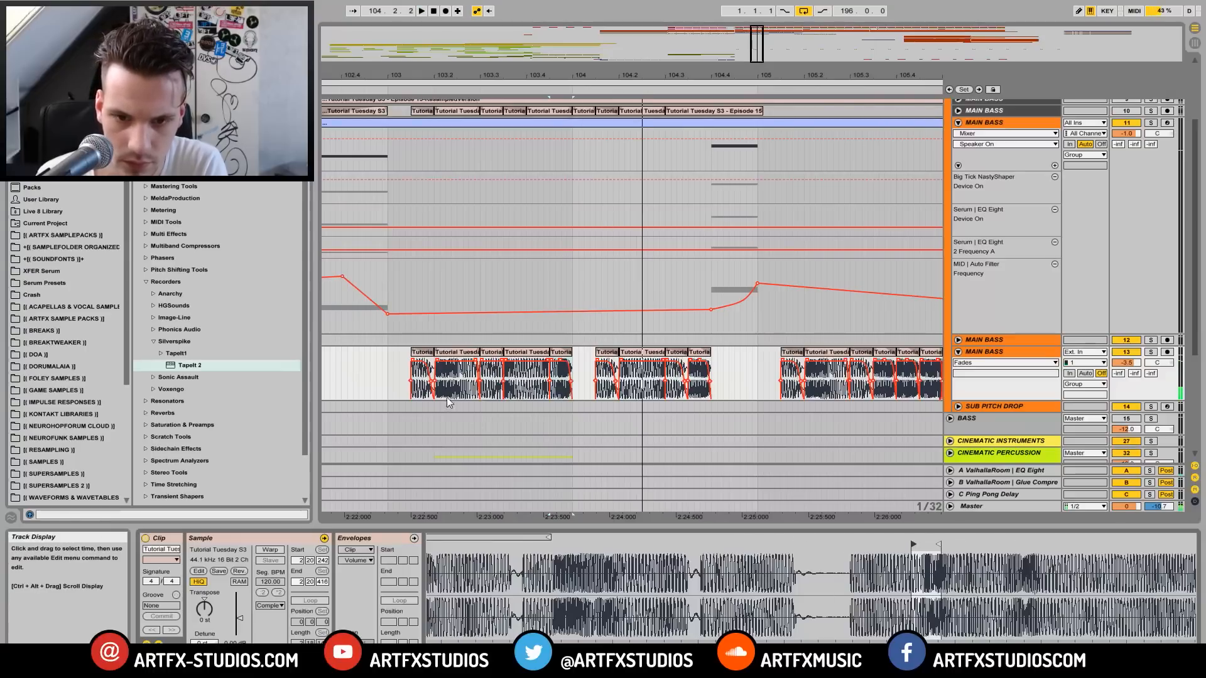
{"action": "left_click", "coordinate": [382, 358]}
{"action": "key", "text": "space"}
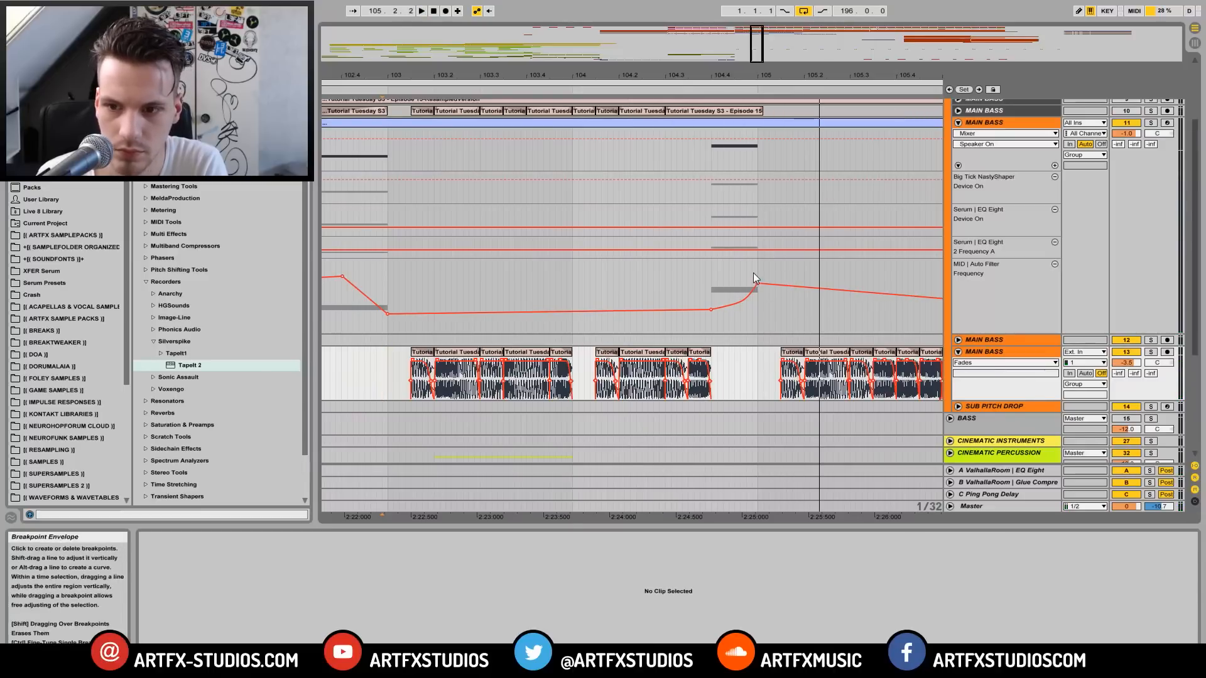
Step: In the MAIN BASS MIDI clip, move the pitch bend peak to the start of the note at 6.4 with value 6358, and play it
{"action": "left_click", "coordinate": [748, 122]}
{"action": "double_click", "coordinate": [748, 123]}
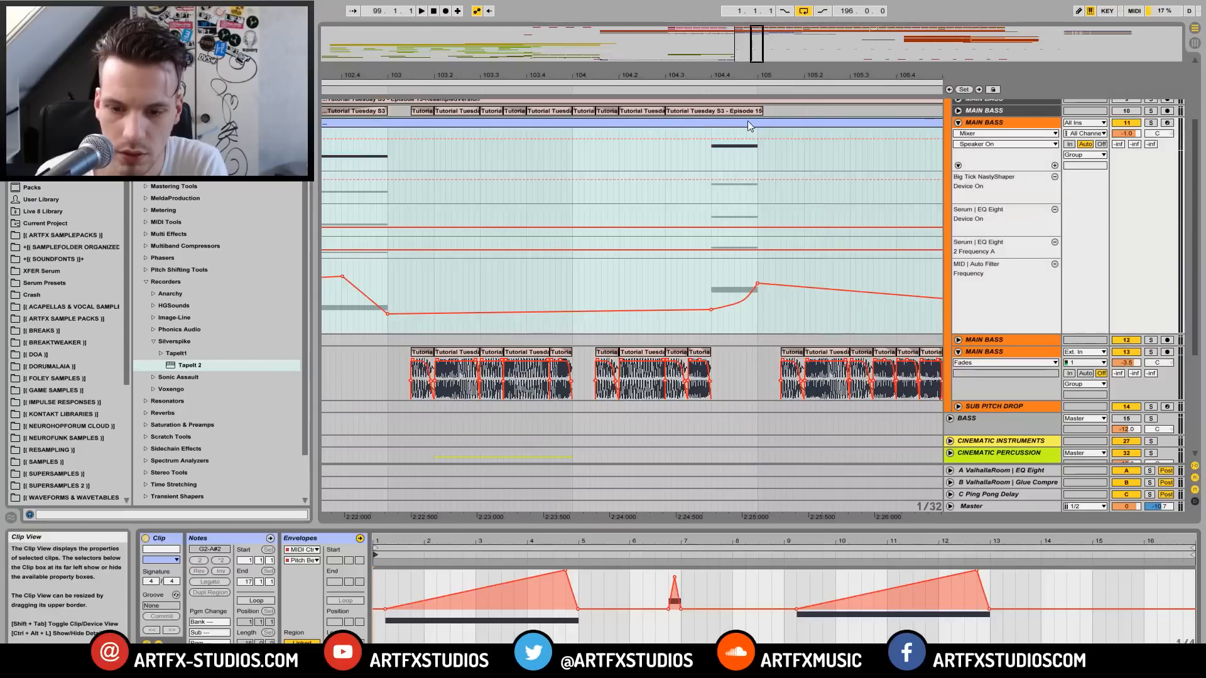
{"action": "left_click", "coordinate": [694, 575]}
{"action": "left_click_drag", "start_coordinate": [678, 537], "coordinate": [635, 578]}
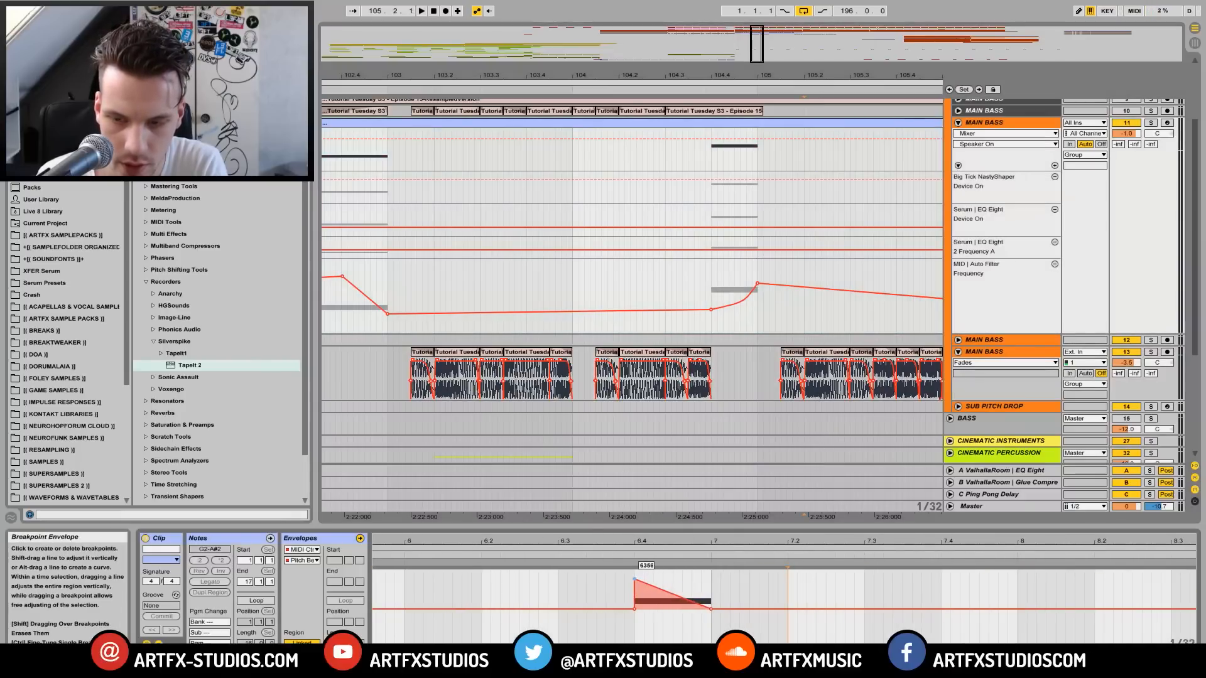
{"action": "left_click", "coordinate": [715, 151]}
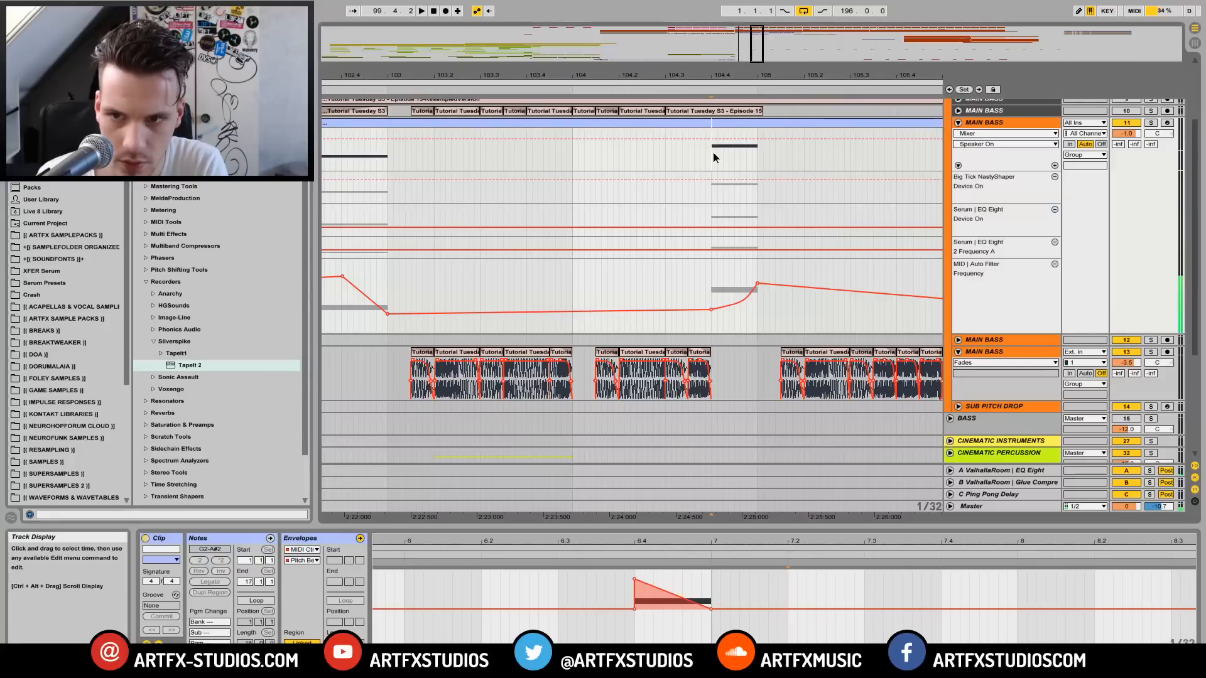
{"action": "key", "text": "space"}
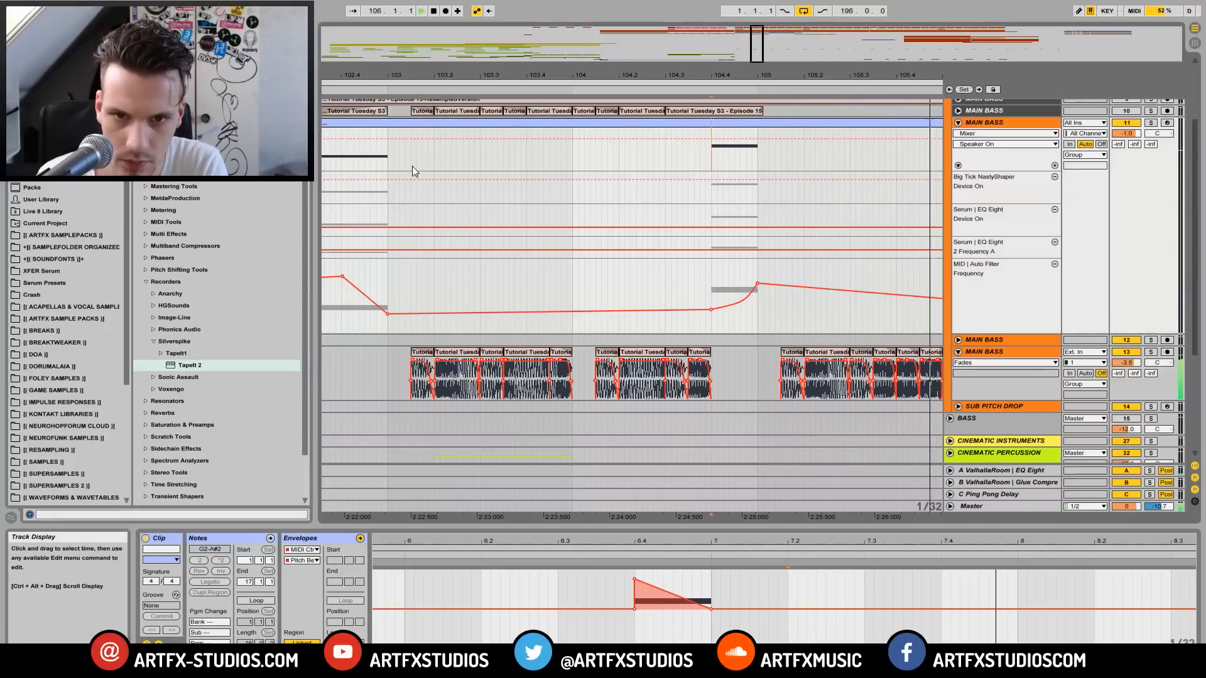
{"action": "key", "text": "space"}
Step: Play the arrangement from bar 97 through bar 106
{"action": "mouse_move", "coordinate": [410, 75]}
{"action": "left_mouse_down"}
{"action": "mouse_move", "coordinate": [409, 20]}
{"action": "mouse_move", "coordinate": [620, 70]}
{"action": "mouse_move", "coordinate": [686, 73]}
{"action": "left_mouse_up"}
{"action": "left_click", "coordinate": [520, 155]}
{"action": "left_click", "coordinate": [458, 151]}
{"action": "key", "text": "space"}
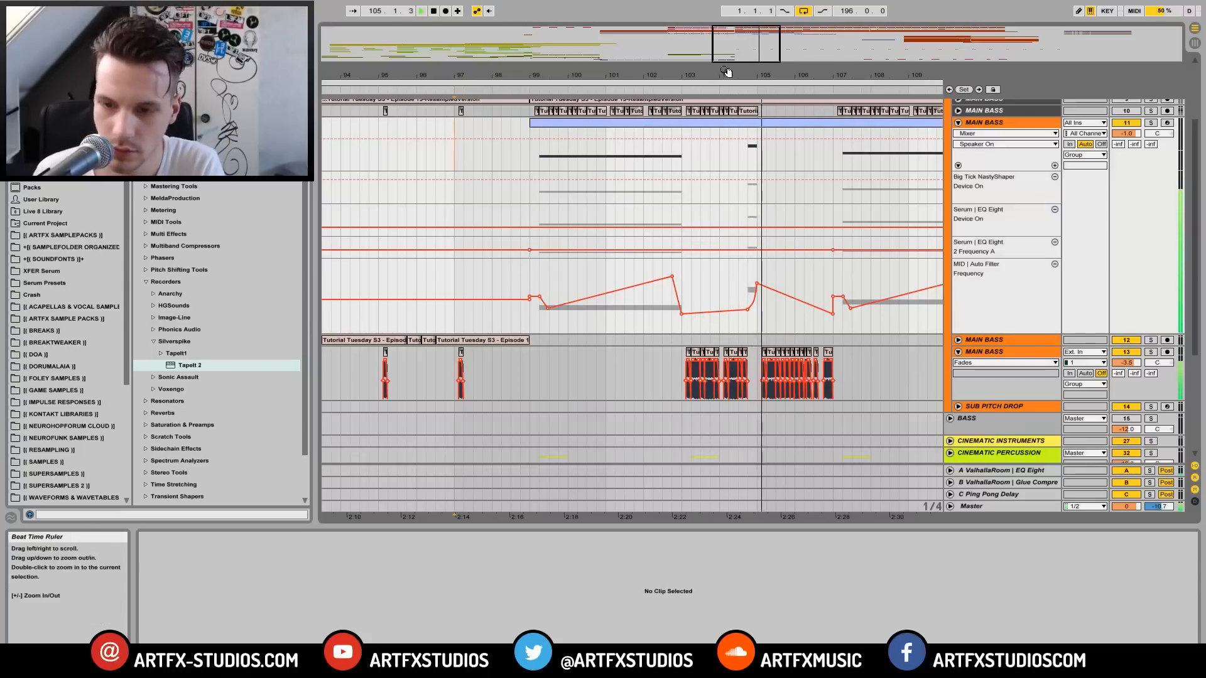
{"action": "left_click_drag", "start_coordinate": [721, 84], "coordinate": [608, 108]}
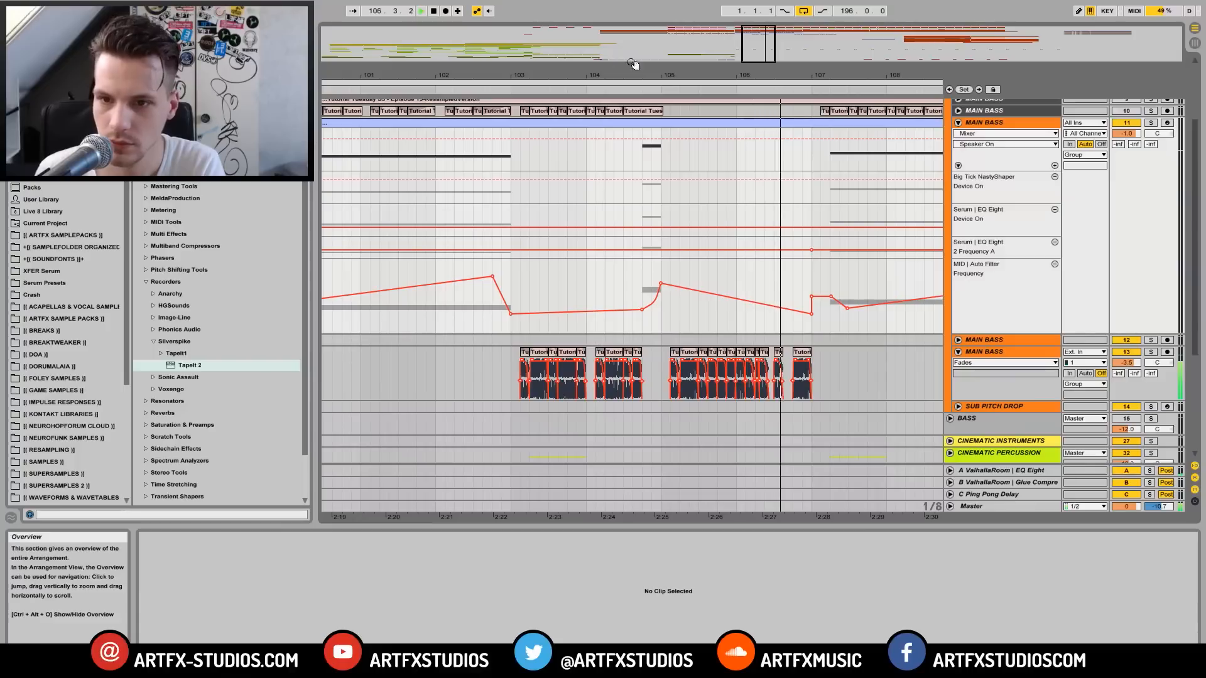
{"action": "key", "text": "space"}
Step: Lower the MIDI clip's short note at 6.4 to G2 and play from bar 103
{"action": "left_click", "coordinate": [694, 131]}
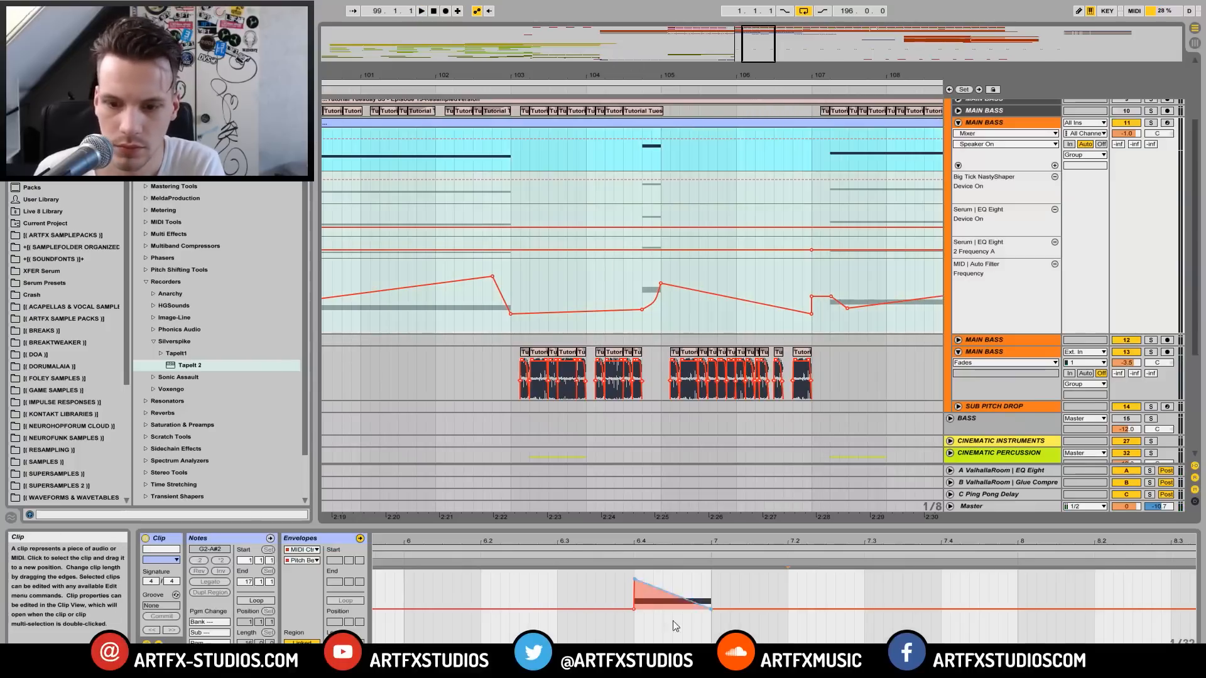
{"action": "left_click", "coordinate": [359, 538]}
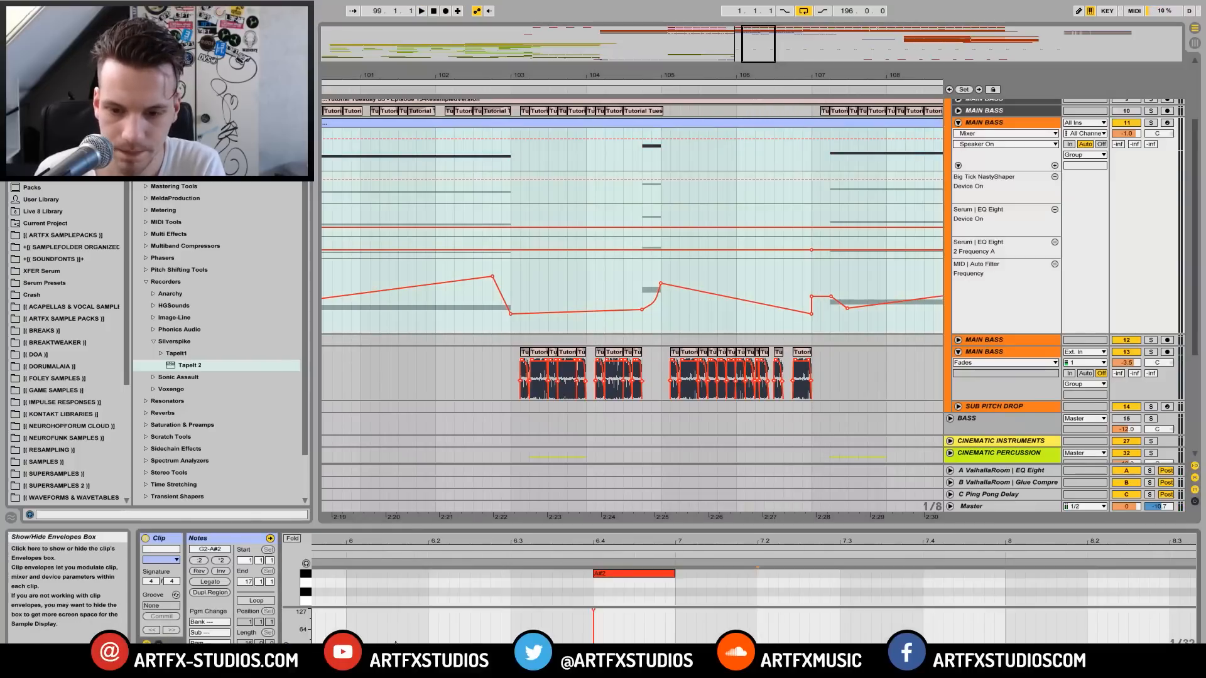
{"action": "left_click_drag", "start_coordinate": [622, 575], "coordinate": [622, 595]}
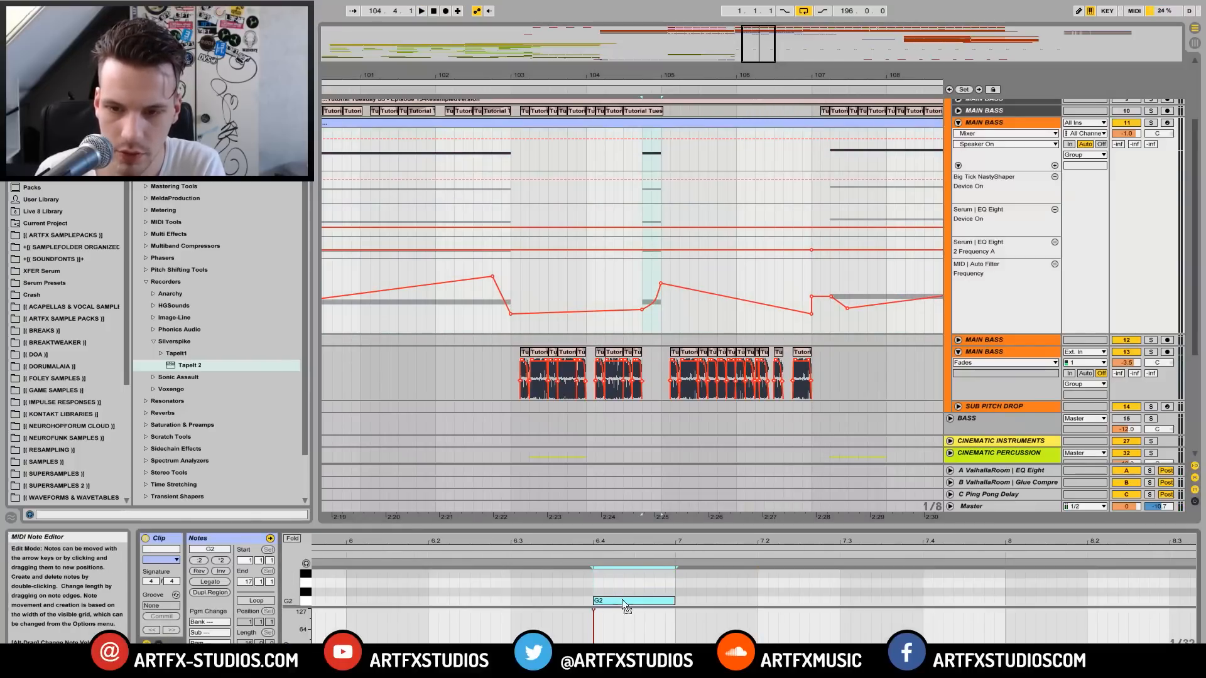
{"action": "left_click", "coordinate": [514, 155]}
{"action": "key", "text": "space"}
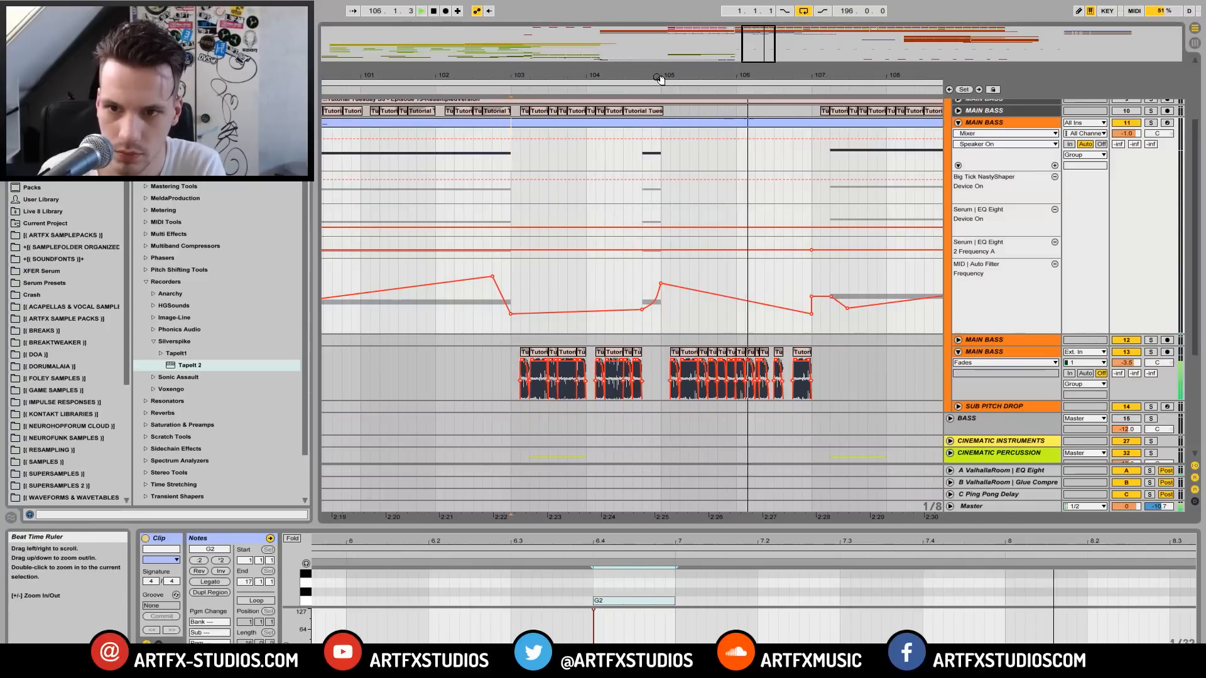
Step: Set the note at 6.4 to G#2, shift its pitch bend peak towards the note's end, and play it
{"action": "left_click_drag", "start_coordinate": [620, 602], "coordinate": [619, 594]}
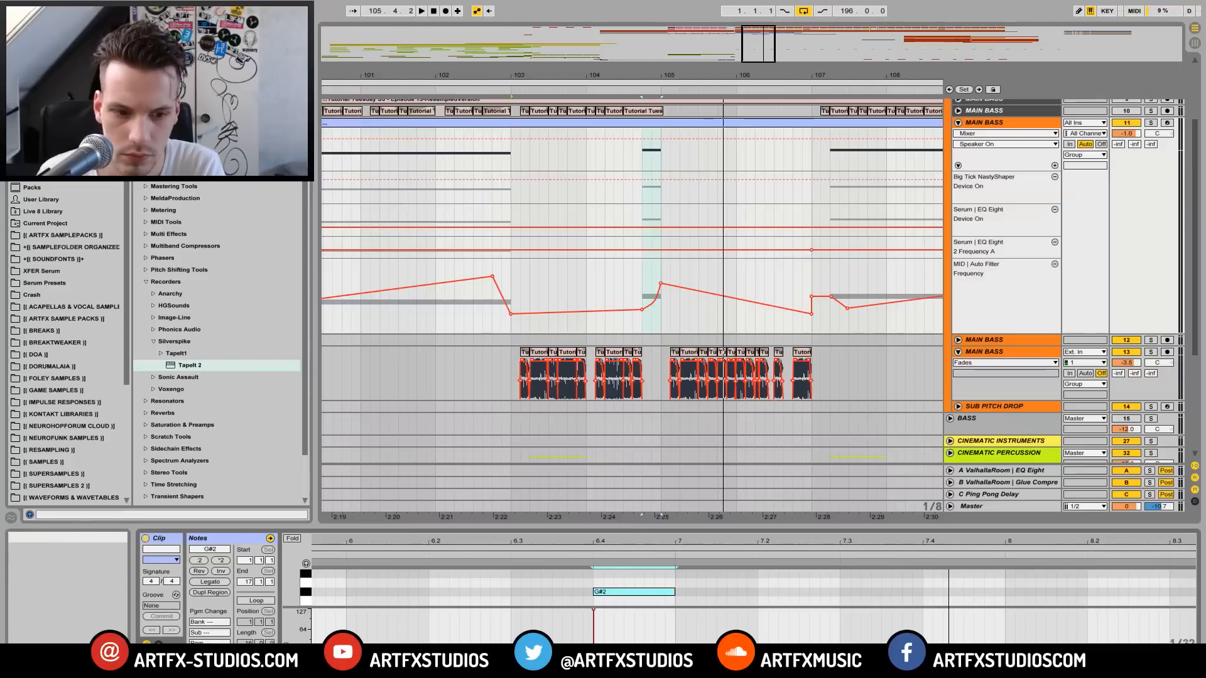
{"action": "left_click", "coordinate": [159, 644]}
{"action": "left_click_drag", "start_coordinate": [635, 579], "coordinate": [641, 579]}
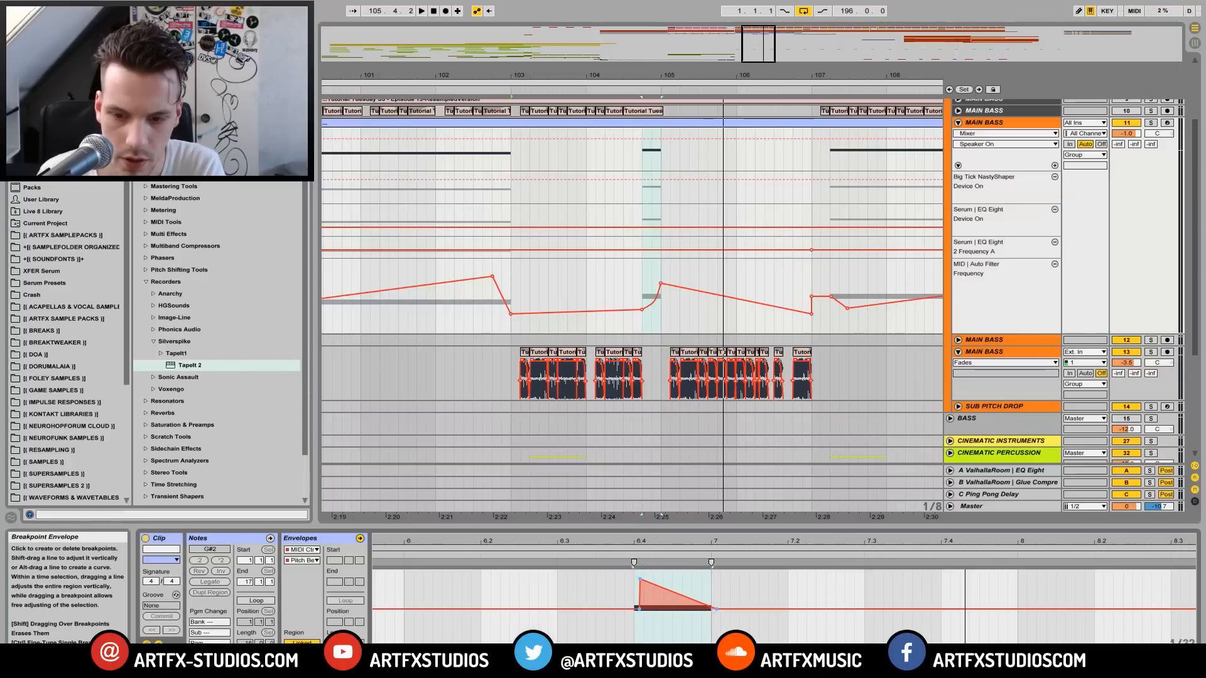
{"action": "left_click", "coordinate": [643, 576]}
{"action": "left_click_drag", "start_coordinate": [634, 579], "coordinate": [677, 580]}
{"action": "key", "text": "space"}
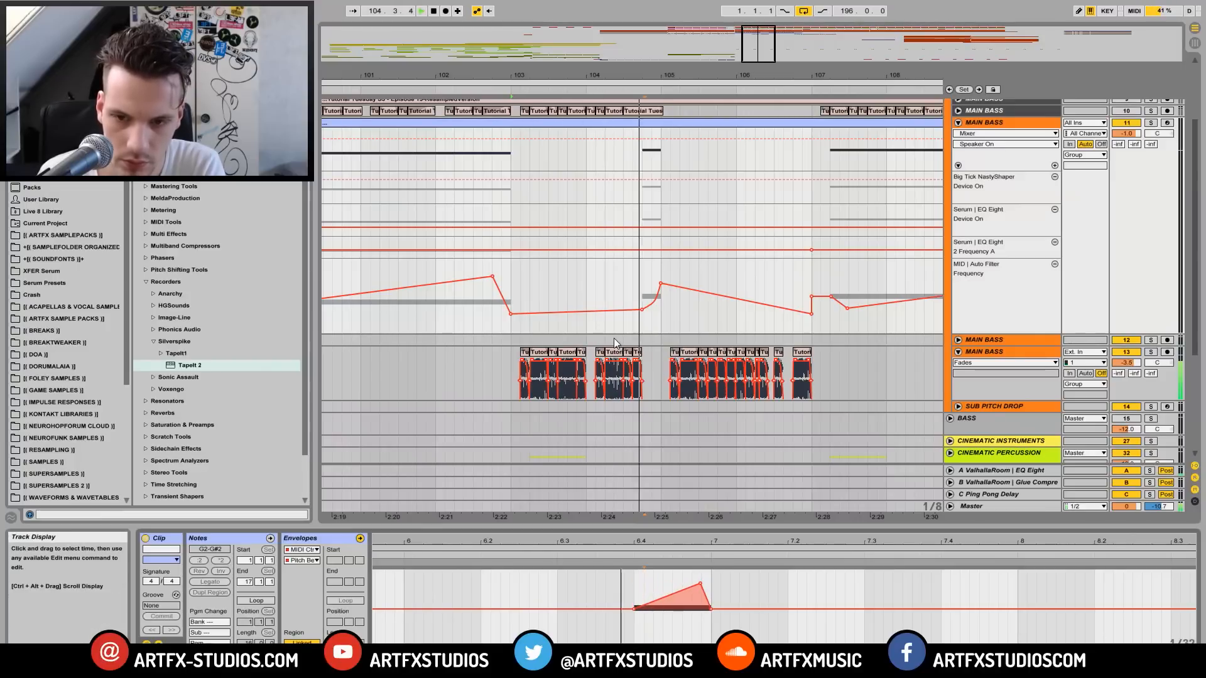
{"action": "key", "text": "space"}
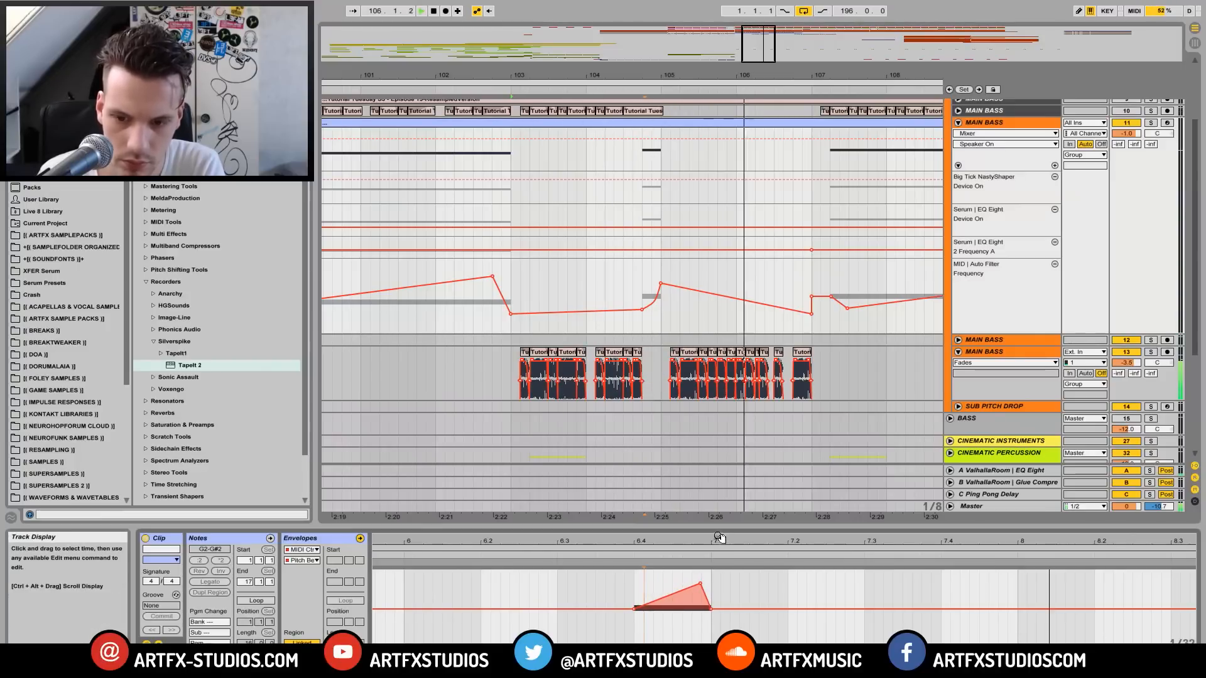
Step: Try pitch bend dips of -8192 and -3604 on the note at 6.4, and settle on a slight upward bend at its end
{"action": "left_click_drag", "start_coordinate": [701, 585], "coordinate": [711, 599]}
{"action": "key", "text": "space"}
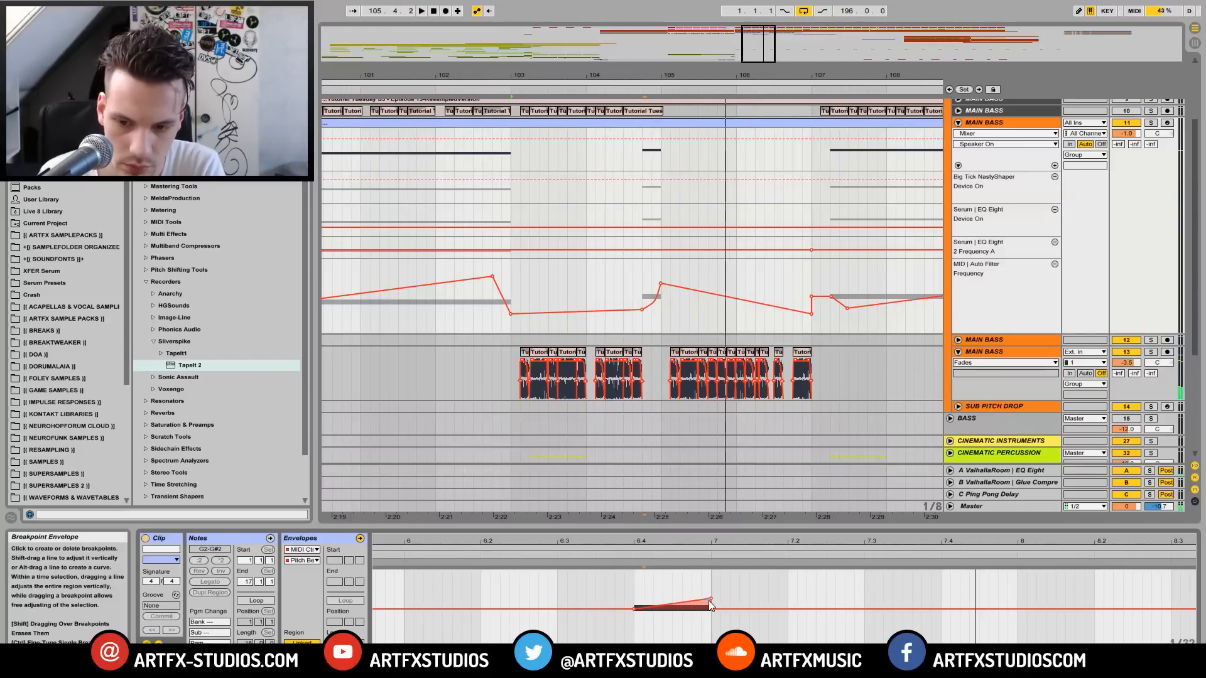
{"action": "left_click_drag", "start_coordinate": [712, 600], "coordinate": [671, 650]}
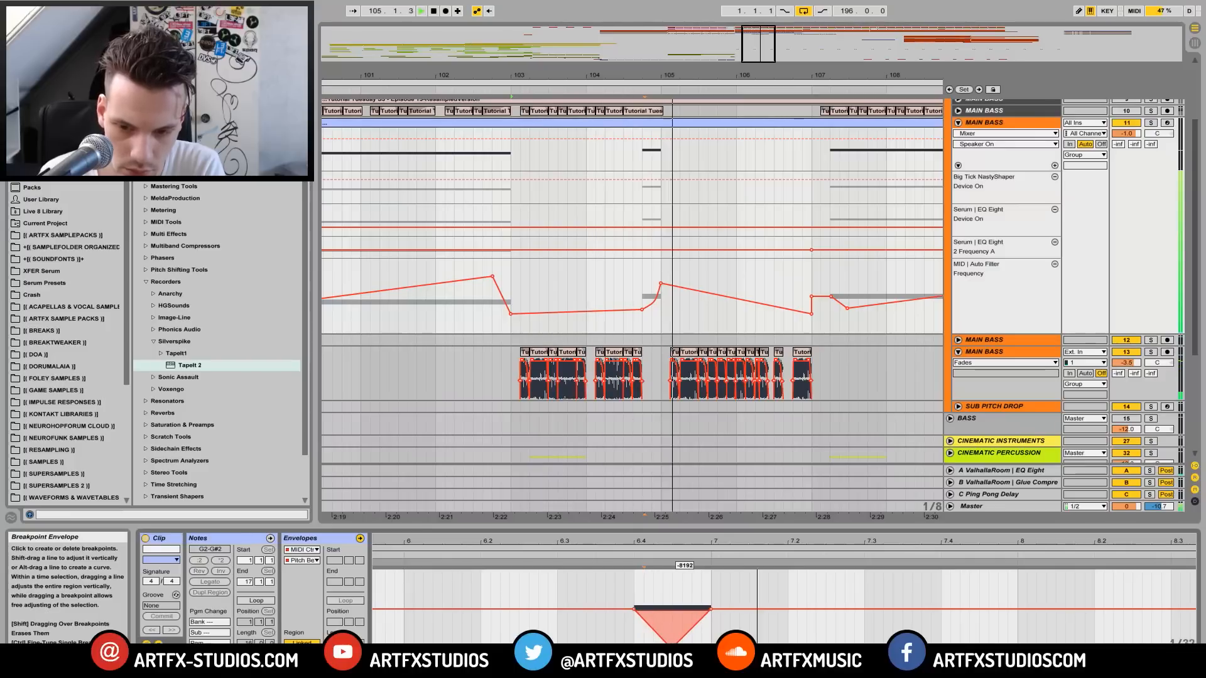
{"action": "left_click_drag", "start_coordinate": [671, 649], "coordinate": [711, 626]}
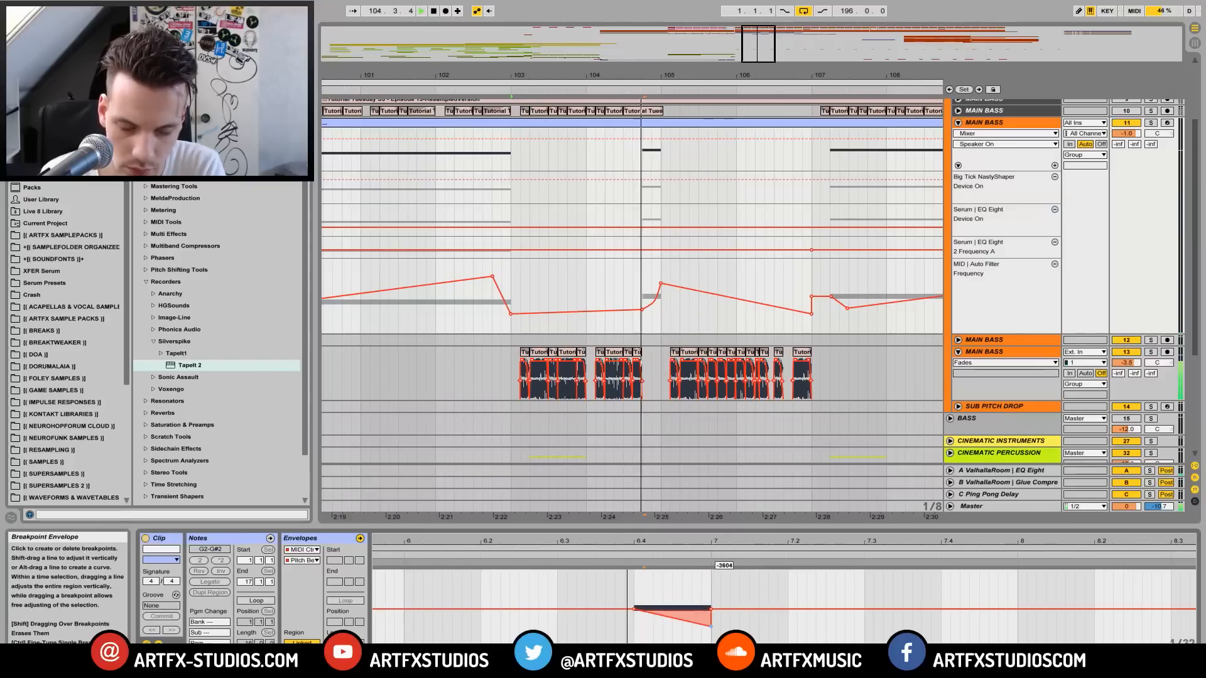
{"action": "left_click_drag", "start_coordinate": [711, 626], "coordinate": [710, 602]}
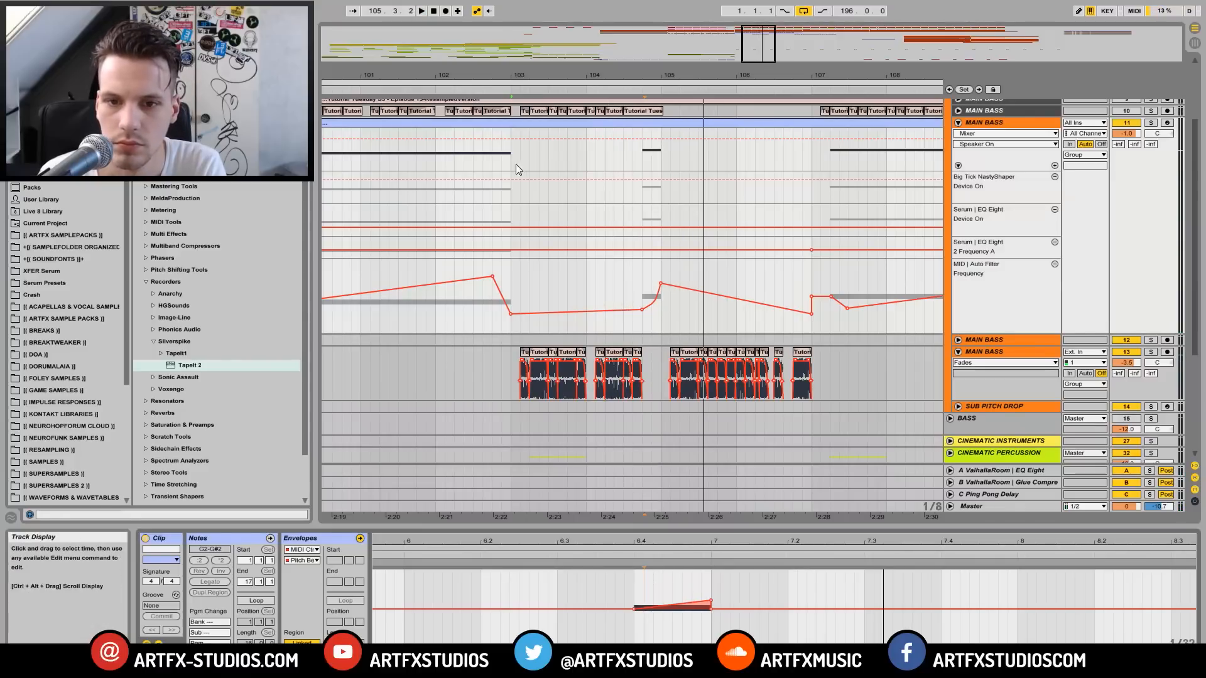
Step: Add an Auto Filter frequency peak midway through the 104.4 note, lower the breakpoint at bar 105 to 169 Hz, and play it
{"action": "left_click_drag", "start_coordinate": [654, 77], "coordinate": [625, 416]}
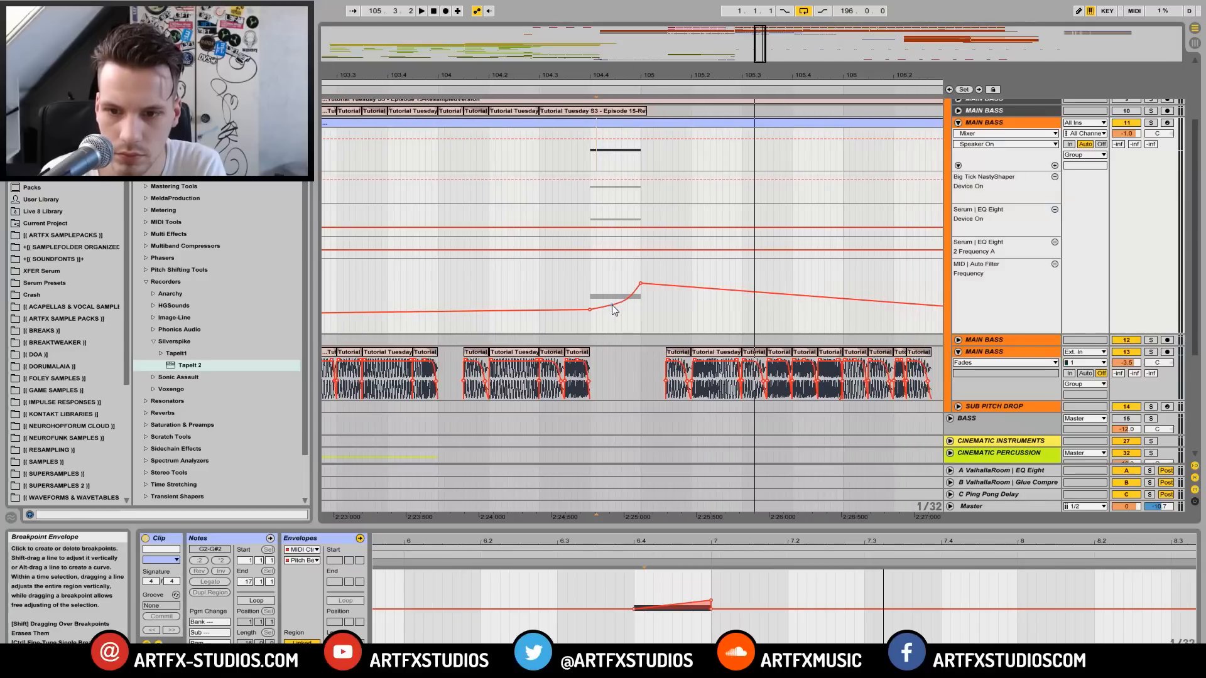
{"action": "left_click_drag", "start_coordinate": [611, 304], "coordinate": [608, 271]}
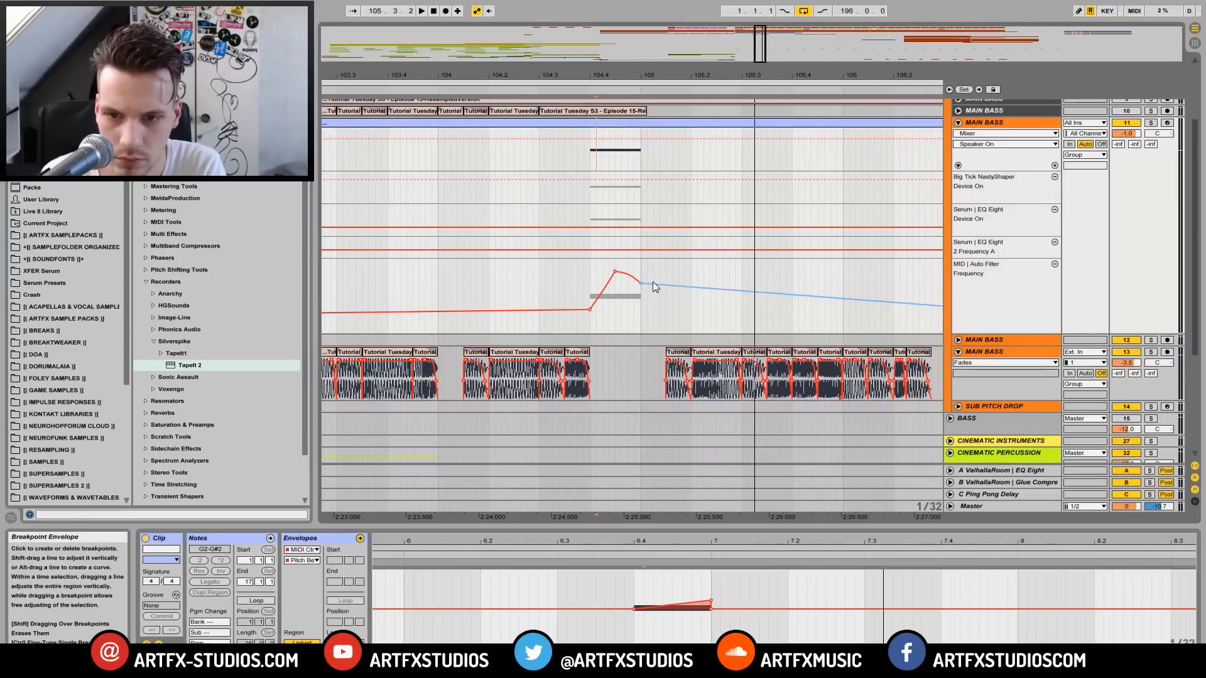
{"action": "left_click_drag", "start_coordinate": [642, 284], "coordinate": [641, 313]}
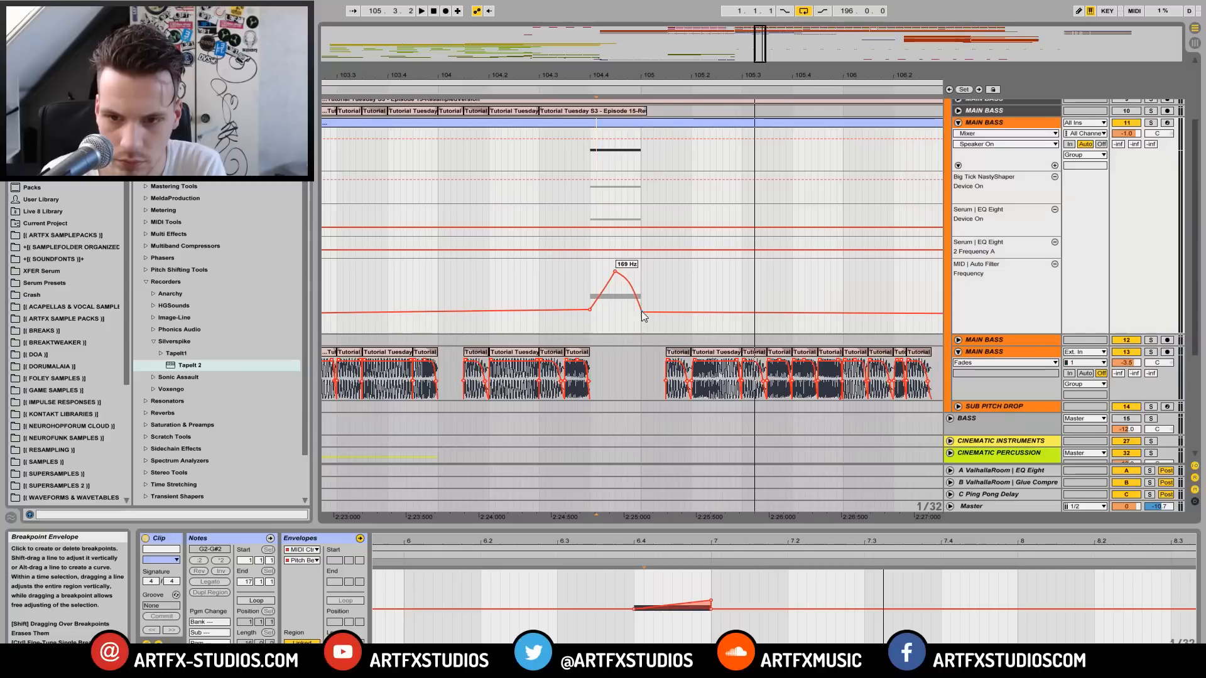
{"action": "key", "text": "space"}
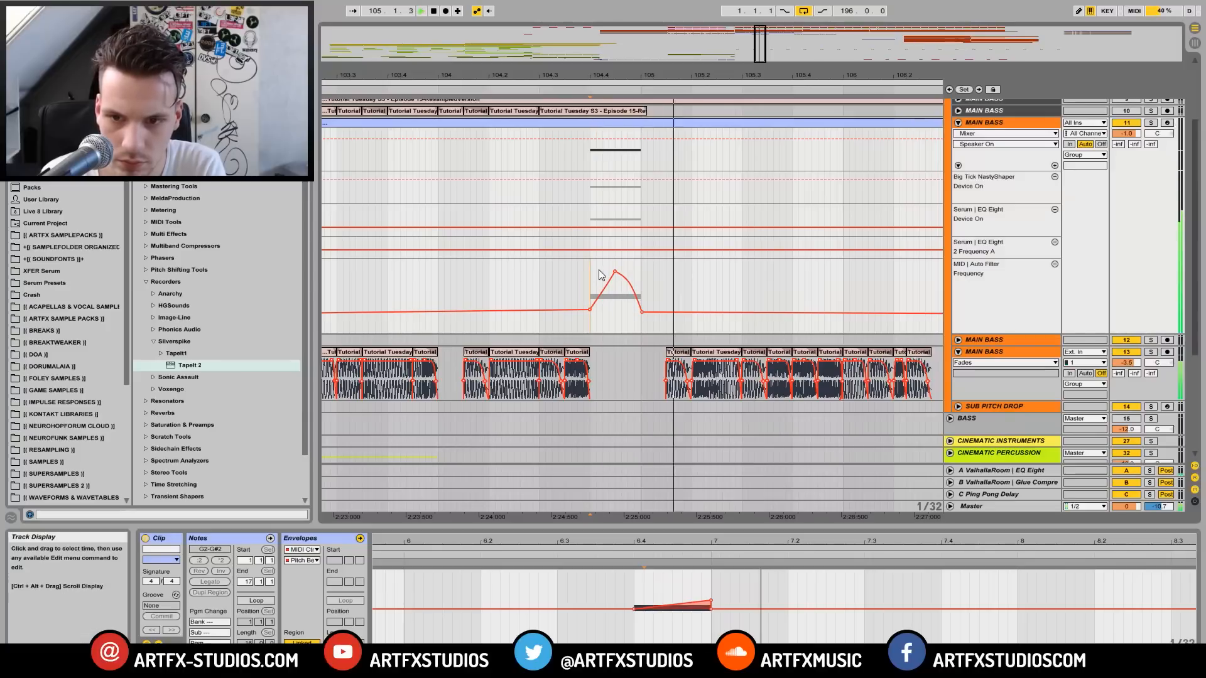
Step: Try lowering the filter frequency peak on the 104.4 note to 1.73 kHz and replay it repeatedly
{"action": "left_click_drag", "start_coordinate": [613, 286], "coordinate": [609, 286]}
{"action": "key", "text": "space"}
{"action": "key", "text": "space"}
{"action": "key", "text": "space"}
{"action": "key", "text": "space"}
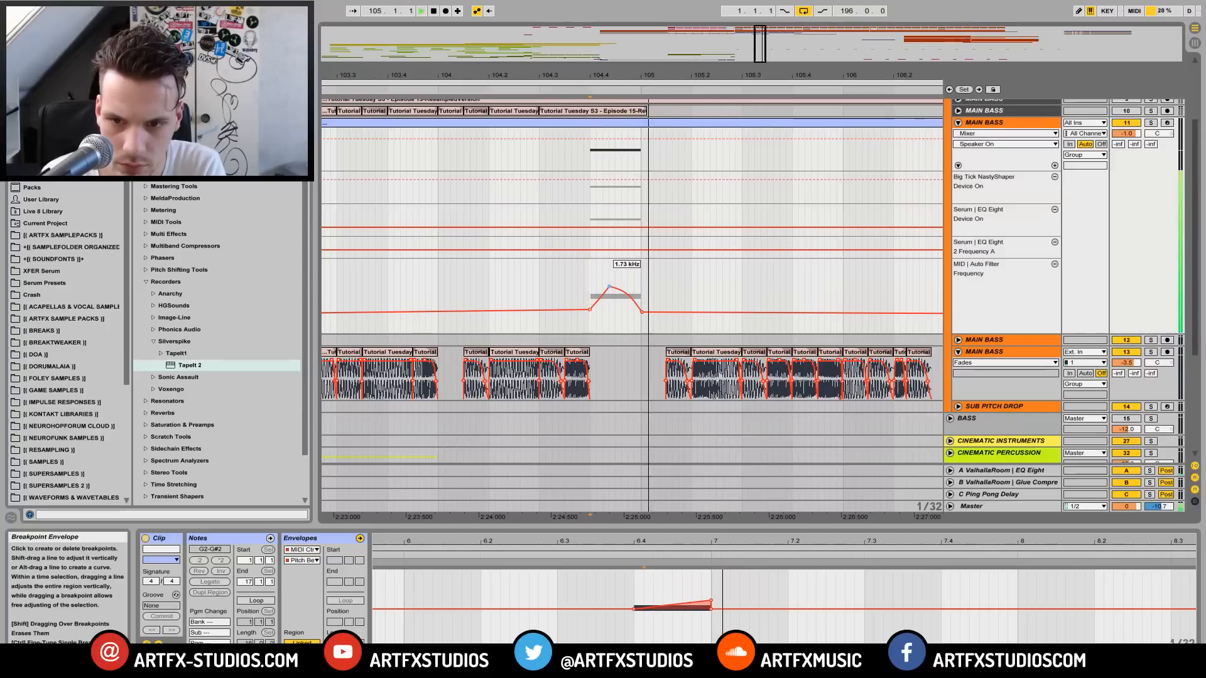
{"action": "key", "text": "space"}
{"action": "key", "text": "space"}
Step: Raise the filter frequency peak on the 104.4 note to near maximum, lift the breakpoint at bar 105, and replay from 104.4
{"action": "mouse_move", "coordinate": [611, 289]}
{"action": "left_mouse_down"}
{"action": "mouse_move", "coordinate": [612, 261]}
{"action": "mouse_move", "coordinate": [618, 273]}
{"action": "left_mouse_up"}
{"action": "key", "text": "space"}
{"action": "key", "text": "space"}
{"action": "key", "text": "space"}
{"action": "left_click", "coordinate": [628, 280]}
{"action": "left_click", "coordinate": [590, 277]}
{"action": "key", "text": "space"}
{"action": "key", "text": "space"}
{"action": "key", "text": "space"}
Step: Play the arrangement from just before bar 103 to bar 111
{"action": "left_click_drag", "start_coordinate": [494, 75], "coordinate": [494, 26]}
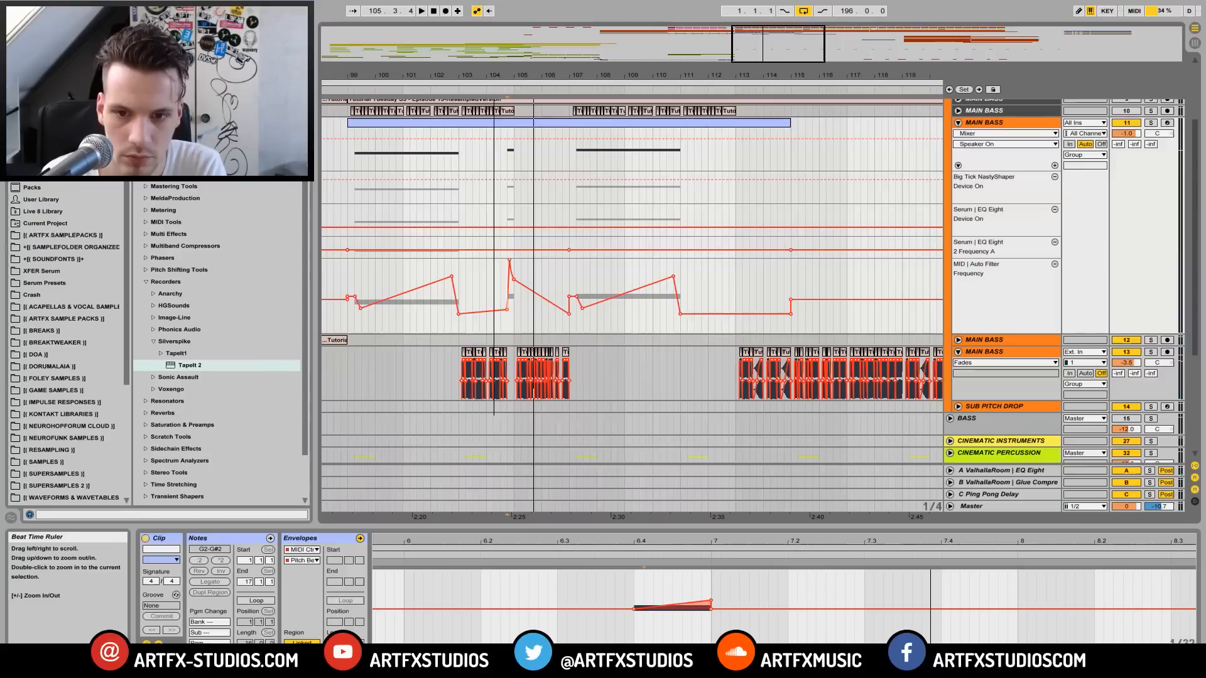
{"action": "left_click", "coordinate": [453, 269]}
{"action": "key", "text": "space"}
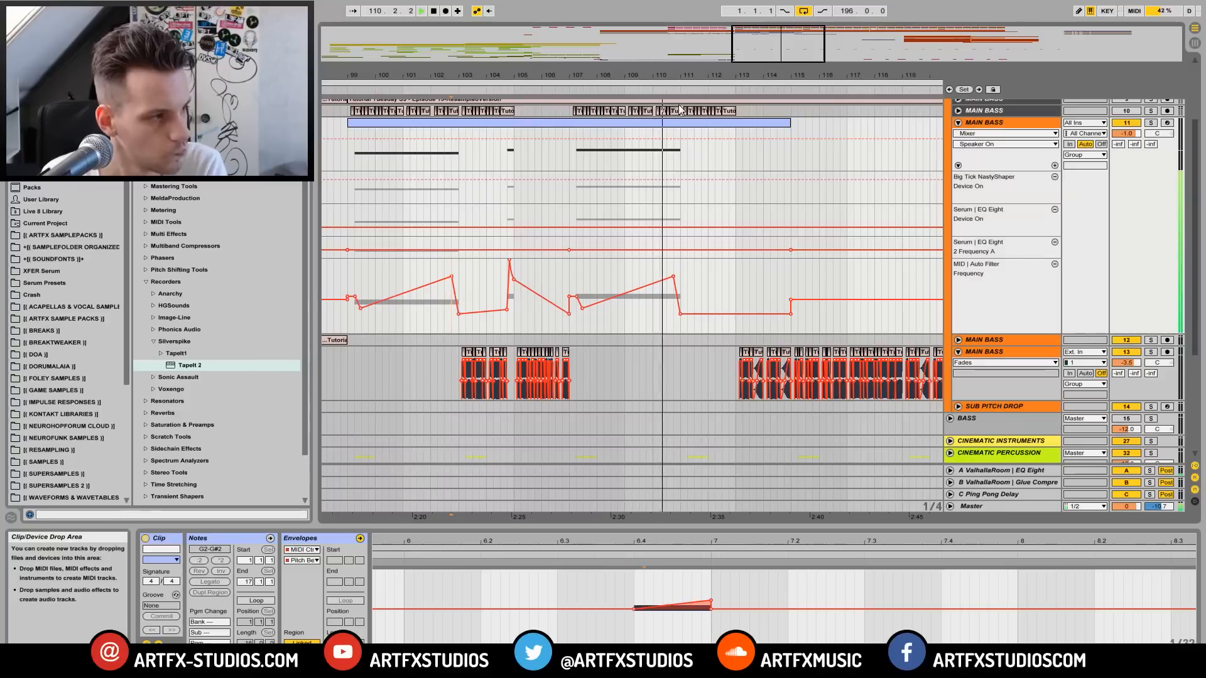
{"action": "key", "text": "space"}
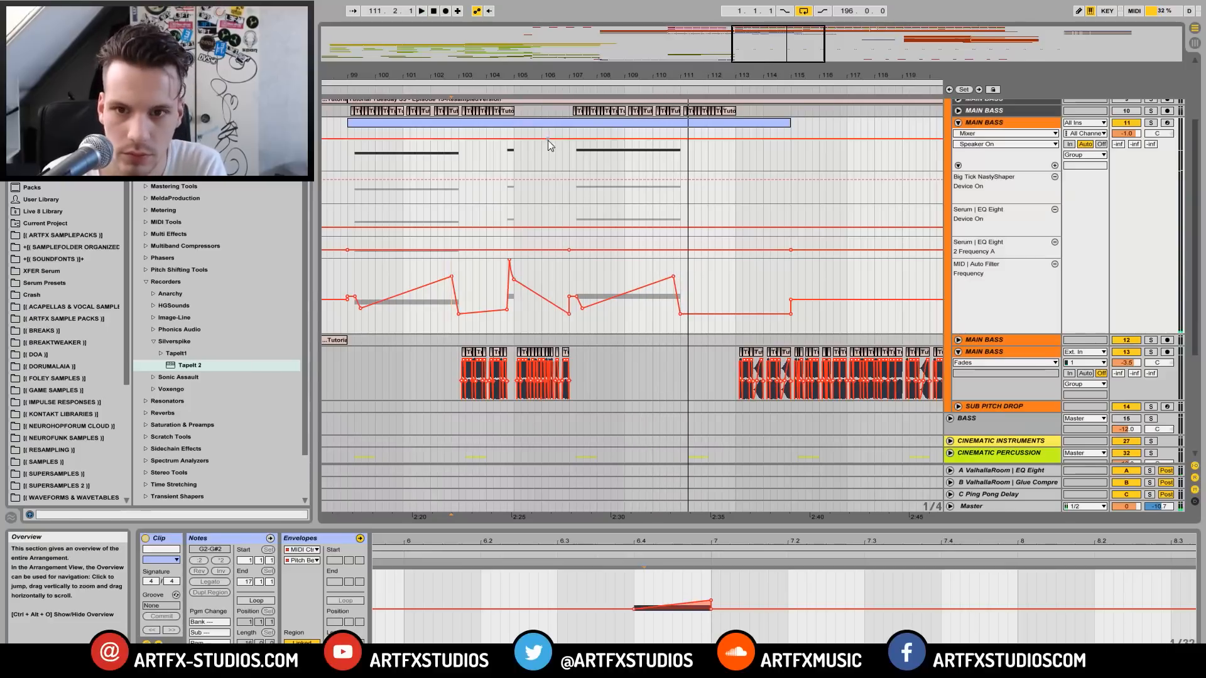
Step: Replay the section from bar 99 and examine the resampled chops in bars 105–106
{"action": "mouse_move", "coordinate": [510, 75]}
{"action": "left_mouse_down"}
{"action": "mouse_move", "coordinate": [510, 104]}
{"action": "mouse_move", "coordinate": [510, 59]}
{"action": "left_mouse_up"}
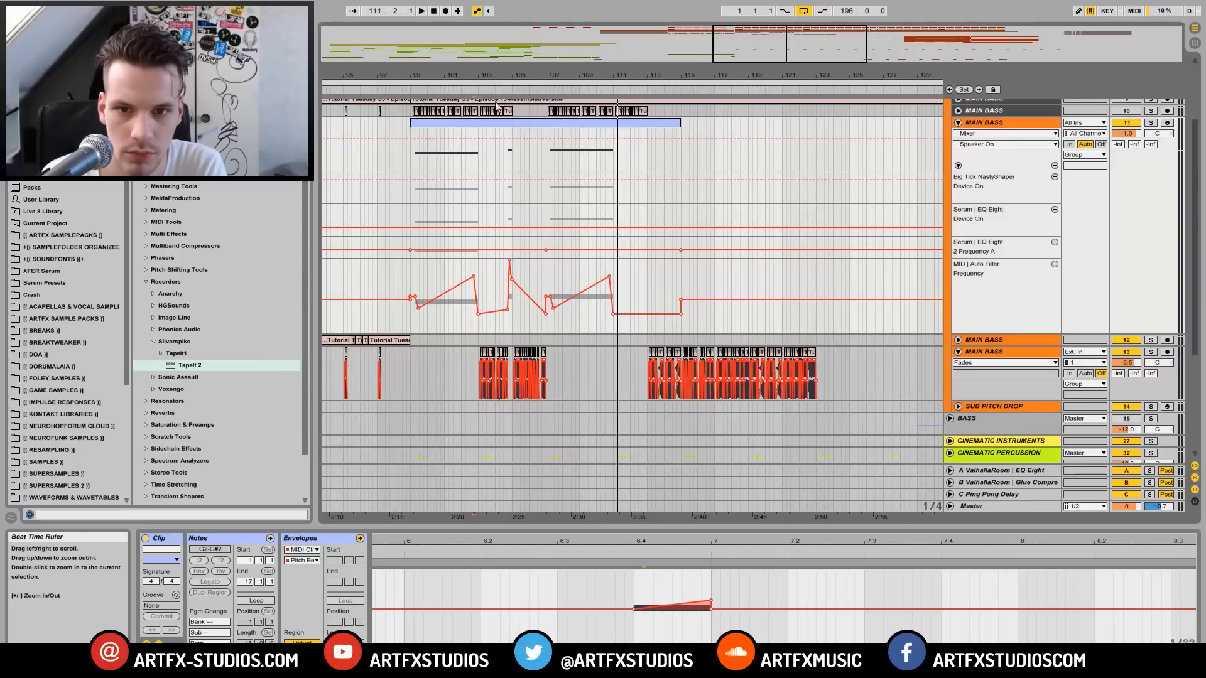
{"action": "left_click", "coordinate": [412, 153]}
{"action": "key", "text": "space"}
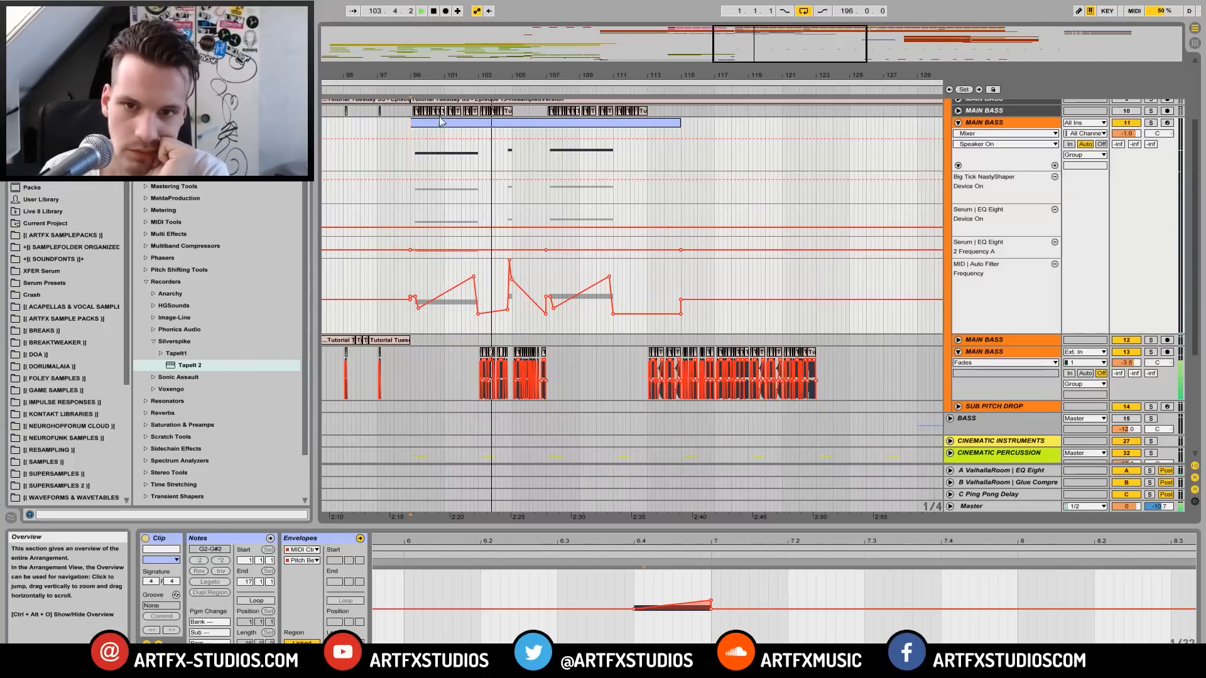
{"action": "left_click_drag", "start_coordinate": [486, 75], "coordinate": [429, 86]}
{"action": "left_click_drag", "start_coordinate": [511, 75], "coordinate": [664, 136]}
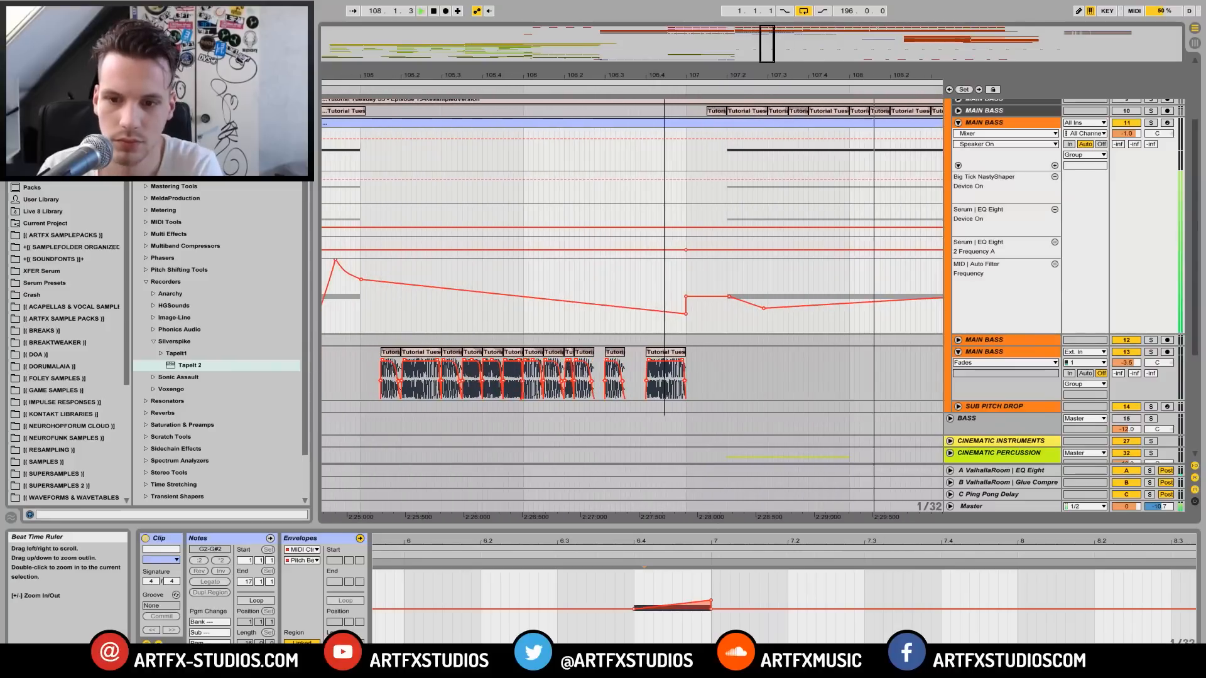
{"action": "key", "text": "space"}
Step: Play the resampled chops from bar 106
{"action": "left_click", "coordinate": [529, 380]}
{"action": "left_click", "coordinate": [525, 321]}
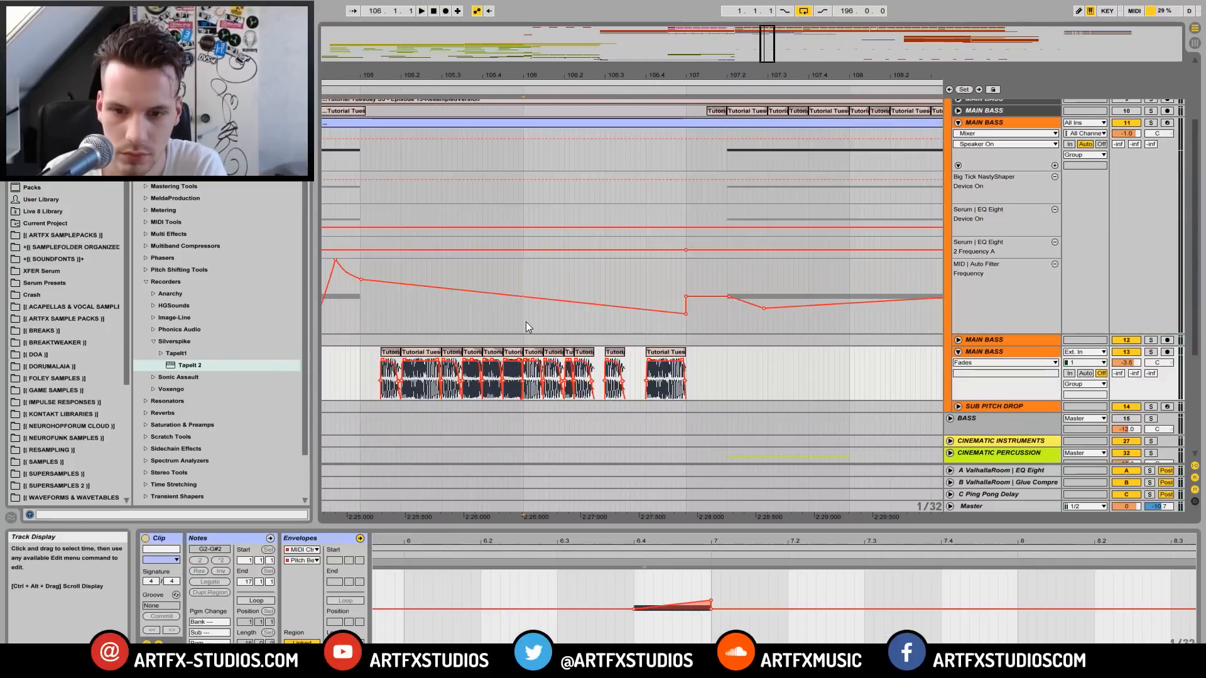
{"action": "key", "text": "space"}
{"action": "key", "text": "space"}
Step: Copy the long faded-in chop from bar 113 of the resampled MAIN BASS track to 102.3.3
{"action": "left_click_drag", "start_coordinate": [607, 75], "coordinate": [564, 58]}
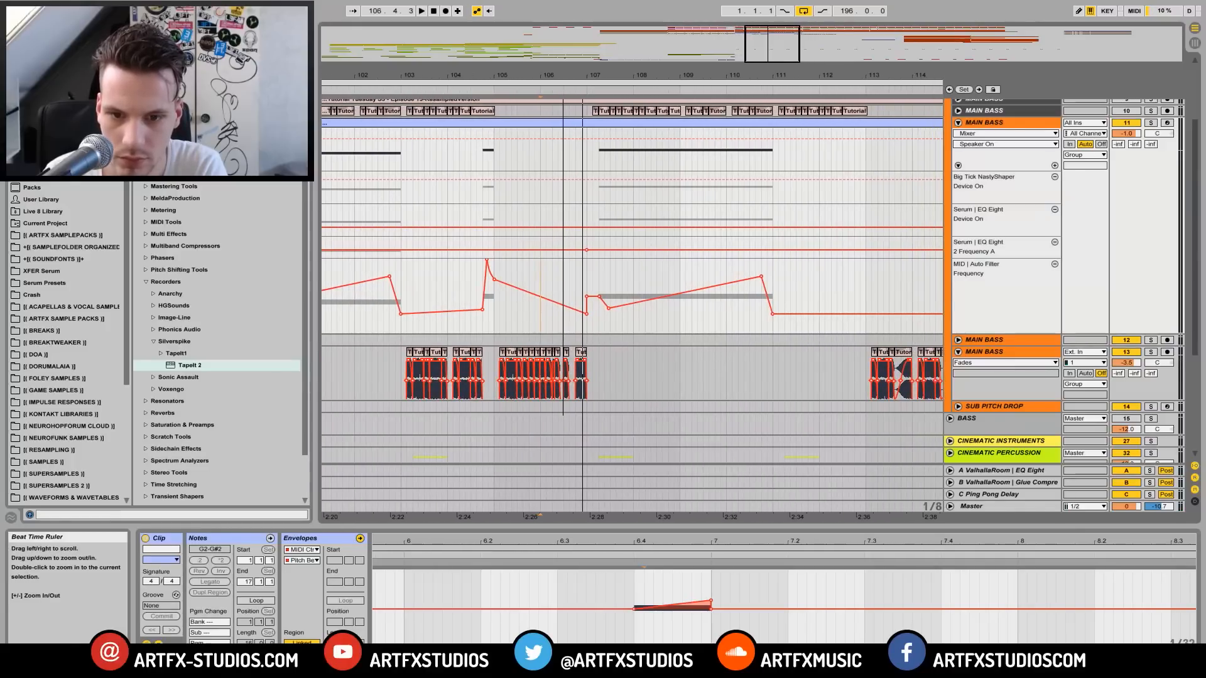
{"action": "left_click", "coordinate": [906, 358]}
{"action": "left_click_drag", "start_coordinate": [906, 358], "coordinate": [387, 370]}
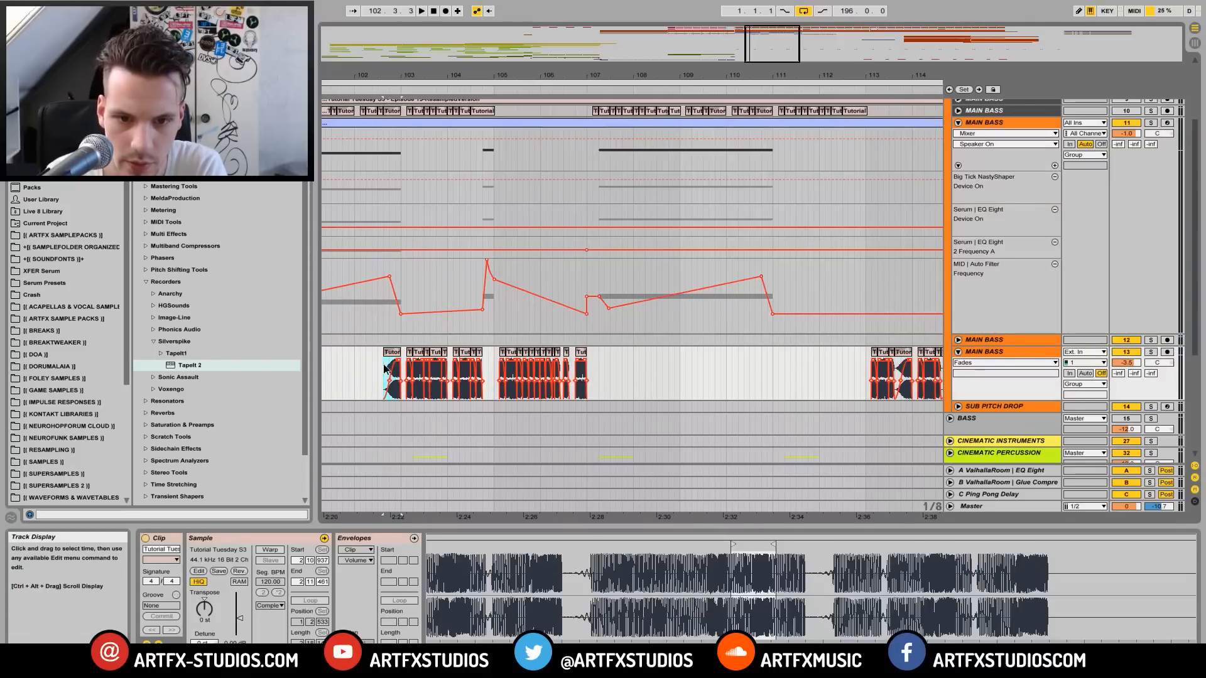
Step: Play the phrase around bars 102 to 104 and audition the chops on the resampled MAIN BASS track from bar 103
{"action": "left_click_drag", "start_coordinate": [404, 77], "coordinate": [441, 77]}
{"action": "key", "text": "space"}
{"action": "key", "text": "space"}
{"action": "key", "text": "space"}
{"action": "mouse_move", "coordinate": [544, 78]}
{"action": "left_mouse_down"}
{"action": "mouse_move", "coordinate": [544, 45]}
{"action": "mouse_move", "coordinate": [545, 88]}
{"action": "left_mouse_up"}
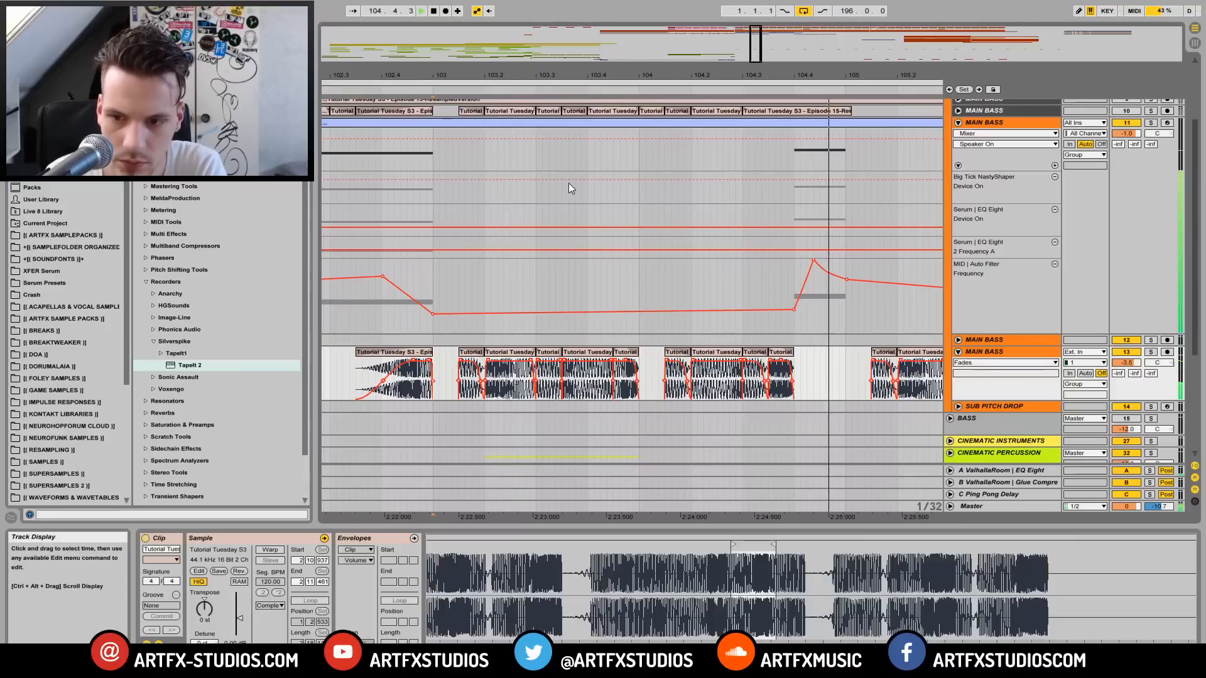
{"action": "left_click", "coordinate": [698, 353]}
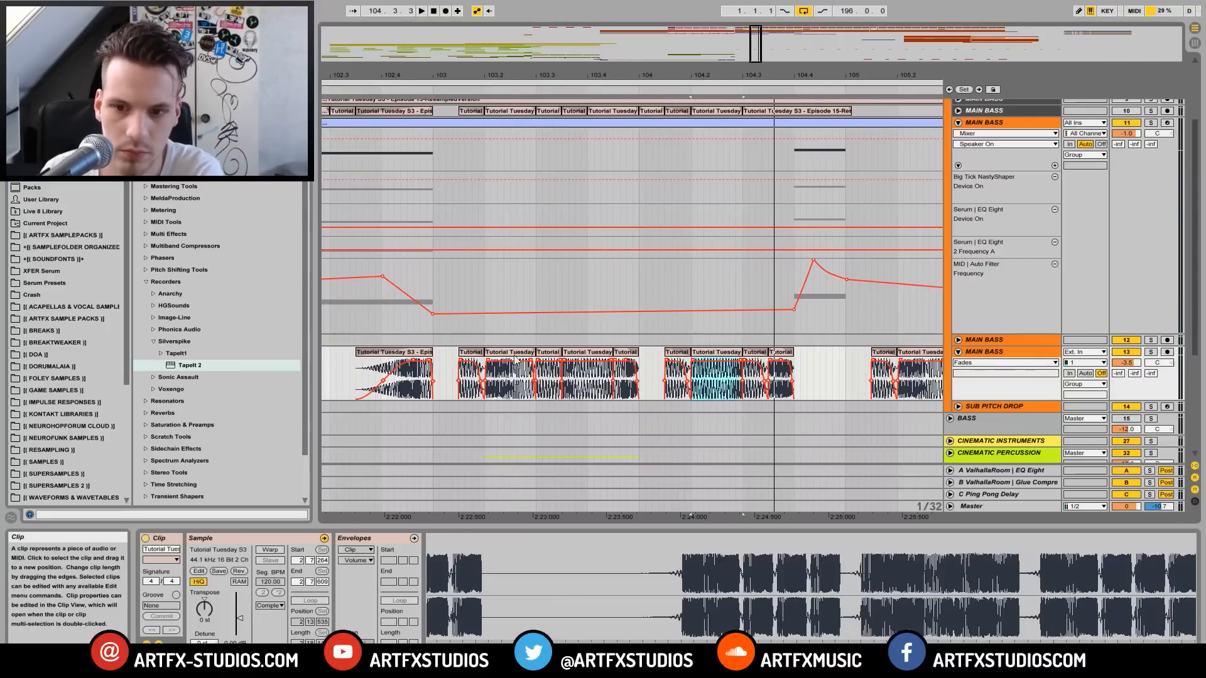
{"action": "left_click", "coordinate": [436, 364]}
{"action": "key", "text": "space"}
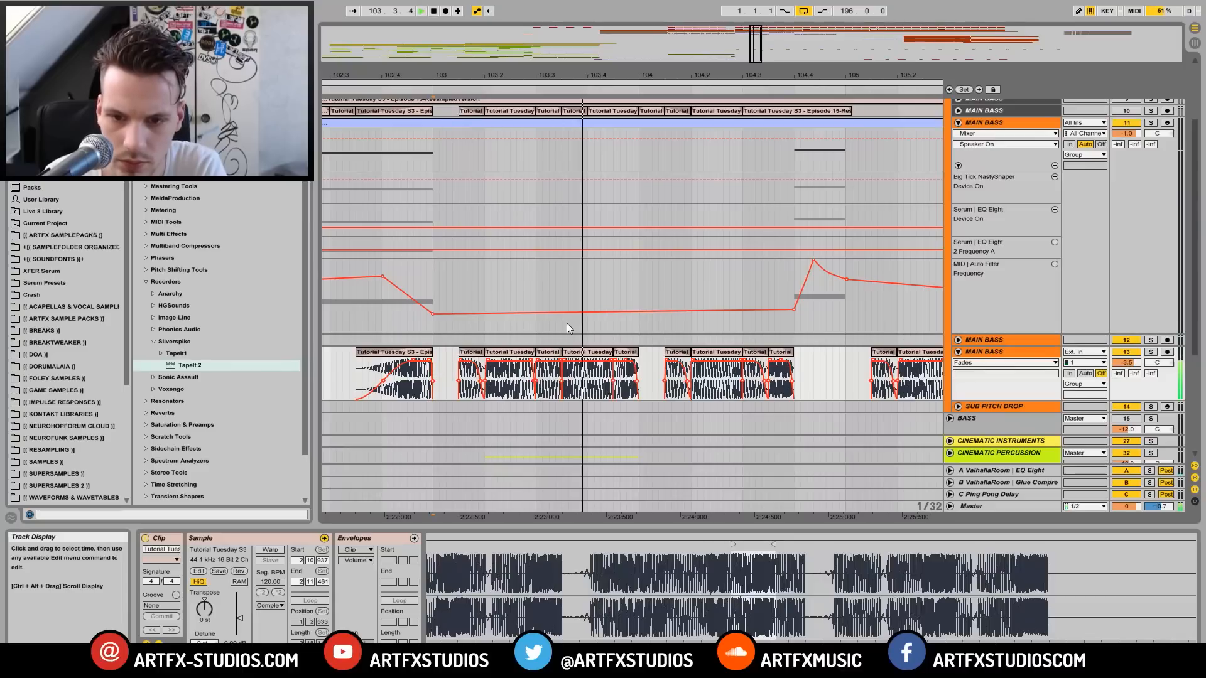
Step: Try a full-length copy of the faded-in chop at 104.2.1 on the resampled MAIN BASS track and play it in context
{"action": "left_click_drag", "start_coordinate": [398, 352], "coordinate": [732, 357]}
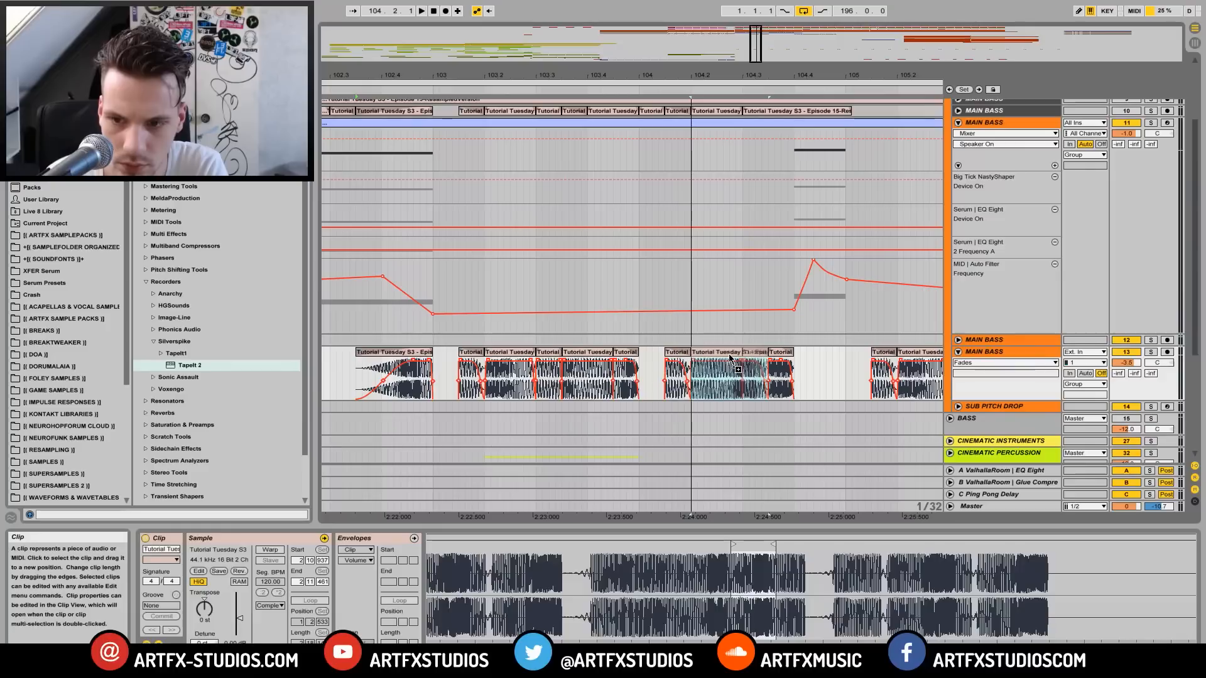
{"action": "left_click", "coordinate": [331, 366]}
{"action": "key", "text": "space"}
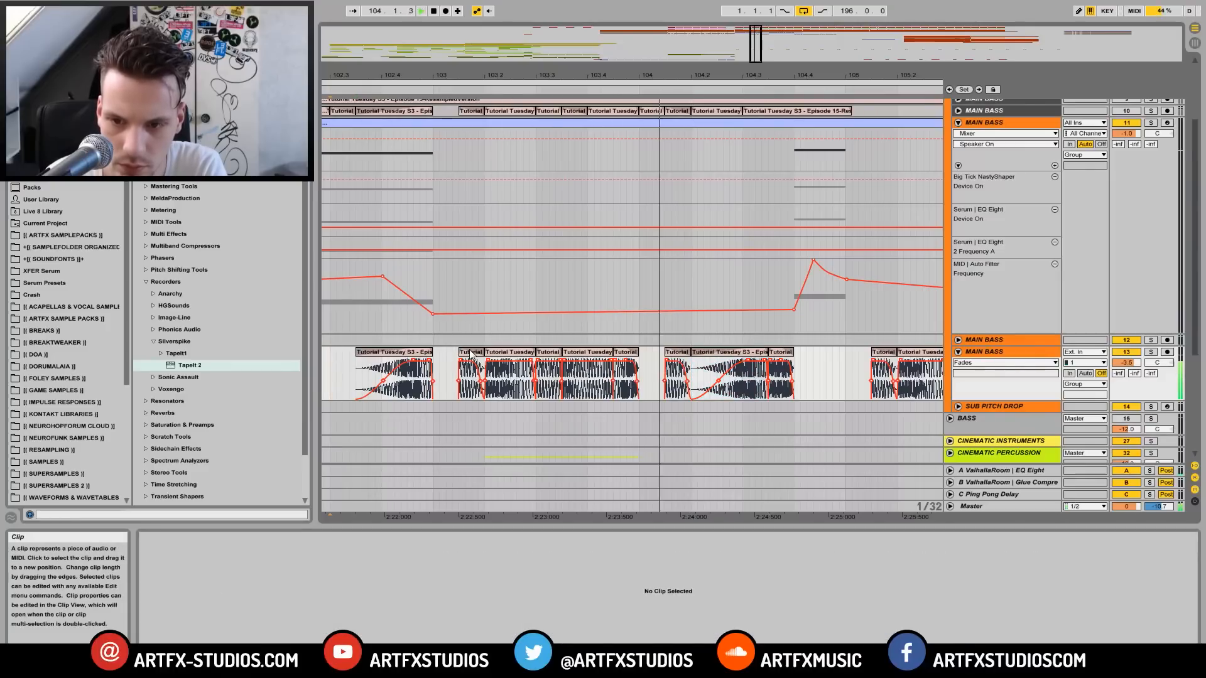
{"action": "key", "text": "space"}
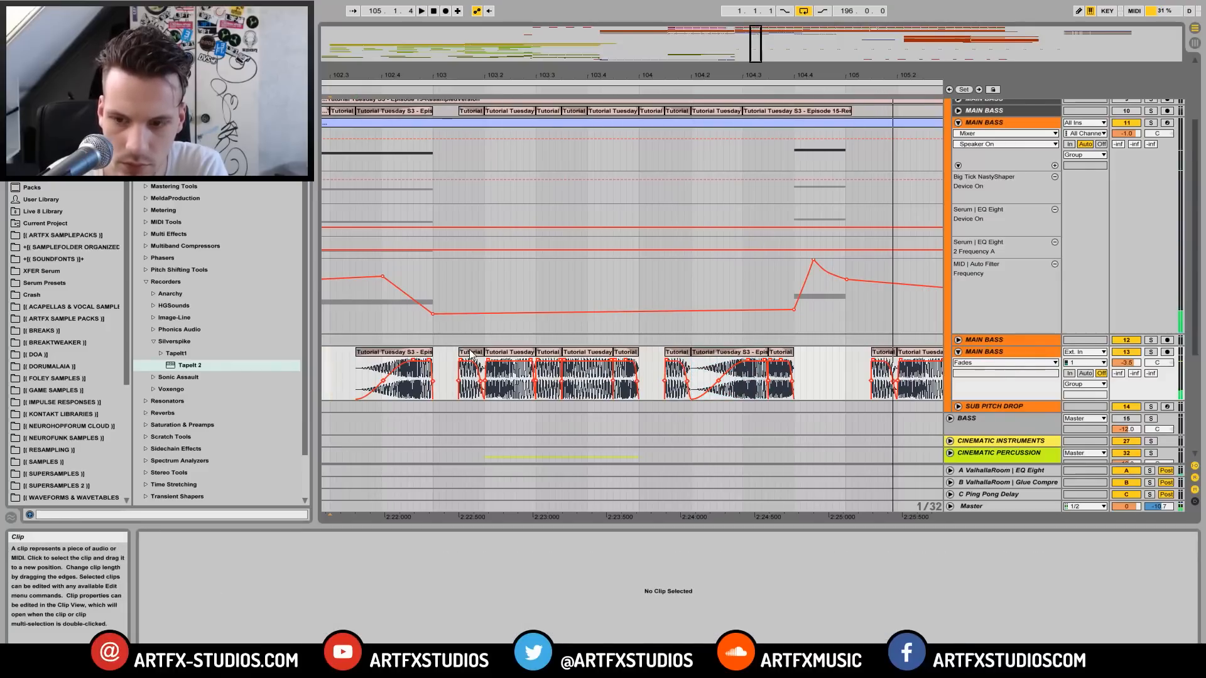
{"action": "key", "text": "ctrl+z"}
Step: Copy only the part of the faded-in chop from 102.4.1 to bar 103 onto 104.2.1, with a fade-in, and play it
{"action": "left_click", "coordinate": [383, 364]}
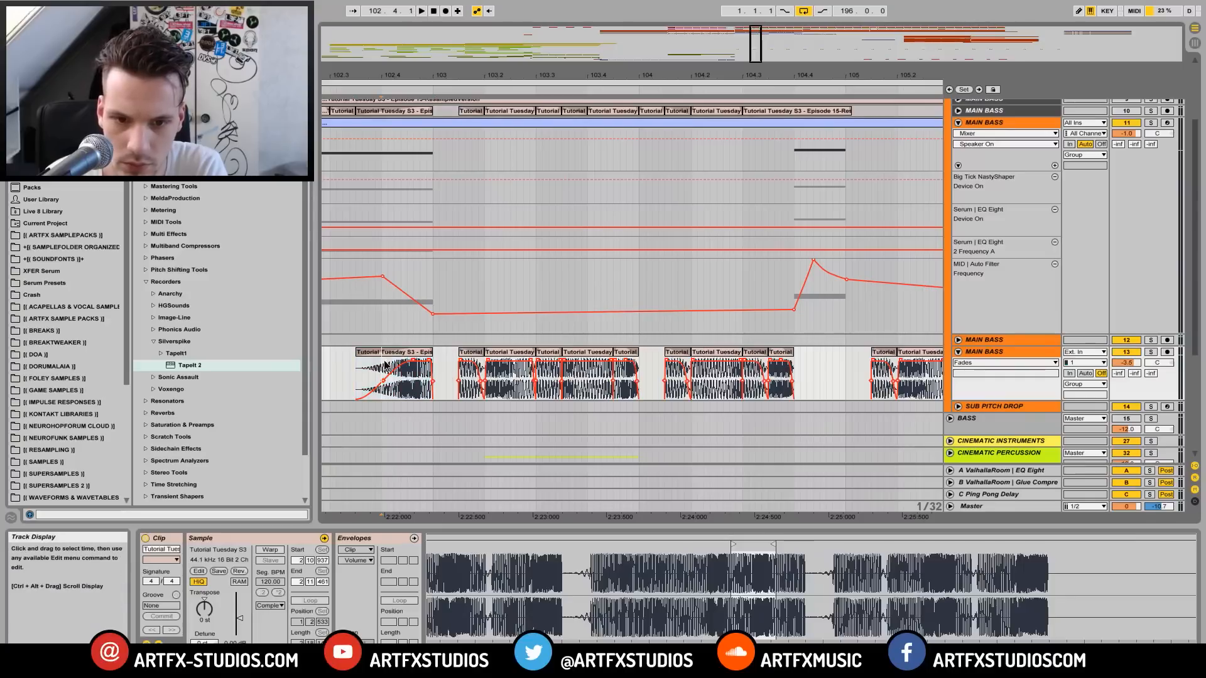
{"action": "left_click_drag", "start_coordinate": [405, 352], "coordinate": [719, 371]}
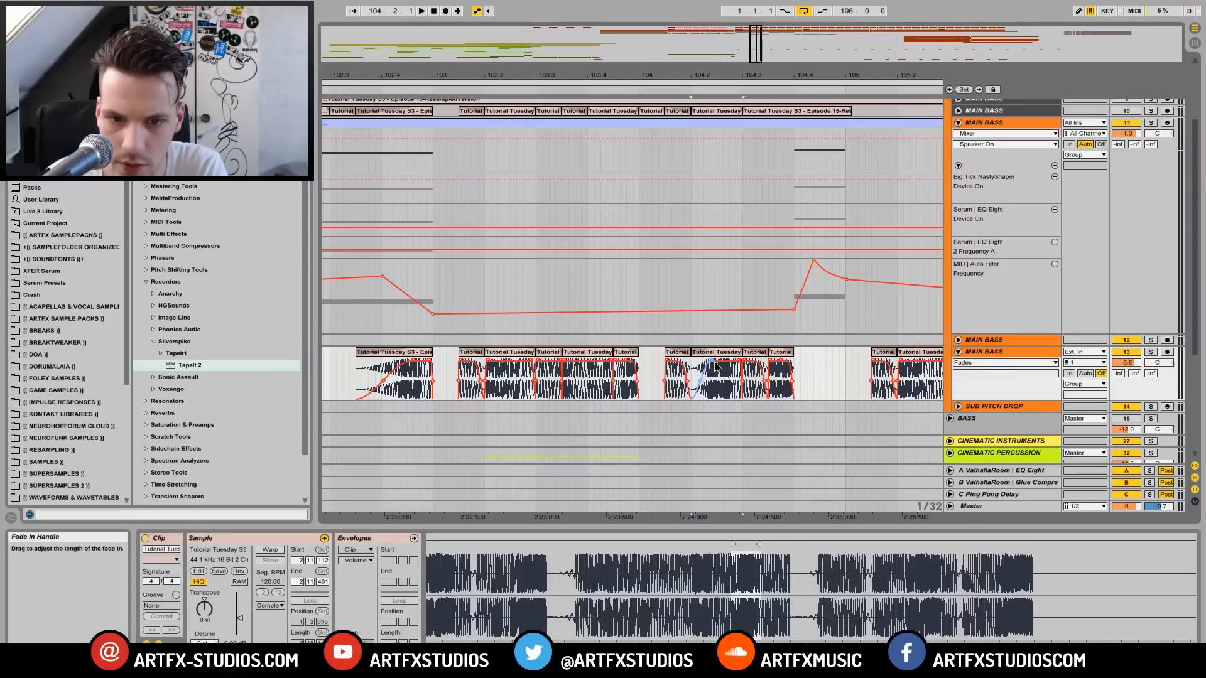
{"action": "left_click", "coordinate": [641, 373]}
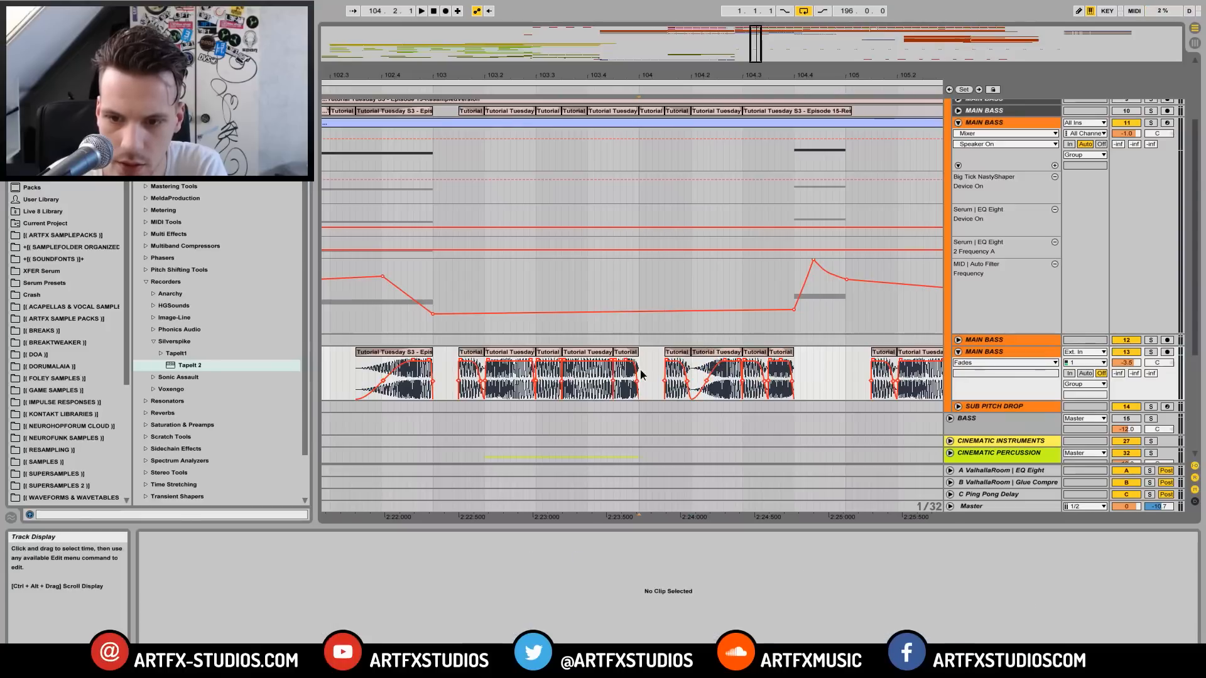
{"action": "key", "text": "space"}
Step: Delete the faded-in chop just before bar 103 and play the phrase from the middle of bar 102
{"action": "left_click_drag", "start_coordinate": [533, 75], "coordinate": [533, 37]}
{"action": "left_click", "coordinate": [473, 352]}
{"action": "key", "text": "Delete"}
{"action": "left_click", "coordinate": [446, 365]}
{"action": "key", "text": "space"}
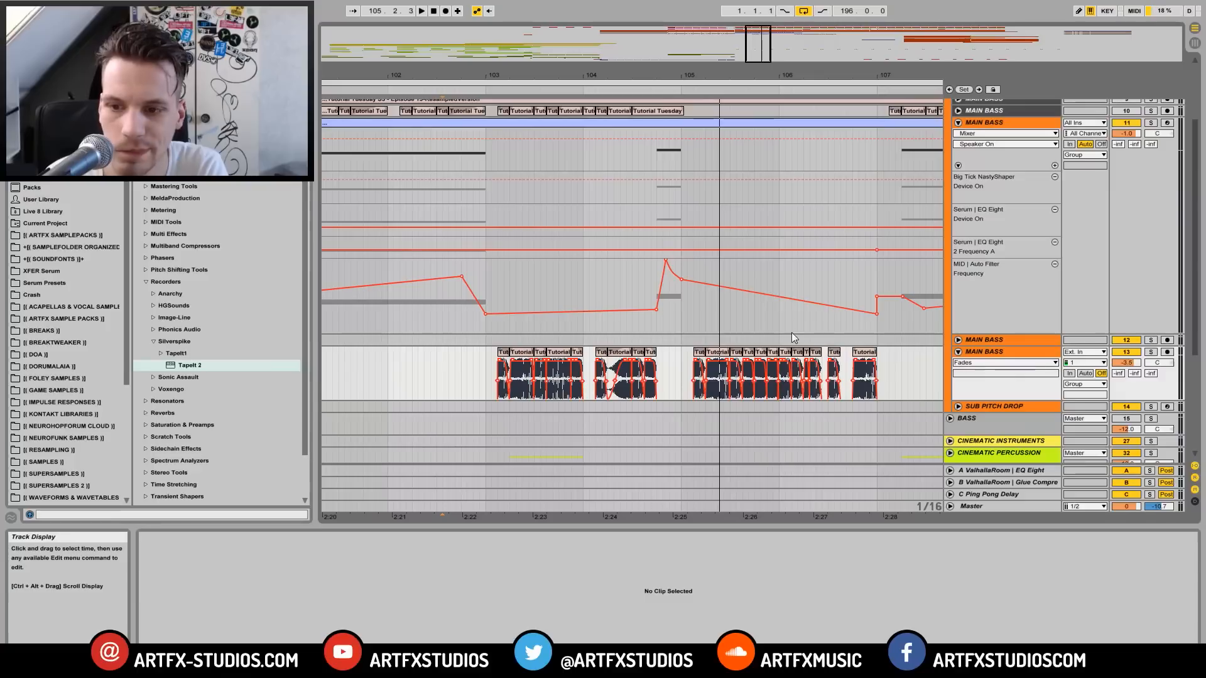
Step: Copy the two chops starting at 104.1.3 to the matching position in bar 106 and play from bar 105
{"action": "left_click_drag", "start_coordinate": [625, 358], "coordinate": [603, 356]}
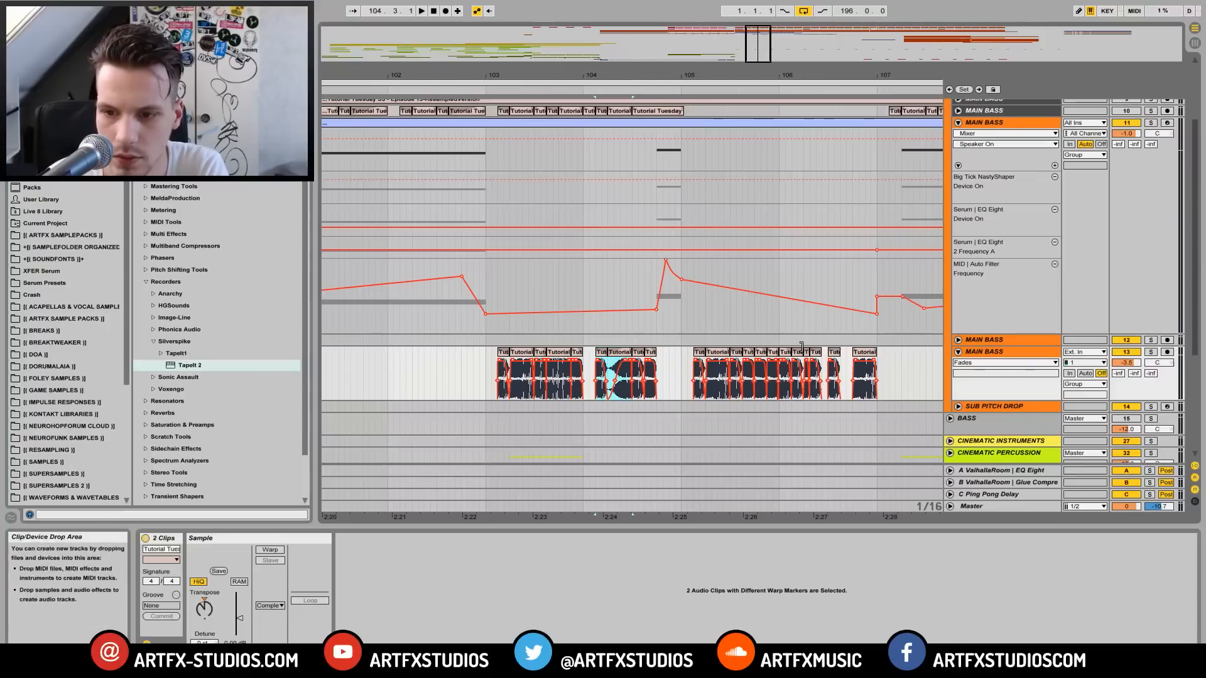
{"action": "left_click_drag", "start_coordinate": [602, 355], "coordinate": [807, 377]}
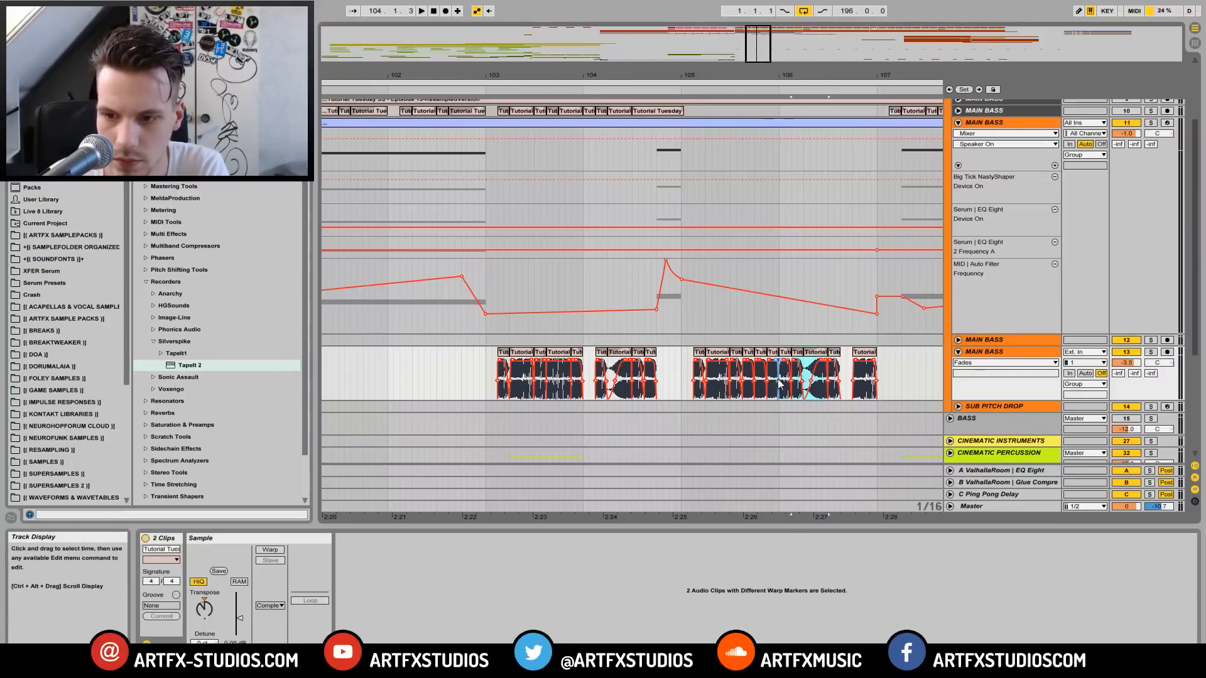
{"action": "left_click", "coordinate": [685, 372]}
{"action": "key", "text": "space"}
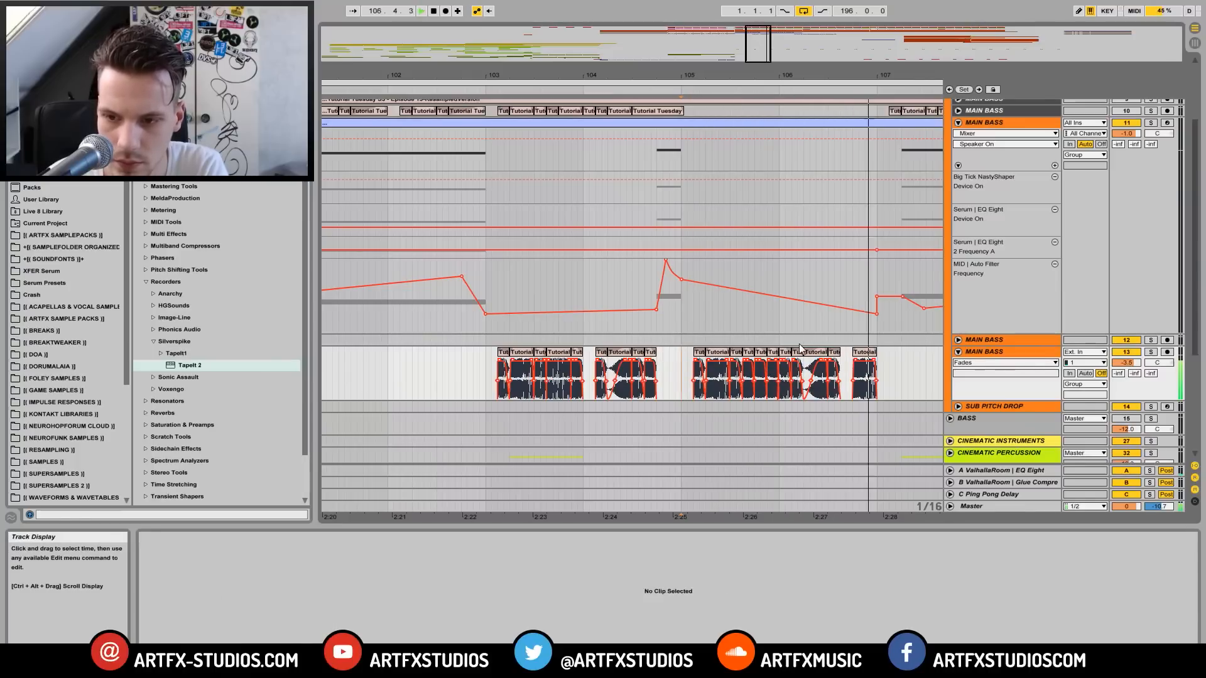
Step: Play the second pitch-bent MIDI section of the main bass from bar 107 to bar 111
{"action": "left_click_drag", "start_coordinate": [825, 69], "coordinate": [640, 10]}
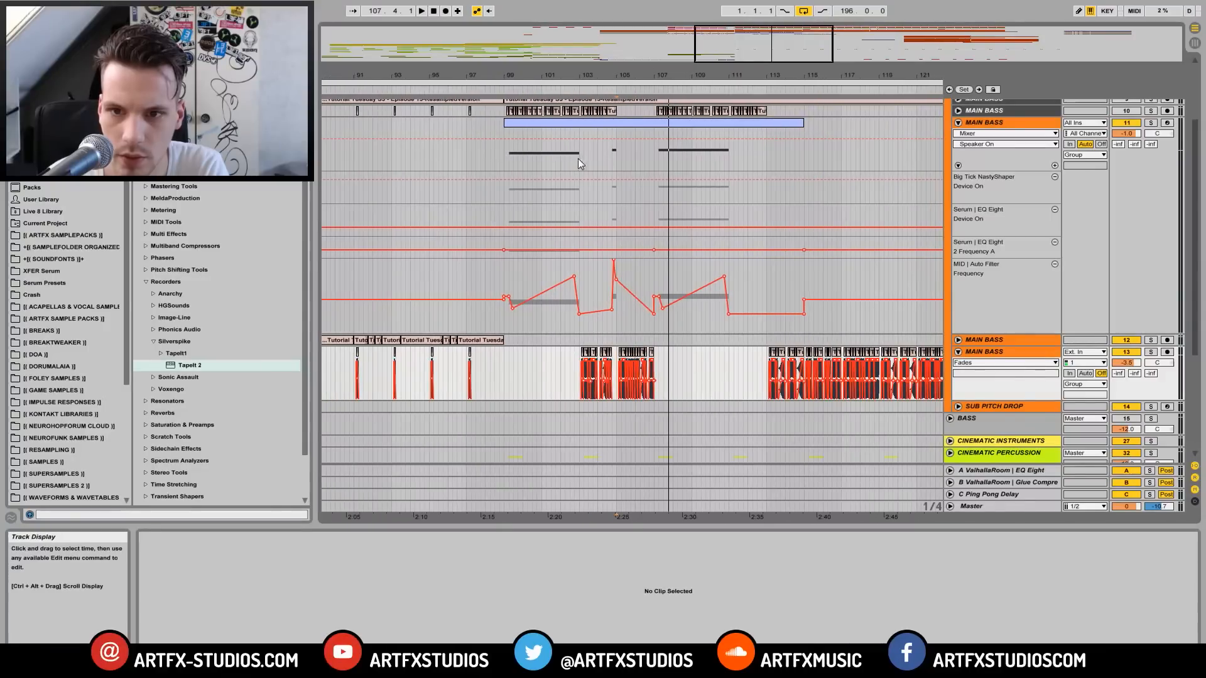
{"action": "left_click", "coordinate": [659, 157]}
{"action": "key", "text": "space"}
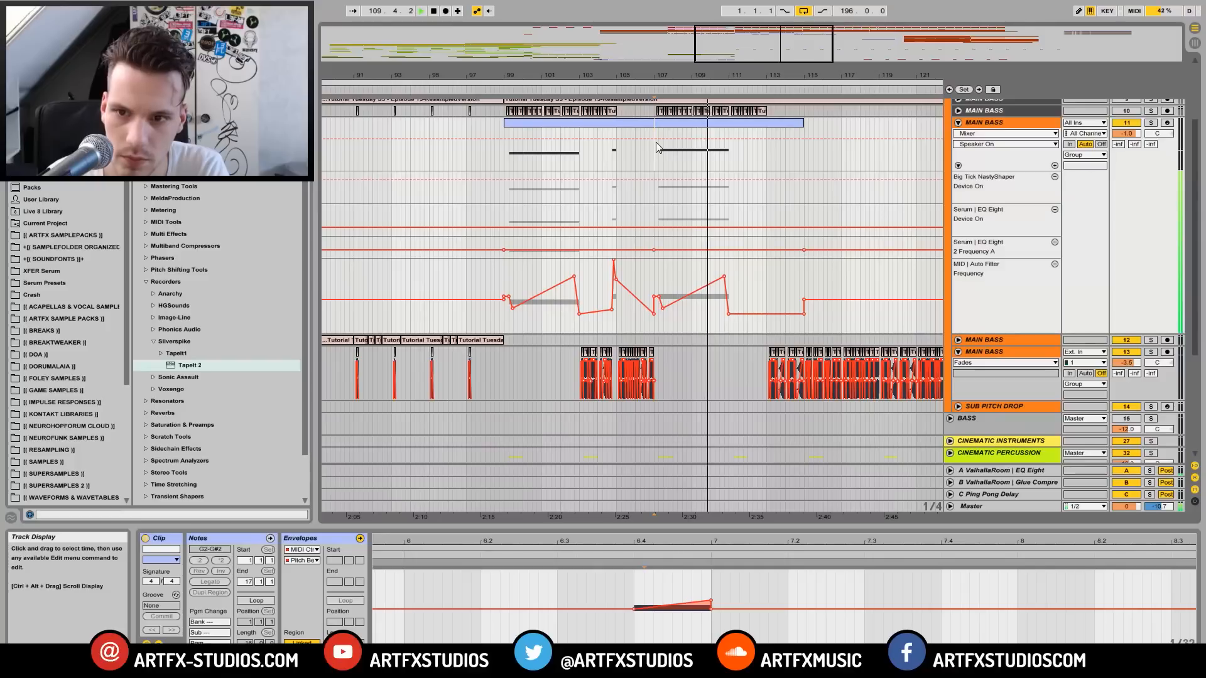
{"action": "key", "text": "space"}
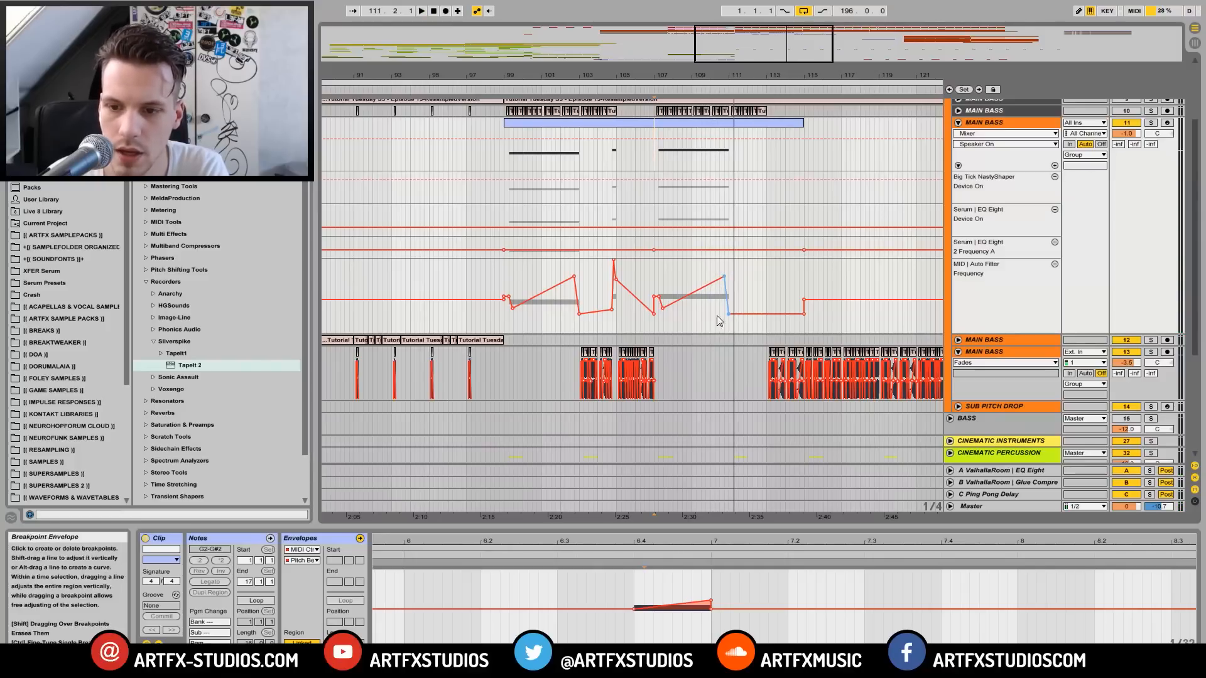
Step: Play the opening resampled chops at bar 103 and return the playback position to bar 111
{"action": "left_click", "coordinate": [734, 363]}
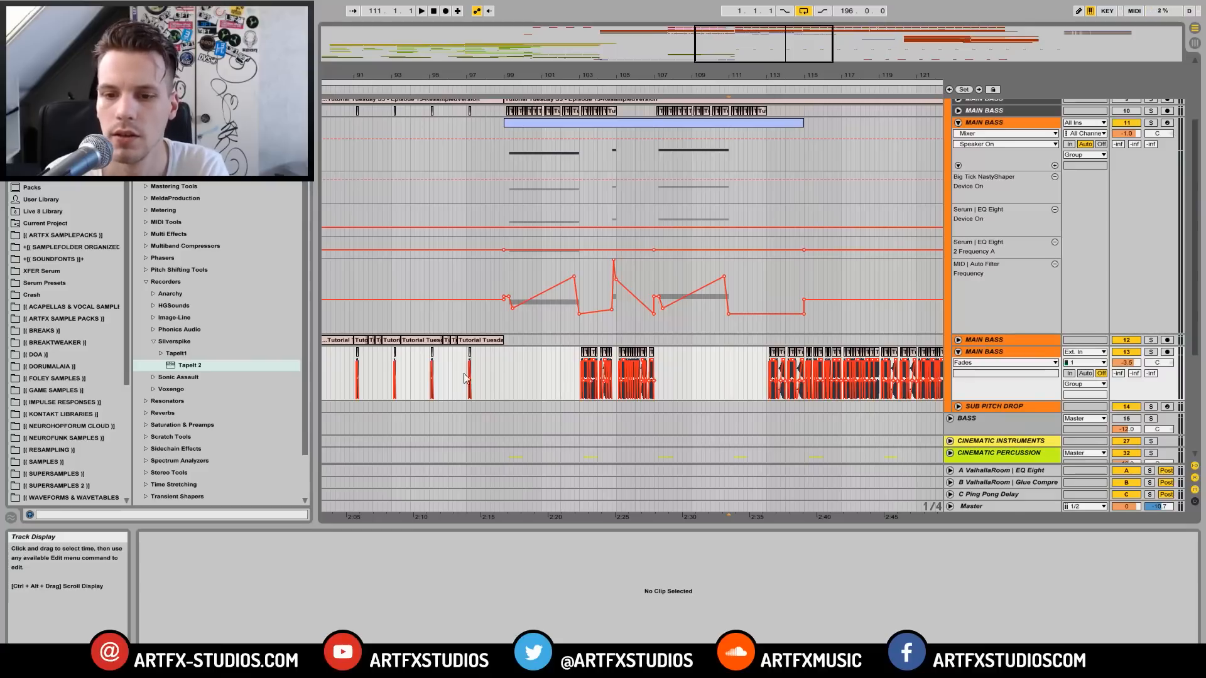
{"action": "left_click", "coordinate": [578, 367]}
{"action": "key", "text": "space"}
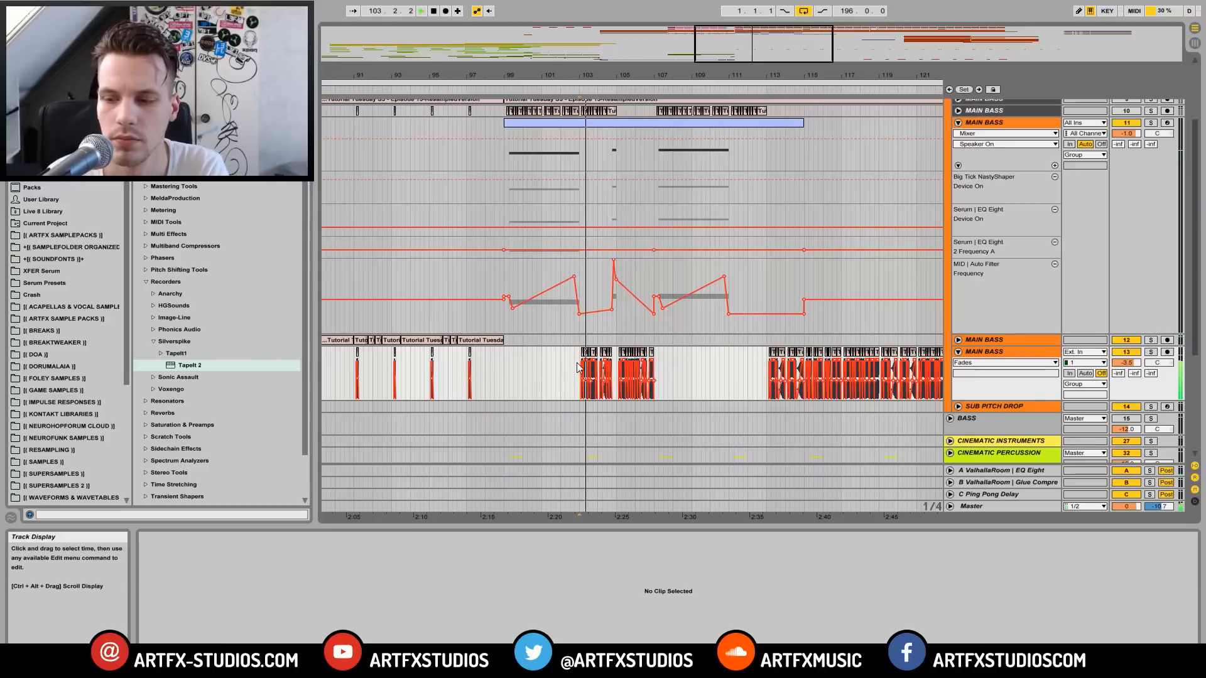
{"action": "key", "text": "space"}
{"action": "left_click", "coordinate": [729, 363]}
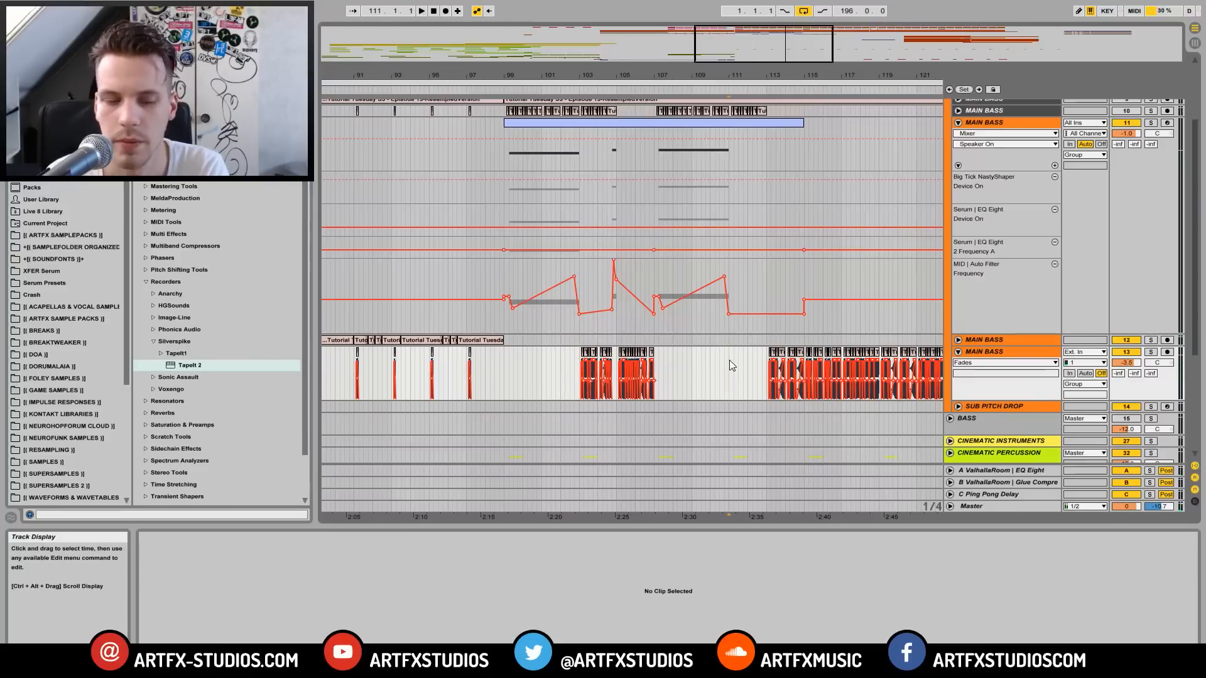
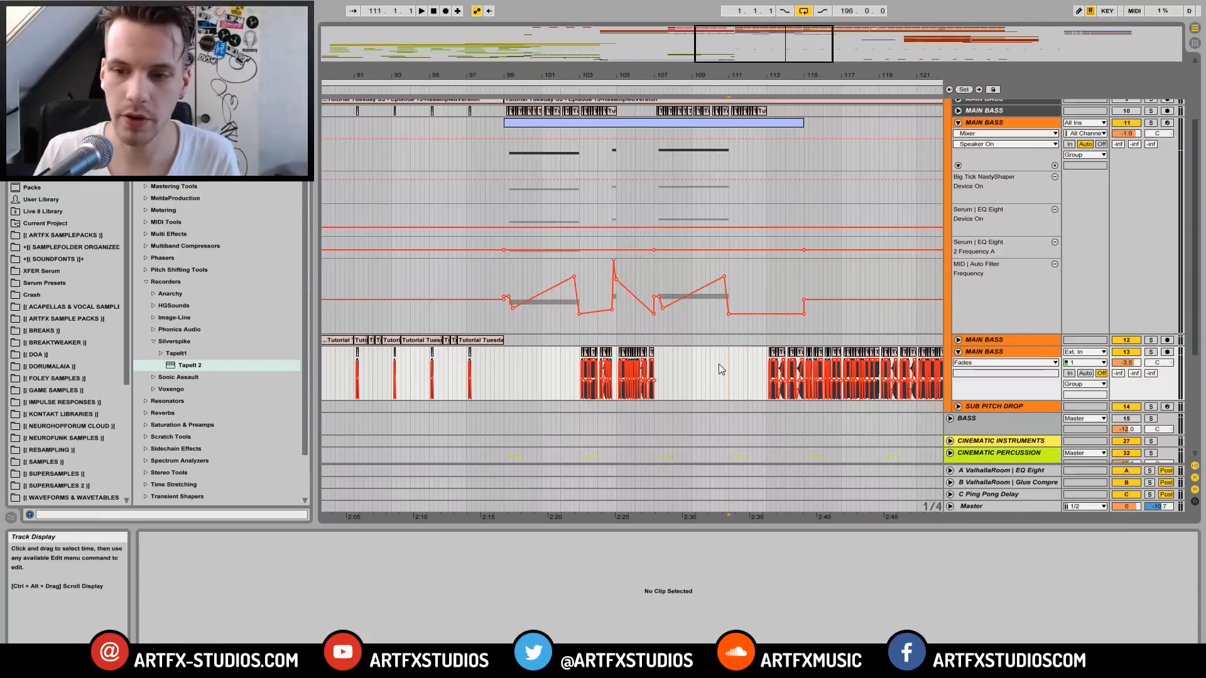
Step: Mark the empty span between bars 111 and 113 on the resampled track and replay the phrase from bar 107
{"action": "left_click_drag", "start_coordinate": [733, 367], "coordinate": [772, 368]}
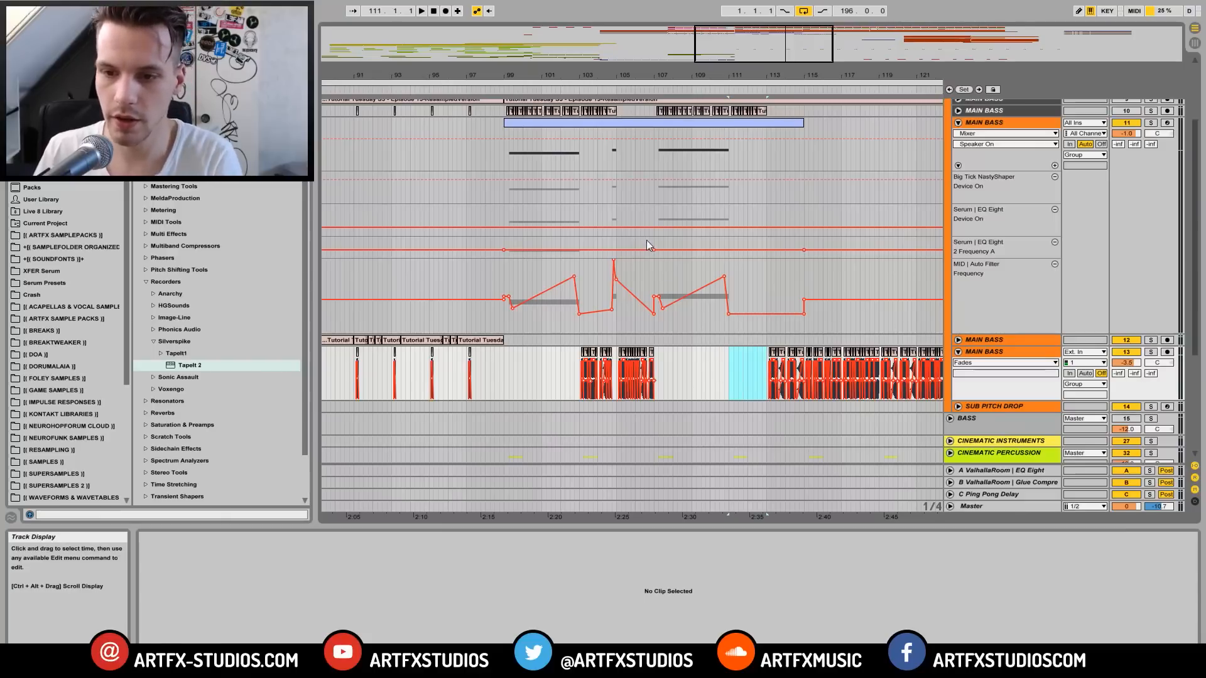
{"action": "left_click", "coordinate": [654, 265]}
{"action": "key", "text": "space"}
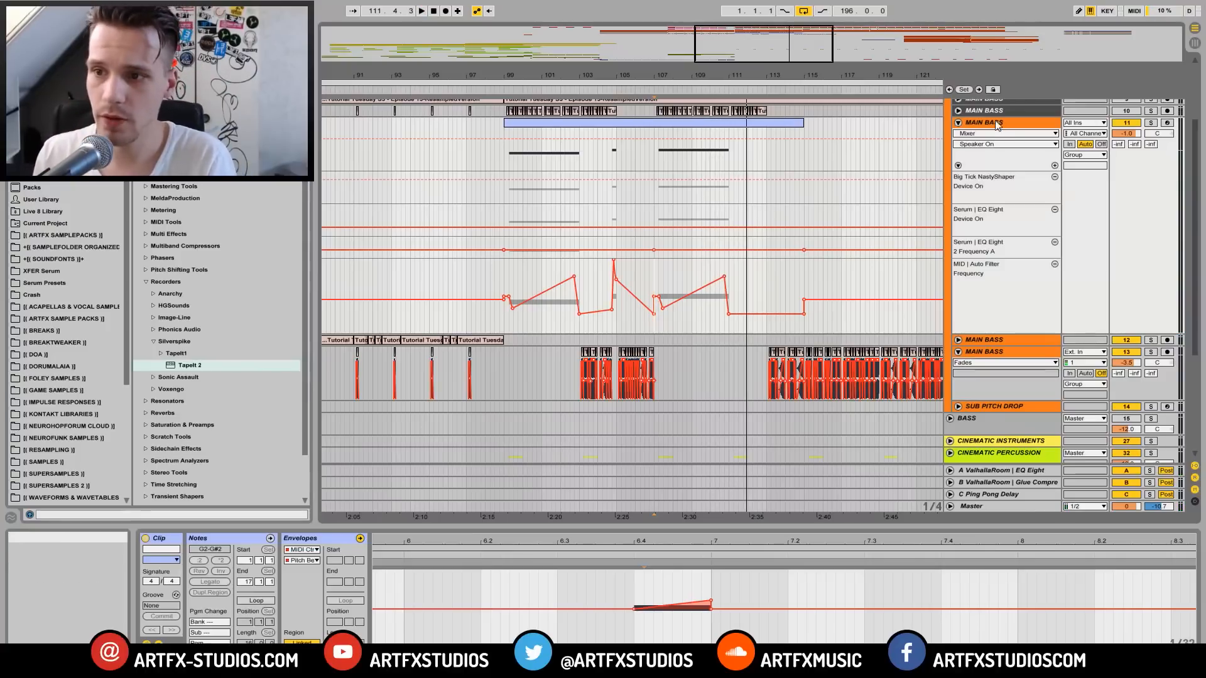
Step: Fold the two open MAIN BASS tracks and unfold the BASS group and its first REESE RESAMPLE track
{"action": "left_click", "coordinate": [958, 122]}
{"action": "left_click", "coordinate": [958, 146]}
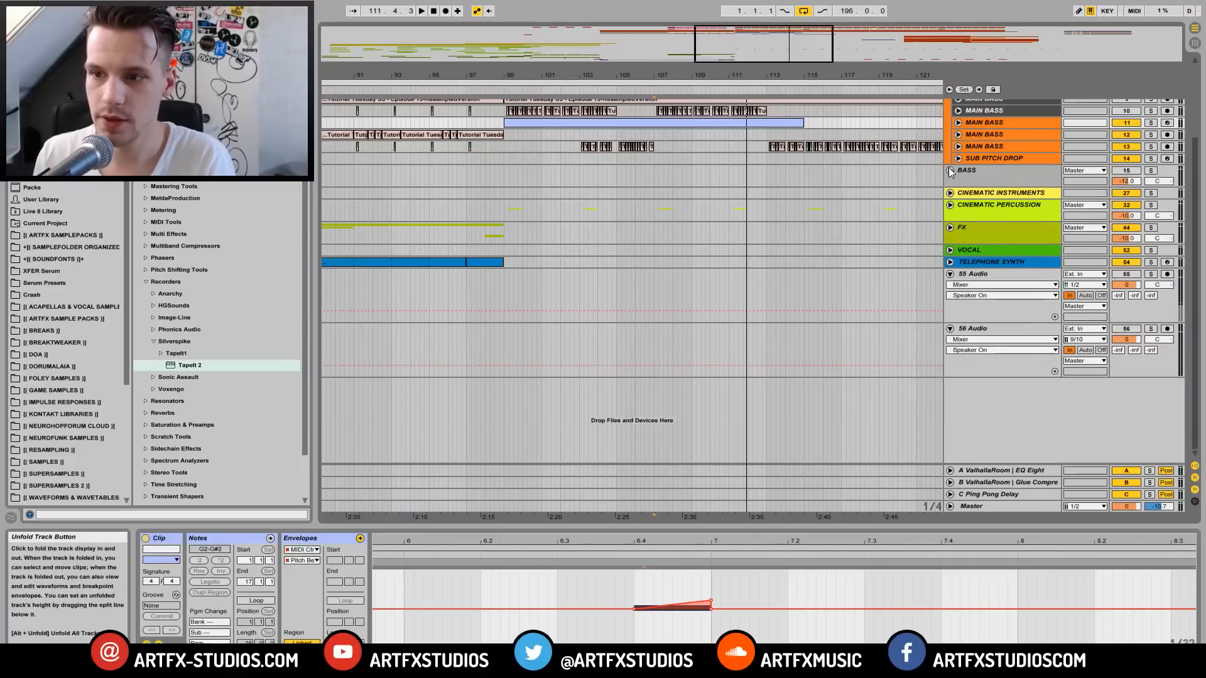
{"action": "left_click", "coordinate": [950, 171]}
{"action": "left_click_drag", "start_coordinate": [694, 78], "coordinate": [694, 68]}
{"action": "left_click", "coordinate": [958, 203]}
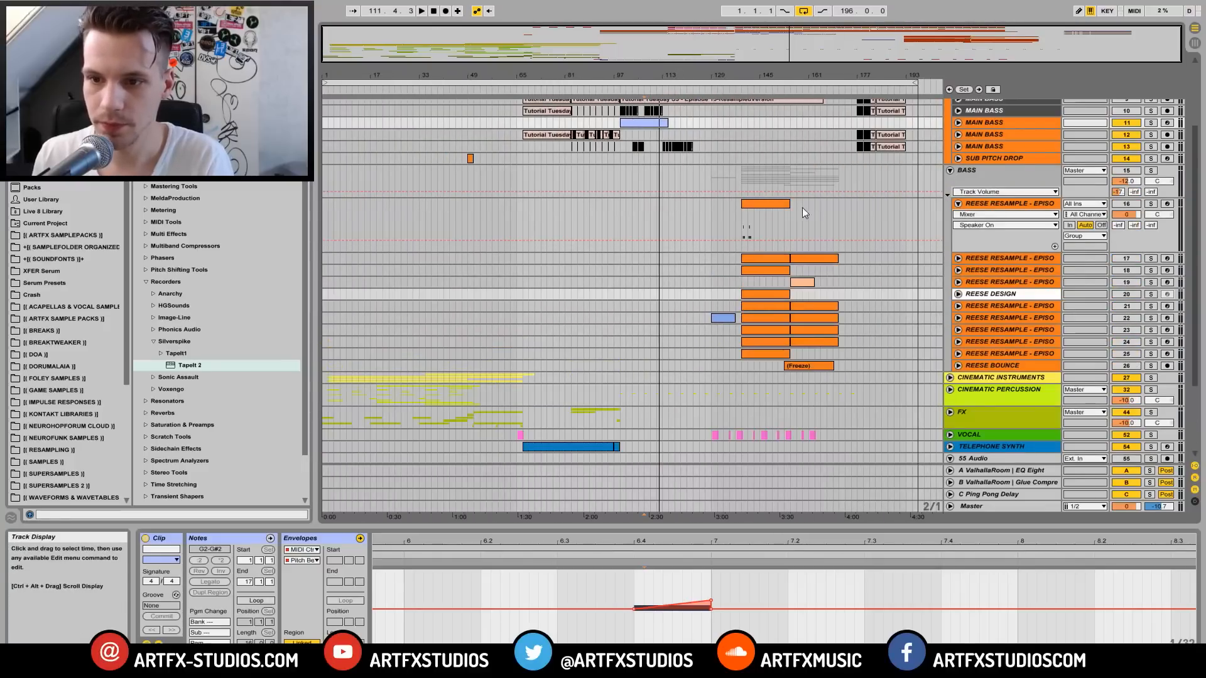
Step: Solo the first REESE RESAMPLE track, activate the BASS group and play the clip from bar 139
{"action": "left_click", "coordinate": [783, 204]}
{"action": "left_click", "coordinate": [1150, 204]}
{"action": "key", "text": "space"}
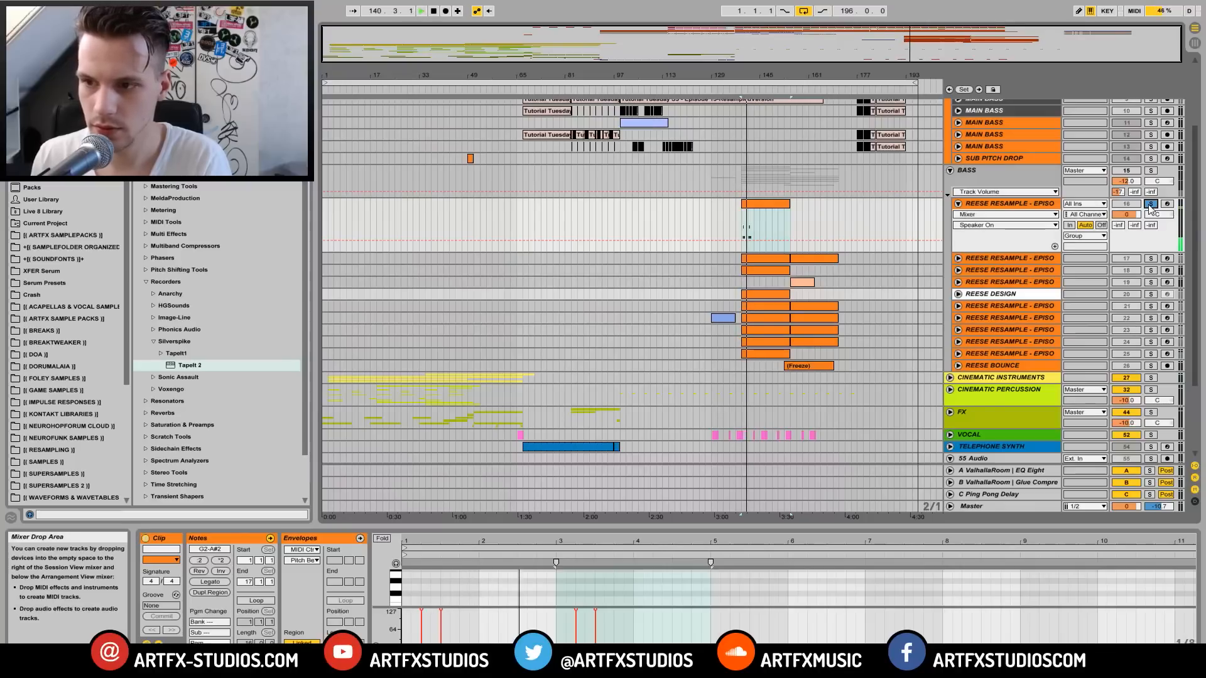
{"action": "left_click", "coordinate": [1128, 171]}
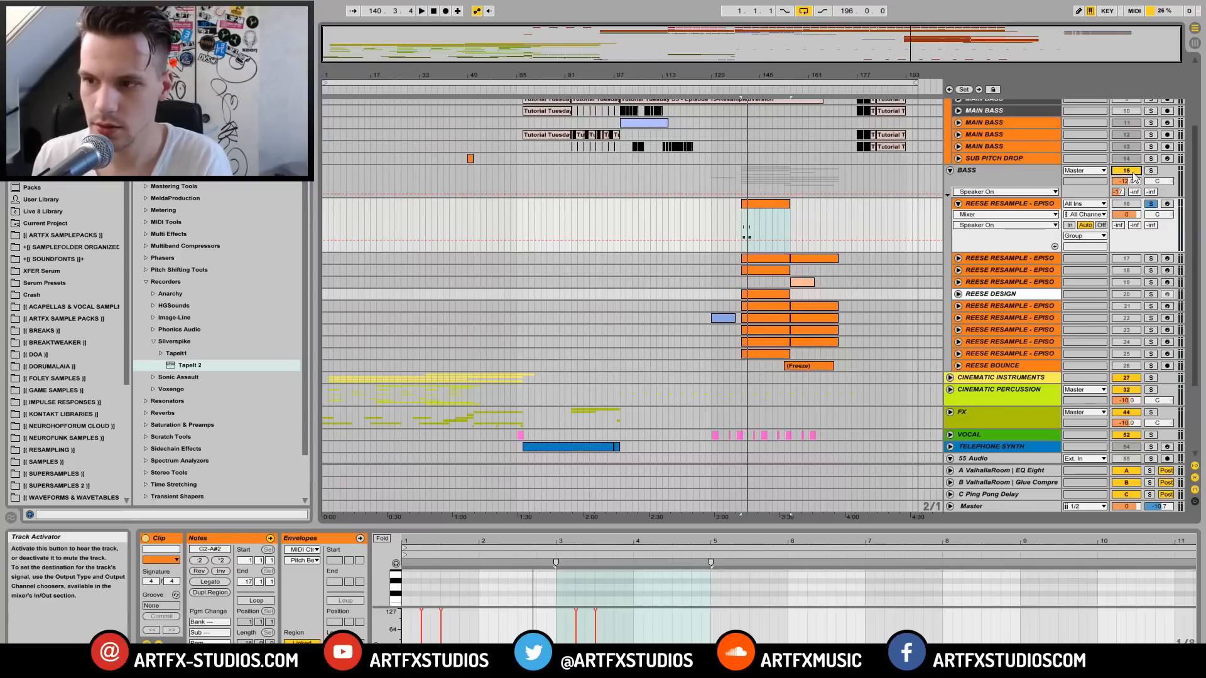
{"action": "key", "text": "space"}
{"action": "left_click", "coordinate": [1149, 206]}
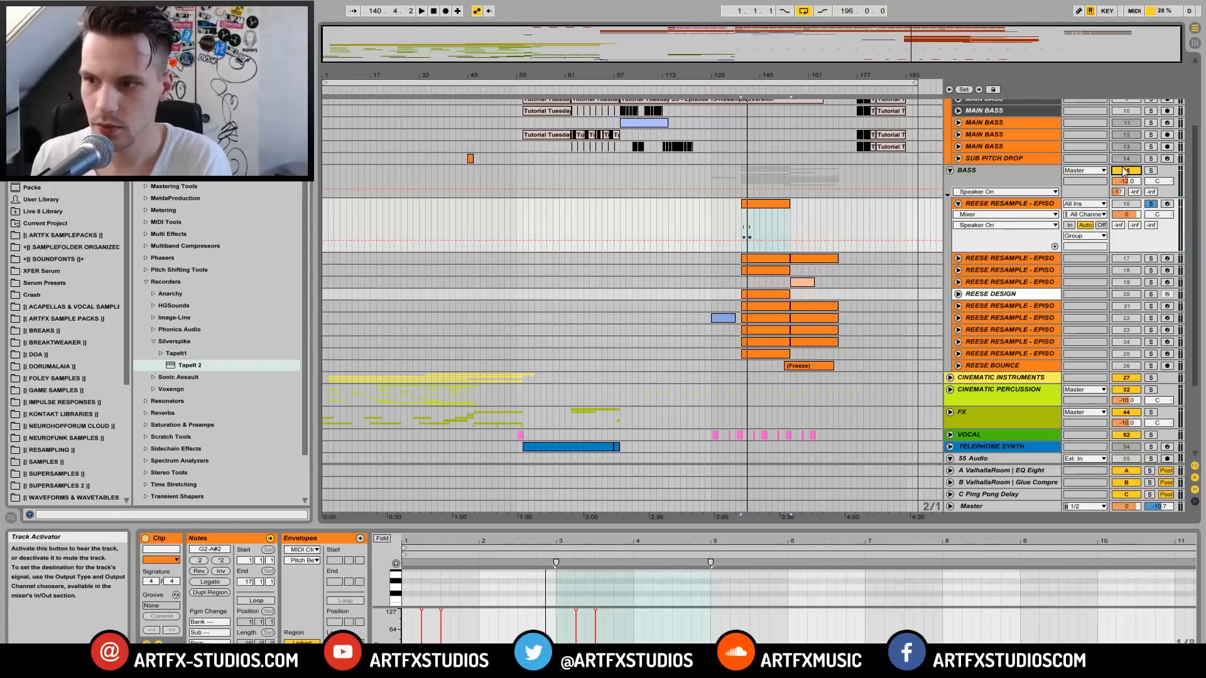
Step: Solo and play the second and third REESE RESAMPLE tracks in turn from bar 139, inspecting the third track's notes
{"action": "left_click", "coordinate": [1150, 258]}
{"action": "key", "text": "space"}
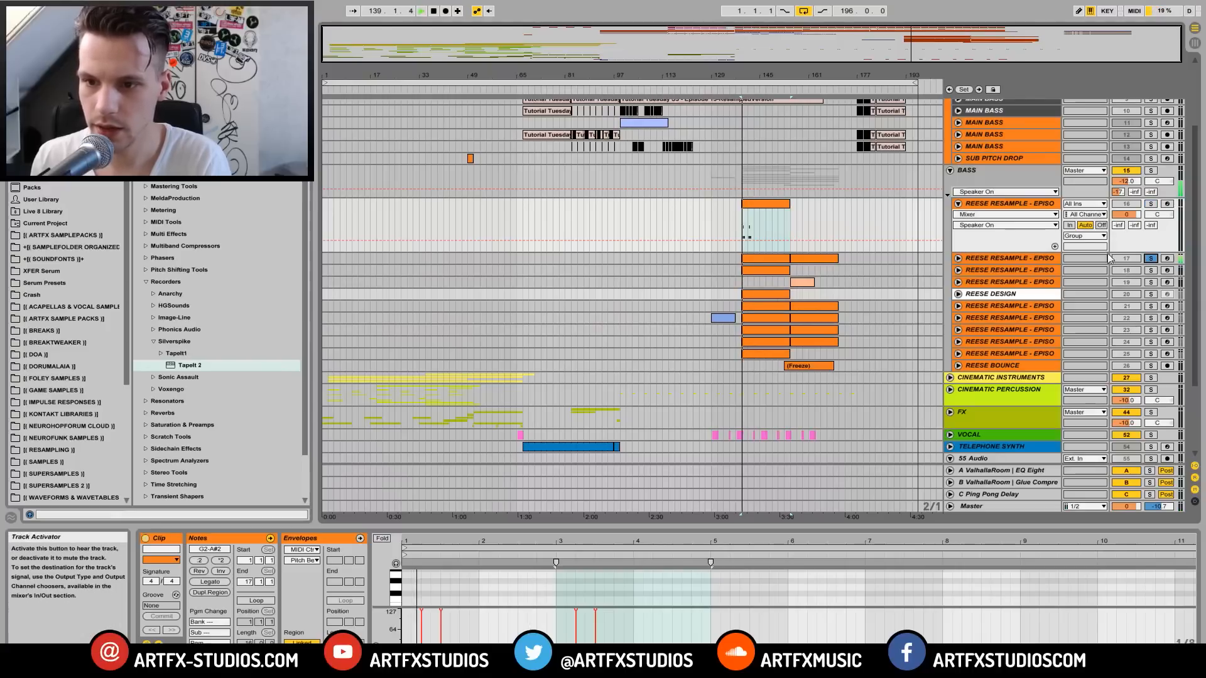
{"action": "left_click", "coordinate": [1151, 271]}
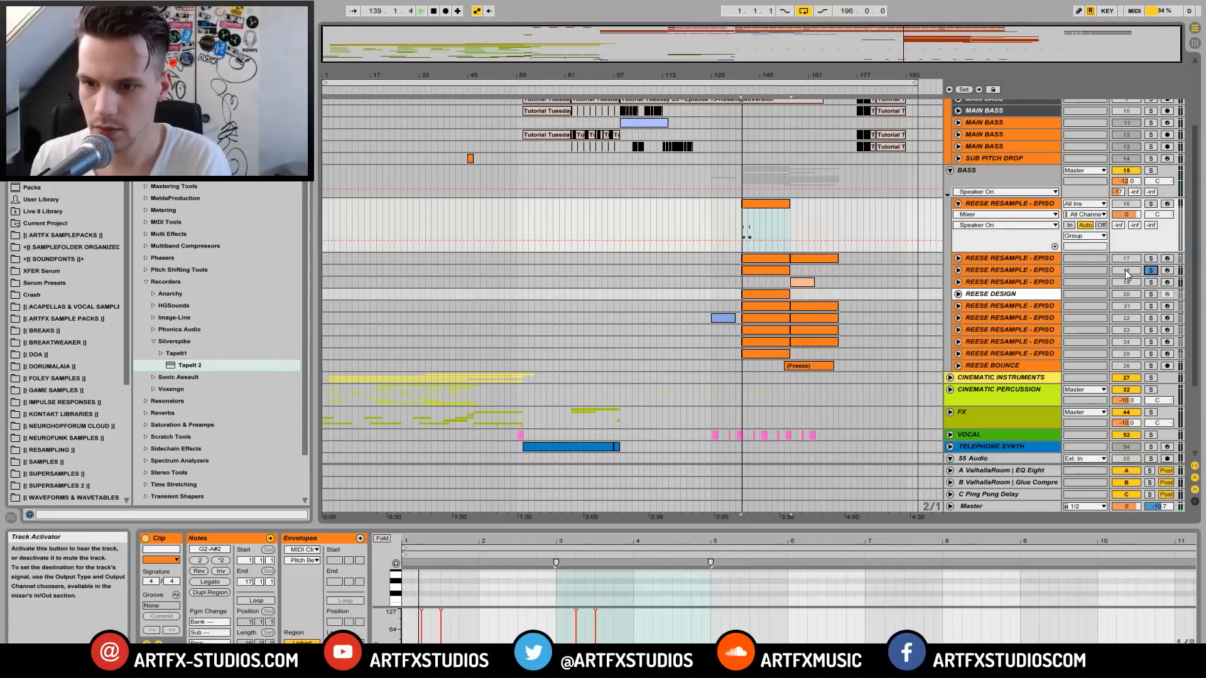
{"action": "left_click", "coordinate": [958, 270]}
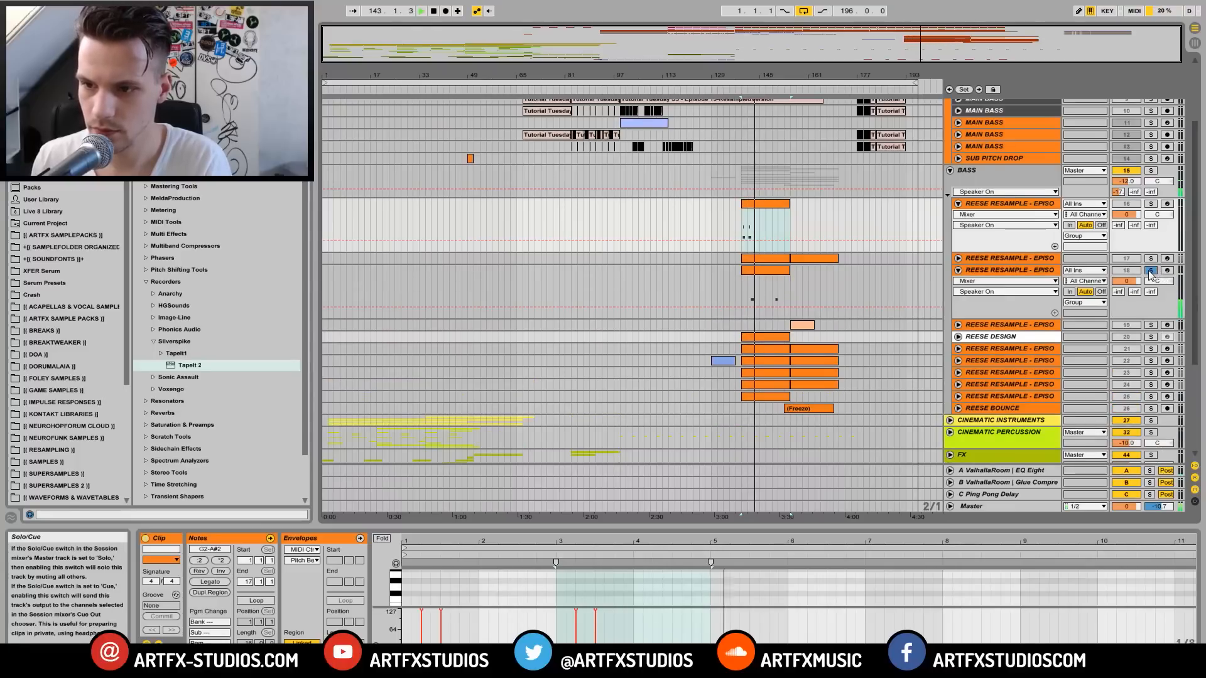
{"action": "left_click", "coordinate": [958, 271]}
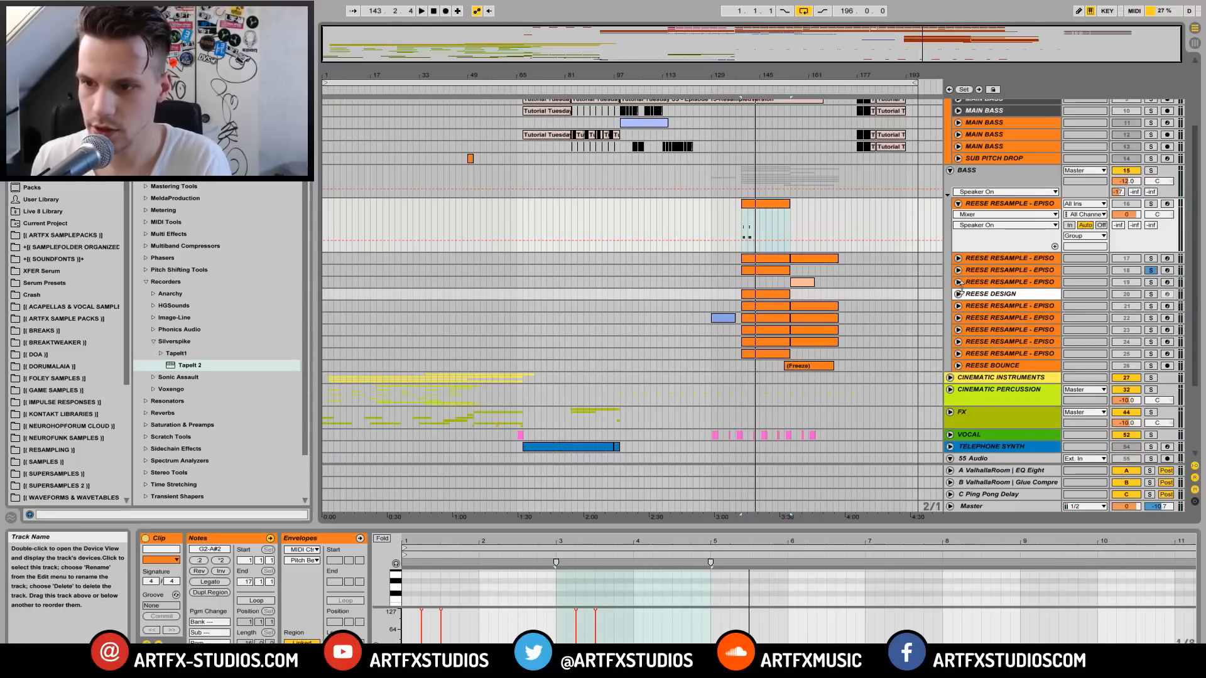
Step: Unfold the fourth REESE RESAMPLE track, then solo it and play its clip from bar 155
{"action": "left_click", "coordinate": [958, 283]}
{"action": "left_click", "coordinate": [803, 282]}
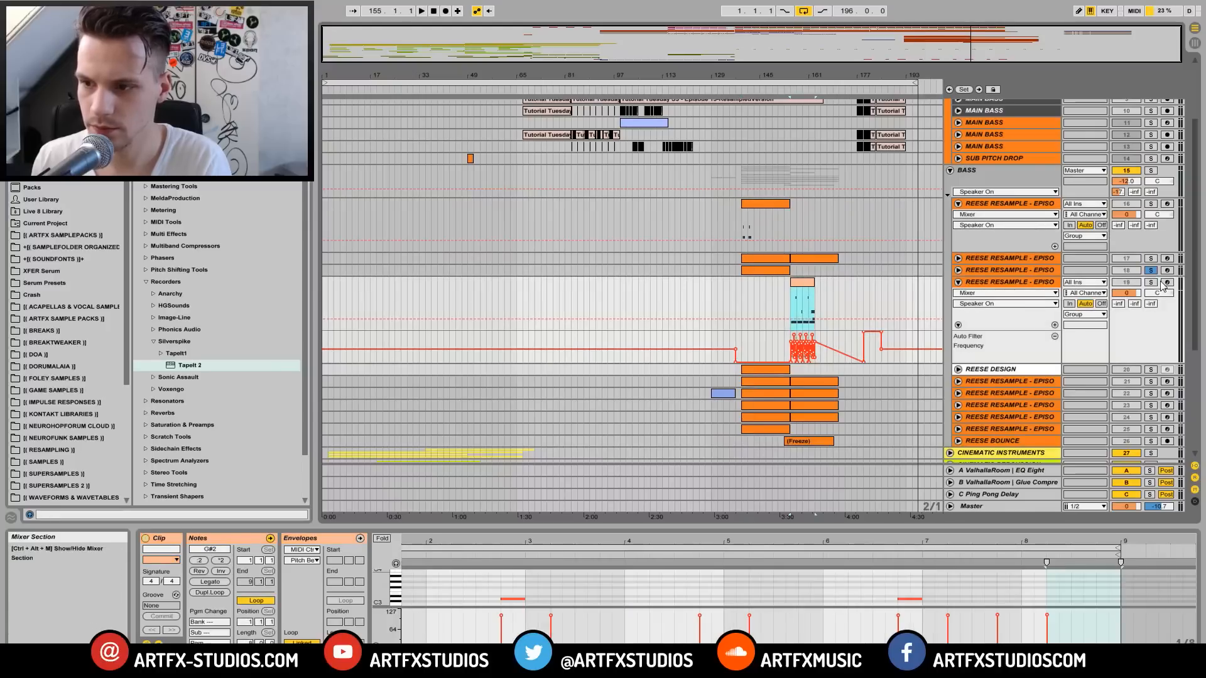
{"action": "left_click", "coordinate": [1150, 283]}
{"action": "key", "text": "space"}
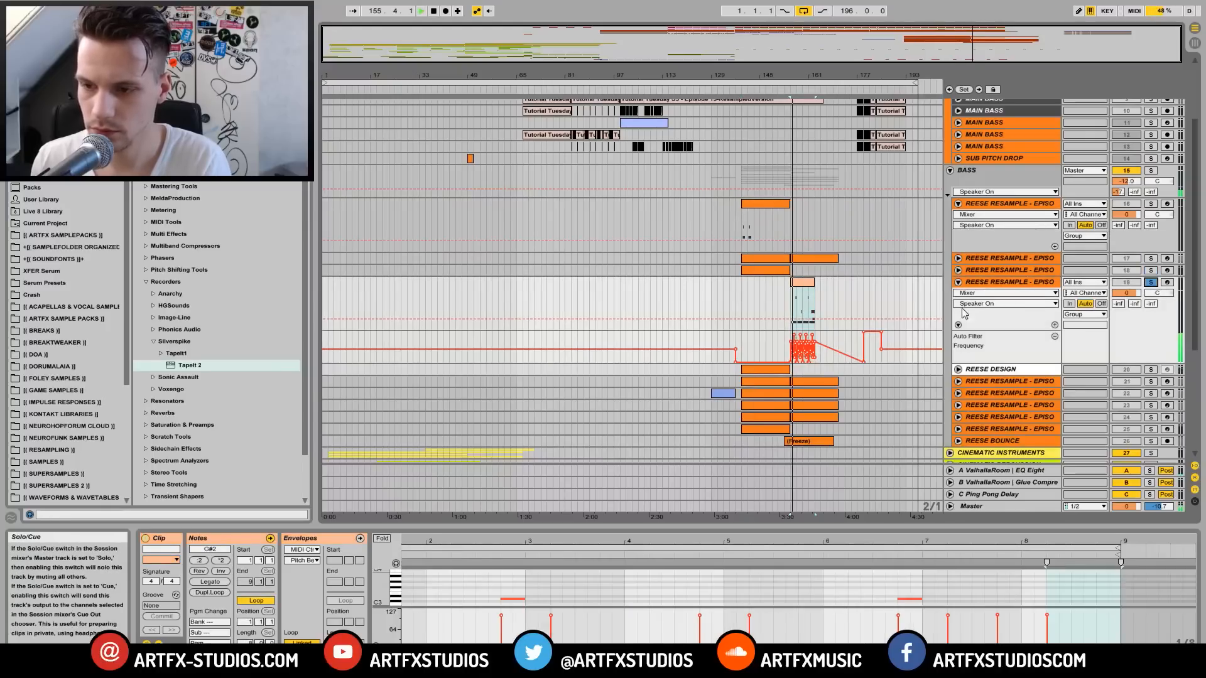
Step: Fold the fourth REESE RESAMPLE track, unfold and solo REESE DESIGN, and play its clip from bar 139
{"action": "left_click", "coordinate": [958, 282]}
{"action": "left_click", "coordinate": [958, 294]}
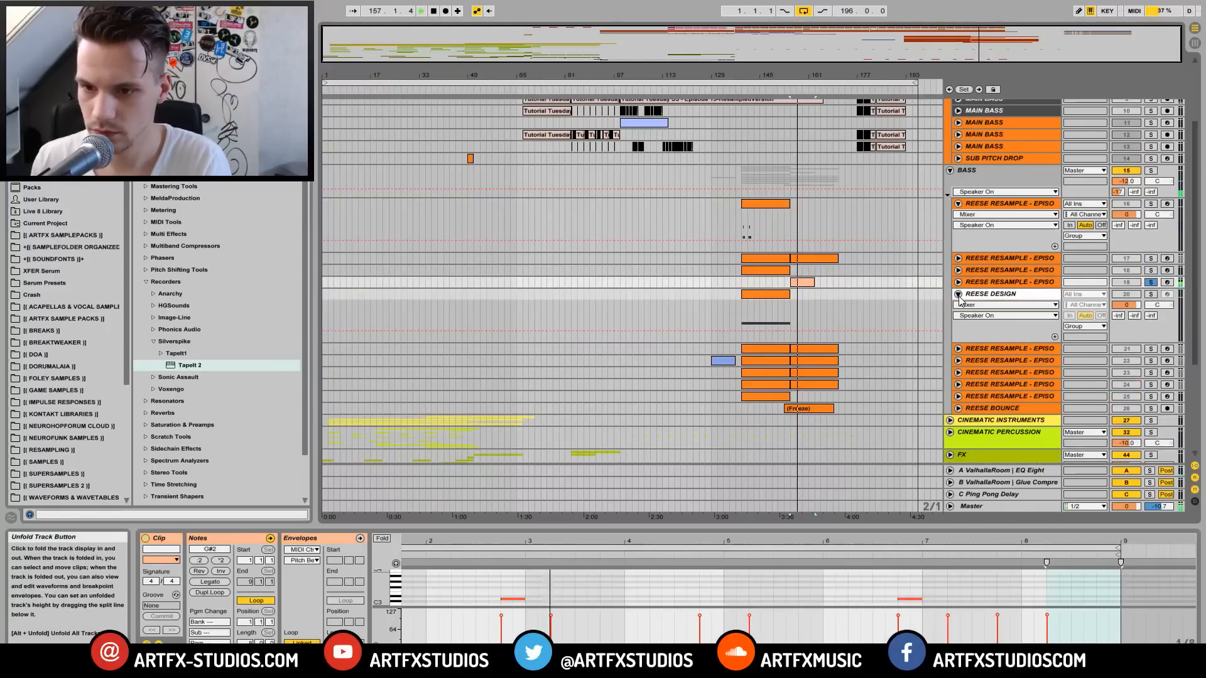
{"action": "left_click", "coordinate": [1151, 294]}
{"action": "left_click", "coordinate": [744, 313]}
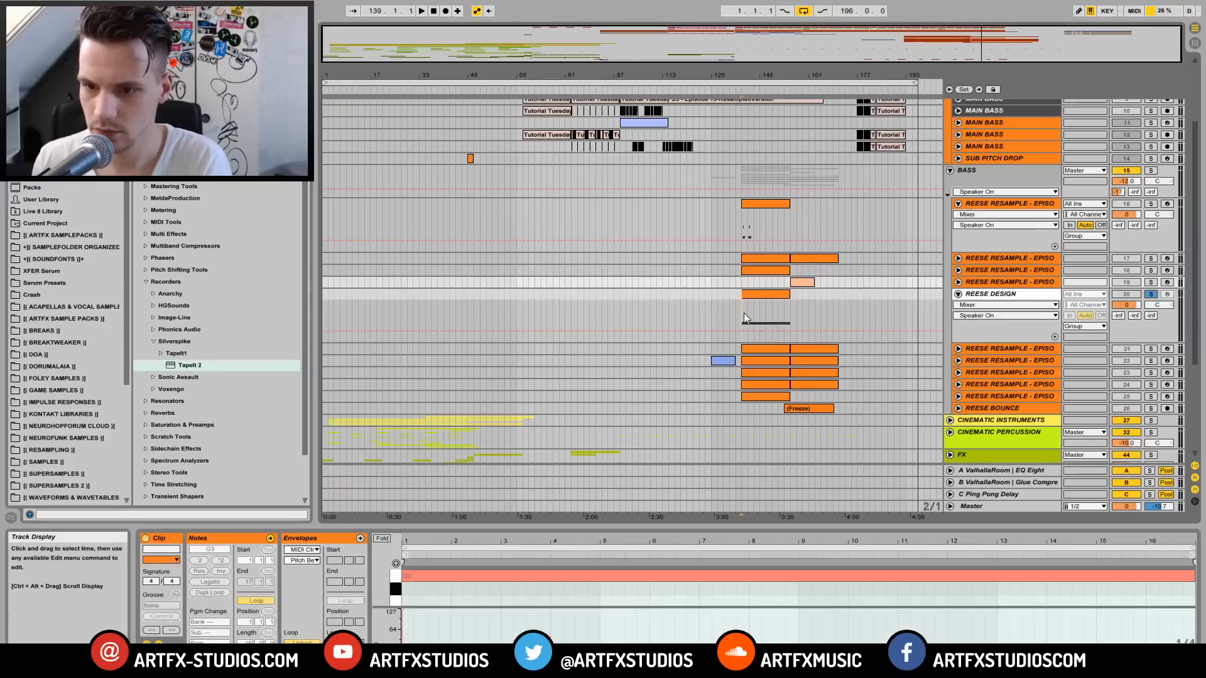
Step: Fold REESE DESIGN, then solo and play the two REESE RESAMPLE tracks below it in turn from bar 139, folding each
{"action": "left_click", "coordinate": [958, 294]}
{"action": "left_click", "coordinate": [959, 307]}
{"action": "left_click", "coordinate": [1005, 306]}
{"action": "left_click", "coordinate": [1151, 306]}
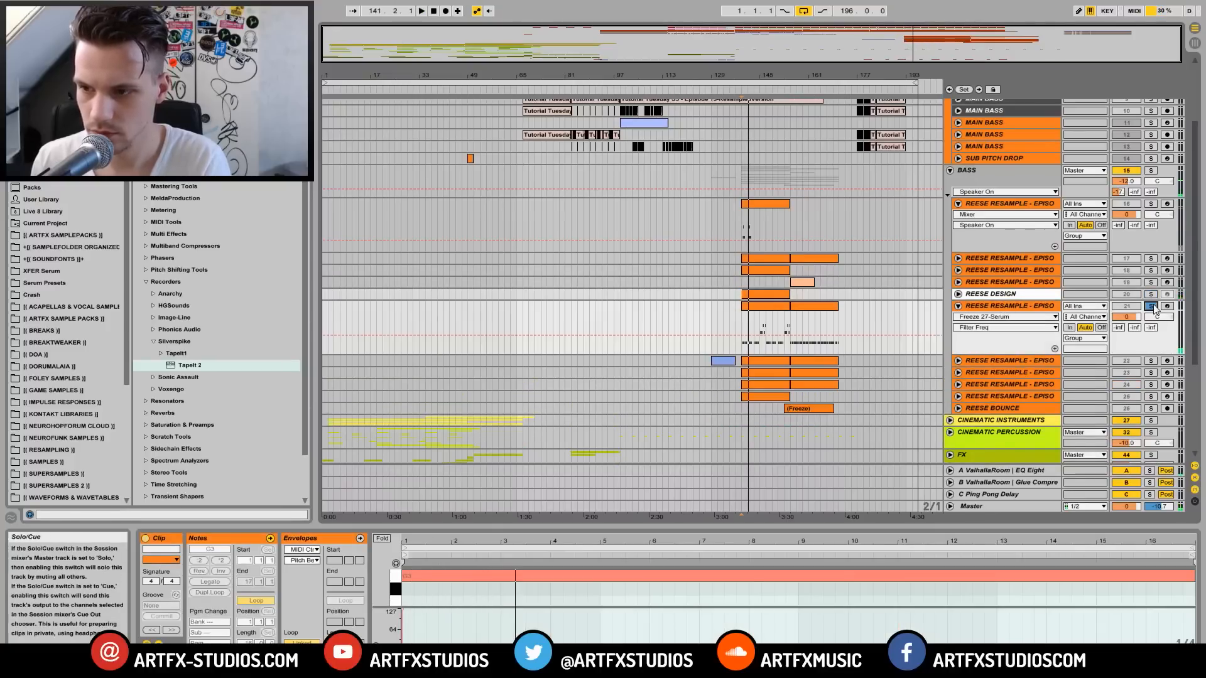
{"action": "left_click", "coordinate": [959, 306]}
{"action": "left_click", "coordinate": [959, 318]}
{"action": "left_click", "coordinate": [1151, 318]}
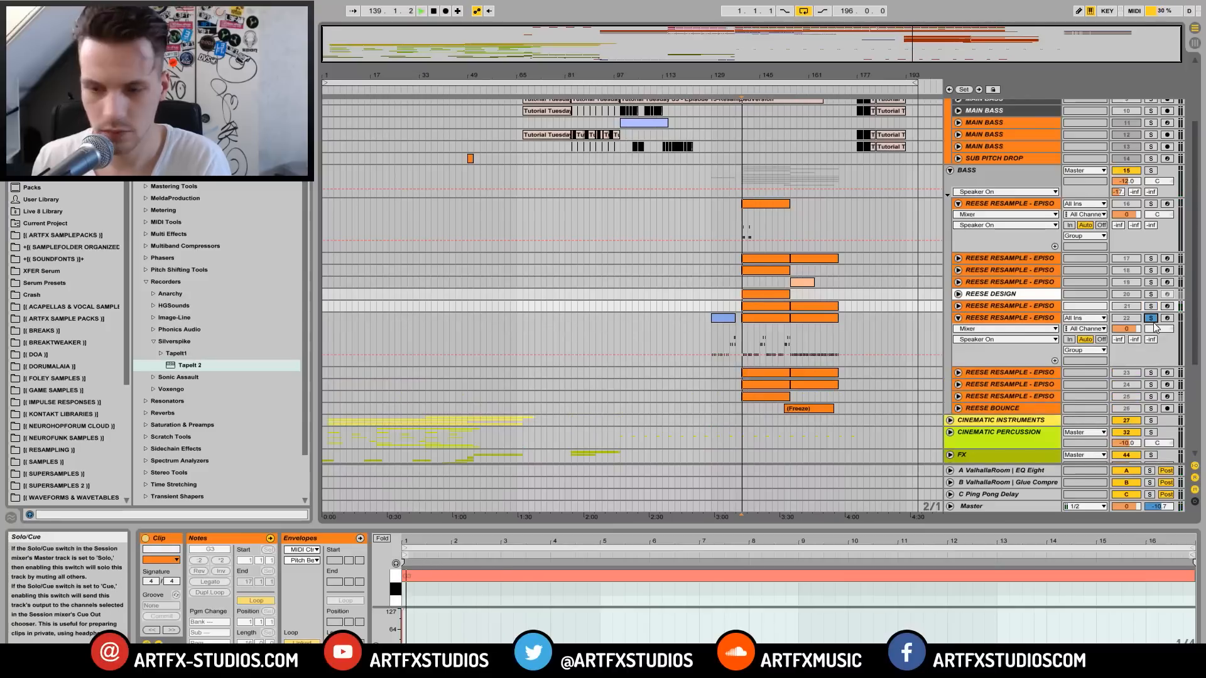
{"action": "left_click", "coordinate": [958, 318]}
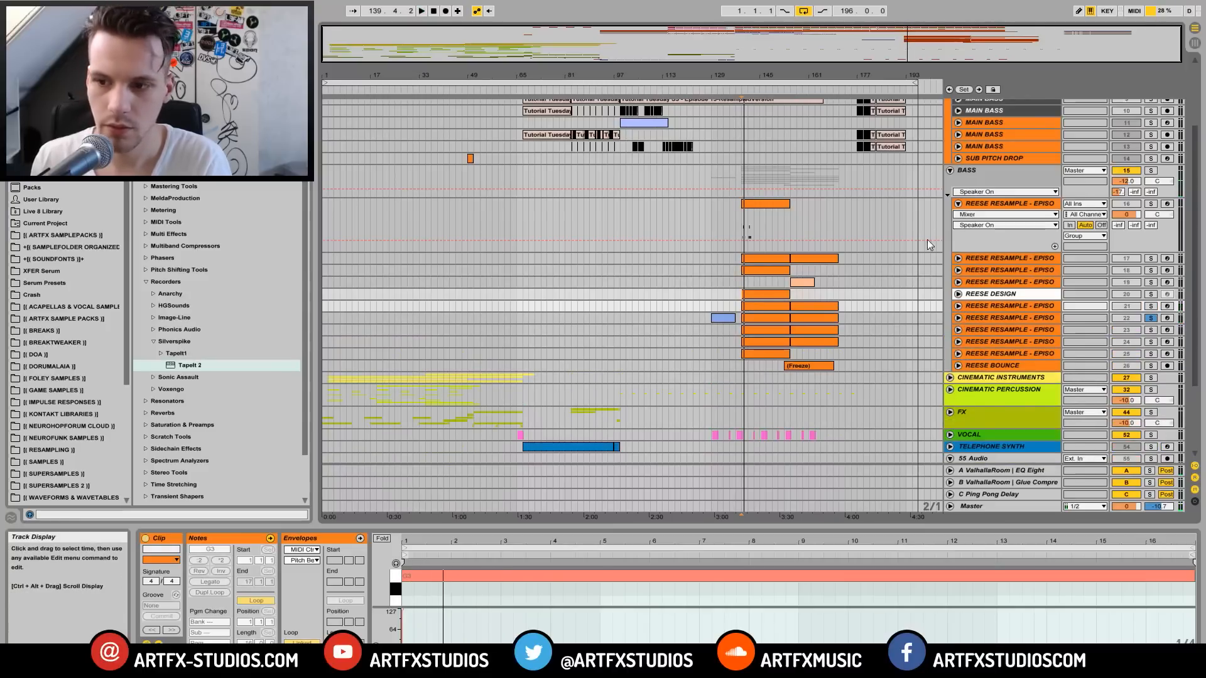
Step: Fold the reese BASS group, play the arrangement from bar 82 and toggle solo on the main BASS group
{"action": "left_click", "coordinate": [950, 170]}
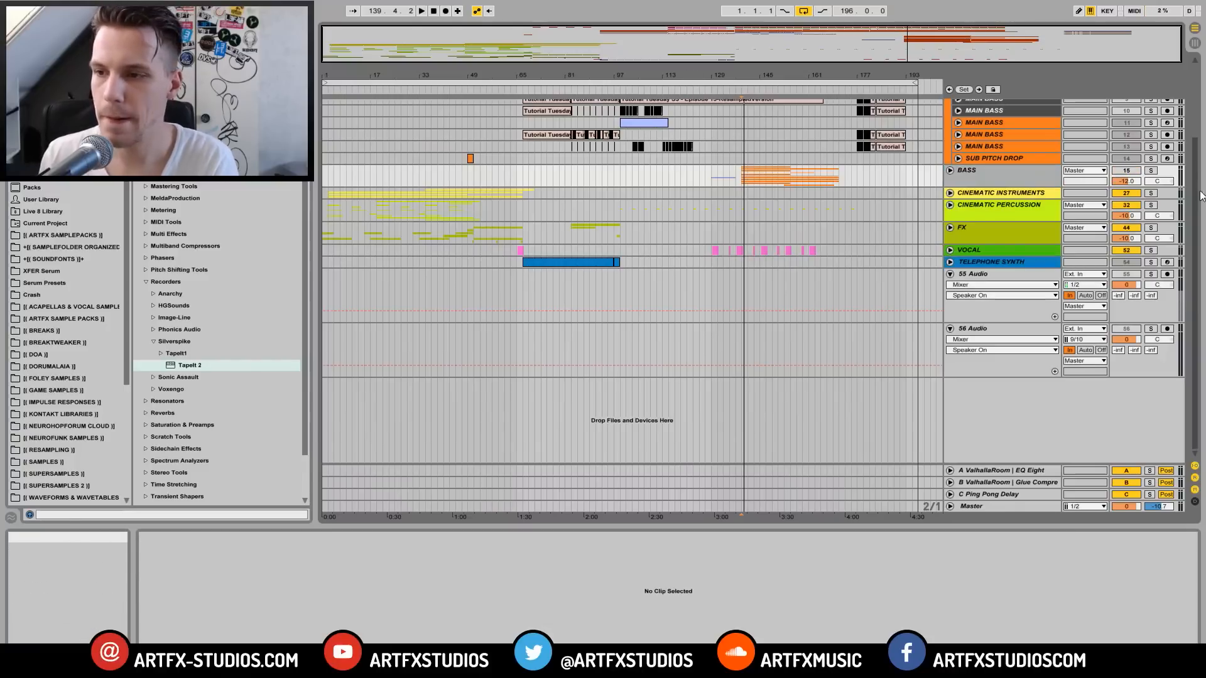
{"action": "scroll", "coordinate": [1201, 196], "scroll_direction": "up", "scroll_amount": 5}
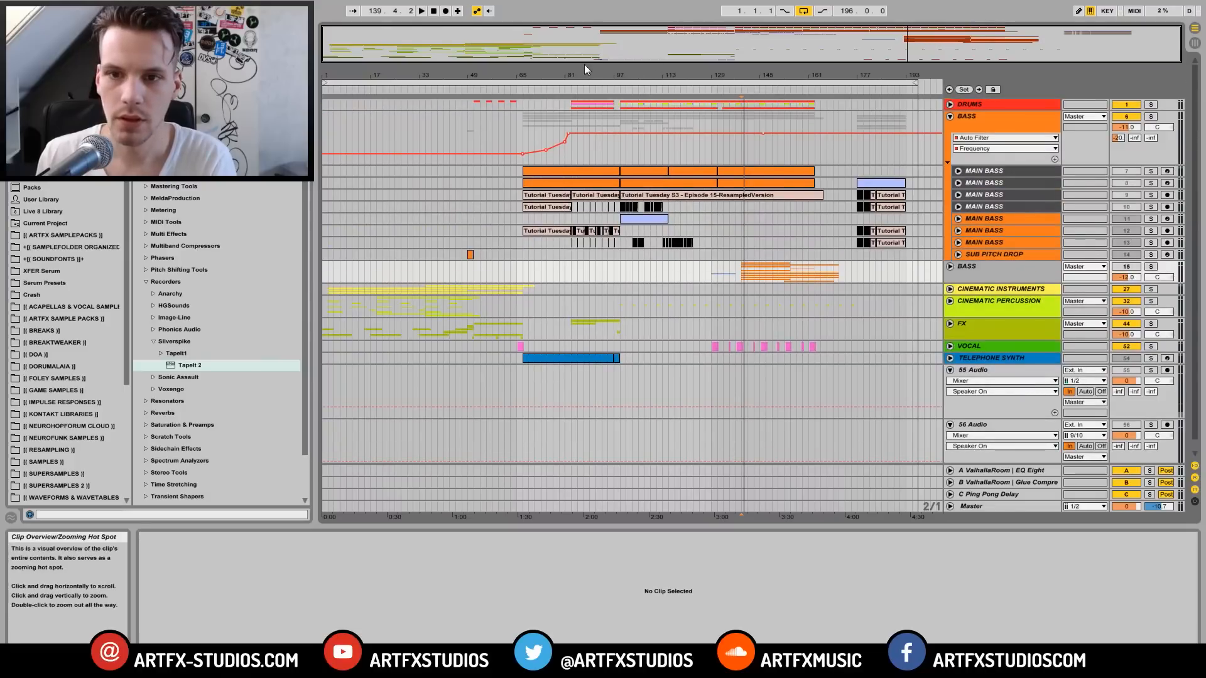
{"action": "mouse_move", "coordinate": [586, 76]}
{"action": "left_mouse_down"}
{"action": "mouse_move", "coordinate": [587, 135]}
{"action": "mouse_move", "coordinate": [584, 77]}
{"action": "left_mouse_up"}
{"action": "left_click", "coordinate": [562, 105]}
{"action": "key", "text": "space"}
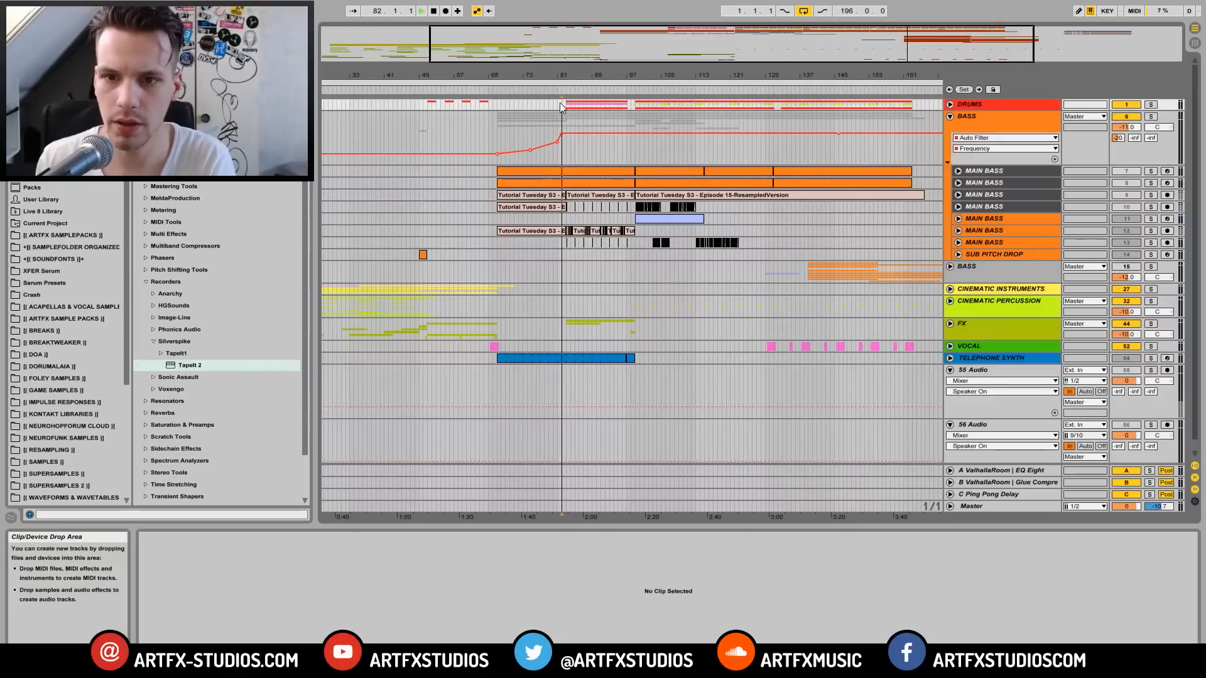
{"action": "left_click", "coordinate": [1150, 118]}
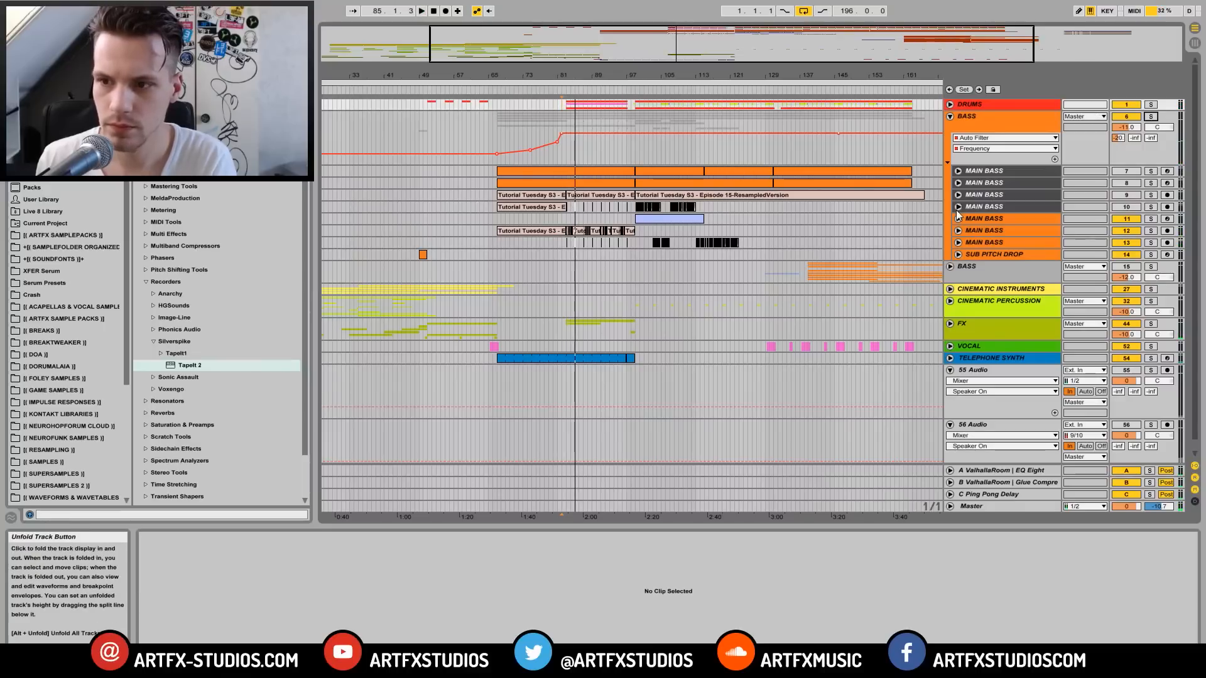
Step: Unfold the MAIN BASS track with the chopped resample clips and play it through the transition at bar 83
{"action": "left_click", "coordinate": [958, 231]}
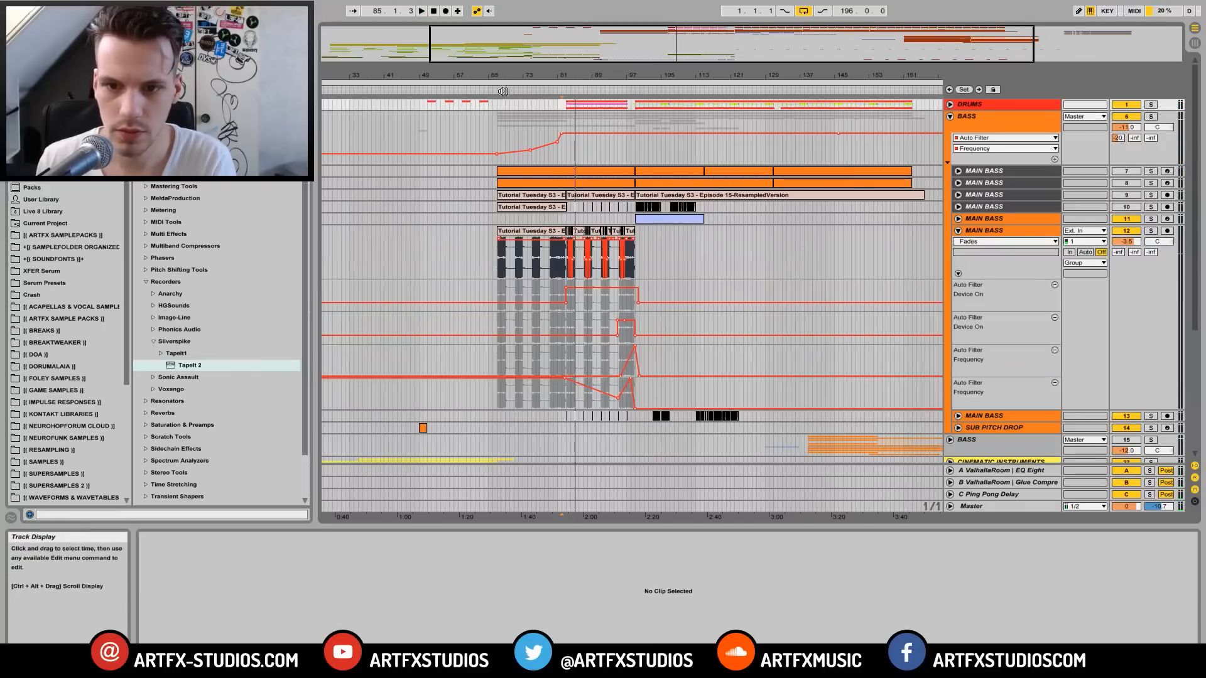
{"action": "left_click_drag", "start_coordinate": [559, 75], "coordinate": [556, 135]}
{"action": "left_click", "coordinate": [473, 259]}
{"action": "key", "text": "space"}
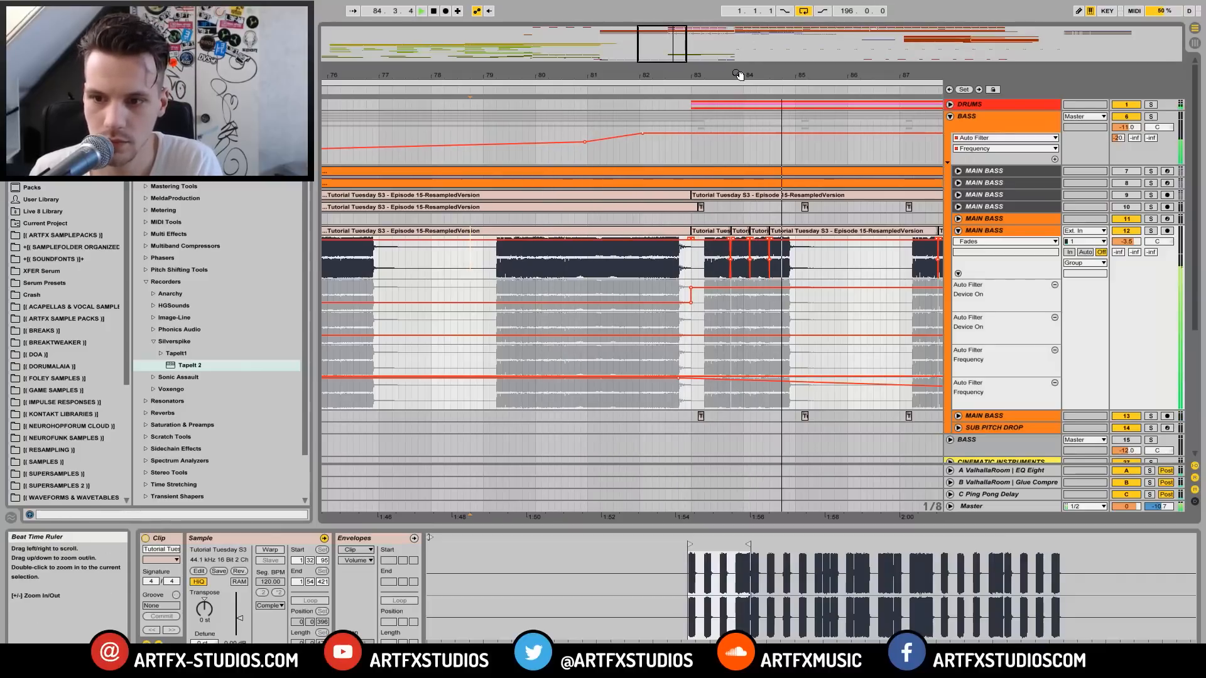
{"action": "left_click_drag", "start_coordinate": [737, 75], "coordinate": [514, 75]}
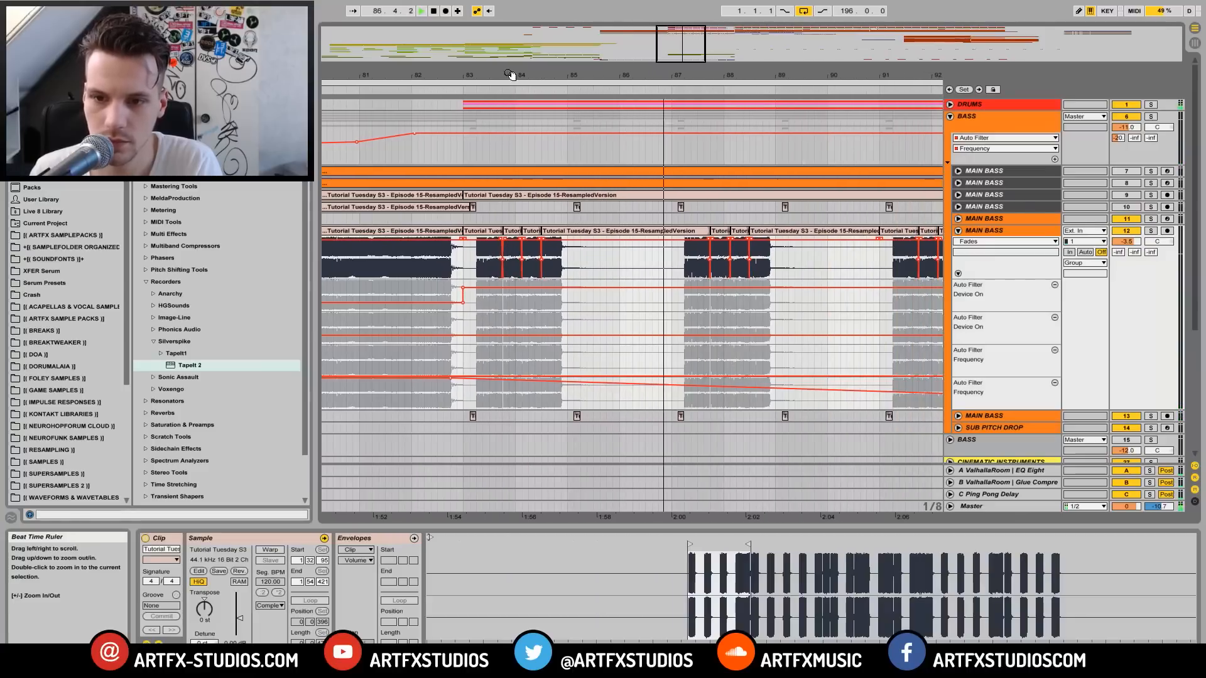
Step: Fold the chopped MAIN BASS track and insert a new MIDI track directly below it
{"action": "left_click", "coordinate": [958, 231]}
{"action": "left_click", "coordinate": [975, 233]}
{"action": "right_click", "coordinate": [975, 233]}
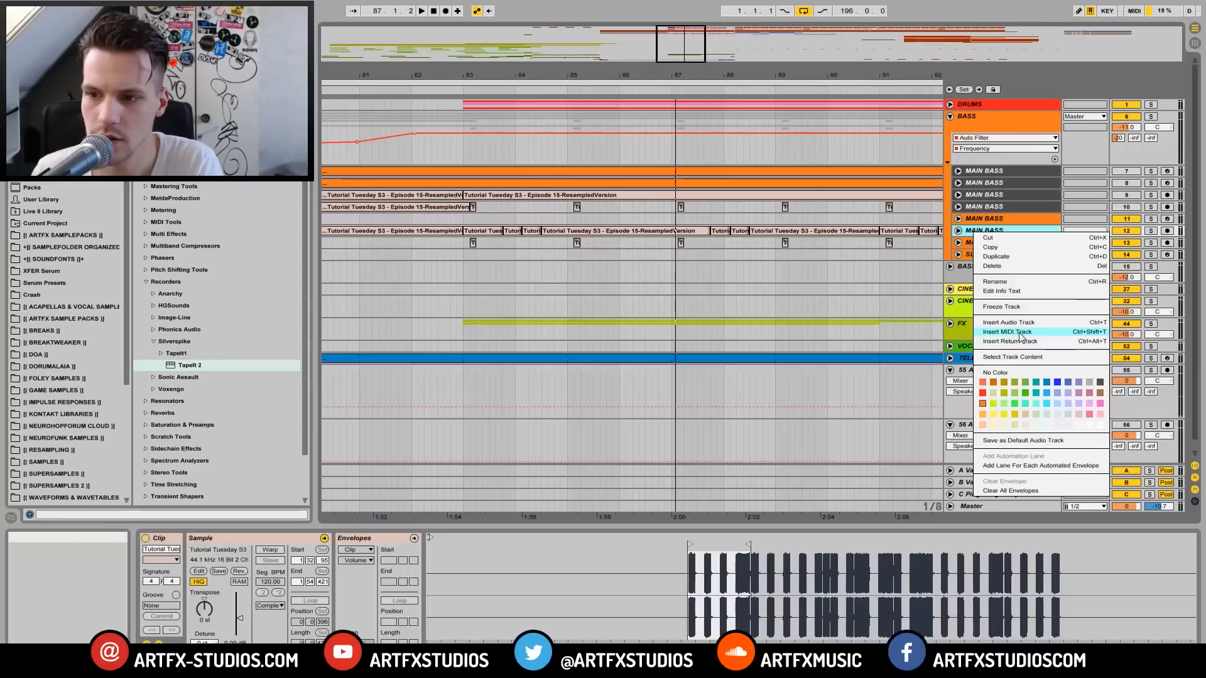
{"action": "key", "text": "Return"}
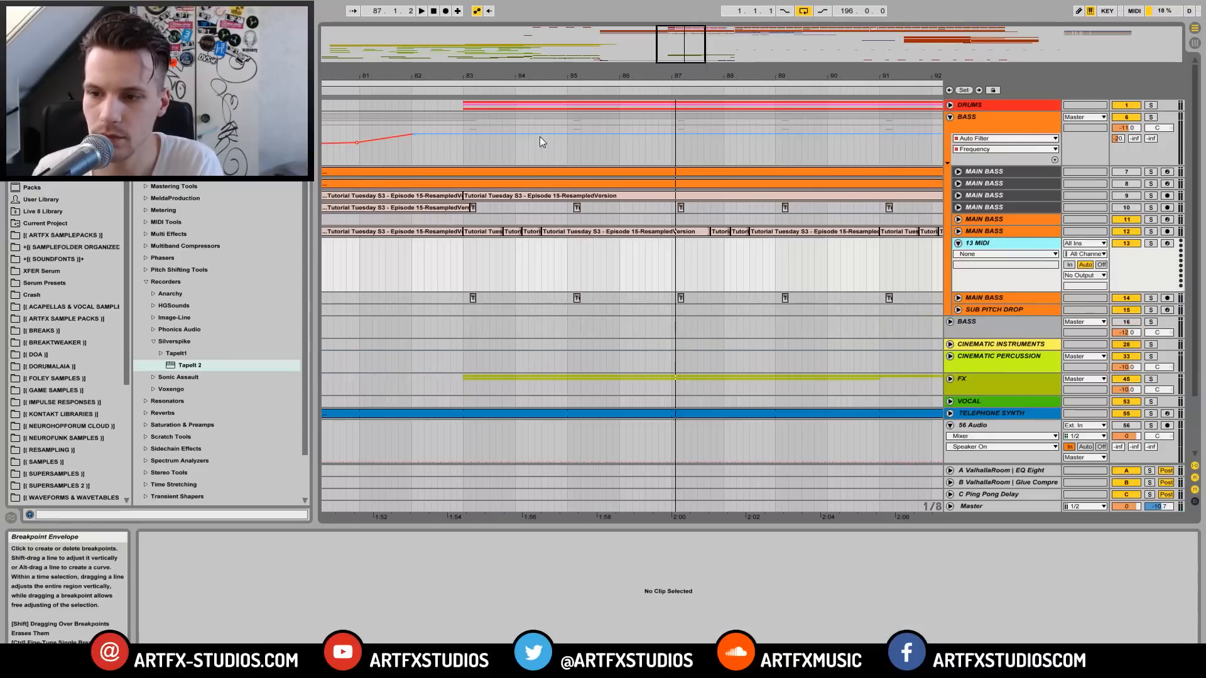
Step: Load the XFER Serum instrument from the plug-in browser onto the new MIDI track and close its window
{"action": "left_click", "coordinate": [145, 283]}
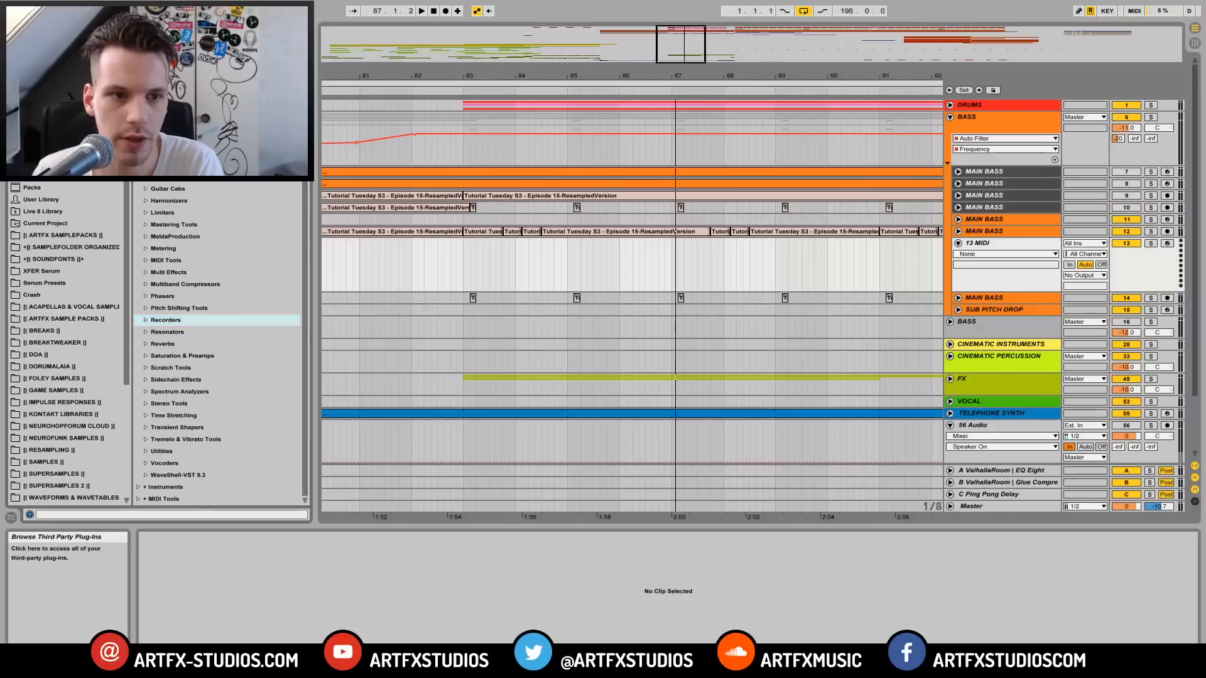
{"action": "left_click", "coordinate": [35, 134]}
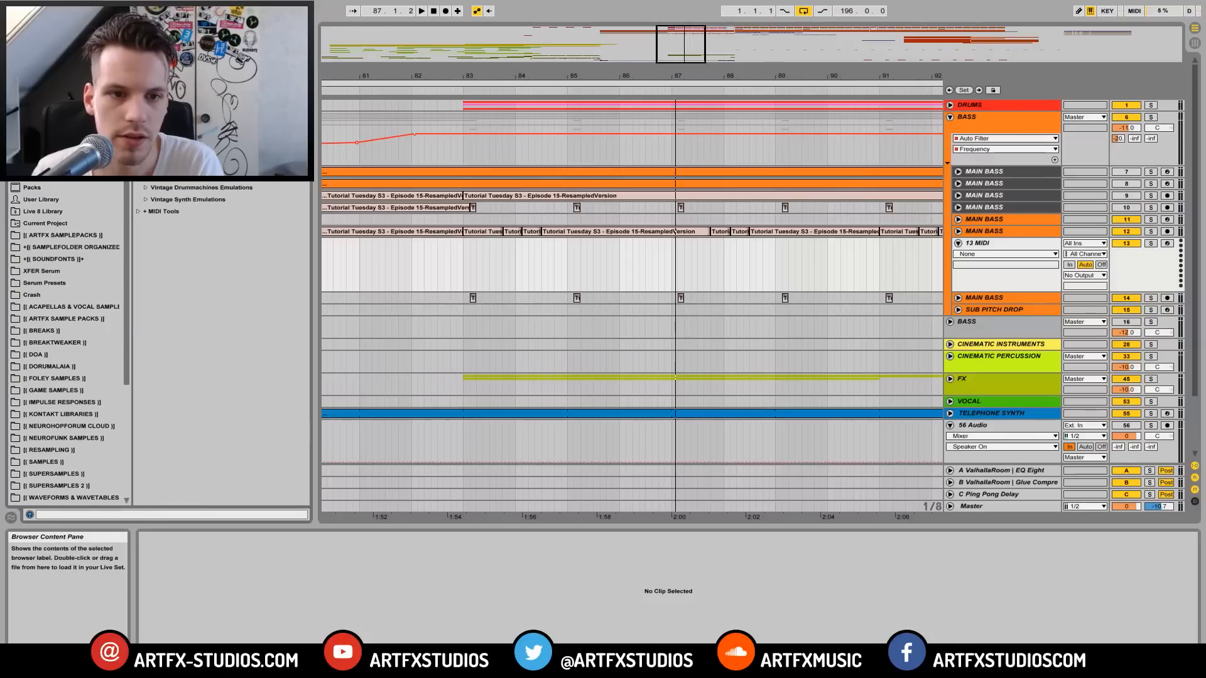
{"action": "left_click_drag", "start_coordinate": [307, 360], "coordinate": [280, 478]}
{"action": "left_click", "coordinate": [165, 452]}
{"action": "left_click", "coordinate": [153, 451]}
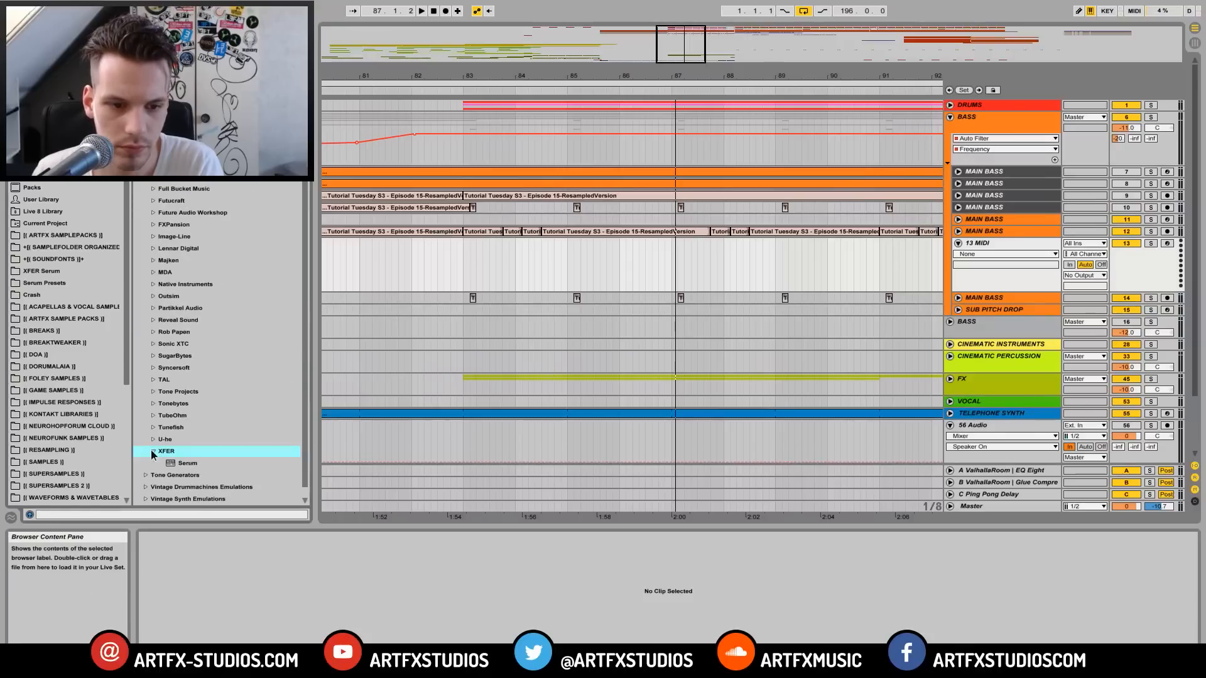
{"action": "left_click_drag", "start_coordinate": [178, 466], "coordinate": [704, 369]}
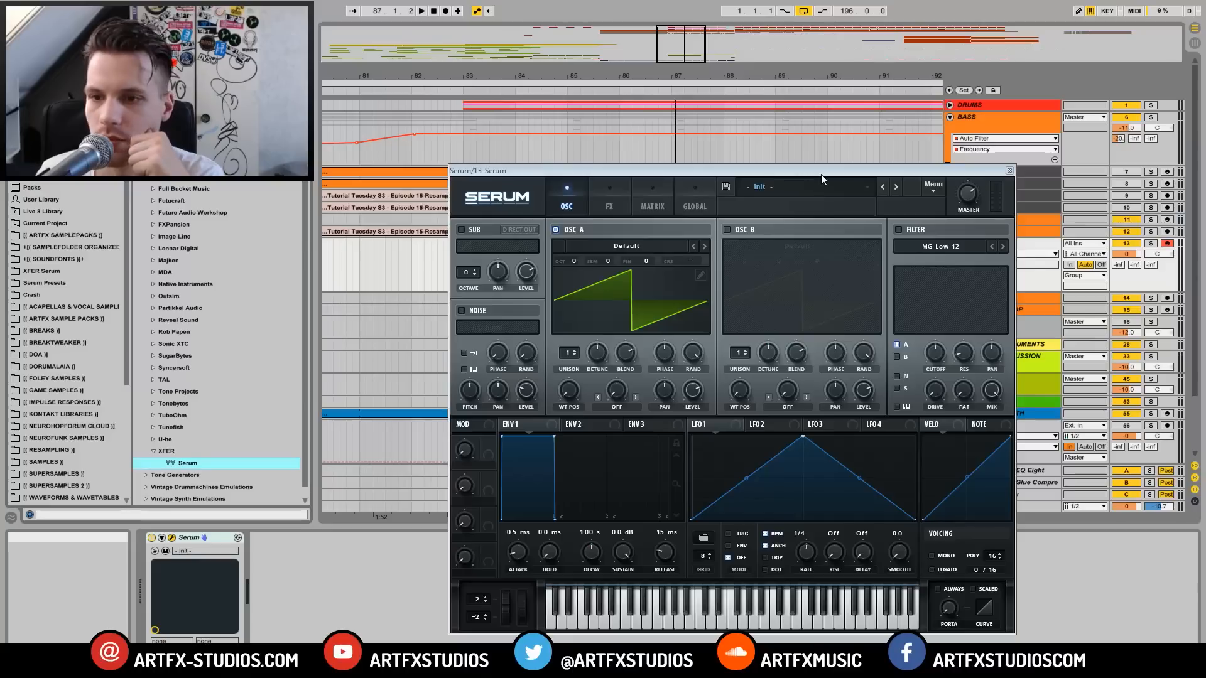
{"action": "left_click", "coordinate": [1010, 171]}
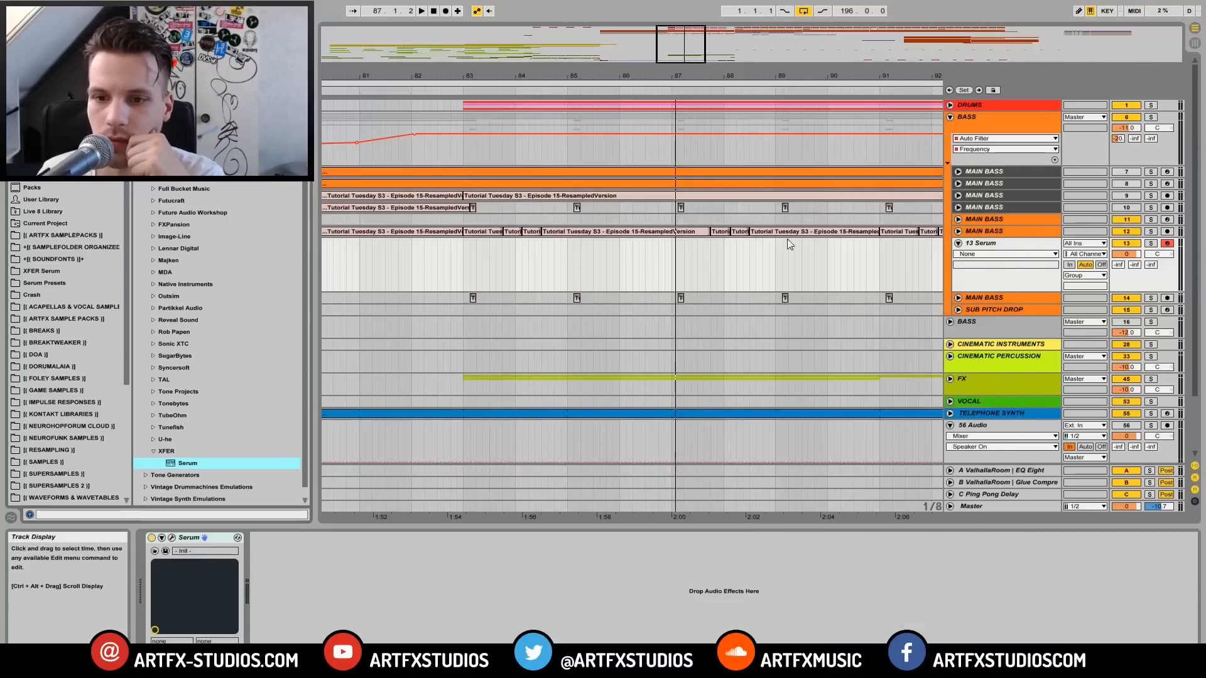
Step: Unfold the chopped MAIN BASS track and insert an empty two-bar MIDI clip on the Serum track from bar 85 to 87
{"action": "left_click", "coordinate": [958, 231]}
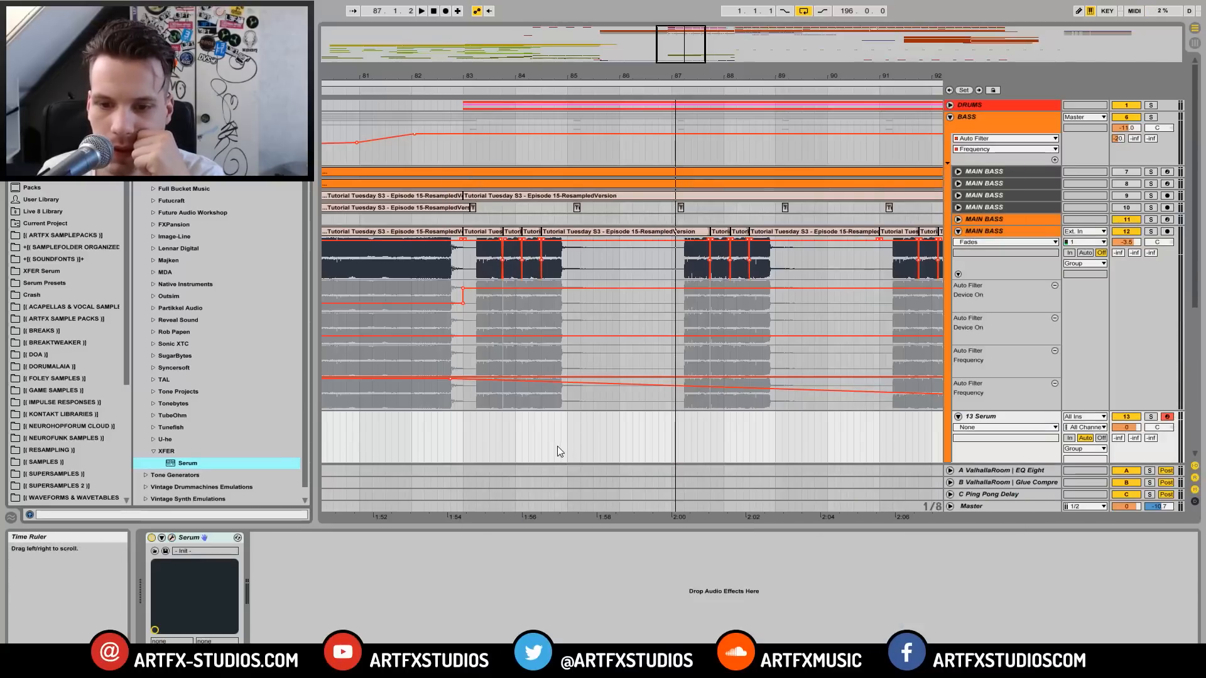
{"action": "left_click_drag", "start_coordinate": [571, 435], "coordinate": [667, 436]}
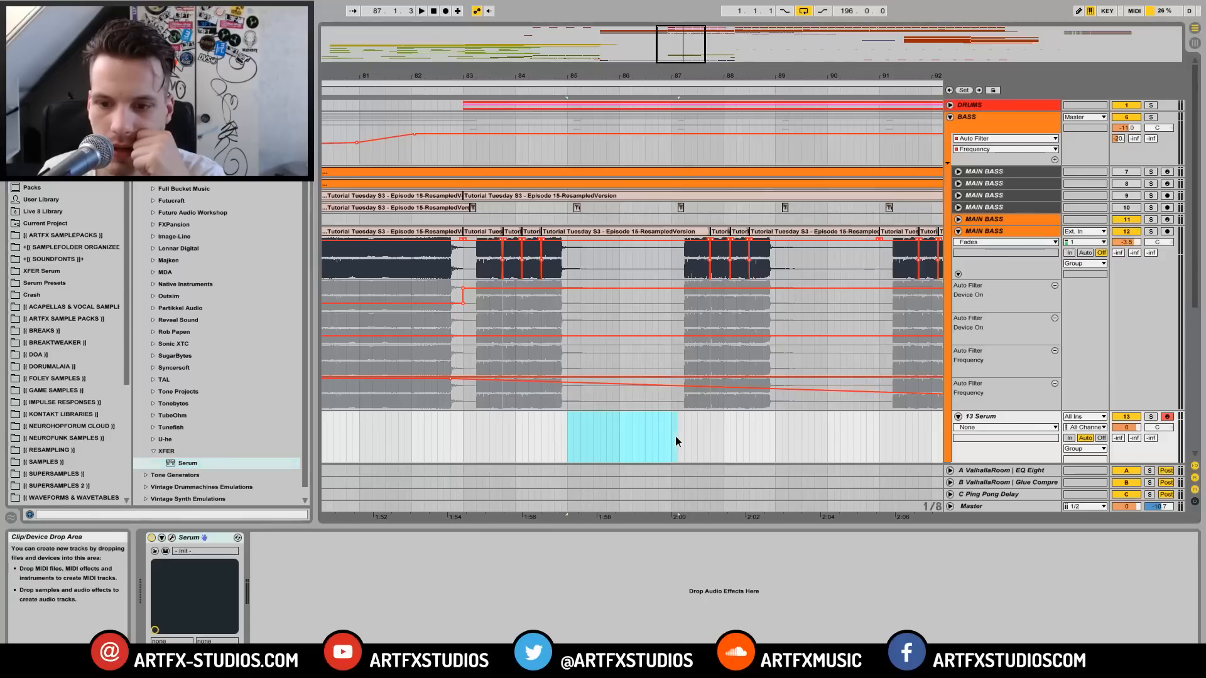
{"action": "key", "text": "ctrl+shift+m"}
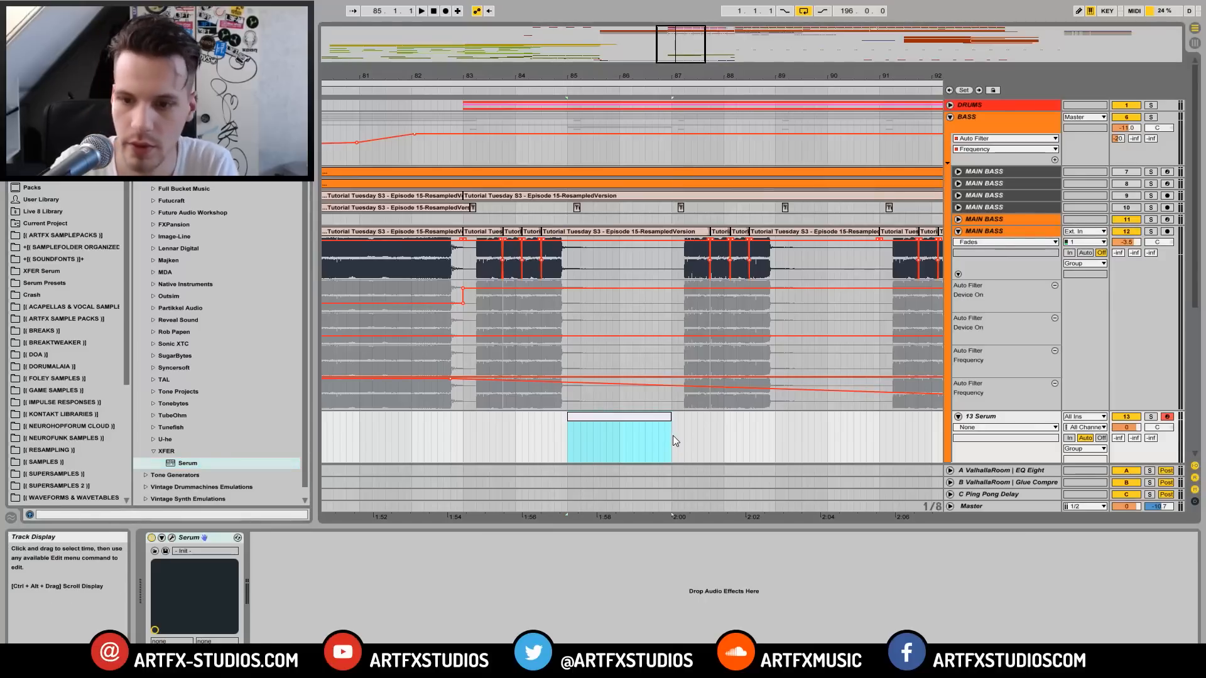
{"action": "double_click", "coordinate": [639, 421]}
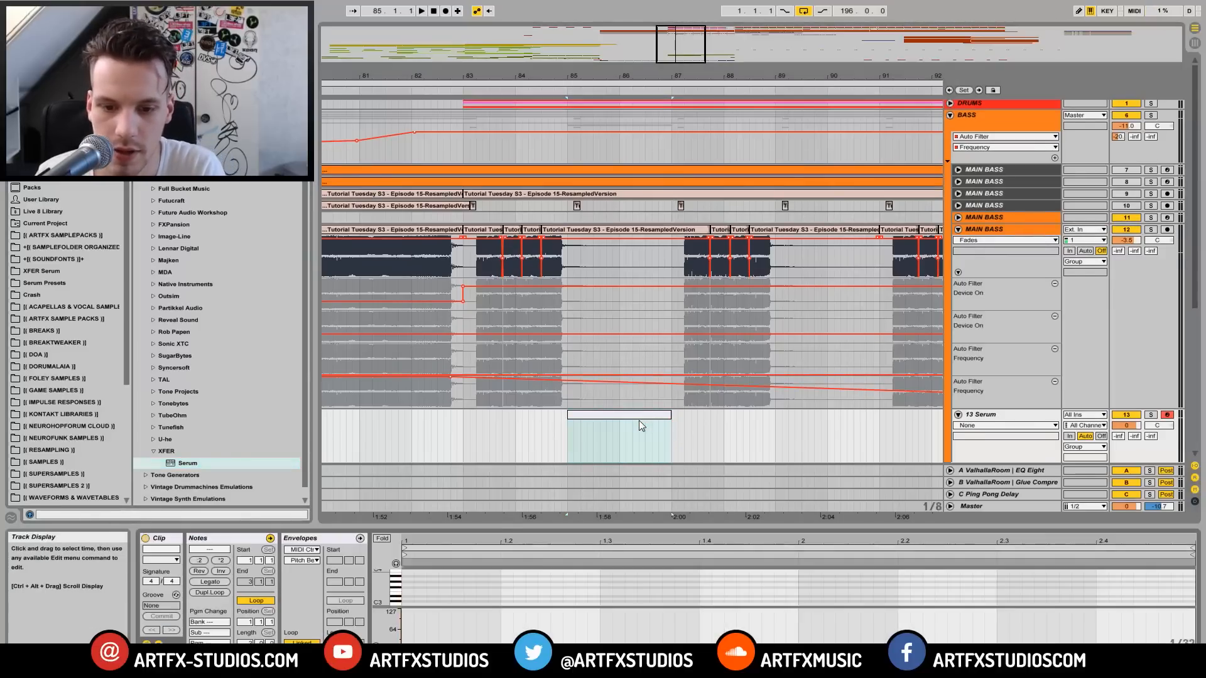
Step: Add an eighth-note G3 at the start of the new MIDI clip and duplicate it repeatedly along the clip
{"action": "left_click_drag", "start_coordinate": [408, 585], "coordinate": [461, 583]}
{"action": "key", "text": "ctrl+d"}
{"action": "key", "text": "ctrl+d"}
{"action": "key", "text": "ctrl+d"}
{"action": "key", "text": "ctrl+d"}
{"action": "key", "text": "ctrl+d"}
{"action": "key", "text": "ctrl+d"}
{"action": "key", "text": "ctrl+d"}
{"action": "key", "text": "ctrl+d"}
{"action": "key", "text": "ctrl+d"}
{"action": "key", "text": "ctrl+d"}
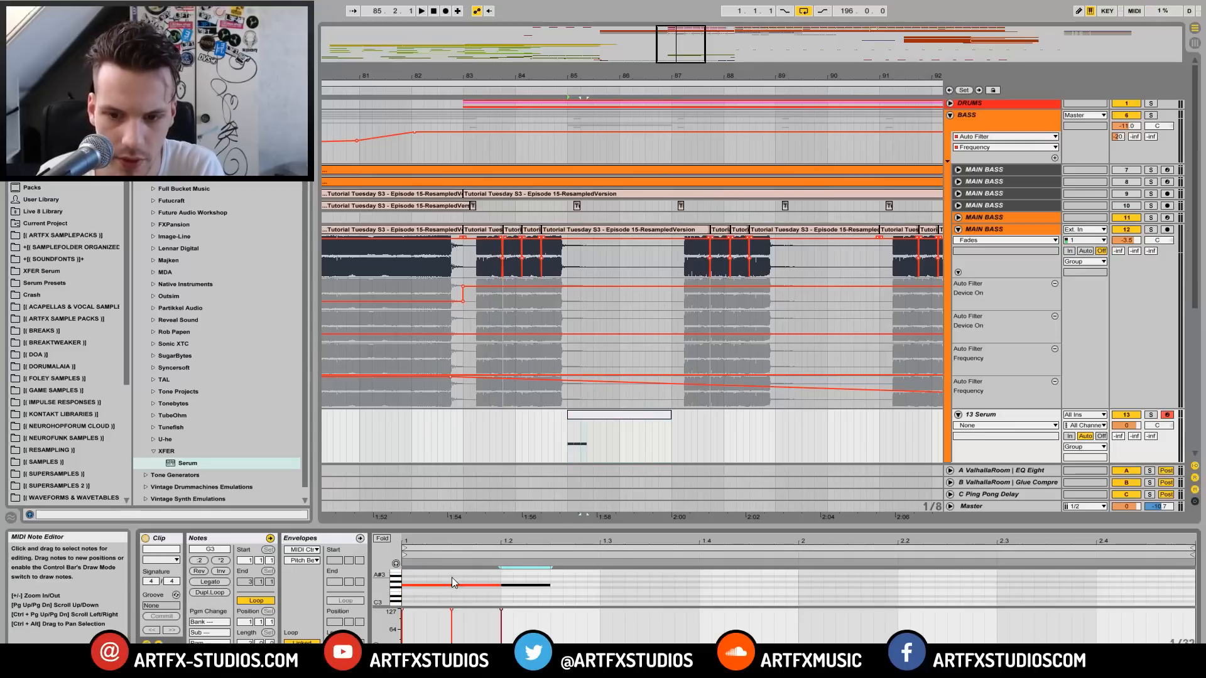
Step: Repeat the selected notes across the Serum MIDI clip and delete the notes in its first beat
{"action": "key", "text": "ctrl+d"}
{"action": "key", "text": "ctrl+d"}
{"action": "key", "text": "ctrl+d"}
{"action": "key", "text": "ctrl+d"}
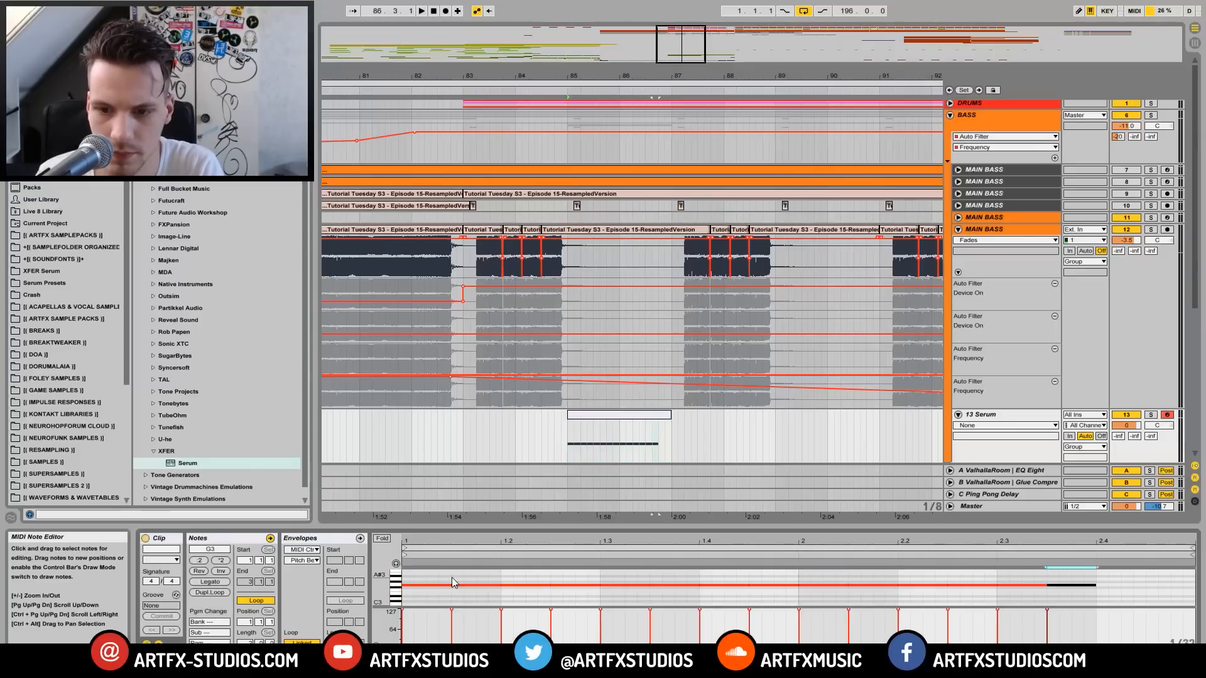
{"action": "left_click_drag", "start_coordinate": [433, 579], "coordinate": [457, 589]}
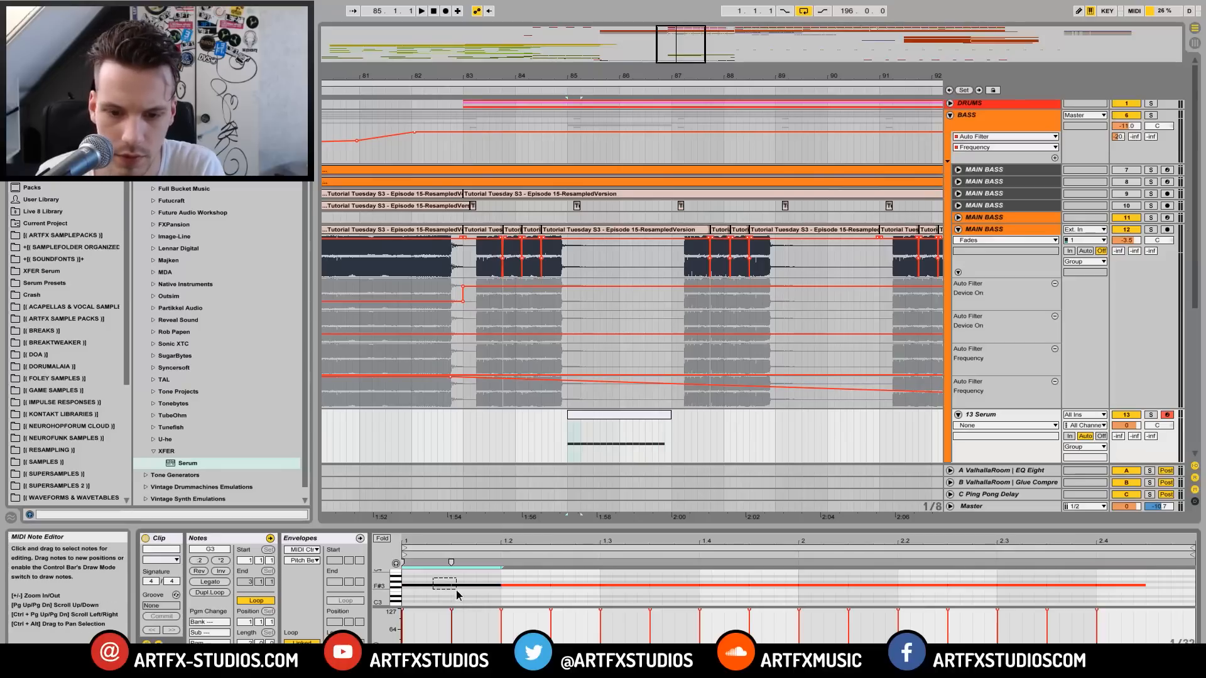
{"action": "key", "text": "Delete"}
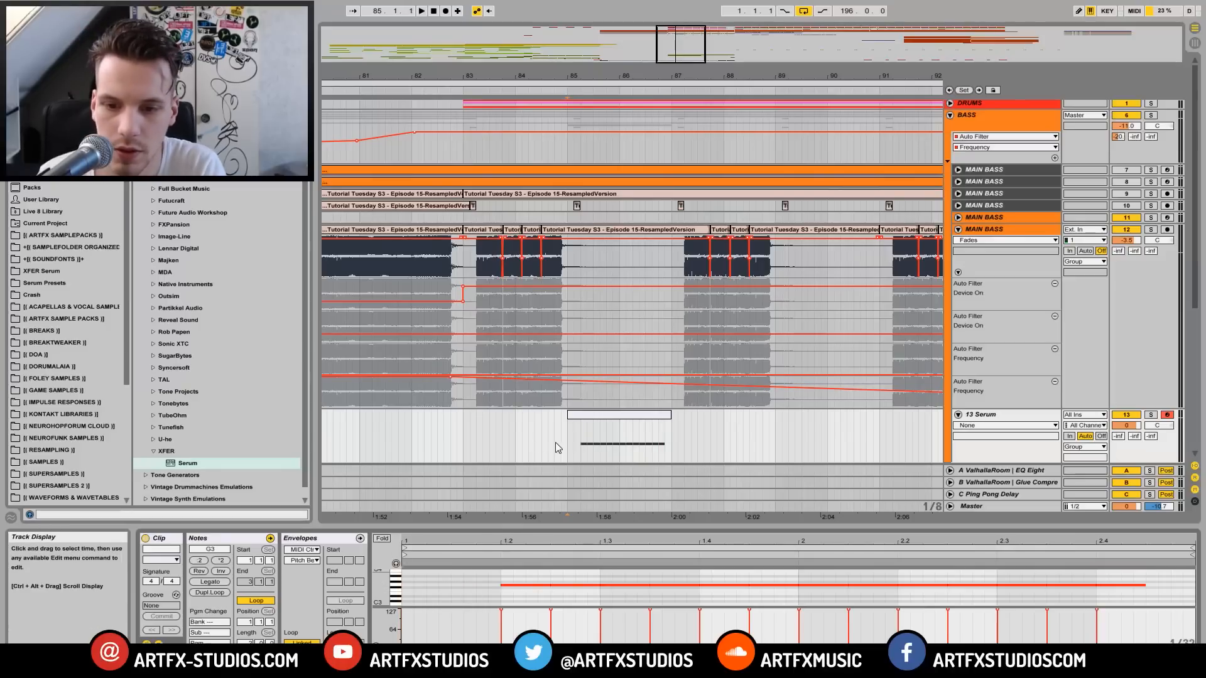
Step: Lower the Serum track's volume to -11.1 dB, solo the track and play the clip from its first note
{"action": "left_click", "coordinate": [582, 444]}
{"action": "mouse_move", "coordinate": [1133, 426]}
{"action": "left_mouse_down"}
{"action": "mouse_move", "coordinate": [1133, 444]}
{"action": "mouse_move", "coordinate": [1131, 422]}
{"action": "left_mouse_up"}
{"action": "left_click", "coordinate": [1151, 416]}
{"action": "key", "text": "space"}
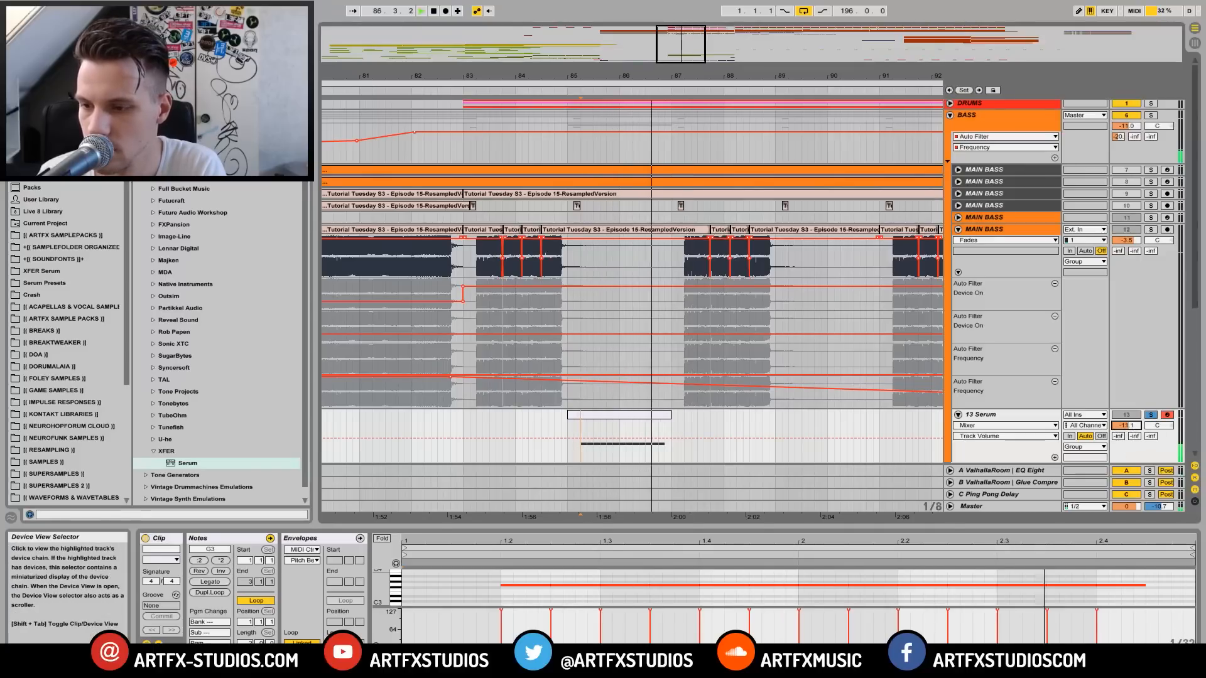
{"action": "key", "text": "space"}
Step: Transpose all the clip's notes down two octaves to G1 and set the Serum track's volume to -3.5 dB during playback
{"action": "left_click_drag", "start_coordinate": [1163, 597], "coordinate": [461, 454]}
{"action": "key", "text": "shift+Down"}
{"action": "key", "text": "shift+Down"}
{"action": "key", "text": "space"}
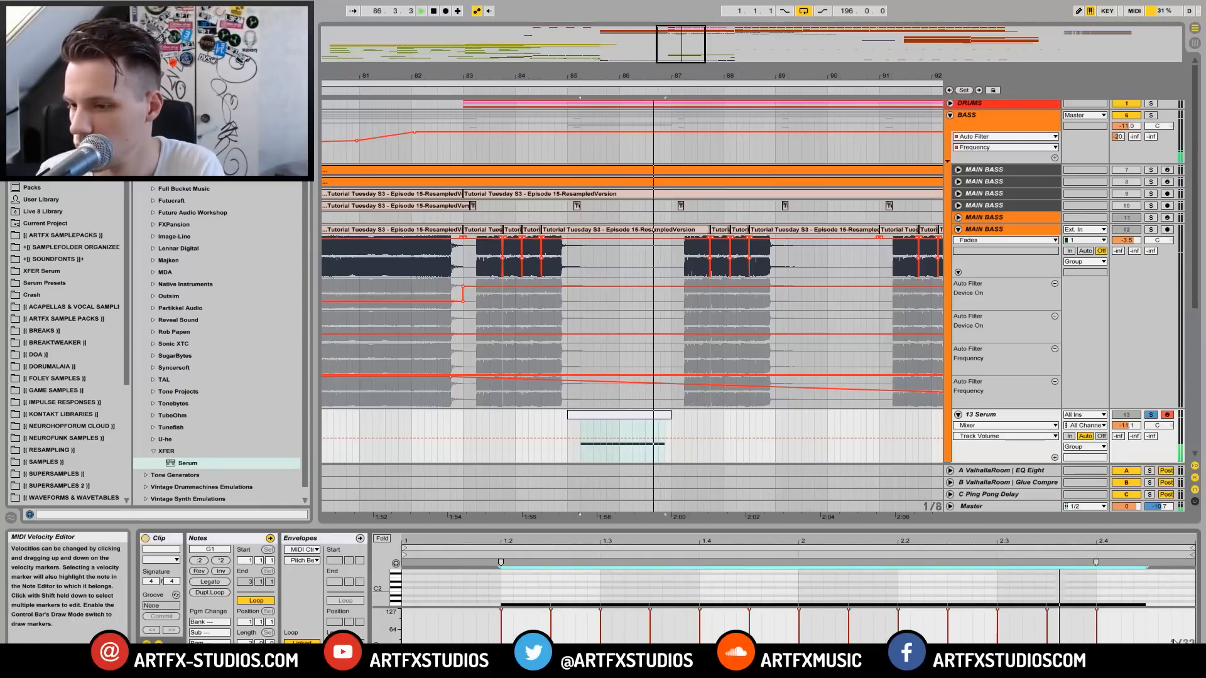
{"action": "key", "text": "space"}
{"action": "left_click_drag", "start_coordinate": [1126, 426], "coordinate": [1126, 402]}
{"action": "key", "text": "space"}
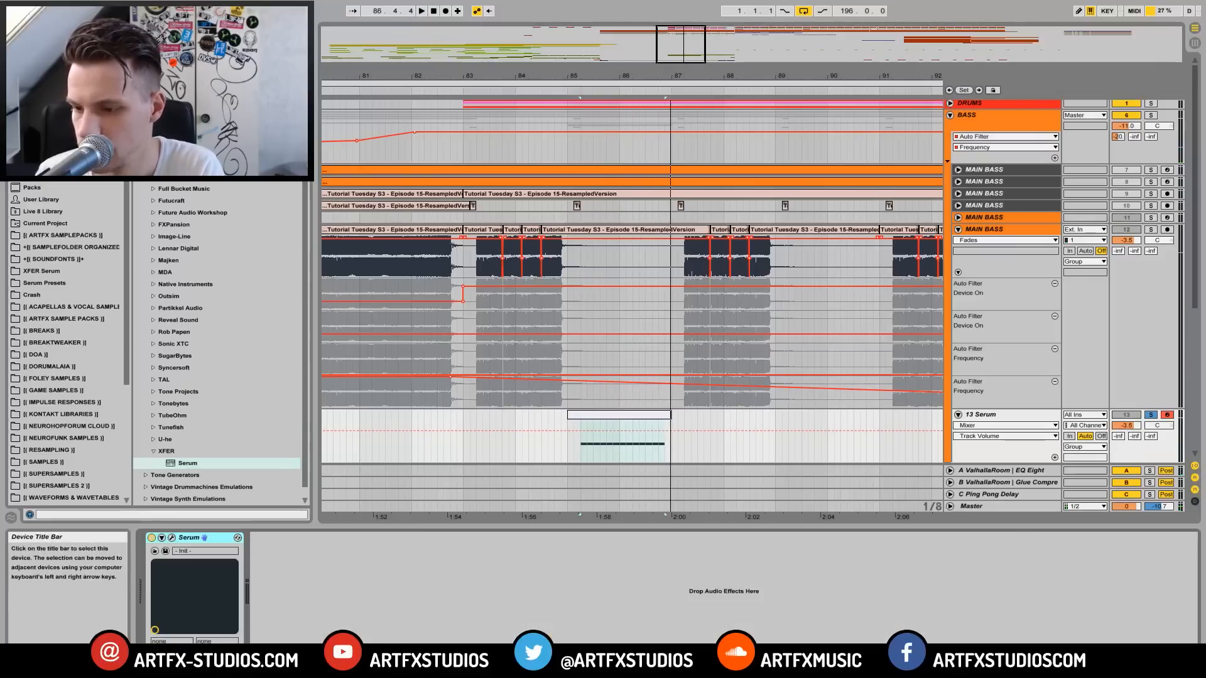
Step: Open the Serum plug-in window from the track's device chain and set oscillator A's octave to -1
{"action": "key", "text": "shift+Tab"}
{"action": "left_click", "coordinate": [171, 537]}
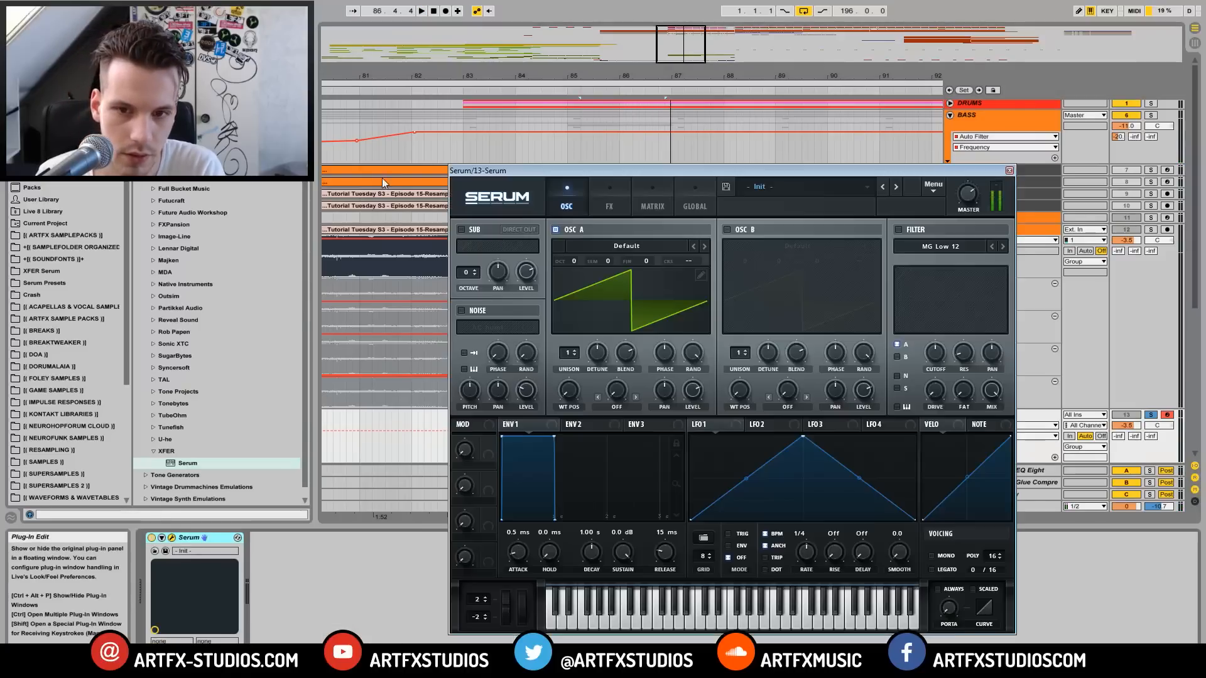
{"action": "left_click_drag", "start_coordinate": [577, 263], "coordinate": [582, 271]}
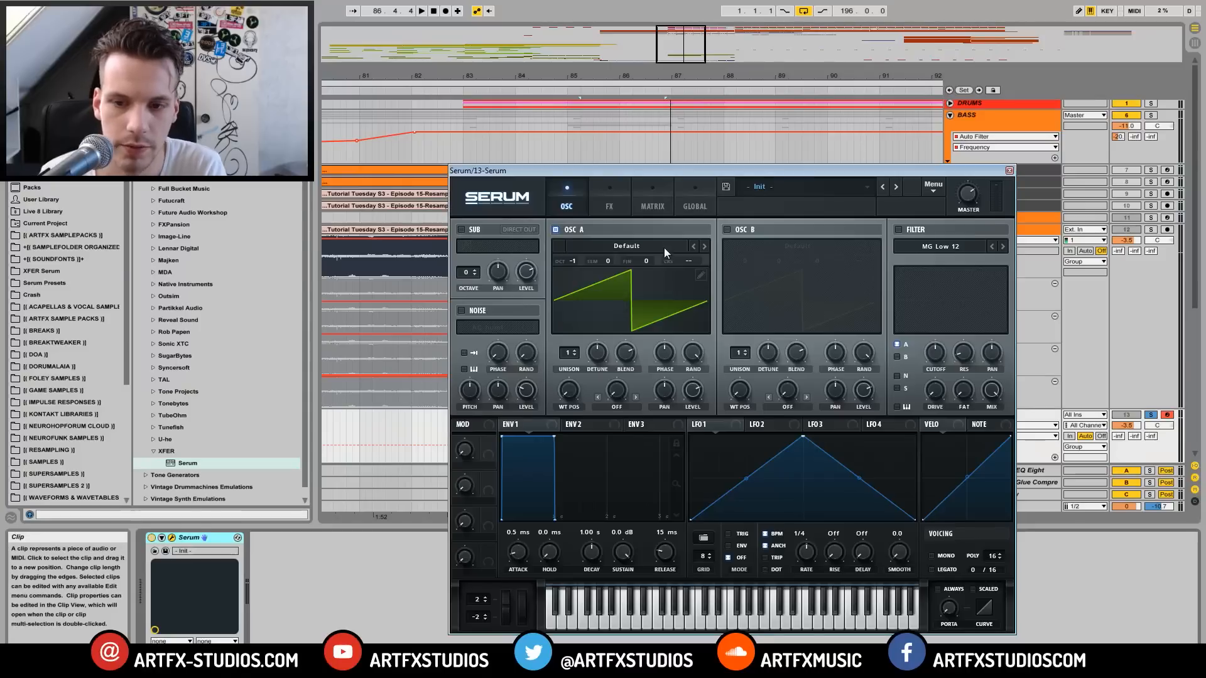
Step: Enable the MG Low 12 filter with Env 2 modulating its lowered cutoff, and set Env 2's sustain to 0%
{"action": "left_click", "coordinate": [899, 230]}
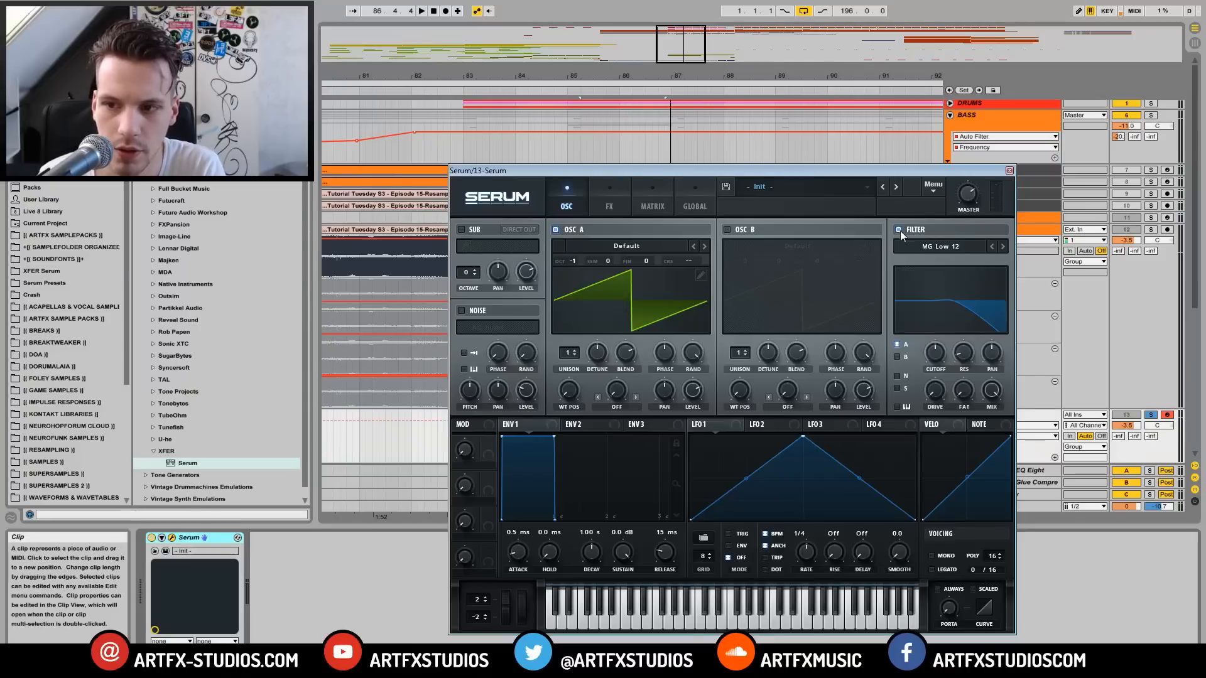
{"action": "left_click_drag", "start_coordinate": [944, 363], "coordinate": [944, 396]}
{"action": "left_click", "coordinate": [562, 426]}
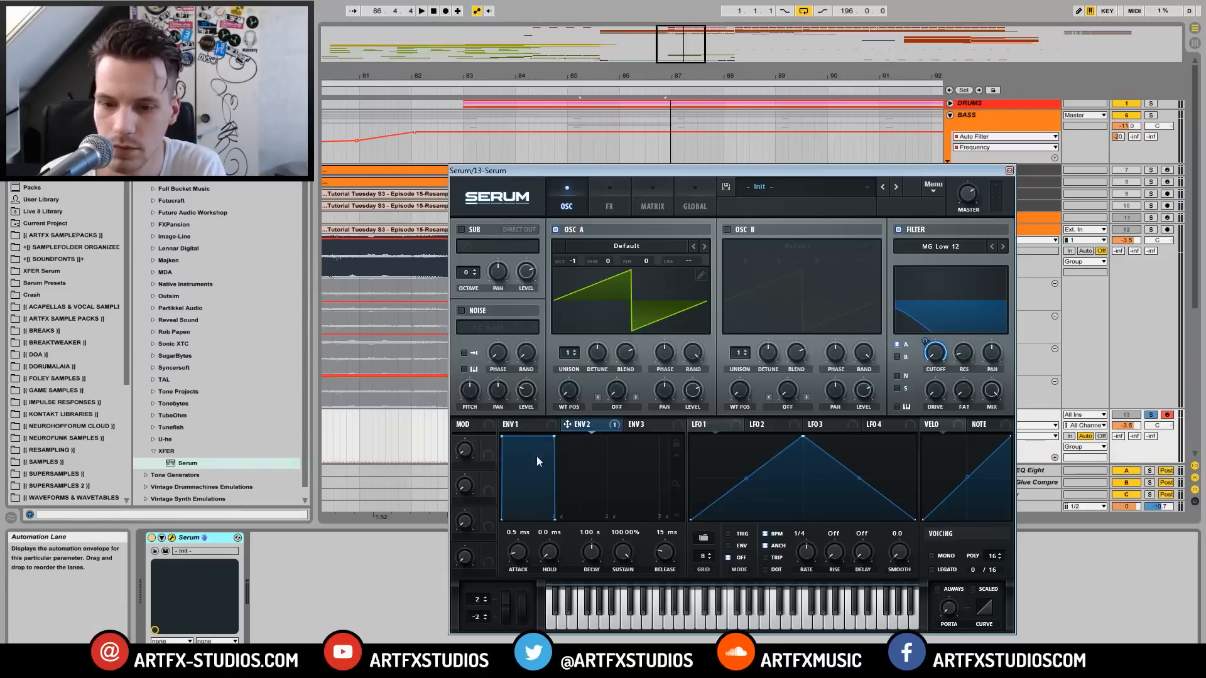
{"action": "left_click_drag", "start_coordinate": [612, 548], "coordinate": [612, 603]}
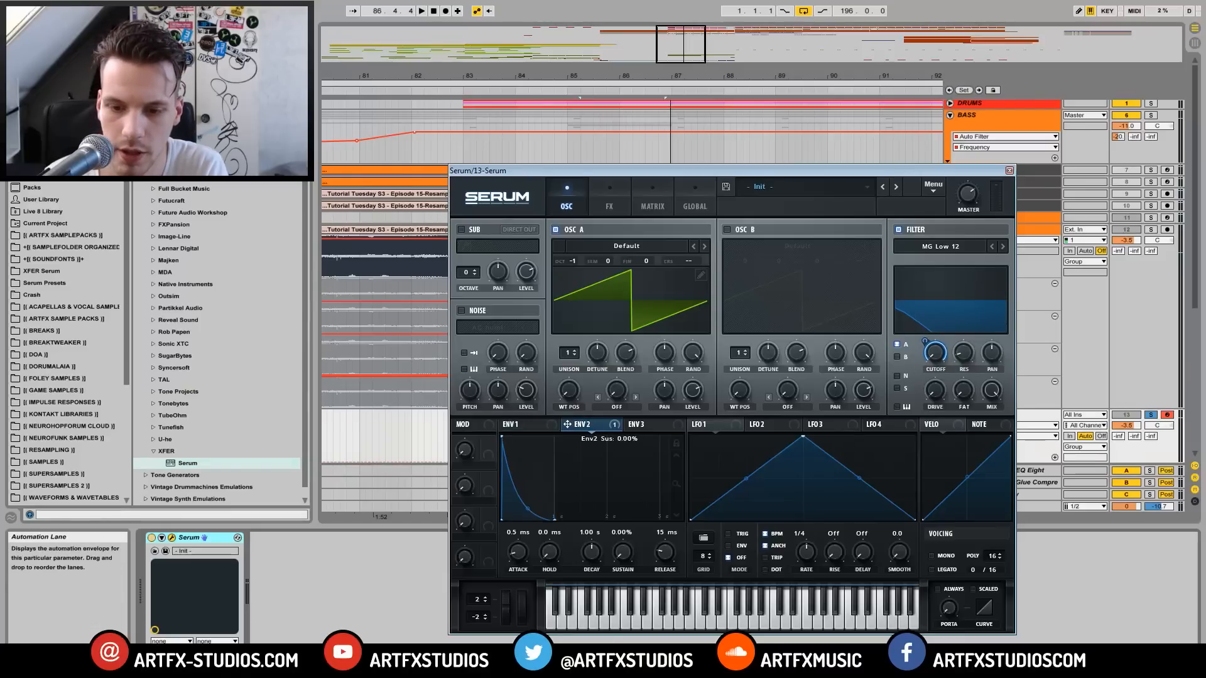
Step: Play the clip while setting Env 2's decay to 494 ms and its attack to 0.0 ms
{"action": "key", "text": "space"}
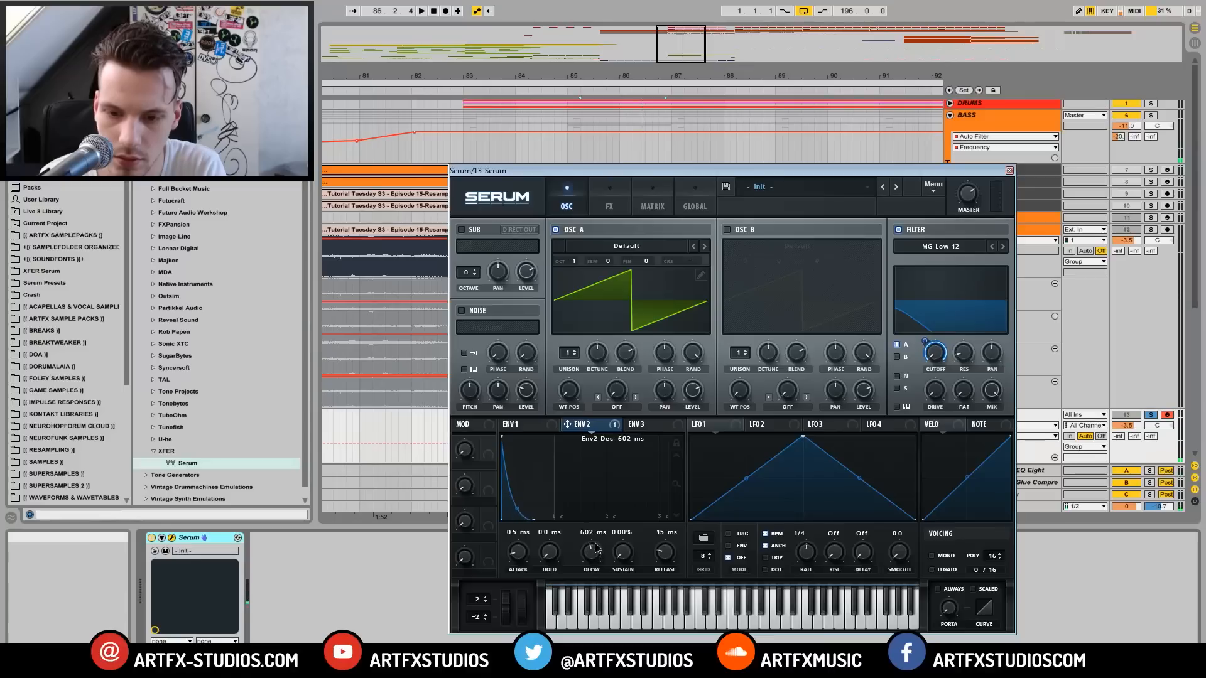
{"action": "left_click_drag", "start_coordinate": [595, 544], "coordinate": [596, 541]}
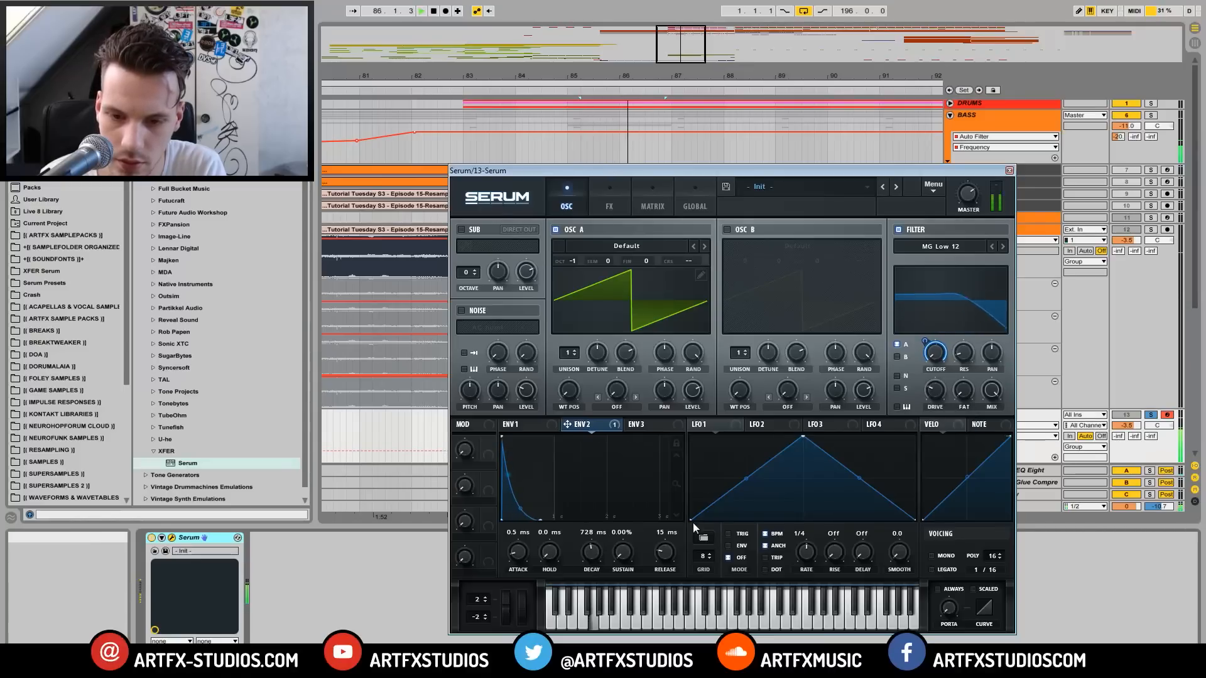
{"action": "left_click_drag", "start_coordinate": [590, 557], "coordinate": [596, 557]}
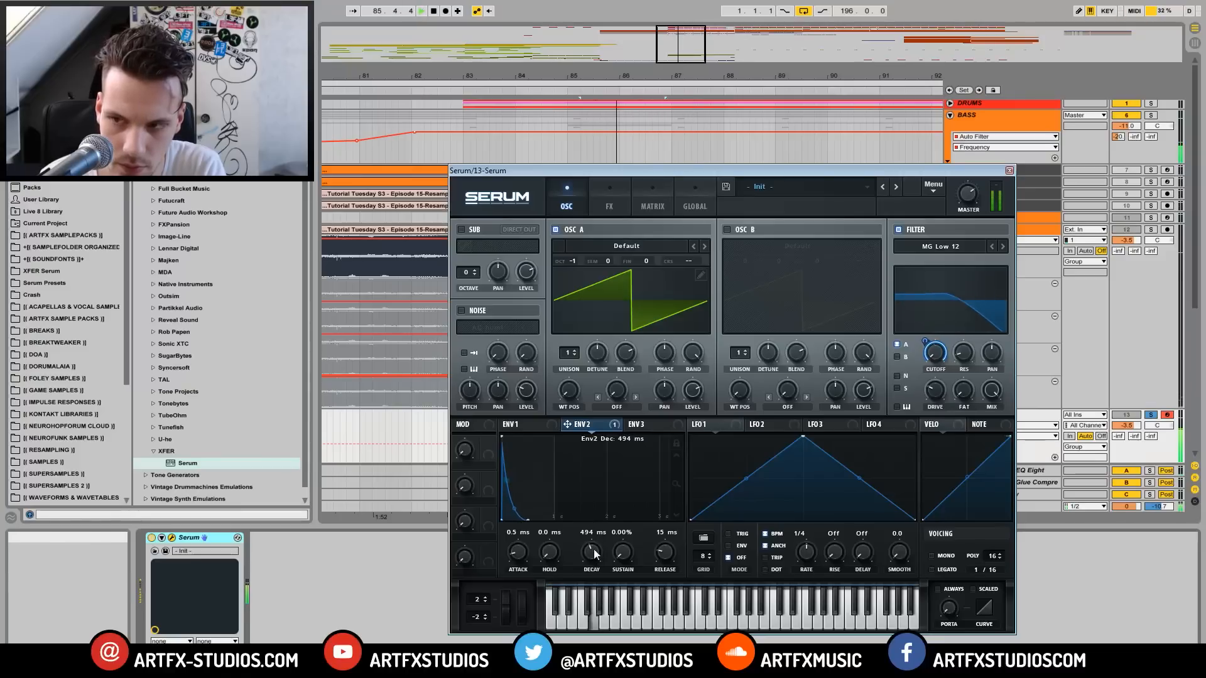
{"action": "left_click_drag", "start_coordinate": [521, 557], "coordinate": [514, 560]}
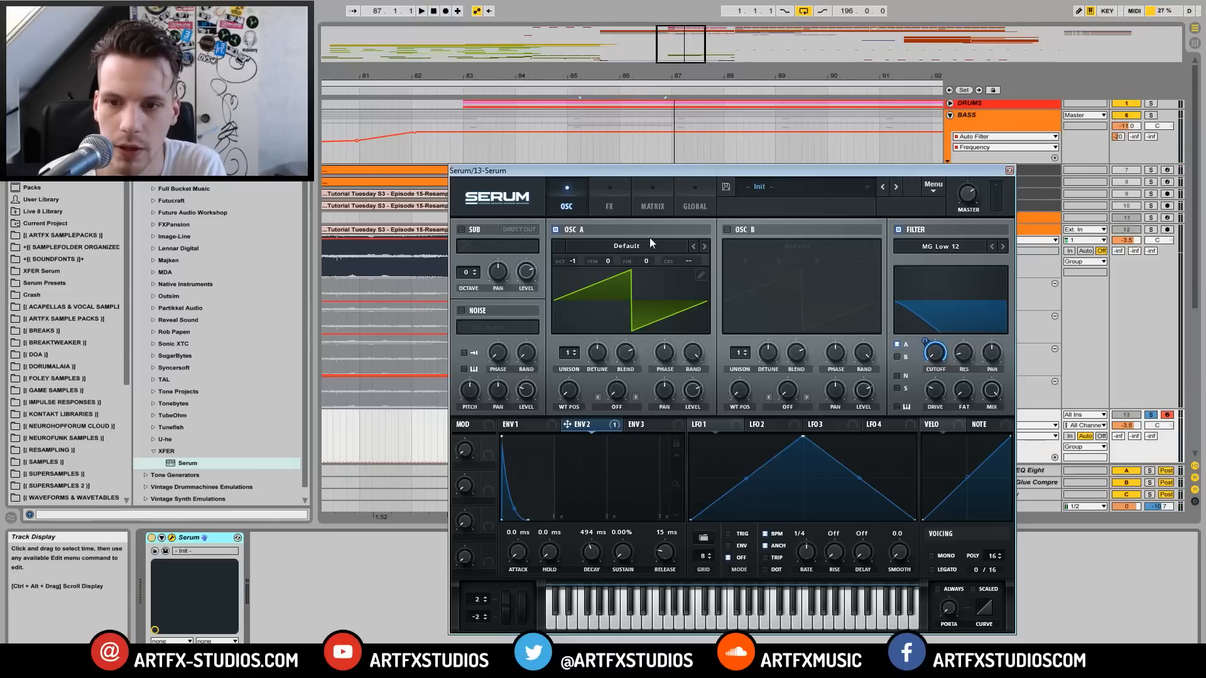
Step: Load the Spectral wavetable Monster 1 [SL] into oscillator A and audition its wavetable positions
{"action": "left_click", "coordinate": [635, 247]}
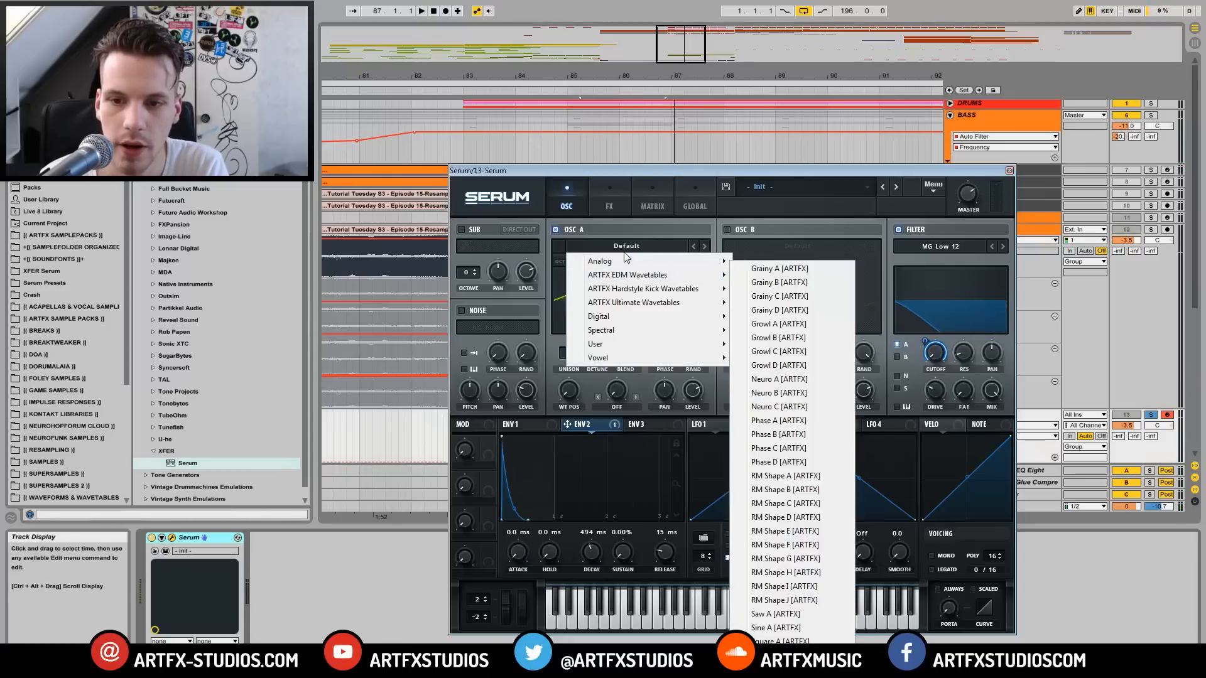
{"action": "mouse_move", "coordinate": [632, 304]}
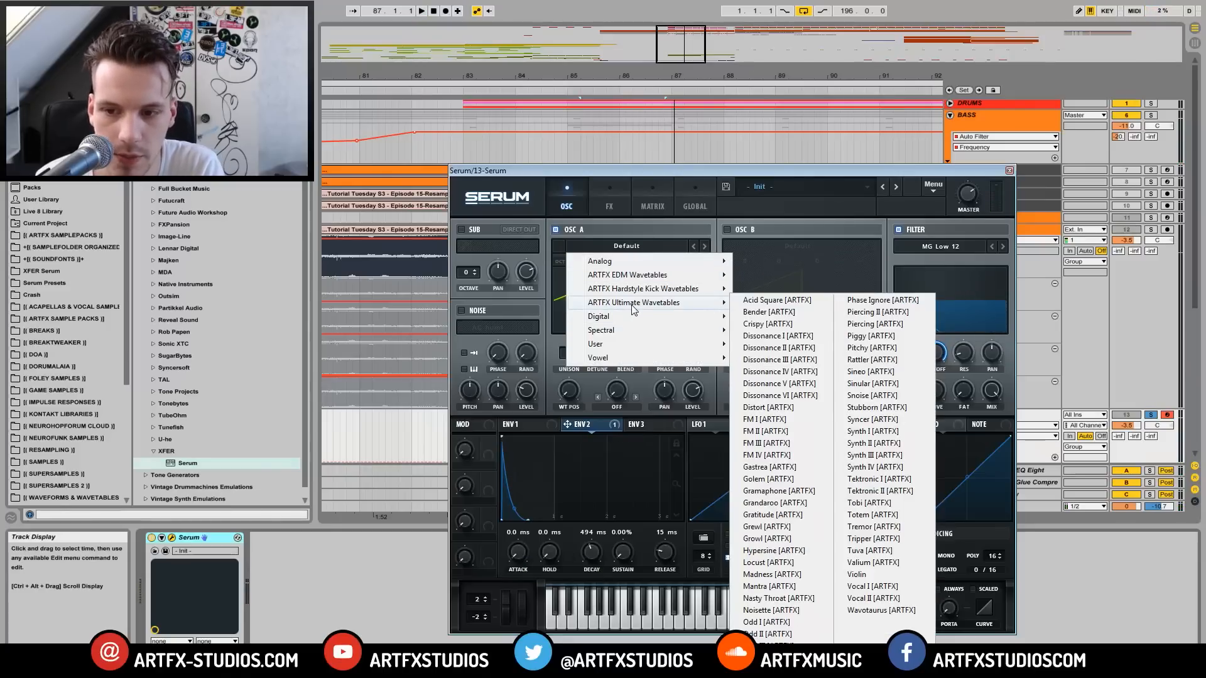
{"action": "mouse_move", "coordinate": [661, 332]}
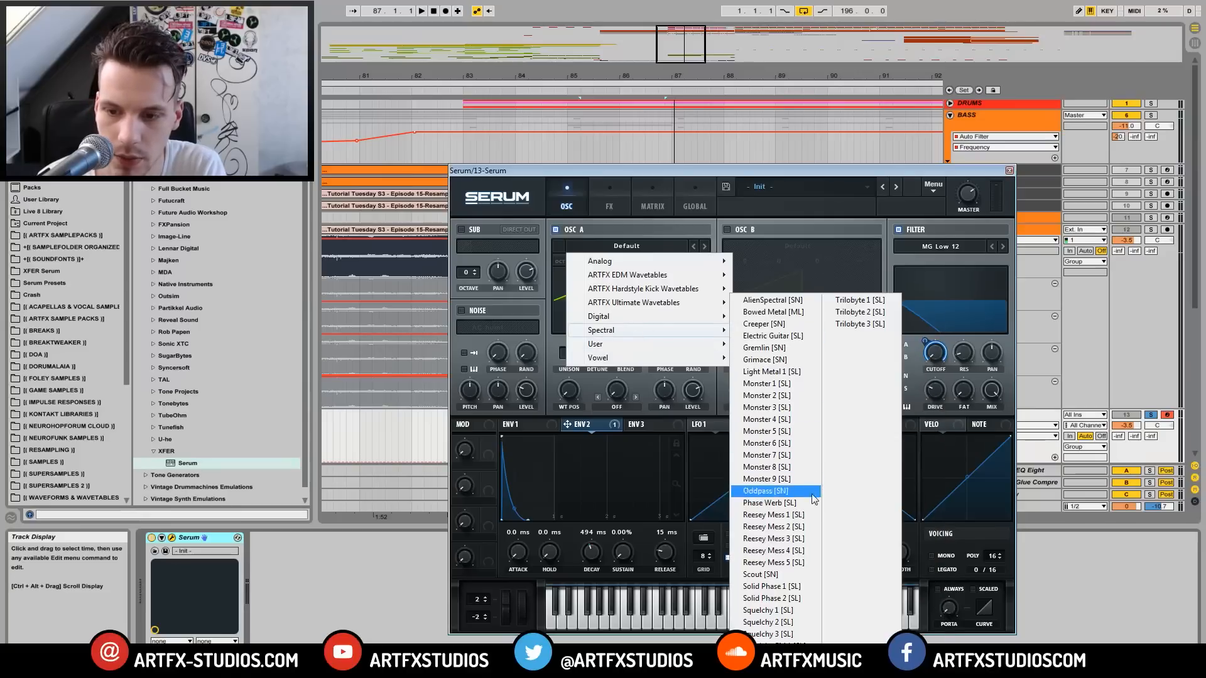
{"action": "left_click", "coordinate": [794, 387]}
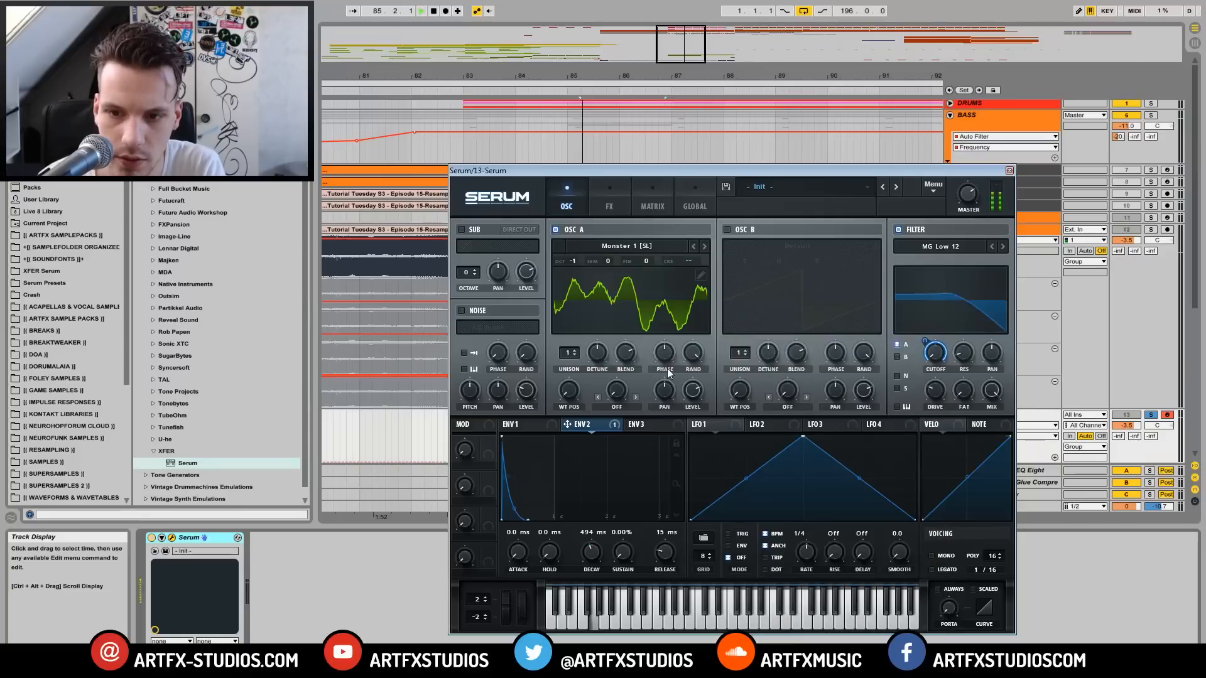
{"action": "mouse_move", "coordinate": [568, 397]}
{"action": "left_mouse_down"}
{"action": "mouse_move", "coordinate": [580, 347]}
{"action": "mouse_move", "coordinate": [572, 412]}
{"action": "left_mouse_up"}
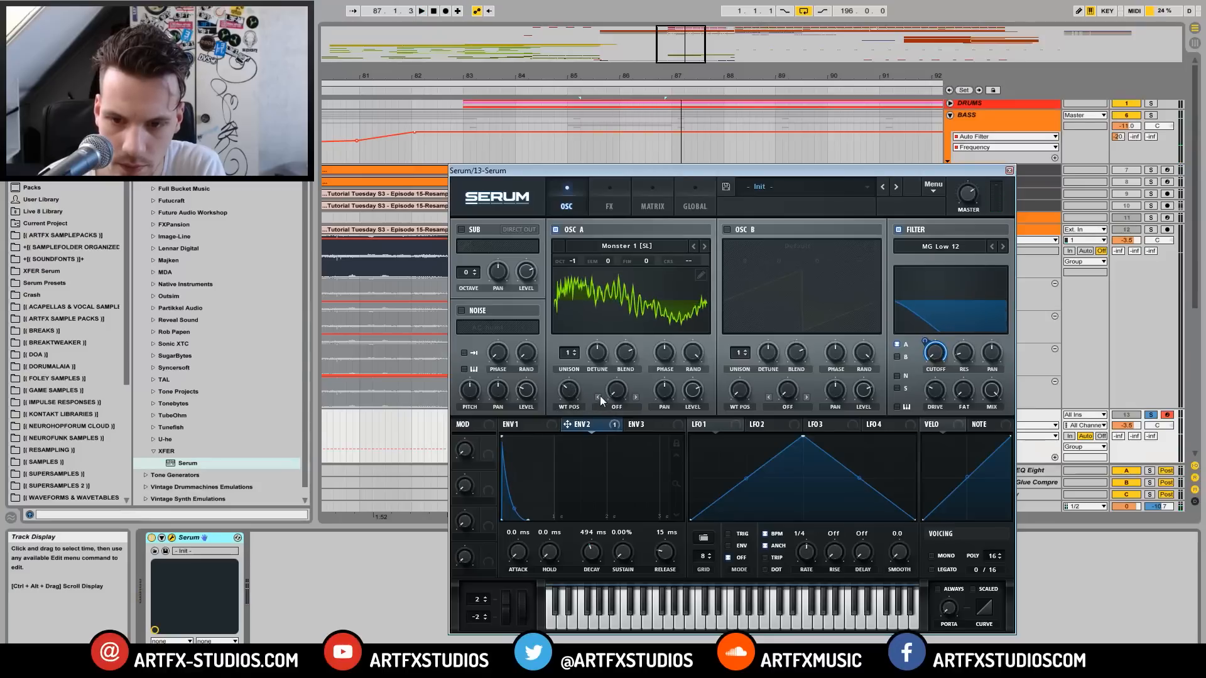
Step: Step through oscillator A's wavetables to Monster 3 [SL] and set its wavetable position to 13 by ear
{"action": "left_click", "coordinate": [704, 246]}
{"action": "left_click_drag", "start_coordinate": [570, 391], "coordinate": [590, 319]}
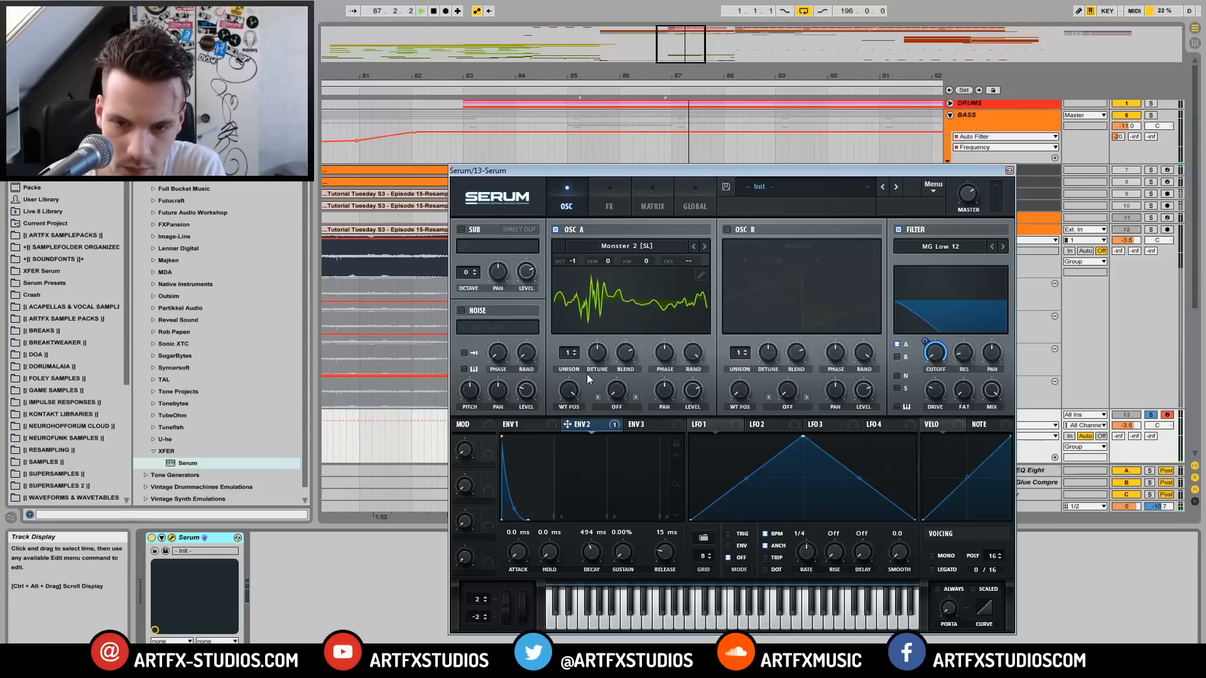
{"action": "left_click", "coordinate": [704, 245]}
{"action": "left_click_drag", "start_coordinate": [569, 390], "coordinate": [554, 490]}
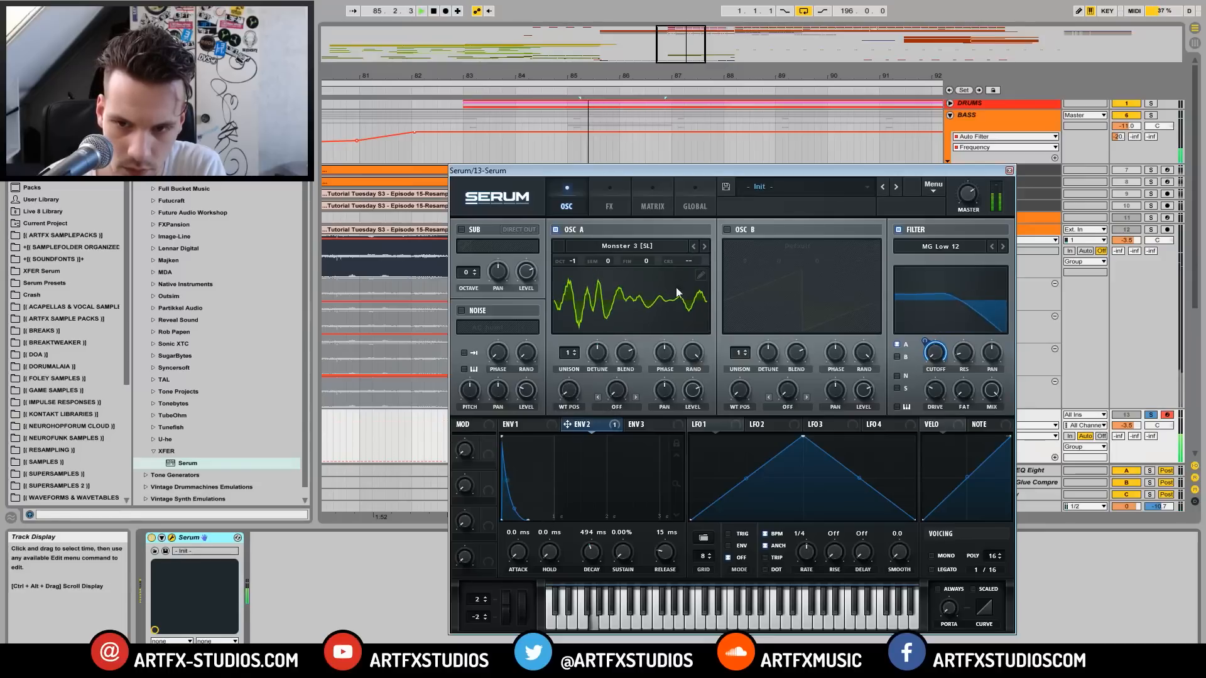
{"action": "key", "text": "space"}
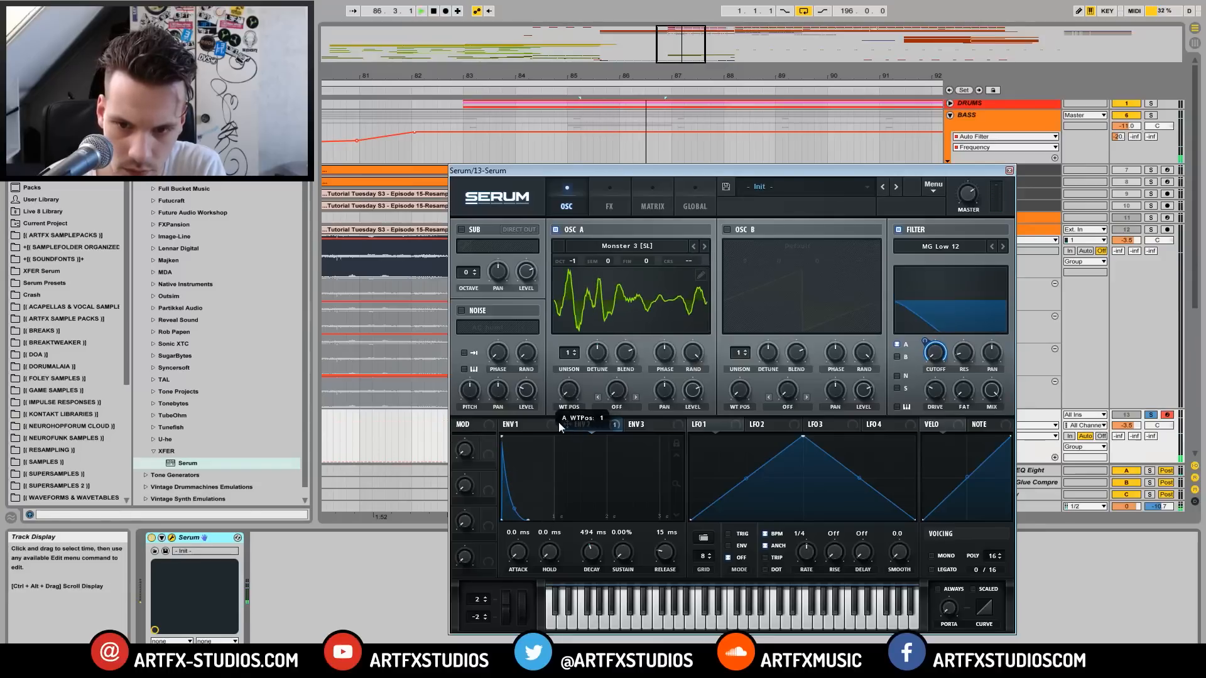
{"action": "left_click_drag", "start_coordinate": [569, 394], "coordinate": [572, 390]}
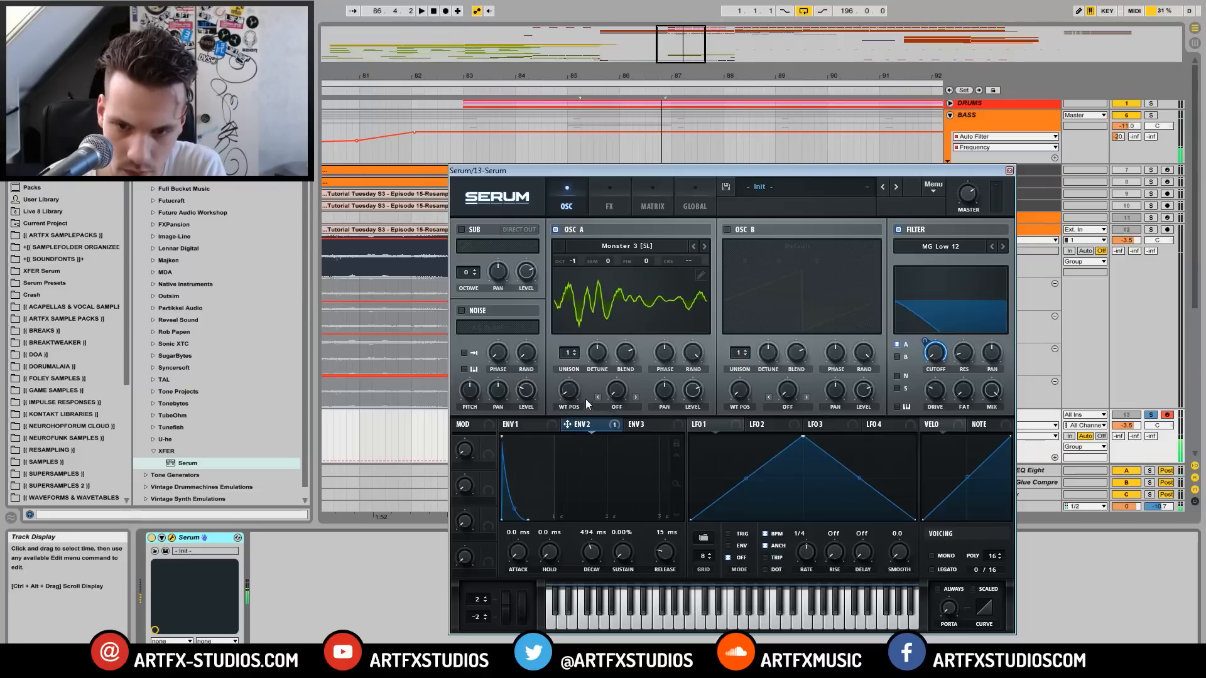
Step: Modulate oscillator A's wavetable position with Env 2 and fine-tune the modulation amount while playing the clip
{"action": "left_click_drag", "start_coordinate": [559, 379], "coordinate": [560, 384]}
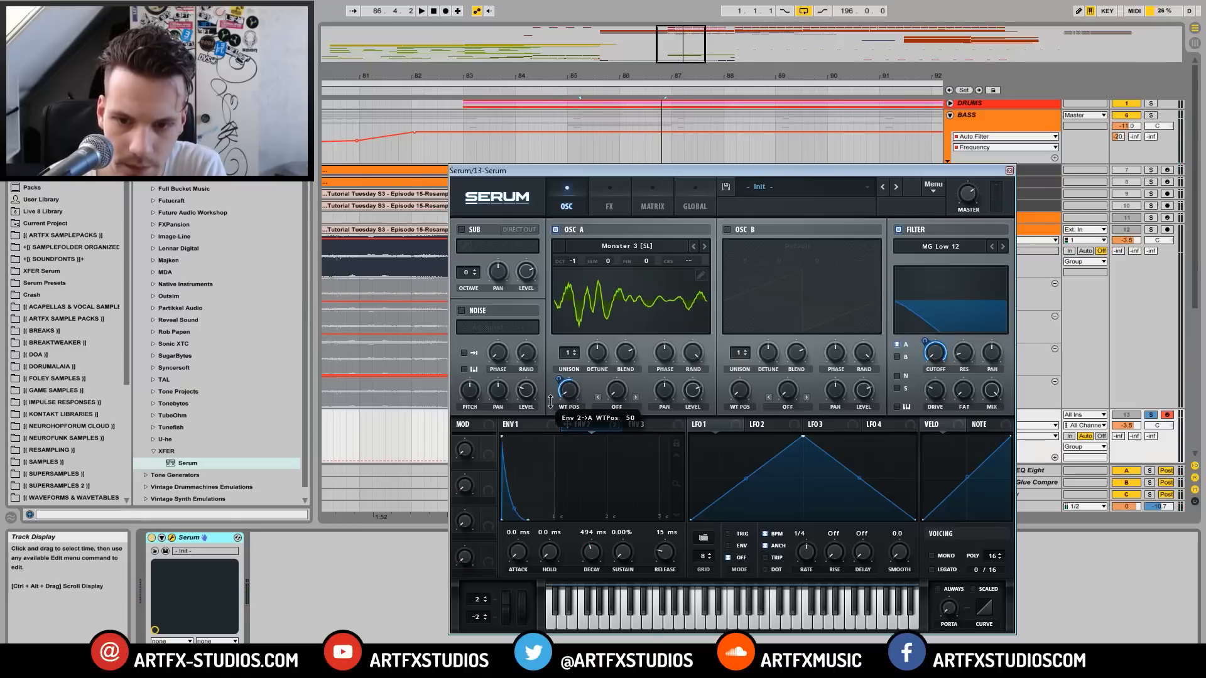
{"action": "key", "text": "space"}
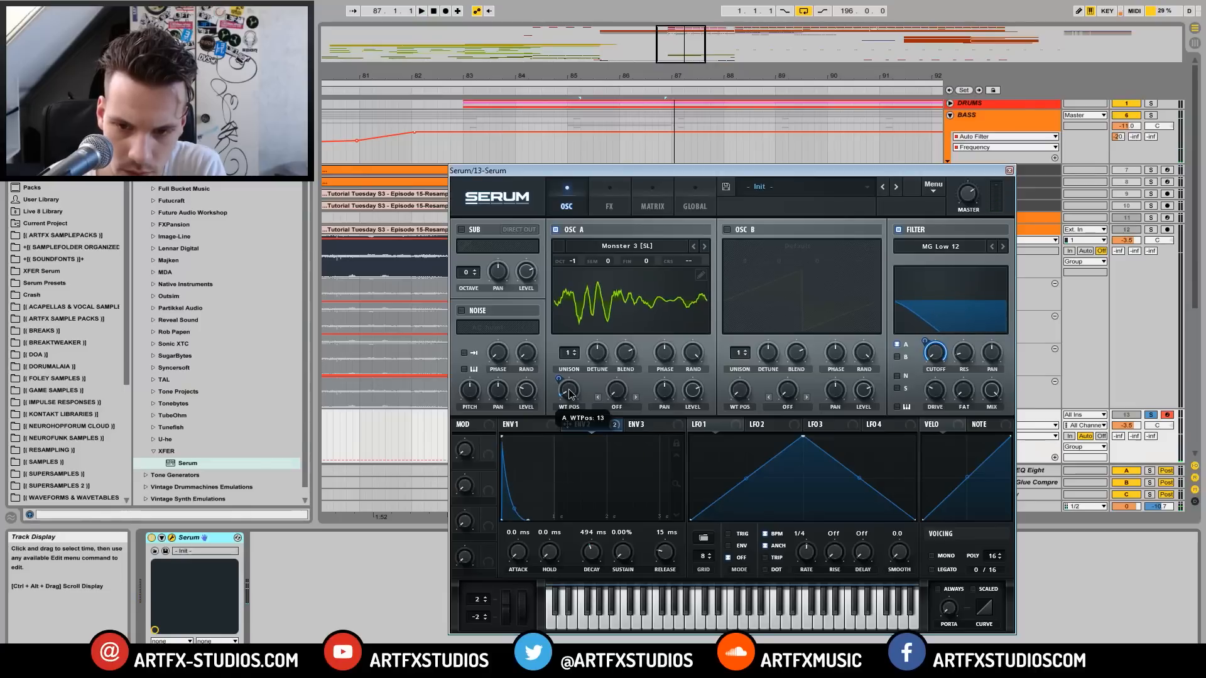
{"action": "left_click_drag", "start_coordinate": [559, 379], "coordinate": [561, 383]}
{"action": "key", "text": "space"}
{"action": "key", "text": "space"}
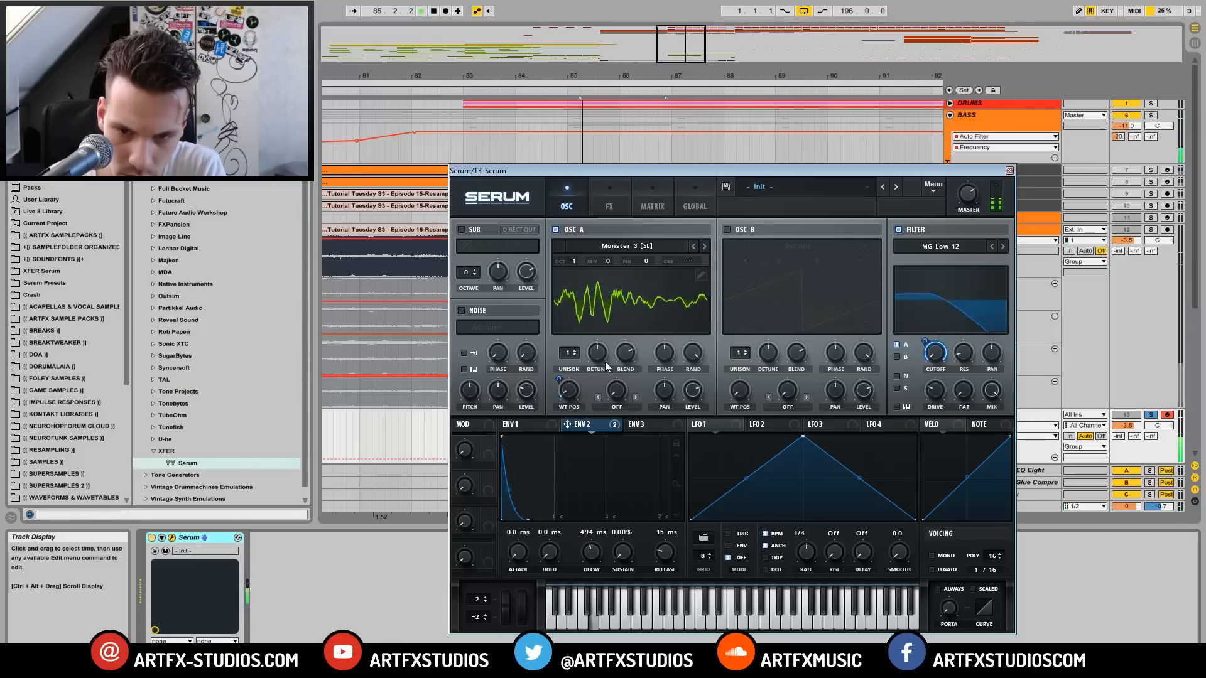
Step: Set oscillator A's warp mode to Bend + and raise the warp amount while listening to the clip
{"action": "left_click", "coordinate": [627, 406]}
{"action": "left_click", "coordinate": [627, 157]}
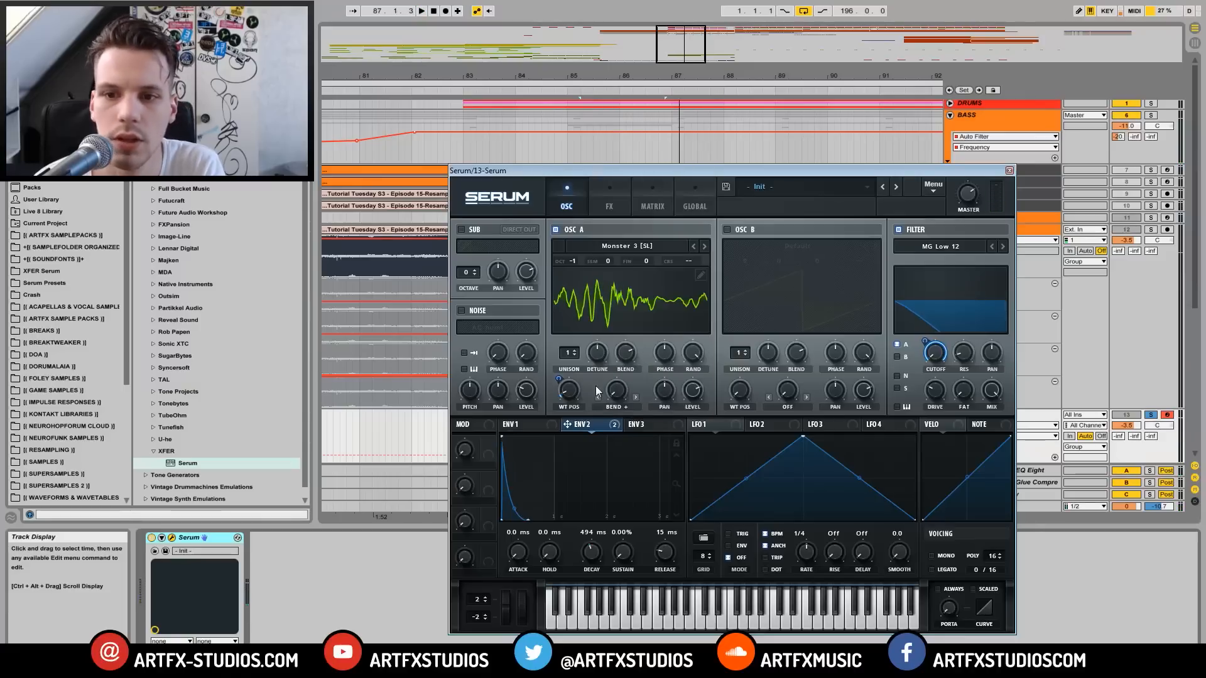
{"action": "key", "text": "space"}
{"action": "left_click_drag", "start_coordinate": [624, 399], "coordinate": [662, 272]}
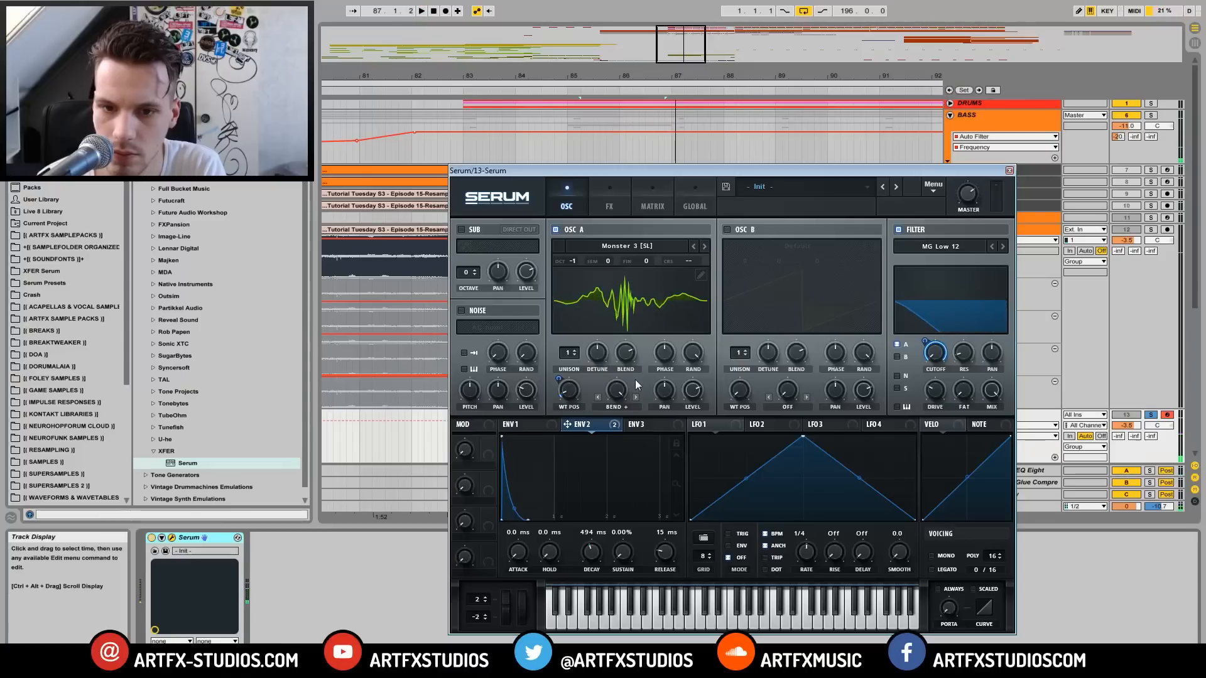
{"action": "key", "text": "space"}
Step: Enable the sub oscillator, set its octave to -1 and audition it with the clip
{"action": "left_click", "coordinate": [461, 231]}
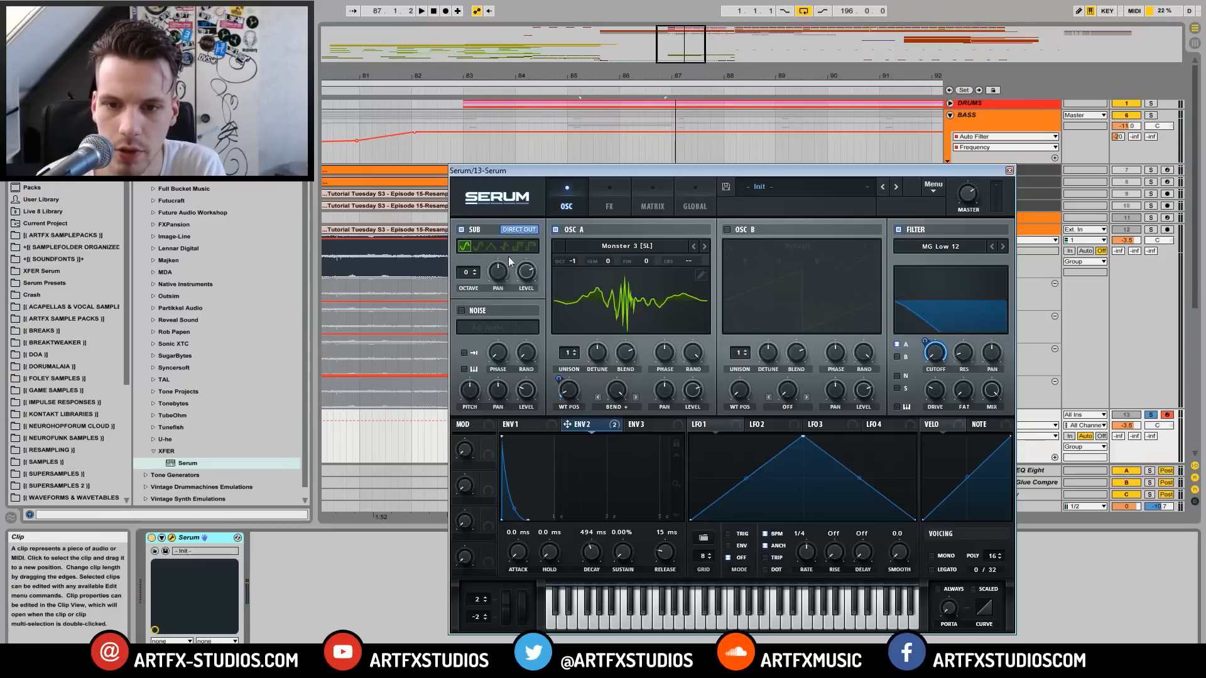
{"action": "key", "text": "space"}
{"action": "left_click_drag", "start_coordinate": [466, 272], "coordinate": [465, 289]}
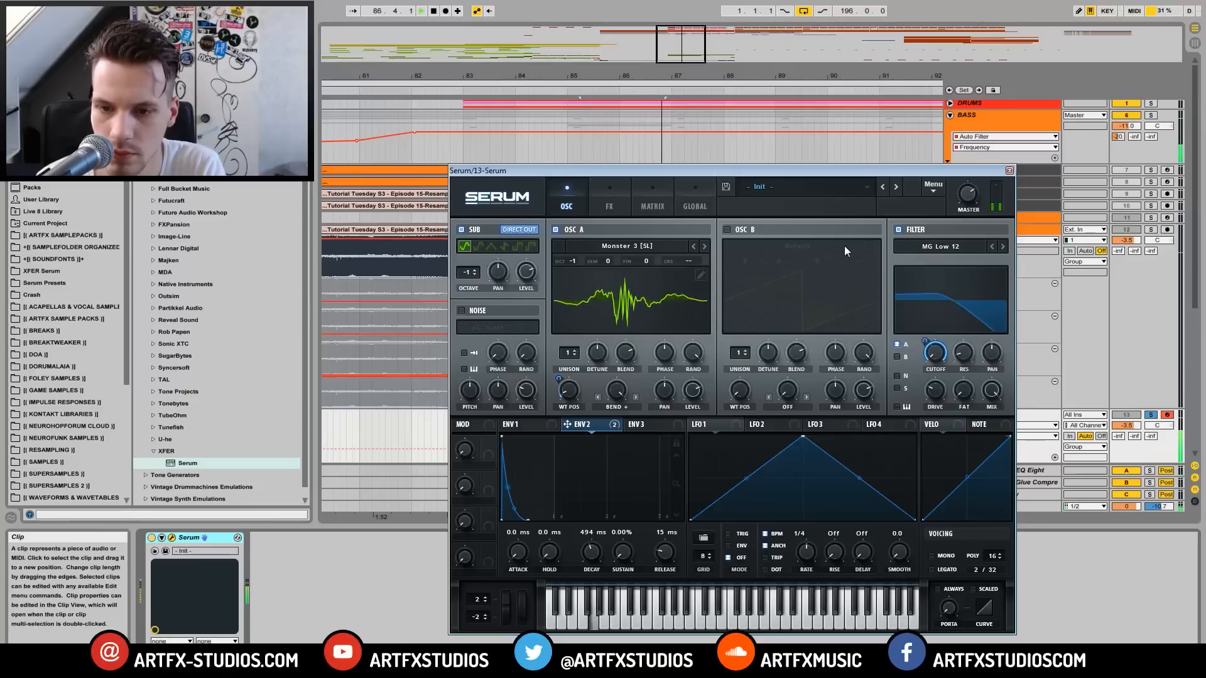
{"action": "key", "text": "space"}
Step: Set oscillator A to 3 unison voices and reduce the unison detune and blend during playback
{"action": "left_click_drag", "start_coordinate": [570, 359], "coordinate": [595, 390]}
{"action": "key", "text": "space"}
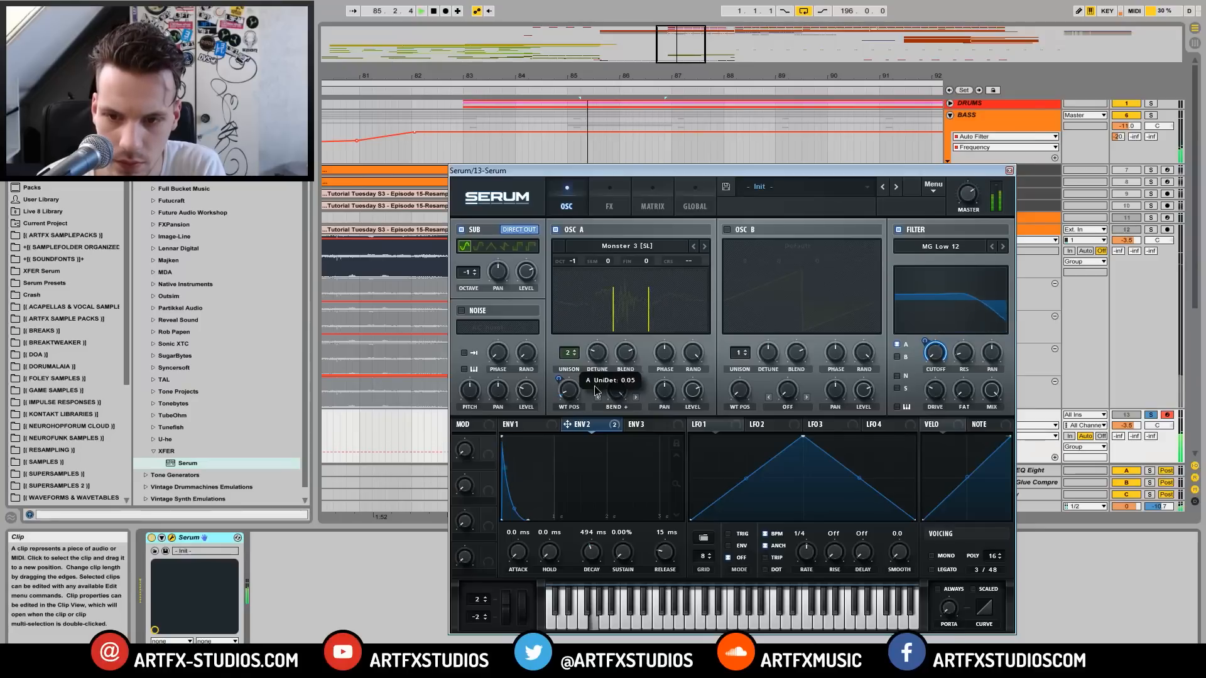
{"action": "left_click", "coordinate": [573, 354]}
{"action": "mouse_move", "coordinate": [626, 354]}
{"action": "left_mouse_down"}
{"action": "mouse_move", "coordinate": [622, 390]}
{"action": "mouse_move", "coordinate": [630, 369]}
{"action": "left_mouse_up"}
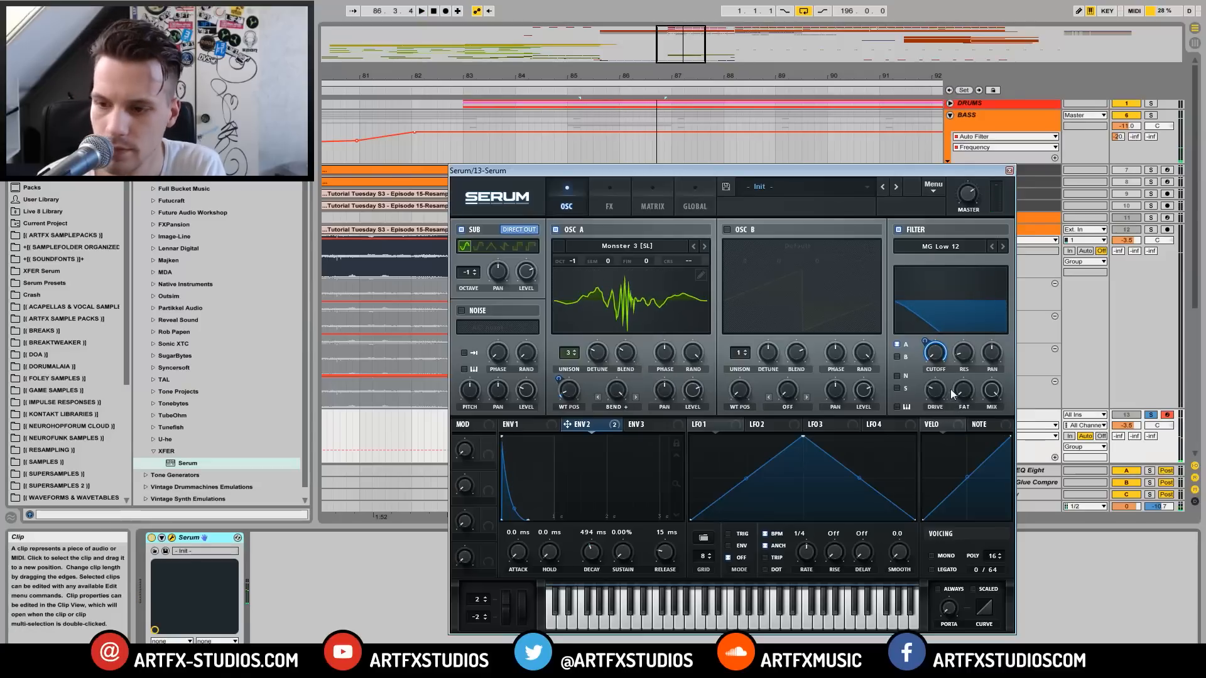
Step: Set oscillator A's warp amount to about 73% while auditioning the clip, and close the Serum window
{"action": "mouse_move", "coordinate": [971, 335]}
{"action": "left_mouse_down"}
{"action": "mouse_move", "coordinate": [959, 390]}
{"action": "mouse_move", "coordinate": [952, 339]}
{"action": "left_mouse_up"}
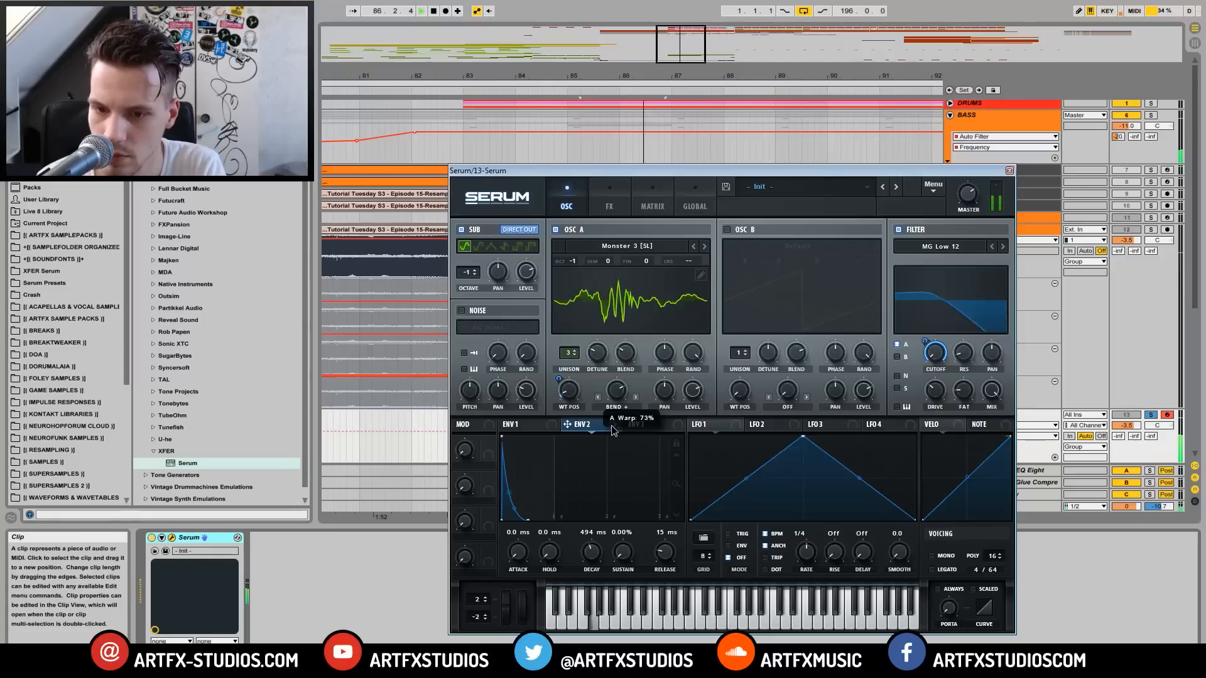
{"action": "key", "text": "space"}
{"action": "key", "text": "space"}
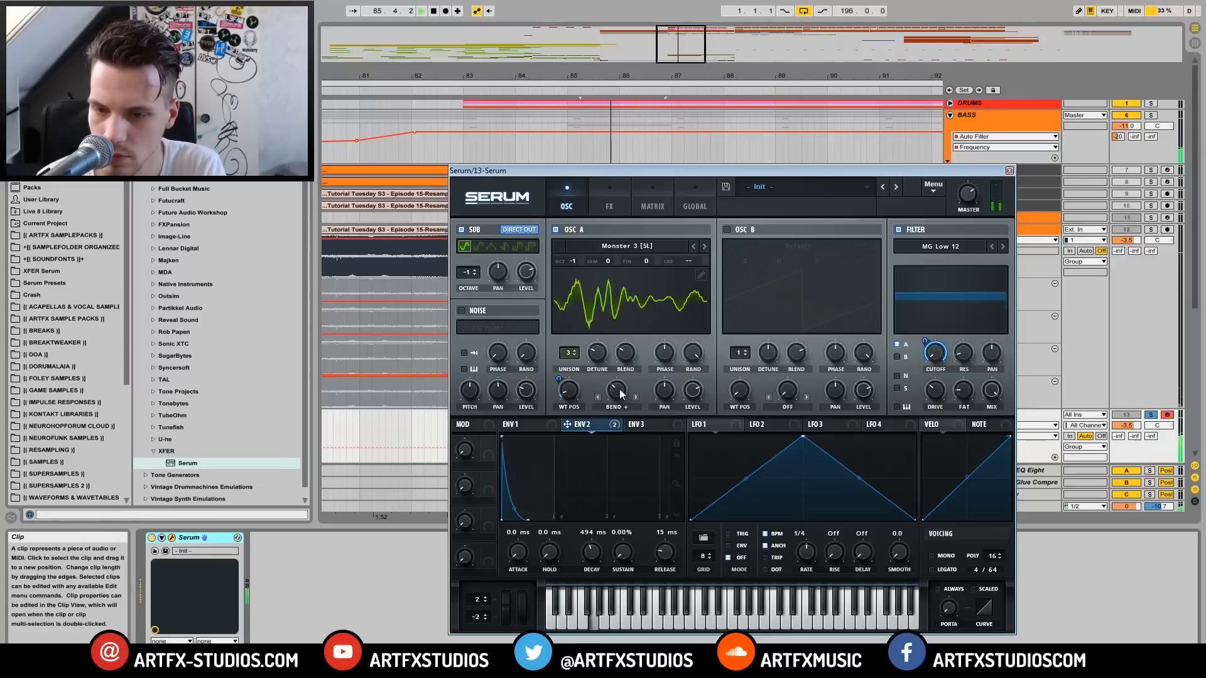
{"action": "key", "text": "space"}
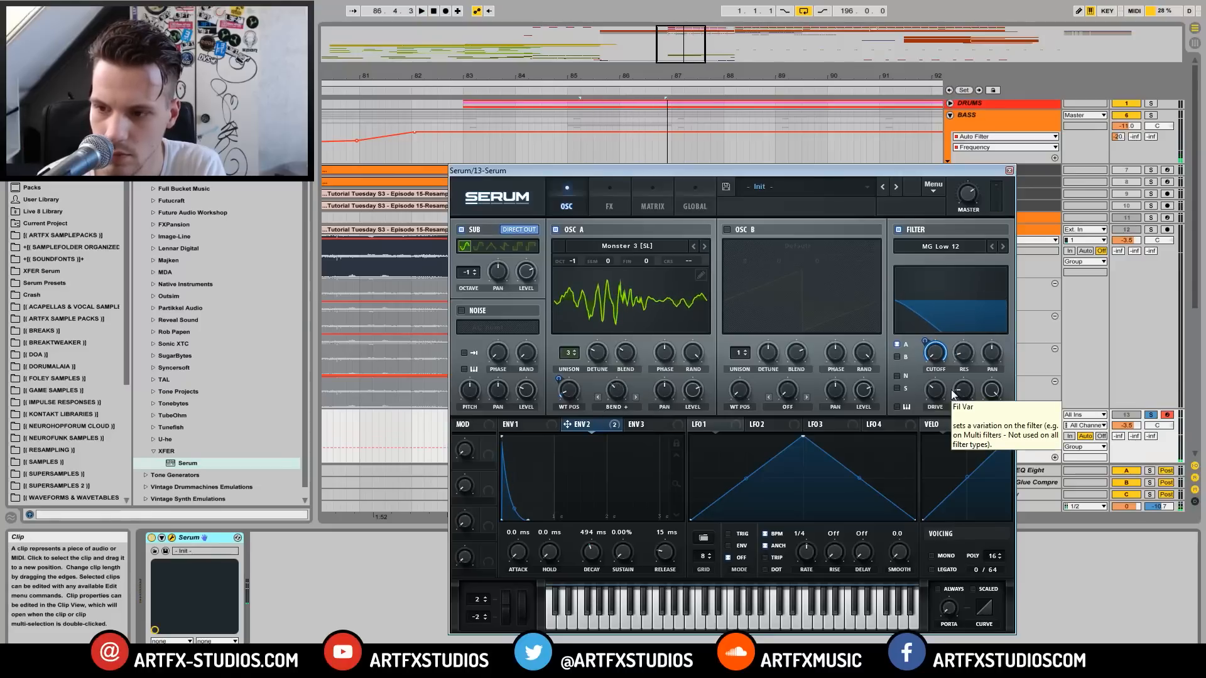
{"action": "left_click", "coordinate": [1009, 171]}
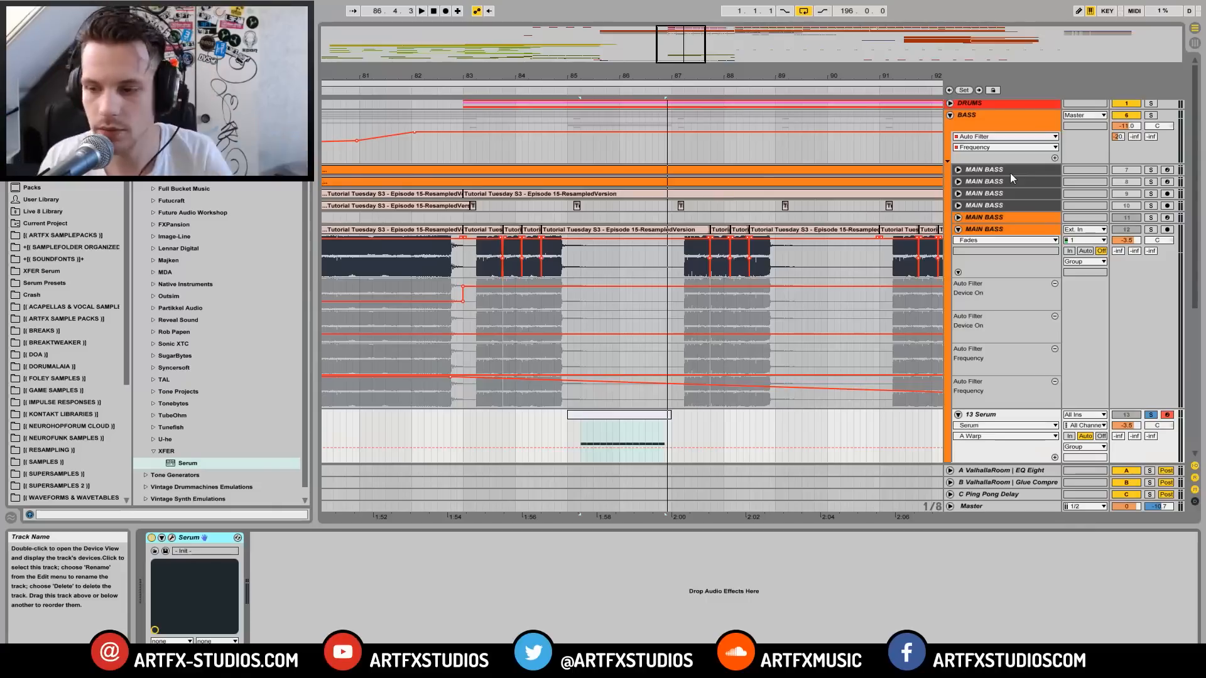
Step: Unsolo the Serum track and play its clip with the full mix from around bar 83
{"action": "key", "text": "space"}
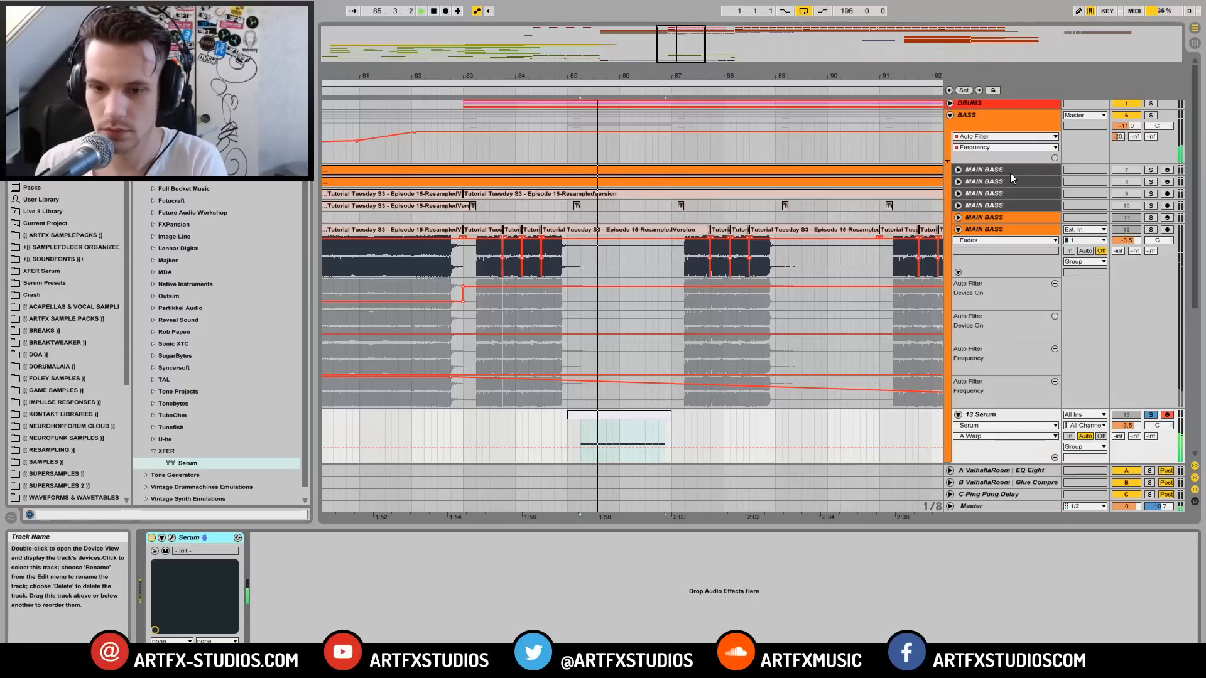
{"action": "key", "text": "space"}
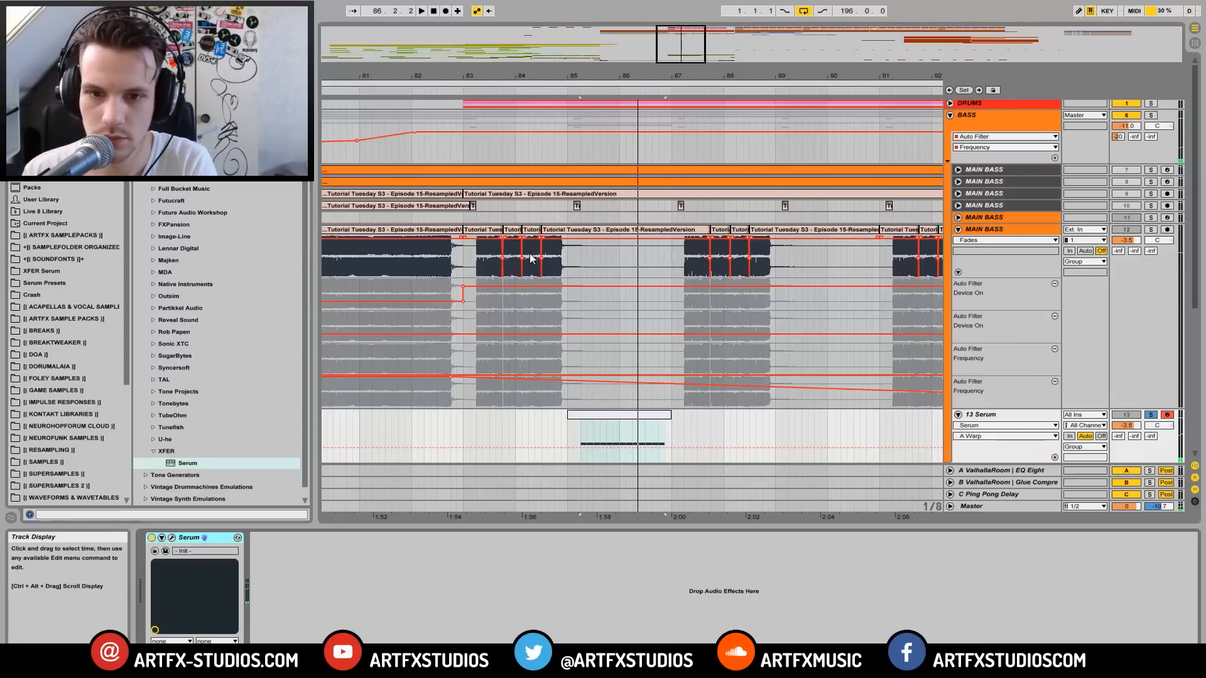
{"action": "left_click", "coordinate": [469, 256]}
{"action": "key", "text": "space"}
{"action": "left_click", "coordinate": [1151, 415]}
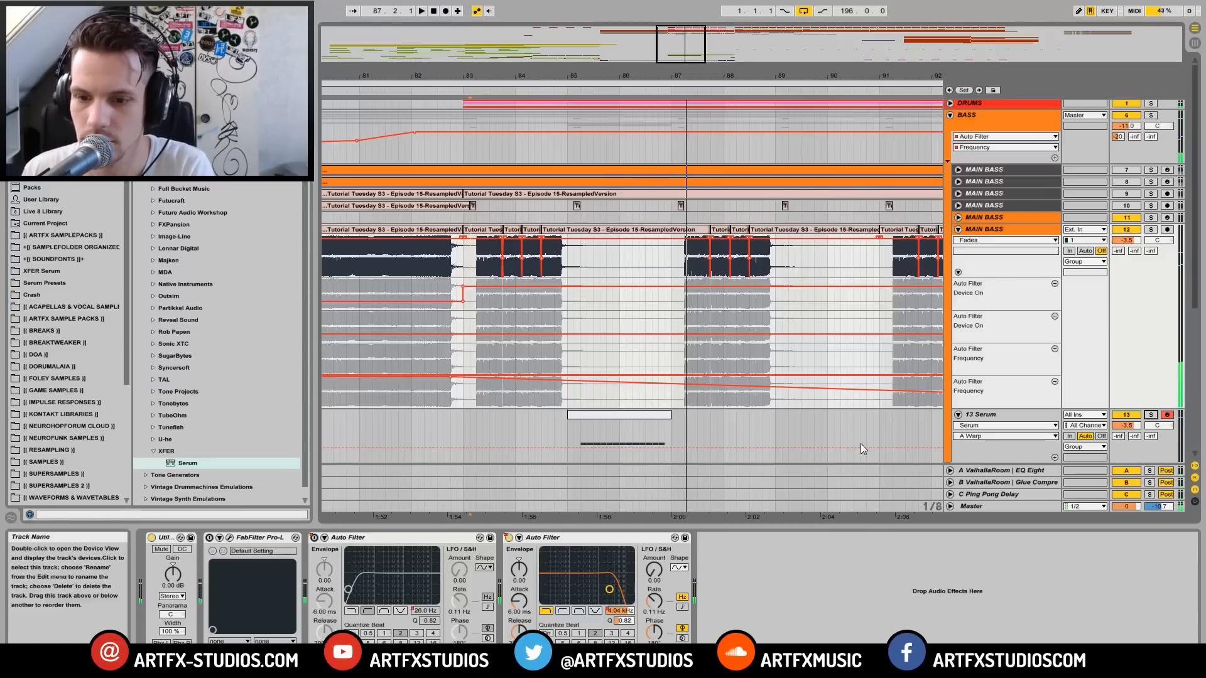
Step: Add one more G1 note at the end of the Serum clip's repeating pattern and audition it
{"action": "left_click", "coordinate": [633, 415]}
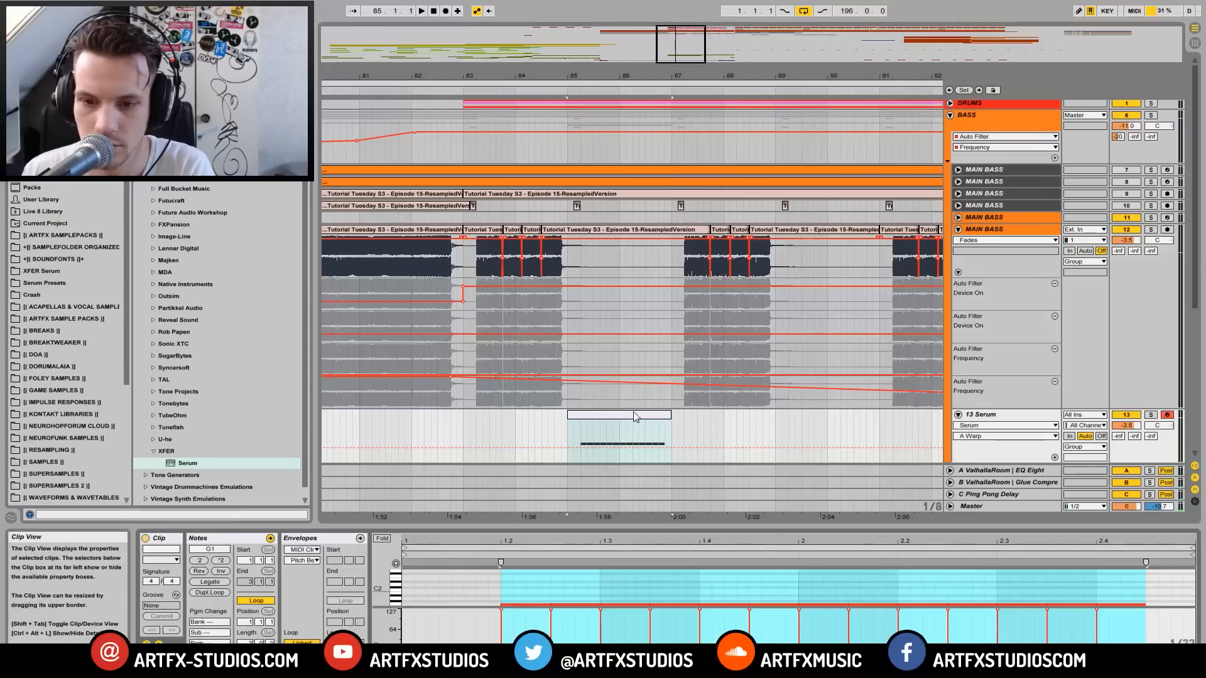
{"action": "left_click", "coordinate": [1107, 606]}
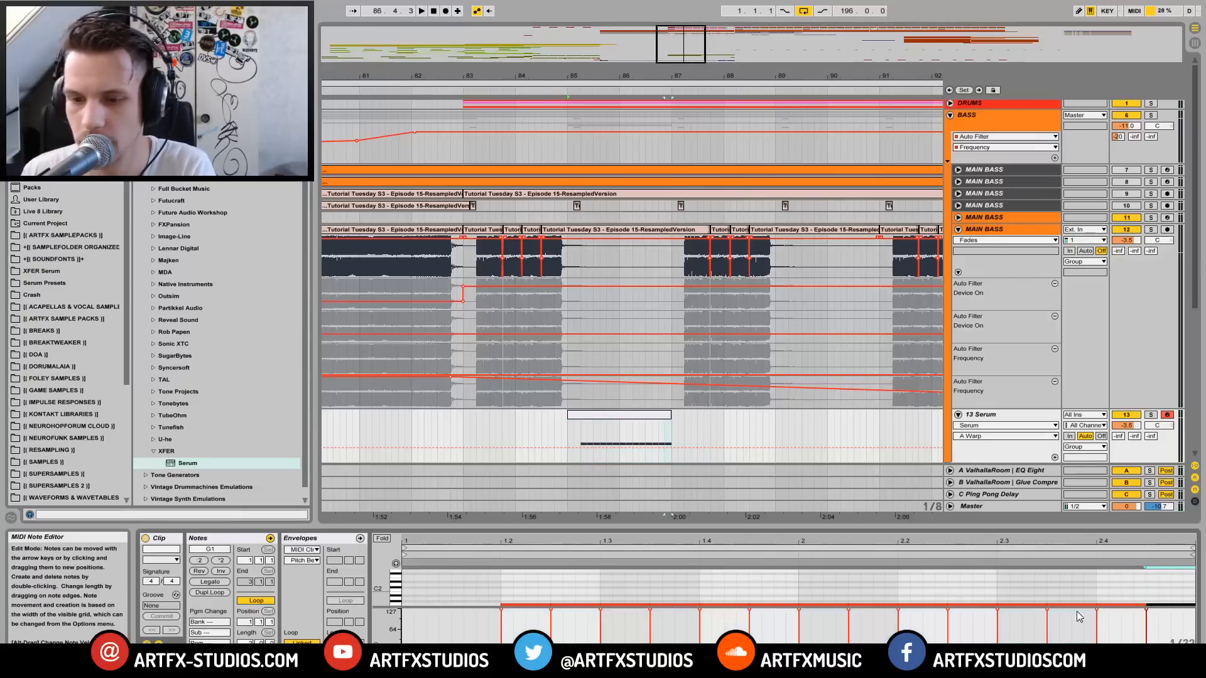
{"action": "key", "text": "space"}
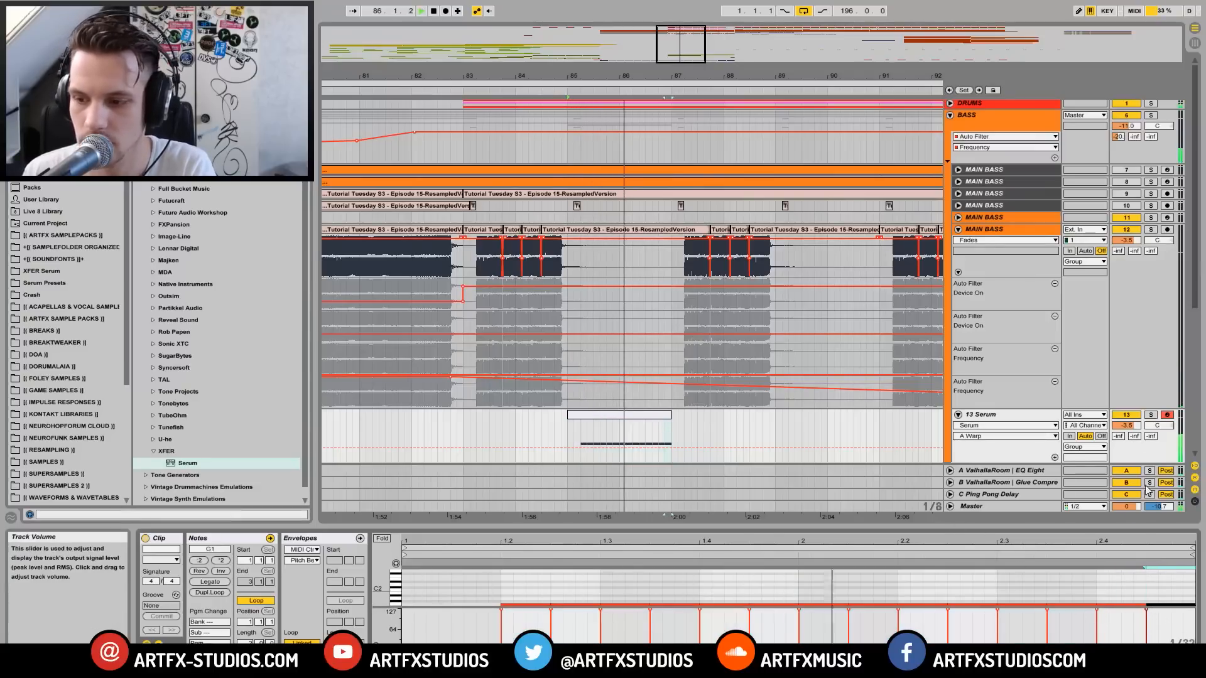
Step: Adjust Serum's master volume to about 82% while playing the clip in the mix, and close its window
{"action": "left_click", "coordinate": [1144, 669]}
{"action": "key", "text": "space"}
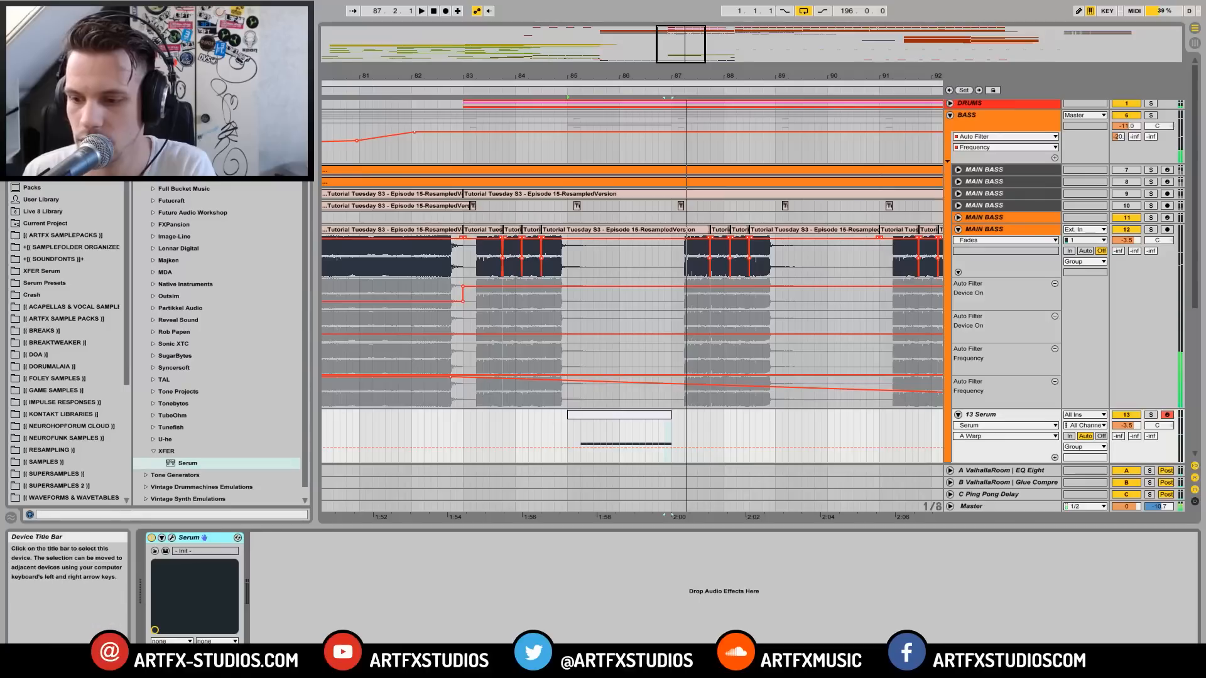
{"action": "left_click", "coordinate": [172, 538]}
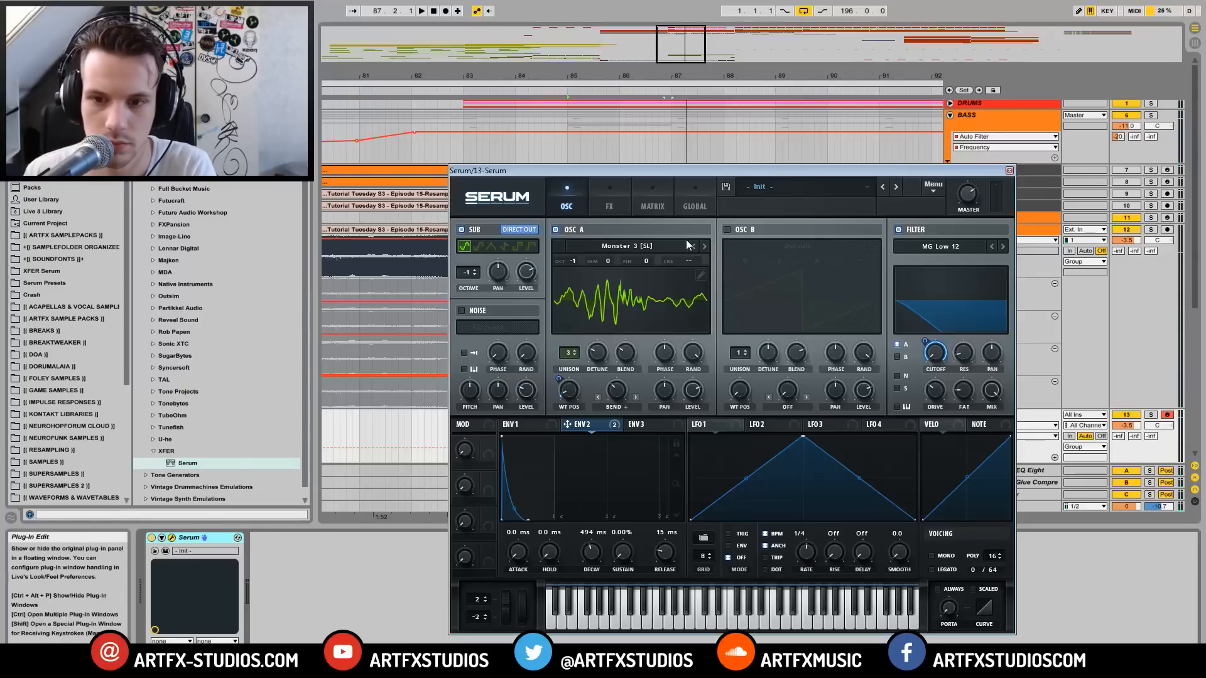
{"action": "key", "text": "space"}
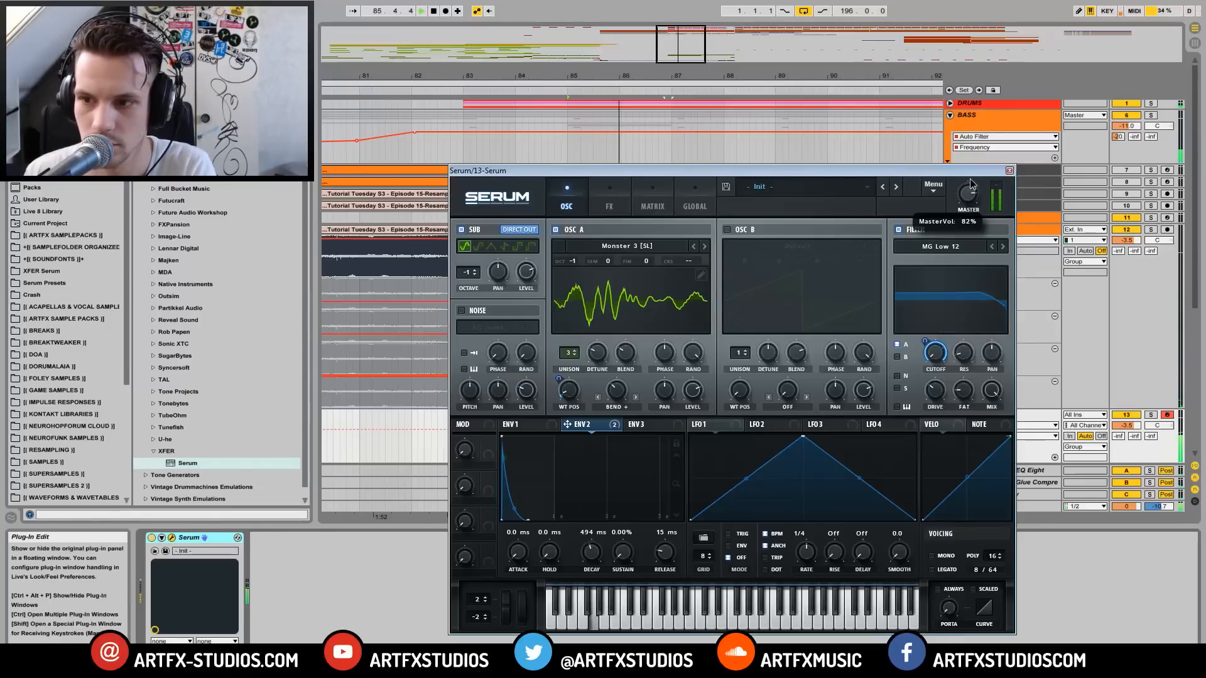
{"action": "key", "text": "space"}
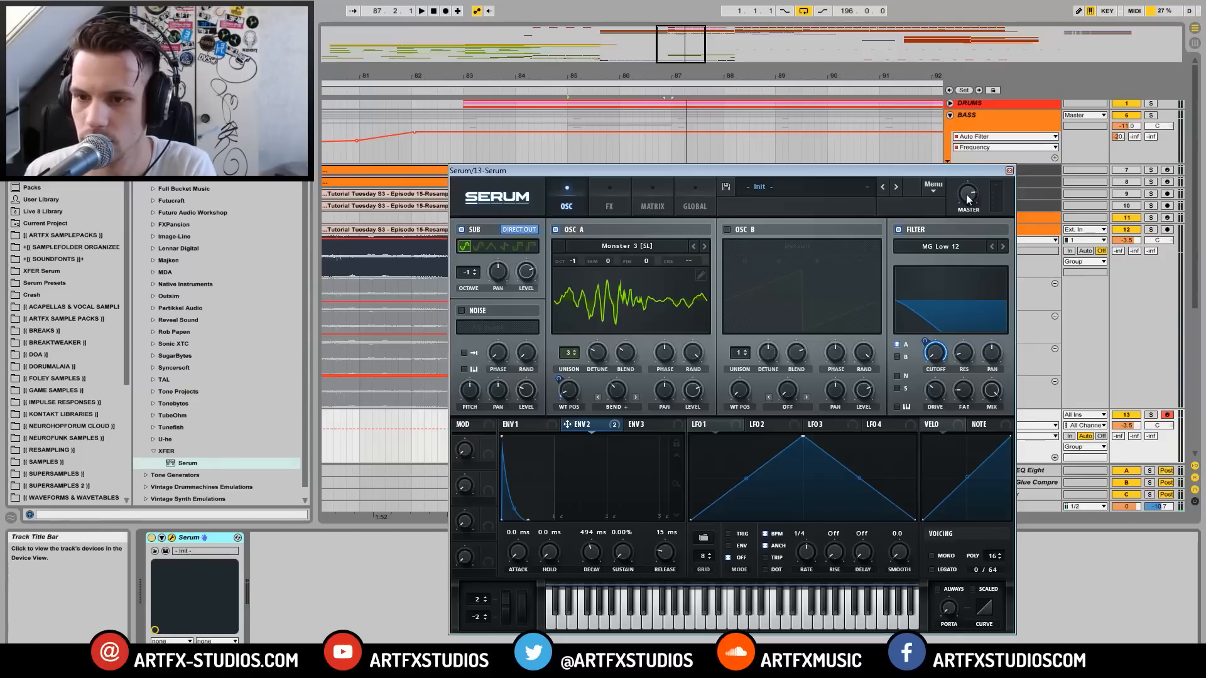
{"action": "left_click", "coordinate": [1010, 170]}
Step: Transpose all notes in the Serum clip up one semitone to G#1 and play the result
{"action": "double_click", "coordinate": [616, 414]}
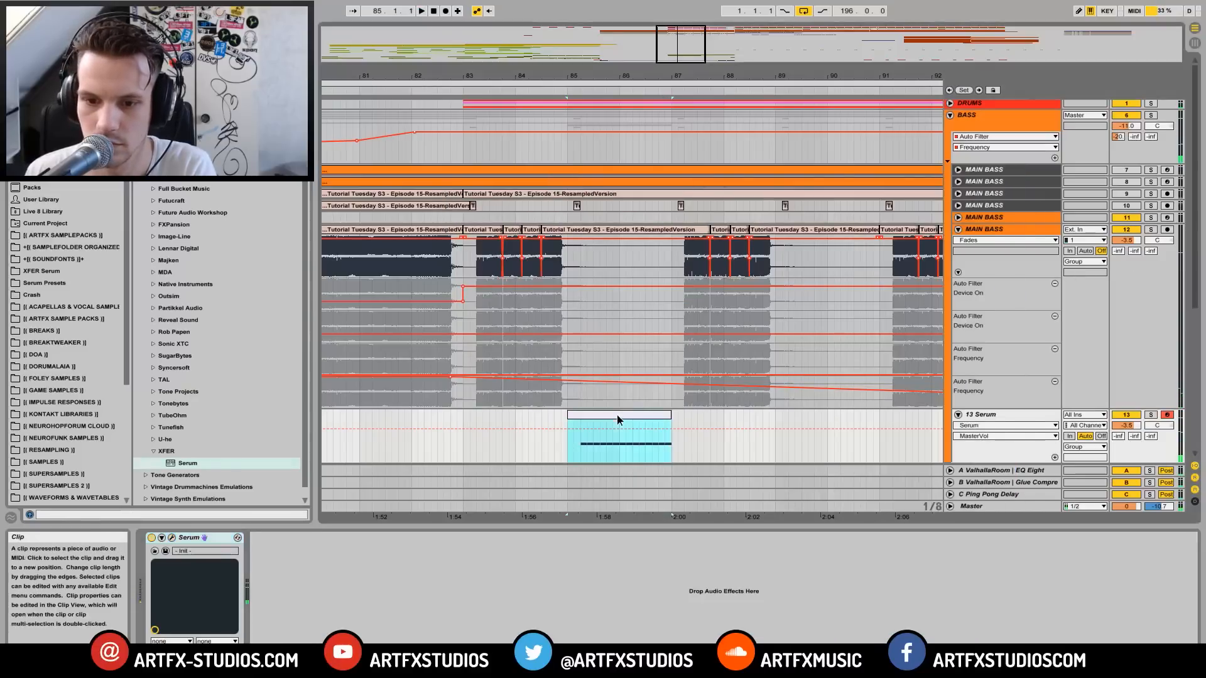
{"action": "left_click", "coordinate": [503, 603]}
{"action": "key", "text": "space"}
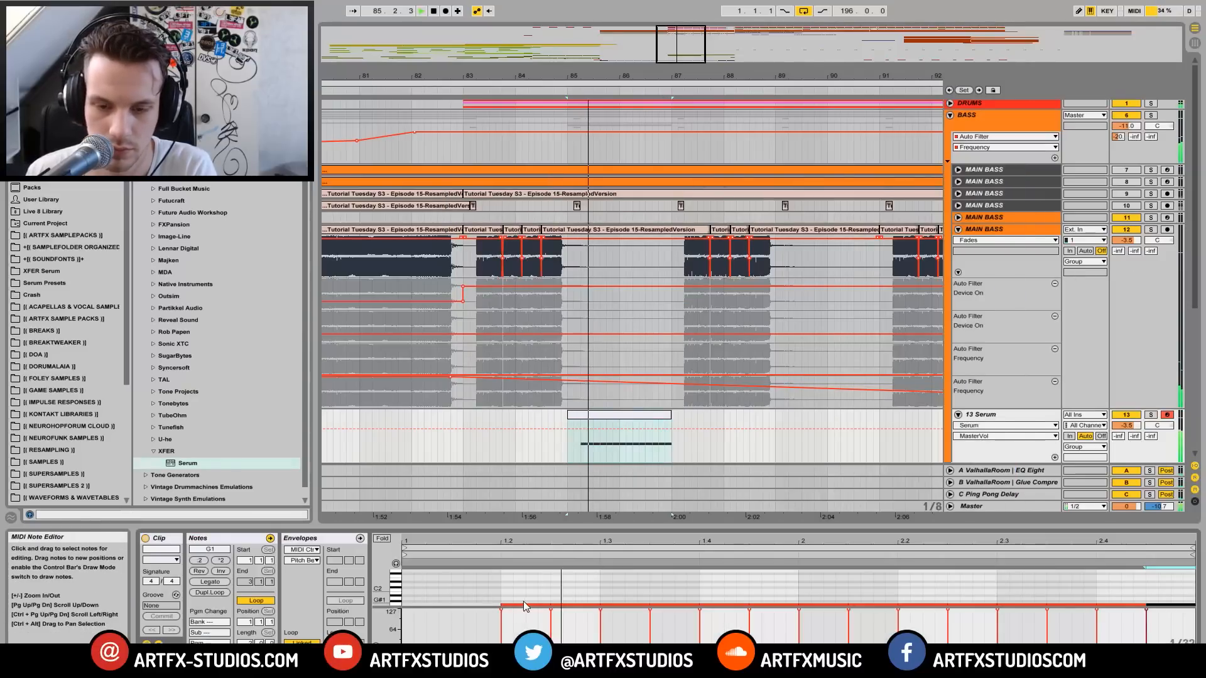
{"action": "left_click_drag", "start_coordinate": [497, 604], "coordinate": [1184, 564]}
{"action": "key", "text": "Up"}
{"action": "key", "text": "space"}
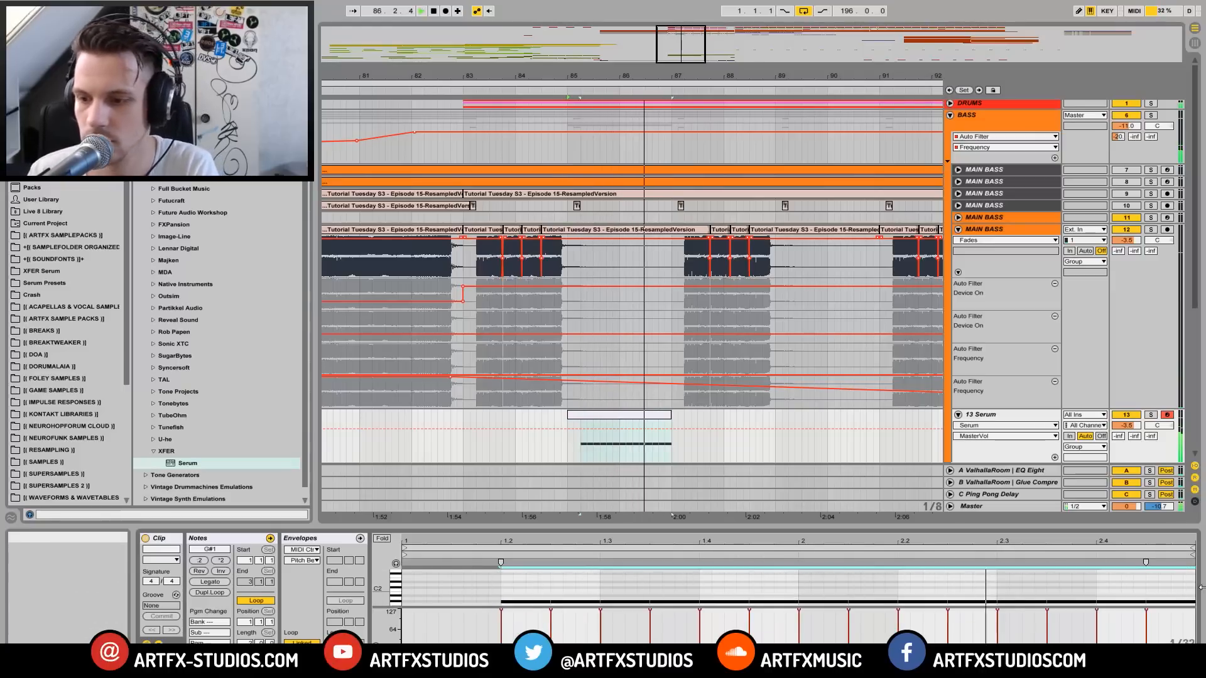
{"action": "key", "text": "space"}
Step: Raise the last note of the pattern to A#1 and listen to it in the mix
{"action": "left_click", "coordinate": [1166, 592]}
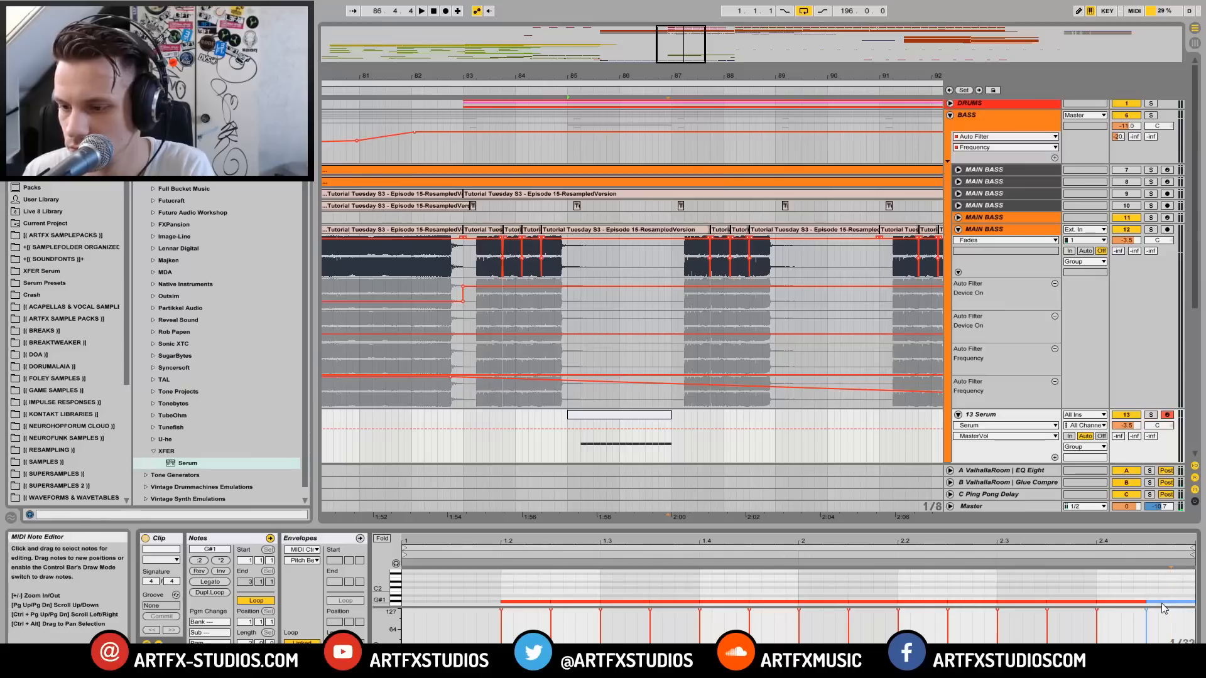
{"action": "left_click_drag", "start_coordinate": [1161, 607], "coordinate": [1163, 598]}
{"action": "key", "text": "space"}
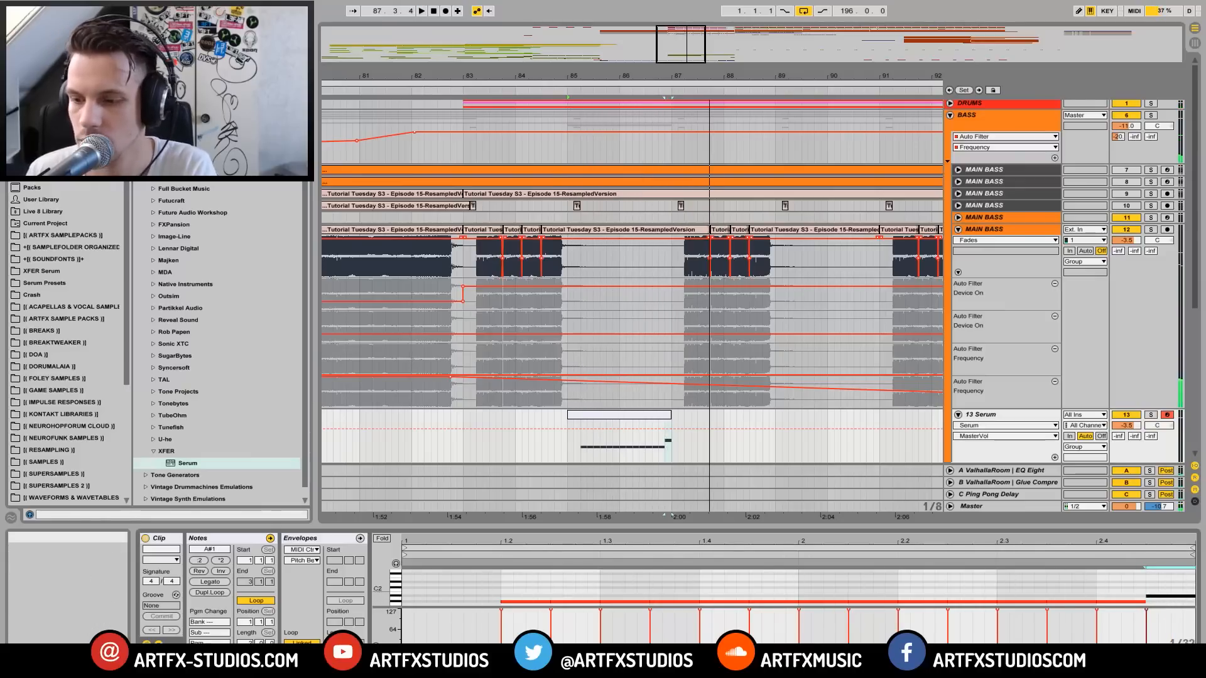
Step: Try ending variations with an A#1 note before the final note and the final note lowered to G1
{"action": "double_click", "coordinate": [1125, 596]}
{"action": "left_click_drag", "start_coordinate": [1068, 602], "coordinate": [1148, 606]}
{"action": "key", "text": "space"}
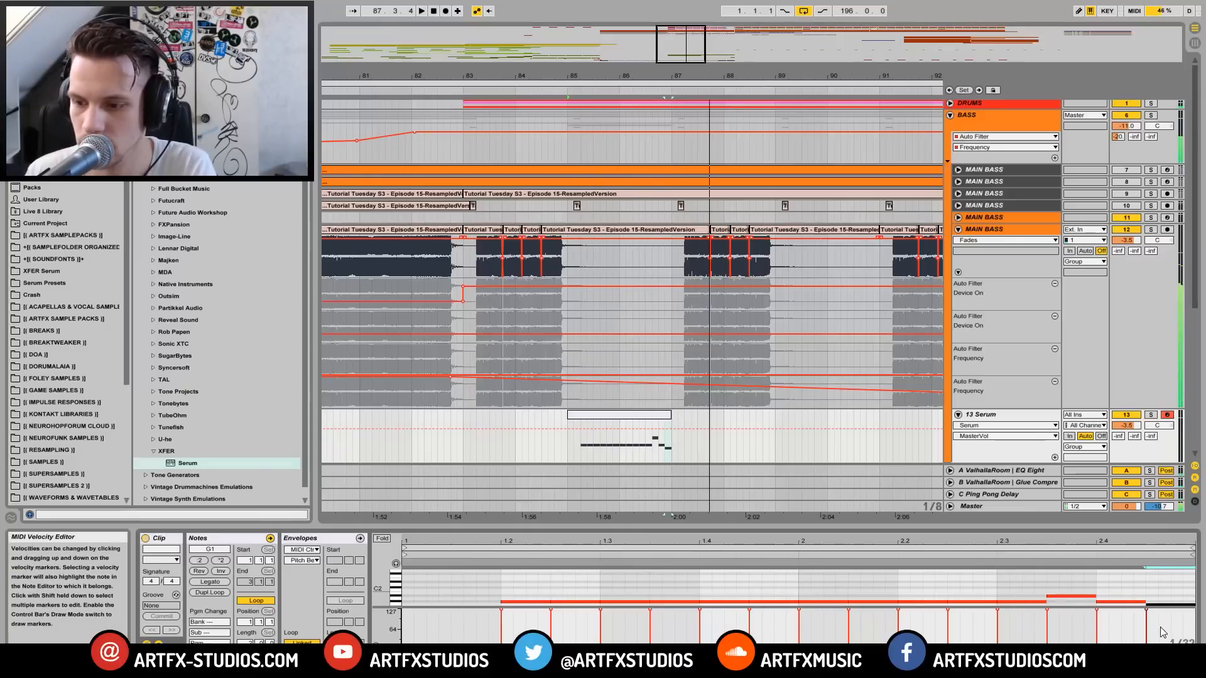
{"action": "left_click_drag", "start_coordinate": [1072, 597], "coordinate": [1072, 602]}
{"action": "left_click", "coordinate": [1110, 603]}
{"action": "key", "text": "space"}
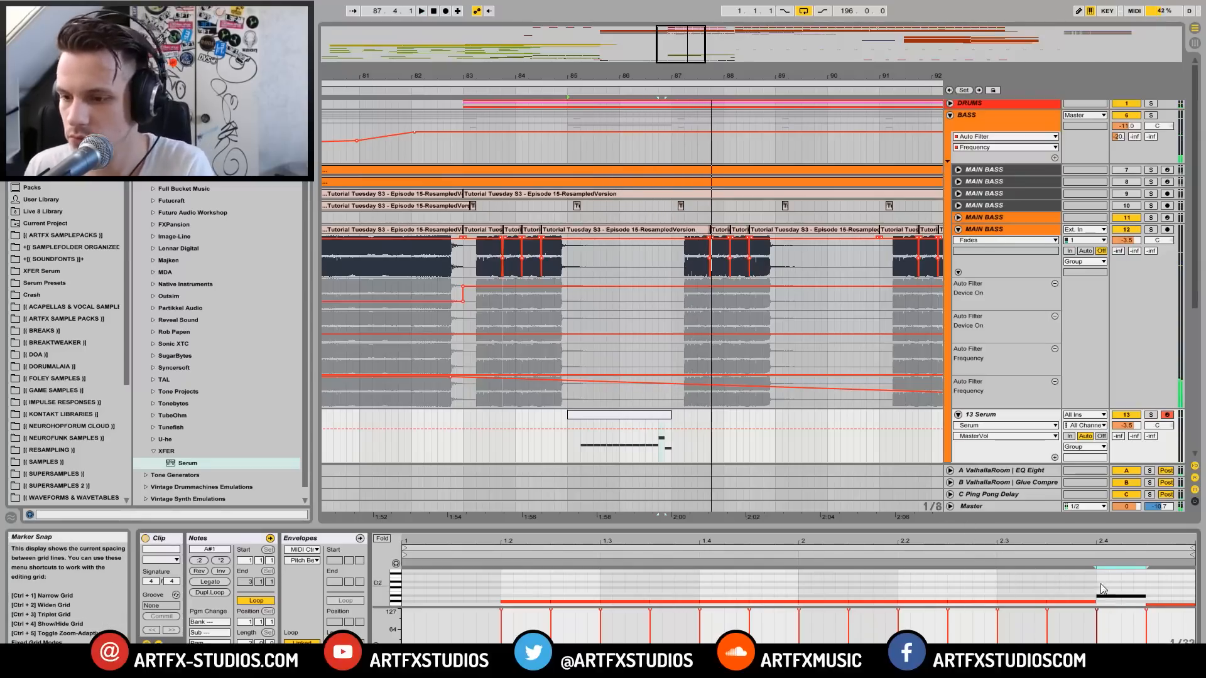
Step: Lower the second-to-last note to G1, raise the last note to A#1 and audition the ending
{"action": "left_click_drag", "start_coordinate": [1110, 605], "coordinate": [1158, 597]}
{"action": "key", "text": "space"}
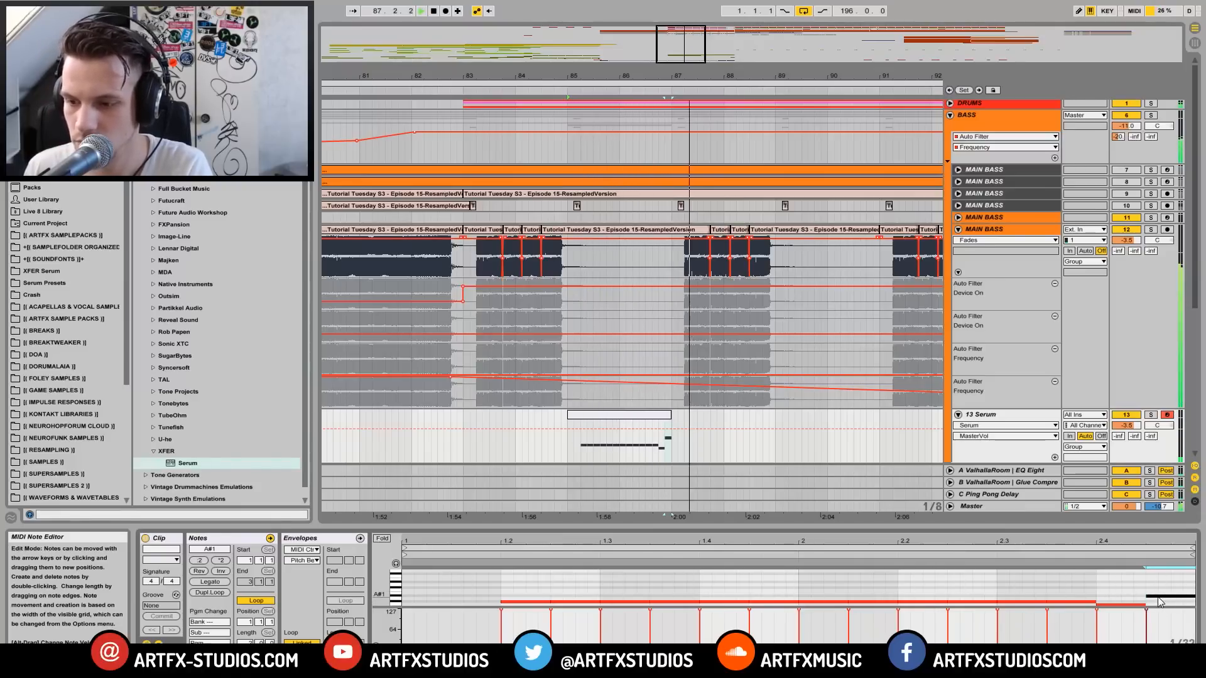
{"action": "key", "text": "space"}
Step: Audition the Serum track from just before its clip, both soloed and in the full mix, with the Serum window open
{"action": "left_click", "coordinate": [563, 444]}
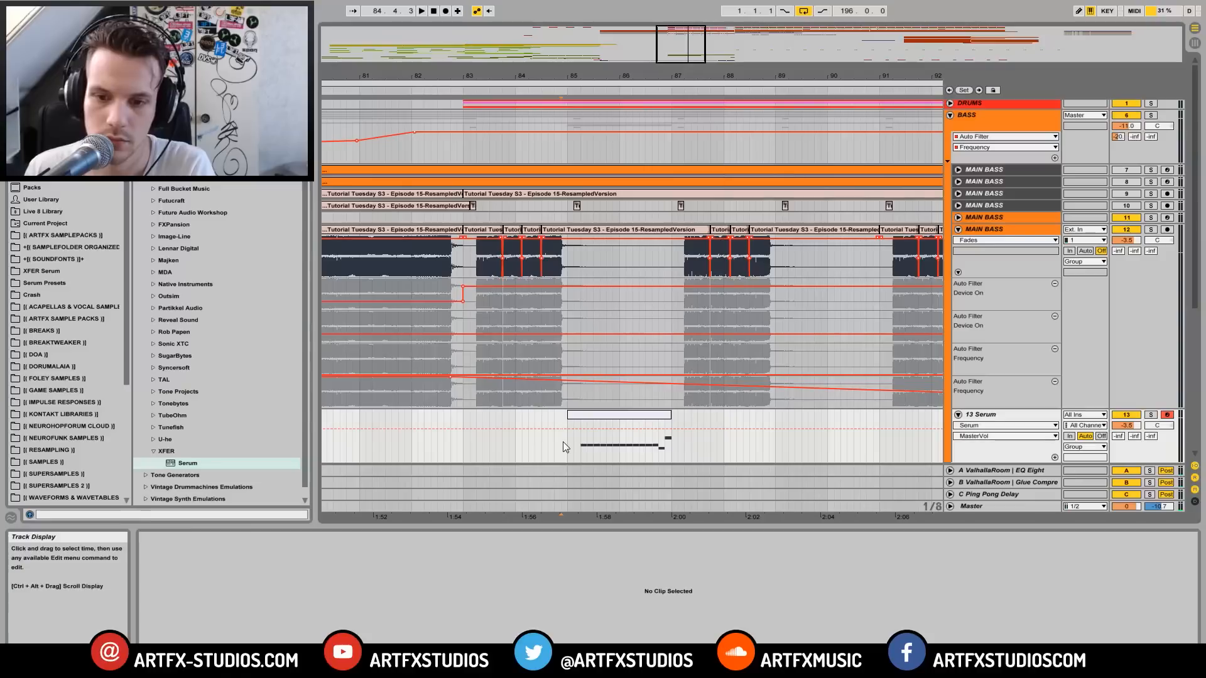
{"action": "left_click", "coordinate": [1155, 425]}
{"action": "left_click", "coordinate": [1151, 416]}
{"action": "key", "text": "space"}
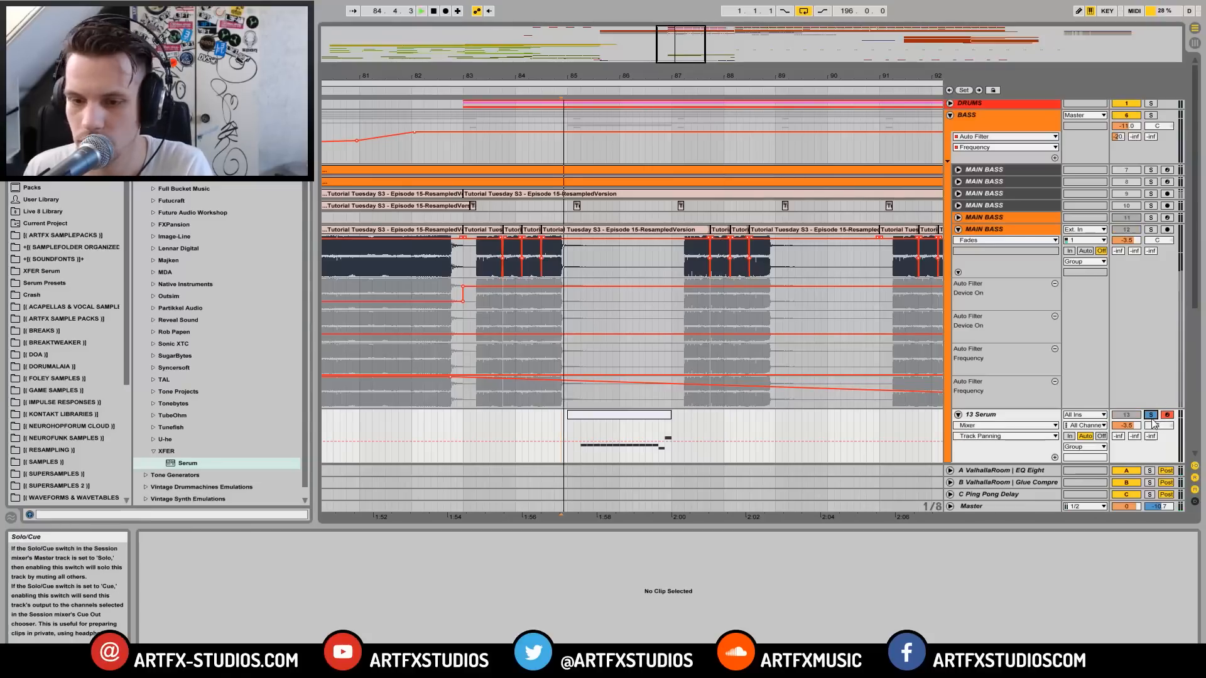
{"action": "left_click", "coordinate": [1163, 664]}
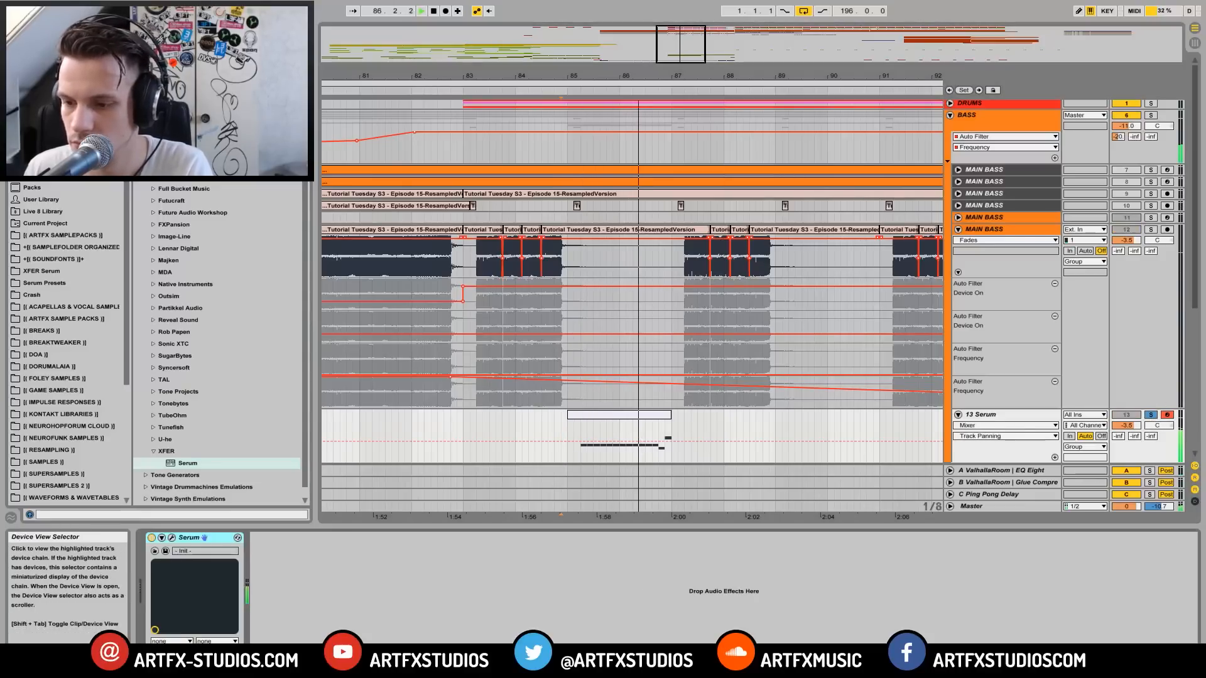
{"action": "left_click", "coordinate": [173, 538]}
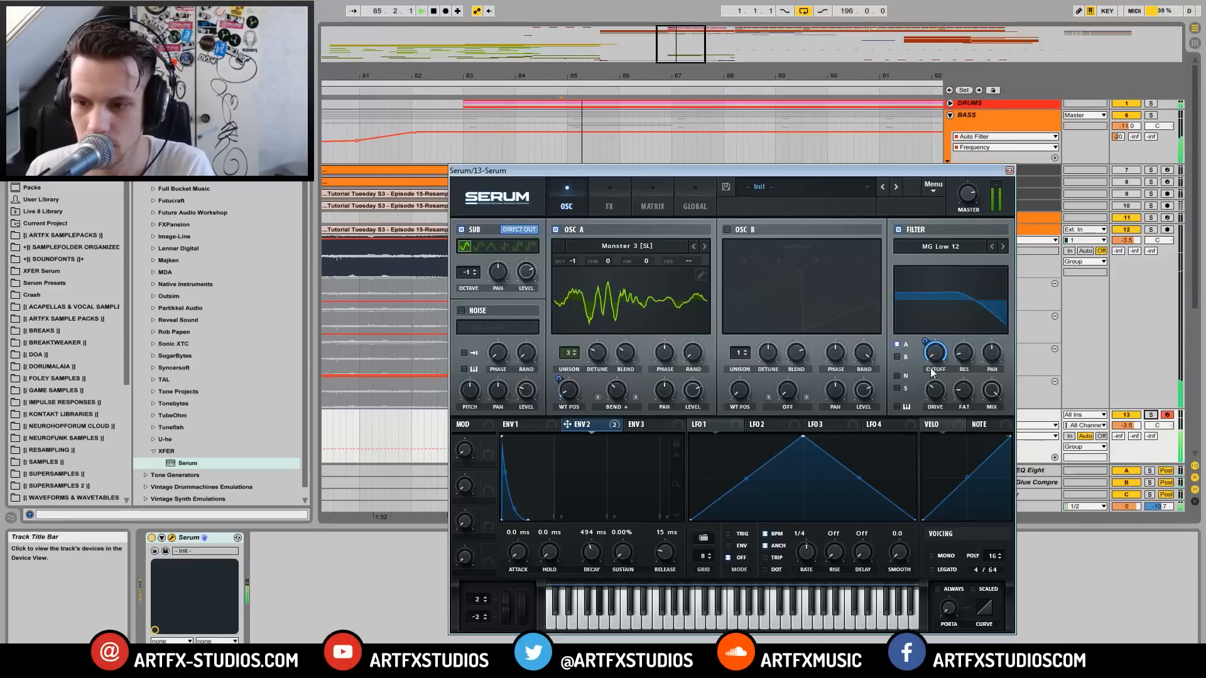
{"action": "key", "text": "space"}
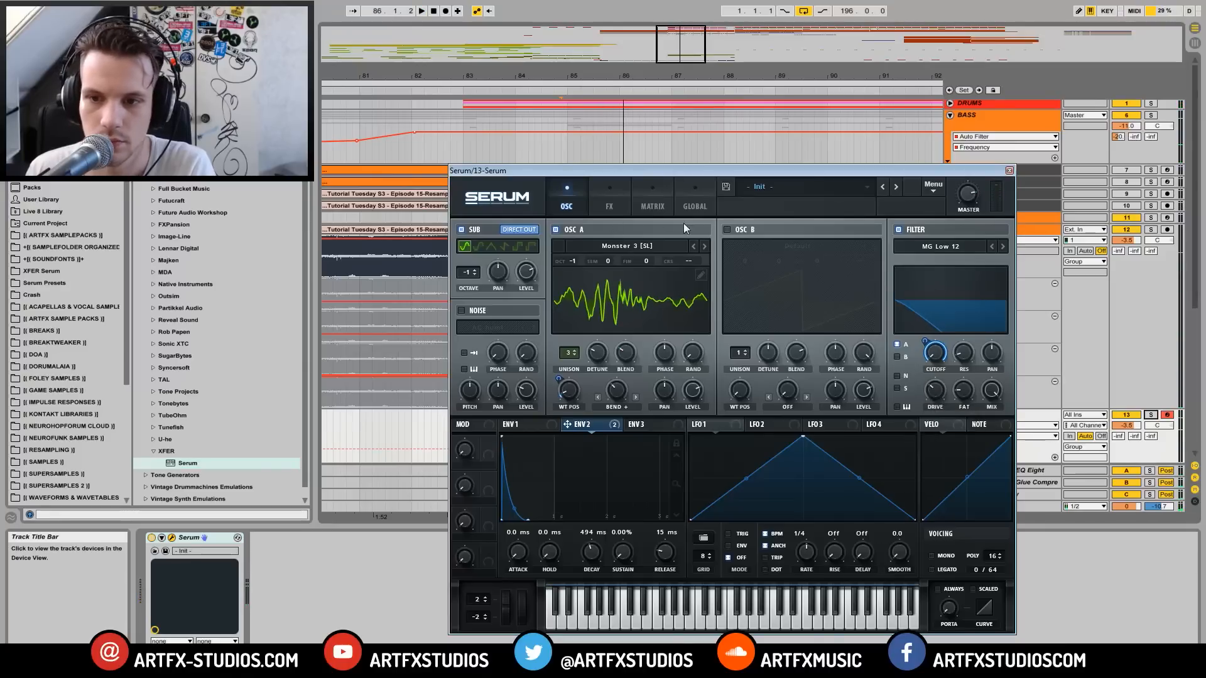
Step: Enable oscillator B and route it through the filter while playing the clip
{"action": "left_click", "coordinate": [728, 231]}
{"action": "key", "text": "space"}
{"action": "left_click", "coordinate": [897, 357]}
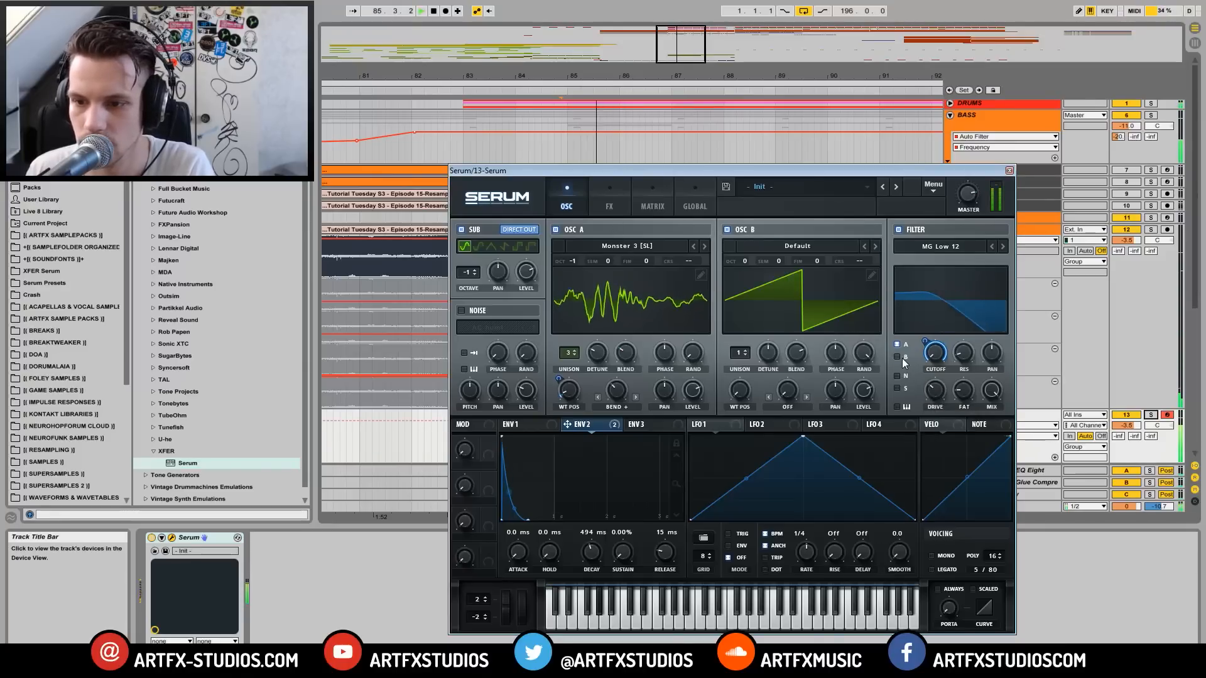
{"action": "key", "text": "space"}
Step: Set oscillator B's octave to -1 and its unison to 3 voices, listening to the clip
{"action": "left_click_drag", "start_coordinate": [749, 261], "coordinate": [749, 277]}
{"action": "key", "text": "space"}
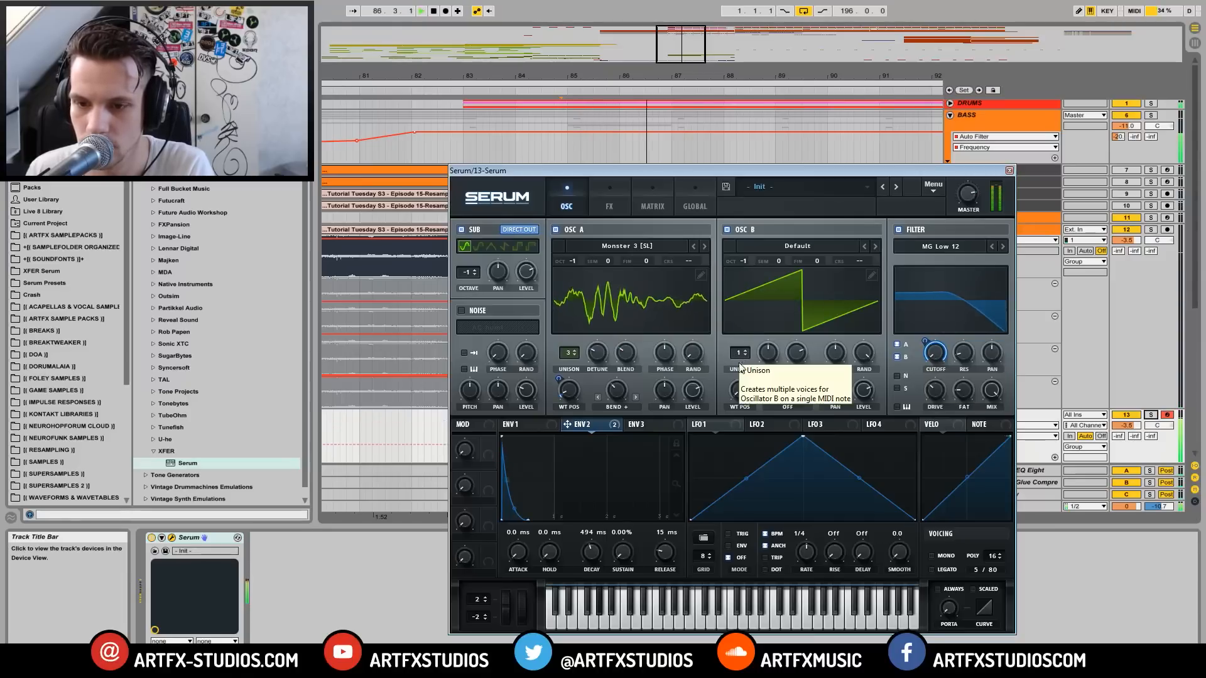
{"action": "left_click_drag", "start_coordinate": [740, 358], "coordinate": [760, 395]}
{"action": "key", "text": "space"}
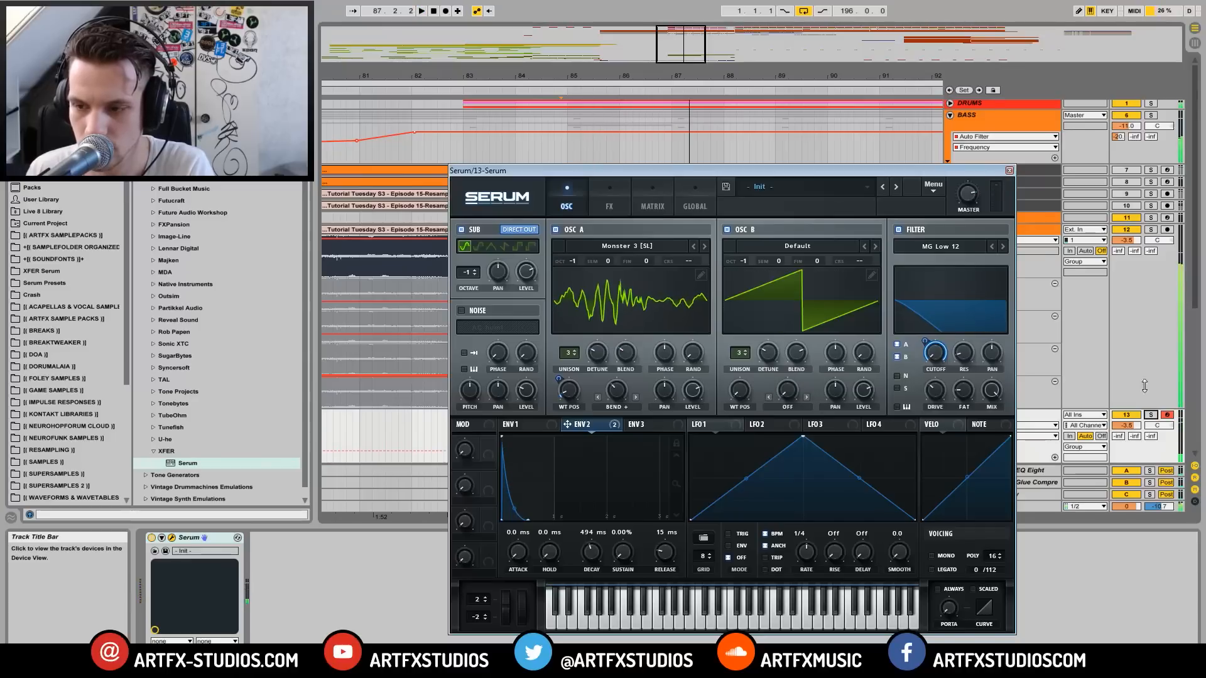
Step: Solo the Serum track, load the Basic Shapes wavetable into oscillator B and move its wavetable position to the square wave
{"action": "left_click", "coordinate": [1151, 415]}
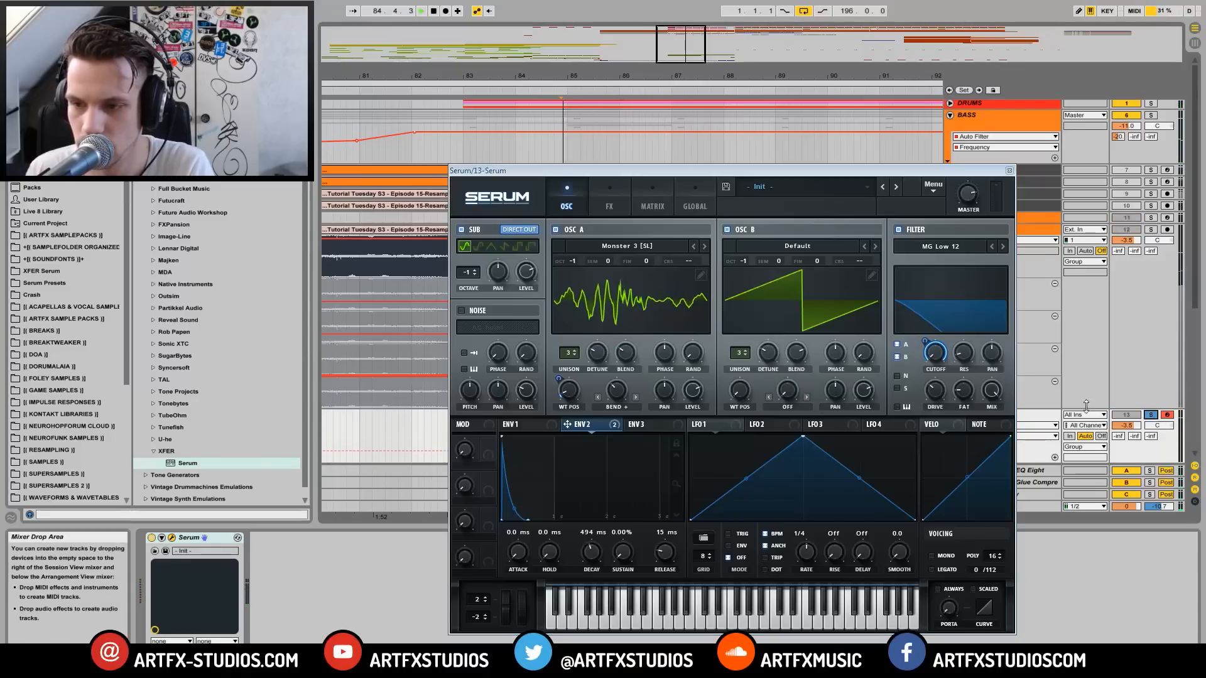
{"action": "left_click", "coordinate": [793, 248]}
{"action": "mouse_move", "coordinate": [795, 267]}
{"action": "left_click", "coordinate": [929, 316]}
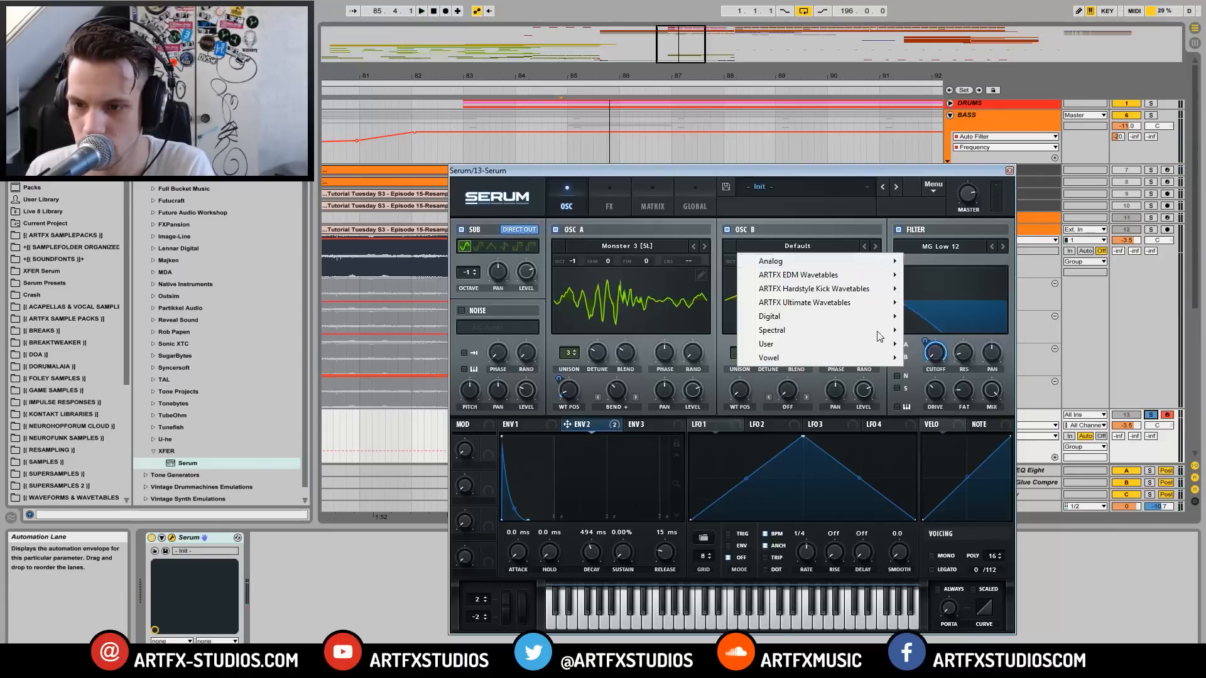
{"action": "left_click_drag", "start_coordinate": [747, 377], "coordinate": [761, 334]}
{"action": "key", "text": "space"}
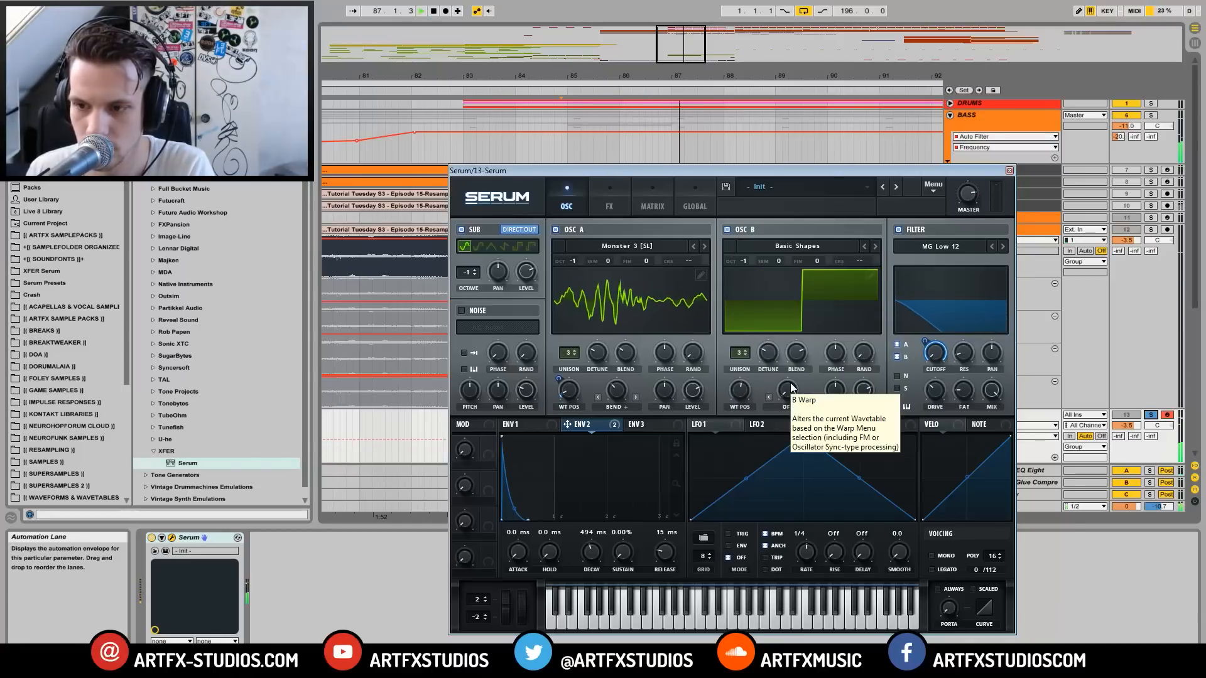
Step: Open the Serum clip's notes, raise the second-to-last note to match the repeated G#1 notes and lower the final note to G1
{"action": "left_click", "coordinate": [1010, 171]}
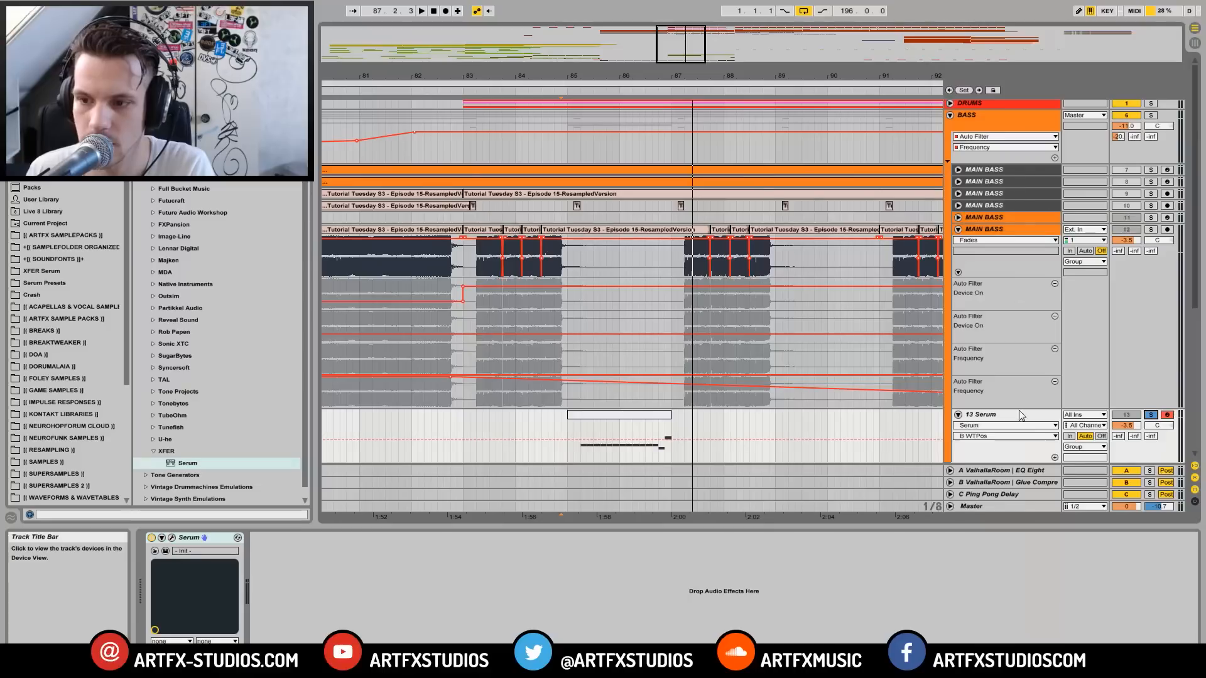
{"action": "double_click", "coordinate": [596, 414]}
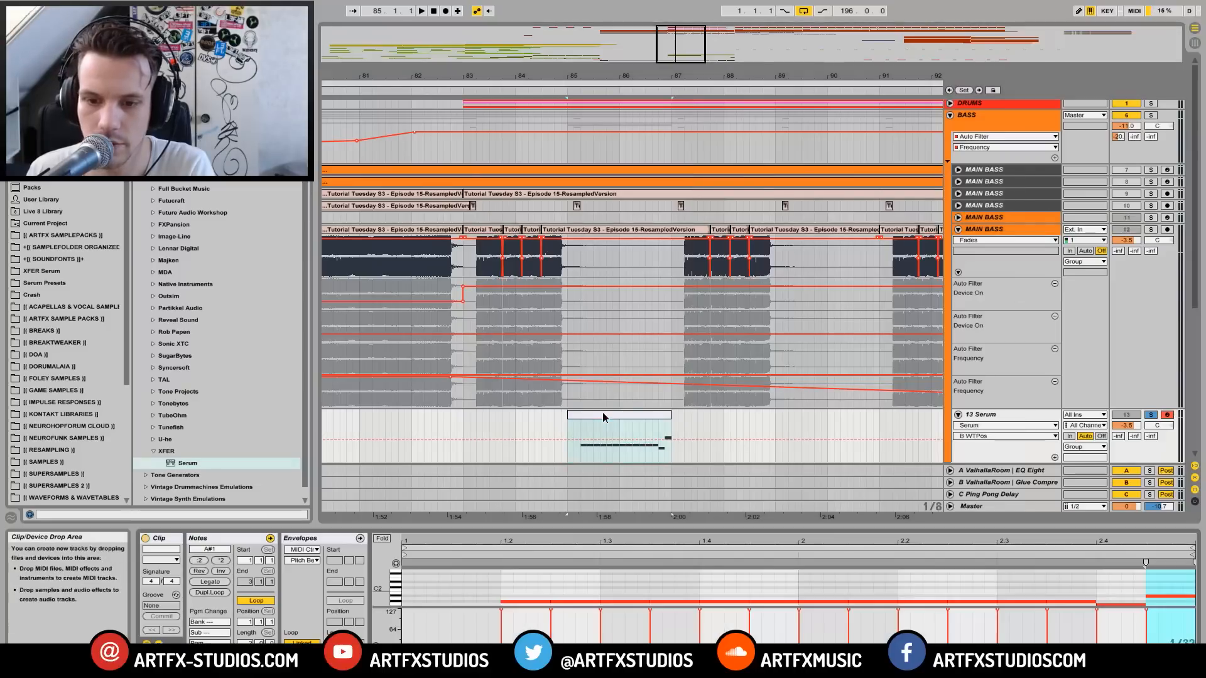
{"action": "left_click", "coordinate": [1134, 606]}
{"action": "left_click_drag", "start_coordinate": [1134, 606], "coordinate": [1133, 601]}
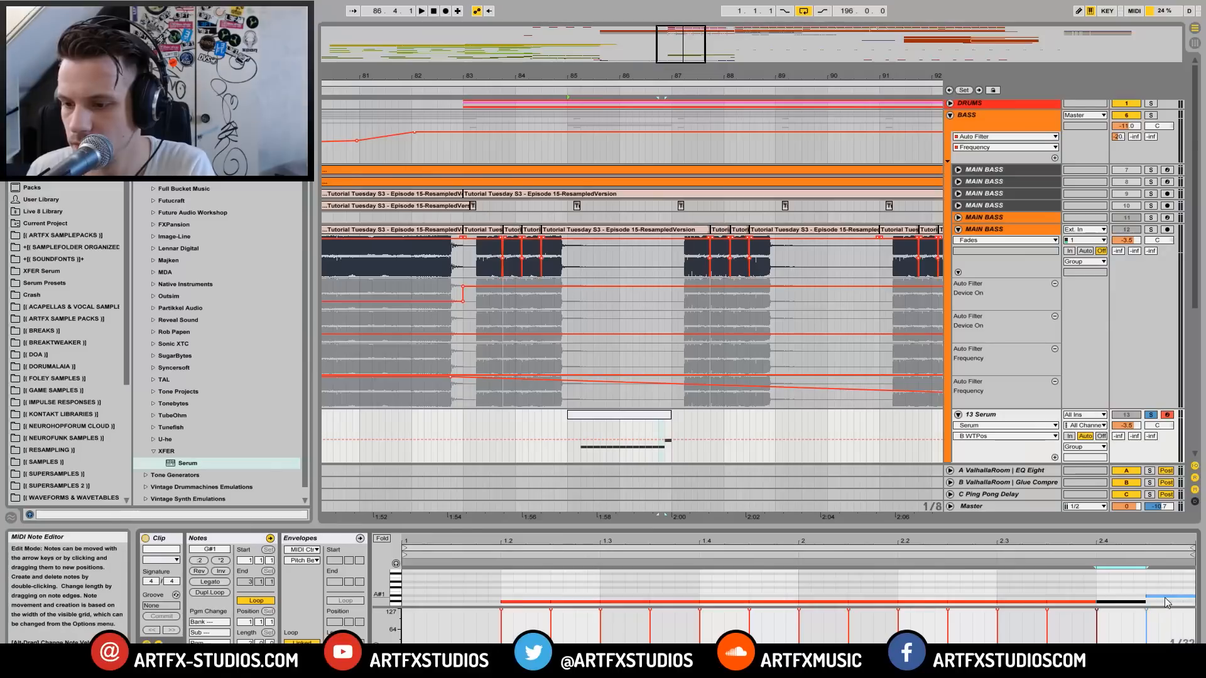
{"action": "left_click", "coordinate": [1153, 605]}
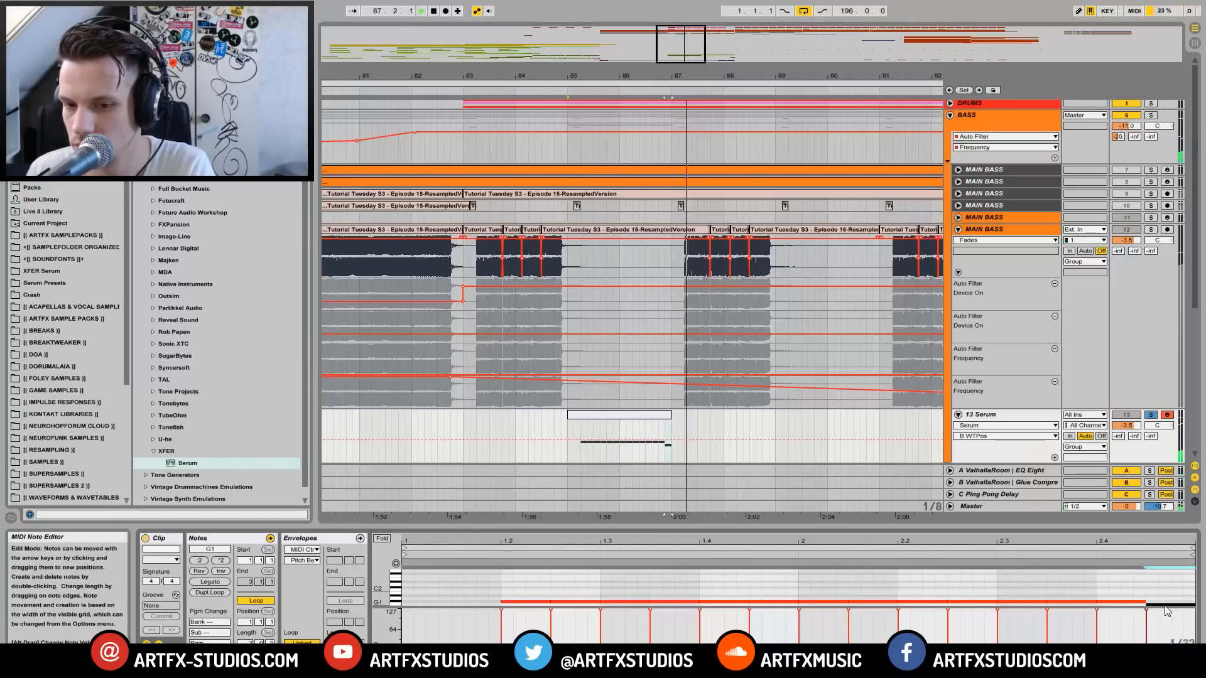
Step: Unsolo the Serum track and audition the clip in the full mix
{"action": "left_click", "coordinate": [1153, 415]}
{"action": "key", "text": "space"}
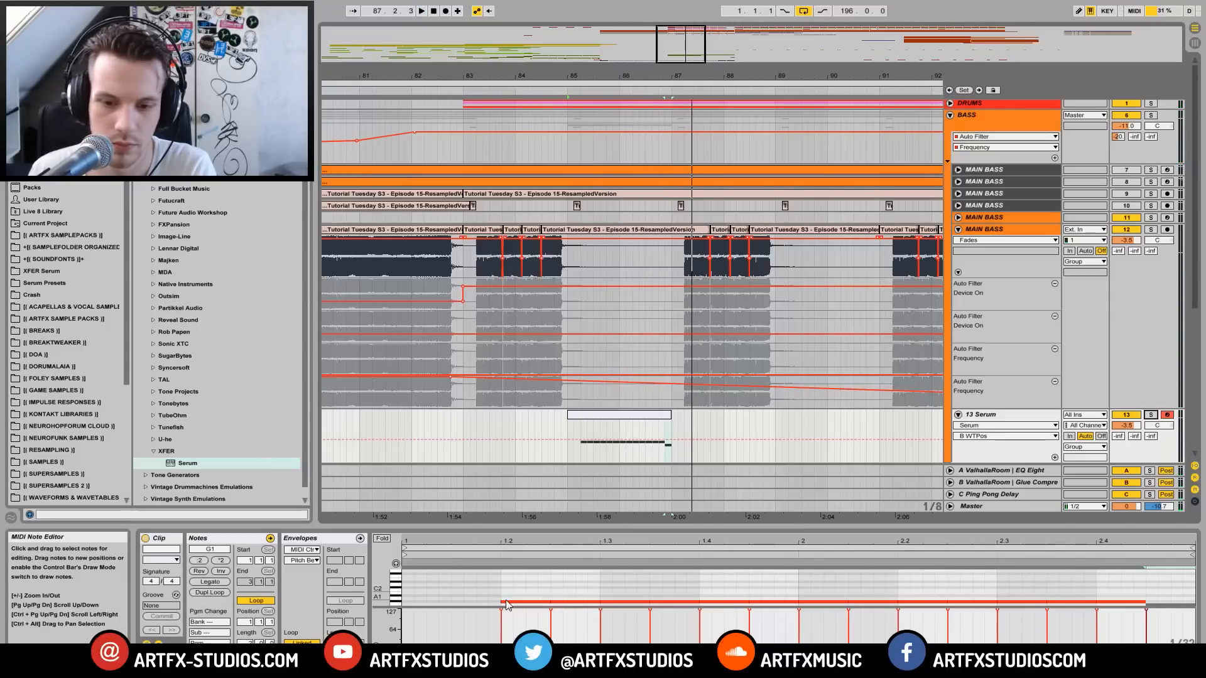
{"action": "key", "text": "space"}
{"action": "key", "text": "space"}
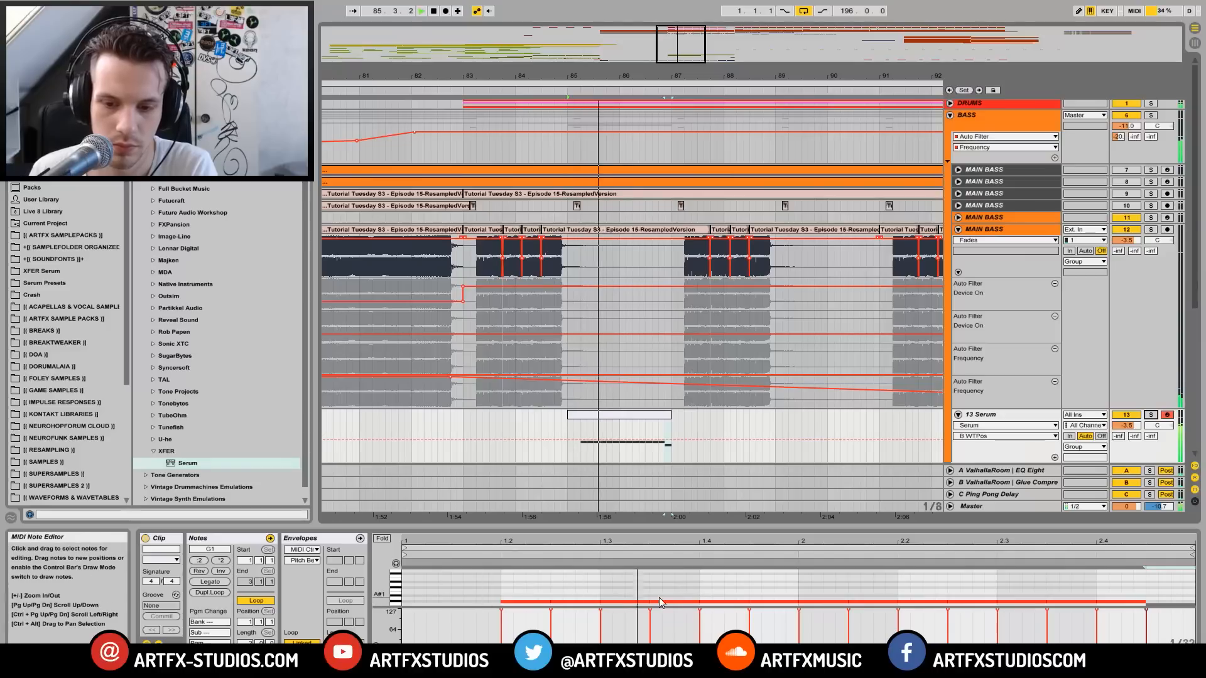
Step: Try lowering the two notes between 1.3 and 1.4 while auditioning the clip, and return them to G#1
{"action": "left_click_drag", "start_coordinate": [645, 602], "coordinate": [664, 598]}
{"action": "key", "text": "space"}
{"action": "key", "text": "space"}
{"action": "key", "text": "space"}
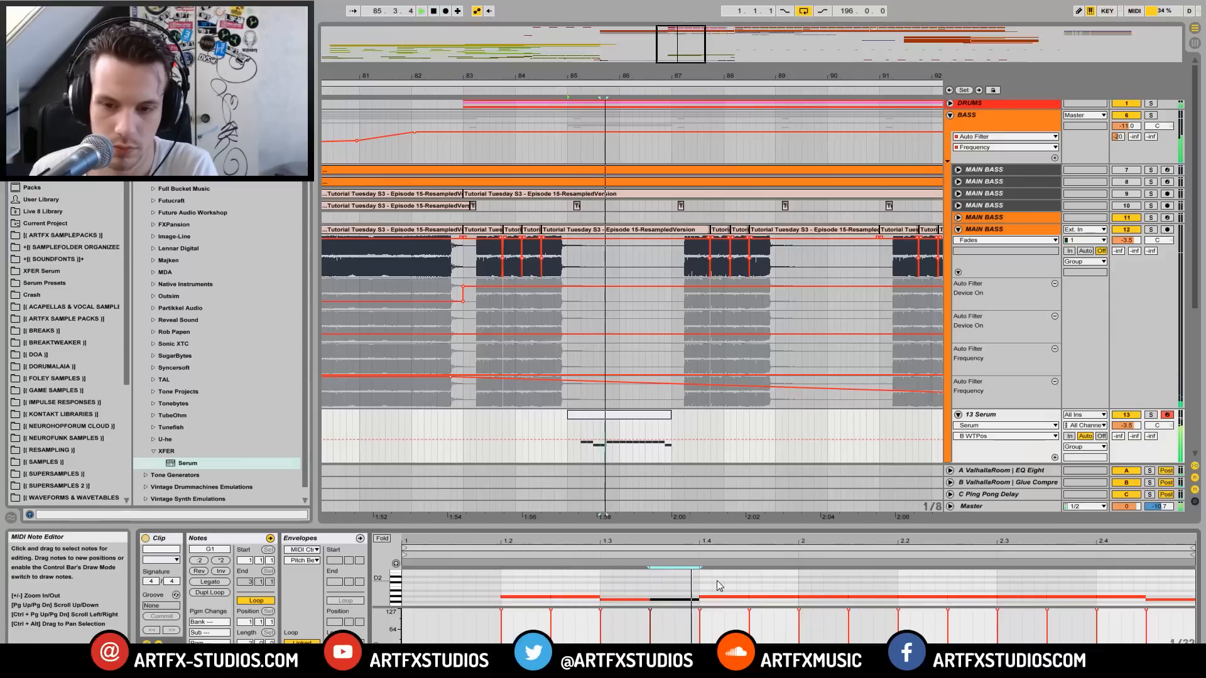
{"action": "key", "text": "space"}
{"action": "left_click_drag", "start_coordinate": [641, 590], "coordinate": [663, 616]}
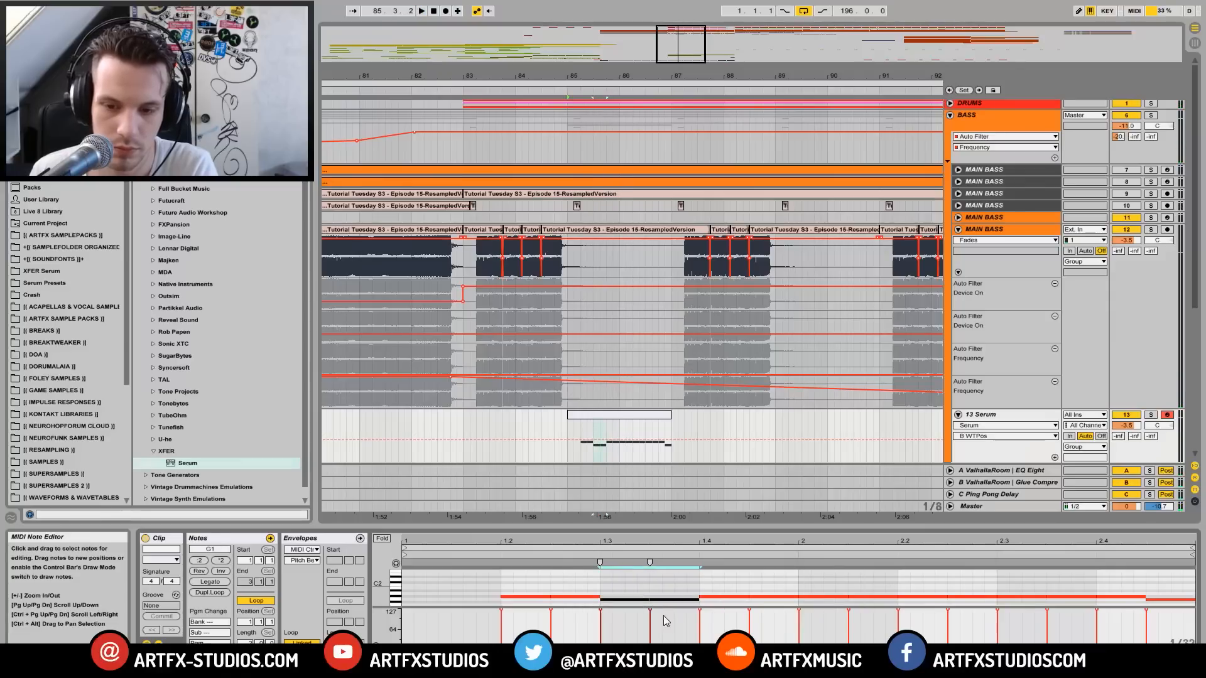
{"action": "key", "text": "Up"}
Step: Try lowering all notes from 1.4 up to the final note and return them to G#1, auditioning the clip
{"action": "left_click_drag", "start_coordinate": [726, 577], "coordinate": [1024, 619]}
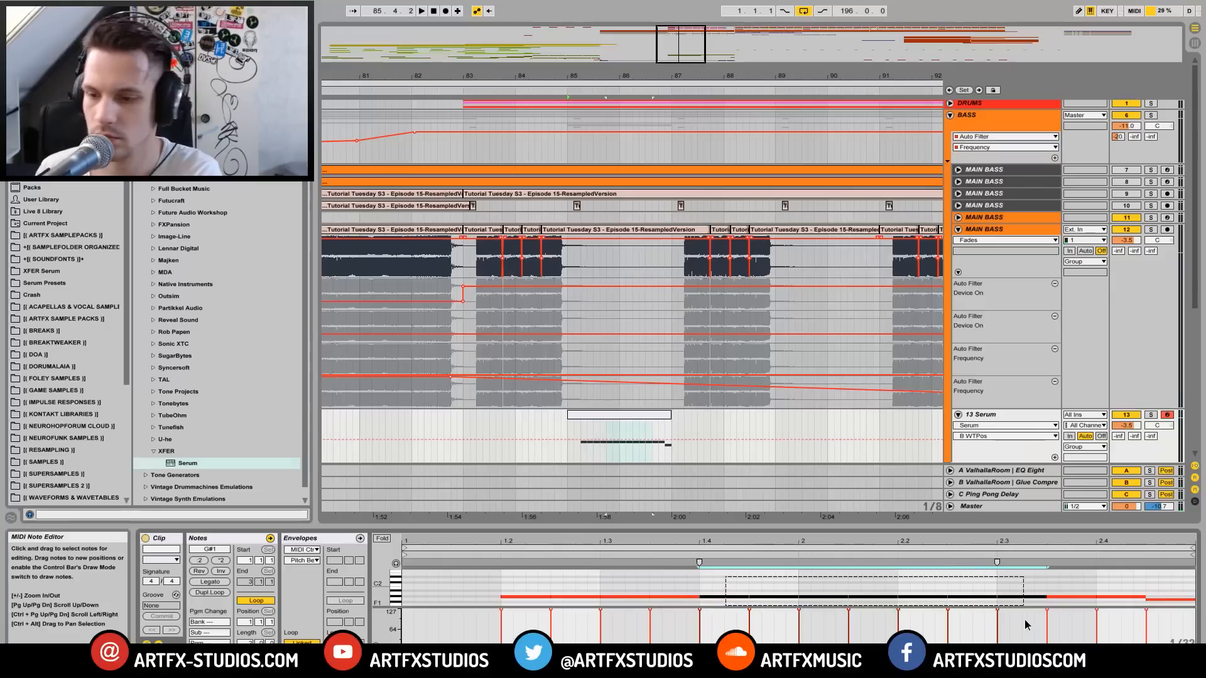
{"action": "left_click_drag", "start_coordinate": [1094, 608], "coordinate": [1115, 605]}
{"action": "key", "text": "Down"}
{"action": "key", "text": "space"}
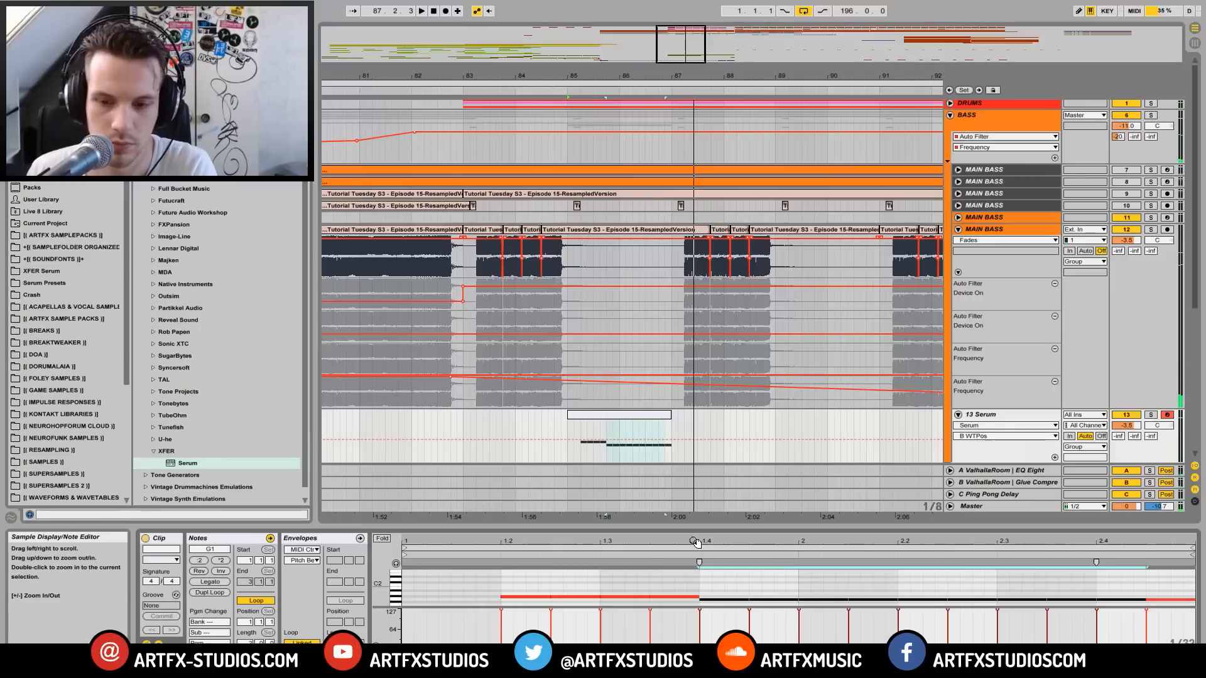
{"action": "key", "text": "Up"}
{"action": "key", "text": "space"}
Step: Raise the final note to A#1 and play the clip in the mix
{"action": "key", "text": "space"}
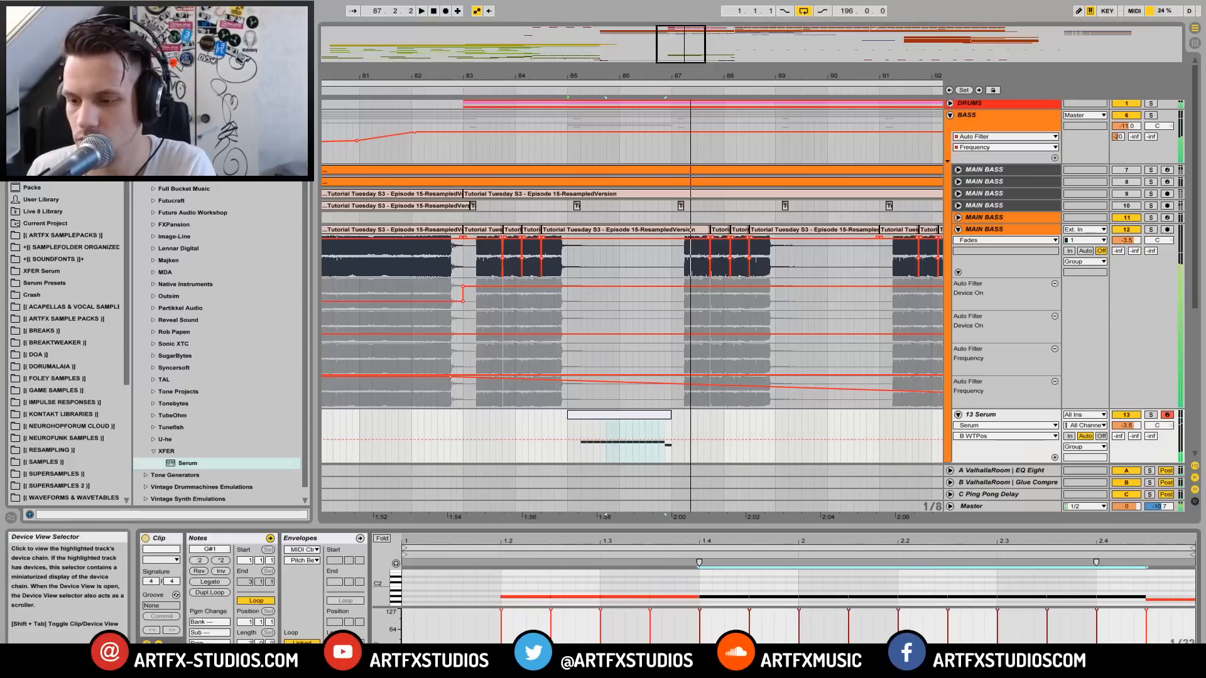
{"action": "left_click", "coordinate": [1161, 600]}
{"action": "key", "text": "space"}
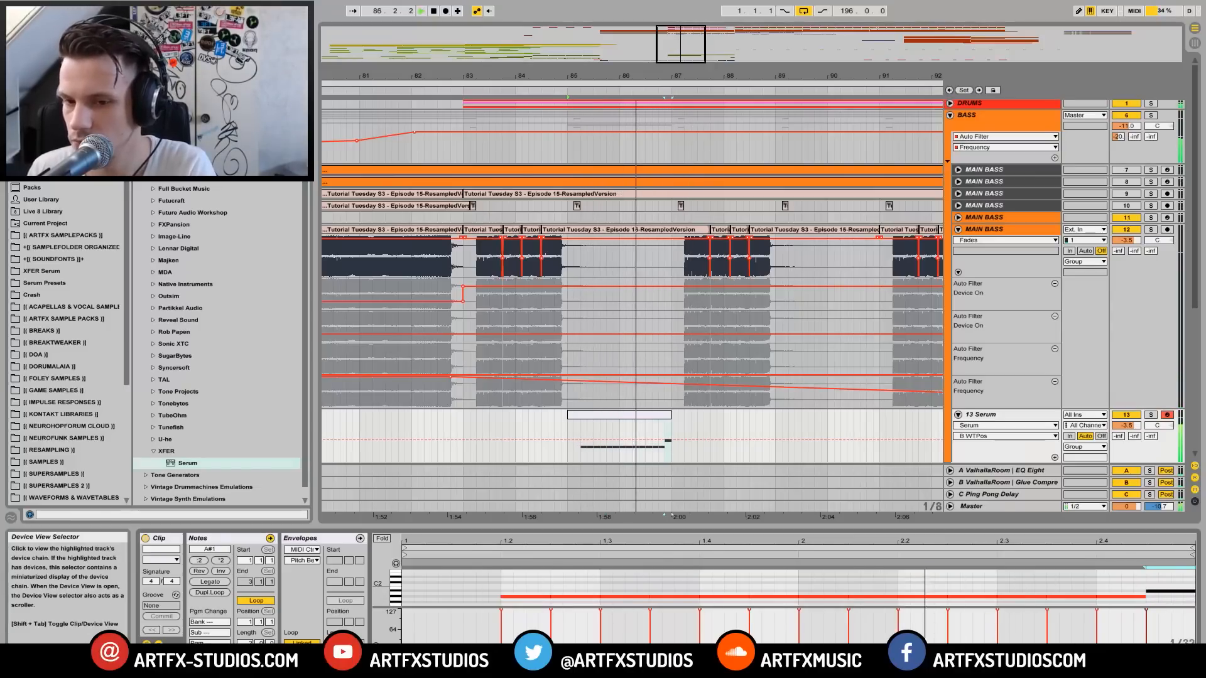
Step: Open the Serum window, set the filter type to MG Low 18 and set envelope 2's decay to 632 ms
{"action": "key", "text": "shift+Tab"}
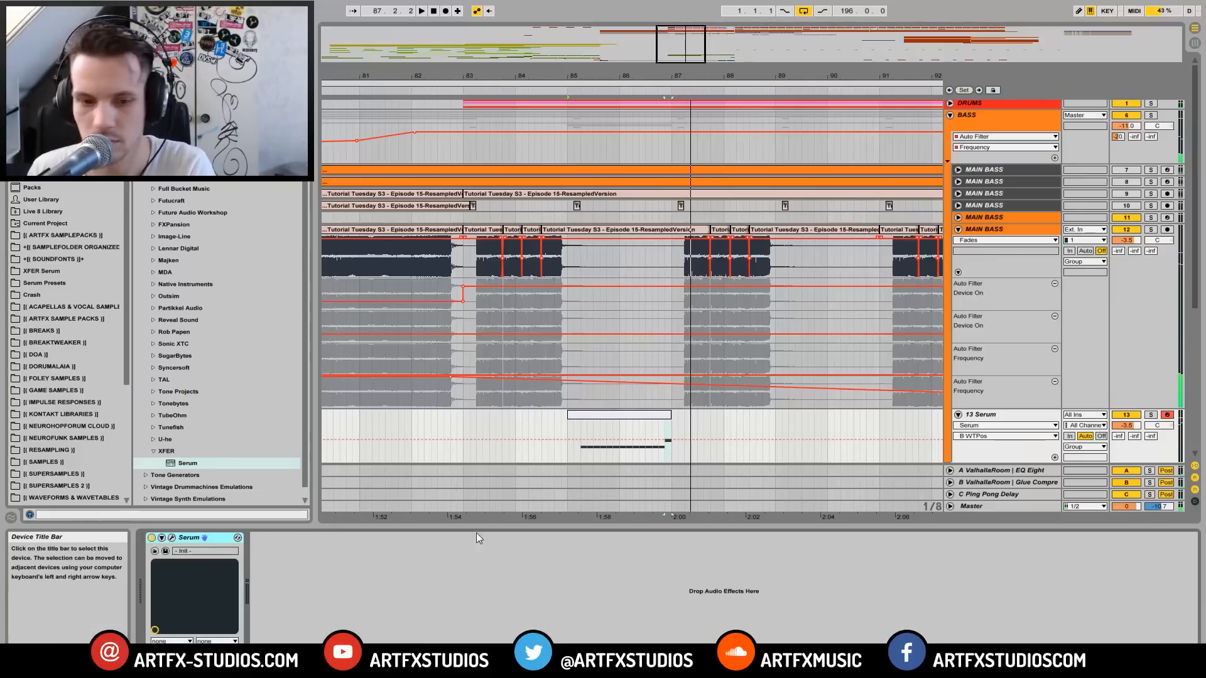
{"action": "left_click", "coordinate": [172, 538]}
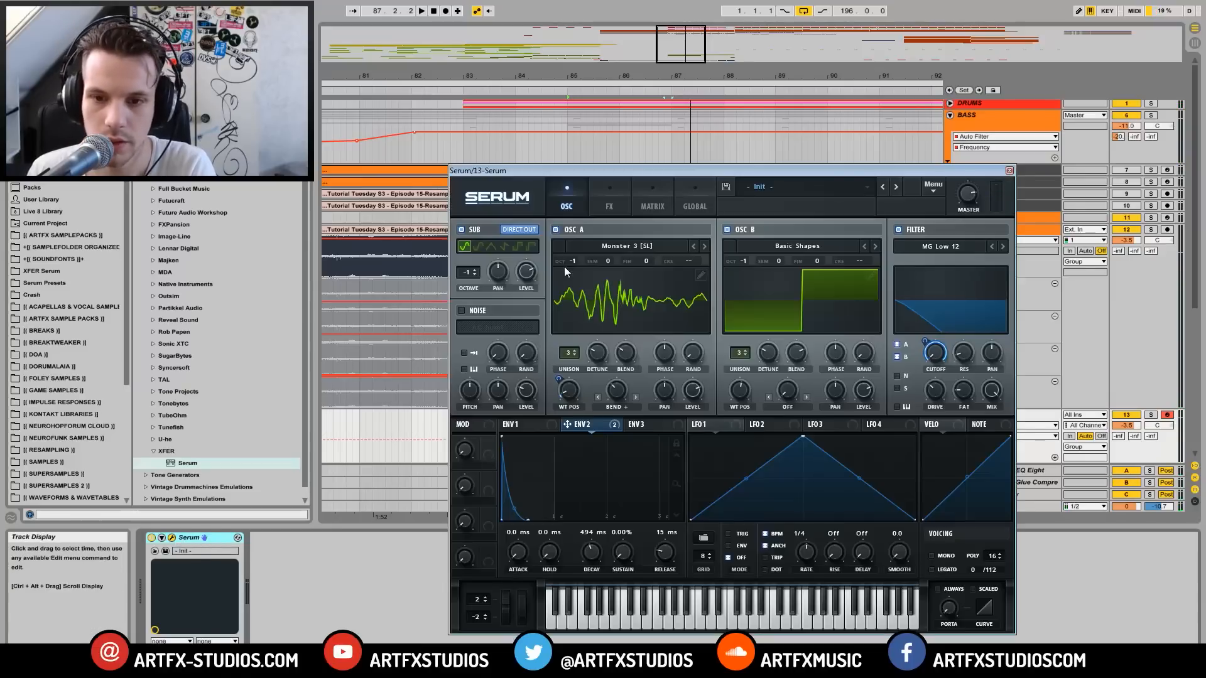
{"action": "left_click", "coordinate": [1002, 249]}
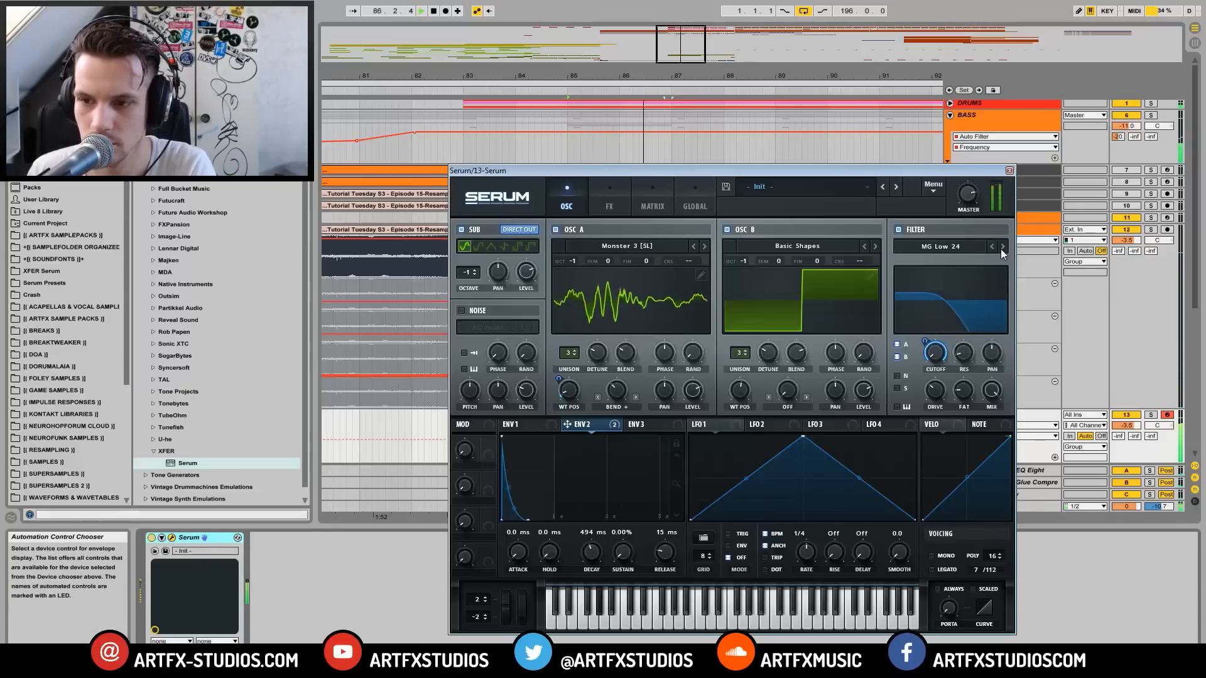
{"action": "left_click", "coordinate": [991, 247]}
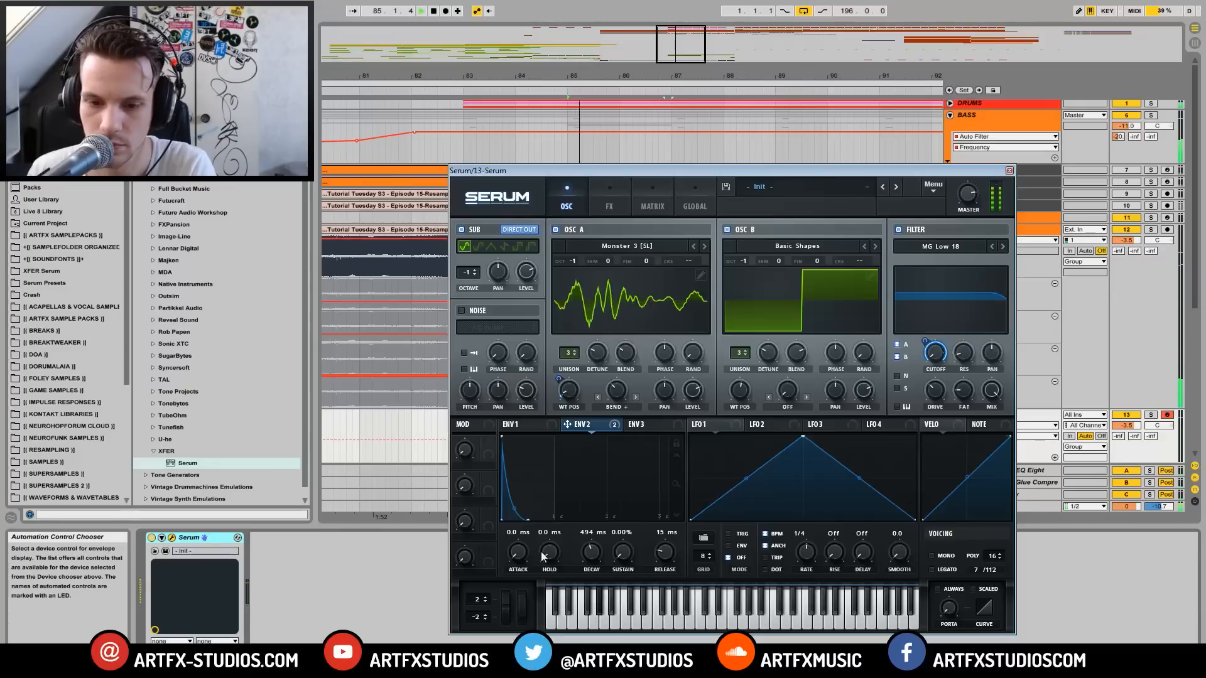
{"action": "mouse_move", "coordinate": [591, 553]}
{"action": "left_mouse_down"}
{"action": "mouse_move", "coordinate": [597, 564]}
{"action": "mouse_move", "coordinate": [600, 547]}
{"action": "mouse_move", "coordinate": [600, 558]}
{"action": "left_mouse_up"}
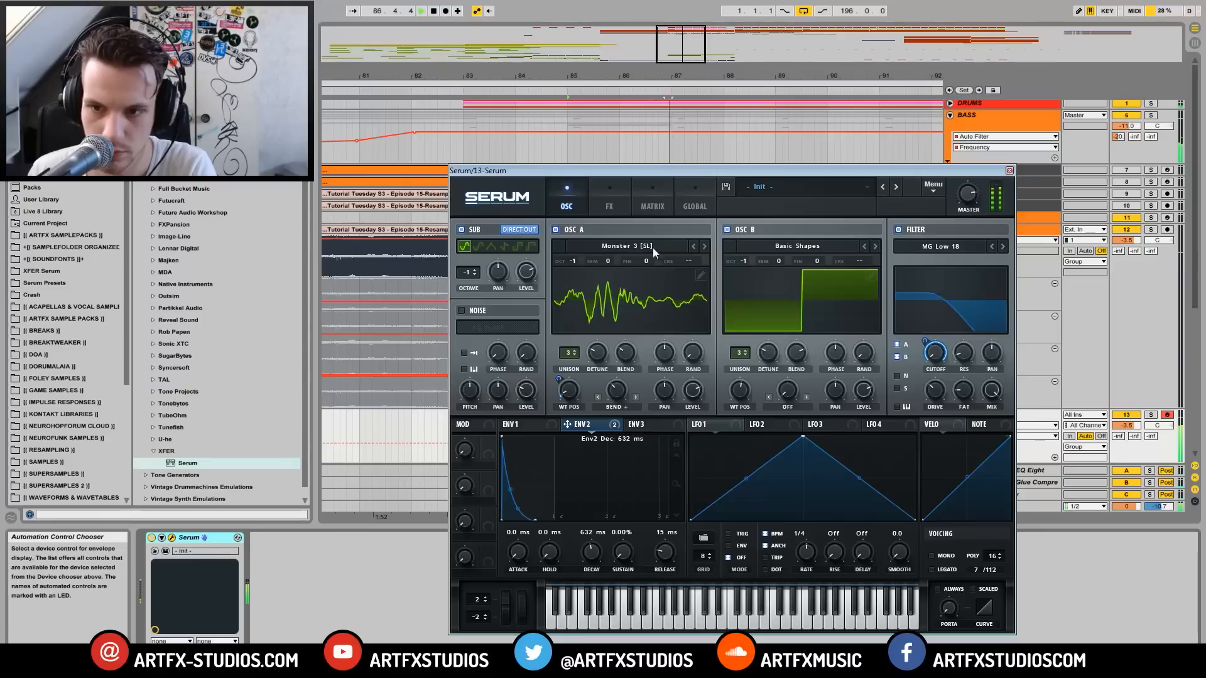
Step: Isolate oscillator A by switching oscillator B off, set A's Bend + warp to 100%, and re-enable oscillator B
{"action": "left_click", "coordinate": [727, 230]}
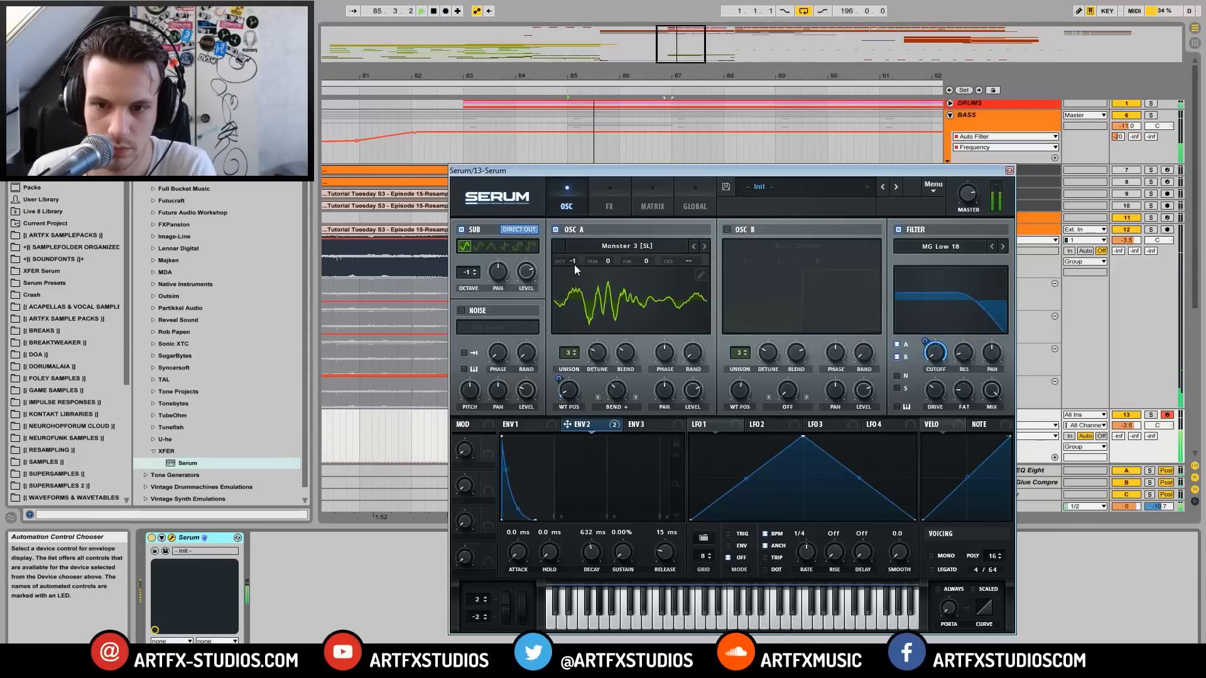
{"action": "left_click_drag", "start_coordinate": [618, 391], "coordinate": [646, 302]}
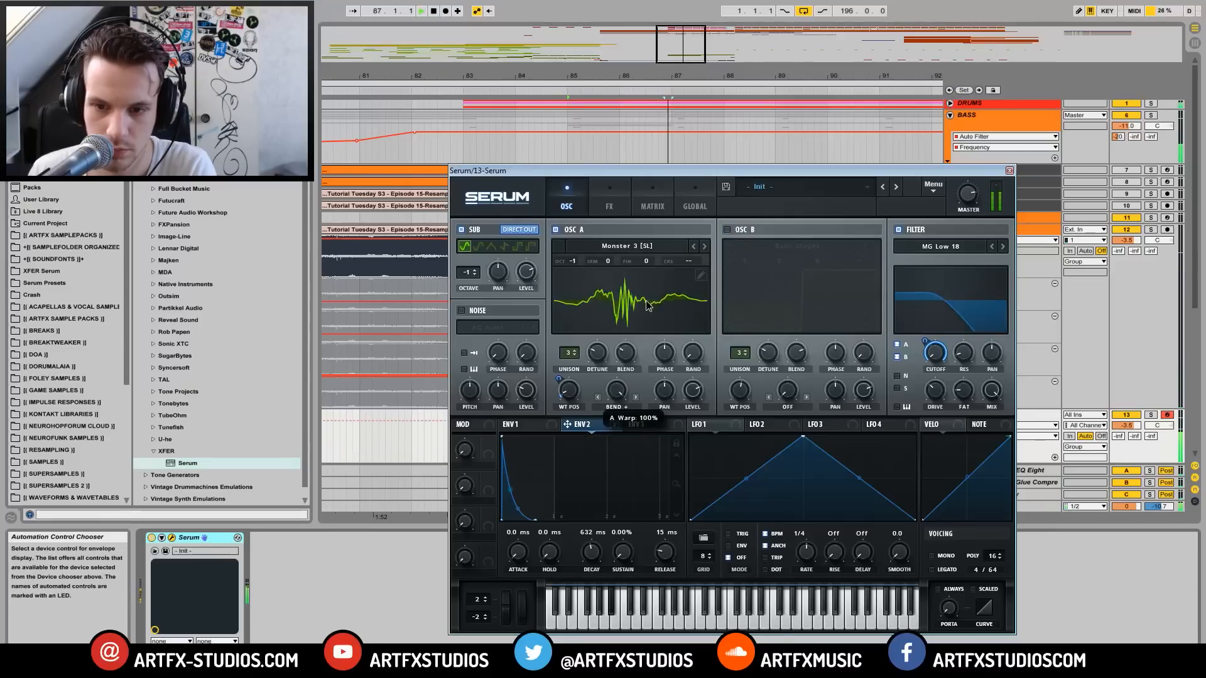
{"action": "left_click", "coordinate": [727, 231]}
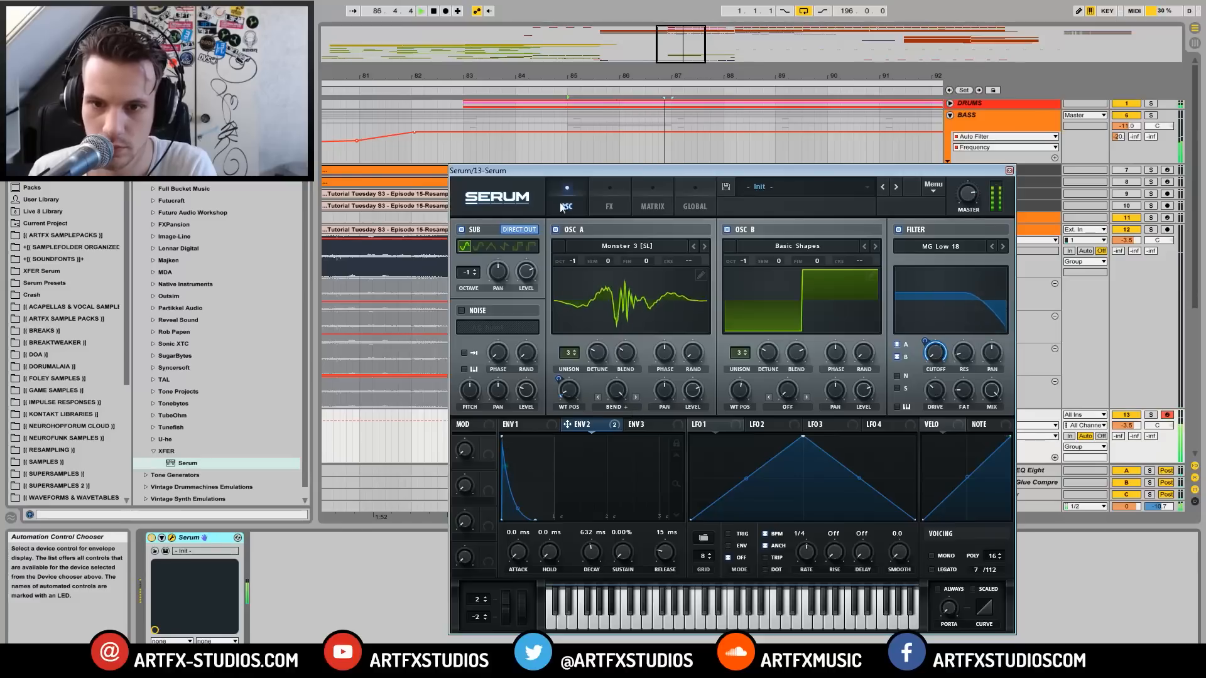
Step: Enable Serum's distortion effect as Diode 1 with its mix at about 53% and play the clip
{"action": "left_click", "coordinate": [608, 197]}
{"action": "left_click", "coordinate": [468, 250]}
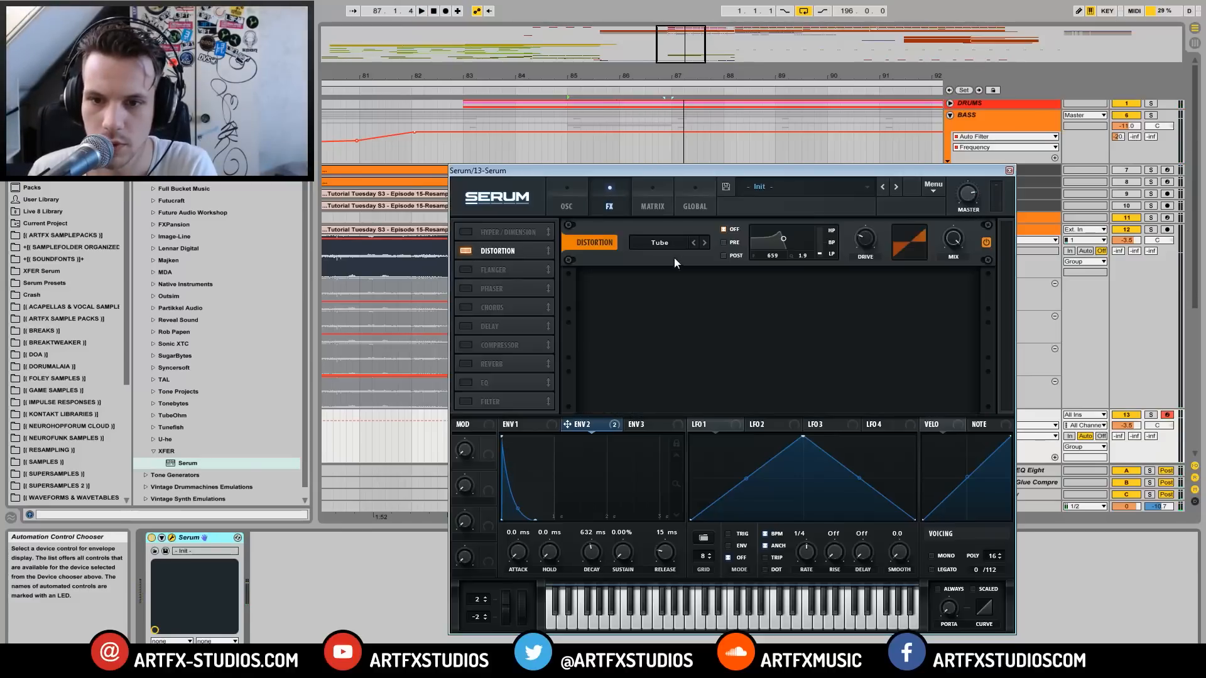
{"action": "left_click", "coordinate": [667, 243]}
{"action": "left_click", "coordinate": [664, 299]}
{"action": "key", "text": "space"}
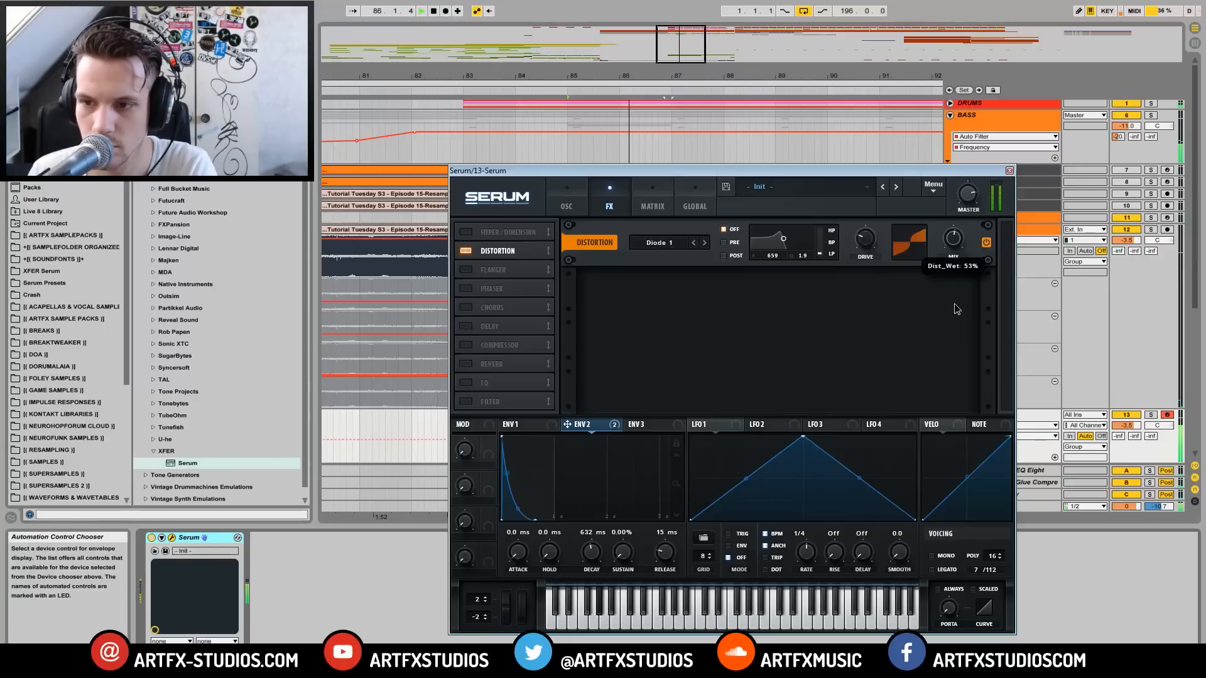
Step: Add a filter after the distortion, set it to MG Low 24 and lower its cutoff to about 392 Hz
{"action": "left_click", "coordinate": [466, 401]}
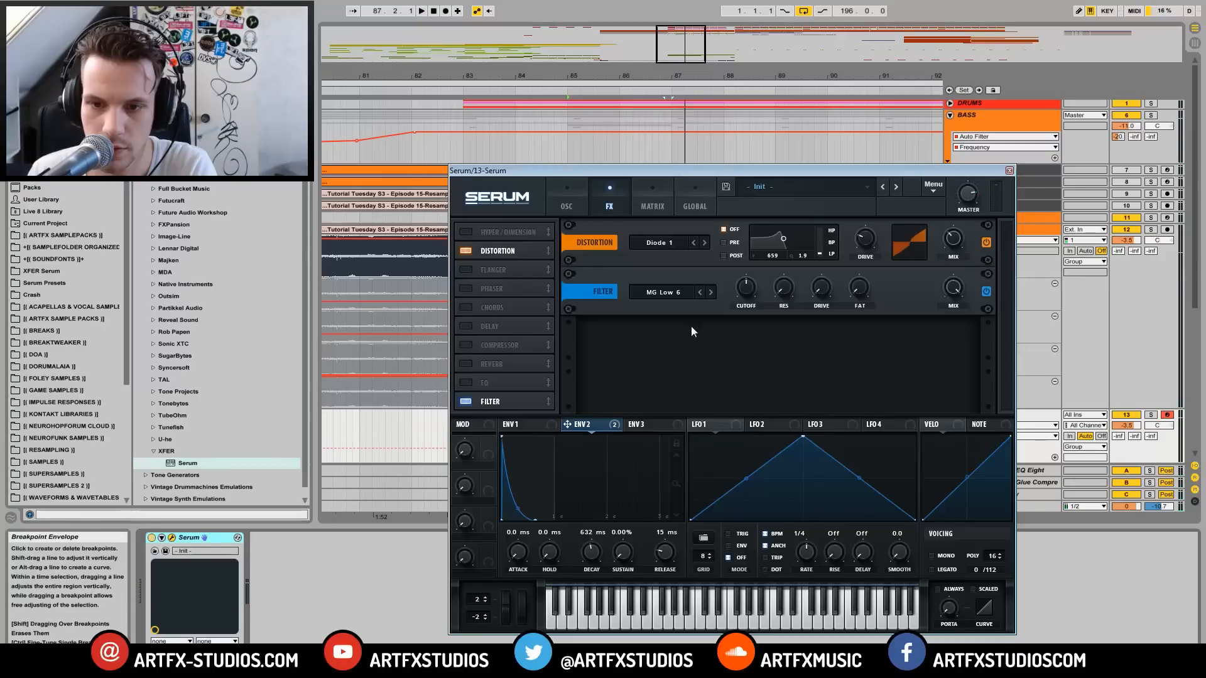
{"action": "left_click_drag", "start_coordinate": [745, 289], "coordinate": [745, 306]}
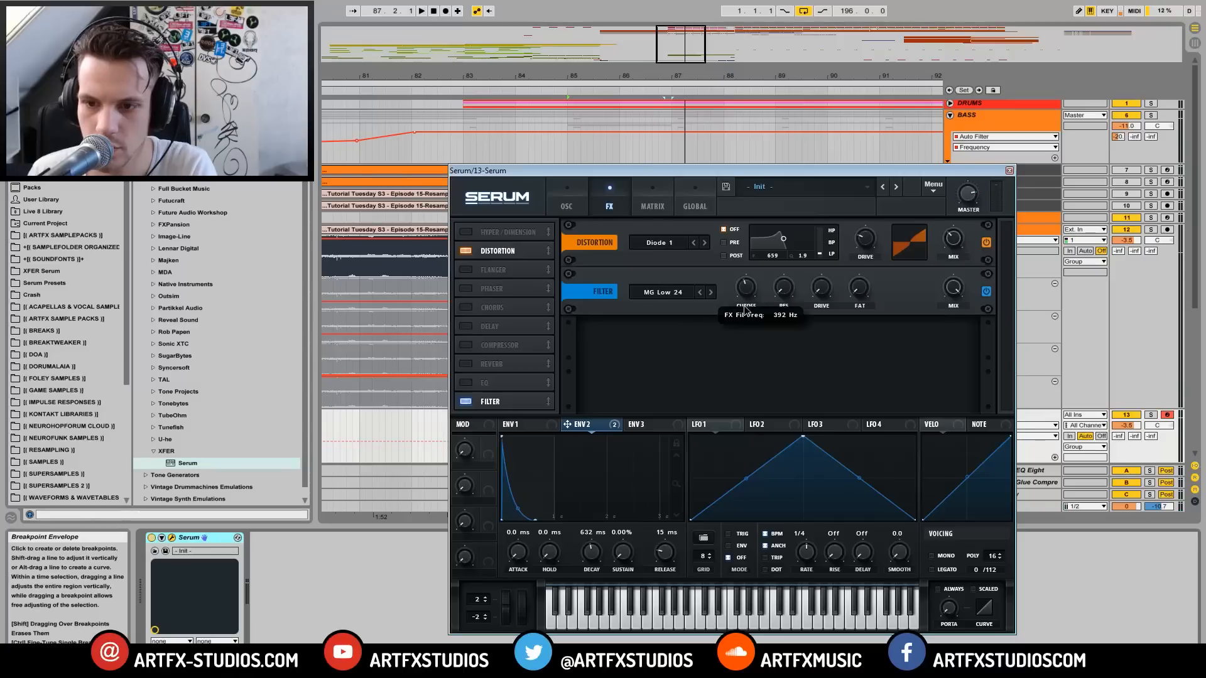
{"action": "left_click_drag", "start_coordinate": [745, 309], "coordinate": [745, 307]}
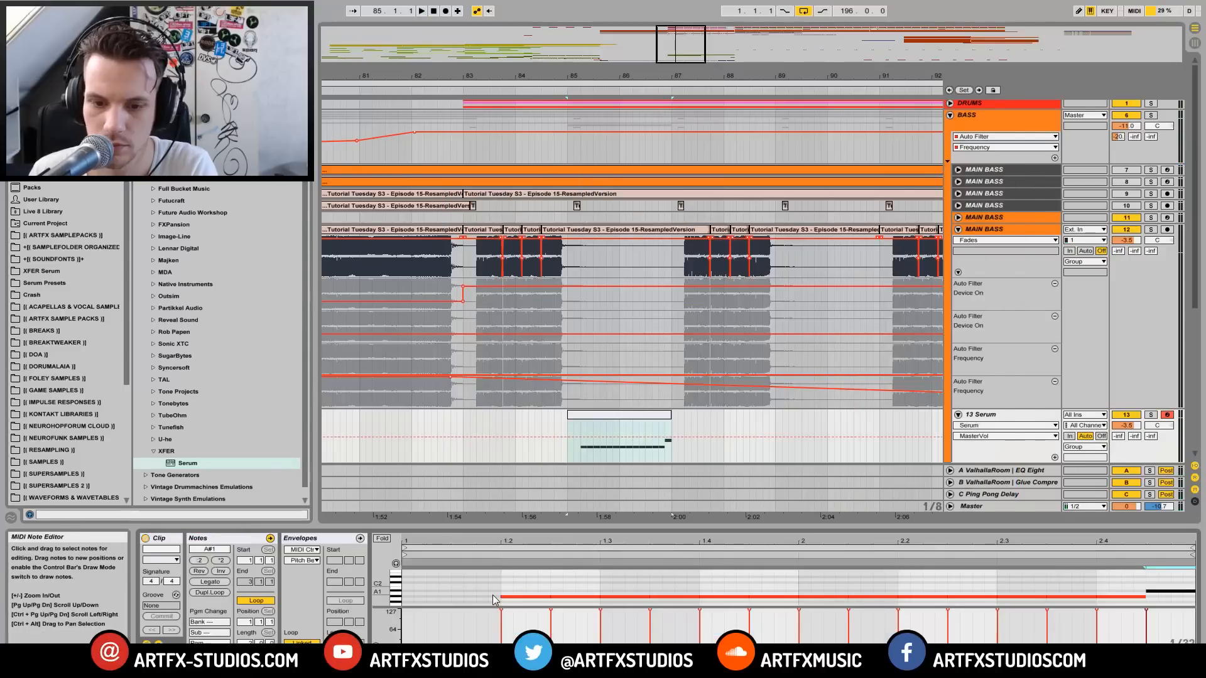
Step: Transpose all the clip's notes up to the A#1–C2 range while listening in the mix
{"action": "left_click", "coordinate": [492, 594]}
{"action": "key", "text": "space"}
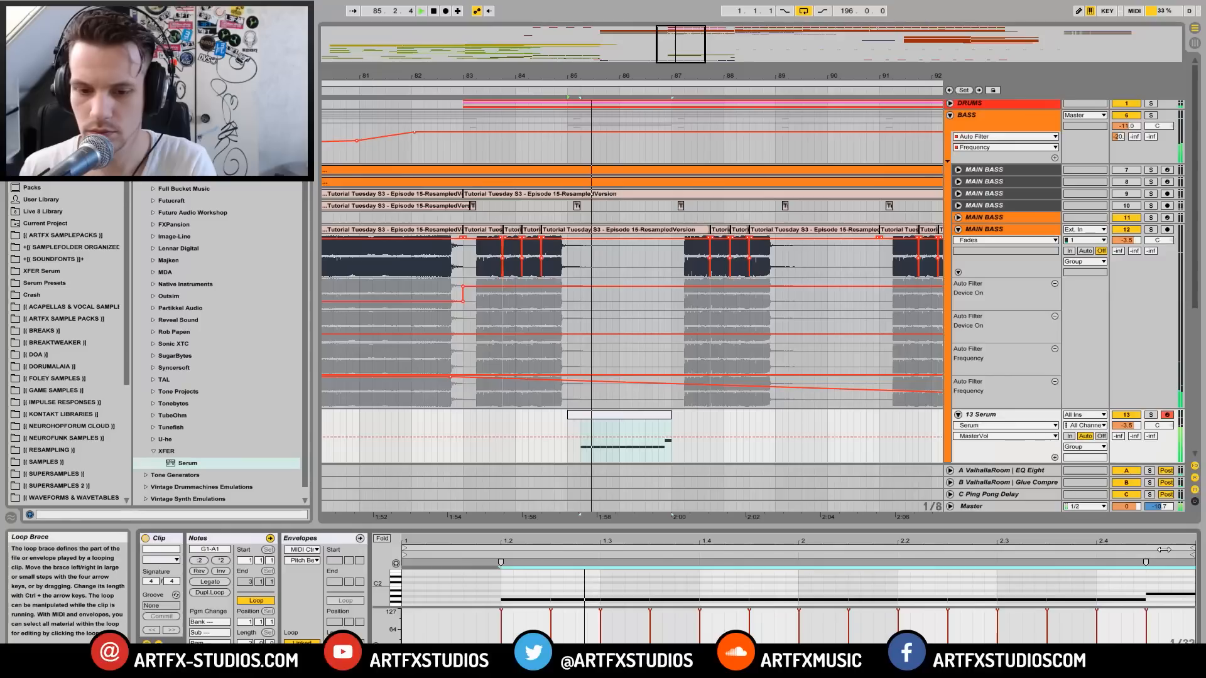
{"action": "key", "text": "Up"}
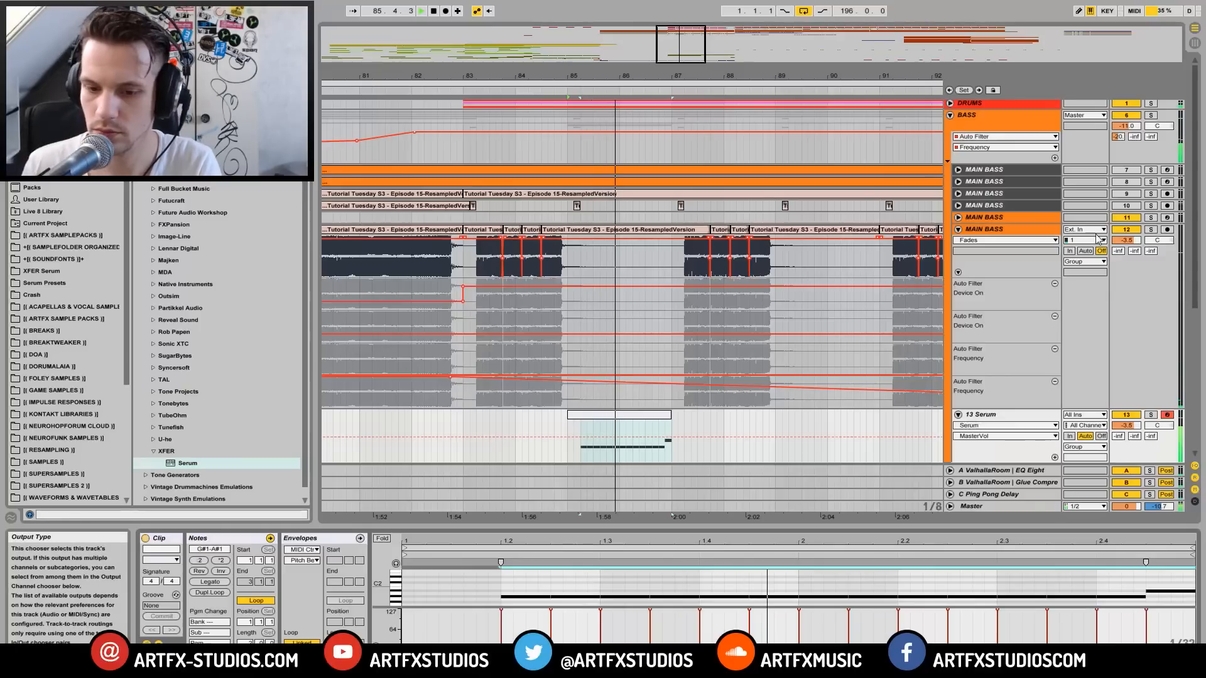
{"action": "key", "text": "Up"}
{"action": "key", "text": "Up"}
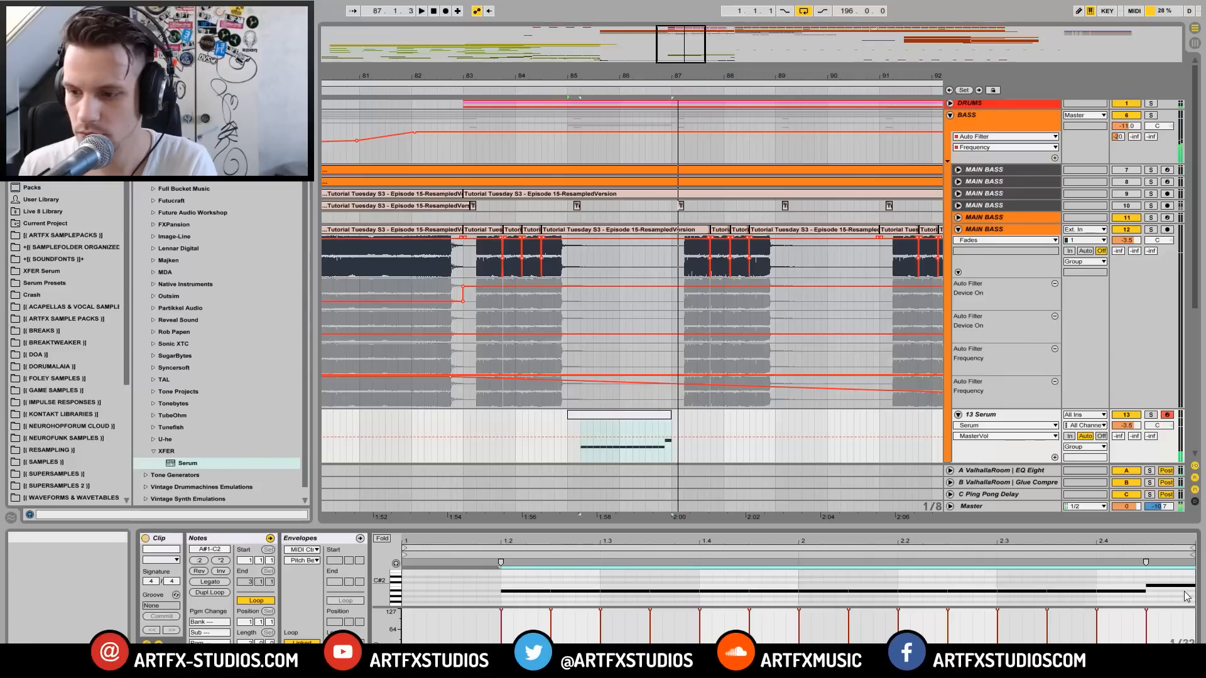
Step: Lower the final note to G#1 and audition the arrangement from bar 81
{"action": "left_click_drag", "start_coordinate": [1172, 586], "coordinate": [1172, 597]}
{"action": "key", "text": "space"}
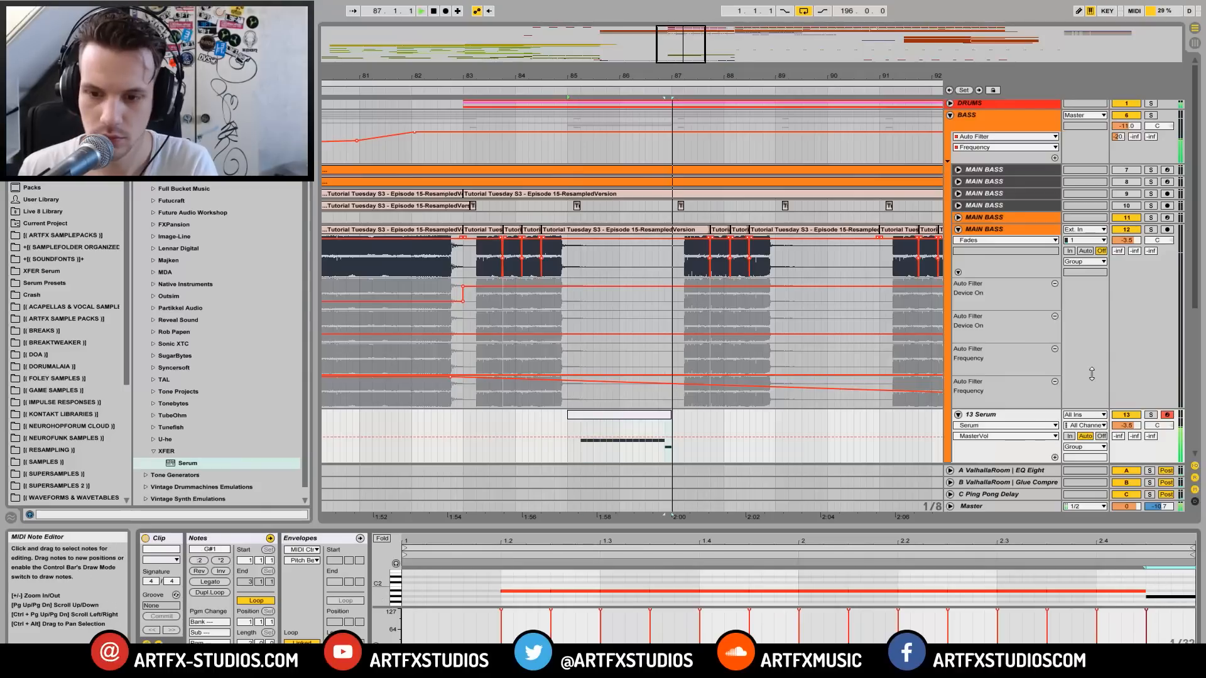
{"action": "left_click_drag", "start_coordinate": [649, 76], "coordinate": [648, 39]}
{"action": "key", "text": "space"}
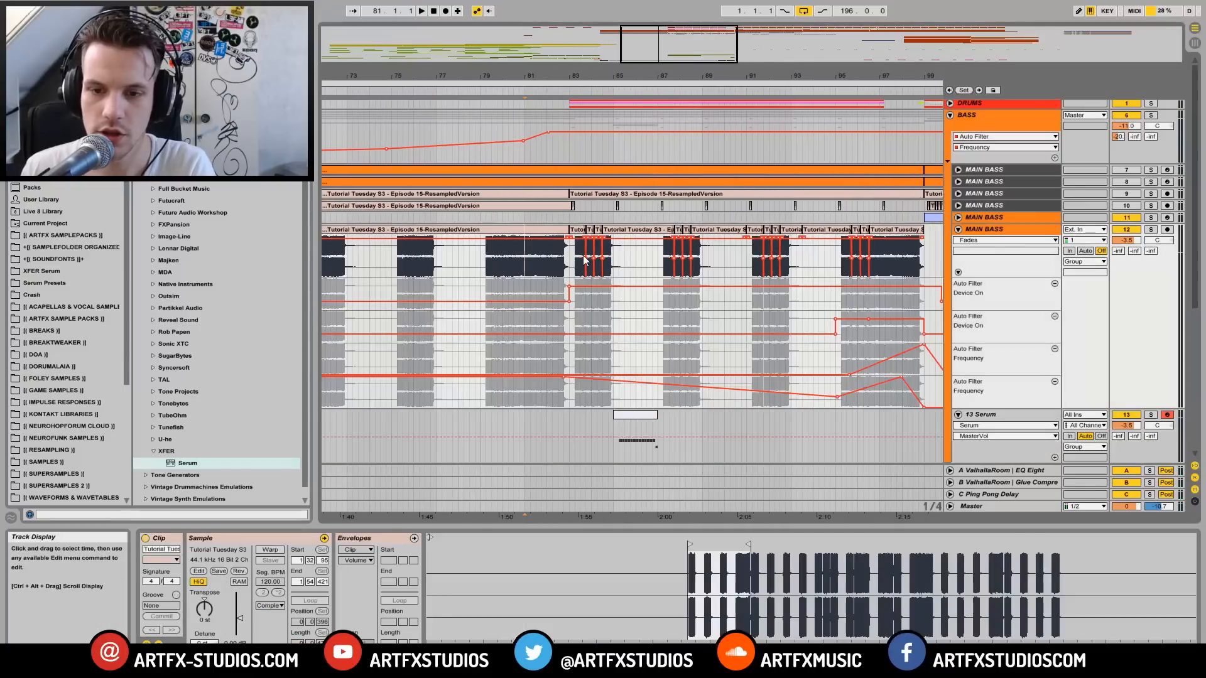
{"action": "key", "text": "space"}
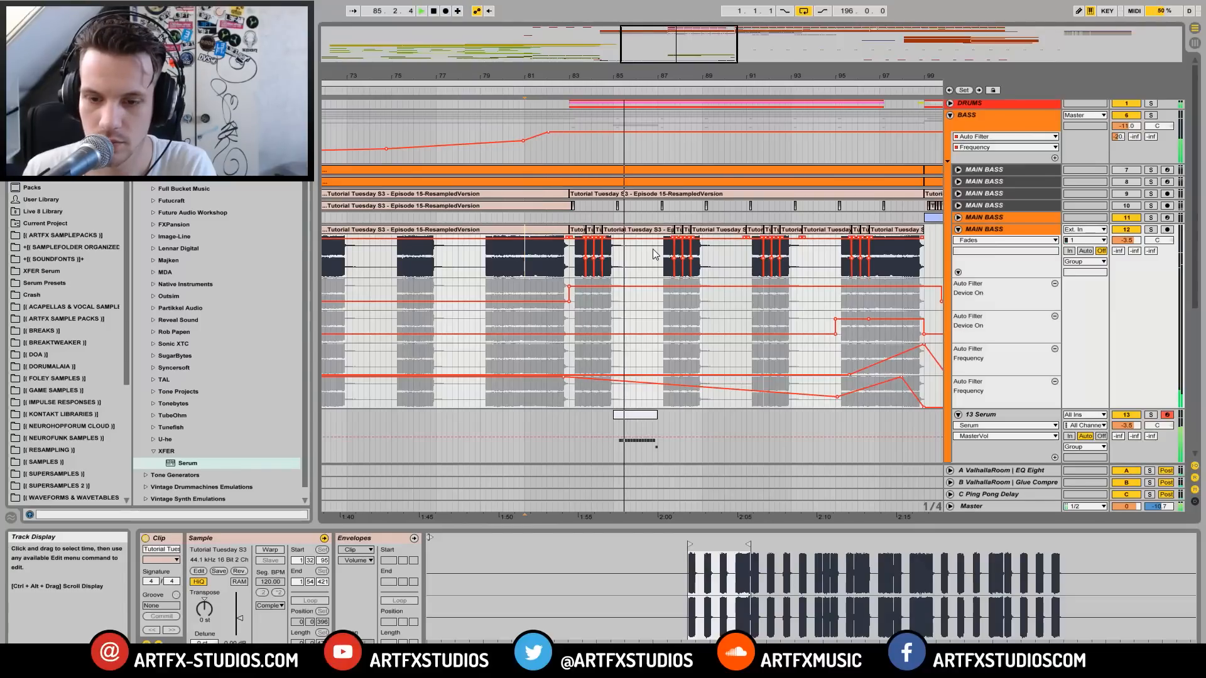
Step: Stop playback and transpose all the Serum clip's notes down three semitones, to the F1–G1 range
{"action": "left_click", "coordinate": [627, 413]}
{"action": "key", "text": "space"}
{"action": "left_click", "coordinate": [526, 594]}
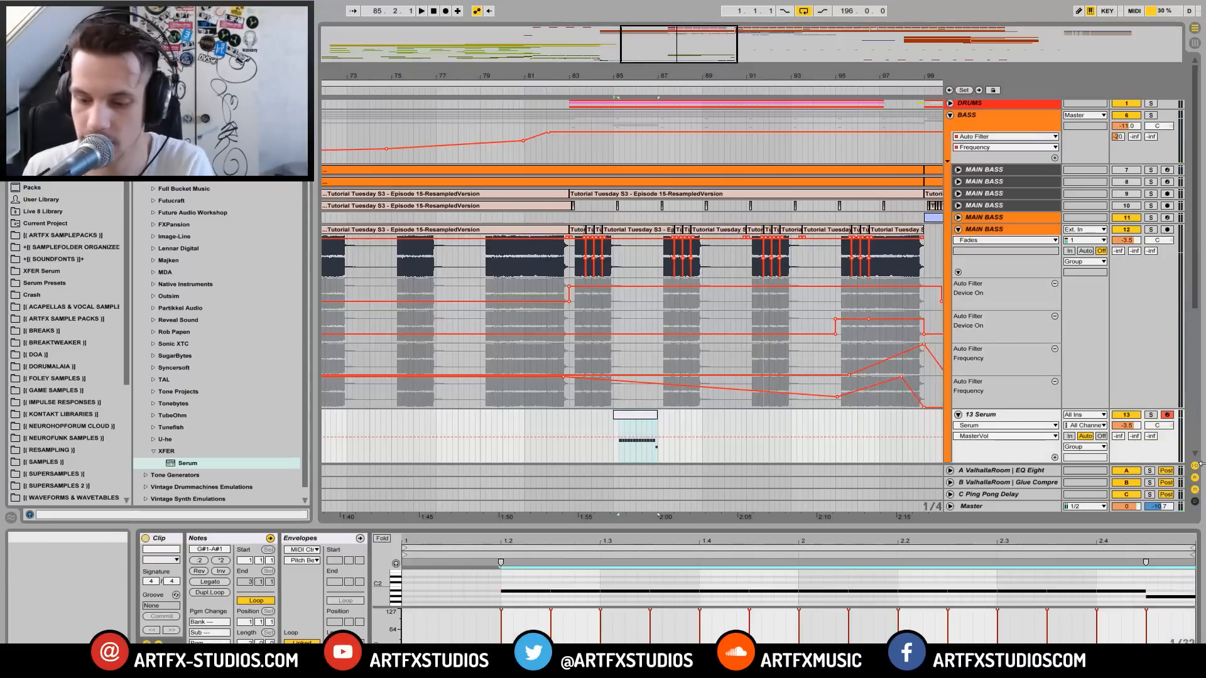
{"action": "key", "text": "Down"}
{"action": "key", "text": "Down"}
{"action": "key", "text": "Down"}
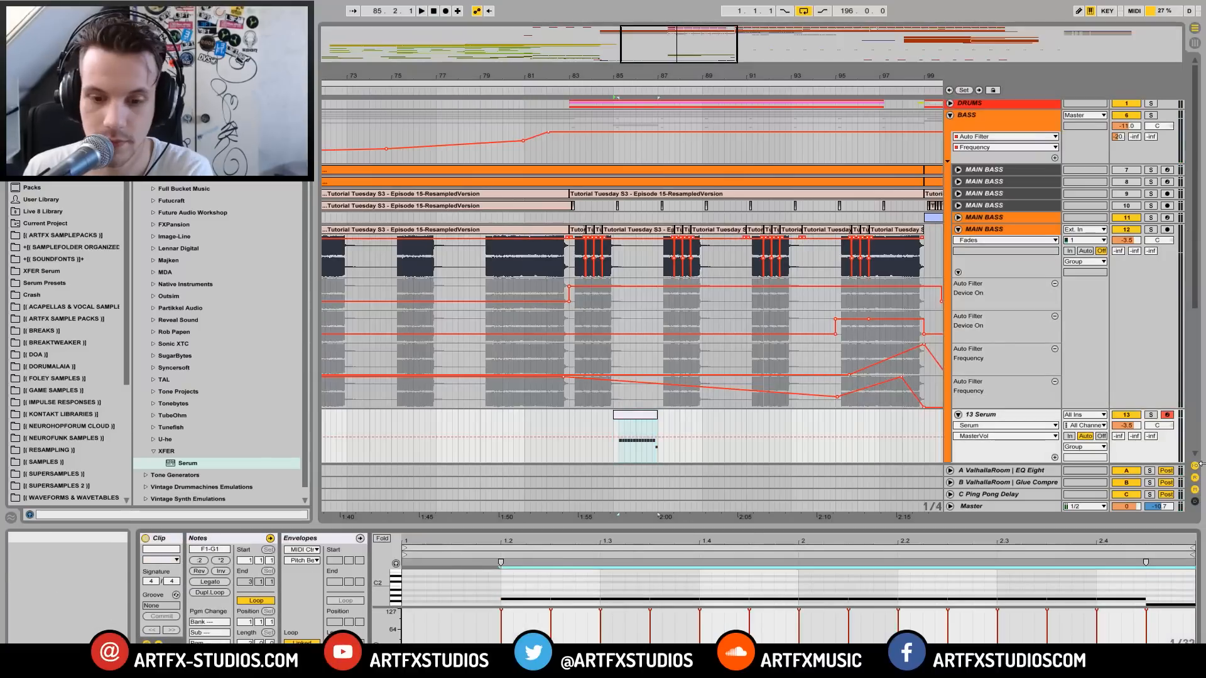
Step: Raise the clip's final note by three semitones
{"action": "left_click", "coordinate": [1162, 605]}
{"action": "key", "text": "Up"}
{"action": "key", "text": "Up"}
{"action": "key", "text": "Up"}
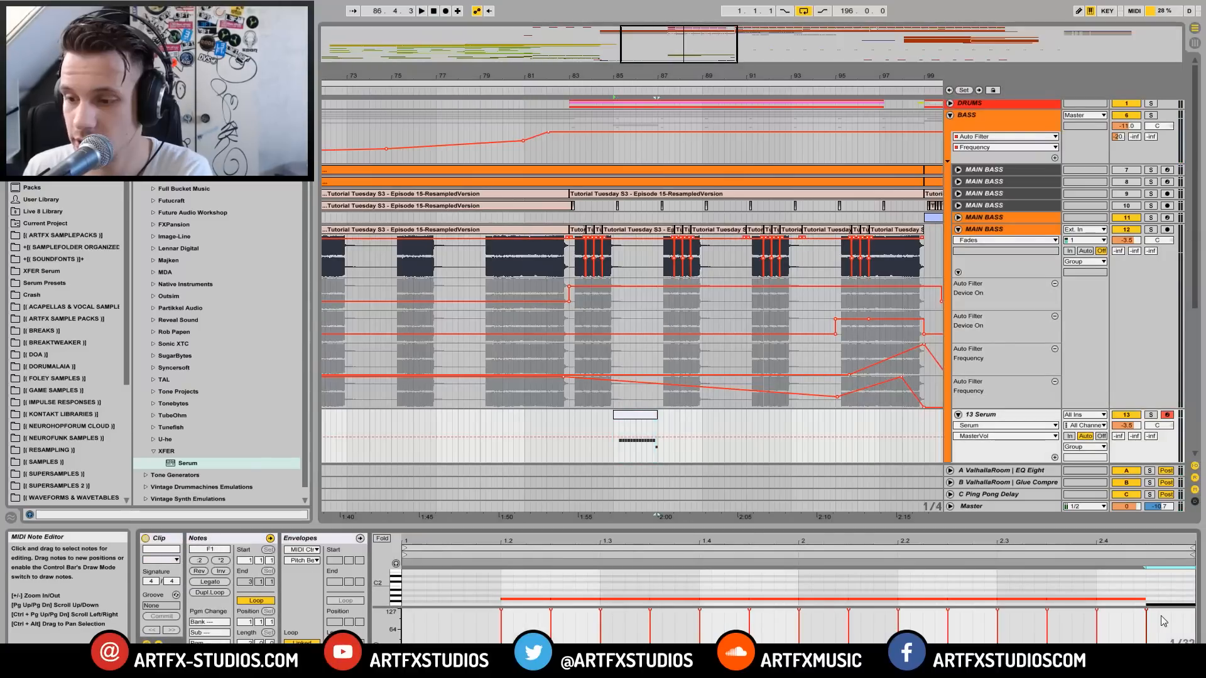
Step: Try the note just before beat 1.2 at A#1 and at G1 while playing the pattern
{"action": "mouse_move", "coordinate": [488, 590]}
{"action": "left_mouse_down"}
{"action": "mouse_move", "coordinate": [547, 603]}
{"action": "mouse_move", "coordinate": [420, 598]}
{"action": "mouse_move", "coordinate": [465, 597]}
{"action": "left_mouse_up"}
{"action": "left_click", "coordinate": [475, 594]}
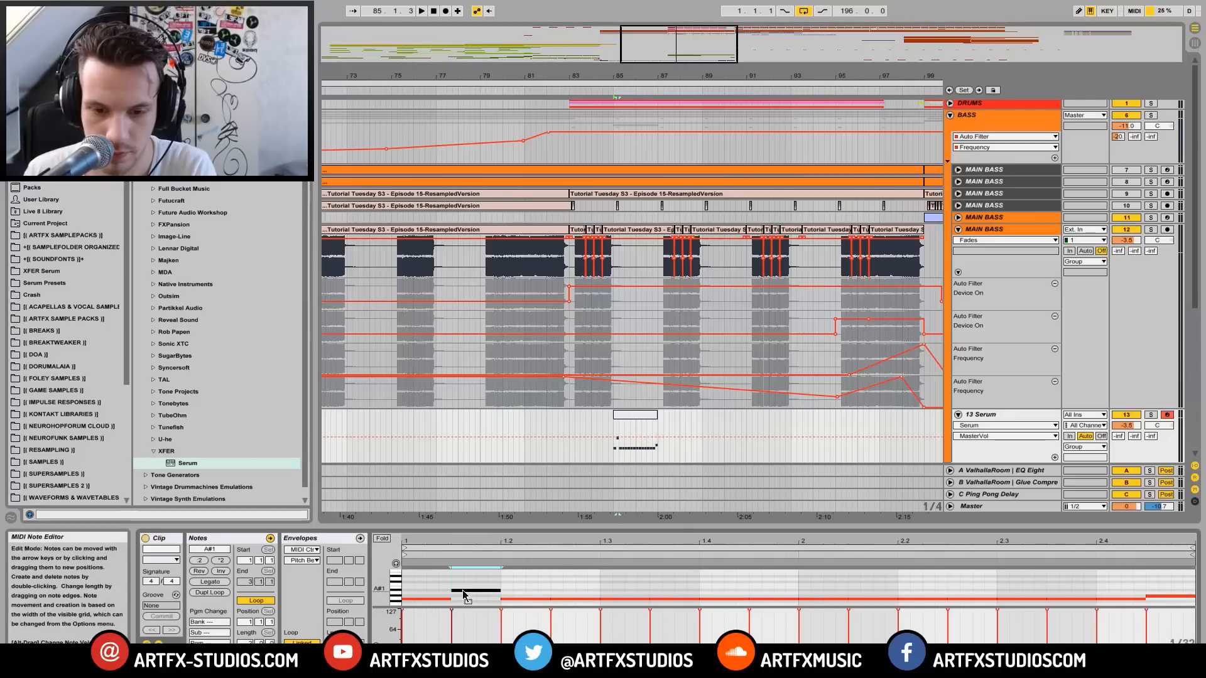
{"action": "key", "text": "space"}
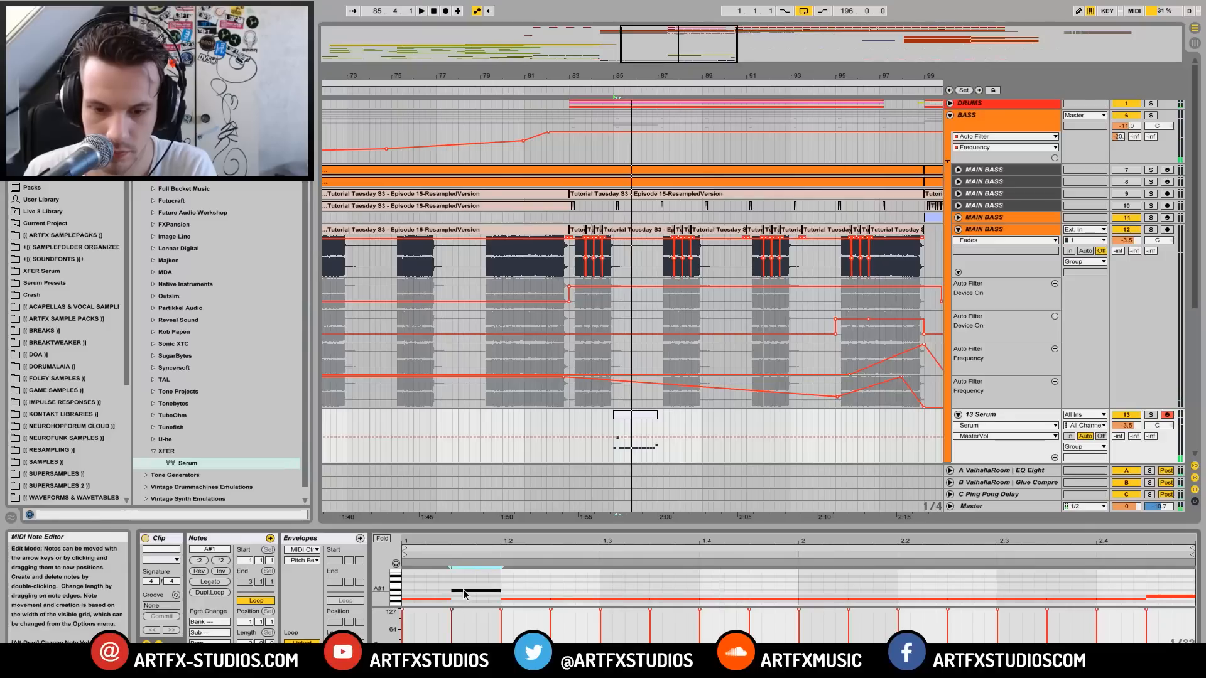
{"action": "left_click_drag", "start_coordinate": [465, 595], "coordinate": [465, 601]}
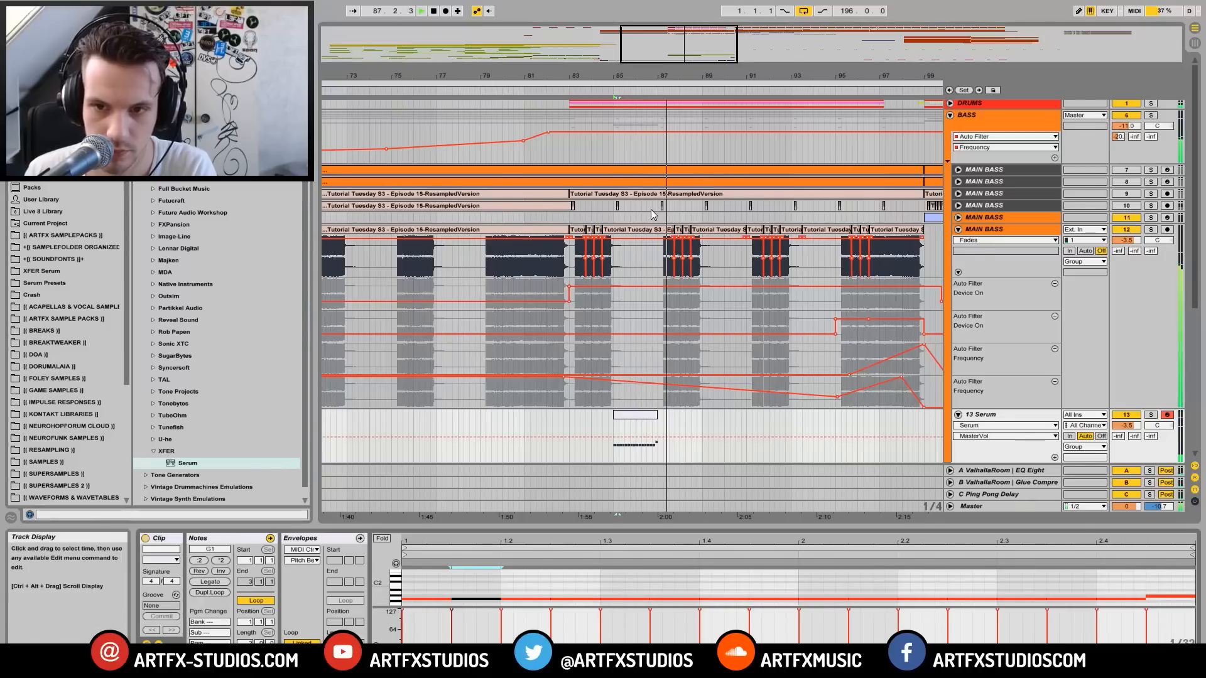
{"action": "key", "text": "space"}
Step: Reopen the Serum clip, remove the note just before beat 1.2 and audition the pattern with the gap
{"action": "left_click", "coordinate": [569, 208]}
{"action": "left_click", "coordinate": [573, 217]}
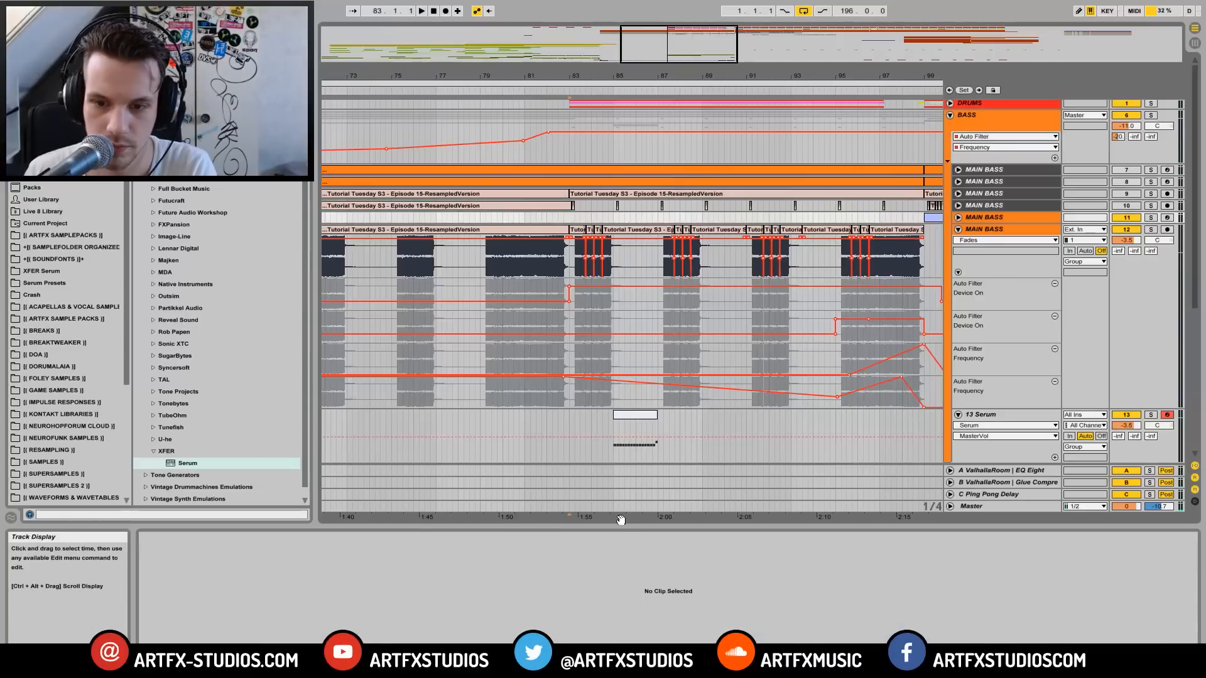
{"action": "left_click", "coordinate": [639, 419]}
{"action": "left_click", "coordinate": [473, 599]}
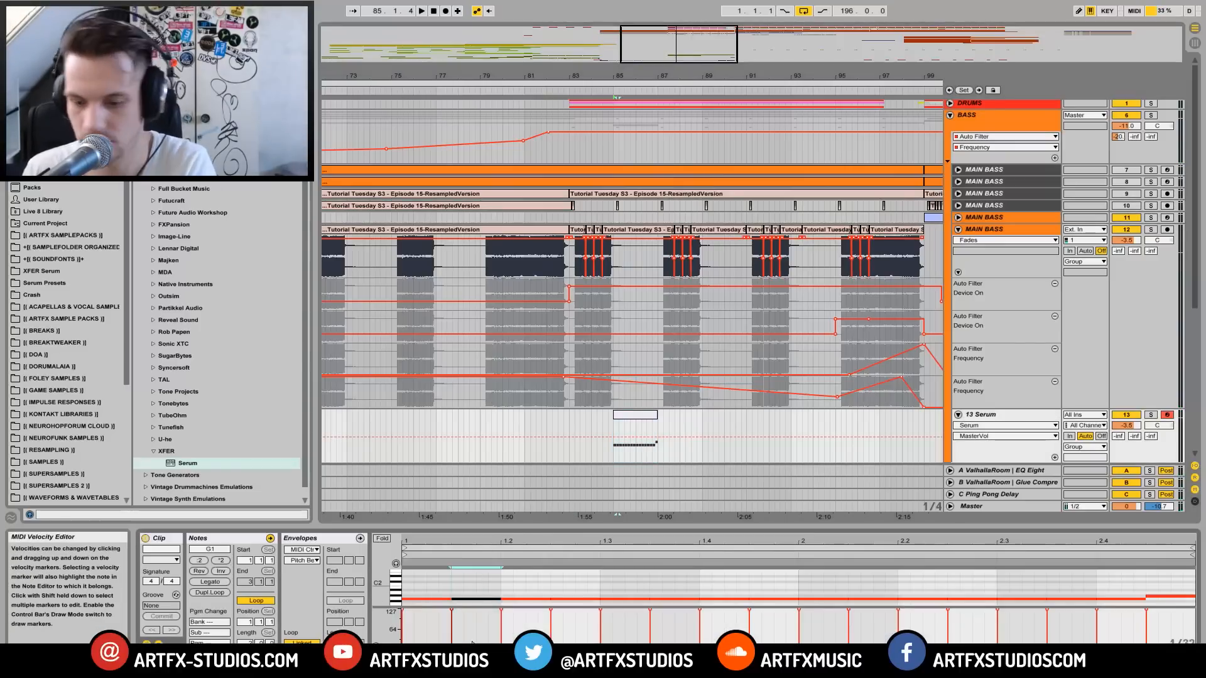
{"action": "key", "text": "space"}
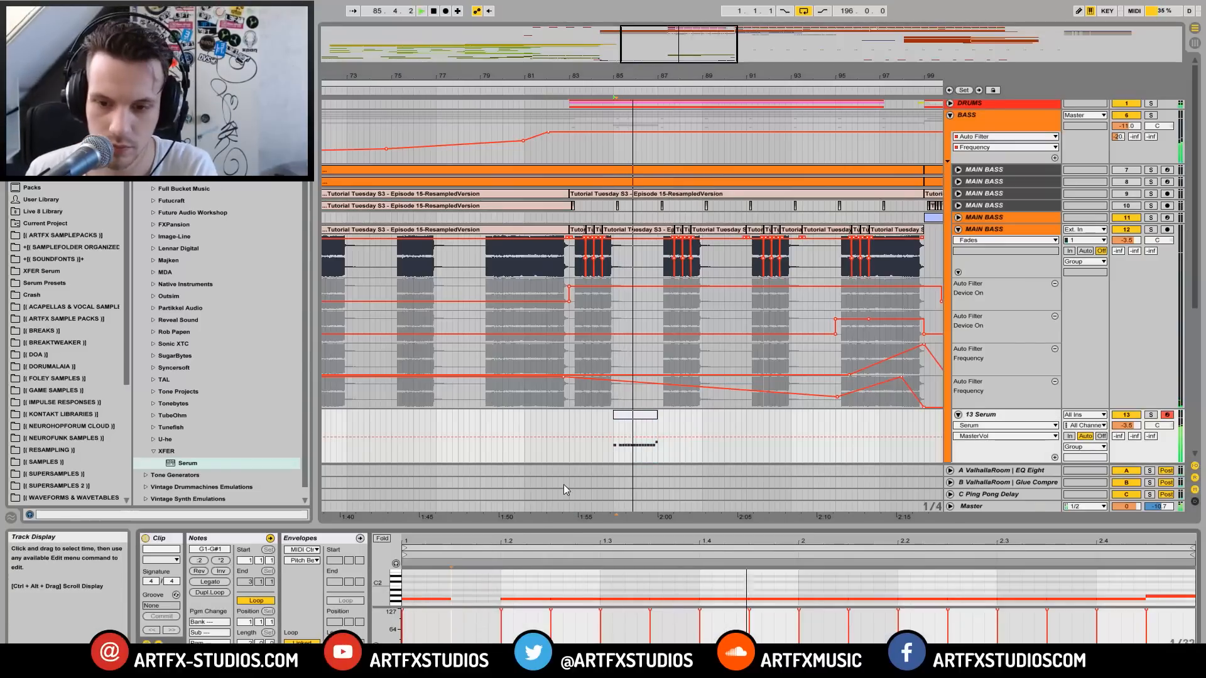
{"action": "key", "text": "space"}
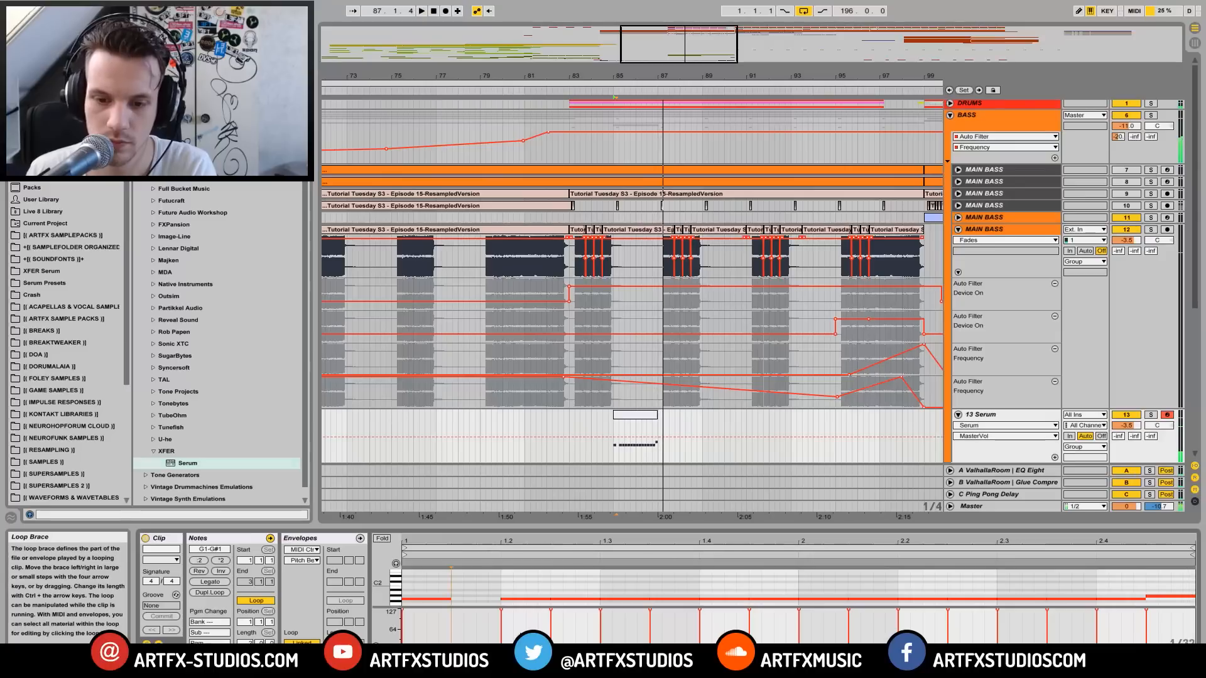
Step: Transpose the clip's middle notes, from beat 1.2 up to the final note, to G#1 after trying A#1 during playback
{"action": "left_click_drag", "start_coordinate": [539, 581], "coordinate": [1041, 631]}
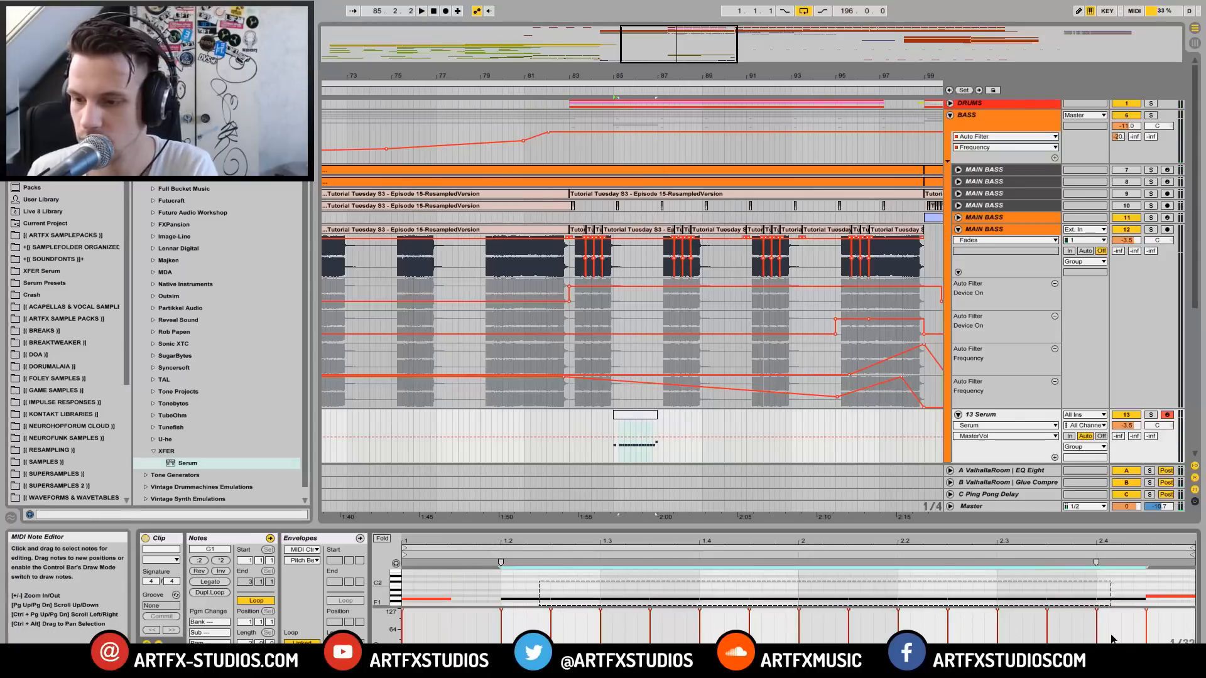
{"action": "key", "text": "Up"}
{"action": "key", "text": "Up"}
{"action": "key", "text": "space"}
{"action": "key", "text": "Up"}
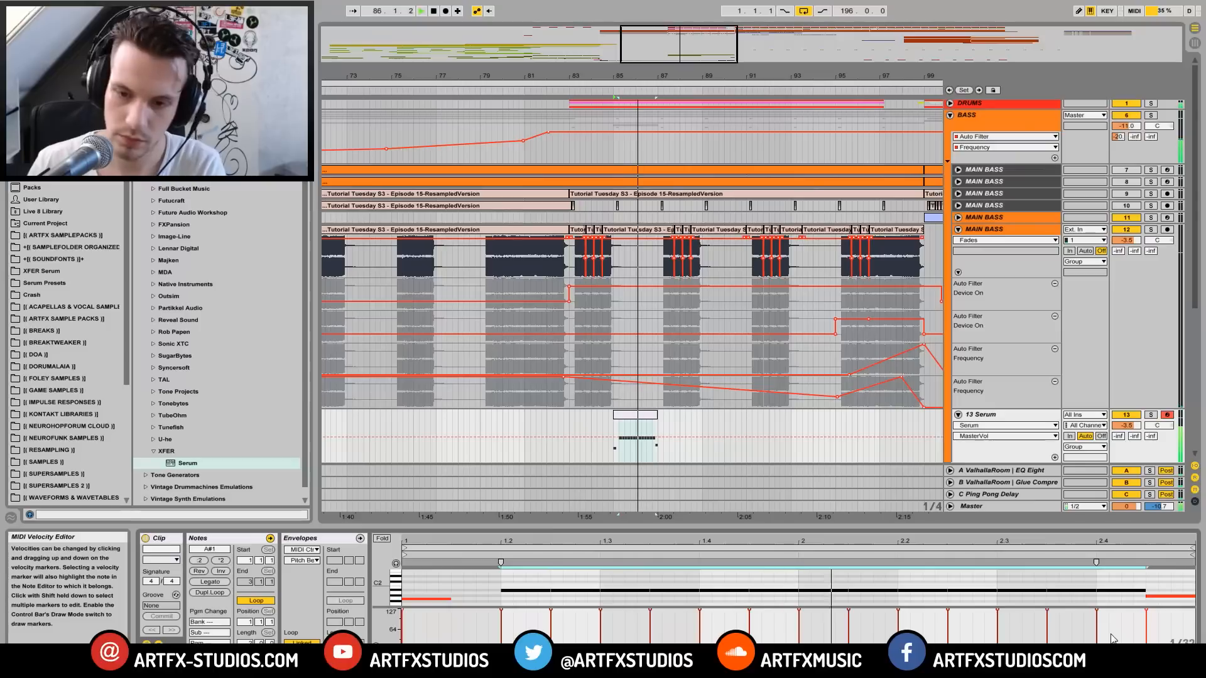
{"action": "key", "text": "Down"}
{"action": "key", "text": "Down"}
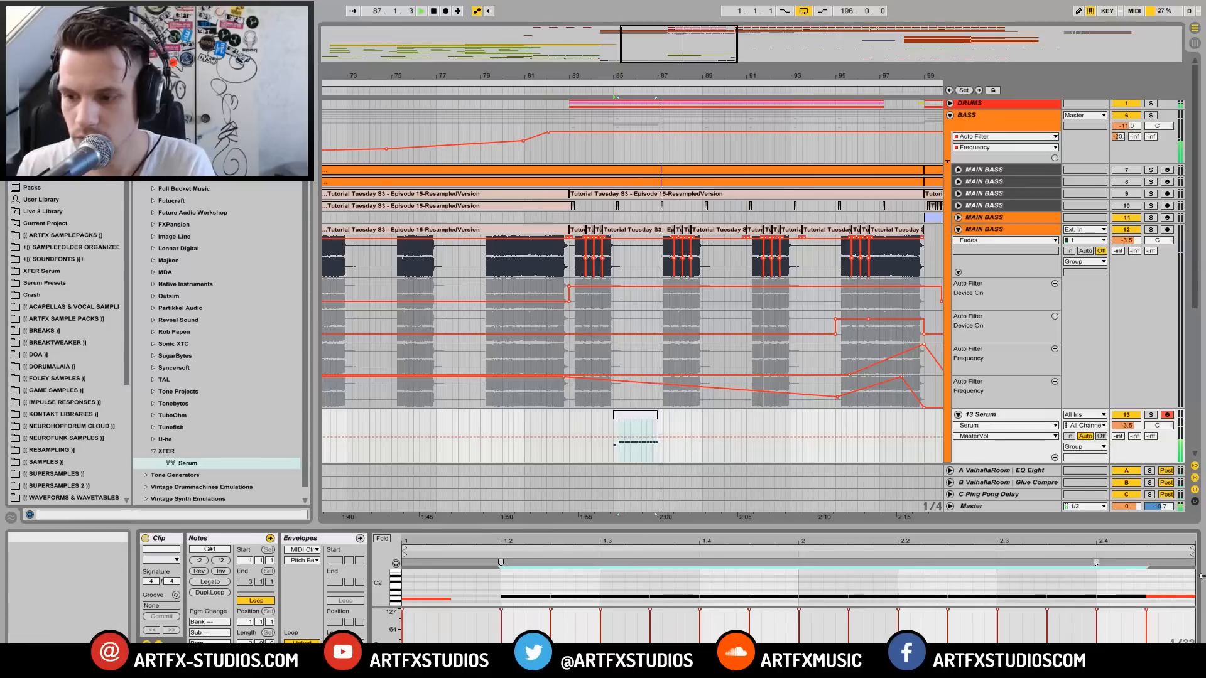
Step: Lower the clip's final note to G1 and audition the ending
{"action": "left_click", "coordinate": [1183, 601]}
{"action": "key", "text": "space"}
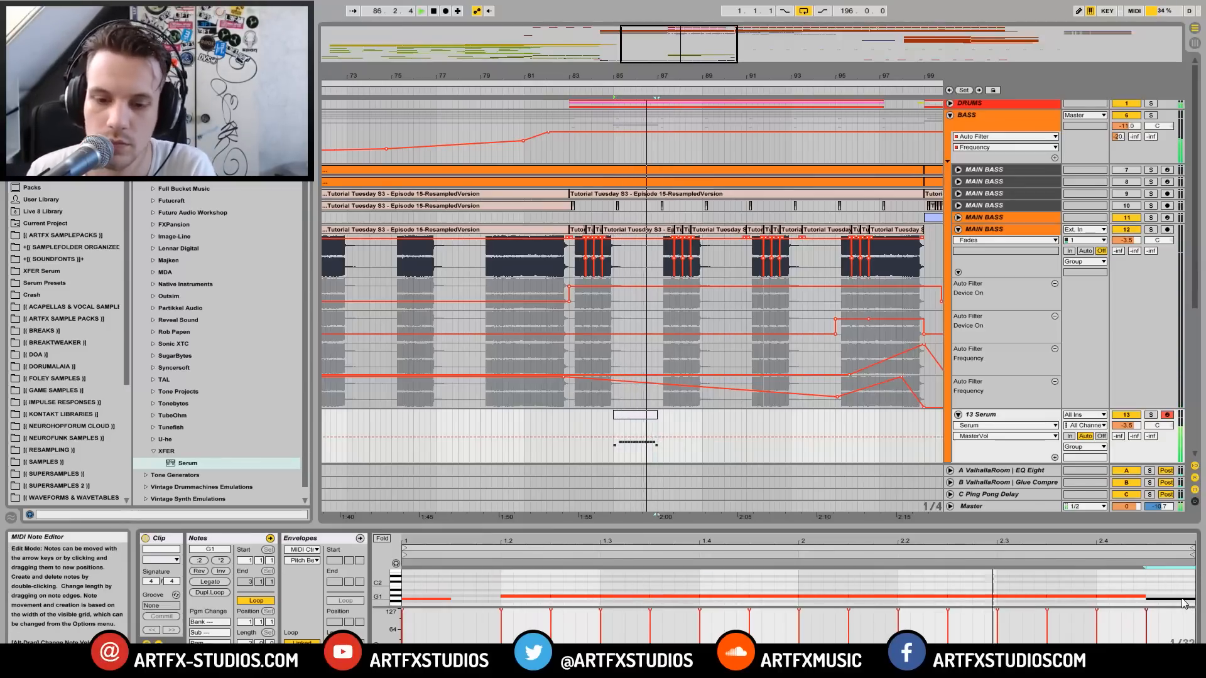
{"action": "key", "text": "space"}
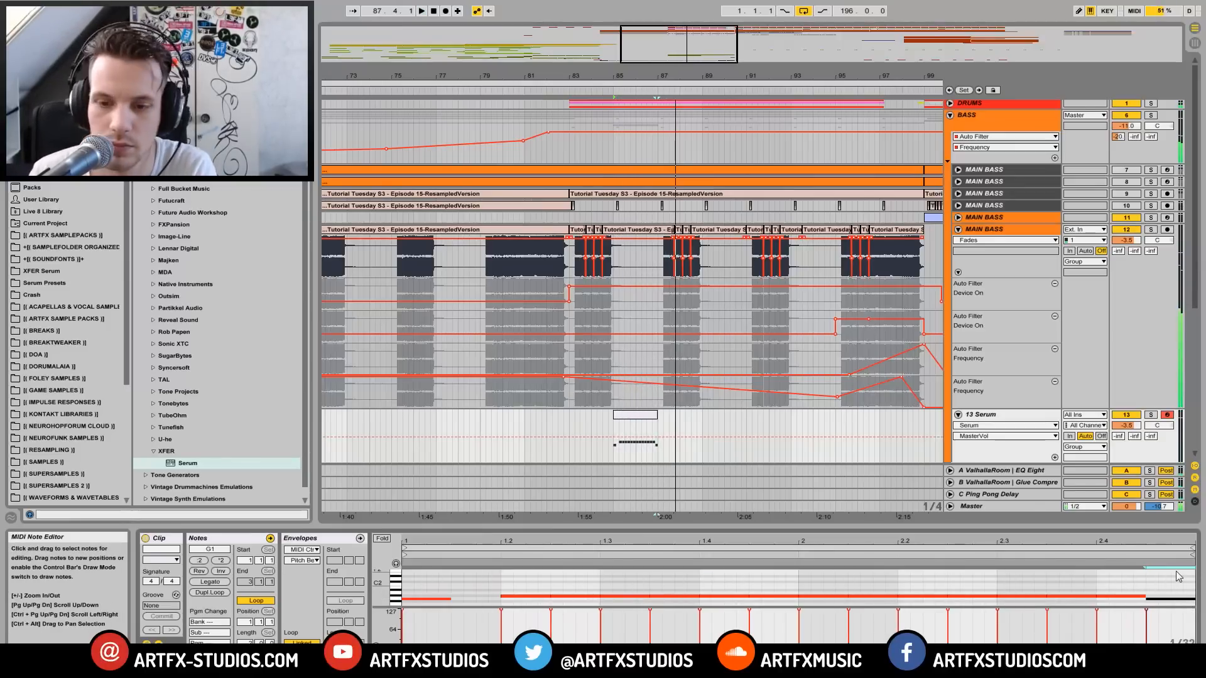
Step: Lengthen the G#1 note at 1.2 to about three-quarters of a beat, duplicate it through 2.4 and audition the new rhythm
{"action": "left_click", "coordinate": [550, 596]}
{"action": "key", "text": "ctrl+d"}
{"action": "key", "text": "ctrl+d"}
{"action": "key", "text": "ctrl+d"}
{"action": "key", "text": "ctrl+d"}
{"action": "key", "text": "ctrl+d"}
{"action": "key", "text": "ctrl+d"}
{"action": "key", "text": "ctrl+d"}
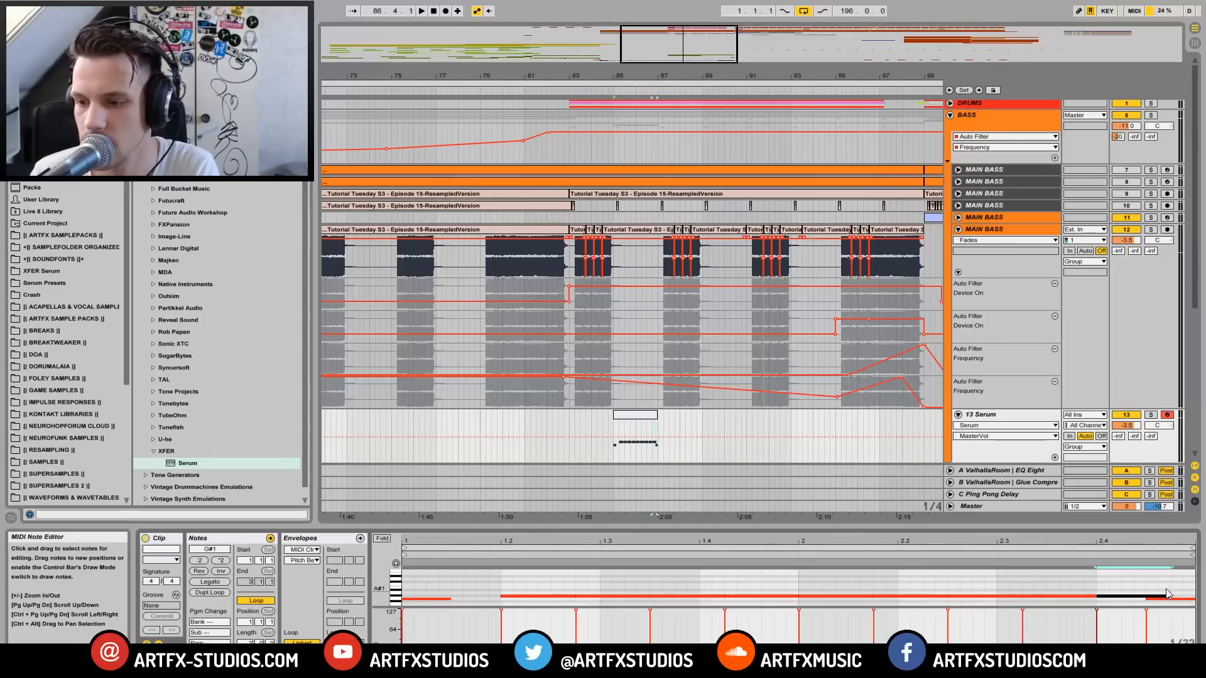
{"action": "key", "text": "space"}
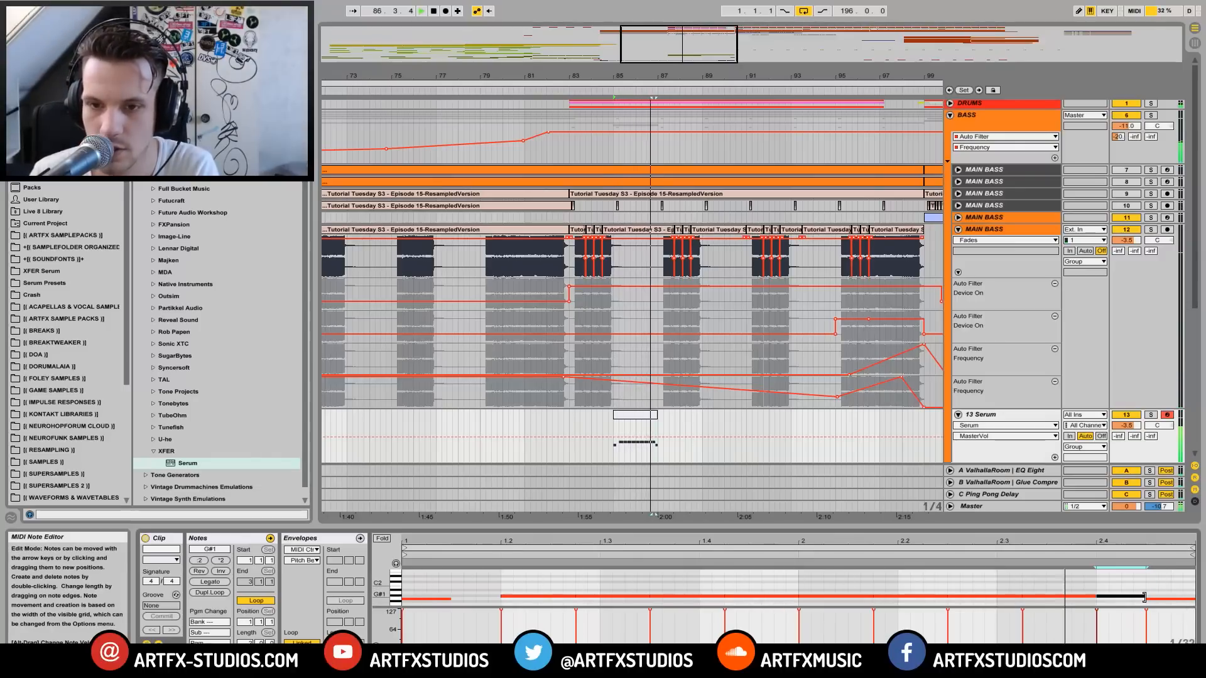
{"action": "key", "text": "space"}
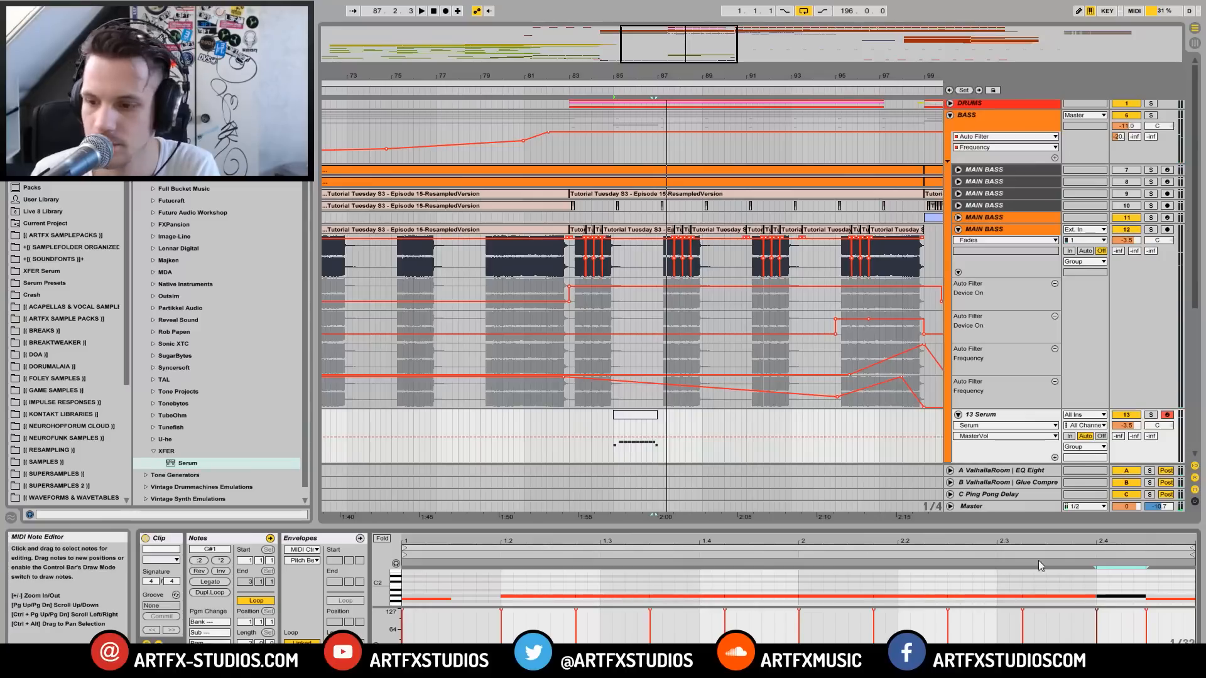
Step: Try ending the clip with a single G1 note from 2.4 to the clip's end and audition it
{"action": "left_click_drag", "start_coordinate": [1144, 596], "coordinate": [1185, 595]}
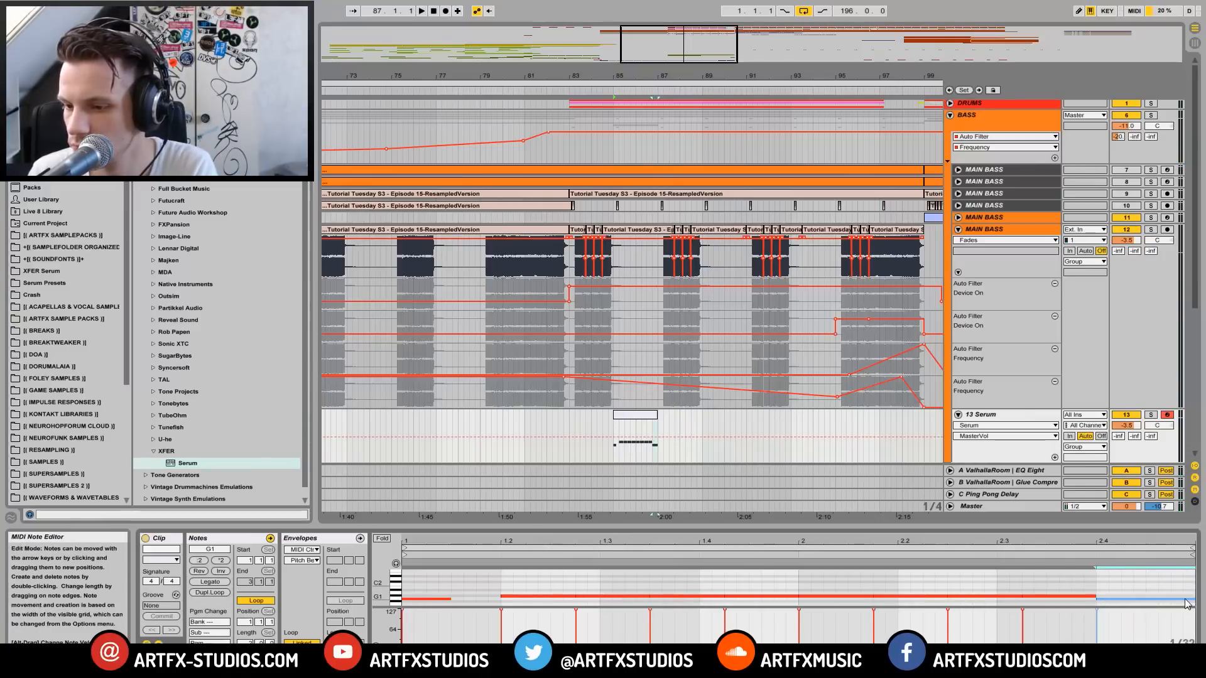
{"action": "key", "text": "space"}
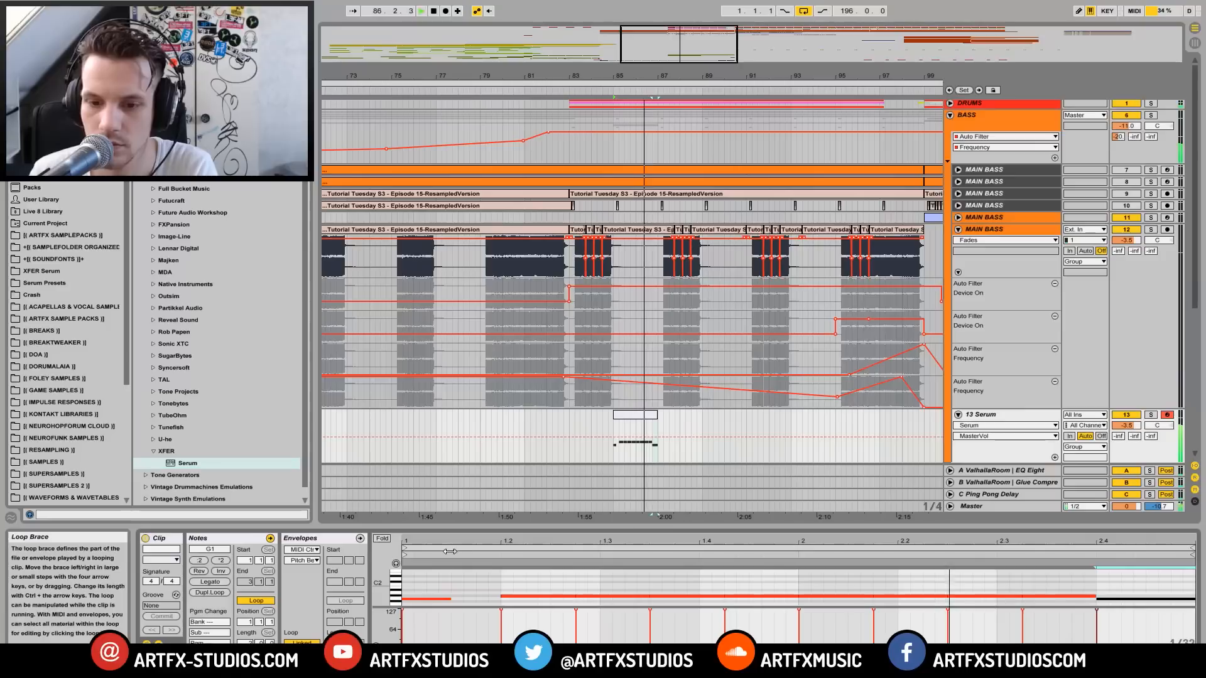
{"action": "key", "text": "space"}
Step: Delete the first note at the clip's start and play the pattern without it
{"action": "left_click_drag", "start_coordinate": [455, 579], "coordinate": [424, 618]}
{"action": "key", "text": "Delete"}
{"action": "key", "text": "space"}
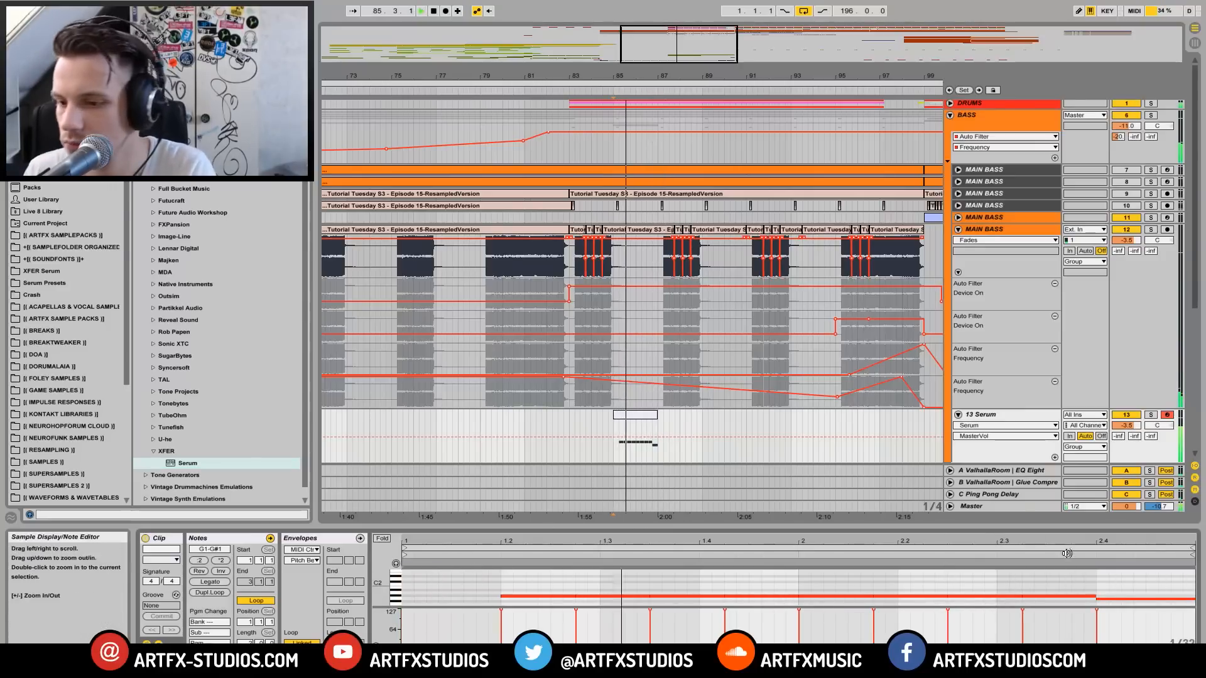
{"action": "key", "text": "space"}
Step: End the clip with a half-beat G#1 note at 2.4 followed by a half-beat G1 note, and play it back
{"action": "left_click", "coordinate": [1179, 599]}
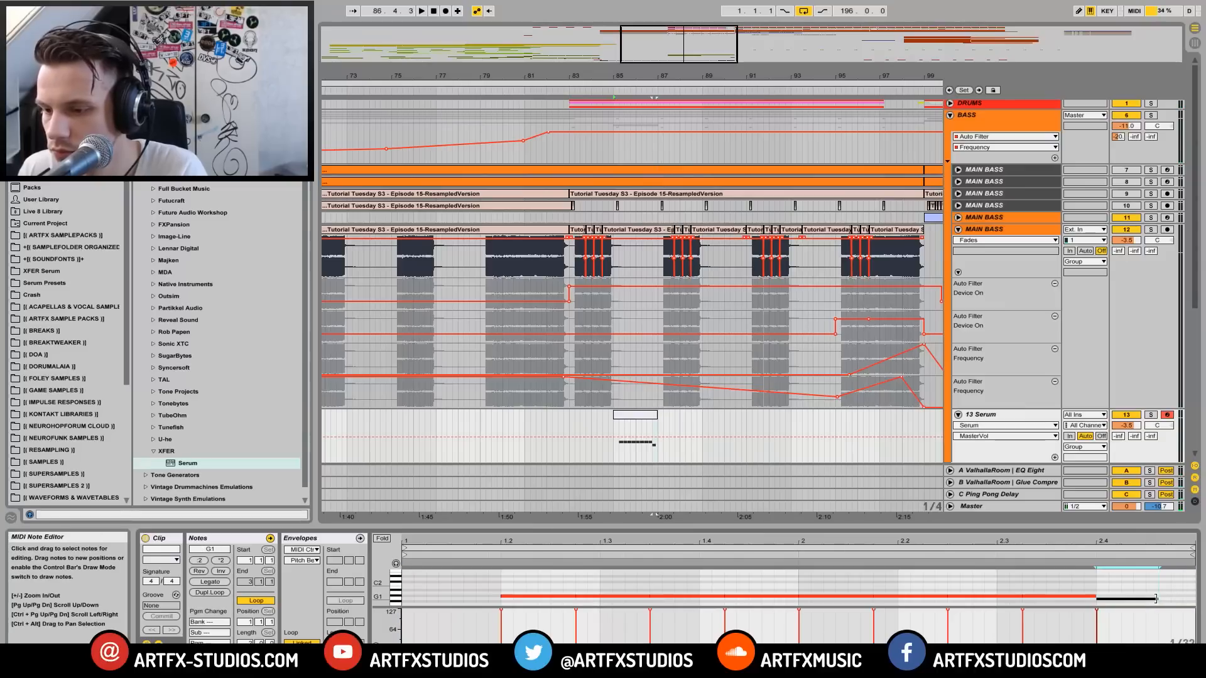
{"action": "key", "text": "0"}
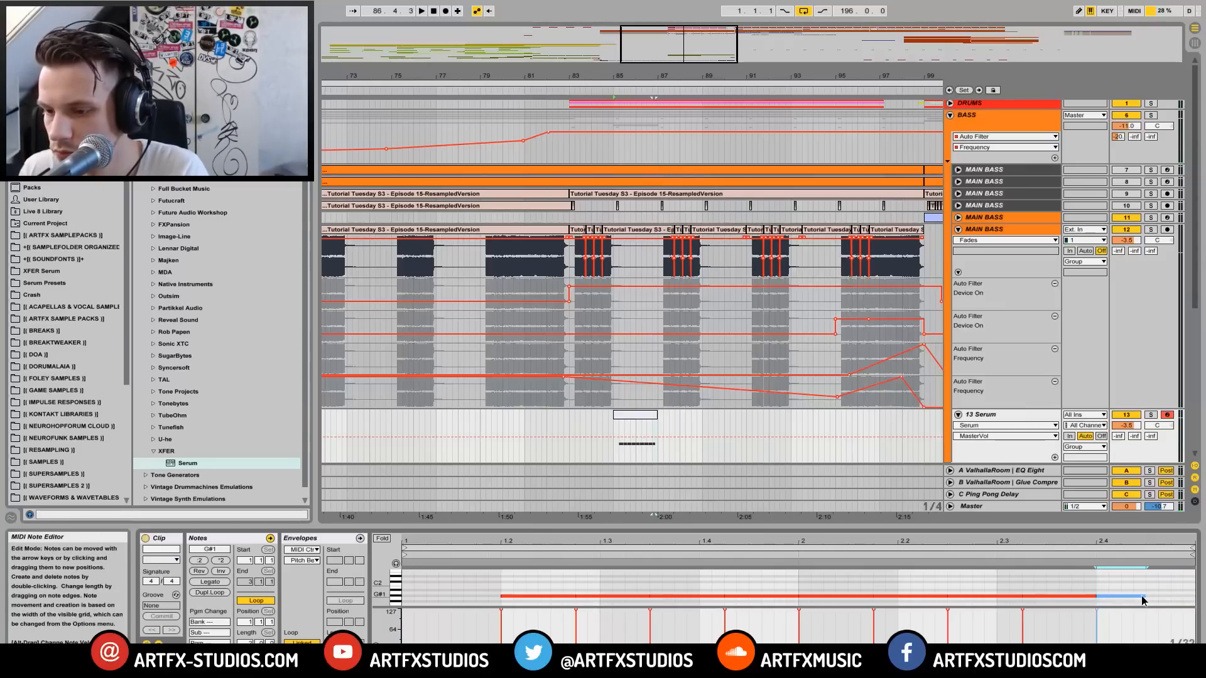
{"action": "key", "text": "space"}
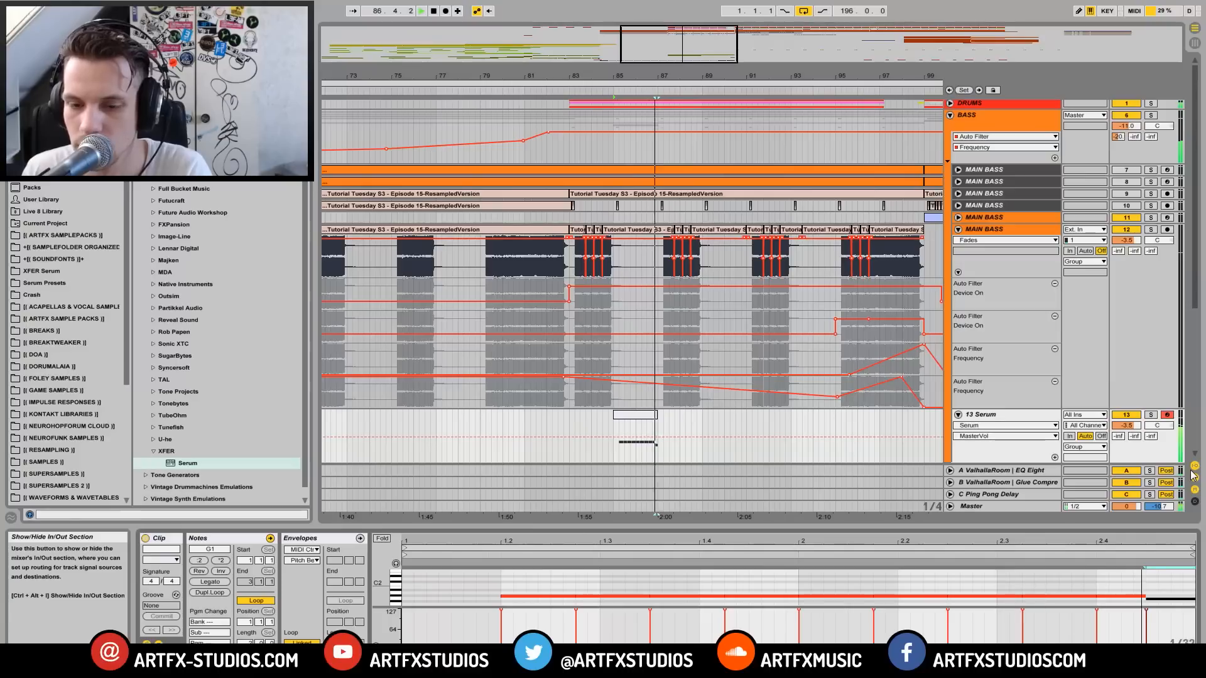
Step: Open the Serum plug-in window, solo its track and check the effects chain
{"action": "key", "text": "shift+Tab"}
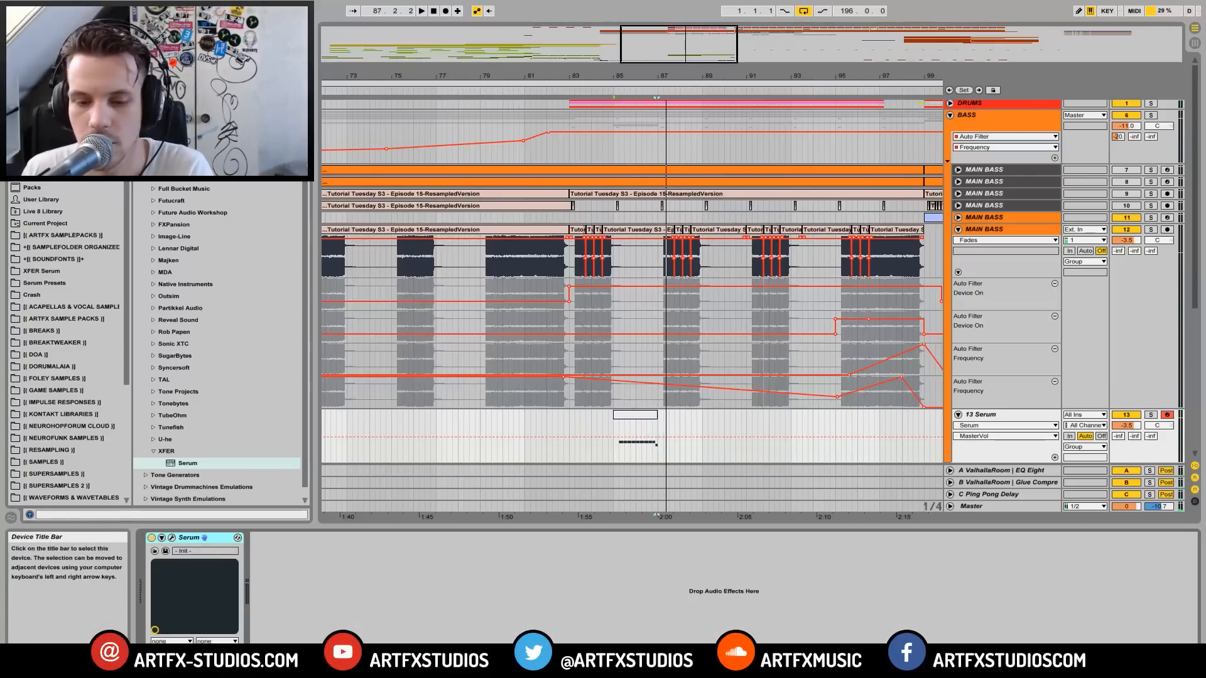
{"action": "left_click", "coordinate": [172, 538]}
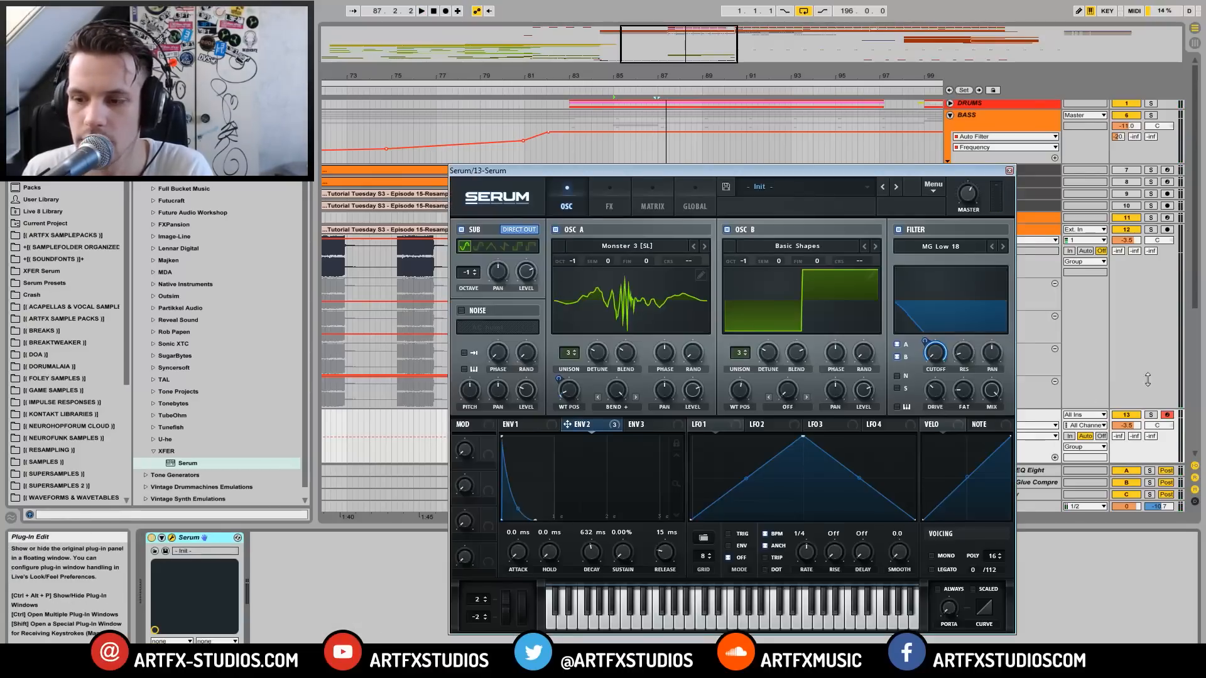
{"action": "left_click", "coordinate": [1151, 415]}
{"action": "key", "text": "space"}
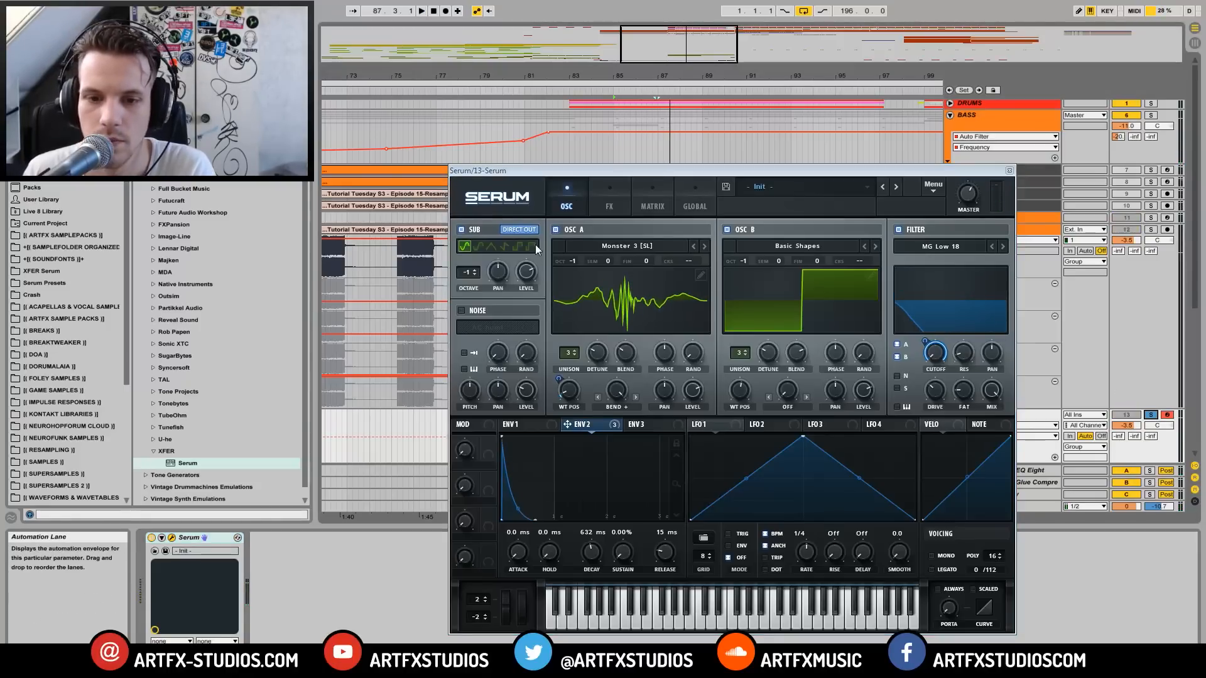
{"action": "left_click", "coordinate": [612, 198]}
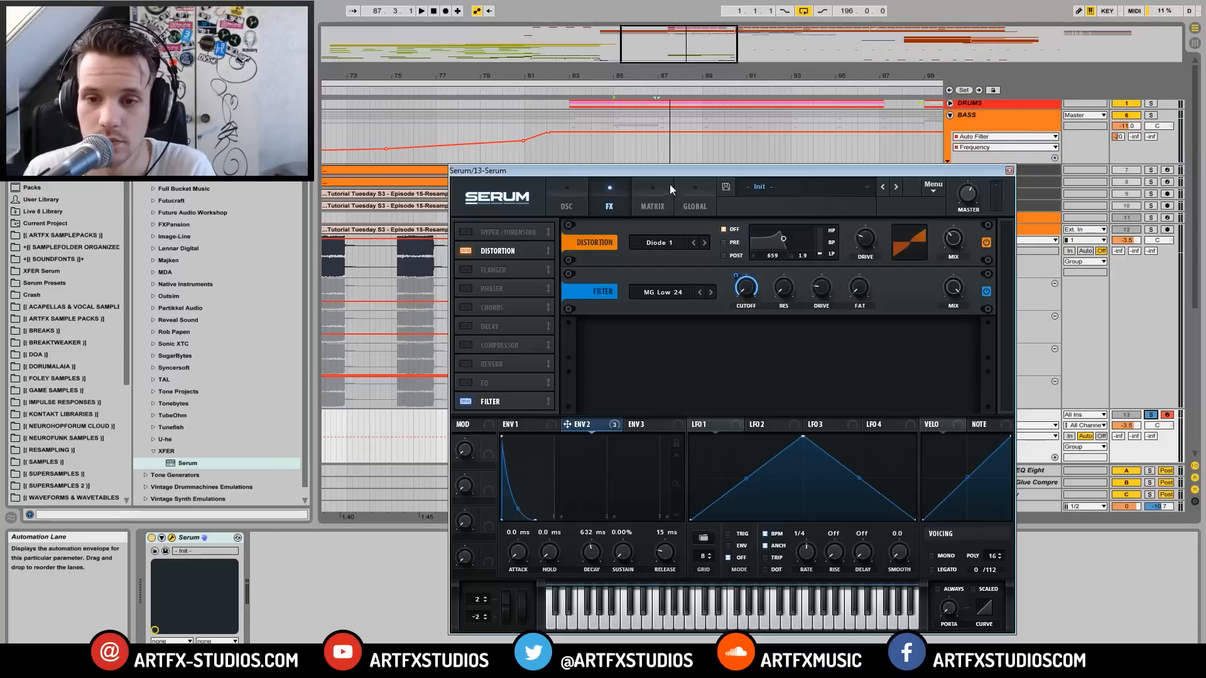
{"action": "left_click", "coordinate": [564, 210]}
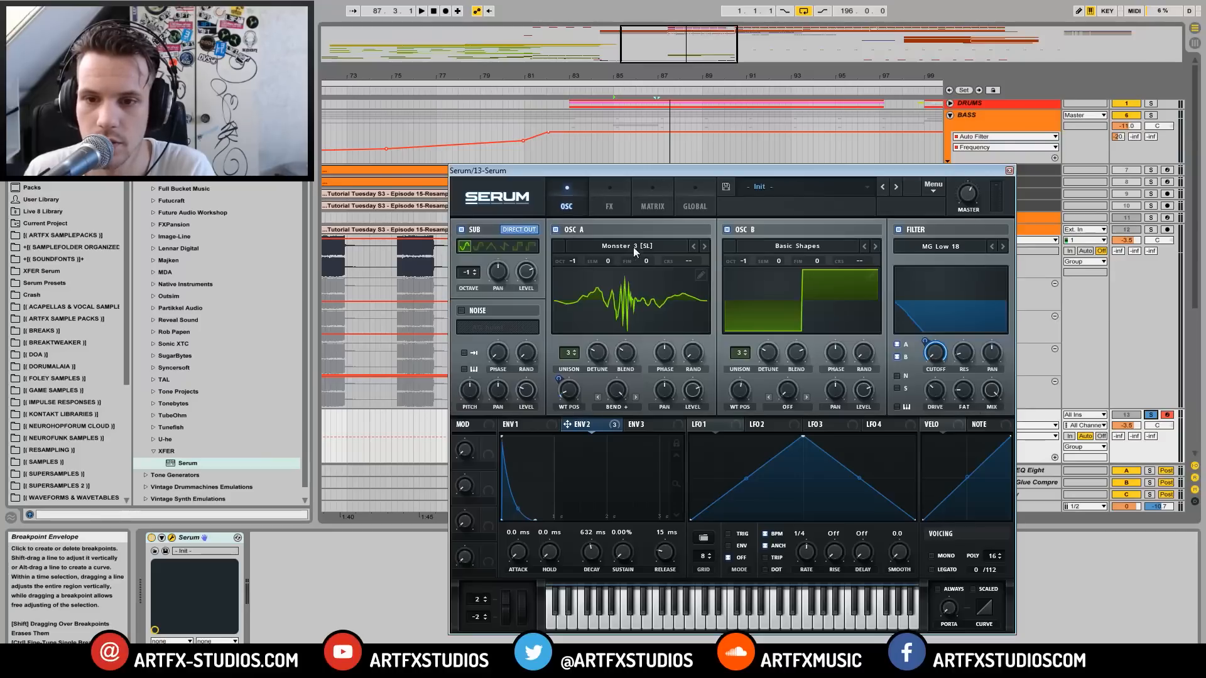
Step: Step Oscillator A through the wavetables from Monster 4 [SL] to Monster 7 [SL] while listening
{"action": "left_click", "coordinate": [708, 247]}
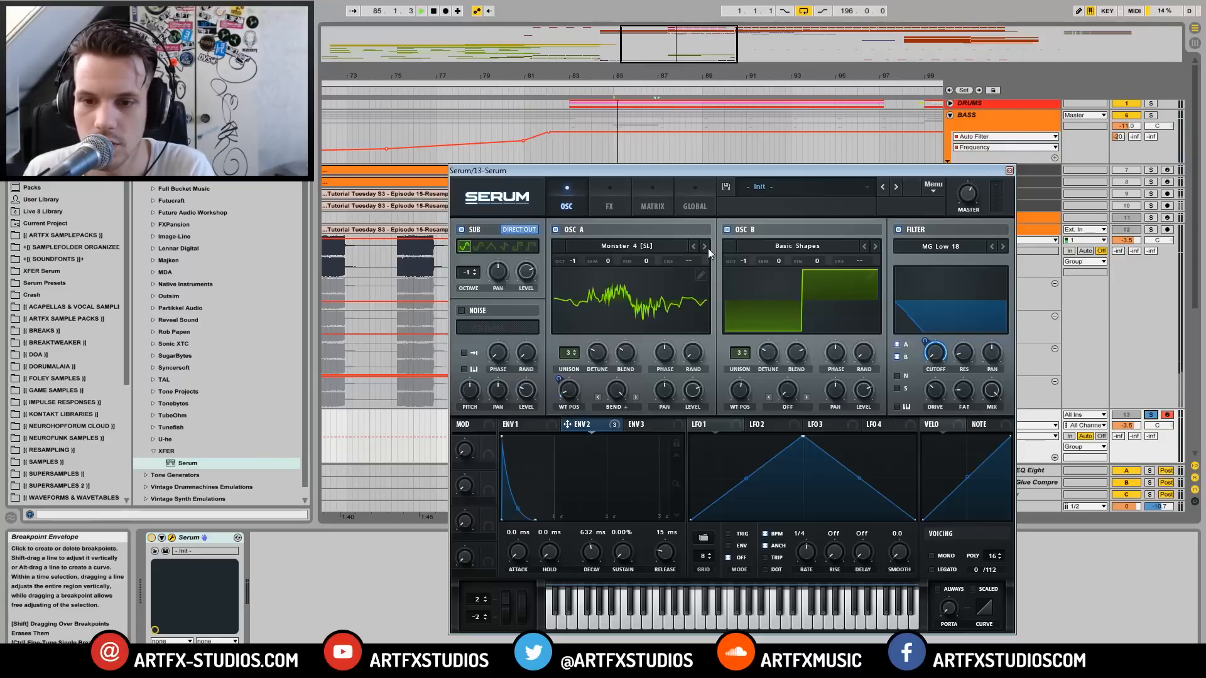
{"action": "left_click", "coordinate": [705, 246]}
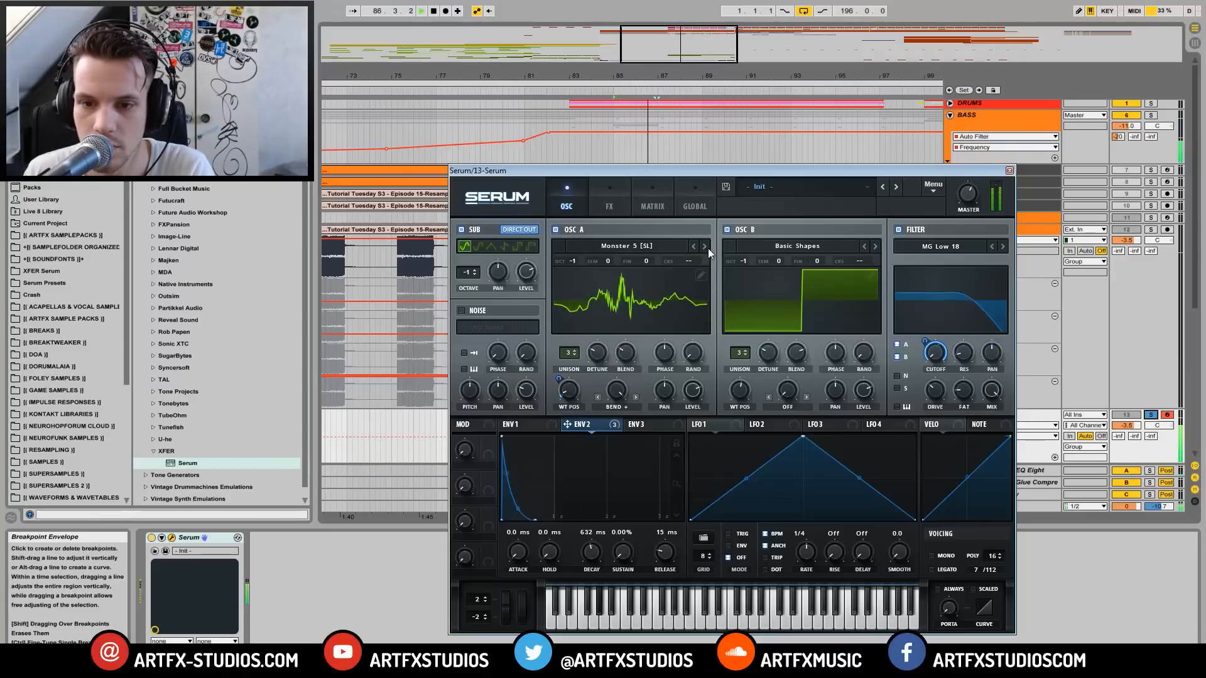
{"action": "left_click", "coordinate": [708, 248]}
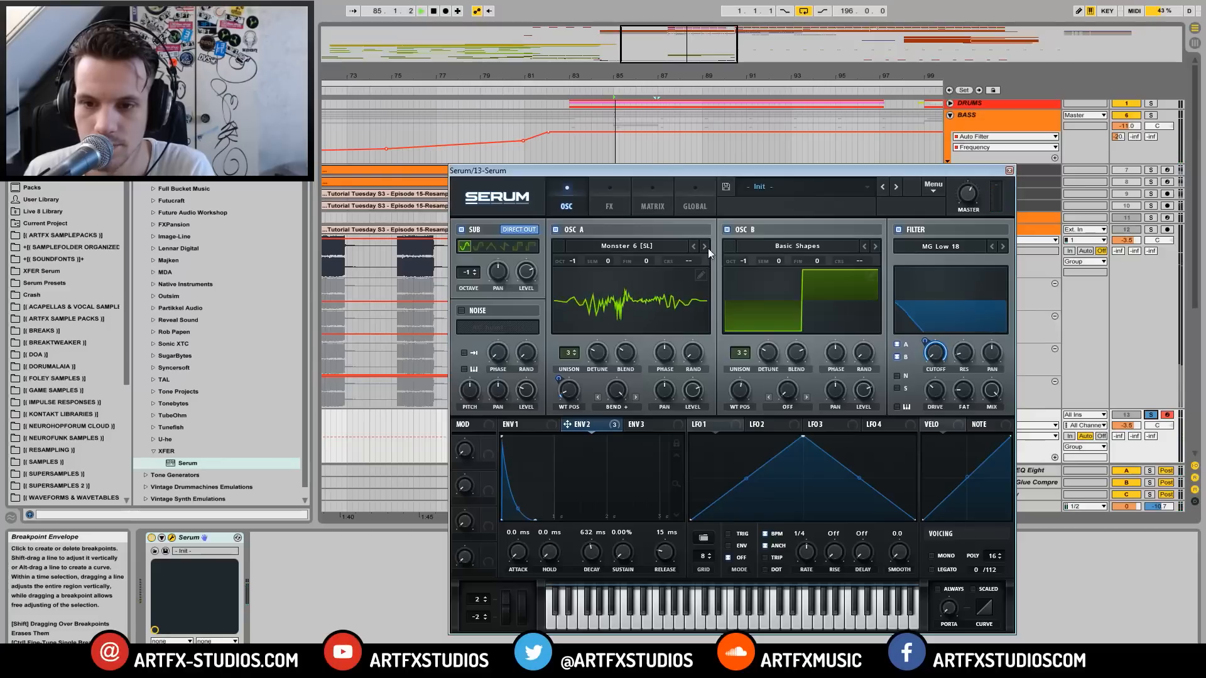
{"action": "left_click", "coordinate": [707, 248]}
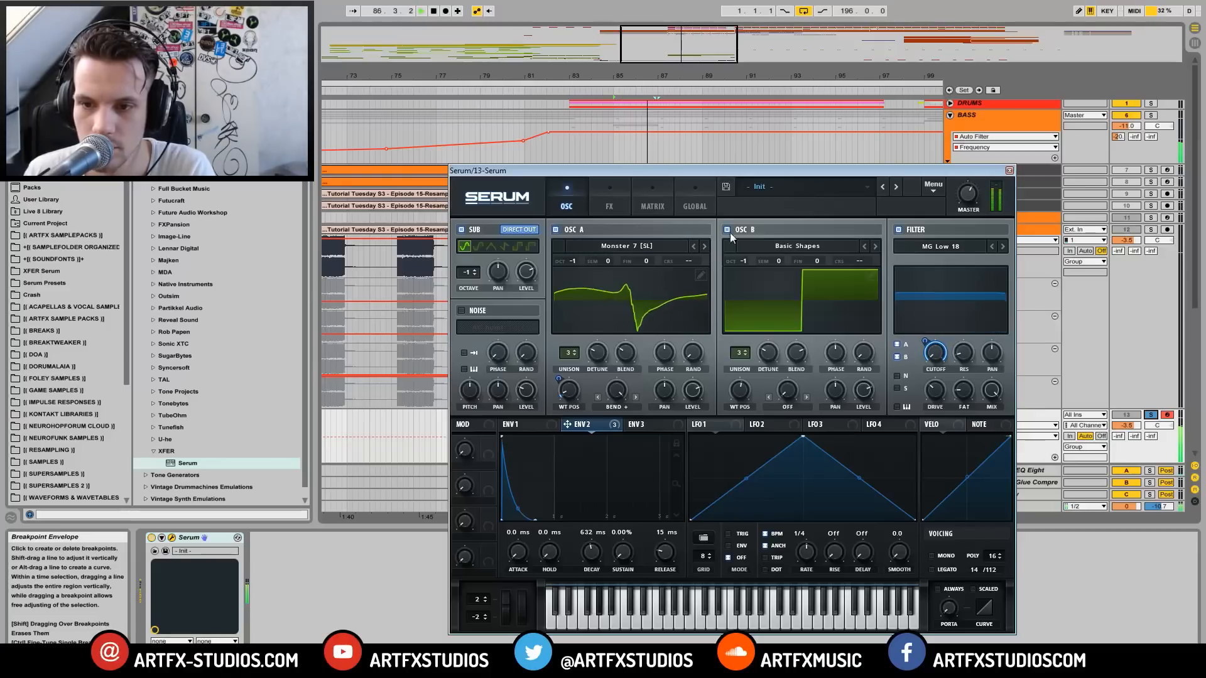
Step: Turn off Oscillator B and set Oscillator A to the Monster 8 [SL] wavetable at octave 0
{"action": "left_click", "coordinate": [728, 230]}
{"action": "left_click", "coordinate": [704, 246]}
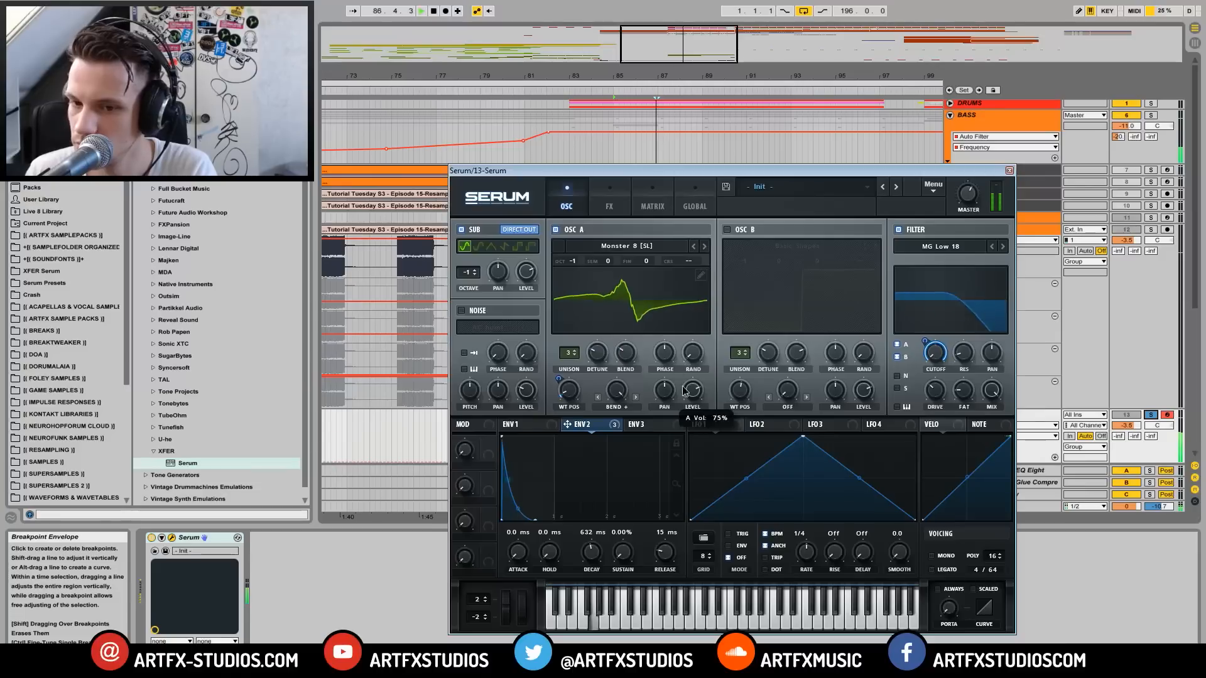
{"action": "key", "text": "space"}
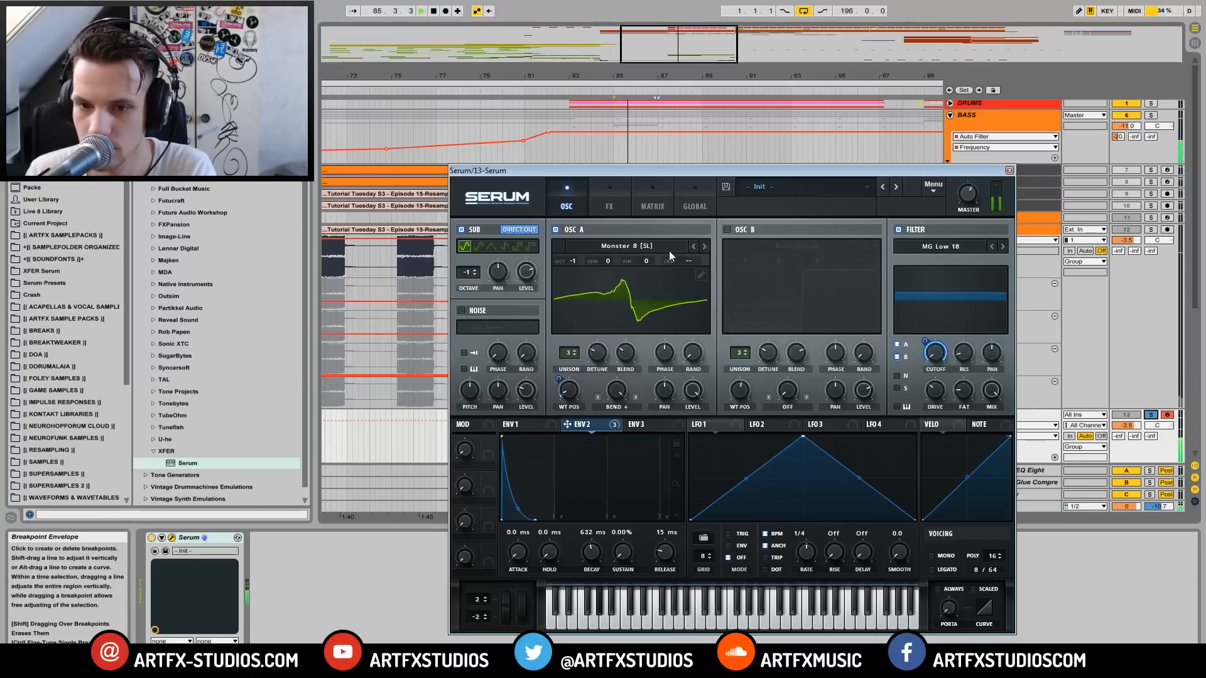
{"action": "left_click_drag", "start_coordinate": [578, 262], "coordinate": [582, 254]}
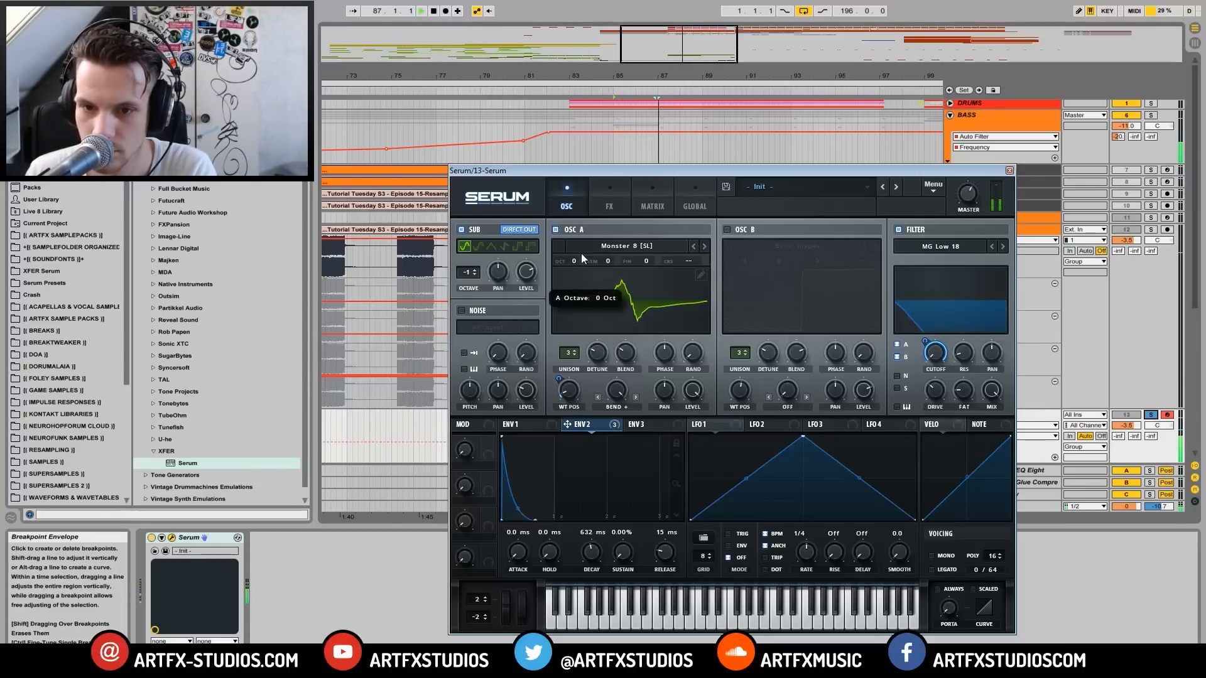
Step: Advance Oscillator A's wavetable past Monster 9 [SL] to Phase Werb [SL] during playback
{"action": "left_click", "coordinate": [703, 246]}
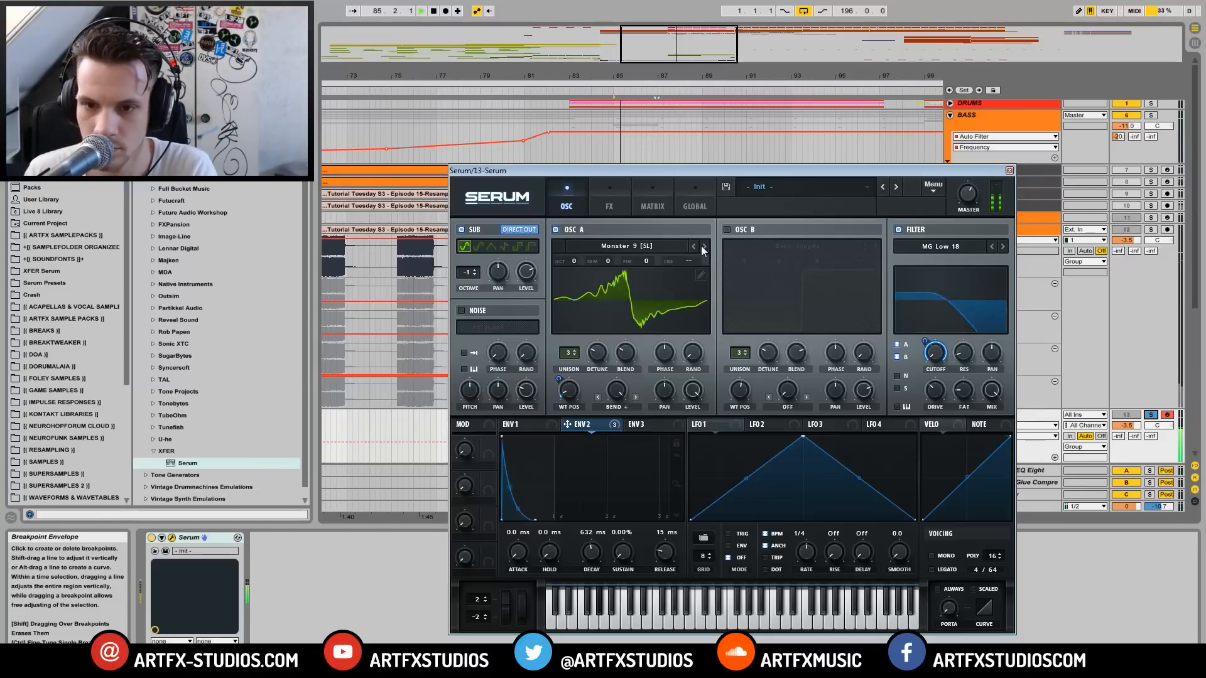
{"action": "left_click", "coordinate": [703, 247]}
{"action": "left_click", "coordinate": [703, 246]}
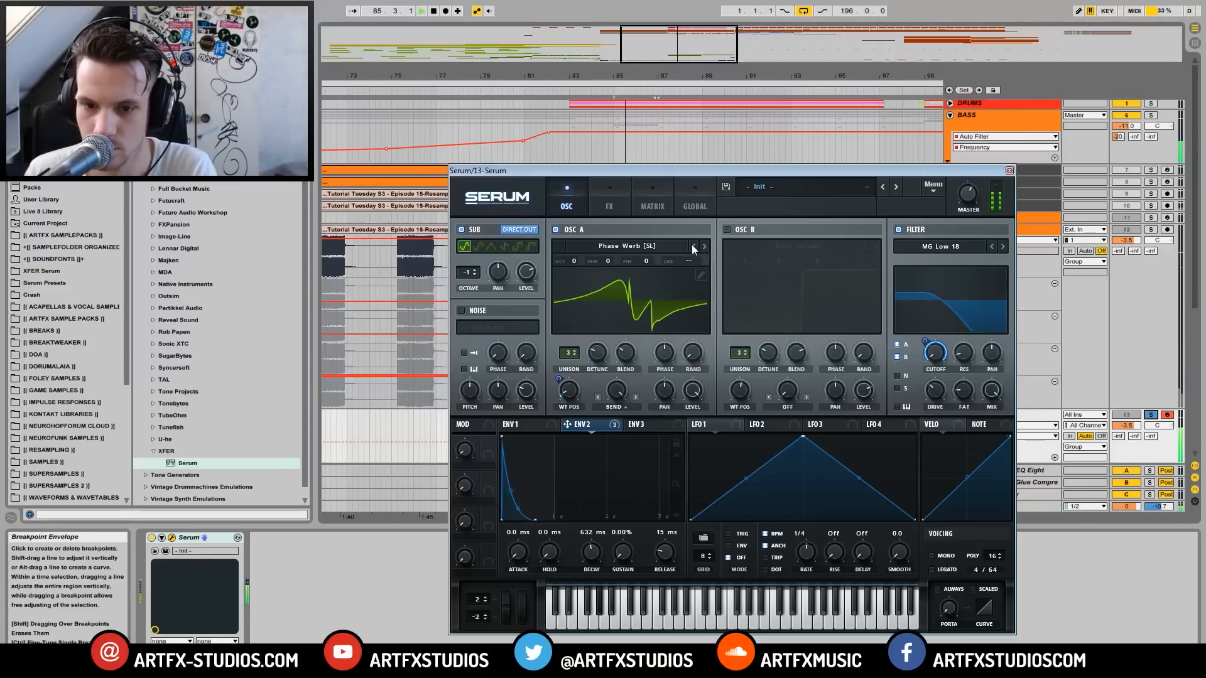
Step: Raise Oscillator A's wavetable position and turn on Oscillator B with Basic Shapes at octave 0
{"action": "left_click_drag", "start_coordinate": [570, 389], "coordinate": [581, 322]}
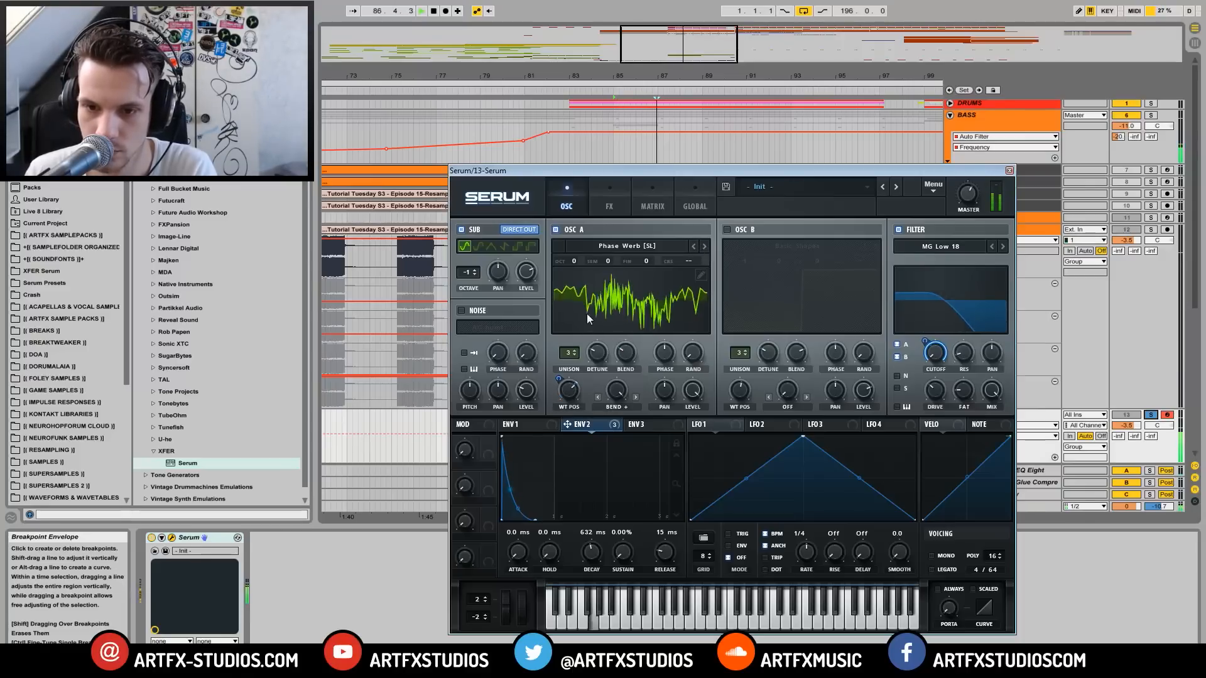
{"action": "left_click", "coordinate": [727, 230]}
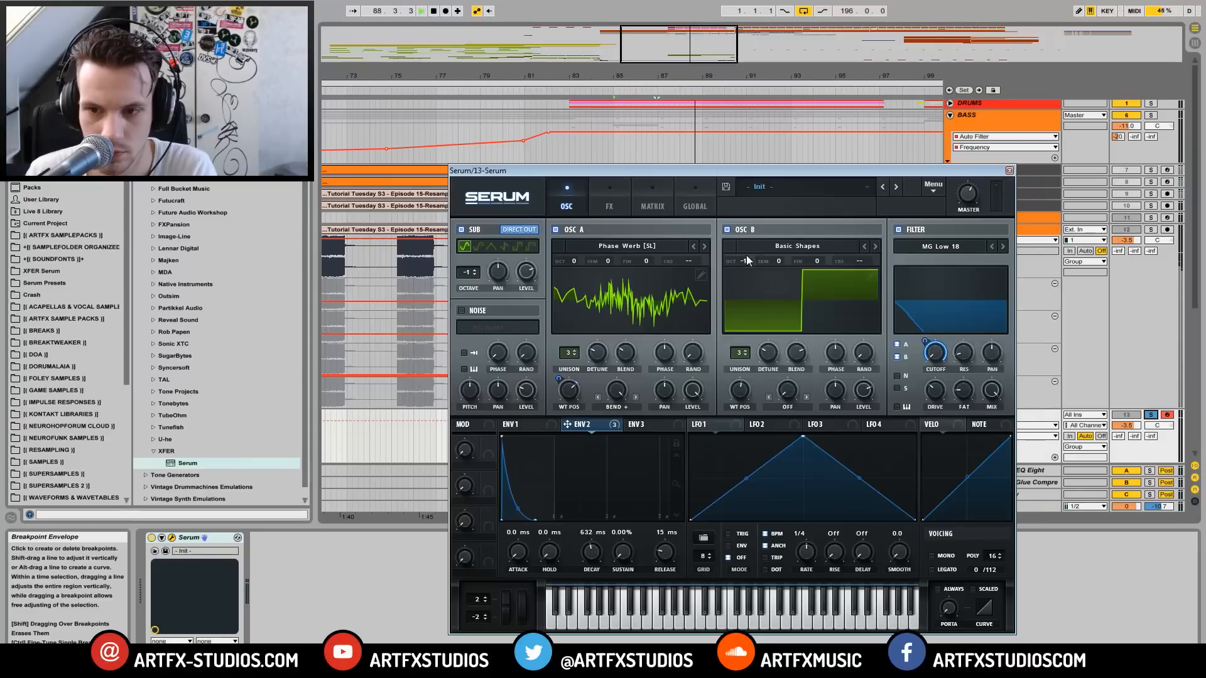
{"action": "left_click_drag", "start_coordinate": [746, 263], "coordinate": [748, 255]}
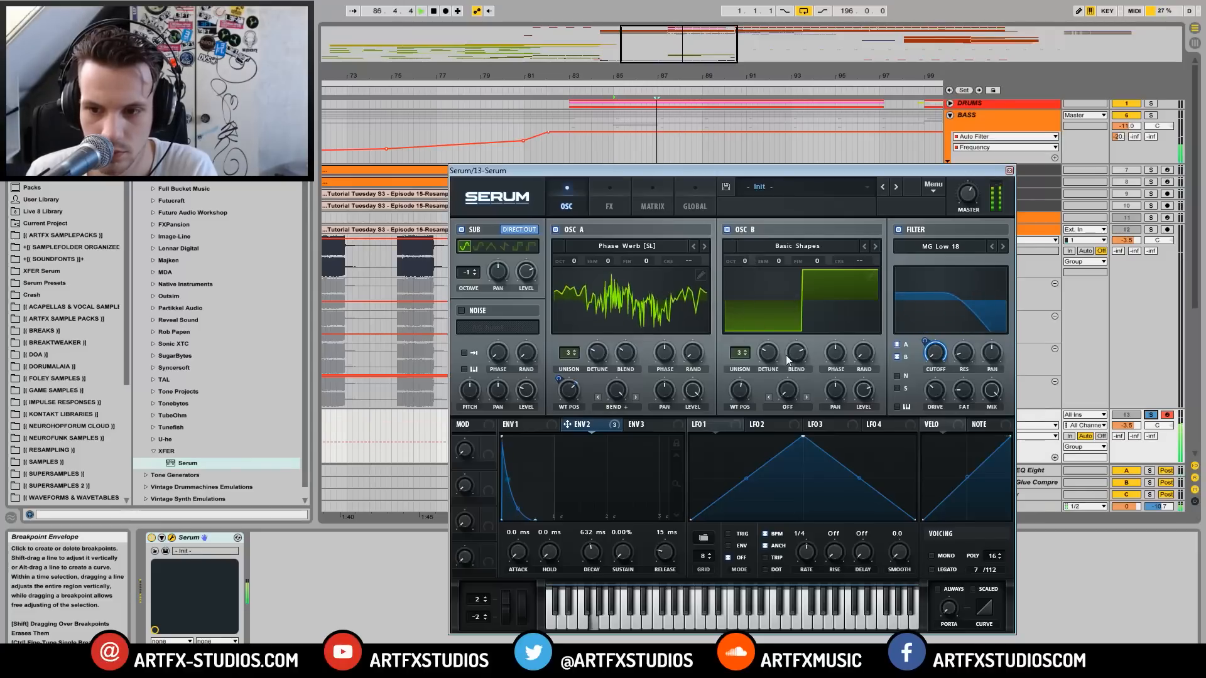
Step: Close the Serum window, unsolo its track and play the arrangement from before the Serum clip
{"action": "left_click", "coordinate": [1010, 171]}
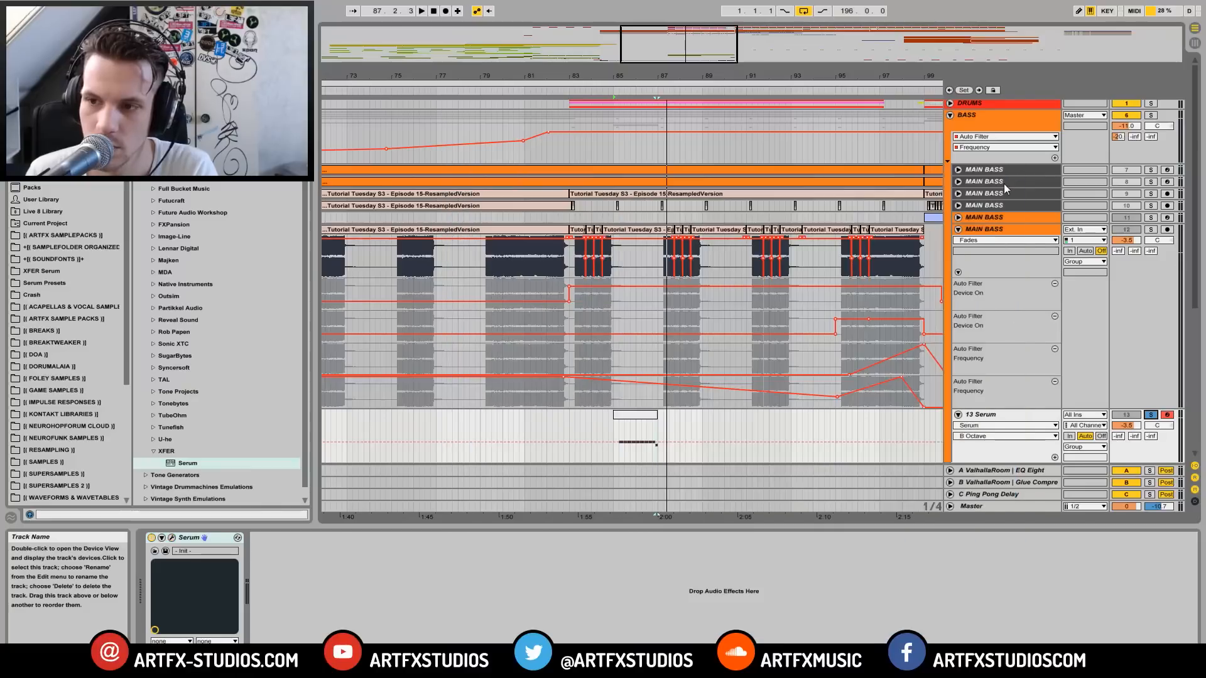
{"action": "left_click", "coordinate": [571, 431]}
{"action": "key", "text": "space"}
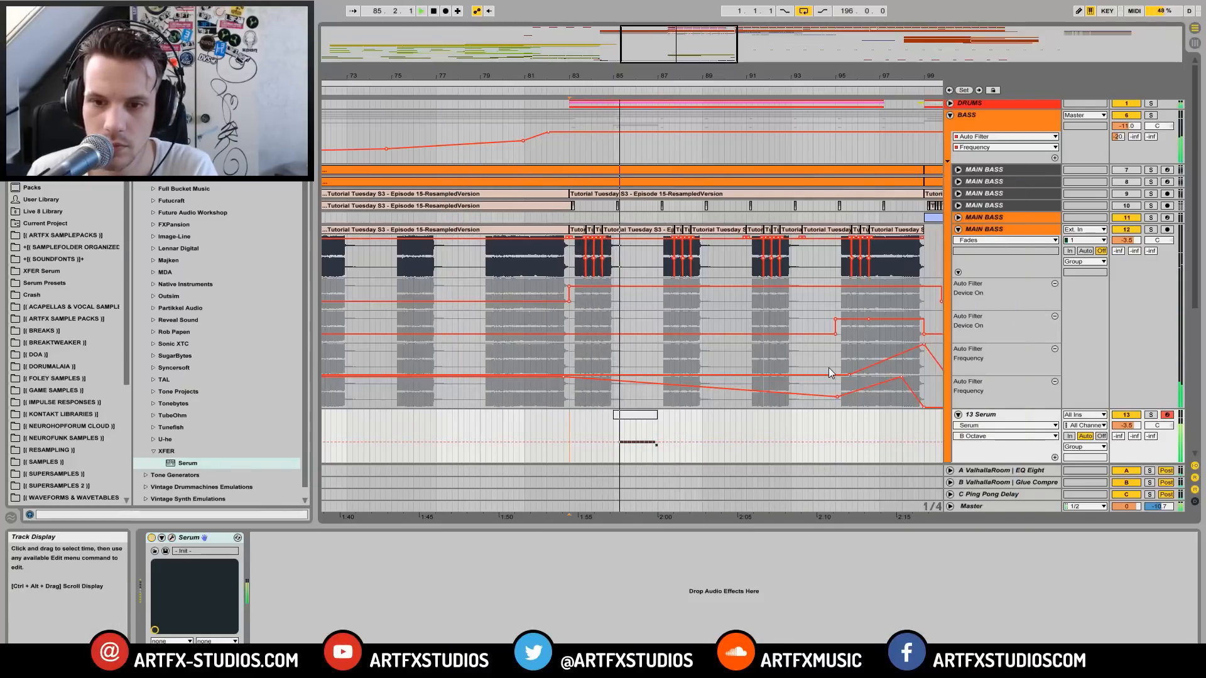
Step: Open the Serum clip's notes, add a short G1 note at the clip start and audition it
{"action": "double_click", "coordinate": [642, 421]}
{"action": "left_click", "coordinate": [502, 596]}
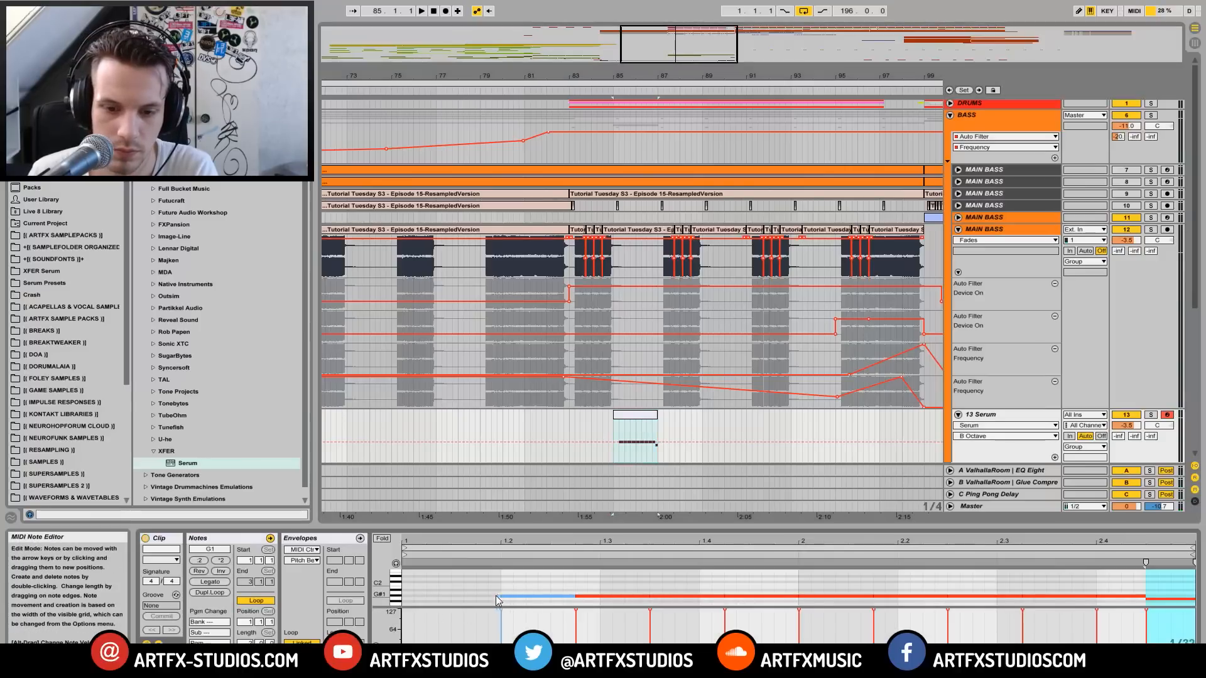
{"action": "double_click", "coordinate": [404, 599]}
{"action": "left_click_drag", "start_coordinate": [413, 599], "coordinate": [452, 599]}
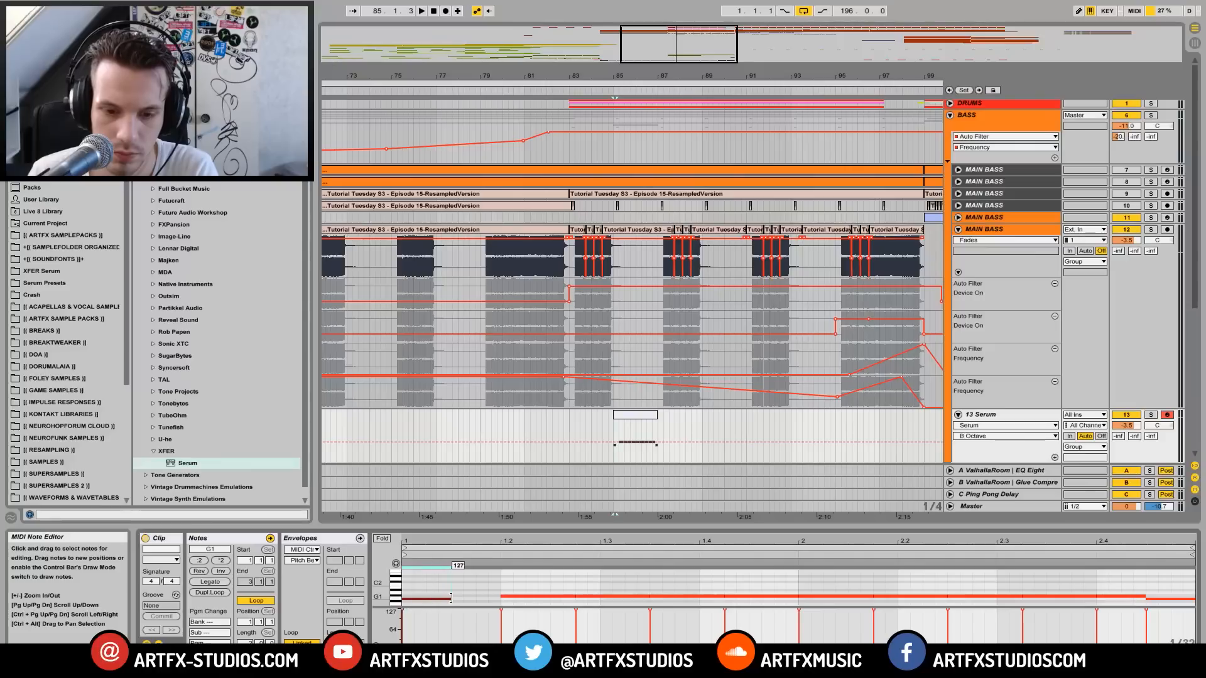
{"action": "key", "text": "space"}
{"action": "key", "text": "space"}
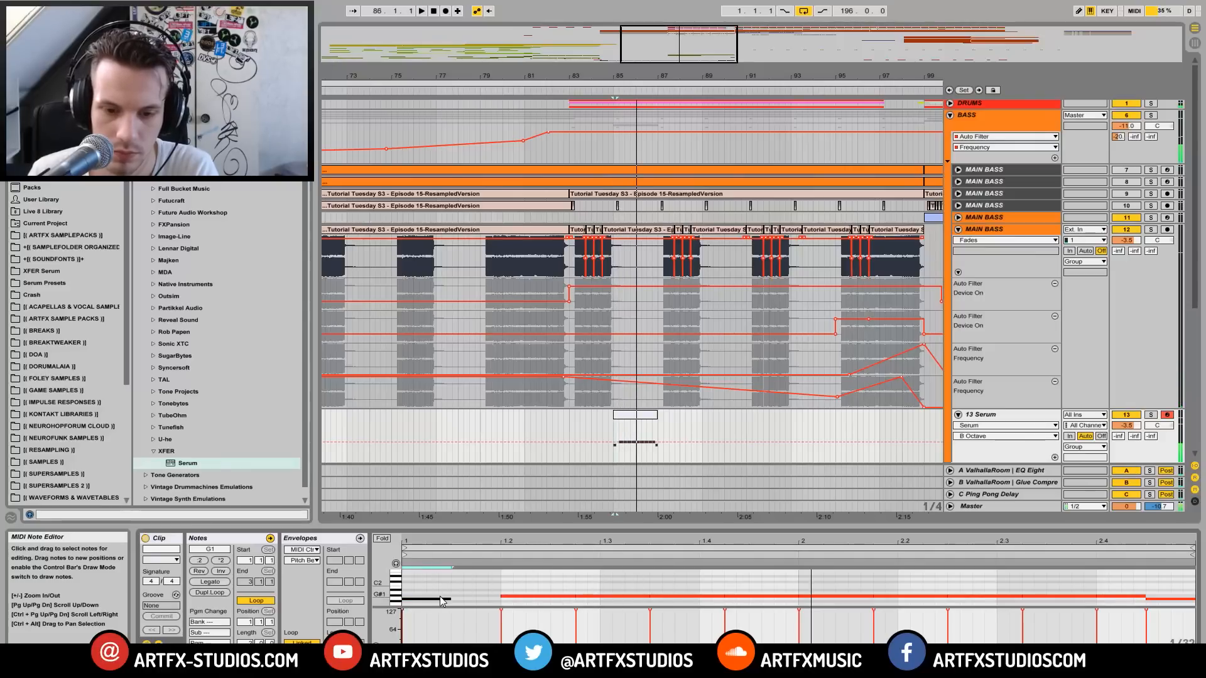
Step: Delete all the notes in the clip after the opening G1 note
{"action": "left_click", "coordinate": [448, 599]}
{"action": "left_click", "coordinate": [516, 597]}
{"action": "left_click", "coordinate": [517, 599]}
{"action": "left_click_drag", "start_coordinate": [533, 585], "coordinate": [1173, 608]}
{"action": "key", "text": "Delete"}
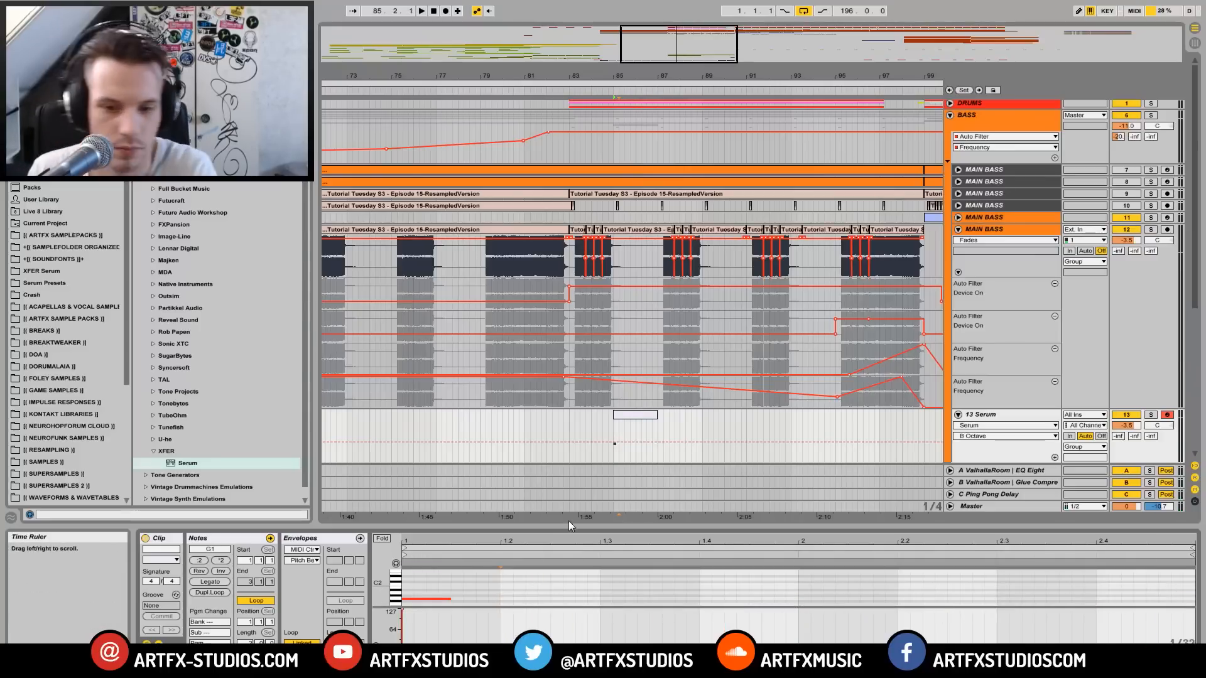
Step: Add a G#1 note at 1.2.3 and duplicate it to 1.3.4, adjusting the copy's timing during playback
{"action": "left_click_drag", "start_coordinate": [552, 597], "coordinate": [625, 599]}
{"action": "key", "text": "space"}
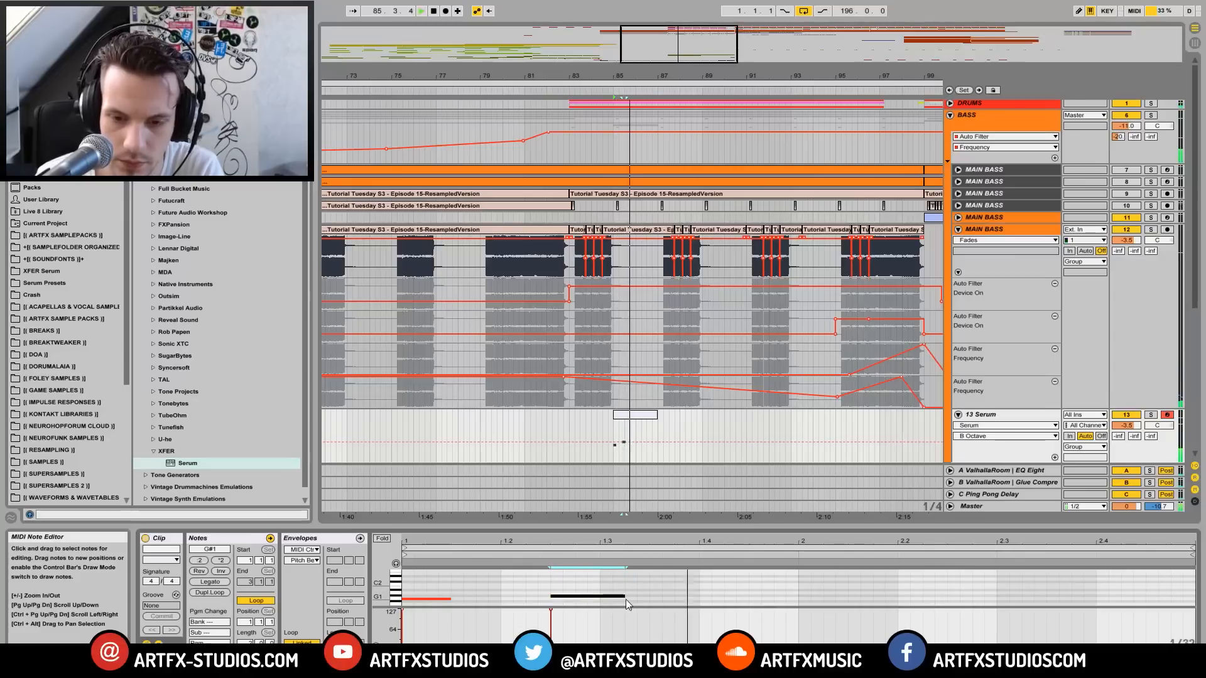
{"action": "key", "text": "space"}
{"action": "left_click", "coordinate": [609, 596]}
{"action": "left_click_drag", "start_coordinate": [609, 600], "coordinate": [706, 596]}
{"action": "key", "text": "space"}
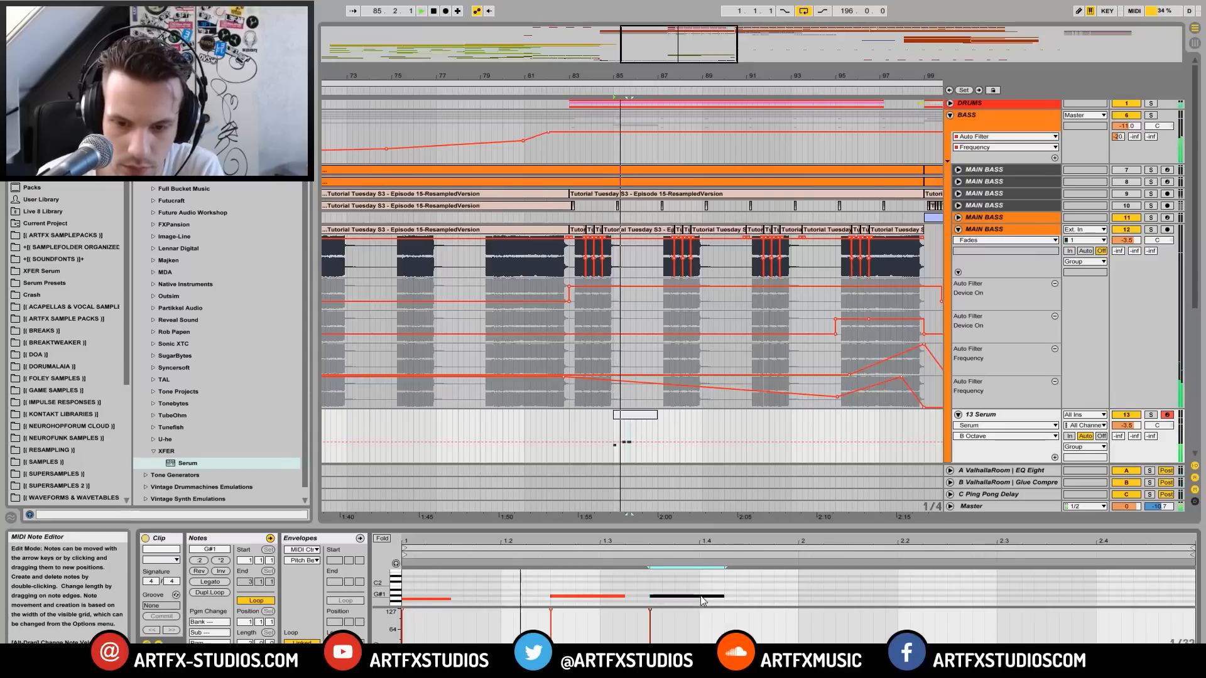
{"action": "left_click_drag", "start_coordinate": [661, 598], "coordinate": [689, 600]}
{"action": "key", "text": "space"}
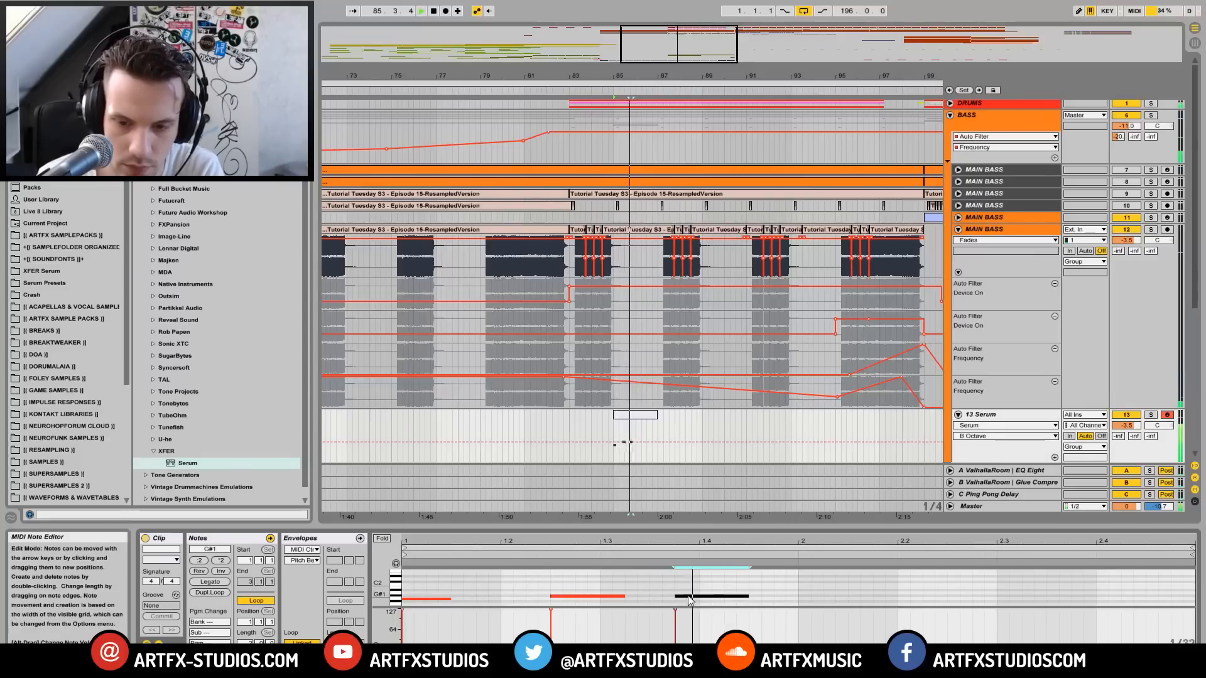
Step: Duplicate the G#1 note to beats 2, 2.2.2 and 2.3.3, and audition the pattern
{"action": "key", "text": "space"}
{"action": "left_click_drag", "start_coordinate": [695, 600], "coordinate": [962, 596]}
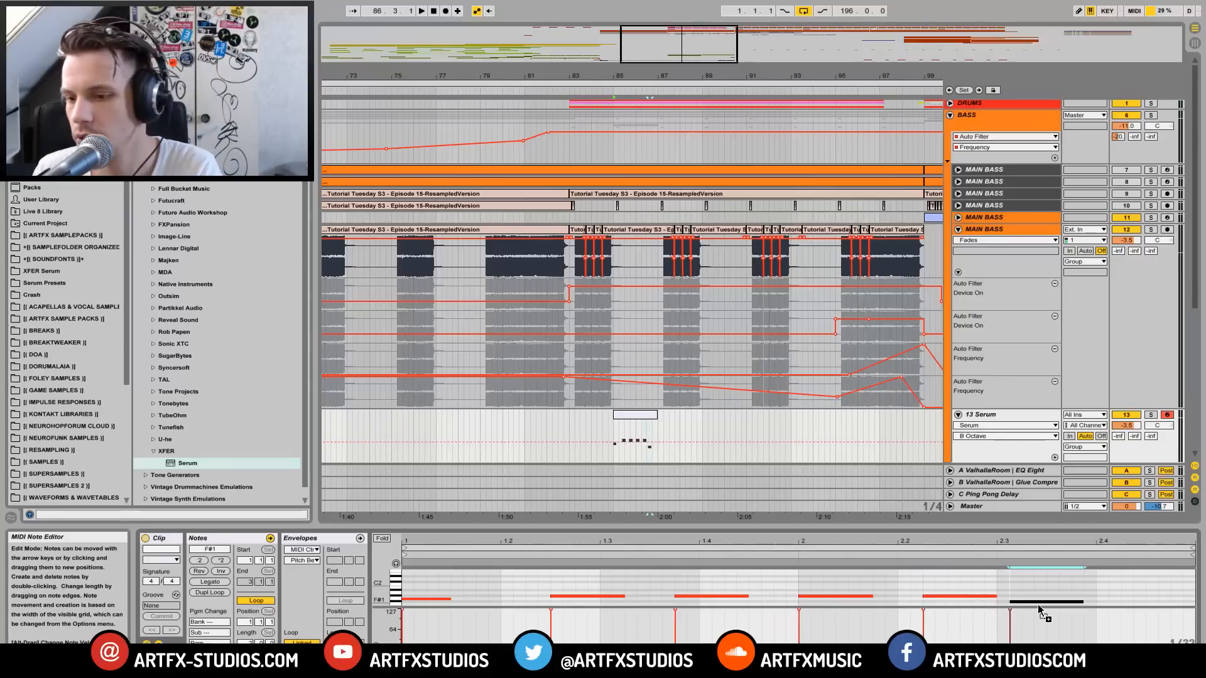
{"action": "left_click_drag", "start_coordinate": [1043, 598], "coordinate": [1063, 597]}
{"action": "key", "text": "space"}
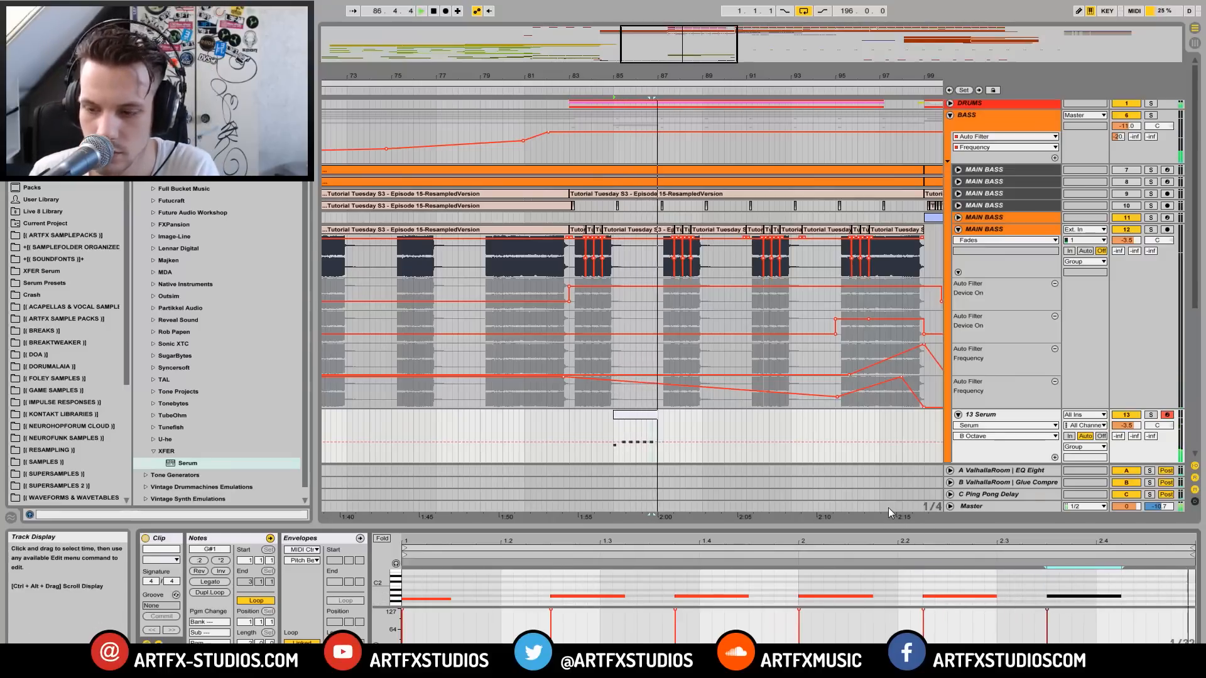
{"action": "key", "text": "space"}
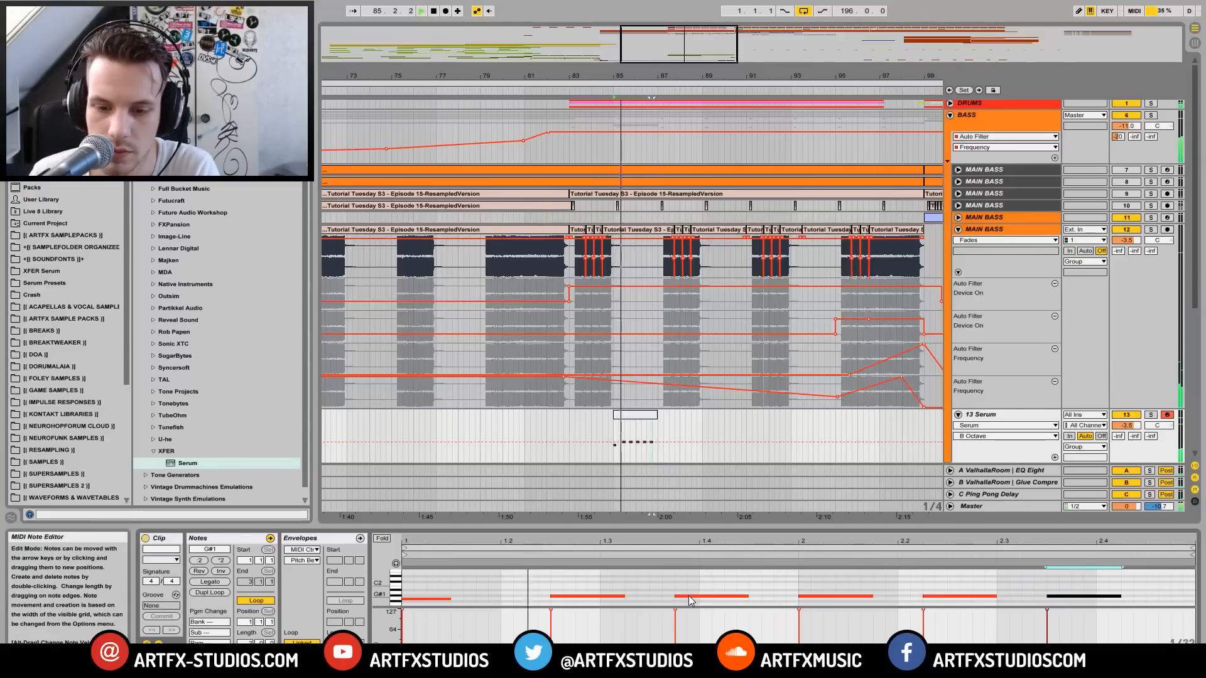
{"action": "key", "text": "space"}
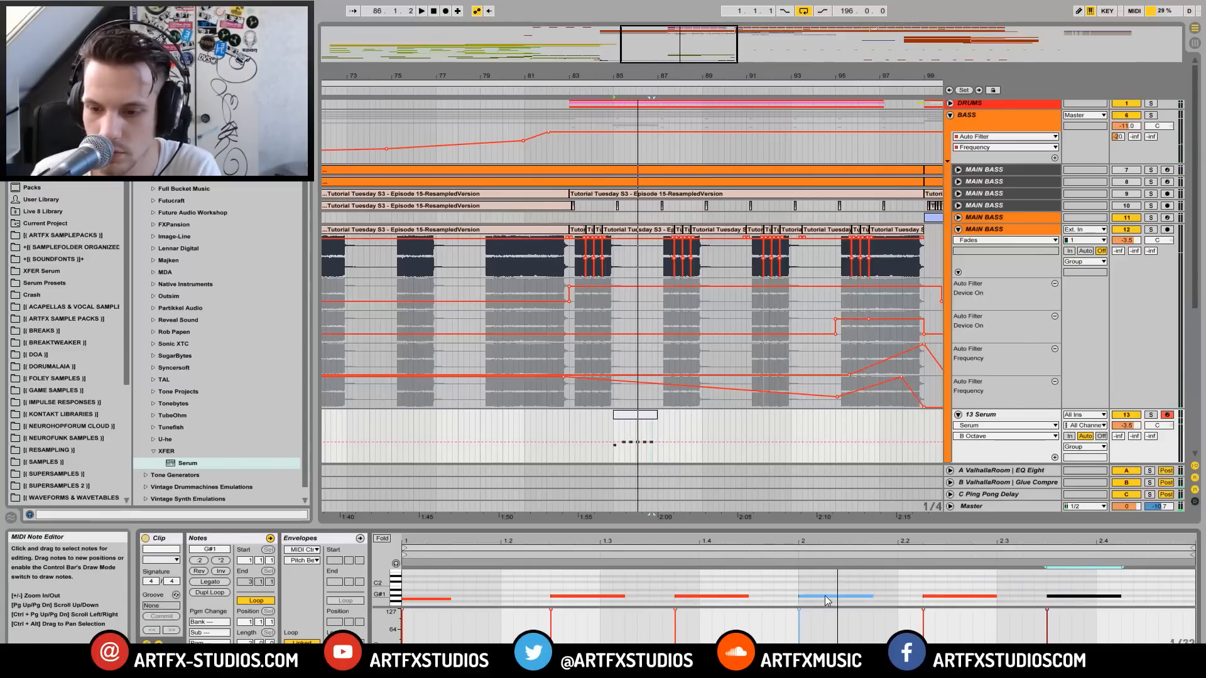
Step: Shorten the note at beat 2 and lower it to G1, then shift the last two notes to 2.2.3 and 2.3.4
{"action": "left_click_drag", "start_coordinate": [823, 595], "coordinate": [840, 598]}
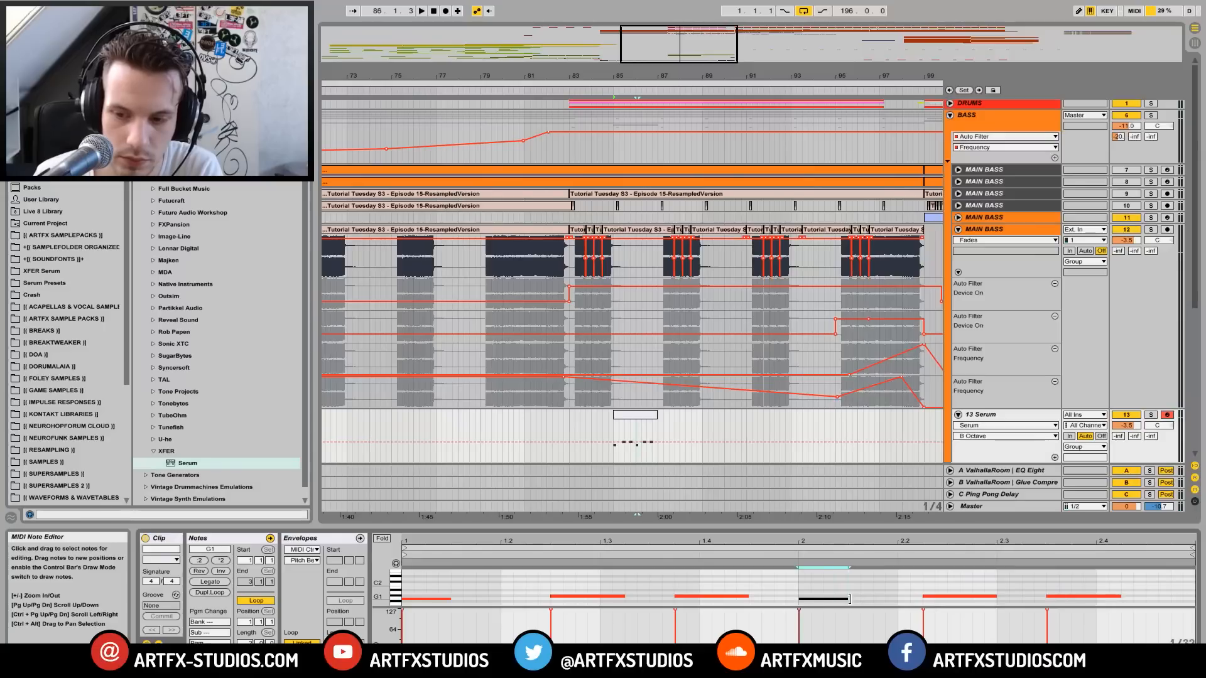
{"action": "left_click_drag", "start_coordinate": [952, 597], "coordinate": [990, 598]}
{"action": "key", "text": "space"}
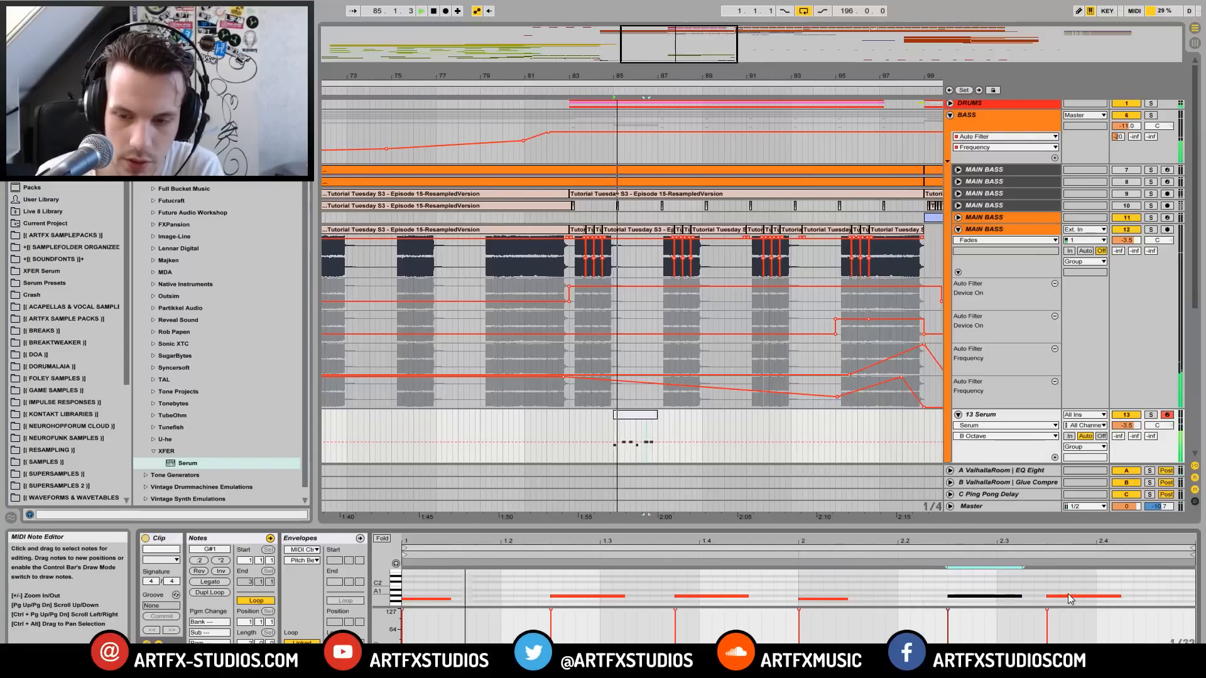
{"action": "left_click_drag", "start_coordinate": [1065, 596], "coordinate": [1087, 601]}
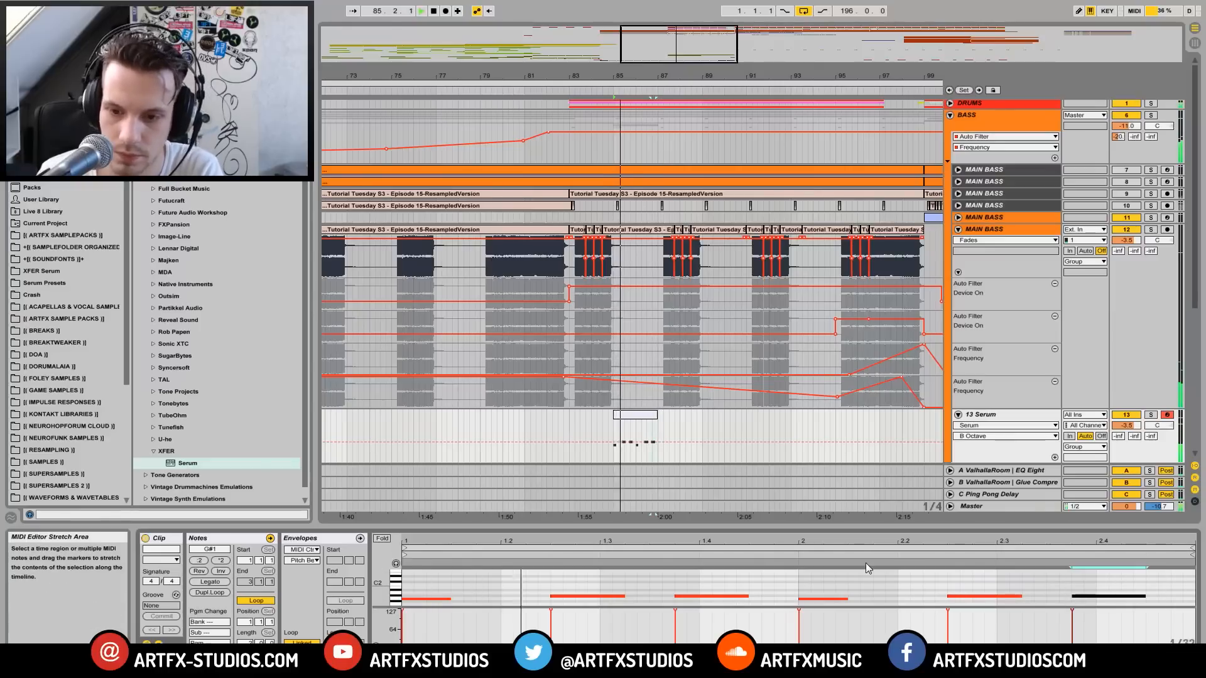
Step: Shift the short G1 note from beat 2 to 2.1.3 and play the arrangement from around bar 81
{"action": "left_click", "coordinate": [844, 600]}
{"action": "left_click_drag", "start_coordinate": [808, 599], "coordinate": [848, 604]}
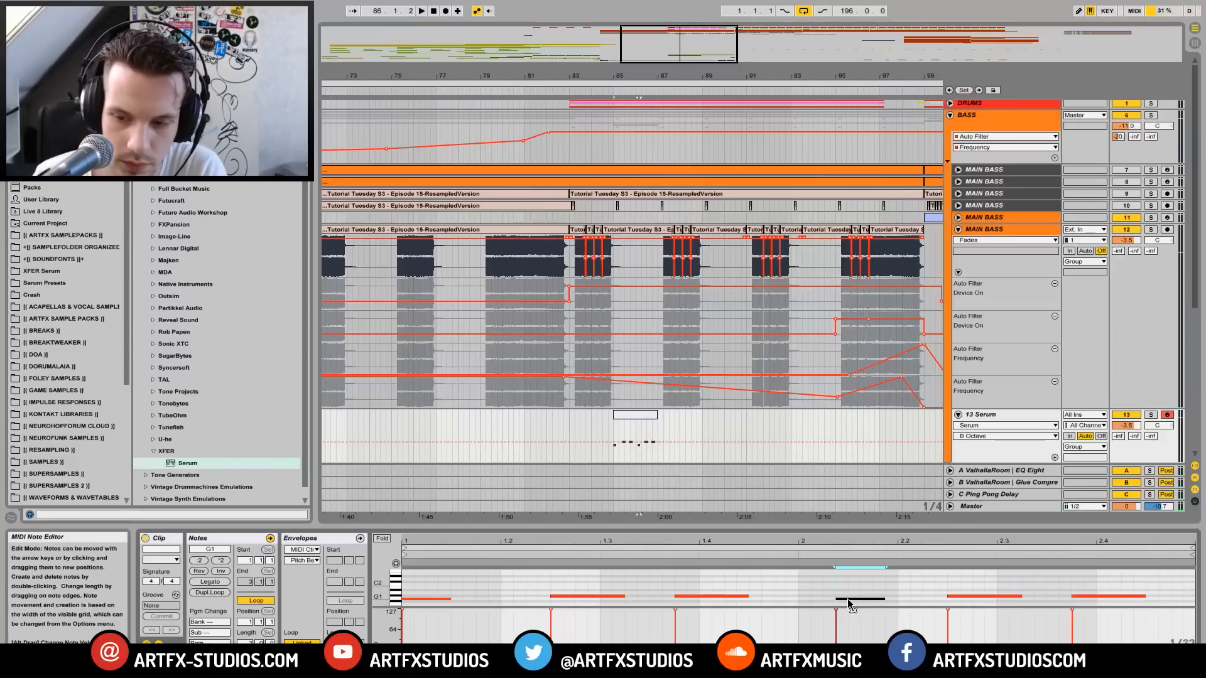
{"action": "key", "text": "space"}
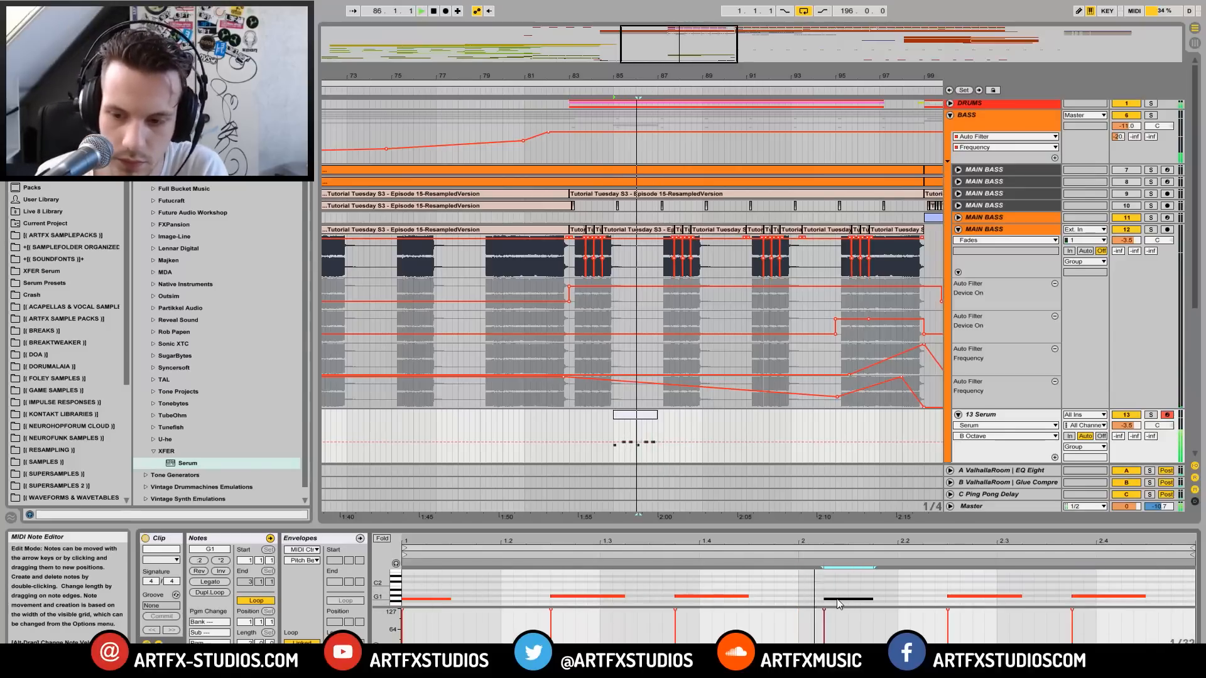
{"action": "left_click_drag", "start_coordinate": [838, 603], "coordinate": [858, 598]}
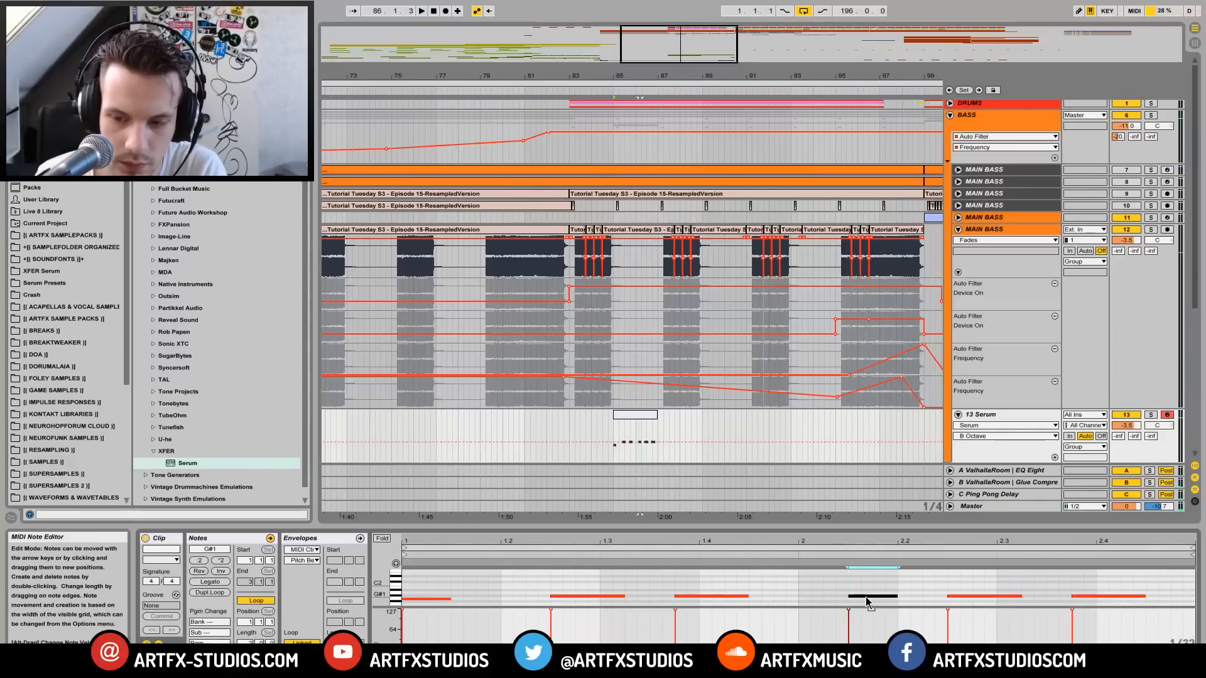
{"action": "key", "text": "space"}
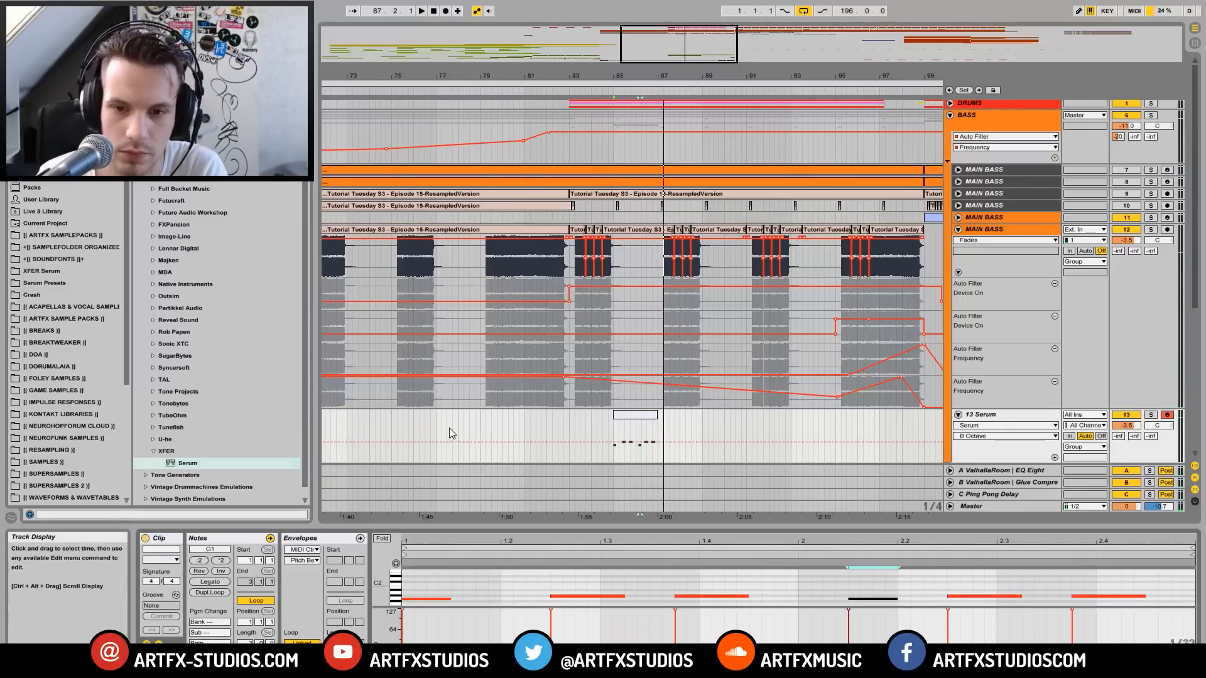
{"action": "left_click", "coordinate": [535, 433]}
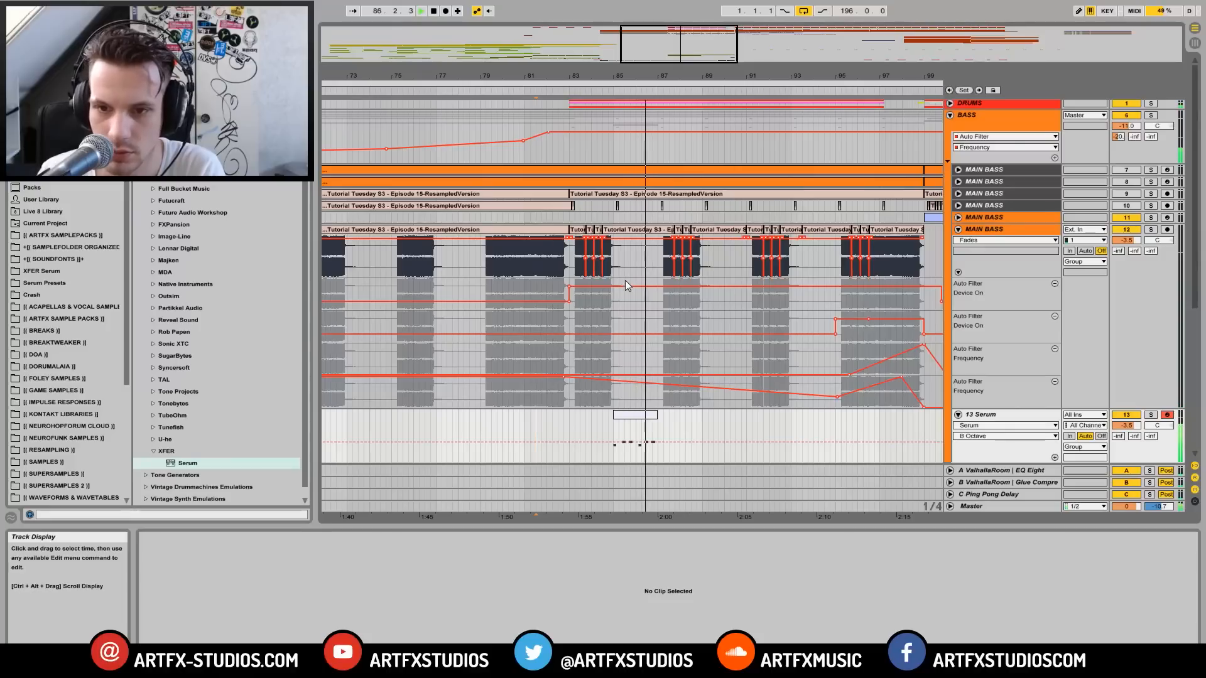
{"action": "key", "text": "space"}
Step: Reopen Serum, set Oscillator B to octave -1 and slightly lower its level while listening, then close the window
{"action": "left_click", "coordinate": [647, 416]}
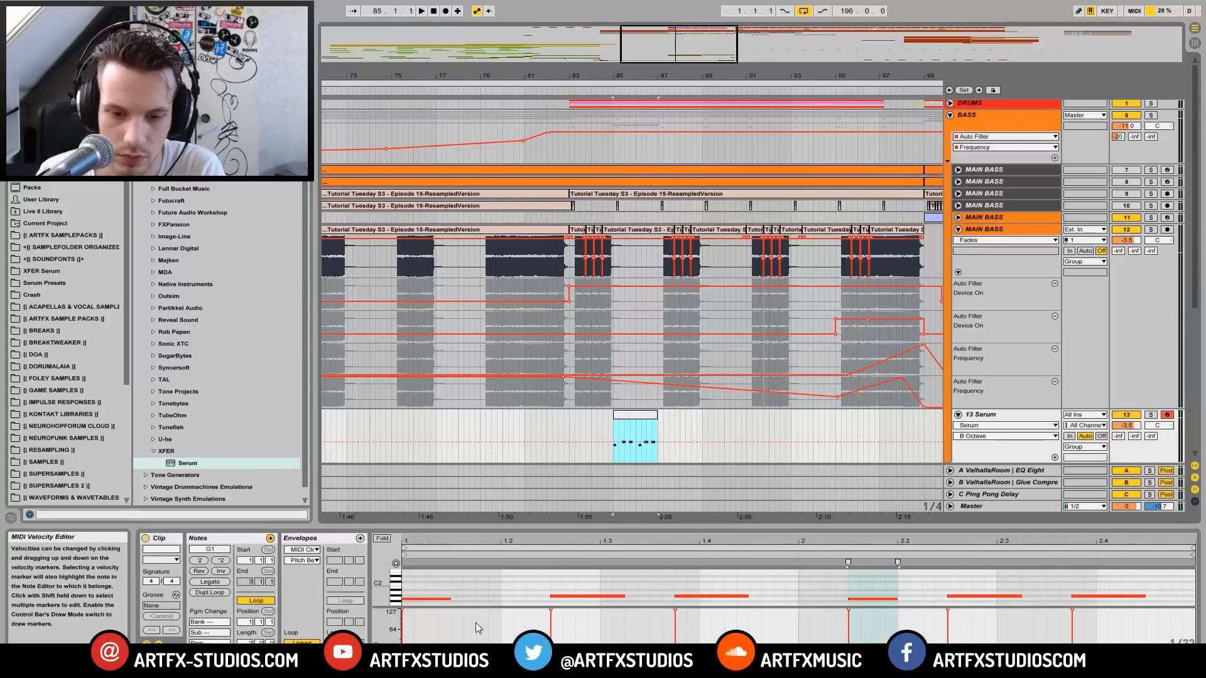
{"action": "key", "text": "shift+Tab"}
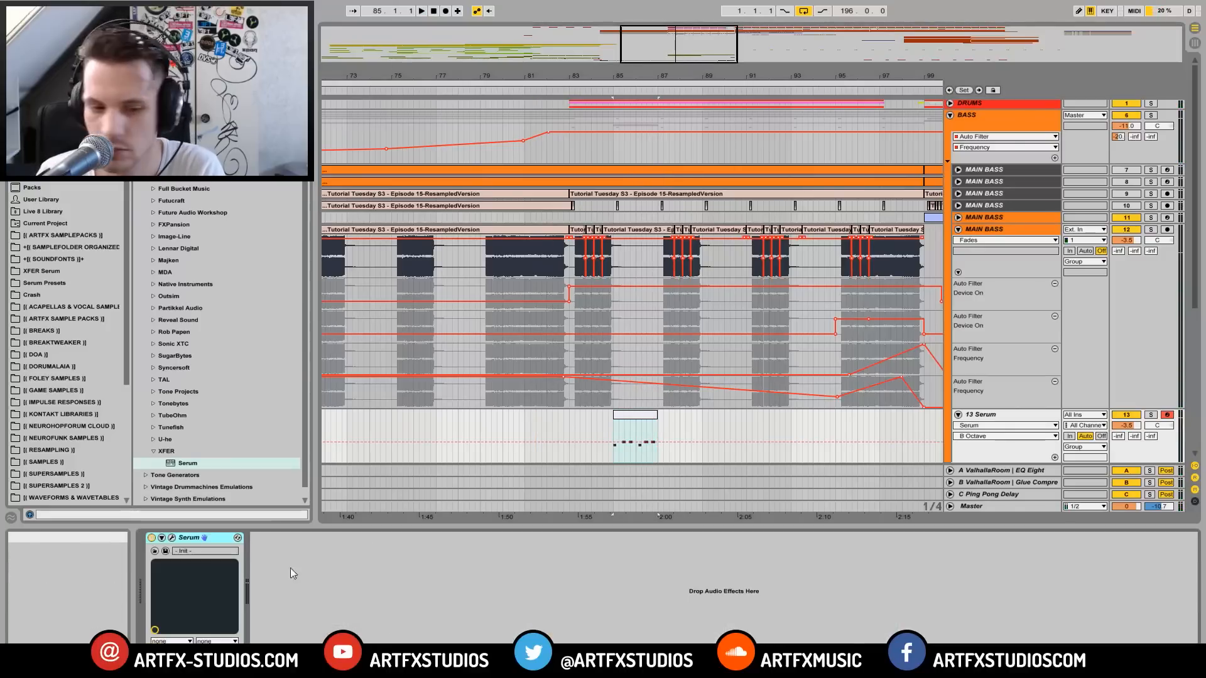
{"action": "left_click", "coordinate": [172, 538]}
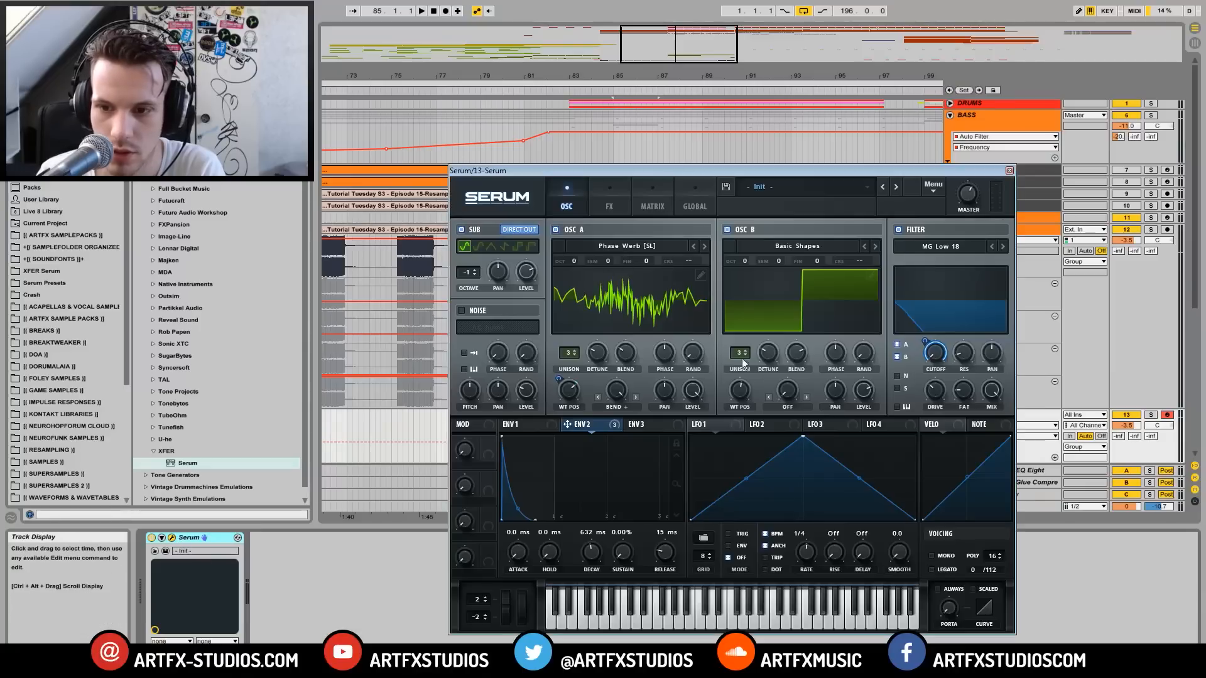
{"action": "left_click_drag", "start_coordinate": [745, 262], "coordinate": [750, 283]}
{"action": "key", "text": "space"}
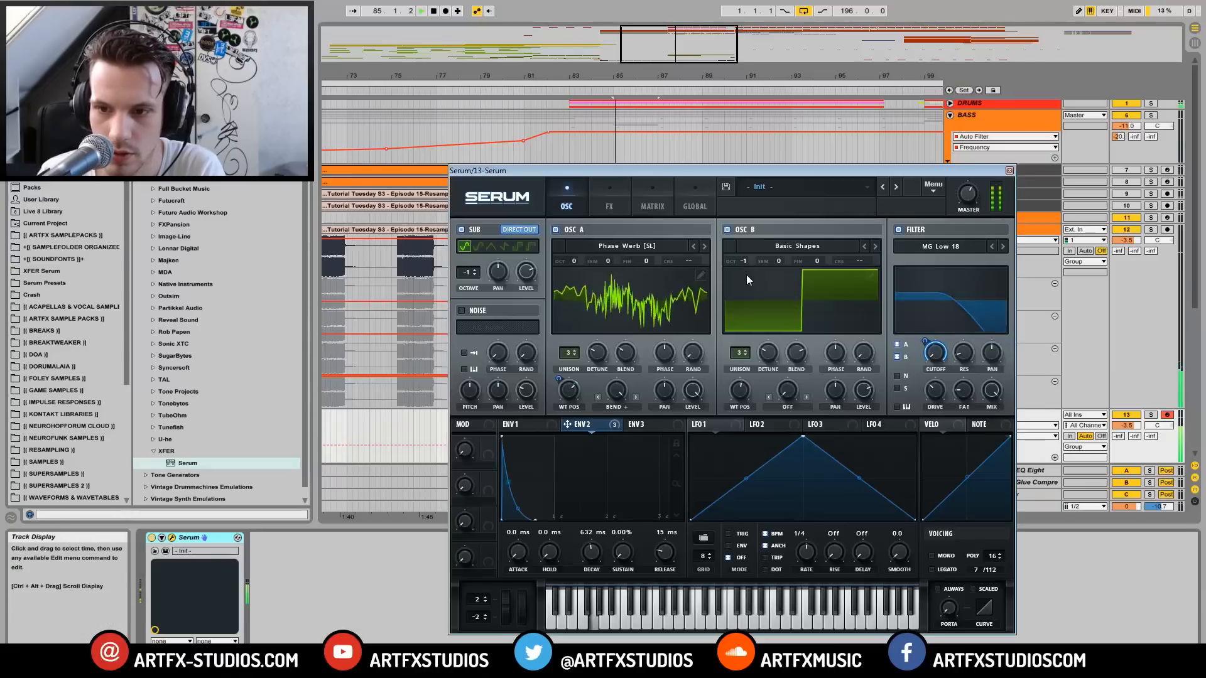
{"action": "left_click_drag", "start_coordinate": [864, 390], "coordinate": [861, 404]}
{"action": "key", "text": "space"}
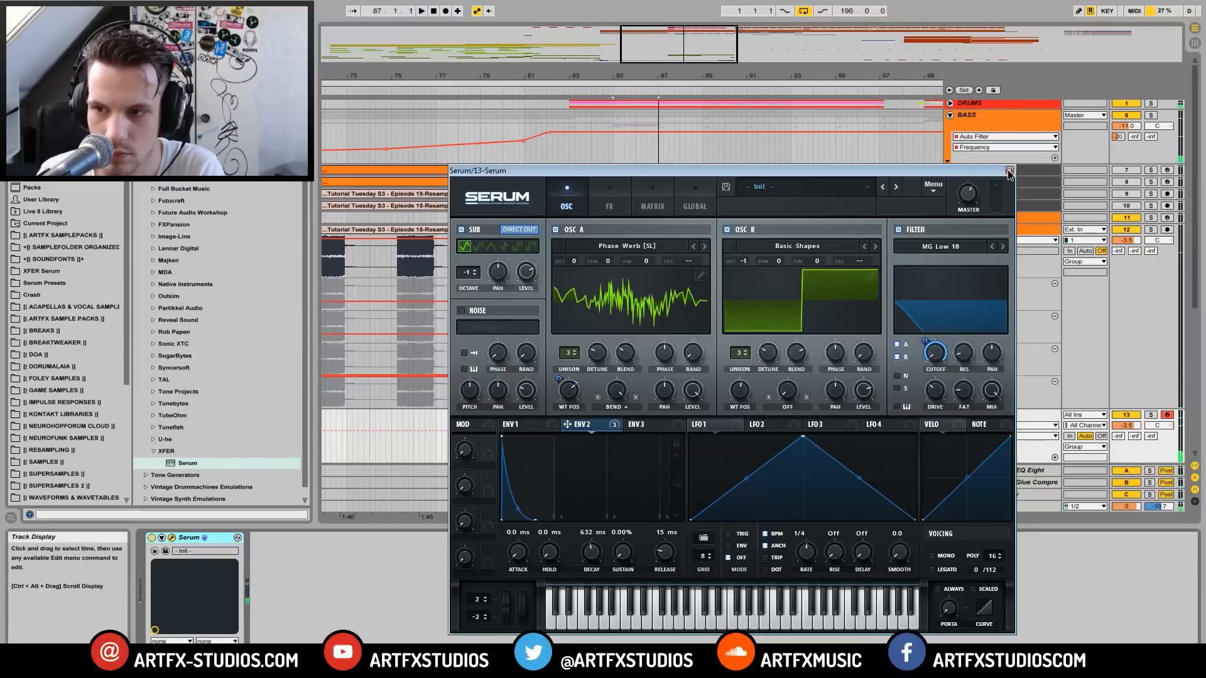
{"action": "left_click", "coordinate": [1010, 170]}
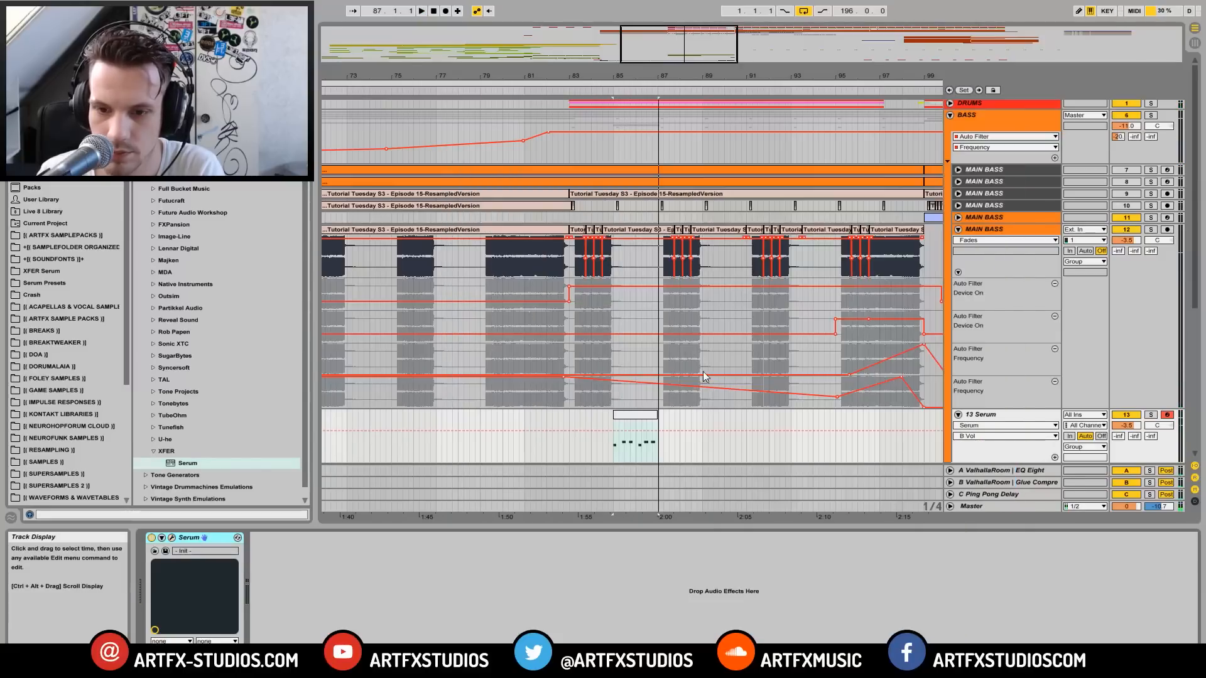
Step: Replace the short G1 note in the clip's second bar with a copy of the 1.3.4 G#1 note at beat 2
{"action": "left_click", "coordinate": [636, 416]}
{"action": "double_click", "coordinate": [636, 418]}
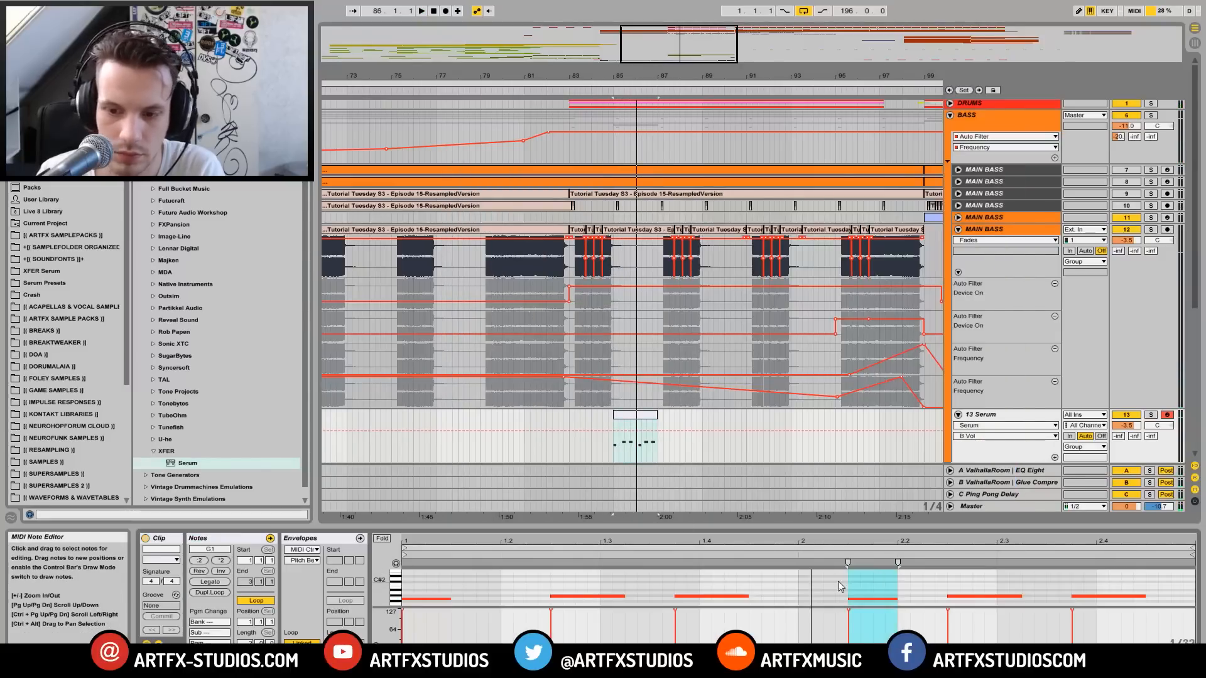
{"action": "left_click", "coordinate": [708, 597]}
{"action": "left_click_drag", "start_coordinate": [819, 599], "coordinate": [827, 598]}
{"action": "key", "text": "space"}
{"action": "left_click", "coordinate": [860, 600]}
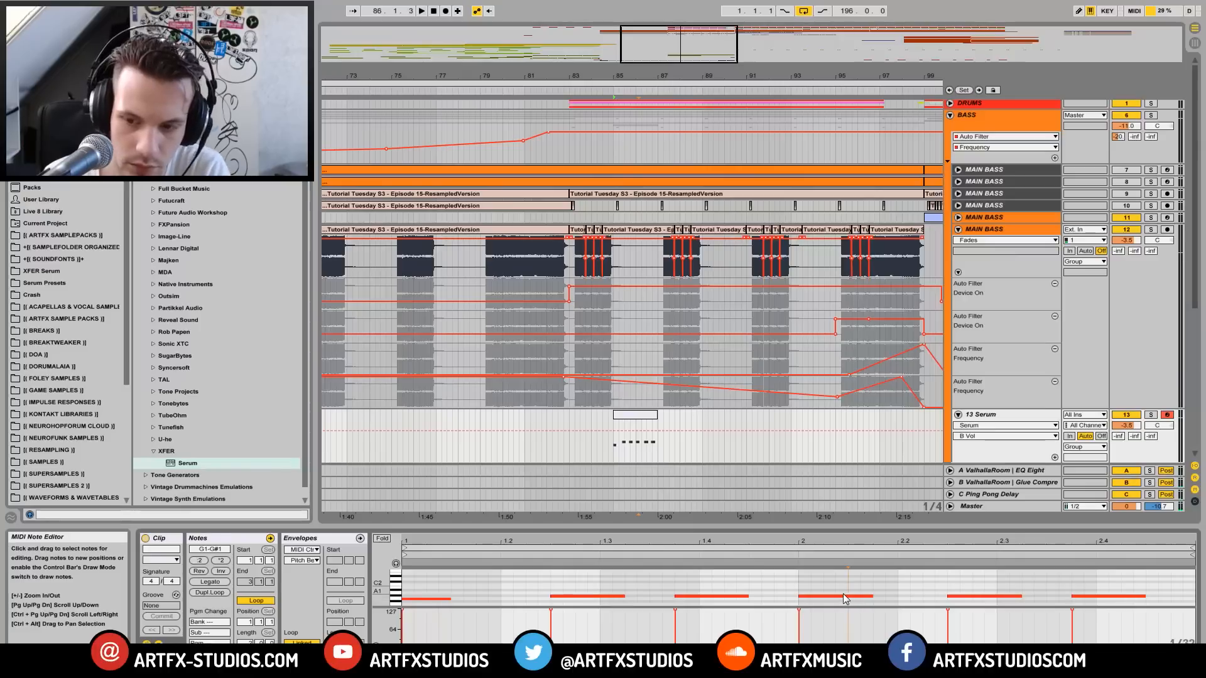
Step: Move the G#1 note at beat 2 earlier to 1.4.3, directly after the preceding note, while the clip plays
{"action": "left_click", "coordinate": [841, 595]}
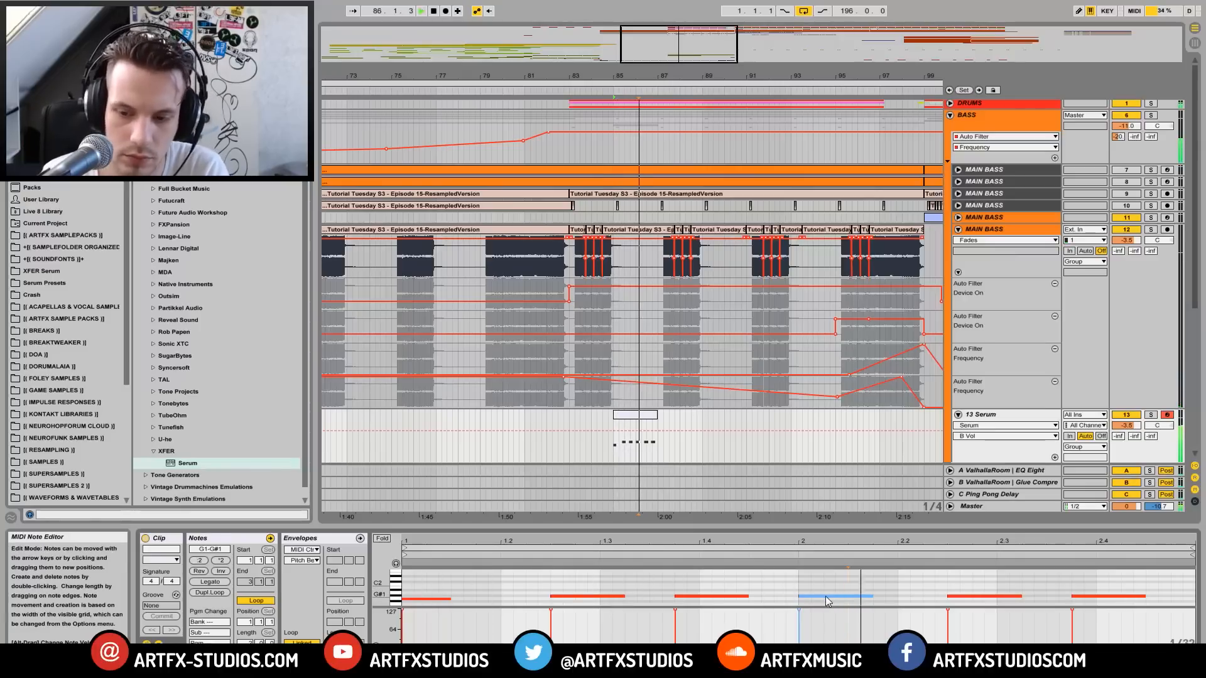
{"action": "left_click_drag", "start_coordinate": [825, 597], "coordinate": [798, 598]}
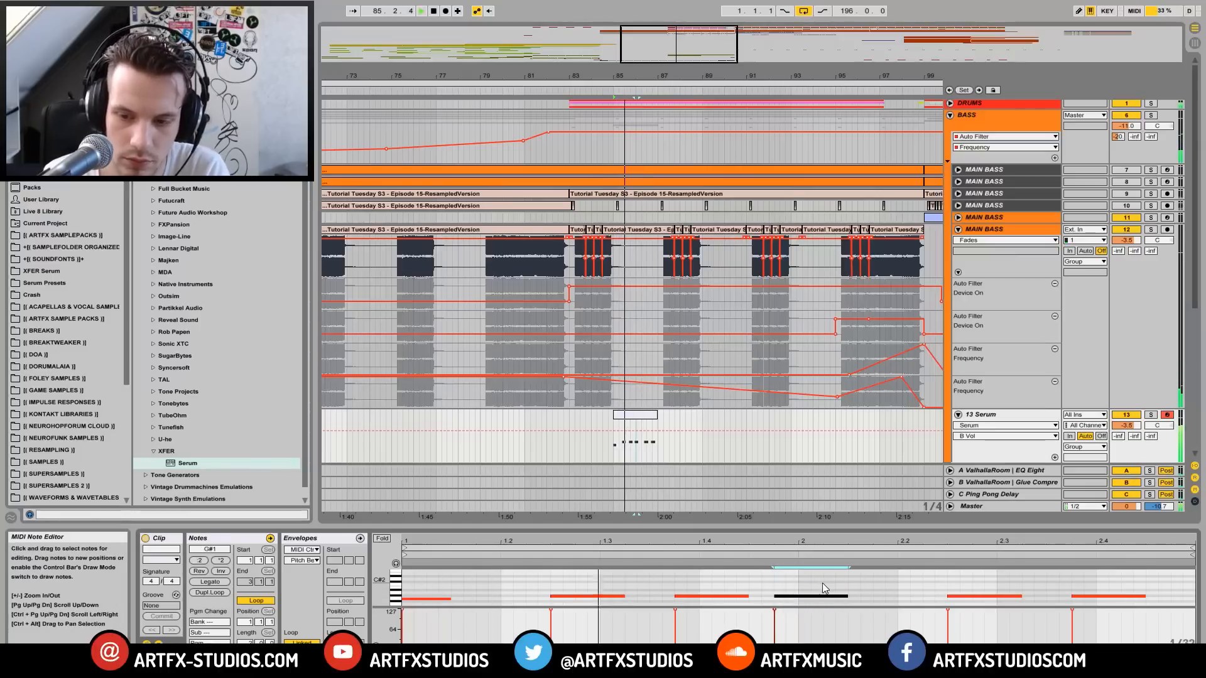
{"action": "left_click_drag", "start_coordinate": [792, 595], "coordinate": [772, 604]}
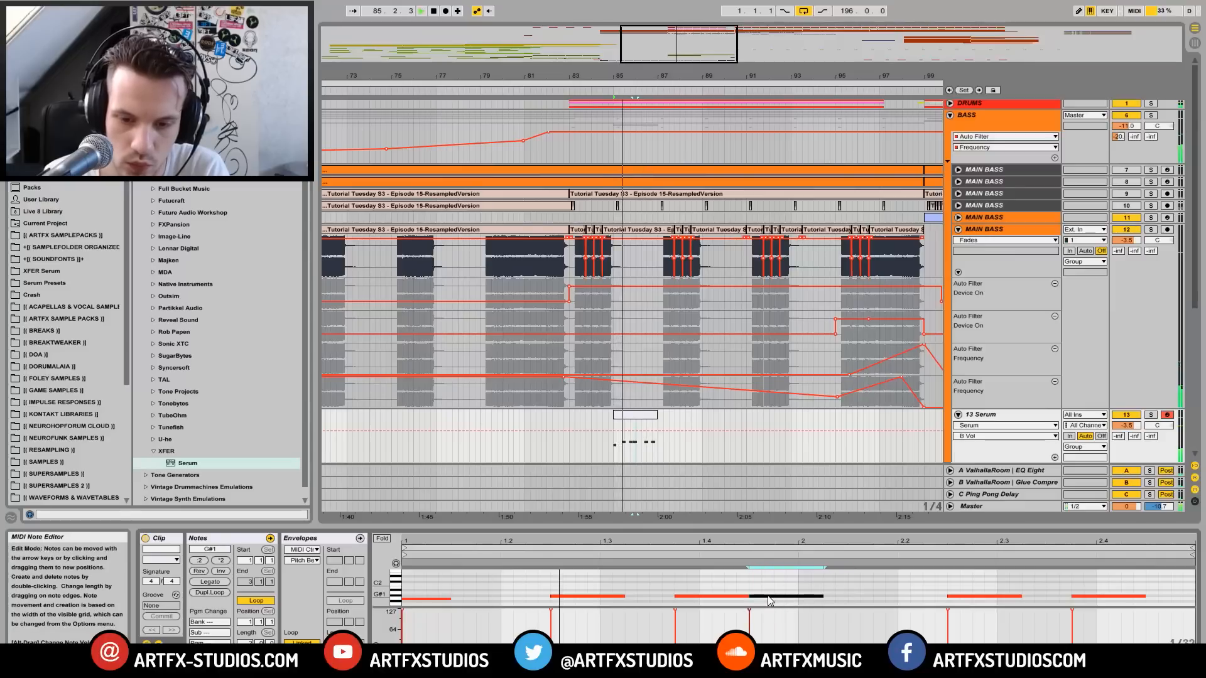
Step: Move the two later notes in the clip's second bar to 2.1.3 and 2.2.3, raising the second to A#1, and listen
{"action": "left_click_drag", "start_coordinate": [949, 597], "coordinate": [885, 602]}
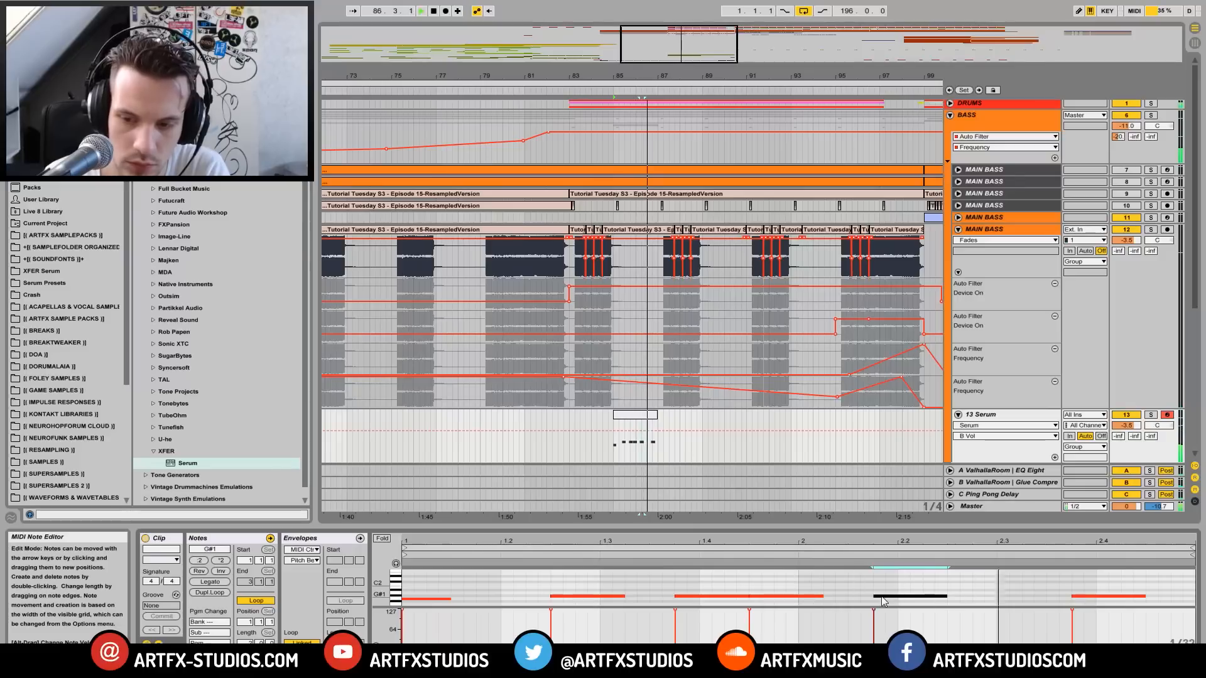
{"action": "key", "text": "Left"}
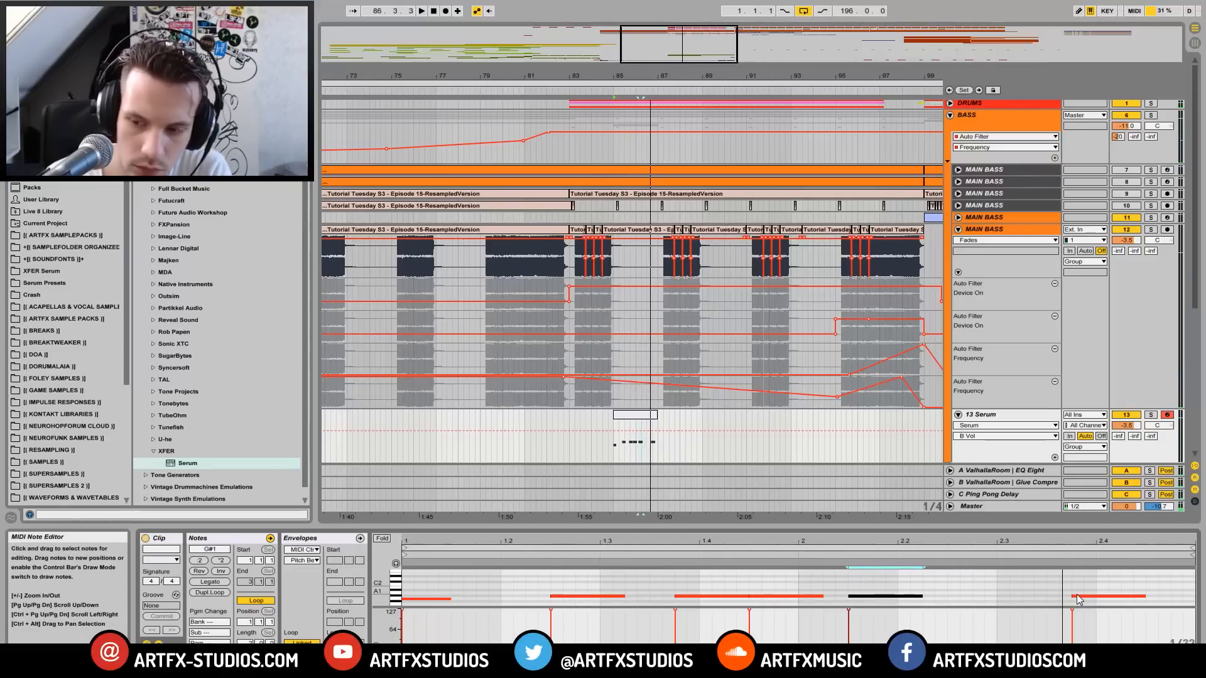
{"action": "left_click_drag", "start_coordinate": [1076, 601], "coordinate": [961, 597]}
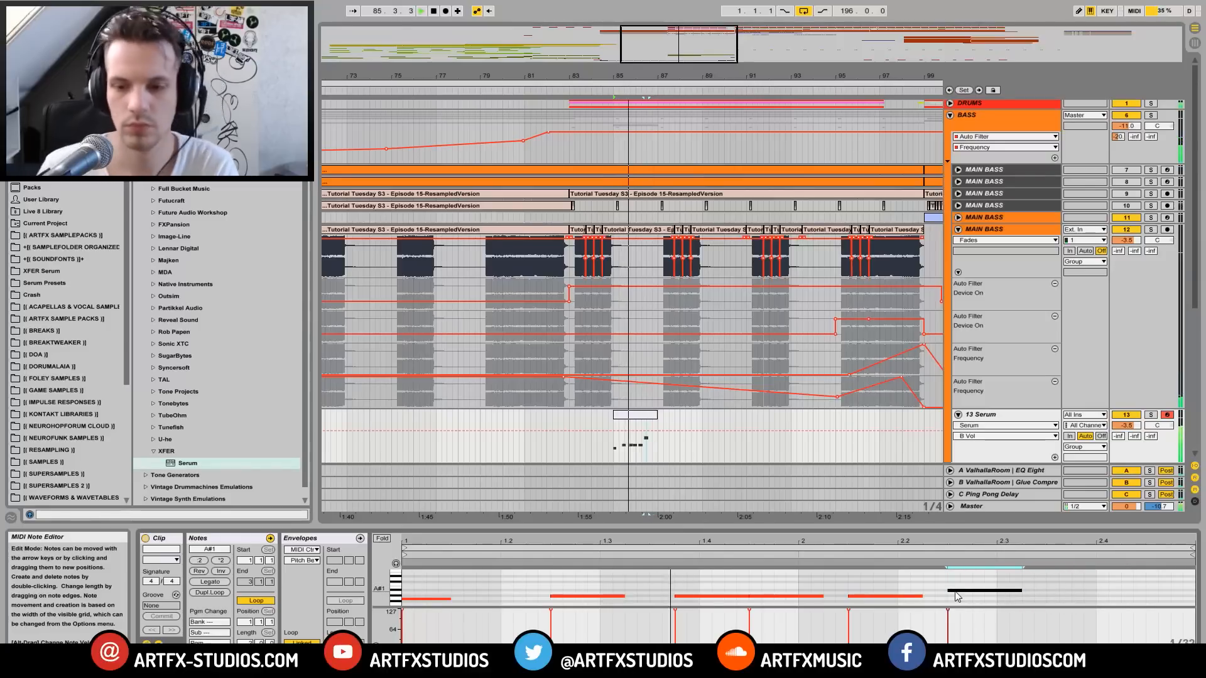
{"action": "key", "text": "space"}
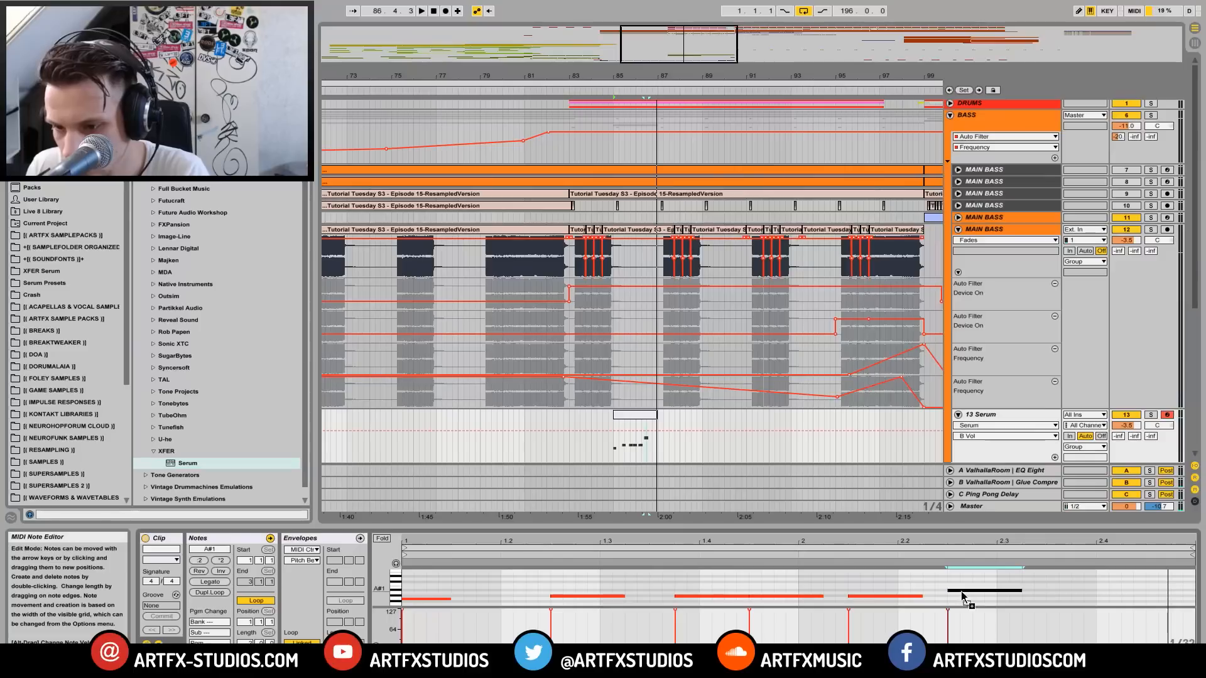
Step: Return the 2.2.3 note to G#1, add a G#1 note at 2.3.3, and place an A#1 copy at 2.4.3
{"action": "left_click_drag", "start_coordinate": [962, 593], "coordinate": [1107, 600], "text": "ctrl"}
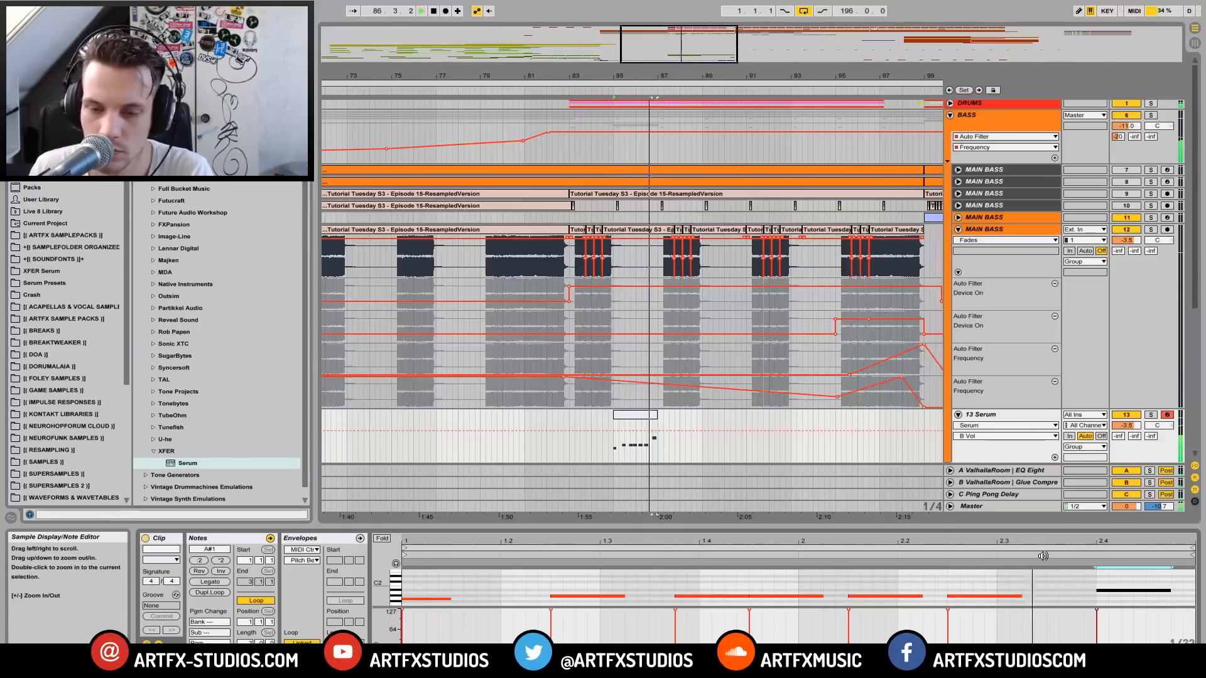
{"action": "mouse_move", "coordinate": [1117, 597]}
{"action": "left_mouse_down"}
{"action": "mouse_move", "coordinate": [1068, 597]}
{"action": "mouse_move", "coordinate": [1122, 592]}
{"action": "mouse_move", "coordinate": [1098, 597]}
{"action": "left_mouse_up"}
{"action": "left_click", "coordinate": [1120, 596]}
{"action": "key", "text": "space"}
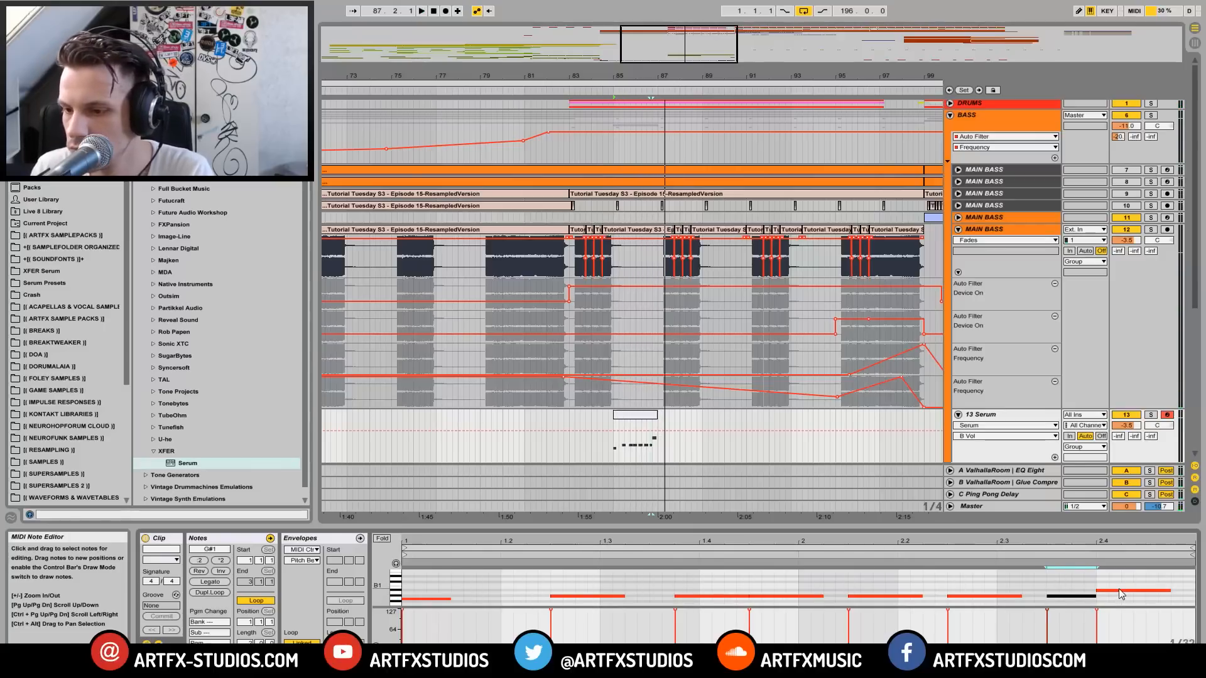
{"action": "left_click", "coordinate": [1102, 593]}
{"action": "left_click_drag", "start_coordinate": [1099, 590], "coordinate": [1110, 591]}
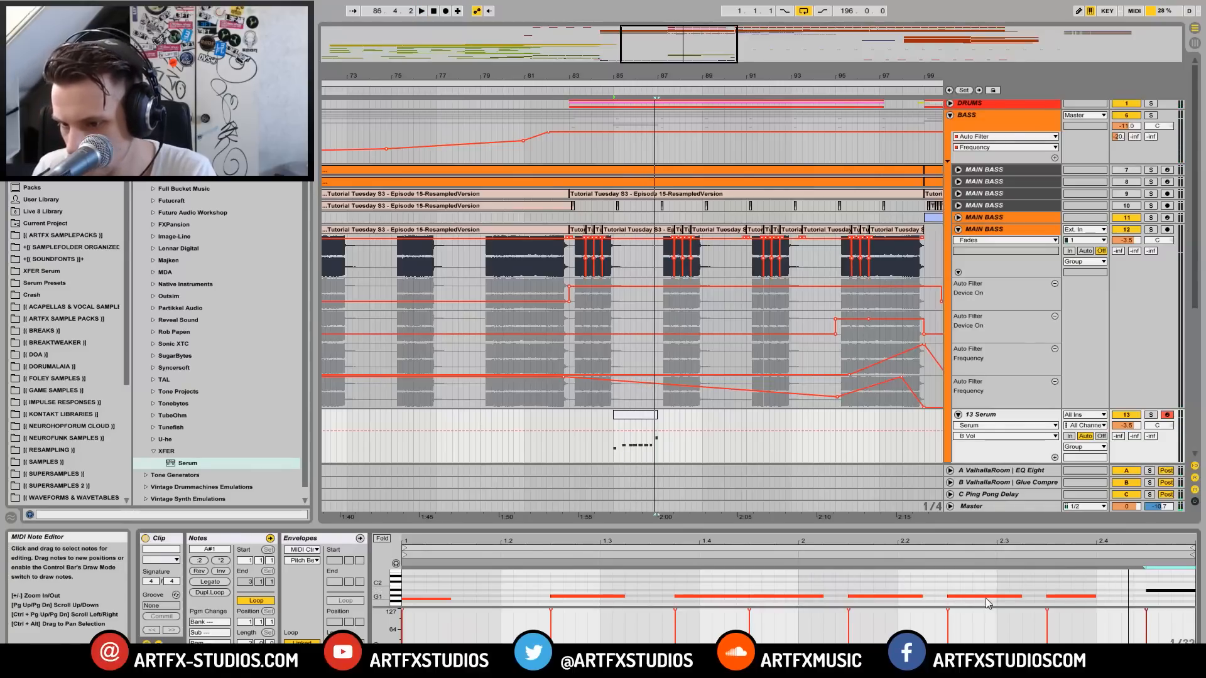
Step: Lengthen the G#1 note at 2.3.3 to three sixteenths while listening to the pattern
{"action": "left_click", "coordinate": [1068, 597]}
{"action": "key", "text": "space"}
{"action": "left_click_drag", "start_coordinate": [1072, 597], "coordinate": [1101, 603]}
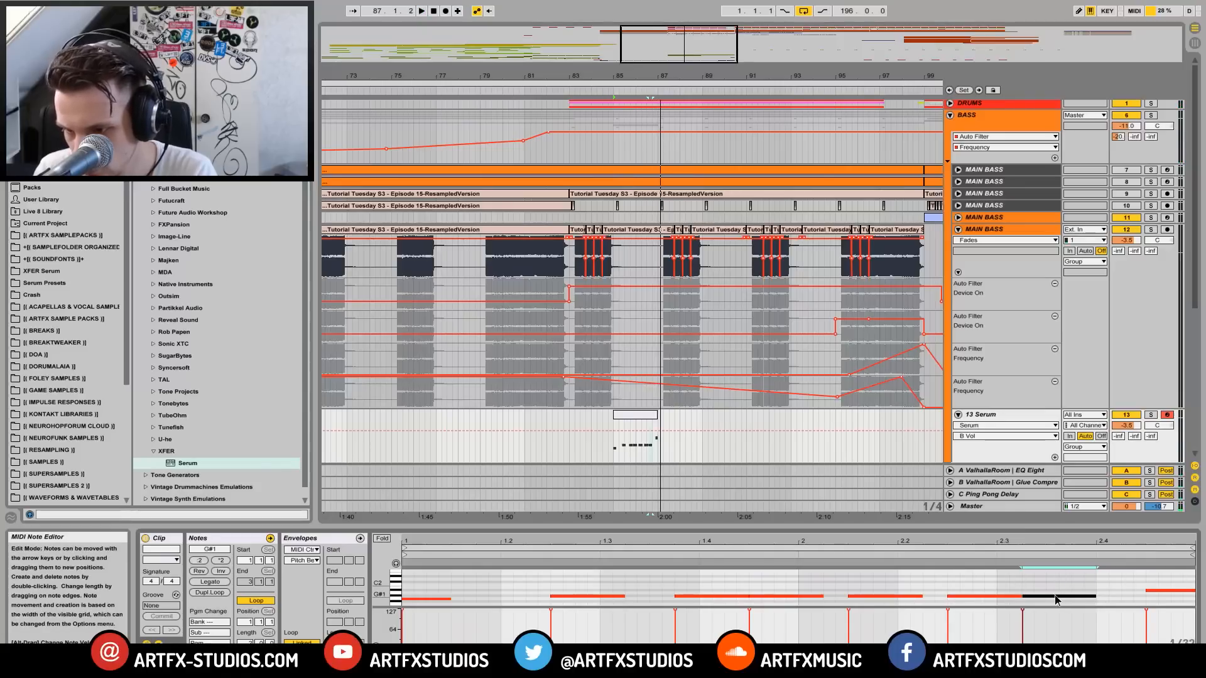
{"action": "key", "text": "space"}
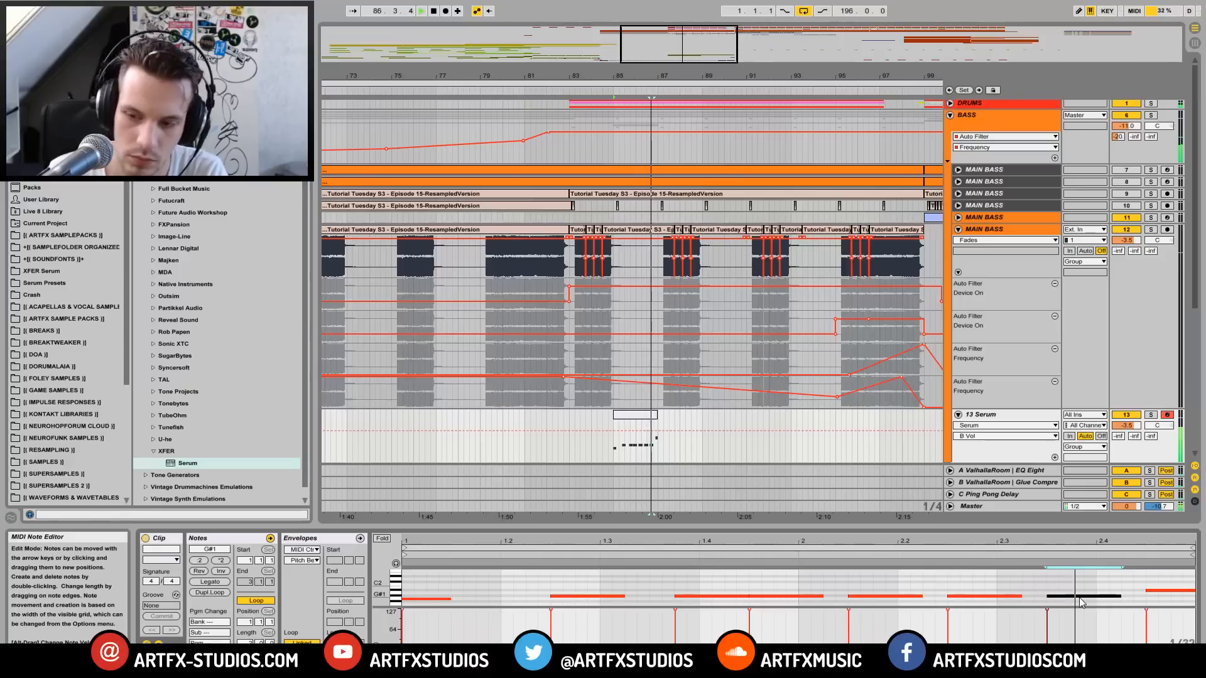
{"action": "key", "text": "space"}
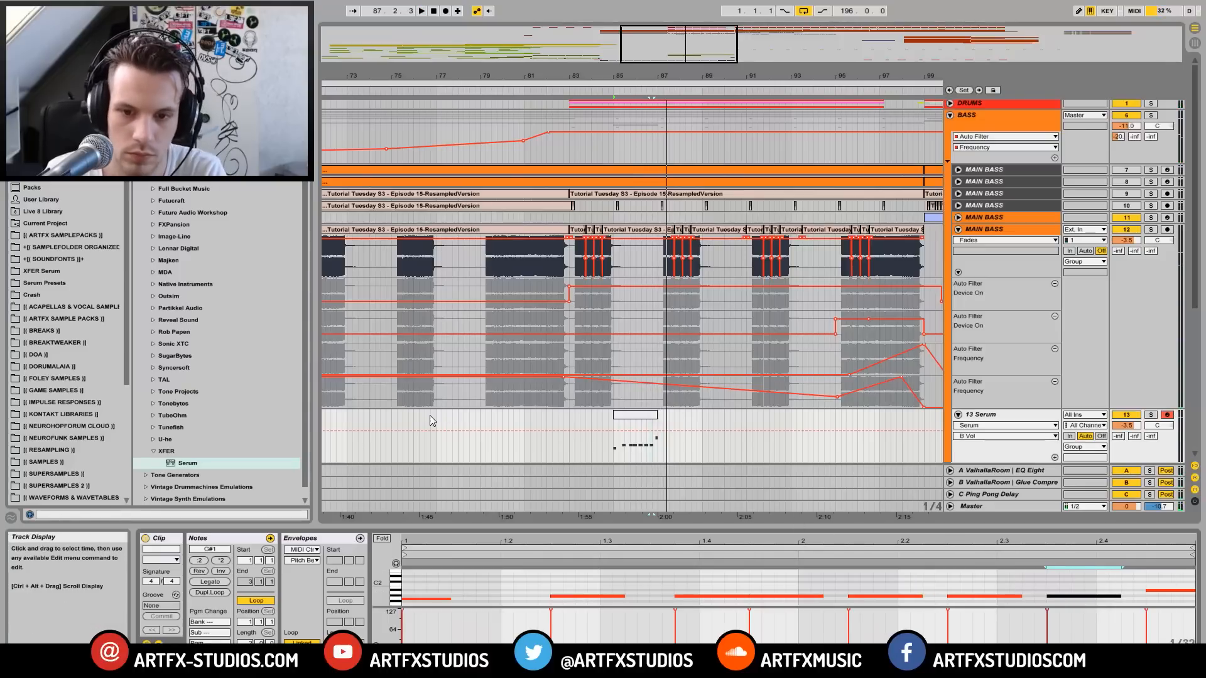
Step: Play the arrangement from about bar 77 and again from about bar 87
{"action": "left_click", "coordinate": [430, 416]}
{"action": "key", "text": "space"}
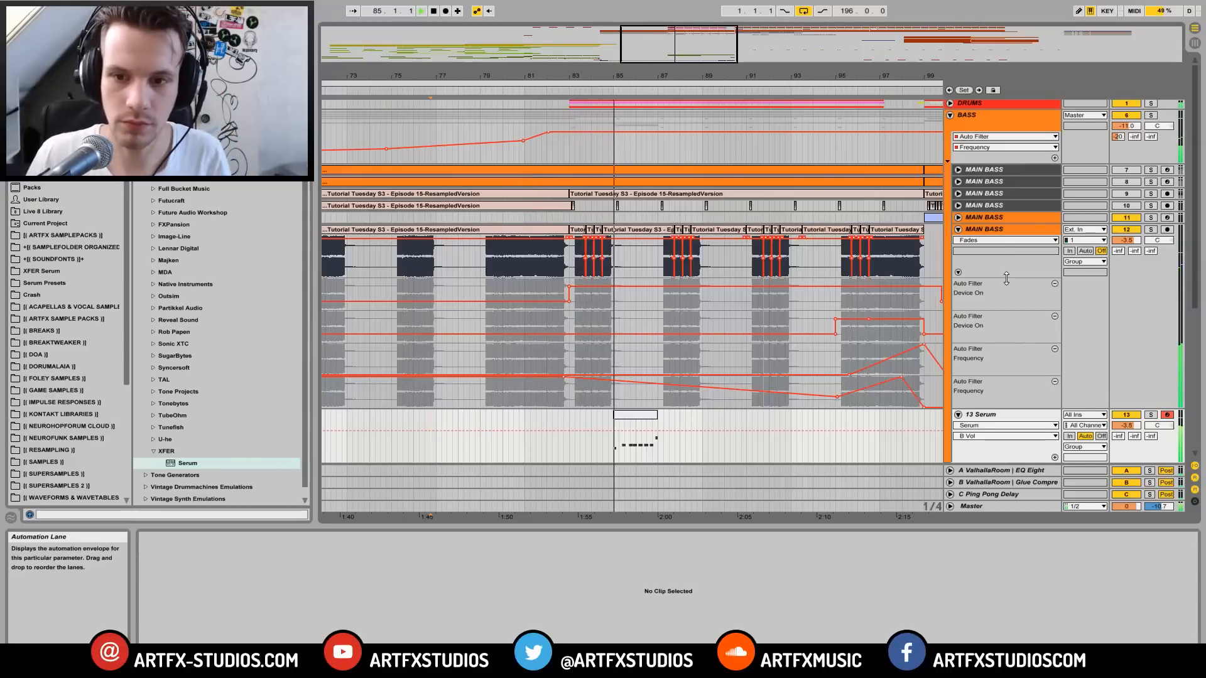
{"action": "left_click_drag", "start_coordinate": [636, 82], "coordinate": [637, 76]}
{"action": "key", "text": "space"}
{"action": "left_click", "coordinate": [633, 437]}
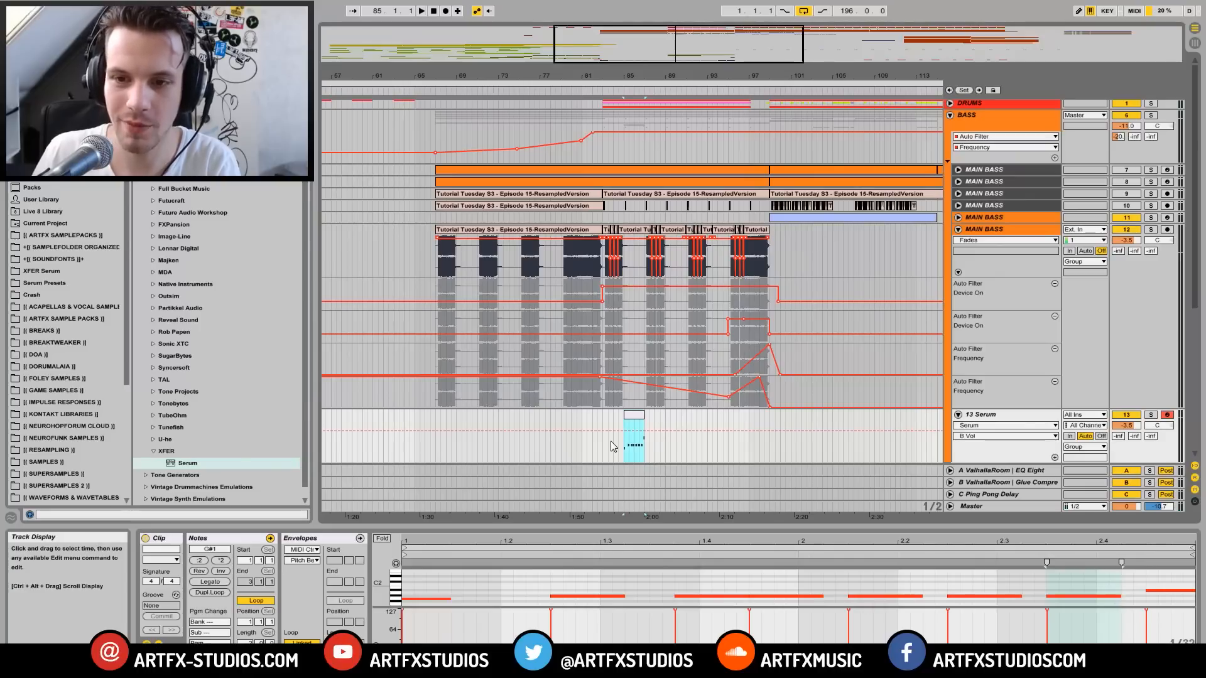
{"action": "left_click", "coordinate": [643, 397]}
{"action": "key", "text": "space"}
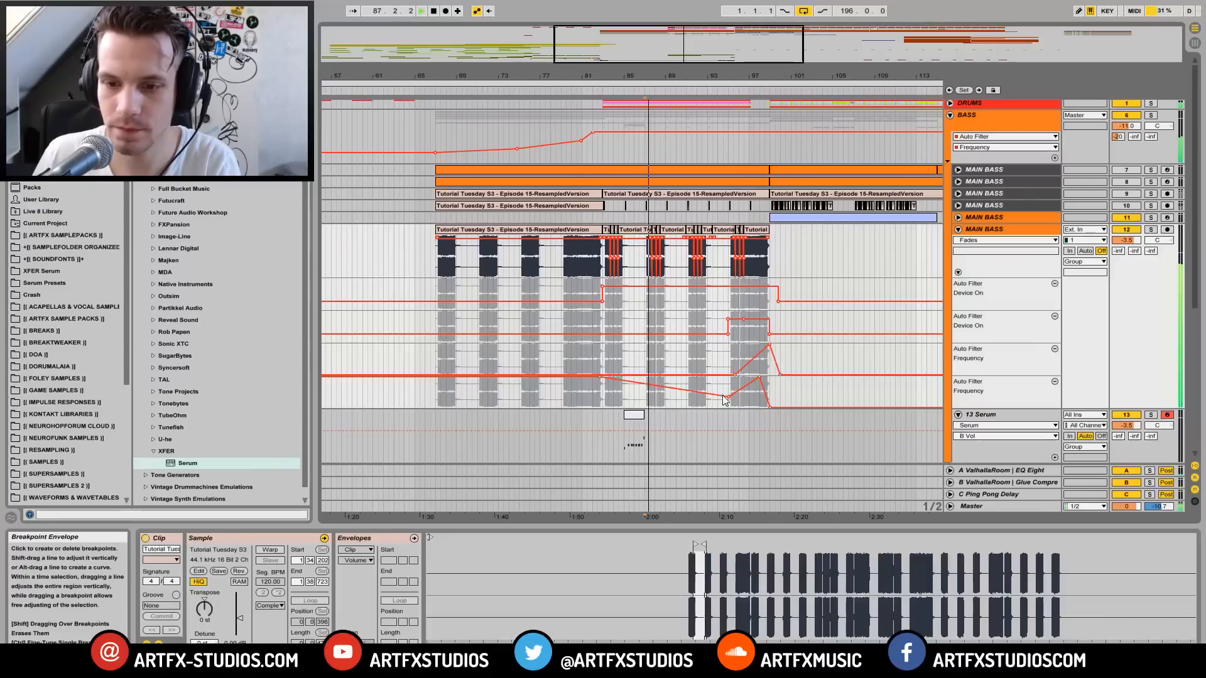
{"action": "key", "text": "space"}
Step: Deactivate the Serum track and collapse MAIN BASS track 12 above it
{"action": "left_click_drag", "start_coordinate": [629, 72], "coordinate": [629, 100]}
{"action": "left_click", "coordinate": [1127, 416]}
{"action": "left_click", "coordinate": [594, 231]}
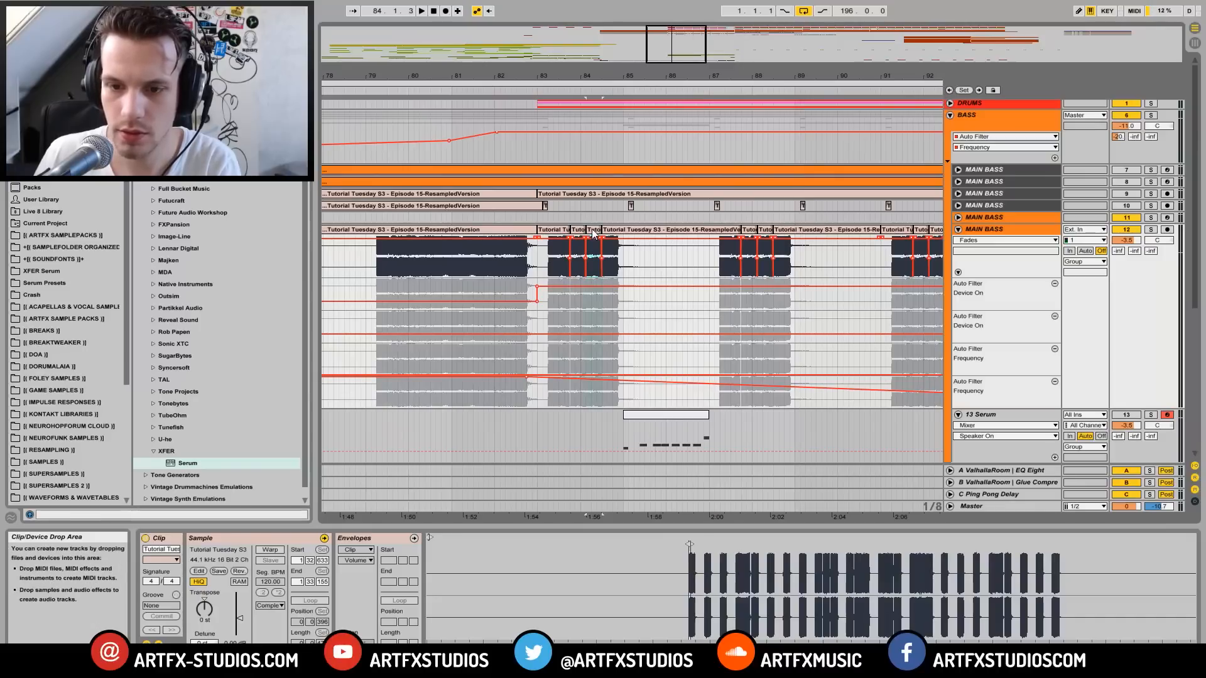
{"action": "right_click", "coordinate": [1016, 231]}
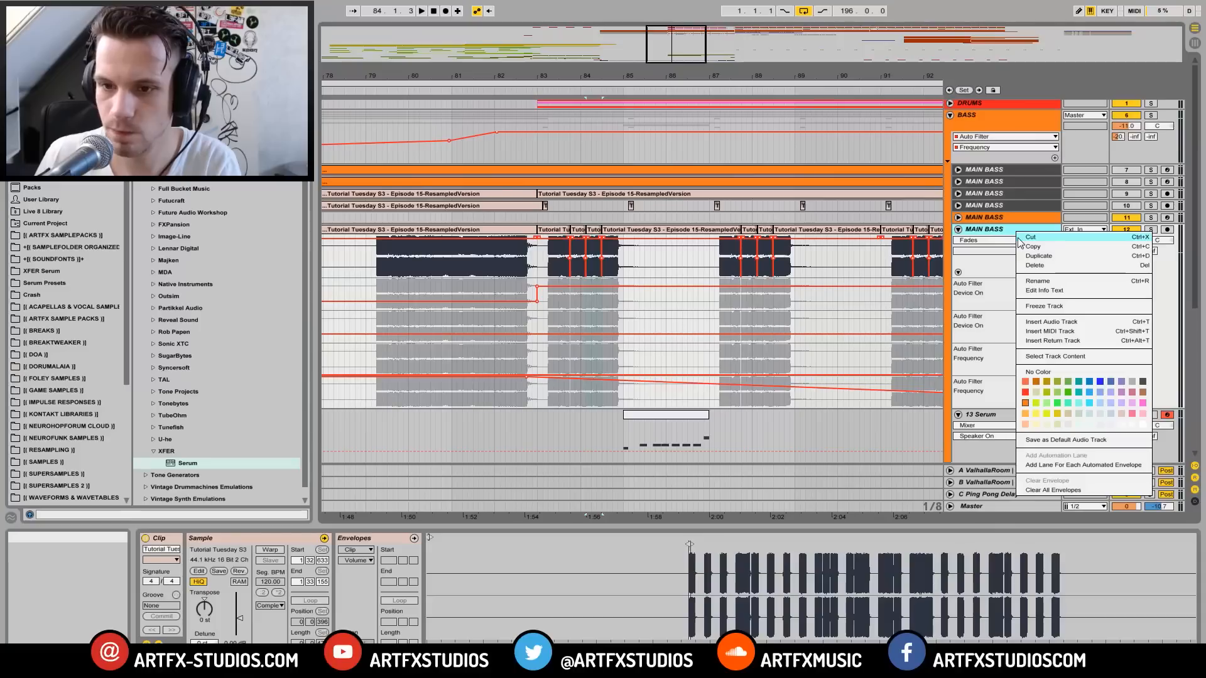
{"action": "left_click", "coordinate": [957, 232]}
{"action": "left_click", "coordinate": [958, 231]}
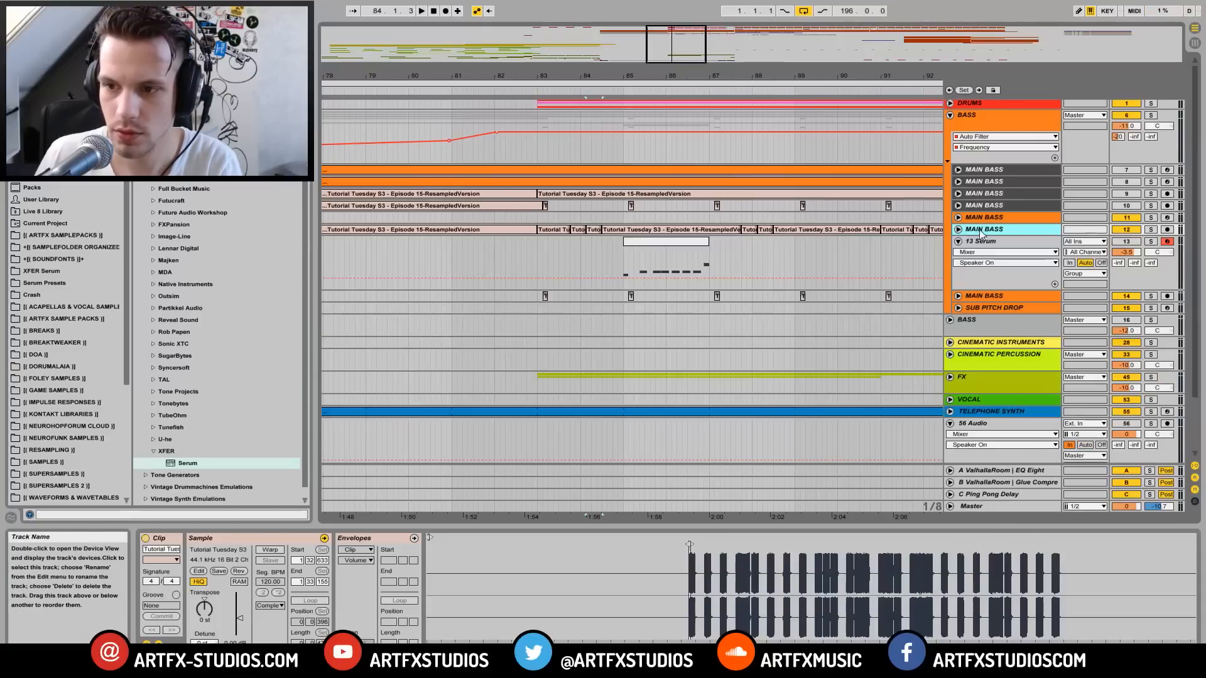
{"action": "left_click", "coordinate": [967, 242]}
{"action": "left_click", "coordinate": [958, 241]}
{"action": "left_click", "coordinate": [958, 242]}
Step: Reactivate the Serum track and audition its clip from just before bar 85
{"action": "left_click", "coordinate": [620, 255]}
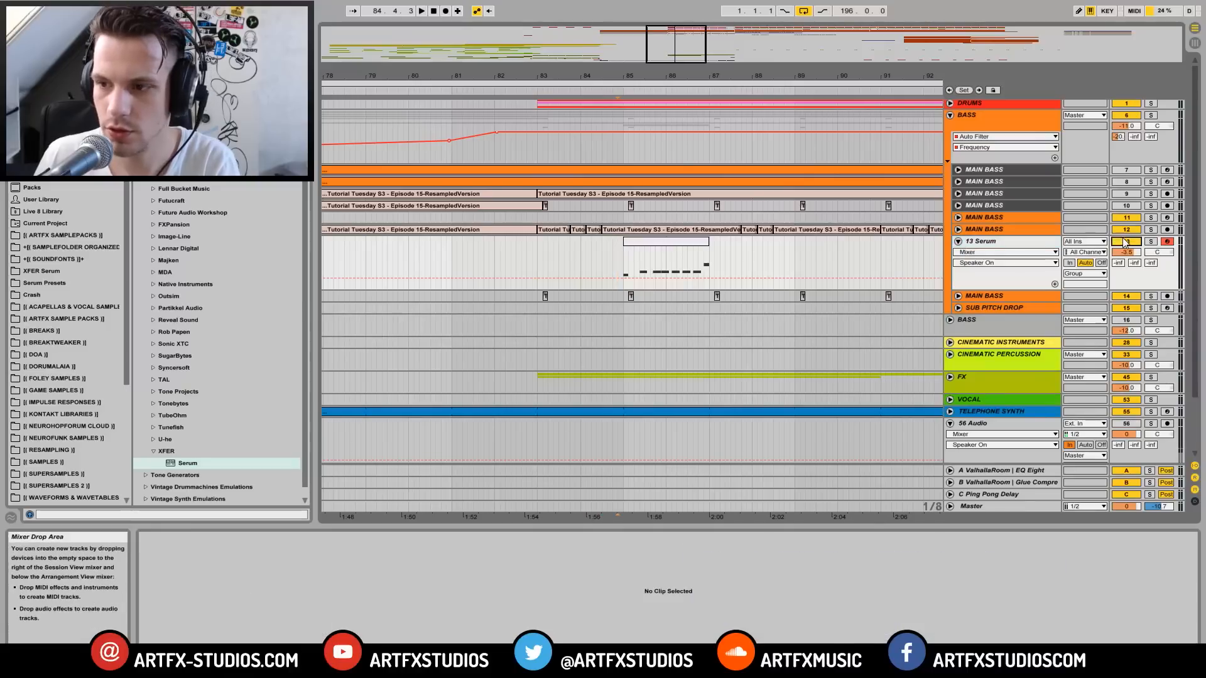
{"action": "key", "text": "space"}
{"action": "key", "text": "space"}
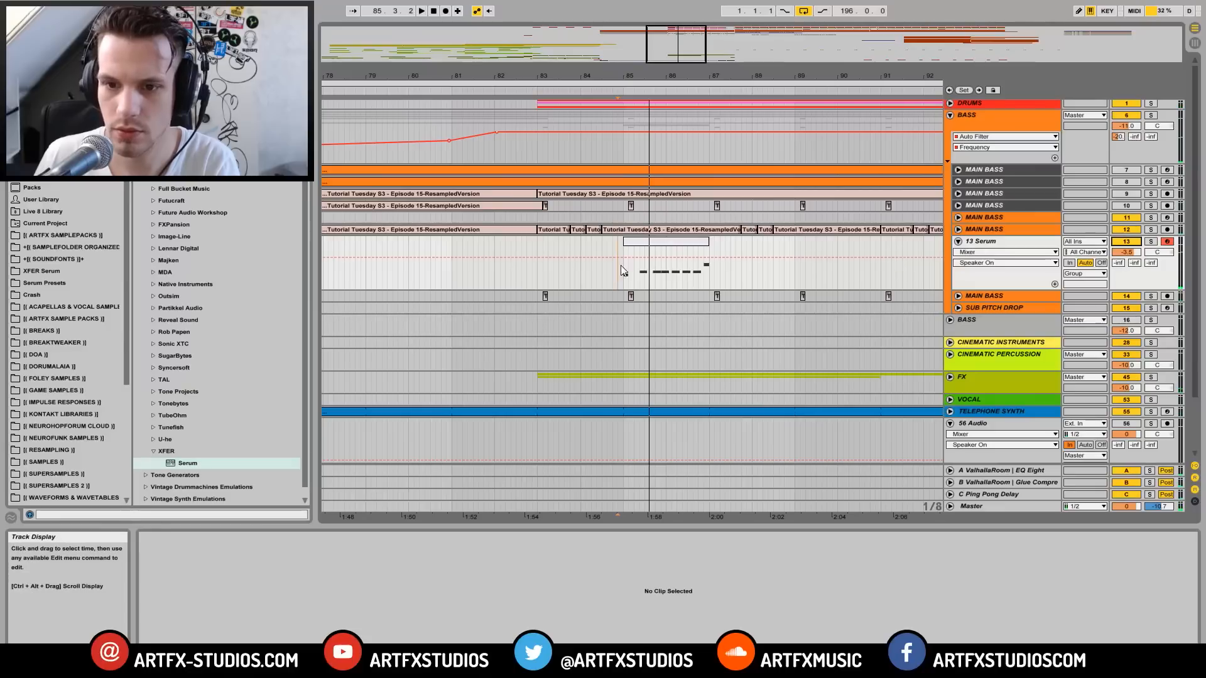
{"action": "left_click", "coordinate": [625, 277]}
{"action": "left_click", "coordinate": [639, 271]}
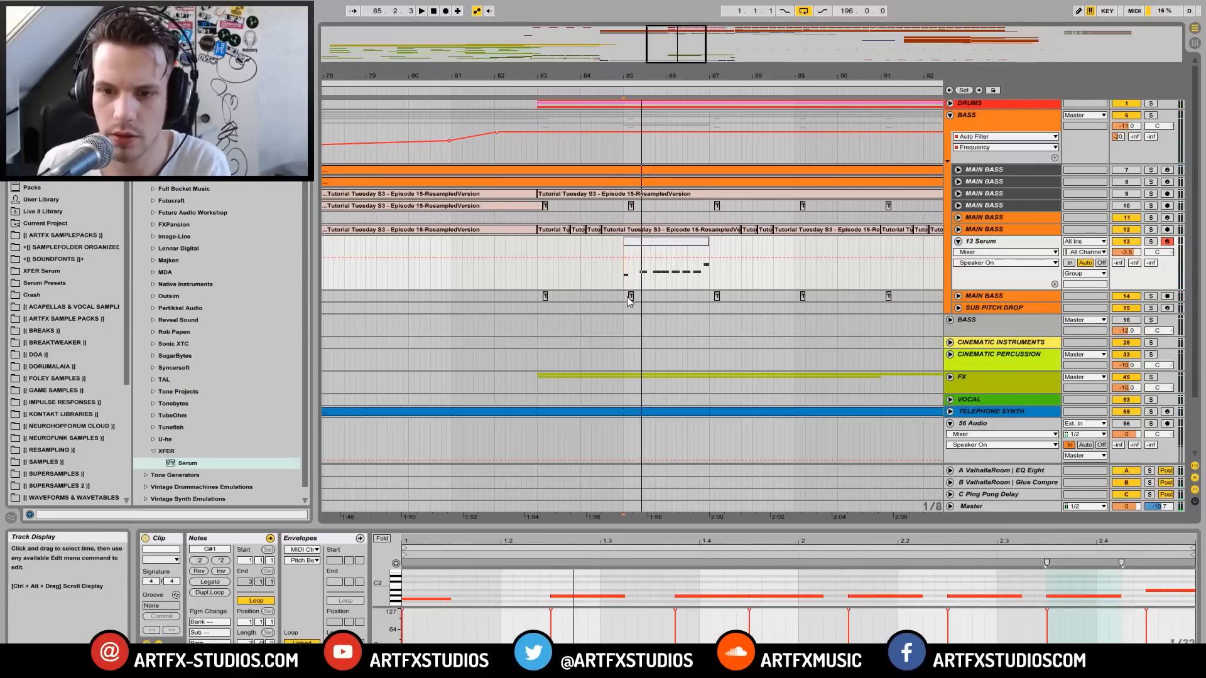
Step: Copy the short clip at 85.1.3 on MAIN BASS track 14 to 85.3.1 and 85.4.2, checking it from bar 85
{"action": "left_click_drag", "start_coordinate": [667, 87], "coordinate": [540, 83]}
{"action": "left_click_drag", "start_coordinate": [536, 295], "coordinate": [593, 296]}
{"action": "left_click", "coordinate": [513, 298]}
{"action": "key", "text": "space"}
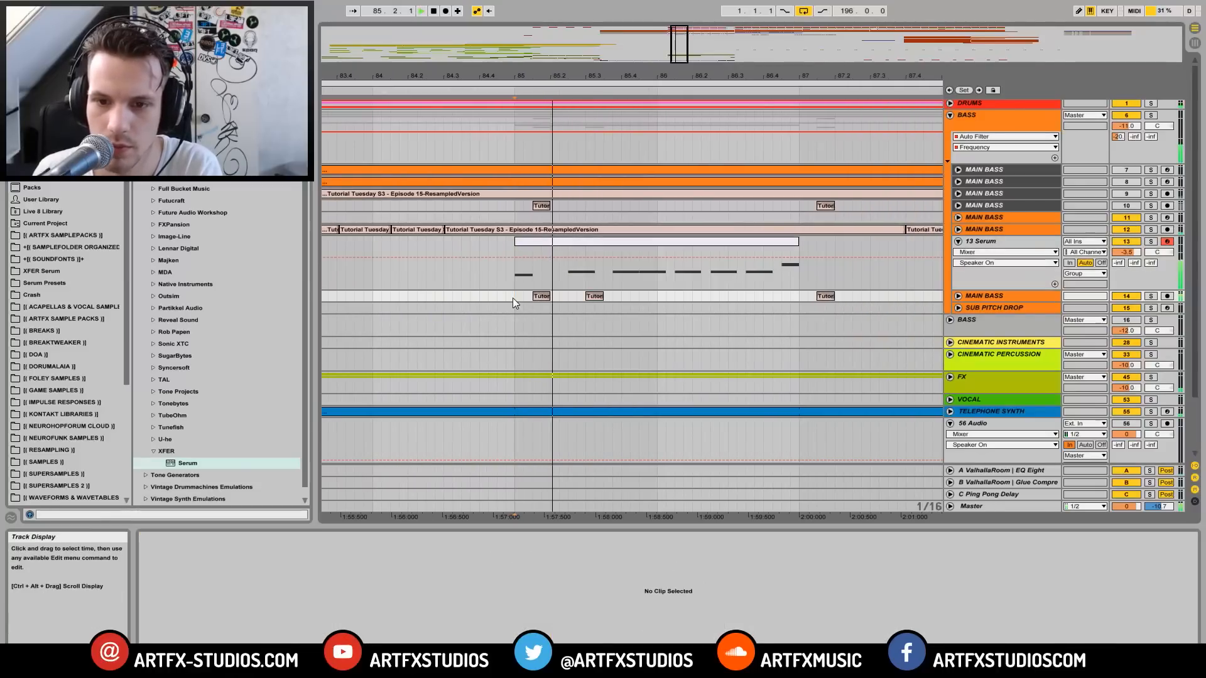
{"action": "key", "text": "space"}
{"action": "left_click", "coordinate": [595, 296]}
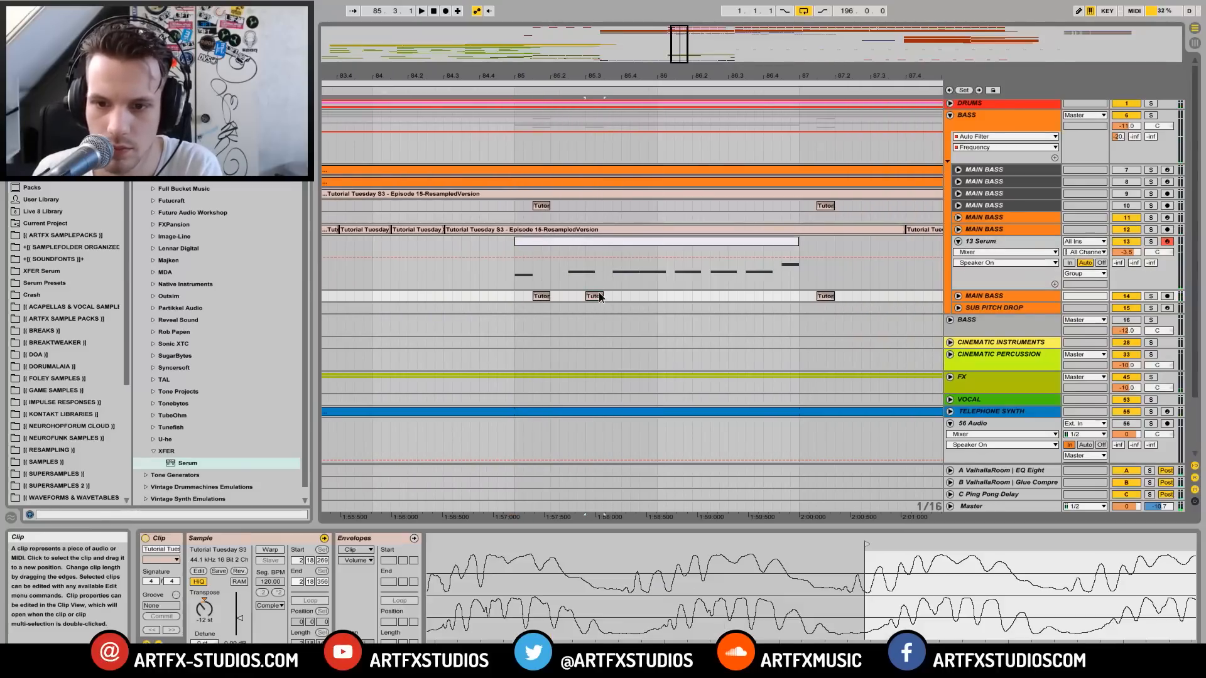
{"action": "left_click_drag", "start_coordinate": [621, 295], "coordinate": [646, 295]}
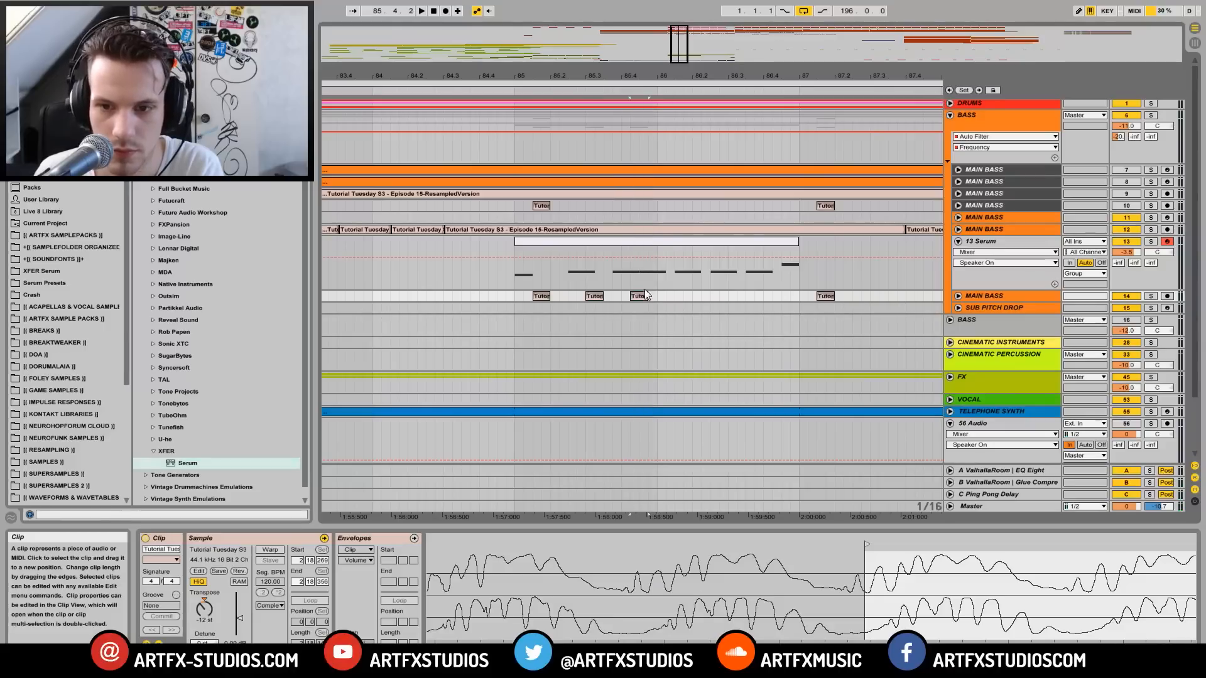
Step: Shorten the Serum clip's G#1 notes at 1.2.3 and 1.3.4 to two sixteenths each and play the clip
{"action": "left_click", "coordinate": [648, 241]}
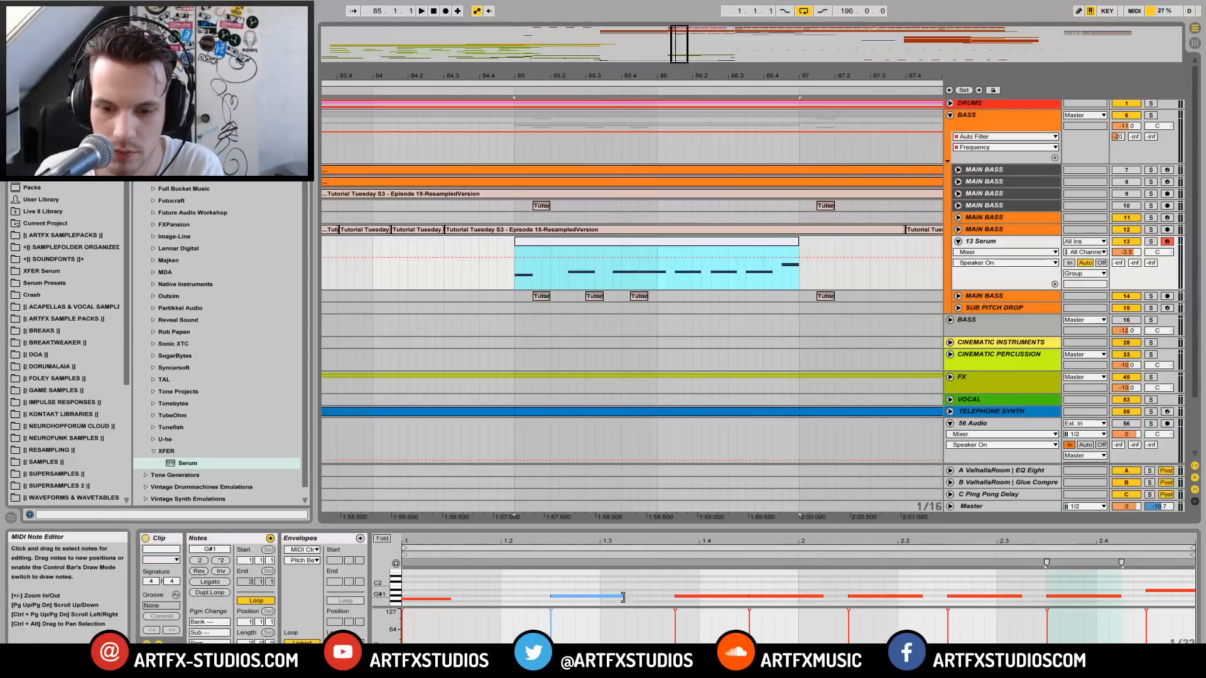
{"action": "left_click_drag", "start_coordinate": [623, 598], "coordinate": [608, 597]}
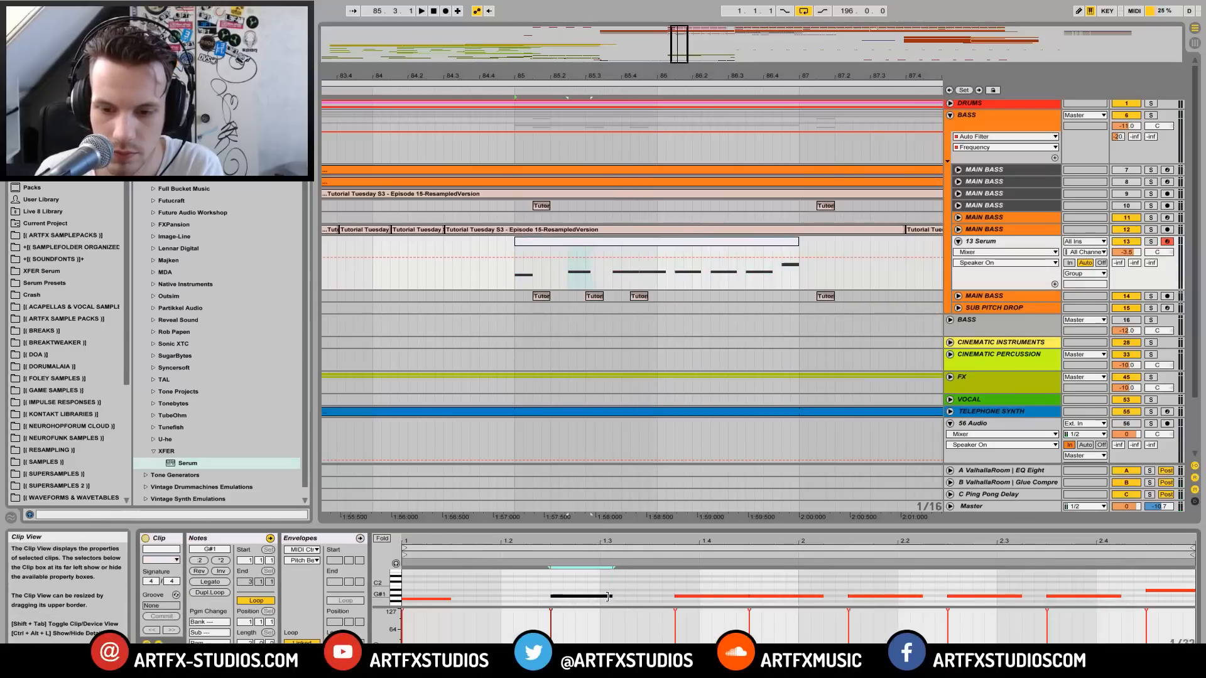
{"action": "left_click", "coordinate": [748, 597]}
{"action": "key", "text": "space"}
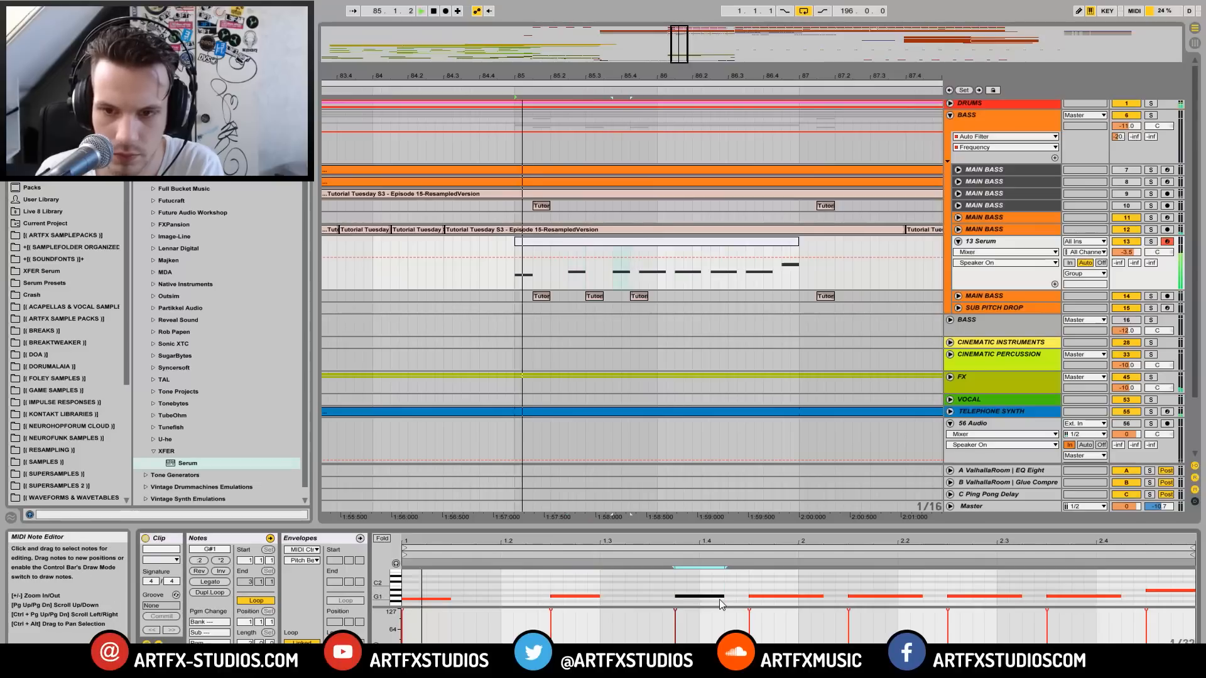
Step: Delete the G#1 note at 1.4.3 from the Serum clip and play the pattern
{"action": "left_click", "coordinate": [775, 579]}
{"action": "key", "text": "space"}
{"action": "key", "text": "space"}
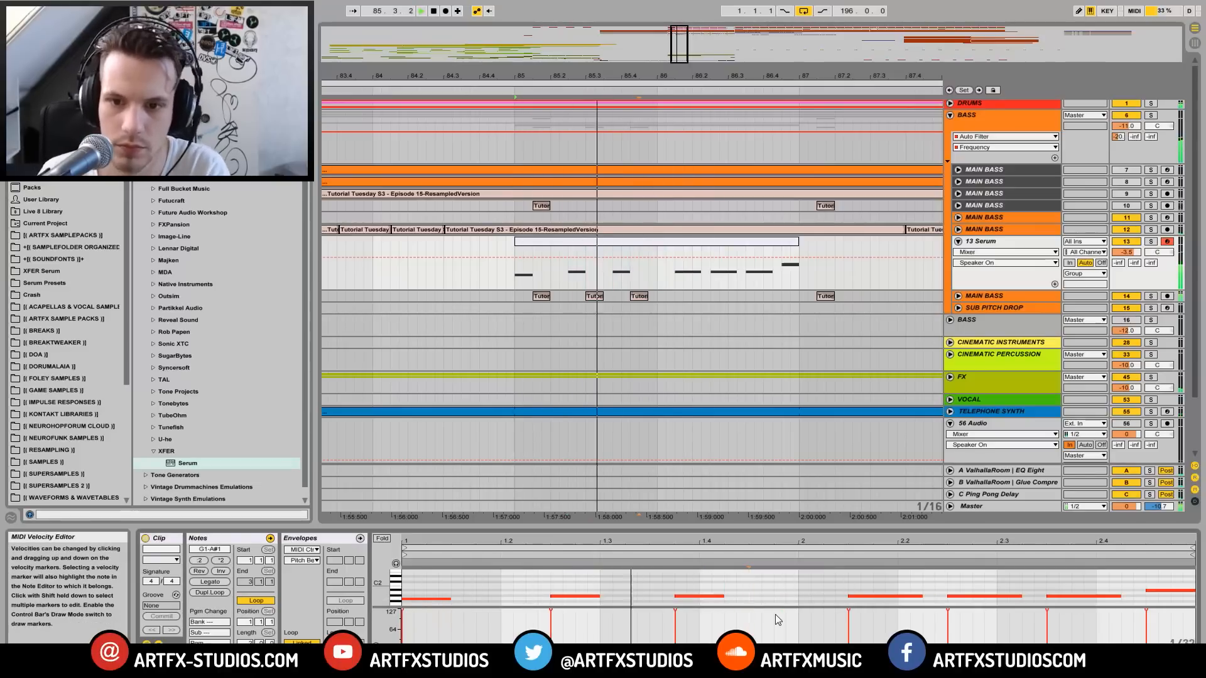
Step: Move the 1.3.4 G#1 note to beat 1.4 and the 85.4.2 clip on track 14 to 85.4.3, and listen
{"action": "left_click", "coordinate": [688, 599]}
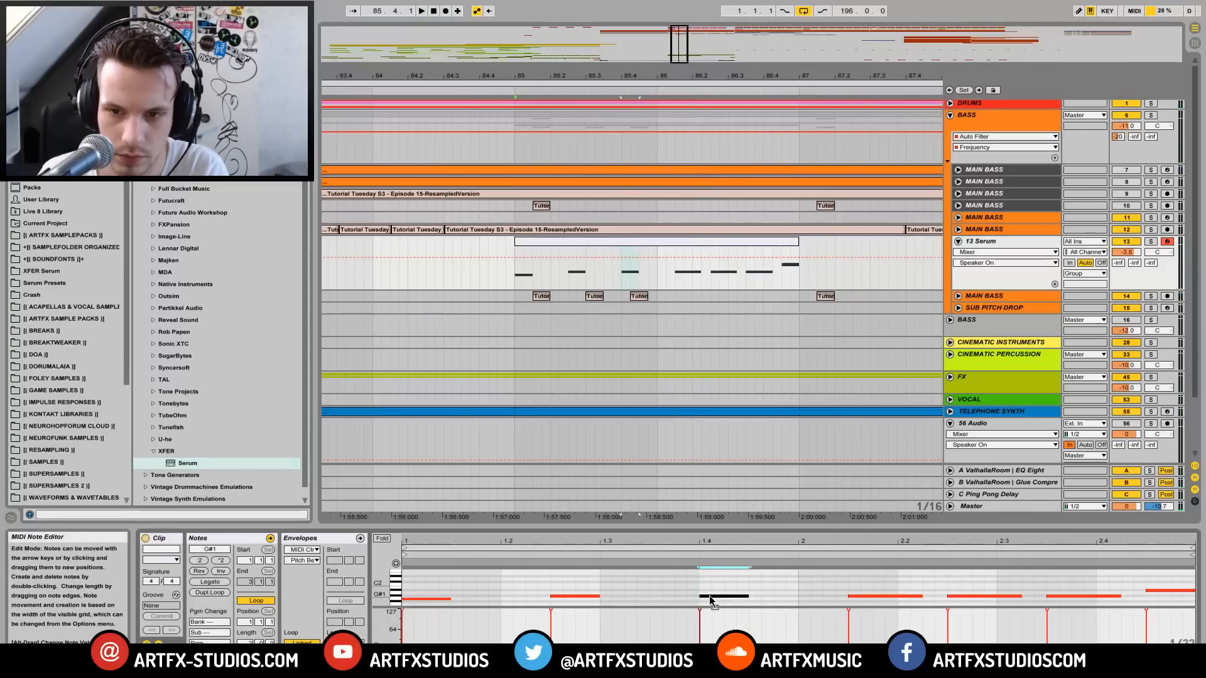
{"action": "left_click", "coordinate": [642, 296]}
{"action": "key", "text": "space"}
{"action": "left_click_drag", "start_coordinate": [642, 295], "coordinate": [651, 296]}
{"action": "left_click", "coordinate": [515, 272]}
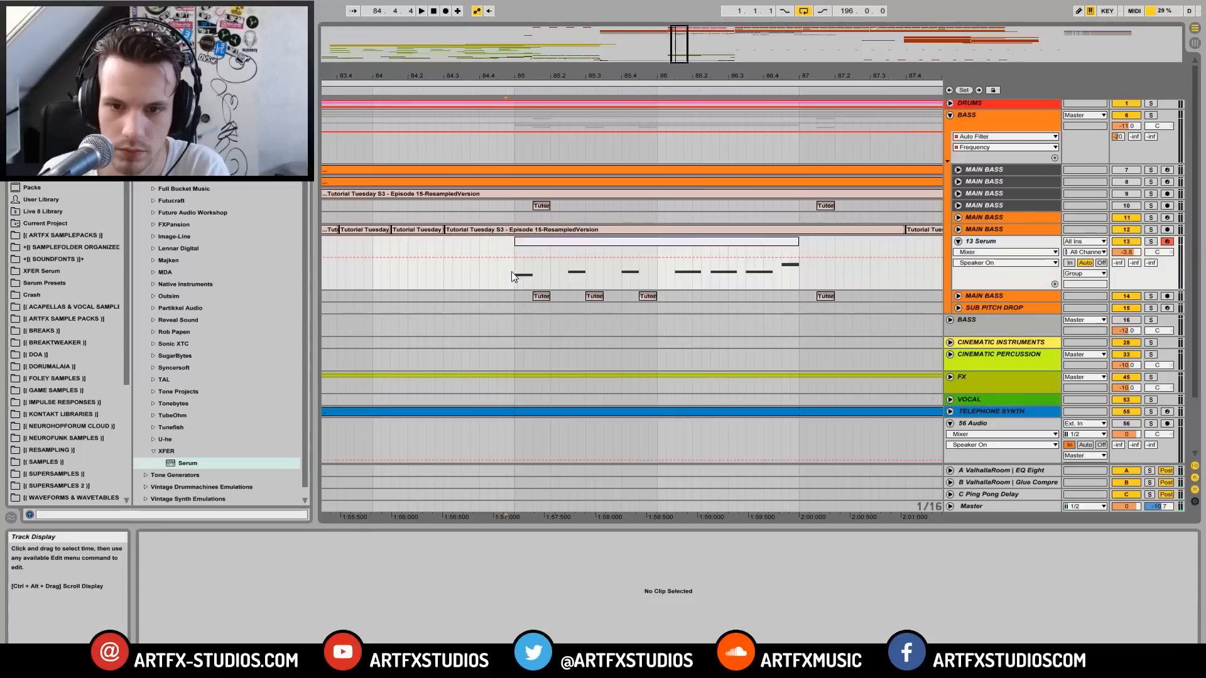
{"action": "key", "text": "space"}
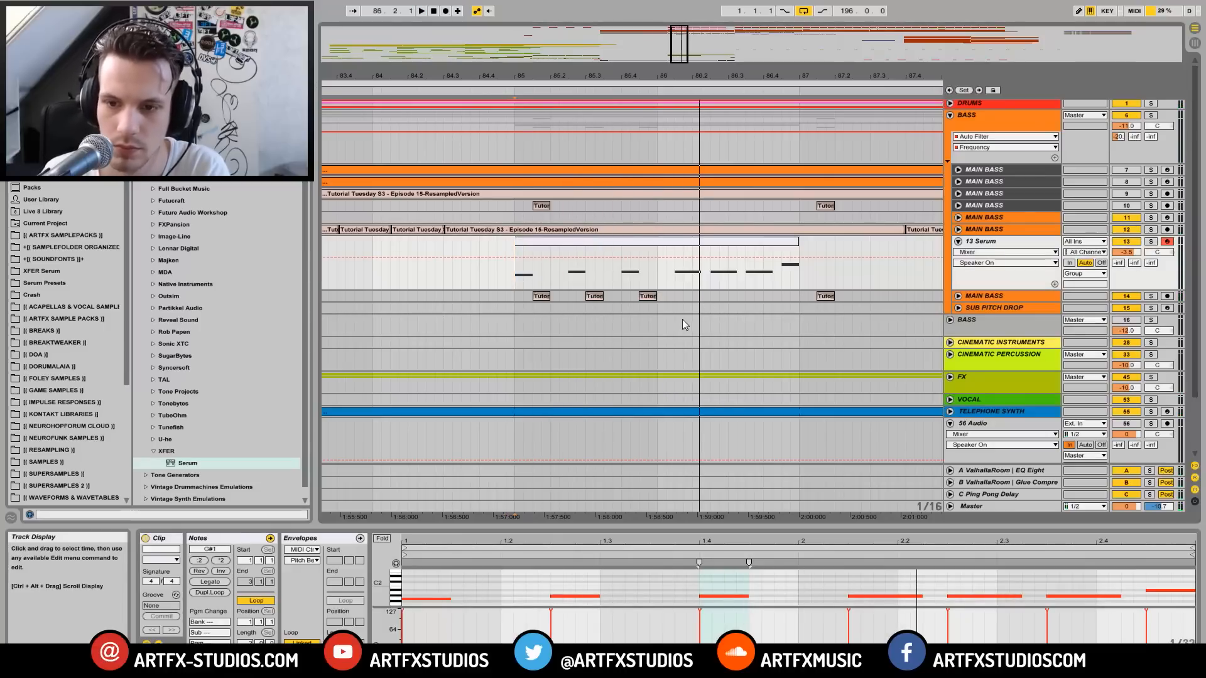
Step: Shorten the G#1 notes at 2.1.3 and 2.2.3 to two sixteenths and copy the 85.4.3 clip on track 14 to 86.2.1
{"action": "left_click", "coordinate": [921, 597]}
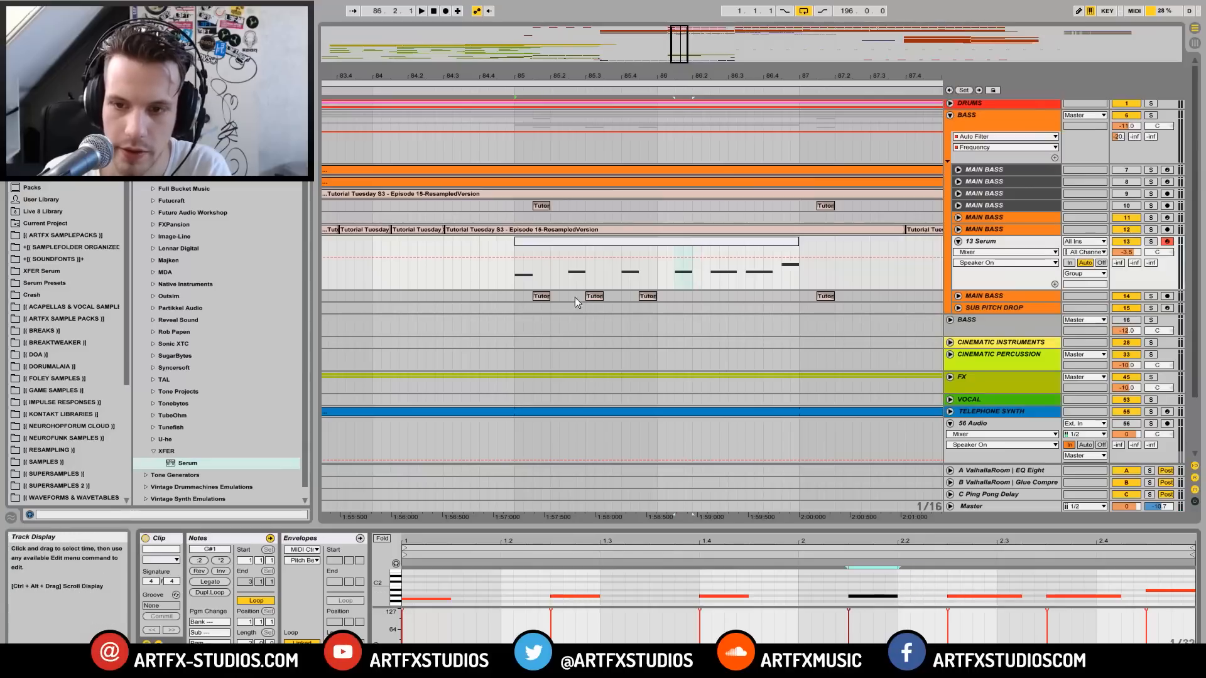
{"action": "left_click", "coordinate": [507, 280]}
{"action": "key", "text": "space"}
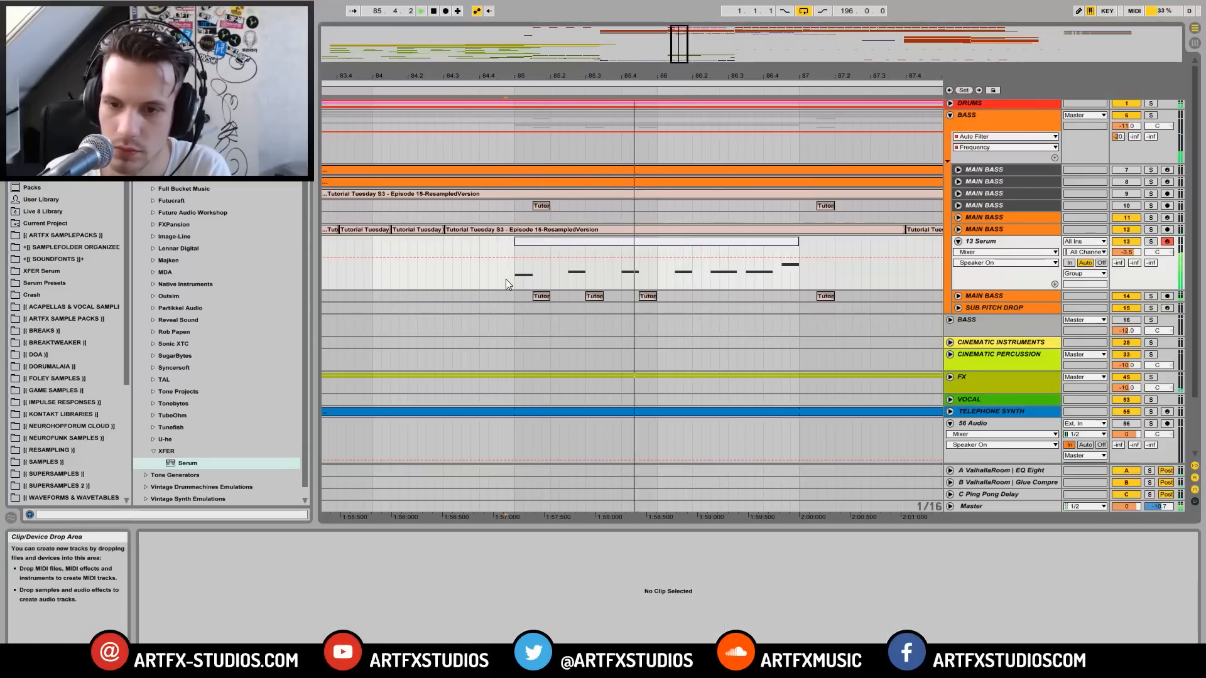
{"action": "left_click_drag", "start_coordinate": [647, 296], "coordinate": [700, 296]}
{"action": "key", "text": "space"}
{"action": "left_click", "coordinate": [751, 271]}
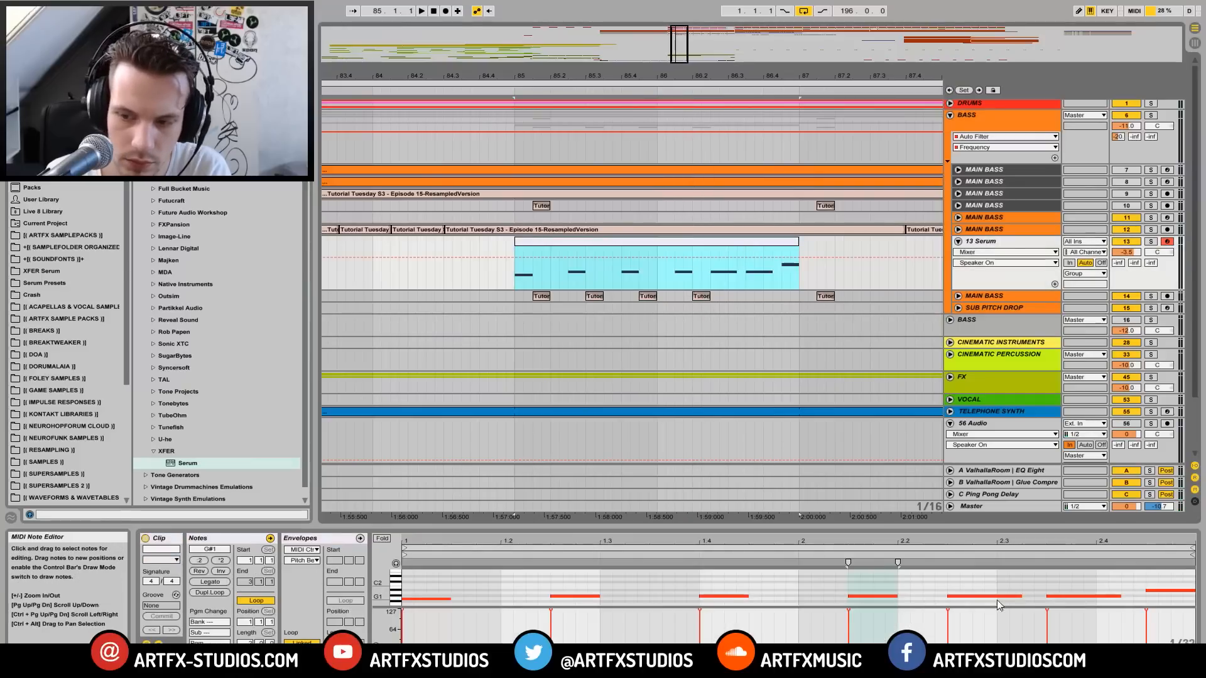
{"action": "left_click_drag", "start_coordinate": [1021, 596], "coordinate": [1002, 597]}
Step: Copy the 86.2.1 clip on track 14 to 86.3.1, set the copy's transpose to -11 st, and play
{"action": "left_click_drag", "start_coordinate": [700, 295], "coordinate": [730, 296]}
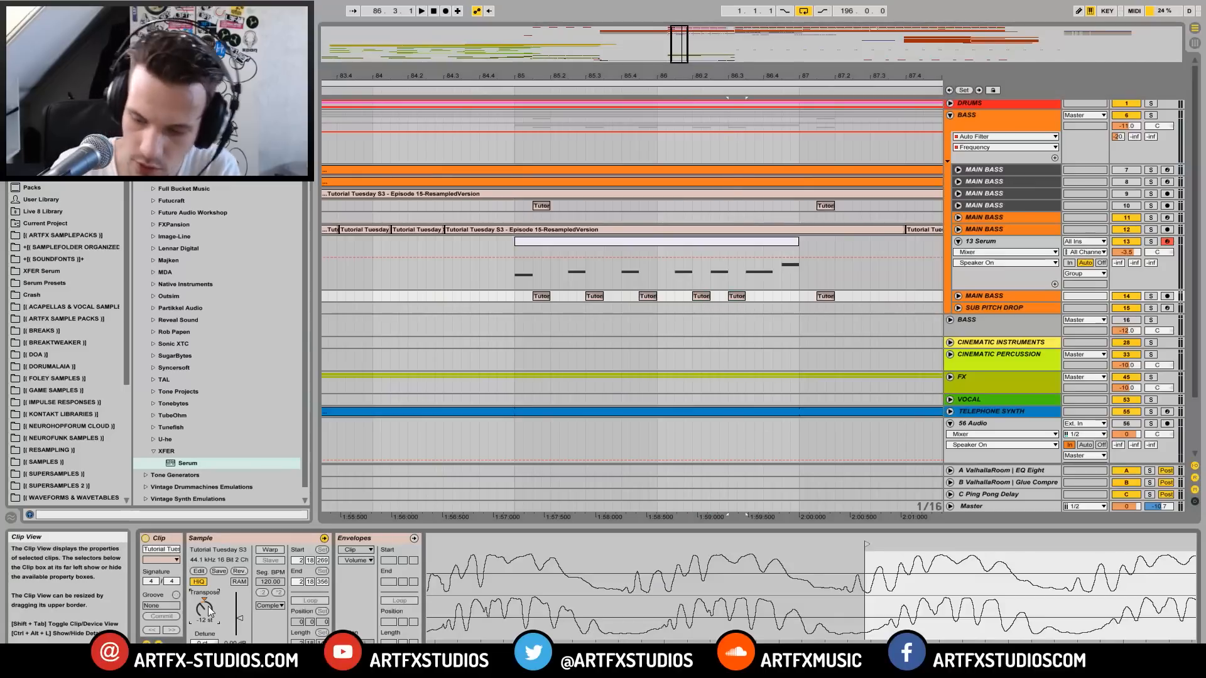
{"action": "type", "text": "-"}
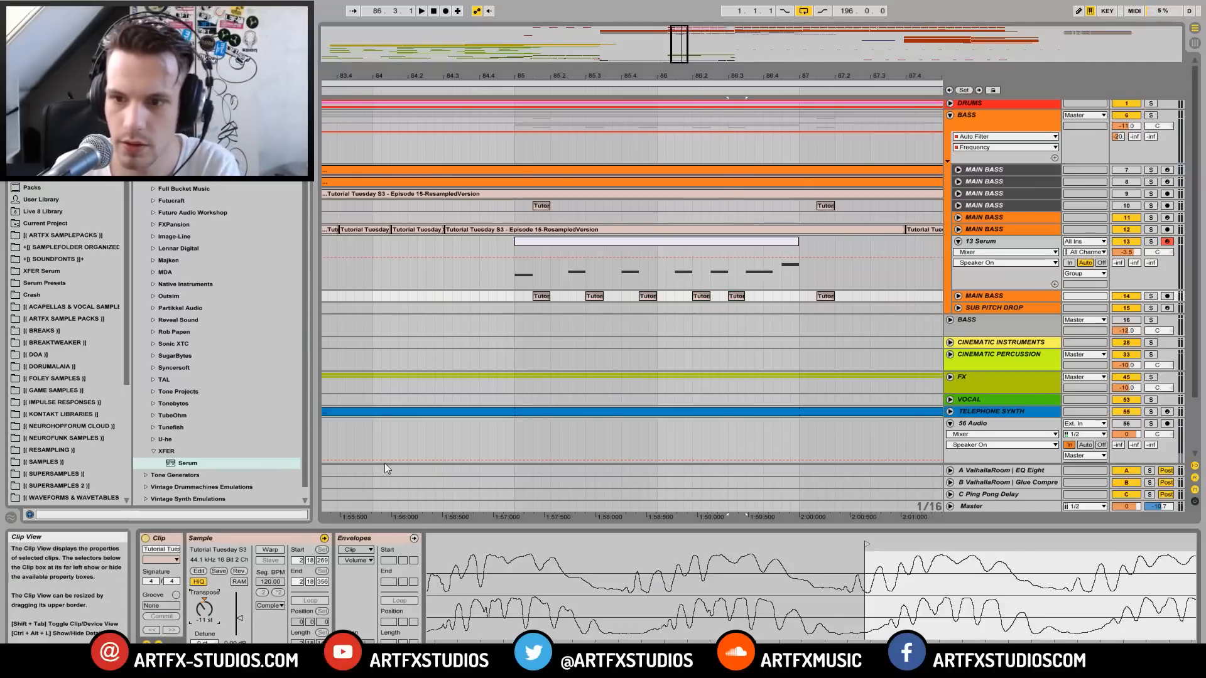
{"action": "key", "text": "space"}
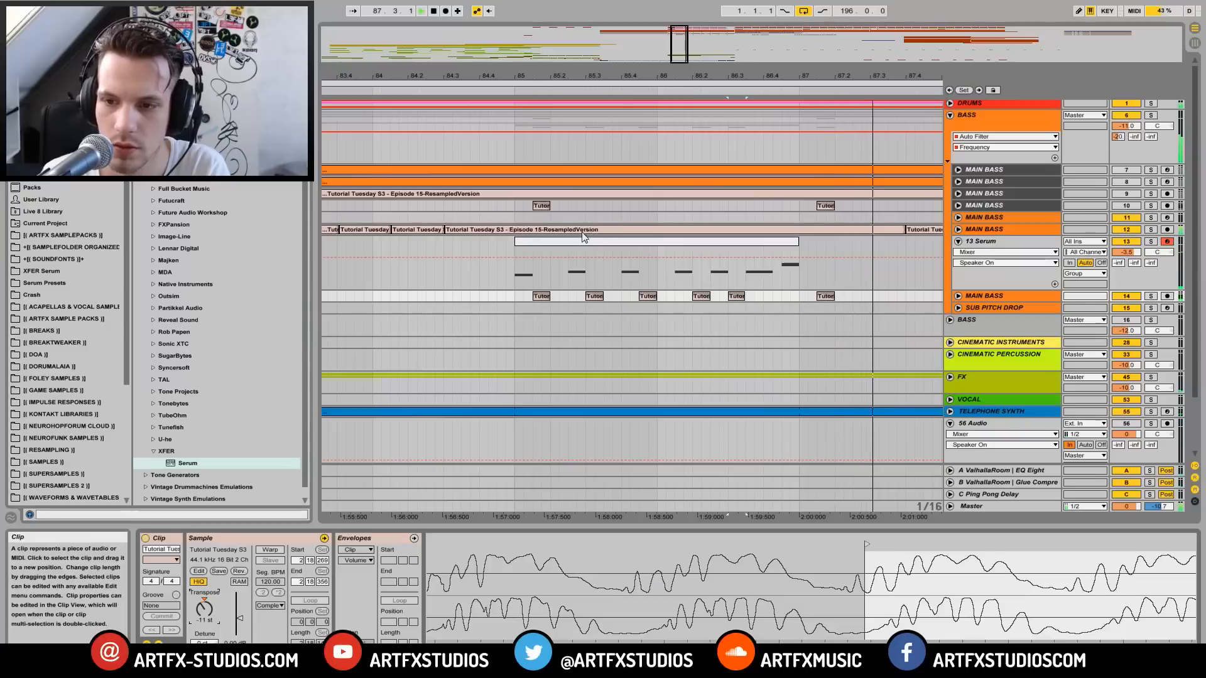
Step: Shorten the Serum clip on track 13 so it ends at 86.4, dropping the last high note, and play the pattern
{"action": "left_click", "coordinate": [427, 280]}
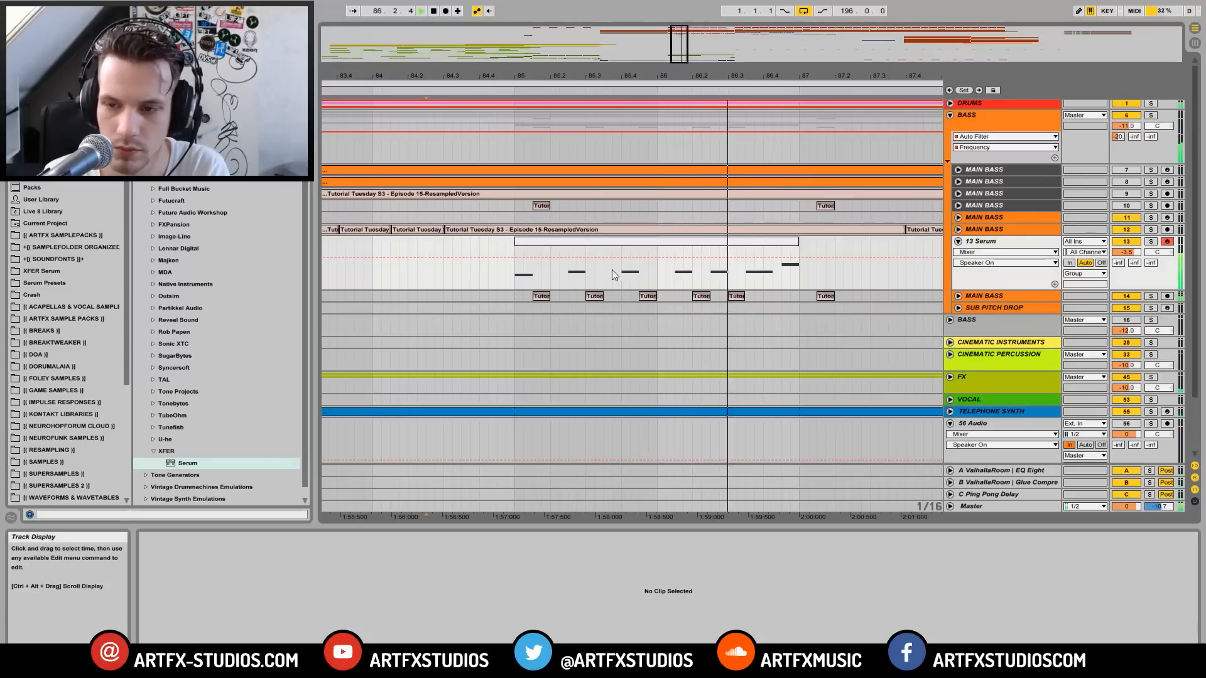
{"action": "key", "text": "space"}
{"action": "left_click_drag", "start_coordinate": [799, 247], "coordinate": [763, 247]}
{"action": "left_click", "coordinate": [511, 272]}
{"action": "key", "text": "space"}
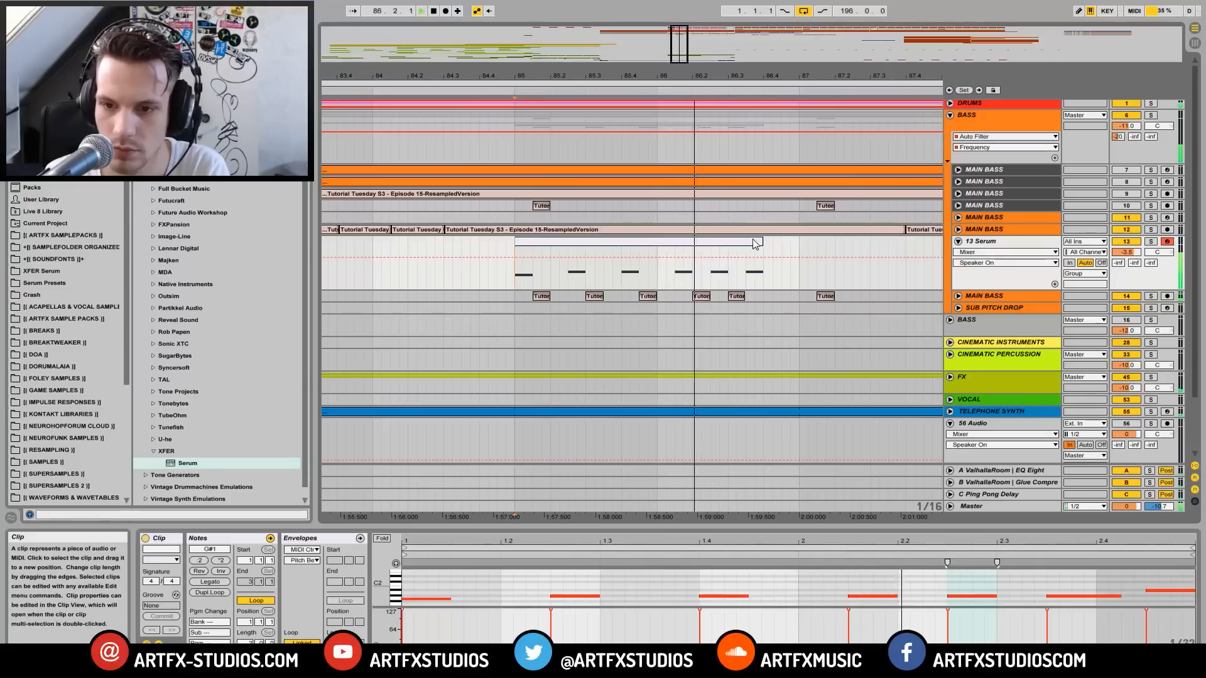
{"action": "key", "text": "space"}
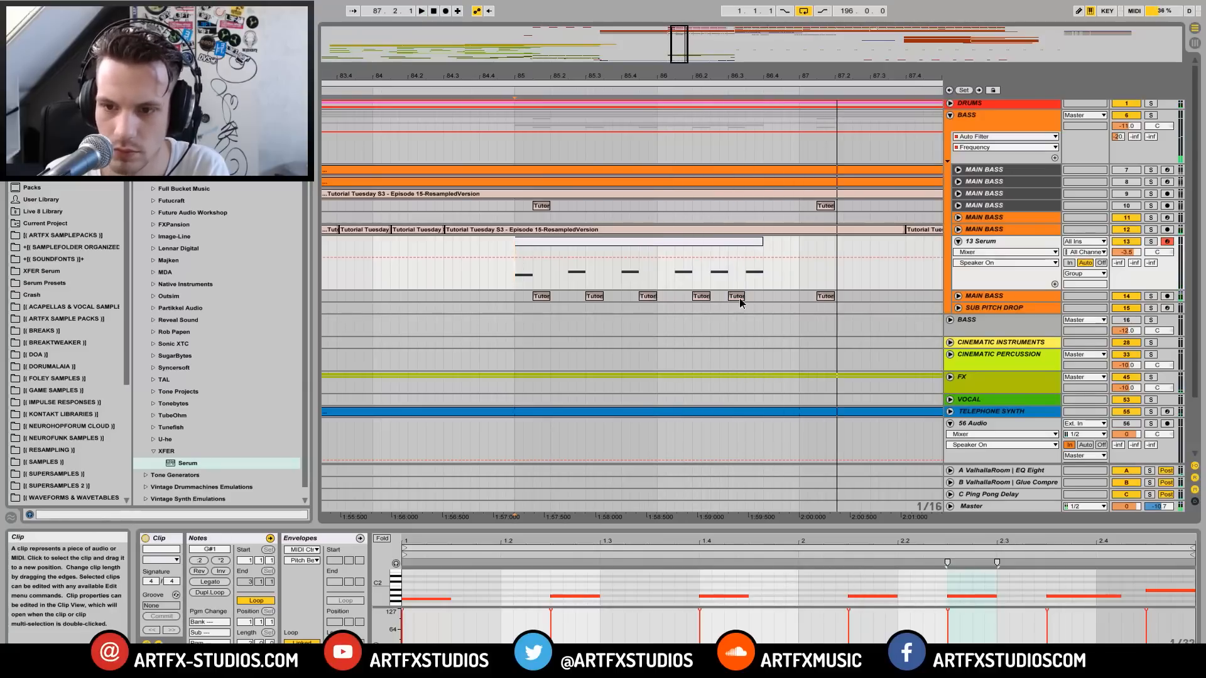
Step: Delete the resampled clip at 86.3.1 on MAIN BASS track 14 and listen from bar 85
{"action": "left_click", "coordinate": [740, 297]}
{"action": "key", "text": "Delete"}
{"action": "left_click", "coordinate": [511, 295]}
{"action": "key", "text": "space"}
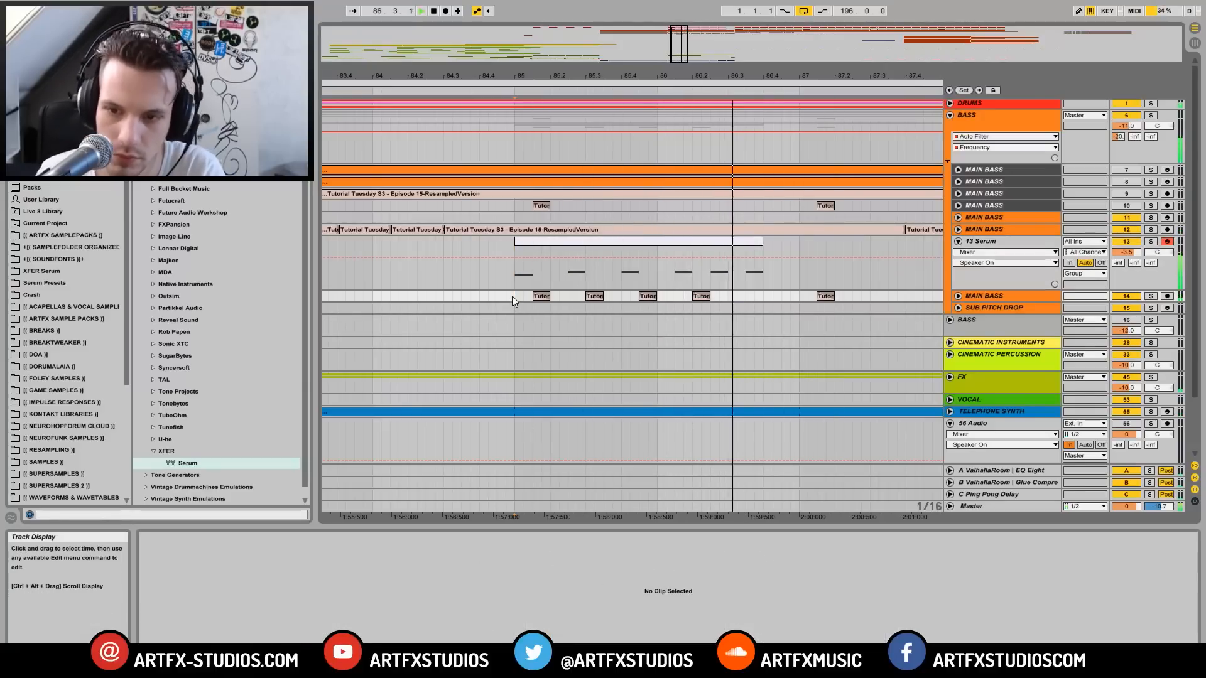
{"action": "key", "text": "space"}
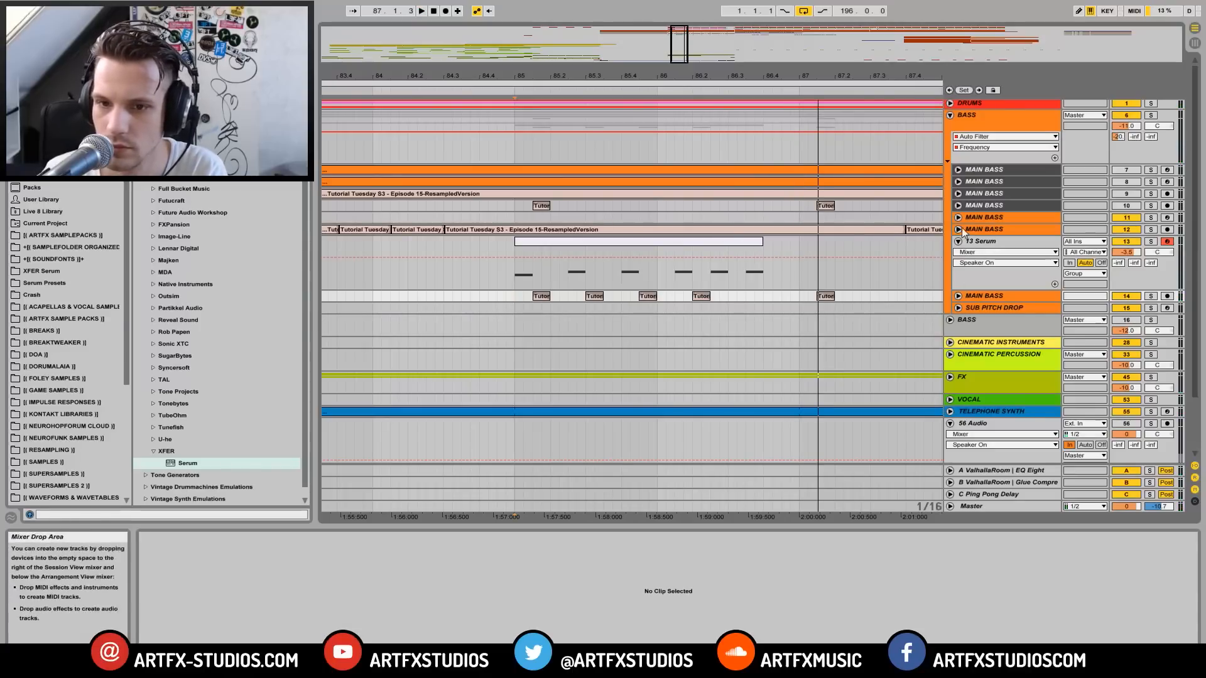
Step: Unfold MAIN BASS track 14, copy its 86.2.1 clip to 86.4.1, and set the copy's transpose to 0 st
{"action": "left_click", "coordinate": [958, 296]}
{"action": "left_click_drag", "start_coordinate": [703, 296], "coordinate": [775, 297]}
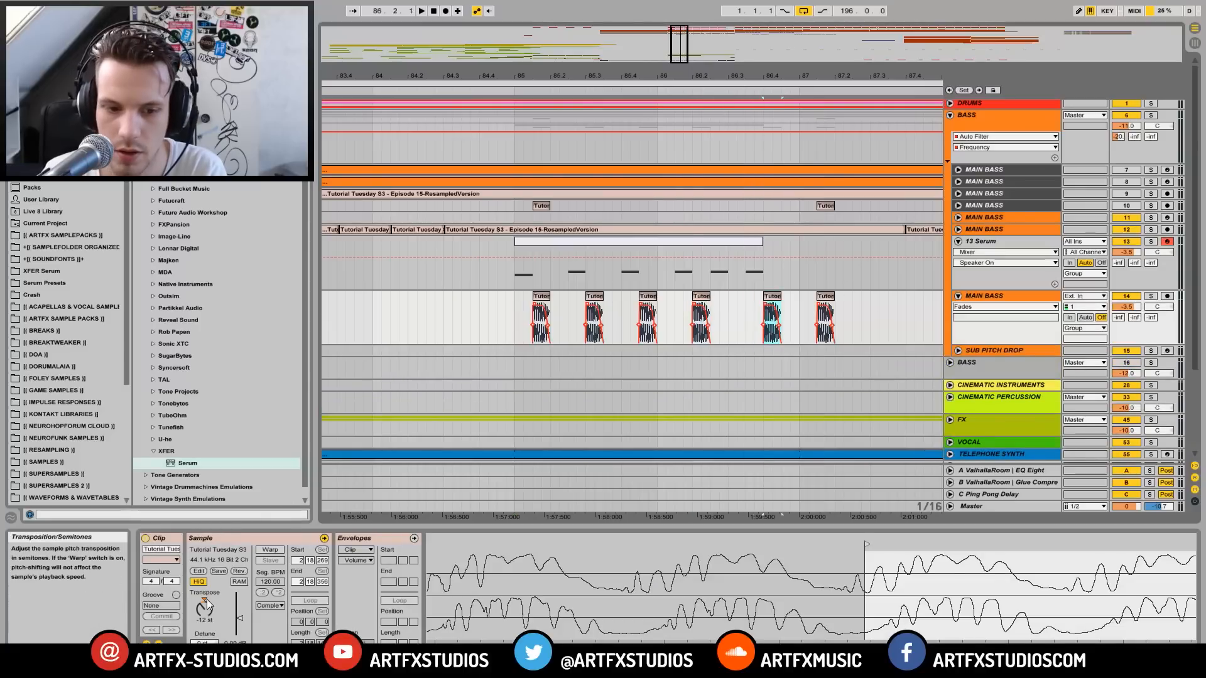
{"action": "left_click", "coordinate": [205, 600]}
{"action": "left_click", "coordinate": [782, 321]}
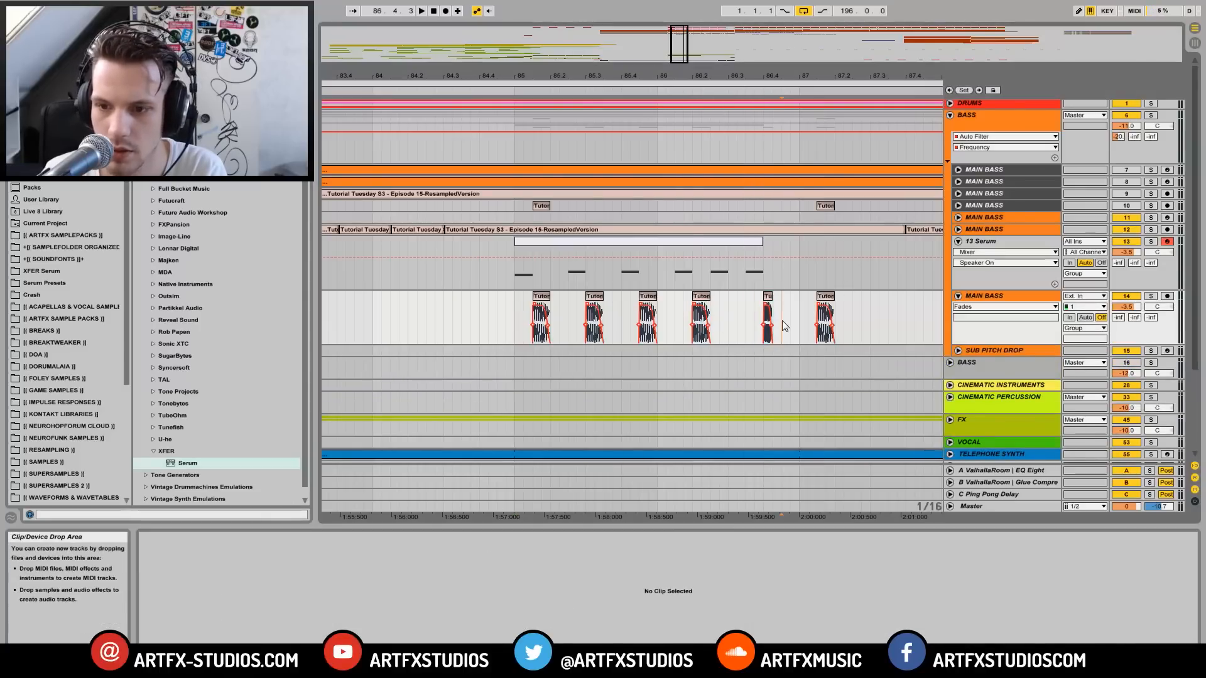
Step: Lengthen the 86.4.1 clip on track 14 to one beat, ending at bar 87, and play the phrase
{"action": "left_click", "coordinate": [771, 301]}
{"action": "left_click_drag", "start_coordinate": [769, 297], "coordinate": [790, 300]}
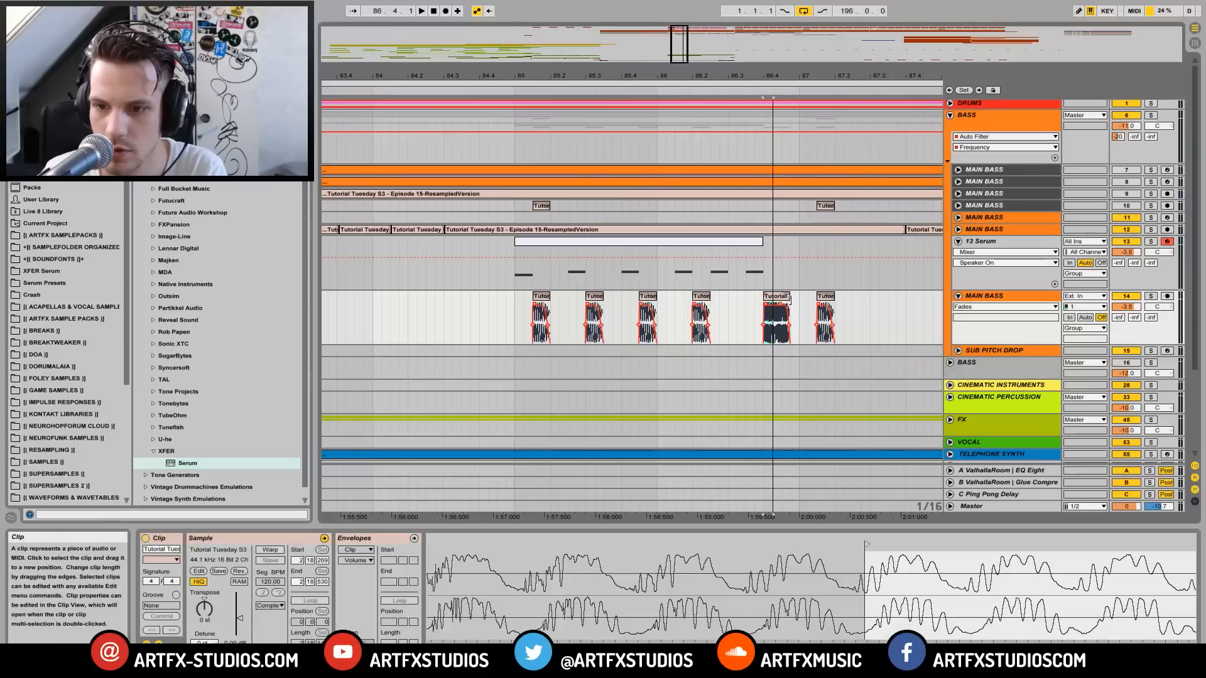
{"action": "key", "text": "space"}
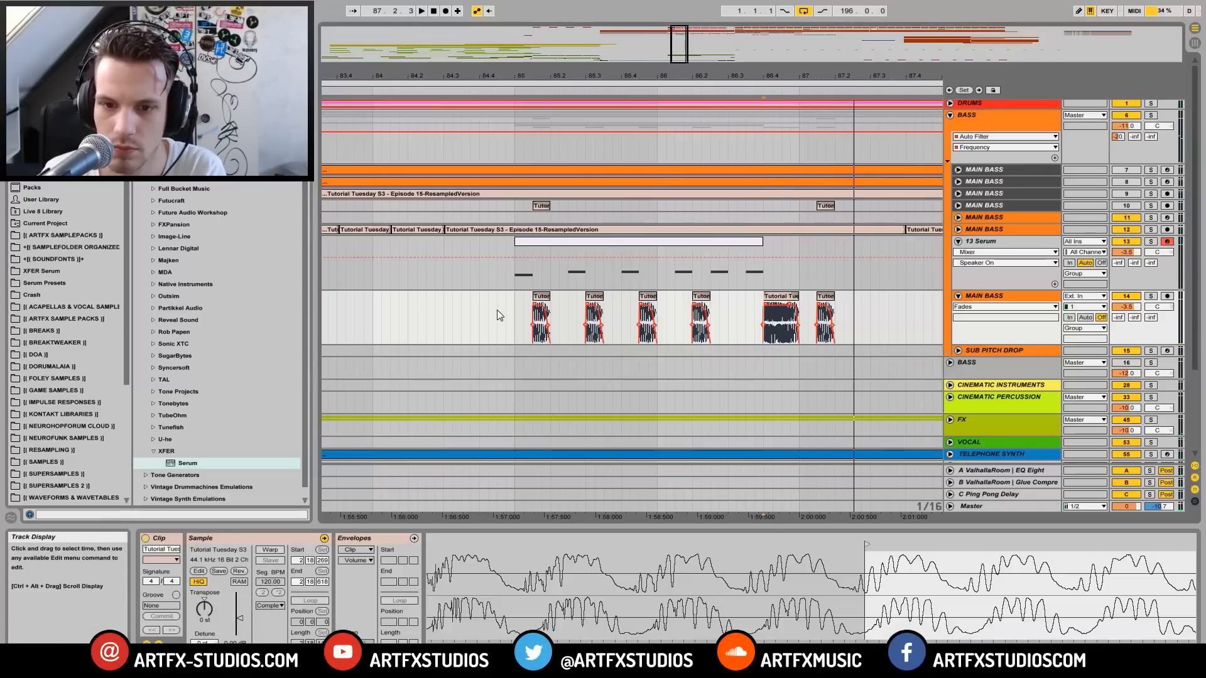
{"action": "left_click", "coordinate": [498, 311]}
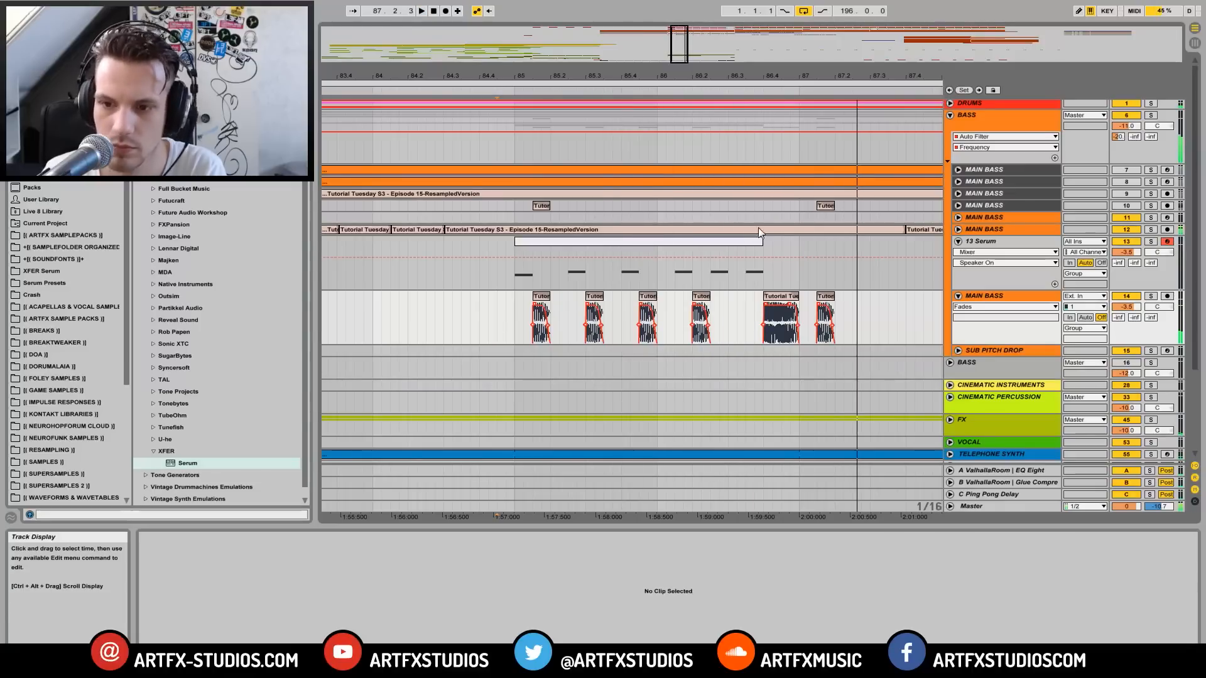
Step: Move the one-beat clip on track 14 to 86.3.3 and the last Serum note to 86.4.3, raised to A#1, and listen
{"action": "left_click_drag", "start_coordinate": [769, 77], "coordinate": [769, 85]}
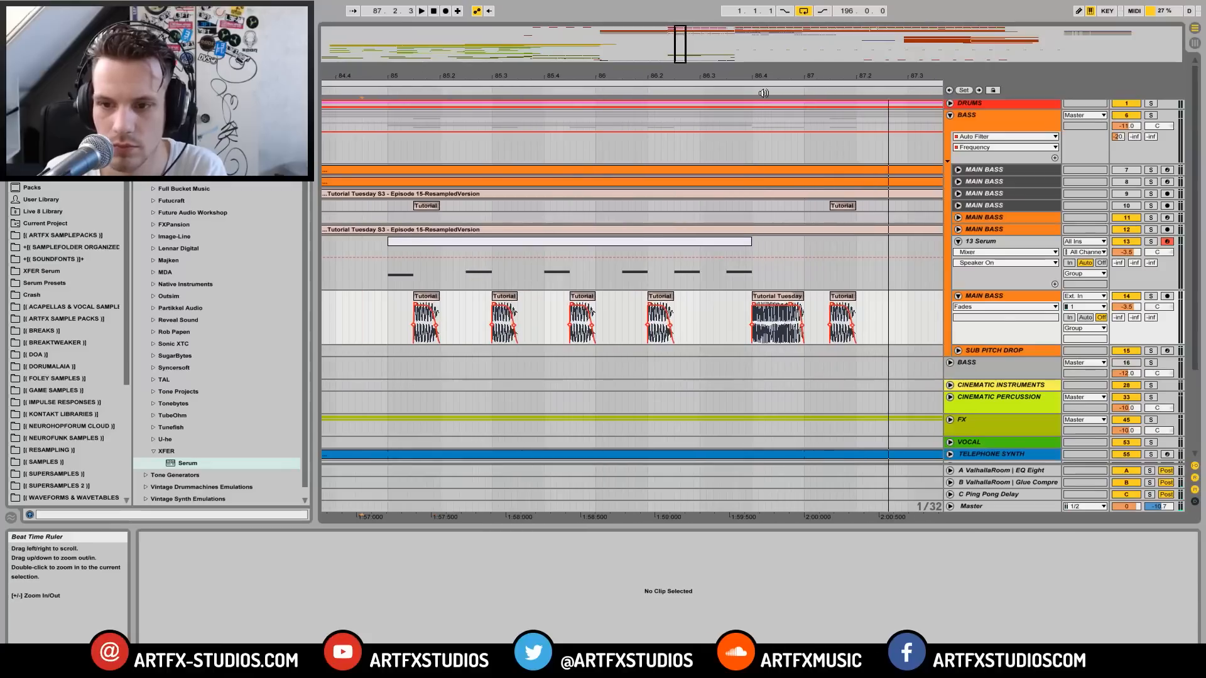
{"action": "left_click_drag", "start_coordinate": [778, 301], "coordinate": [790, 250]}
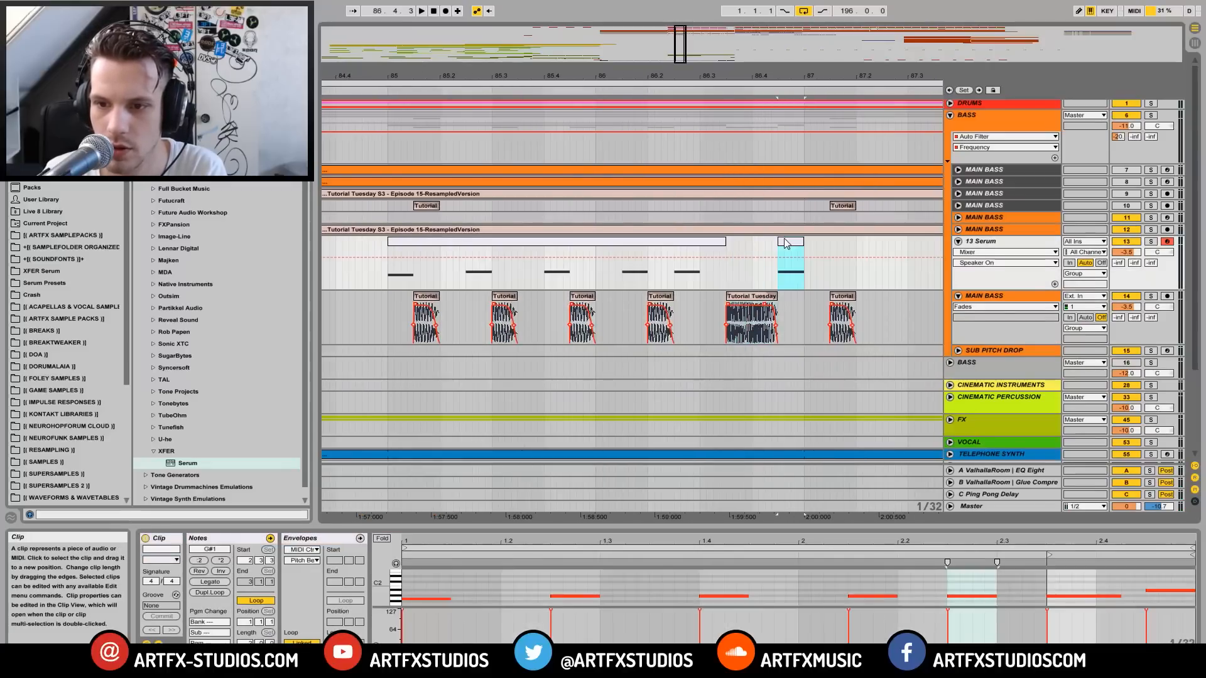
{"action": "left_click", "coordinate": [1069, 597]}
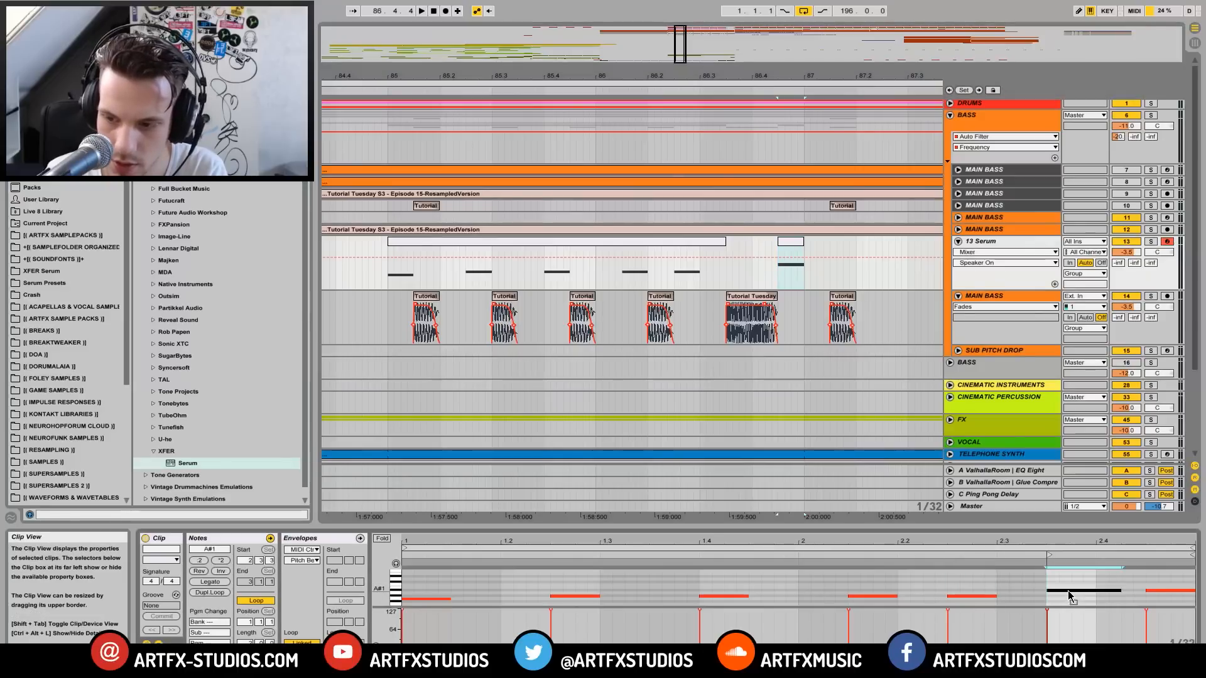
{"action": "key", "text": "space"}
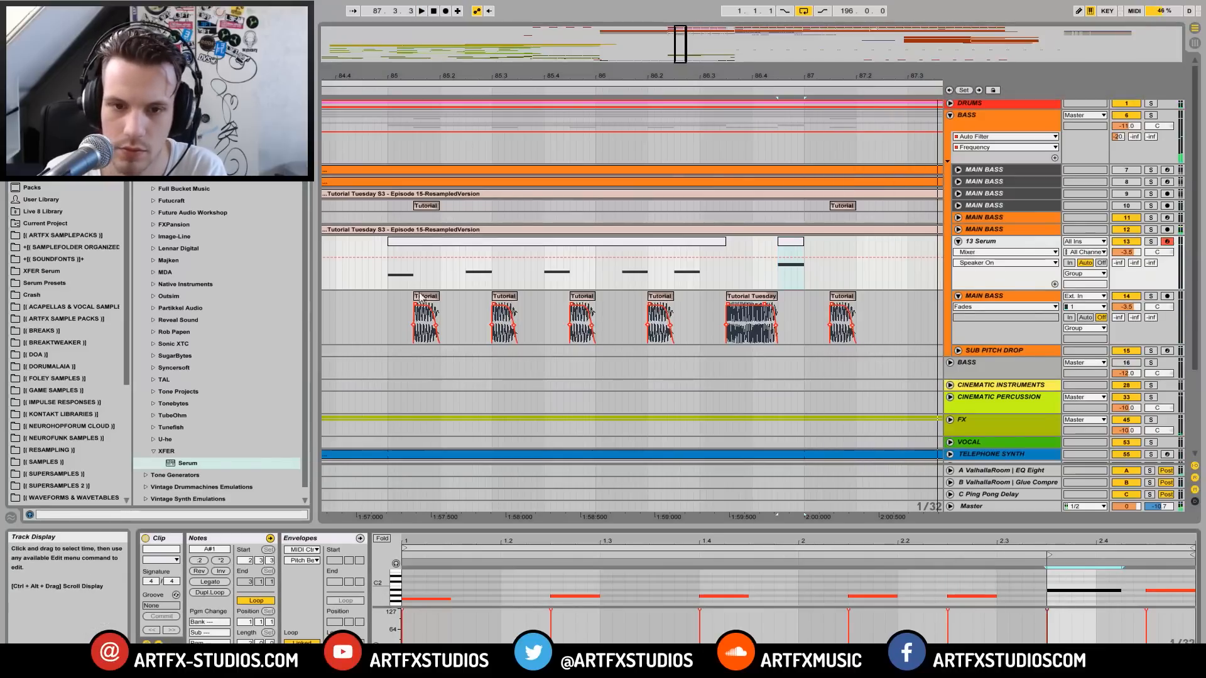
{"action": "left_click", "coordinate": [334, 273]}
{"action": "key", "text": "space"}
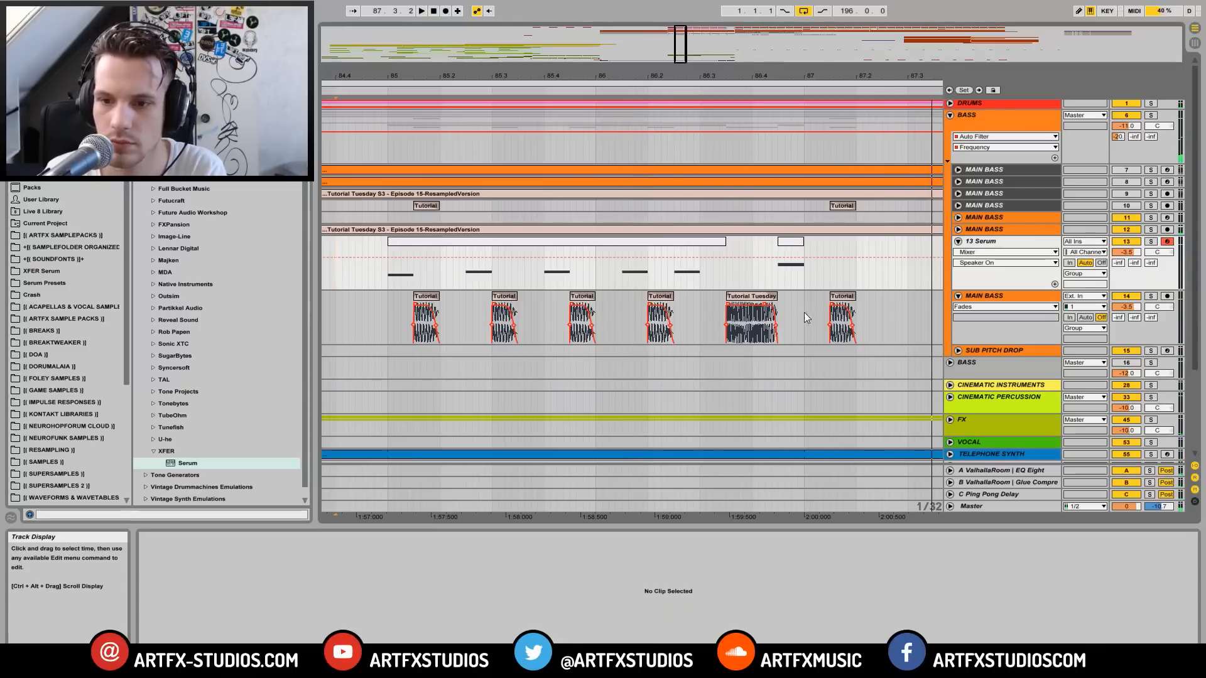
Step: Copy the 86.2.1 clip on track 14 to 86.3.1 and play the arrangement from bar 83
{"action": "left_click_drag", "start_coordinate": [656, 299], "coordinate": [705, 299]}
{"action": "left_click", "coordinate": [385, 312]}
{"action": "key", "text": "space"}
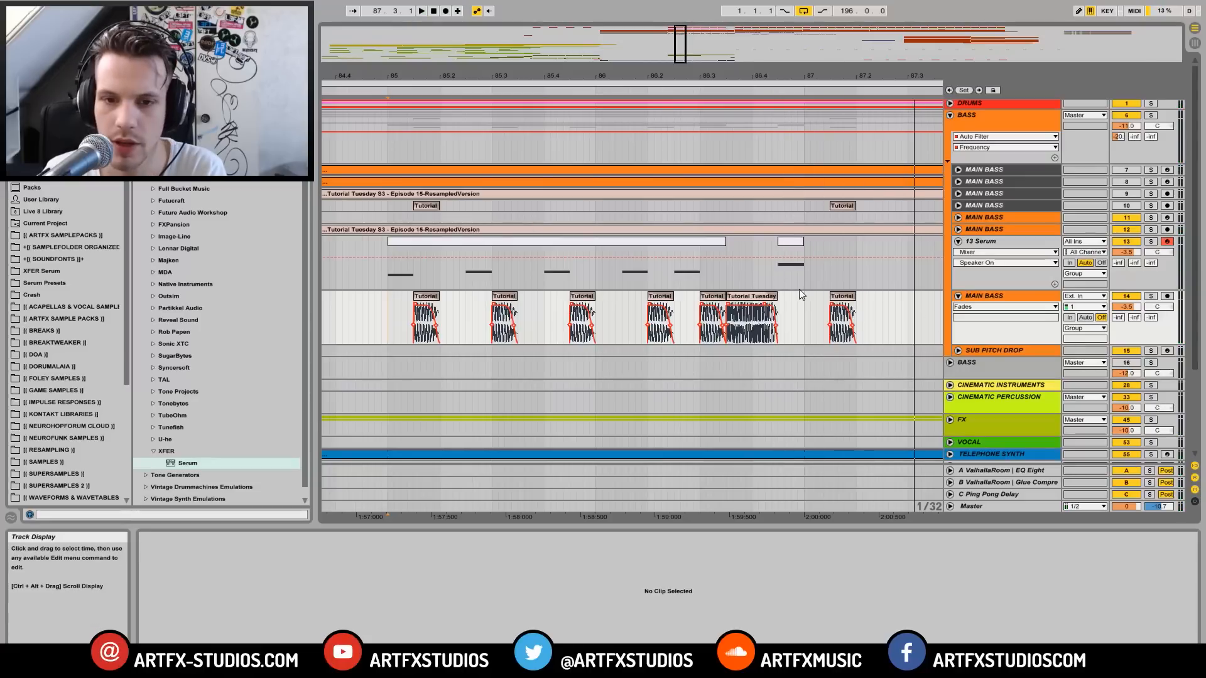
{"action": "left_click_drag", "start_coordinate": [481, 76], "coordinate": [490, 266]}
{"action": "left_click", "coordinate": [464, 280]}
{"action": "key", "text": "space"}
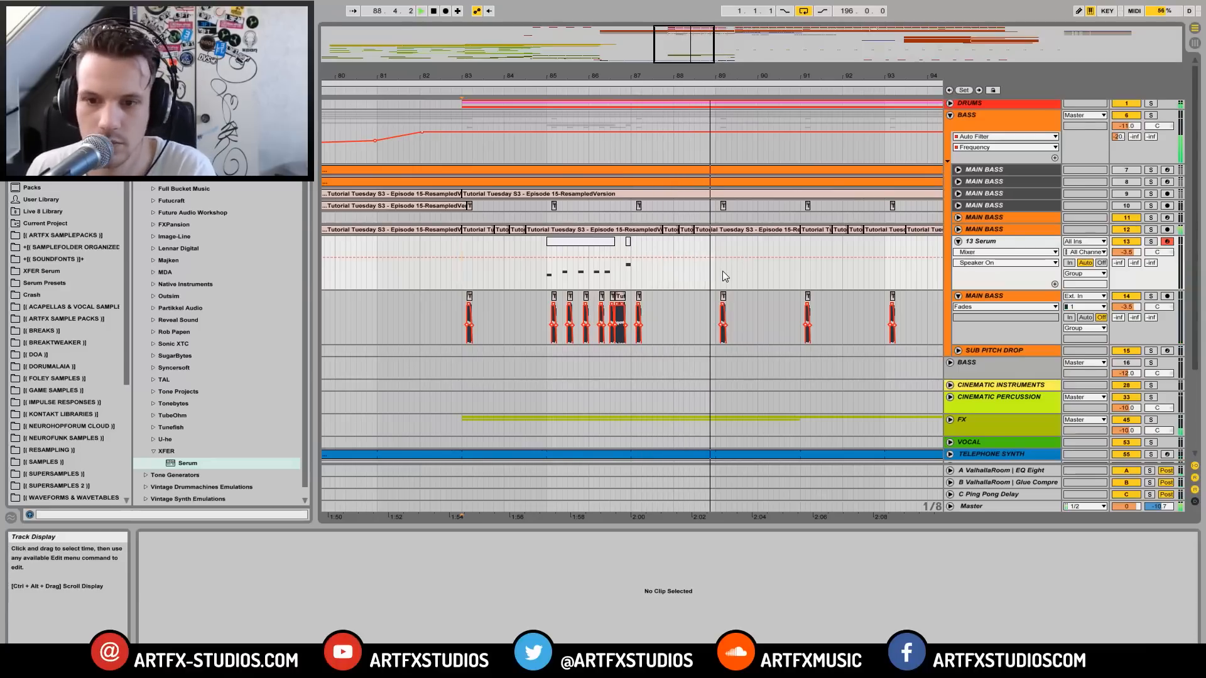
{"action": "key", "text": "space"}
Step: Copy the bars 85–86 material on the Serum track and MAIN BASS track 14 to bar 89, and listen from bar 83
{"action": "left_click_drag", "start_coordinate": [546, 276], "coordinate": [632, 315]}
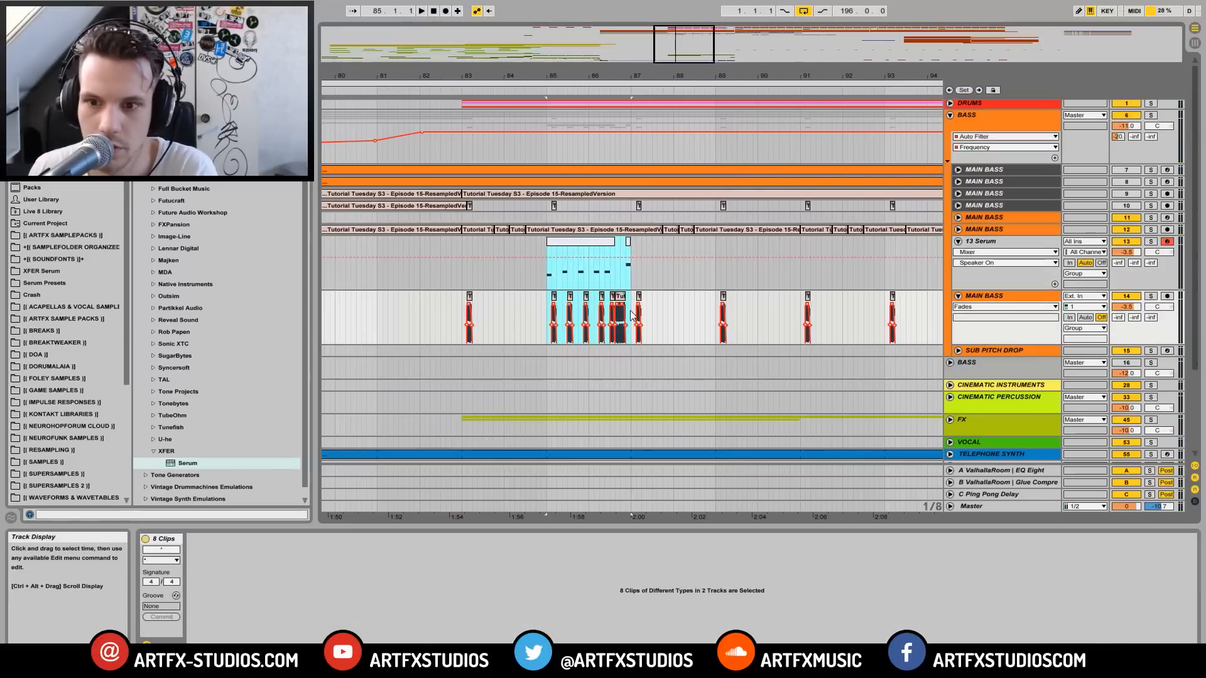
{"action": "left_click", "coordinate": [714, 246]}
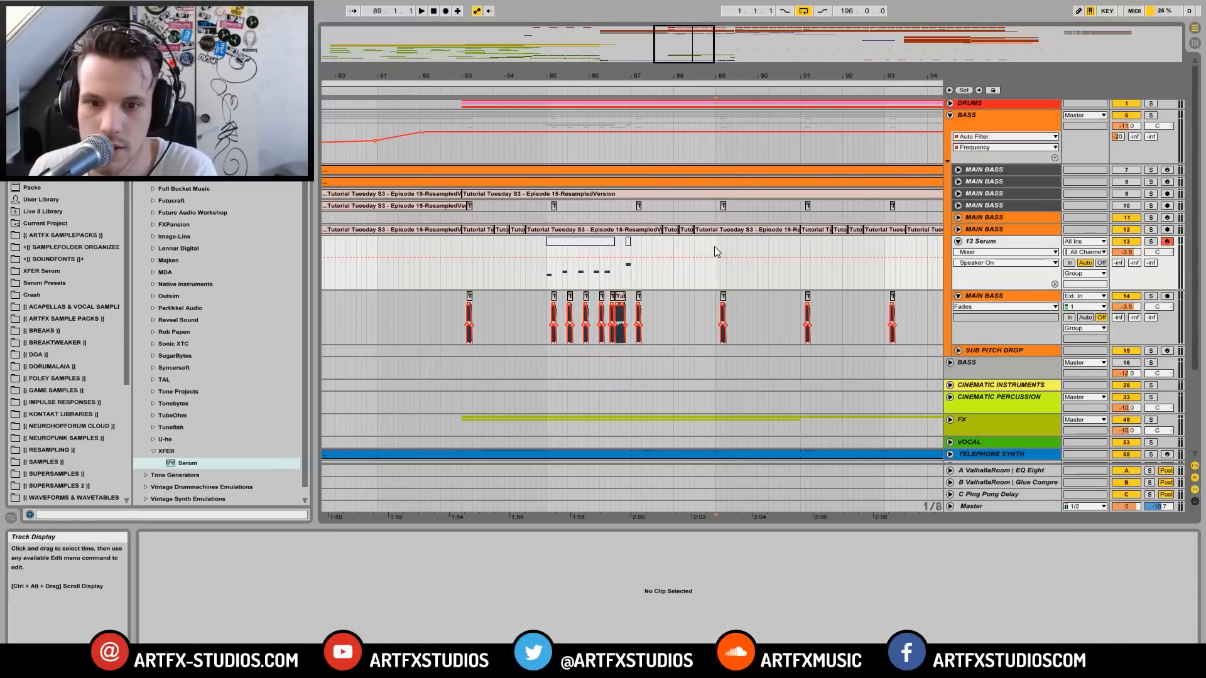
{"action": "key", "text": "ctrl+v"}
{"action": "key", "text": "space"}
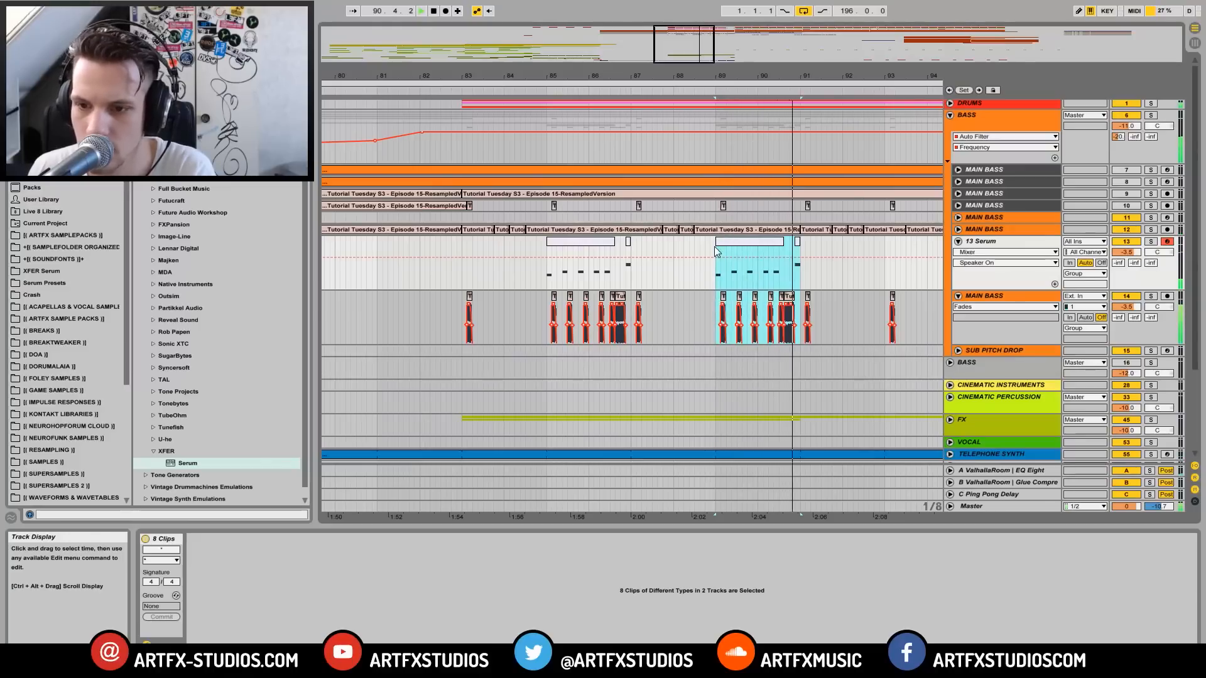
{"action": "left_click", "coordinate": [462, 267]}
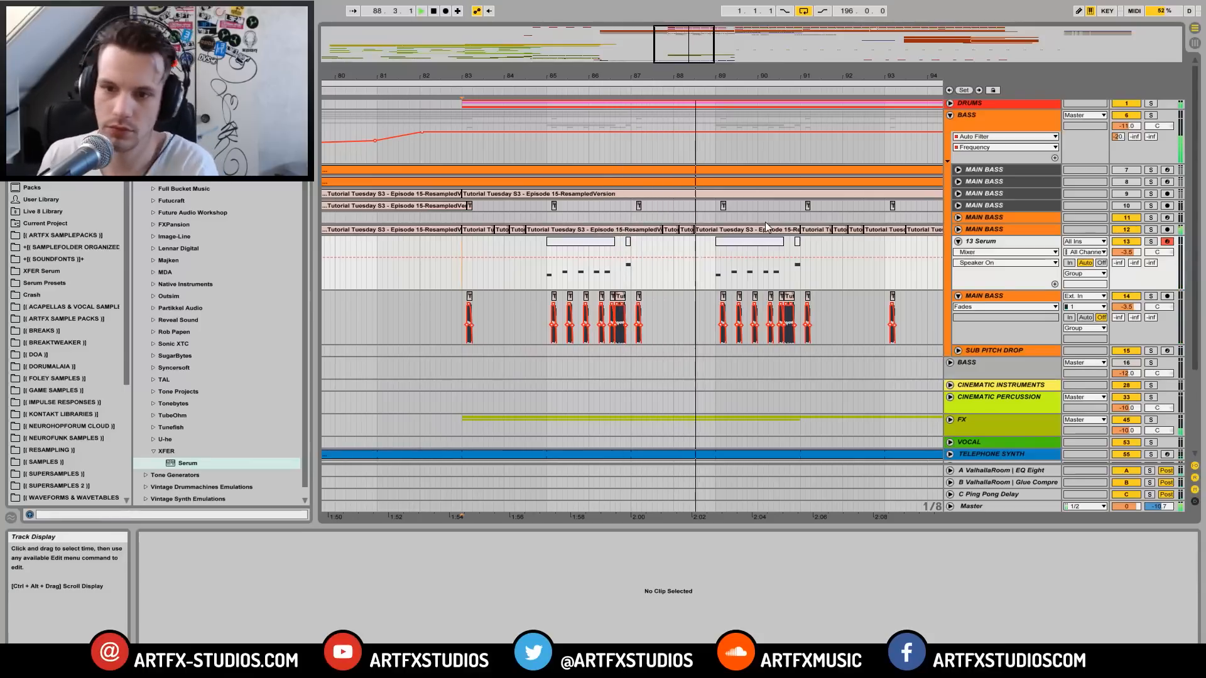
{"action": "left_click_drag", "start_coordinate": [783, 76], "coordinate": [679, 62]}
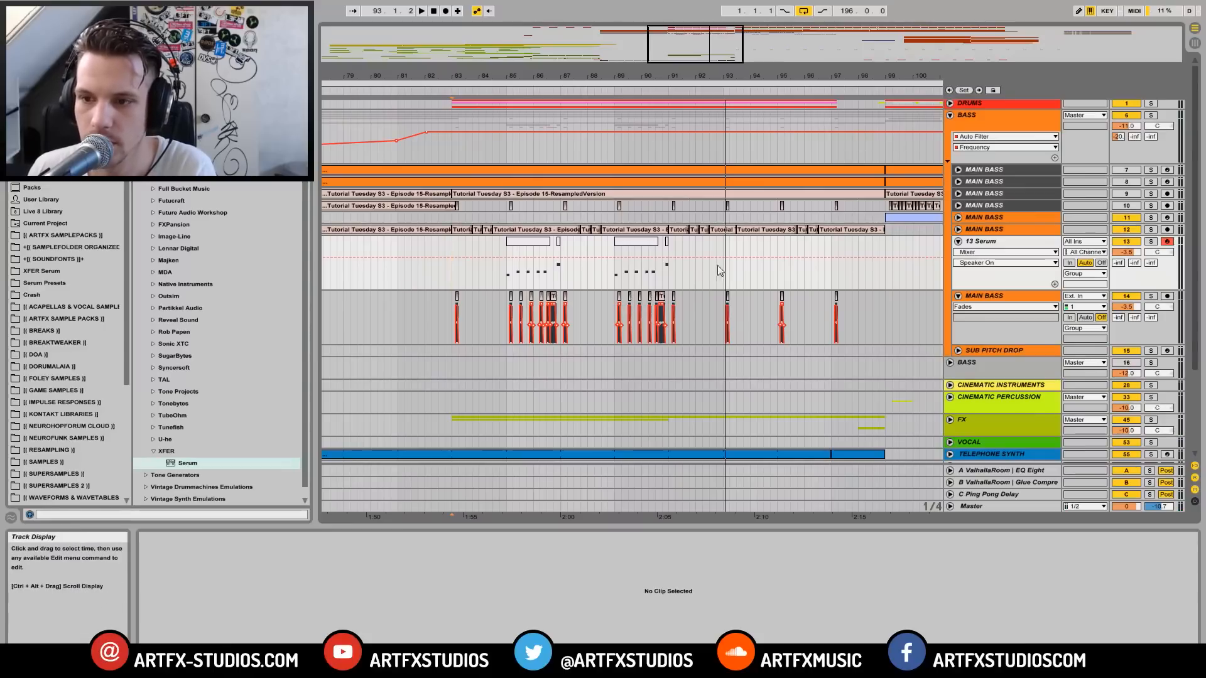
Step: Shape the BASS group's Auto Filter frequency automation to dip to 512 Hz at bar 95, peak at bar 98 and fall to 26.0 Hz at bar 99
{"action": "left_click", "coordinate": [958, 229]}
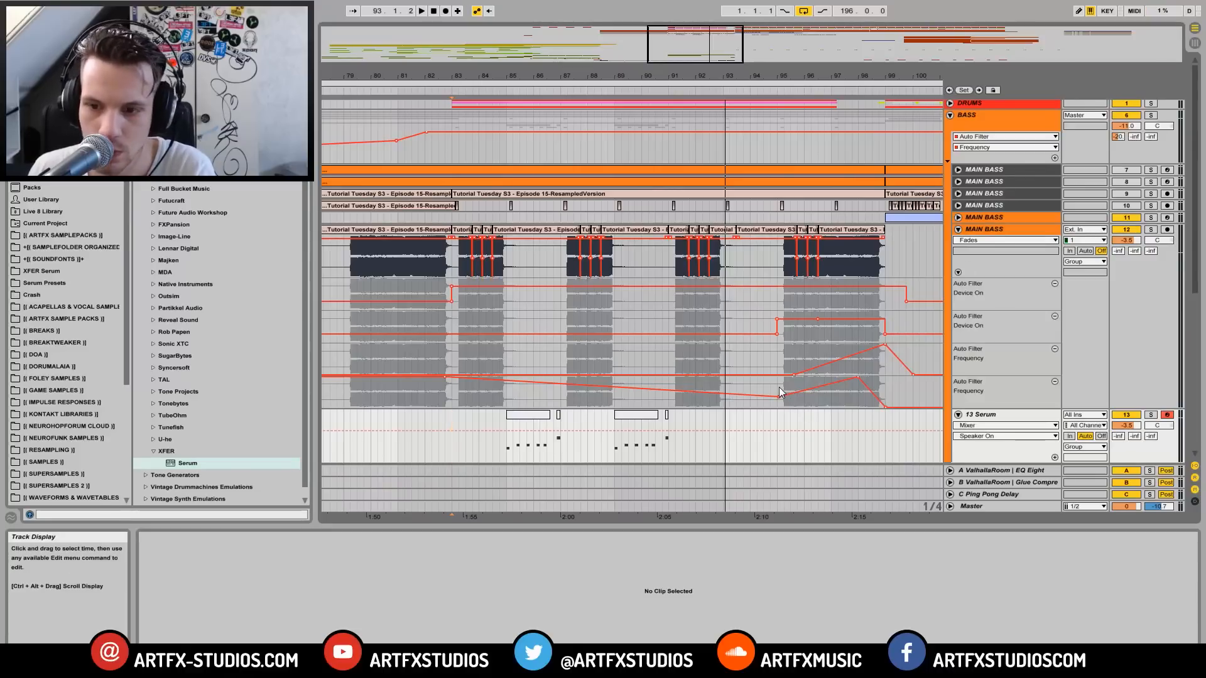
{"action": "left_click", "coordinate": [451, 130]}
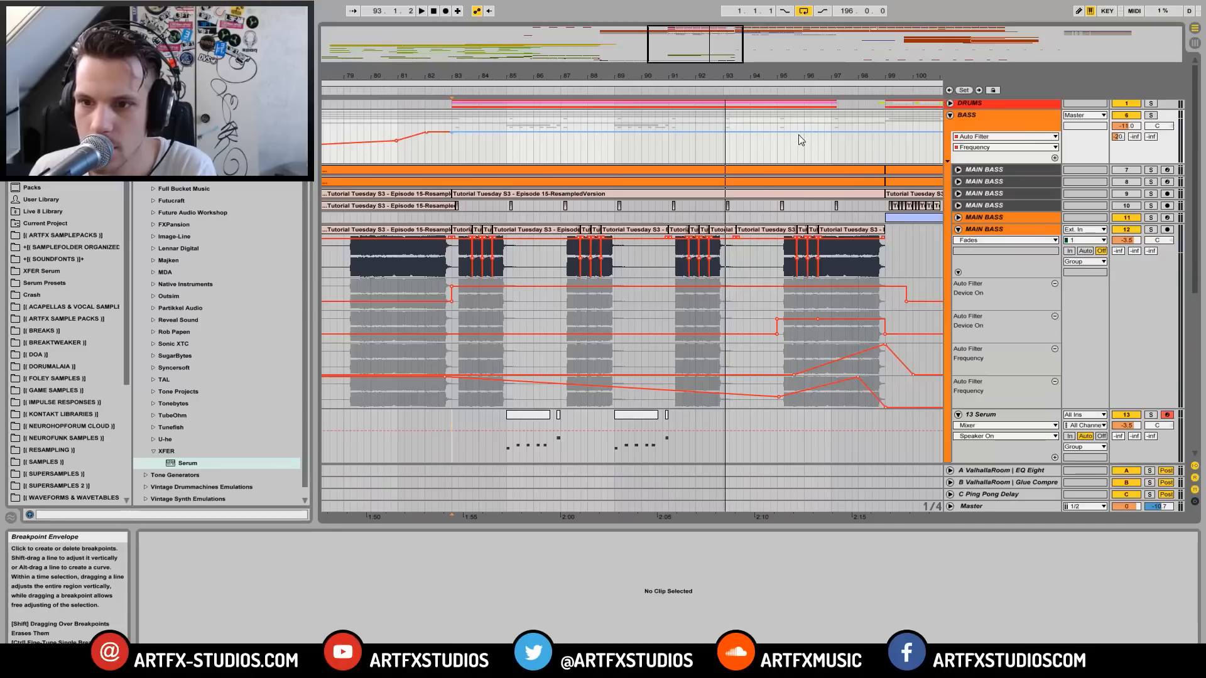
{"action": "left_click_drag", "start_coordinate": [777, 132], "coordinate": [778, 149]}
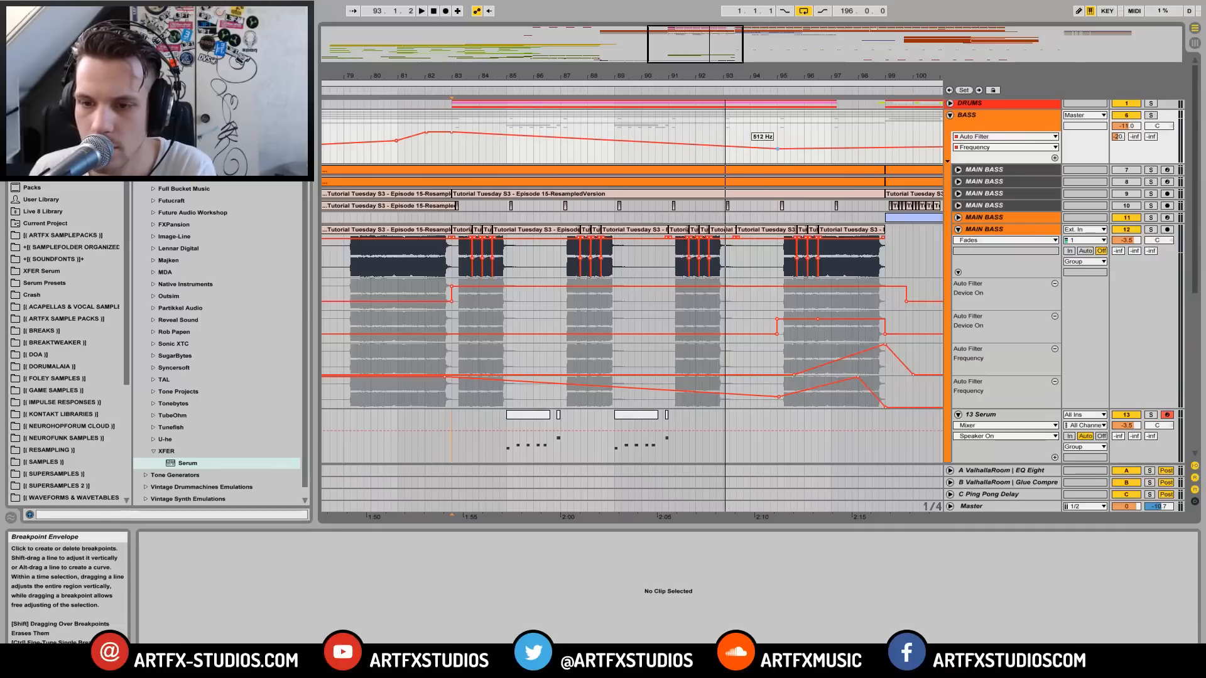
{"action": "mouse_move", "coordinate": [858, 147]}
{"action": "left_mouse_down"}
{"action": "mouse_move", "coordinate": [859, 132]}
{"action": "mouse_move", "coordinate": [881, 132]}
{"action": "mouse_move", "coordinate": [882, 150]}
{"action": "left_mouse_up"}
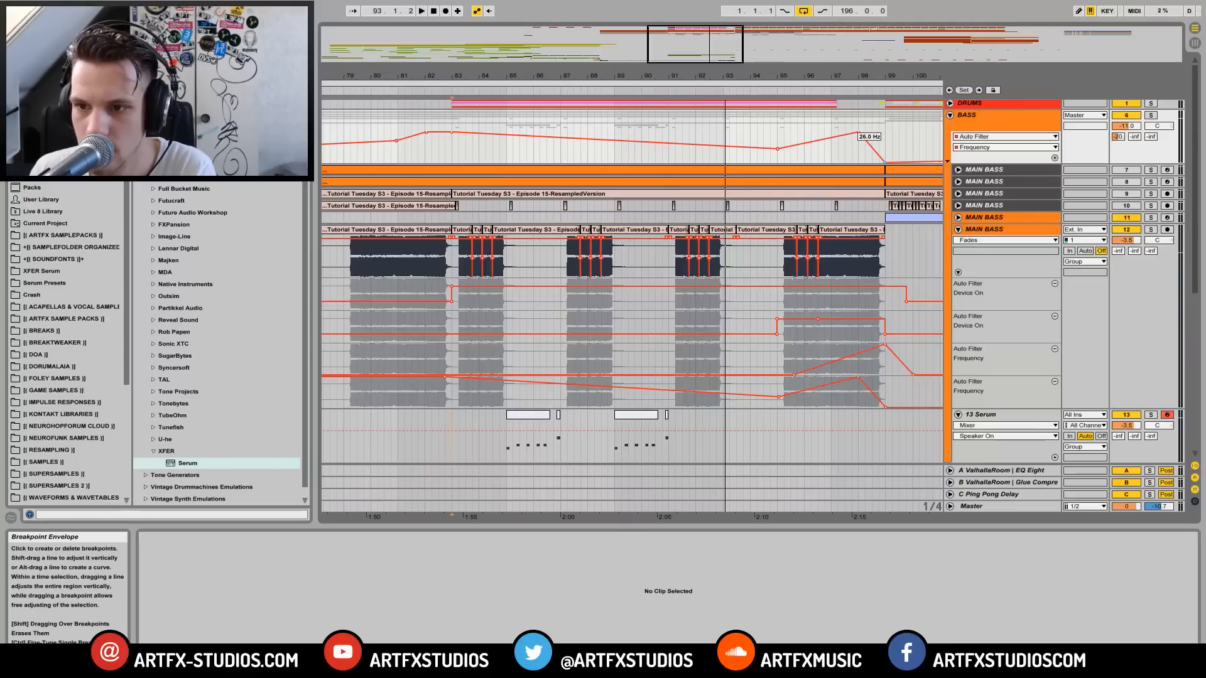
Step: Make the BASS group's Auto Filter frequency automation jump vertically back to 19.9 kHz at bar 99
{"action": "left_click_drag", "start_coordinate": [909, 64], "coordinate": [817, 132]}
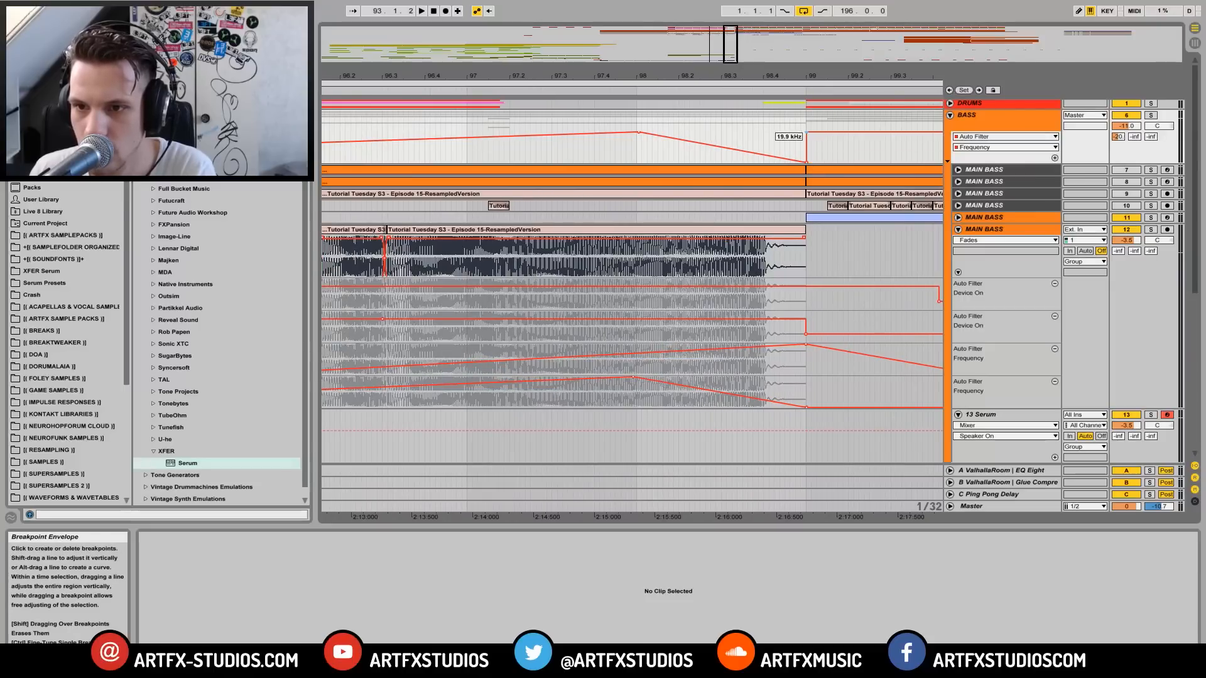
{"action": "left_click_drag", "start_coordinate": [815, 76], "coordinate": [748, 132]}
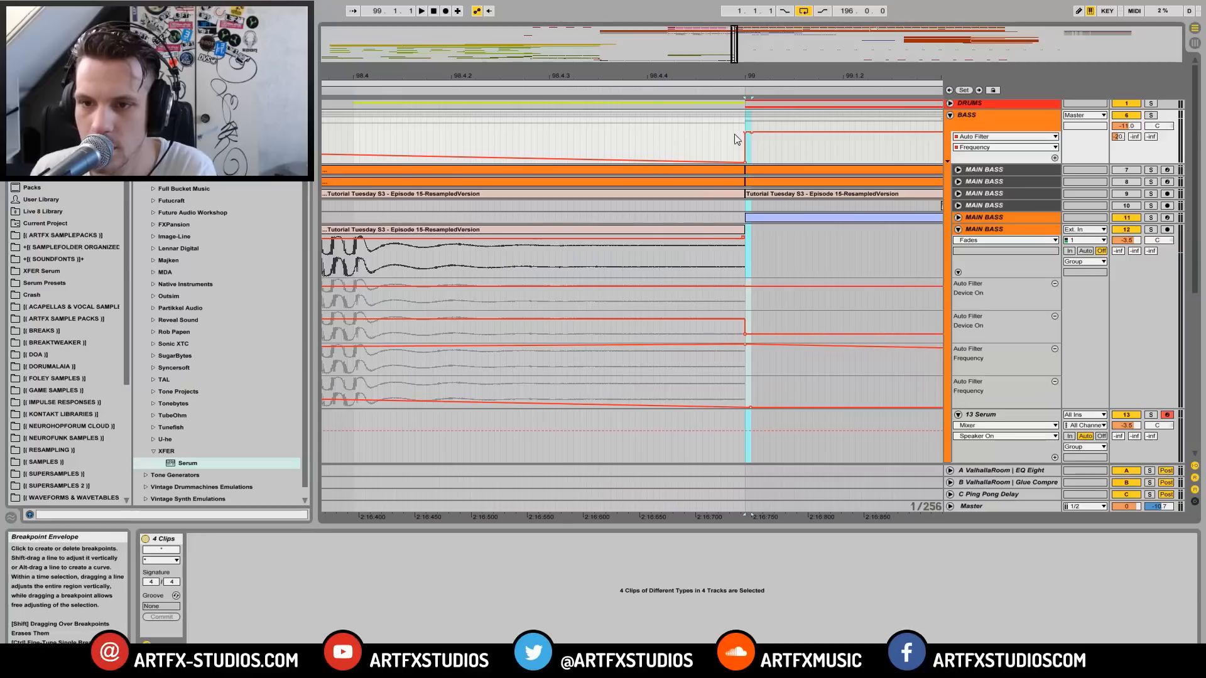
{"action": "left_click_drag", "start_coordinate": [696, 76], "coordinate": [696, 37]}
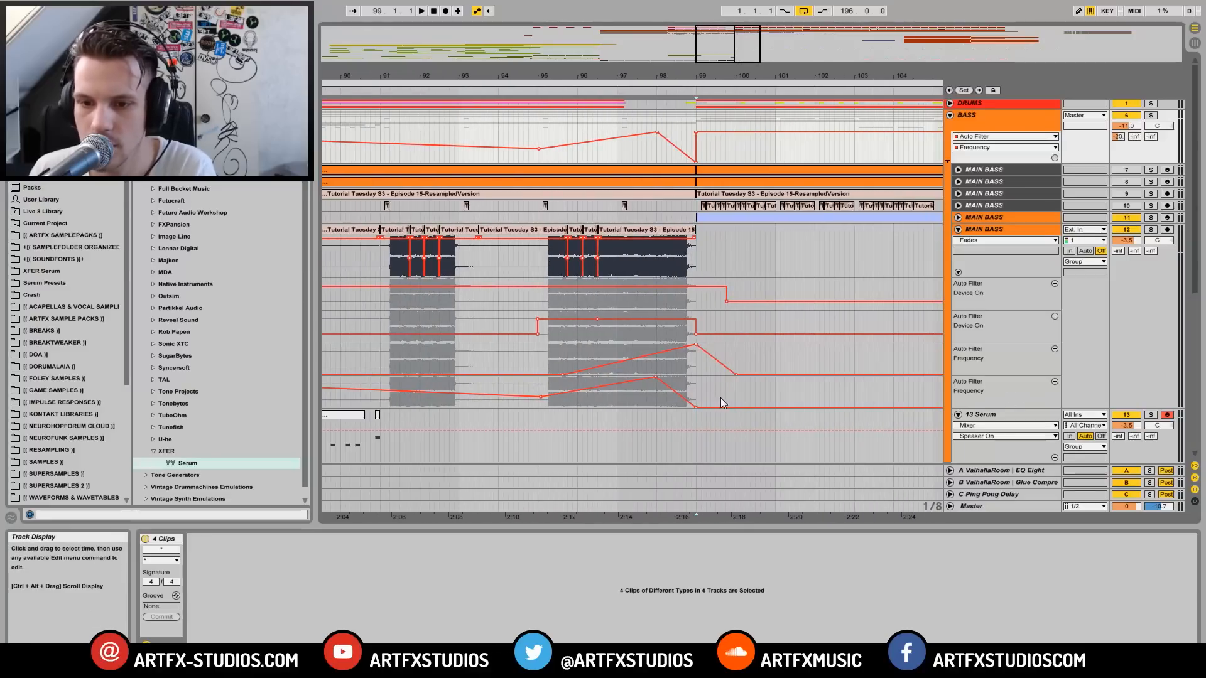
Step: Delete the lower Auto Filter frequency automation on MAIN BASS track 12 across bars 81–102, and remove the track's second Auto Filter
{"action": "left_click_drag", "start_coordinate": [494, 78], "coordinate": [573, 37]}
{"action": "left_click_drag", "start_coordinate": [436, 389], "coordinate": [656, 386]}
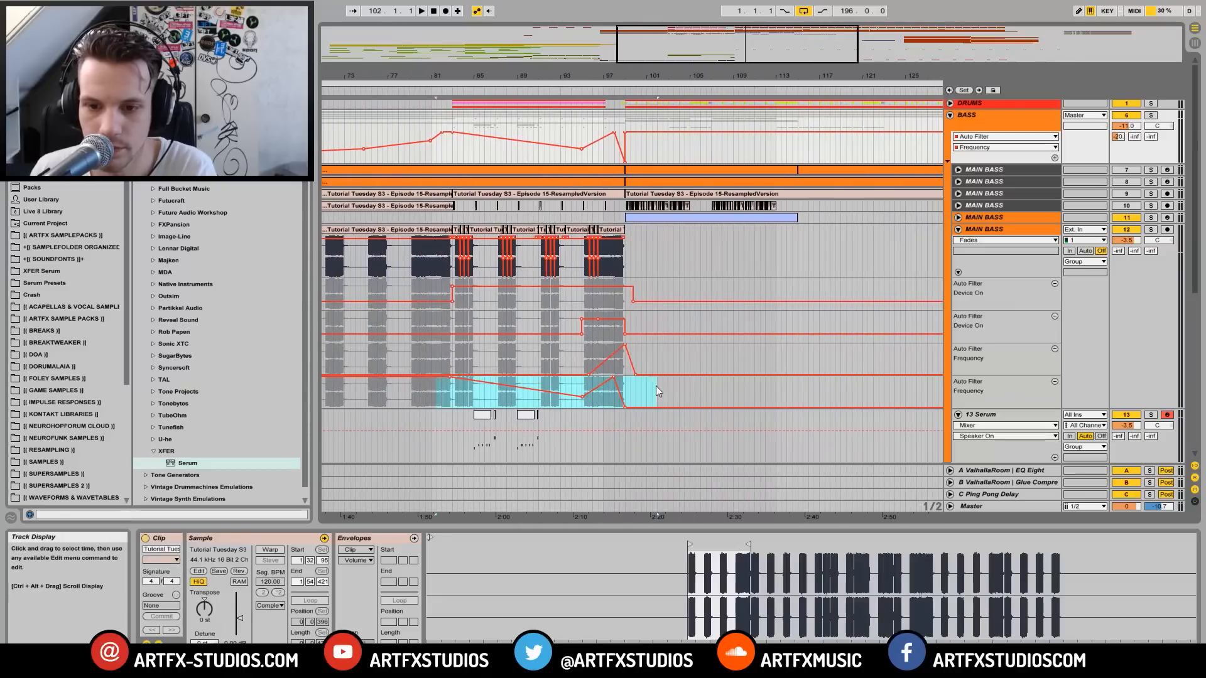
{"action": "key", "text": "Delete"}
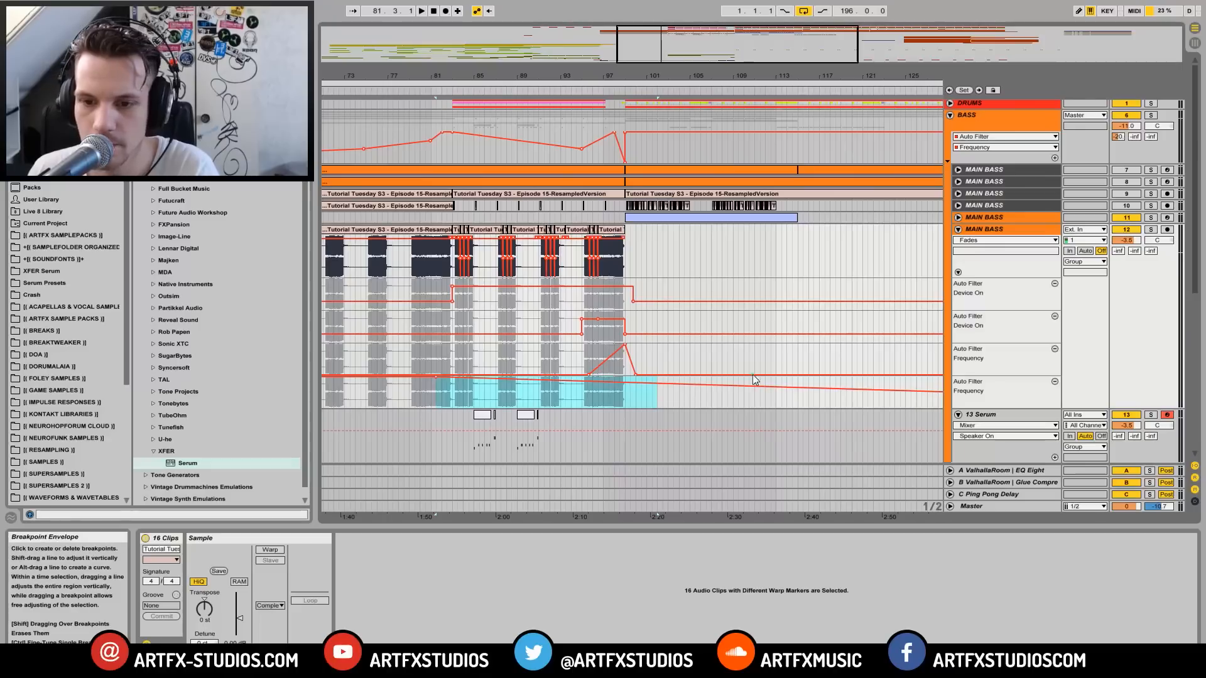
{"action": "left_click_drag", "start_coordinate": [722, 79], "coordinate": [720, 38]}
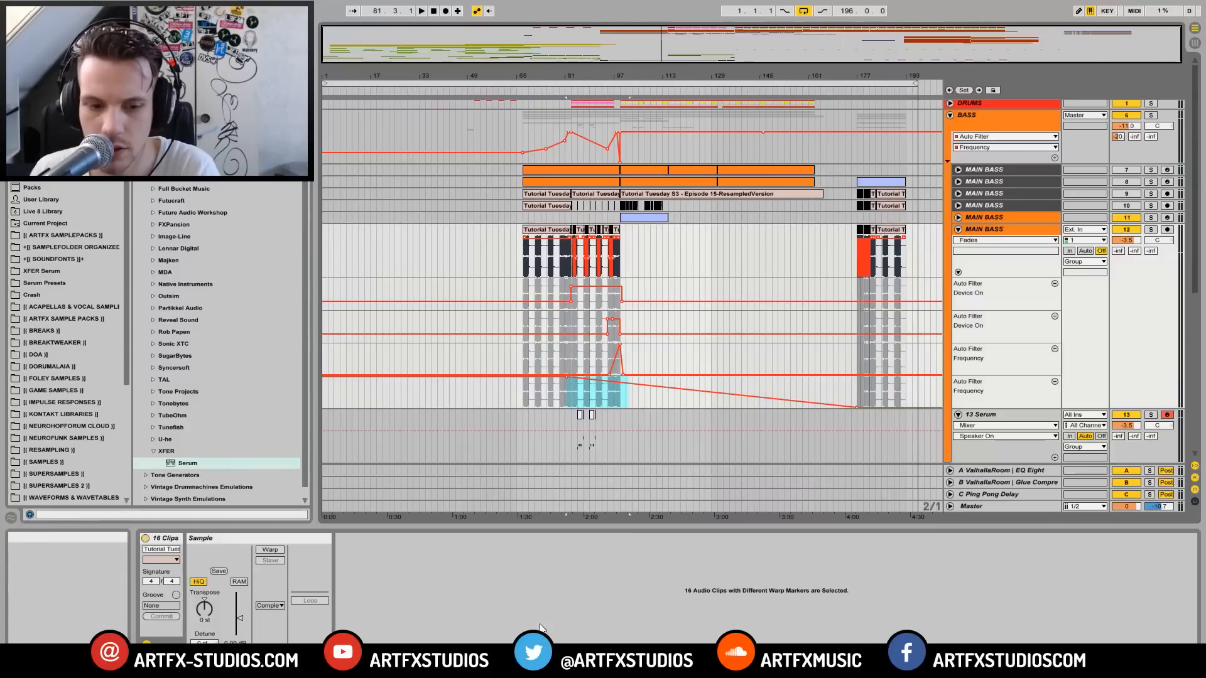
{"action": "left_click", "coordinate": [988, 230]}
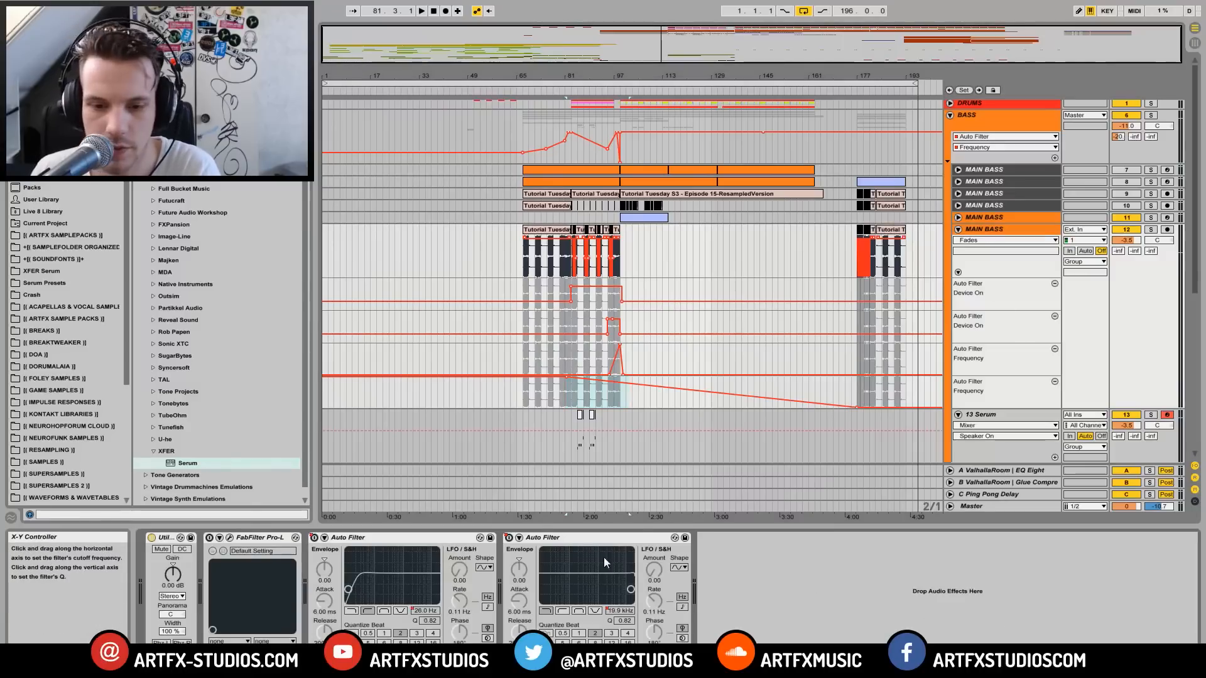
{"action": "left_click", "coordinate": [542, 539]}
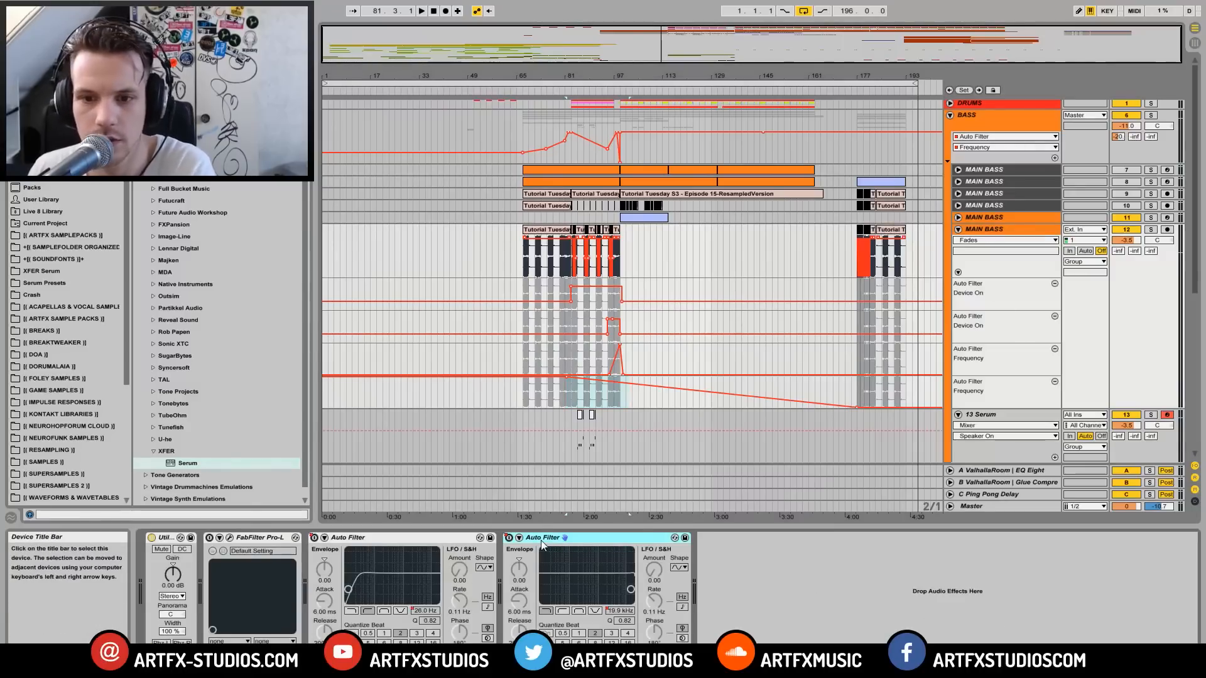
{"action": "key", "text": "Delete"}
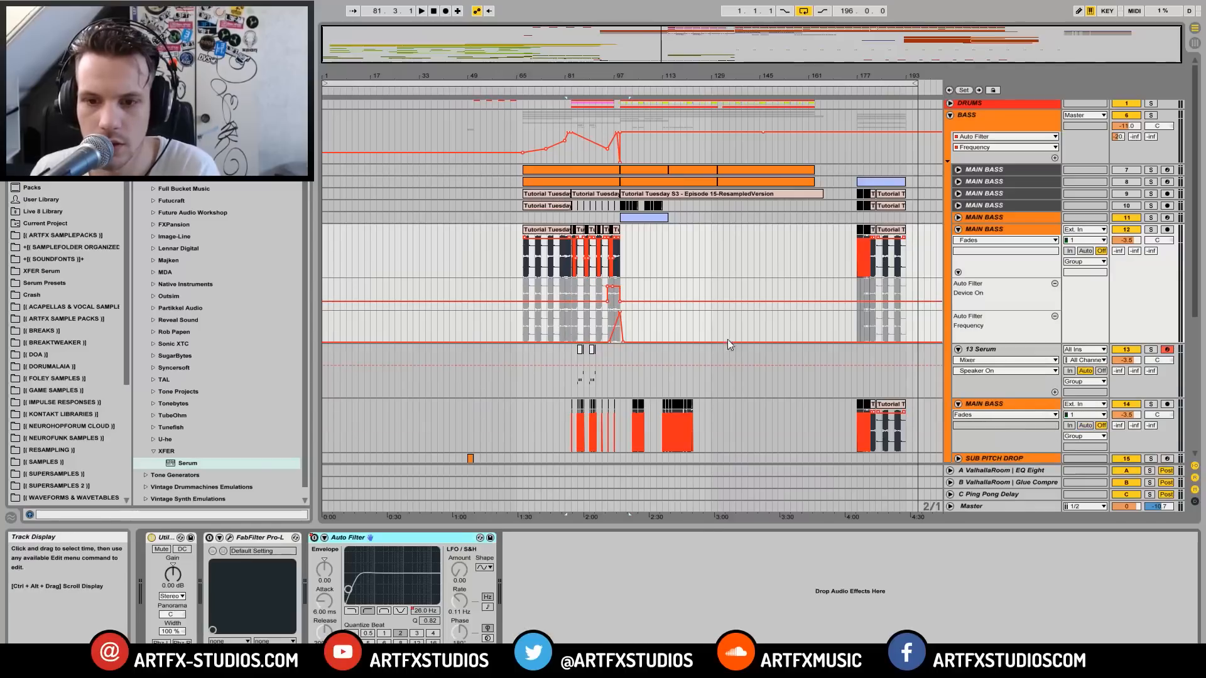
Step: Solo MAIN BASS track 12 and listen to it from bar 83
{"action": "left_click", "coordinate": [622, 264]}
{"action": "left_click_drag", "start_coordinate": [596, 76], "coordinate": [596, 129]}
{"action": "left_click", "coordinate": [529, 142]}
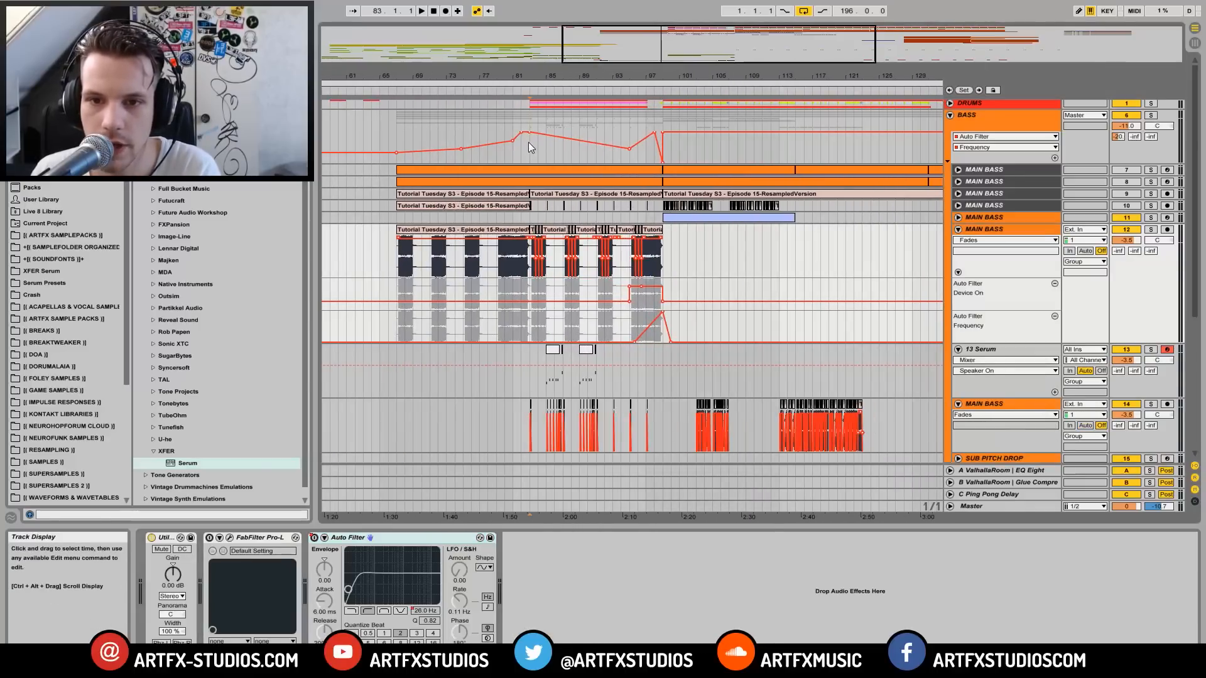
{"action": "left_click", "coordinate": [1150, 230]}
{"action": "key", "text": "space"}
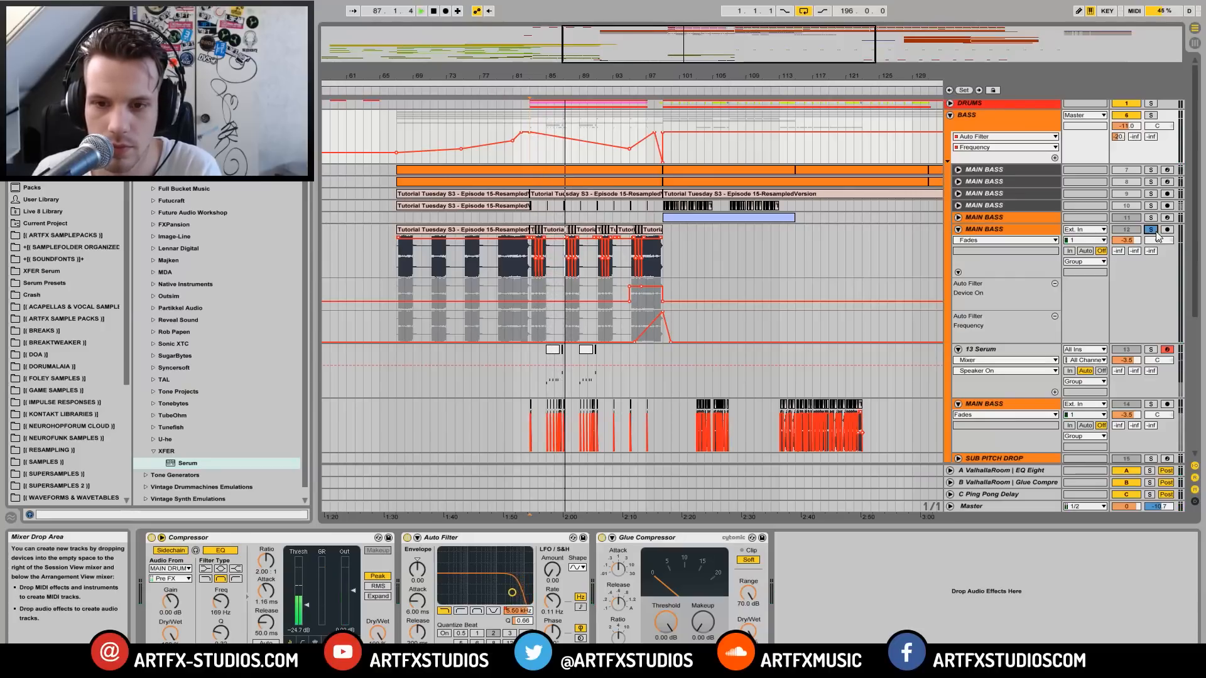
Step: Solo the Serum track and MAIN BASS track 14 in turn and listen to each from bar 85
{"action": "left_click", "coordinate": [549, 360]}
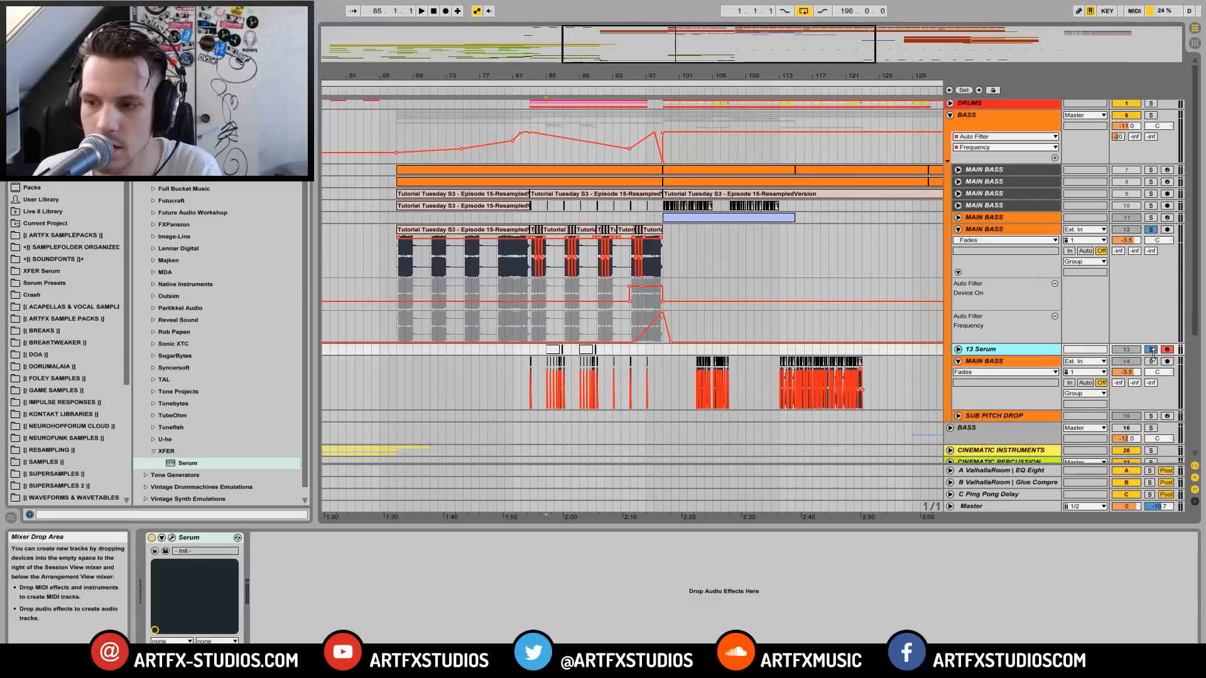
{"action": "left_click", "coordinate": [958, 349]}
{"action": "key", "text": "space"}
{"action": "left_click", "coordinate": [959, 349]}
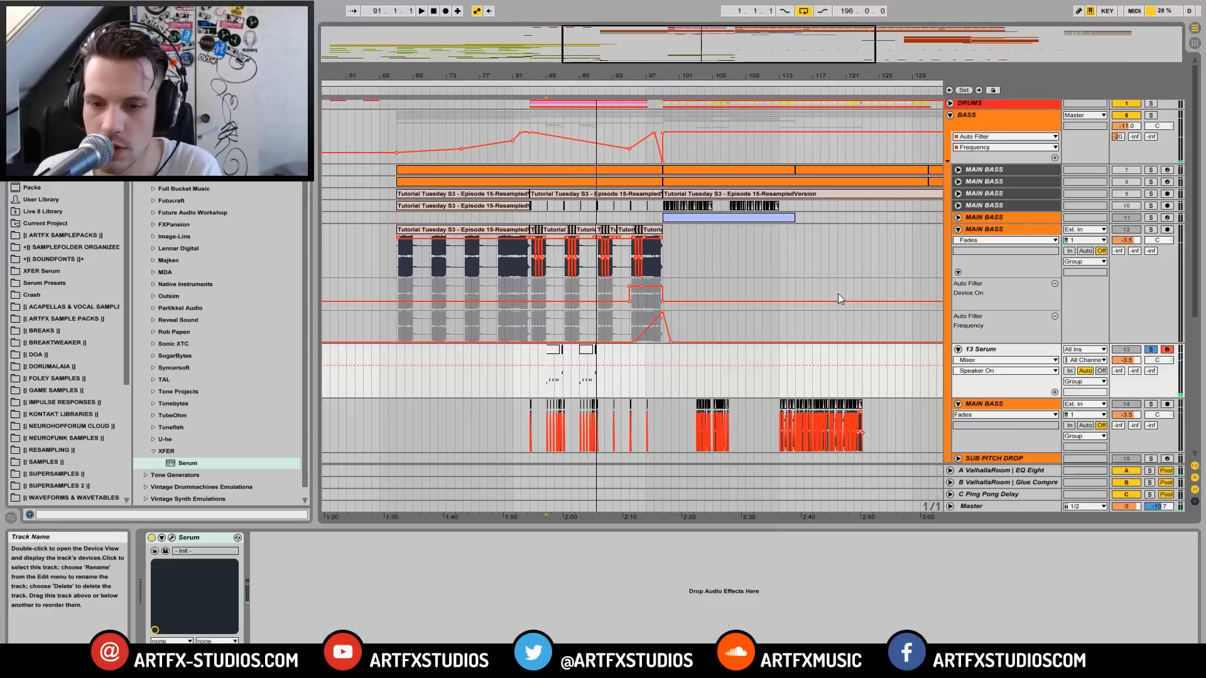
{"action": "left_click", "coordinate": [1151, 405]}
{"action": "key", "text": "space"}
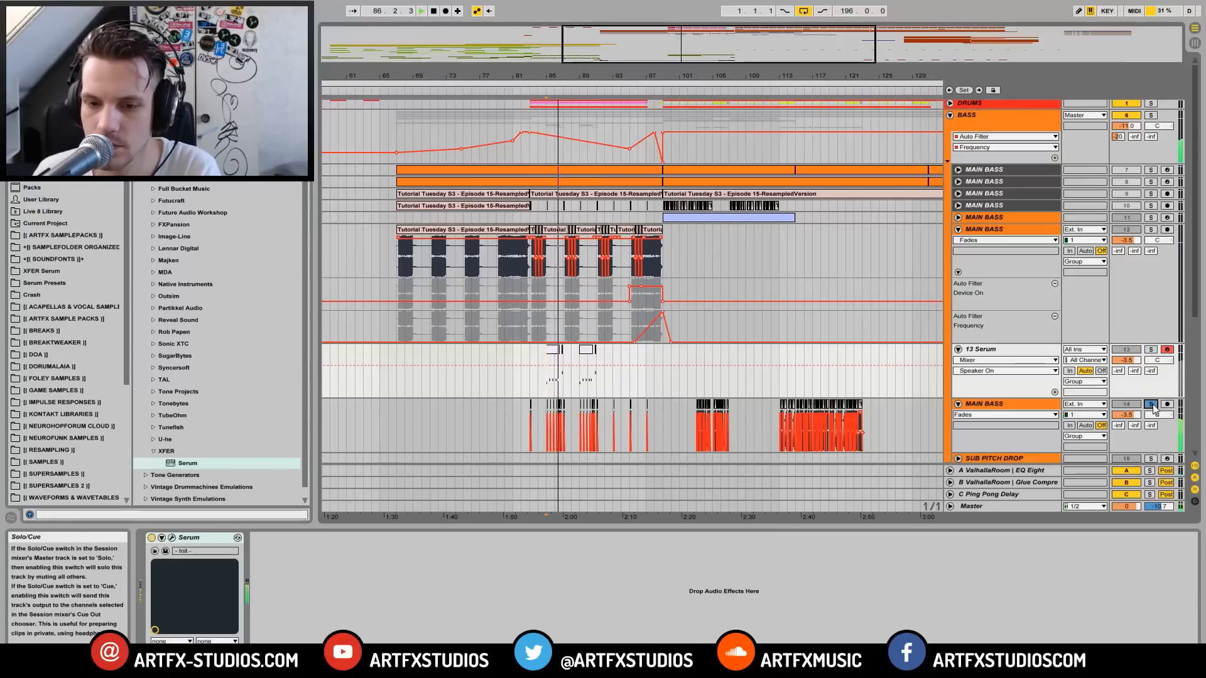
Step: Turn the track solos off and listen to the full mix from bar 83
{"action": "left_click", "coordinate": [1151, 230]}
{"action": "left_click", "coordinate": [1151, 230]}
{"action": "left_click", "coordinate": [527, 259]}
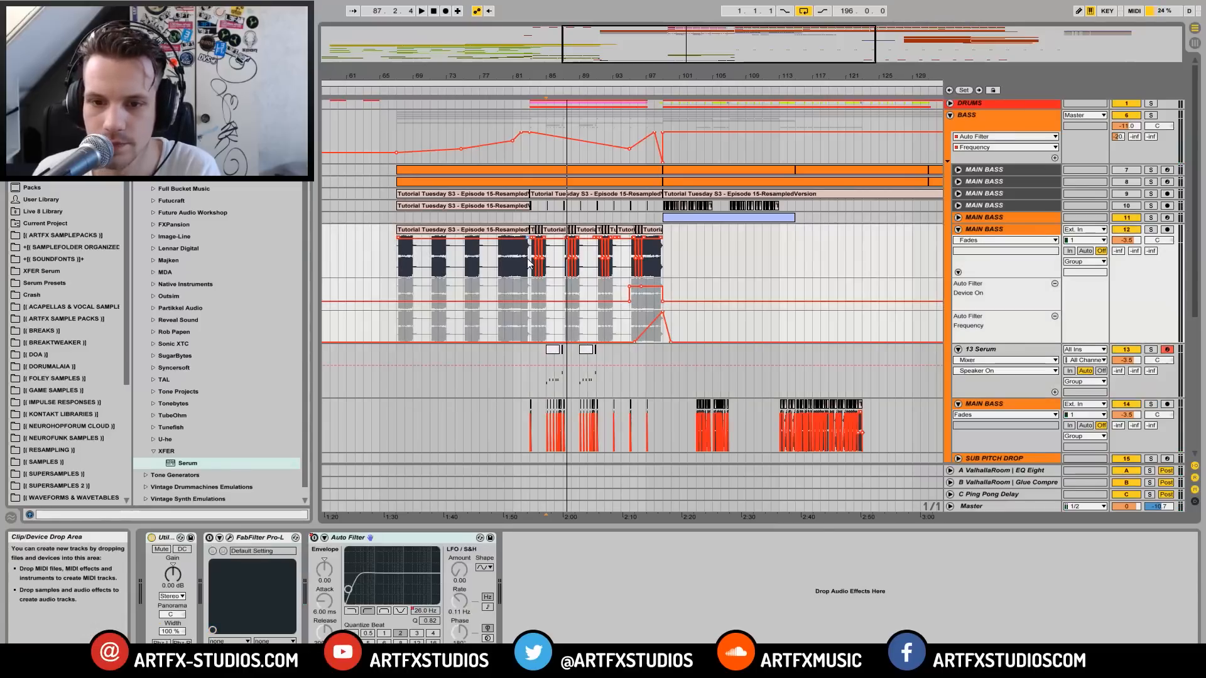
{"action": "left_click", "coordinate": [529, 217]}
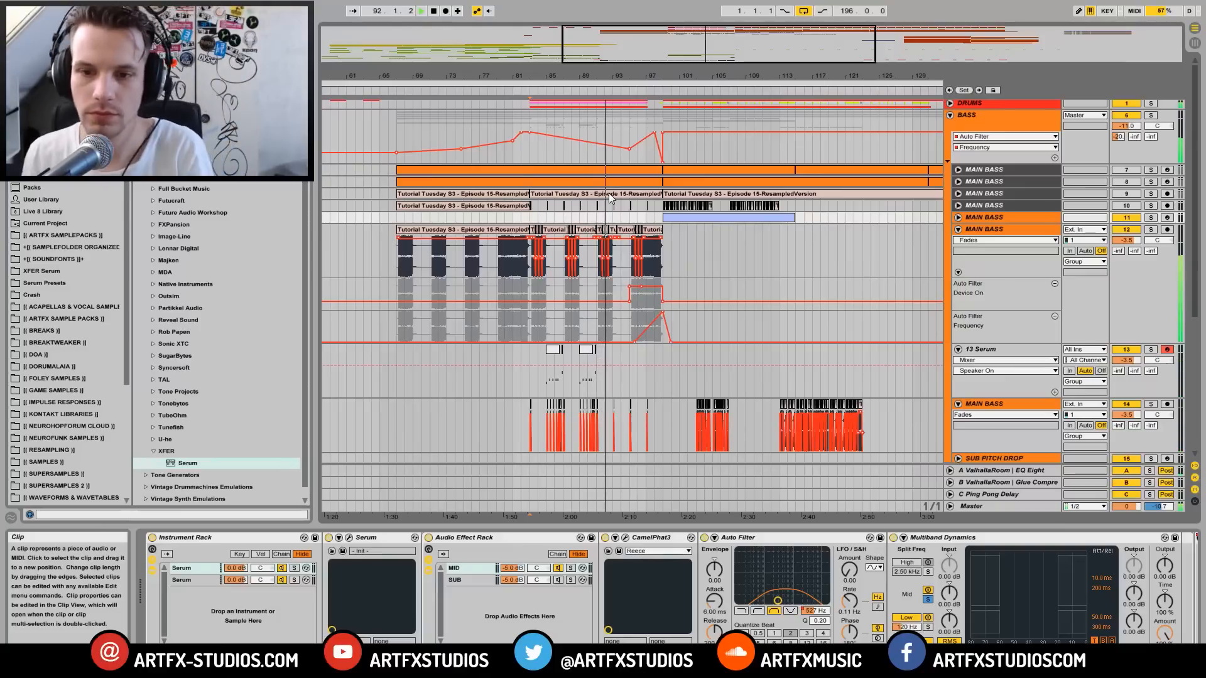
{"action": "key", "text": "space"}
Step: Bend the BASS group's Auto Filter frequency automation slightly upward between bars 83 and 95, and listen from just before bar 92
{"action": "left_click_drag", "start_coordinate": [617, 75], "coordinate": [617, 108]}
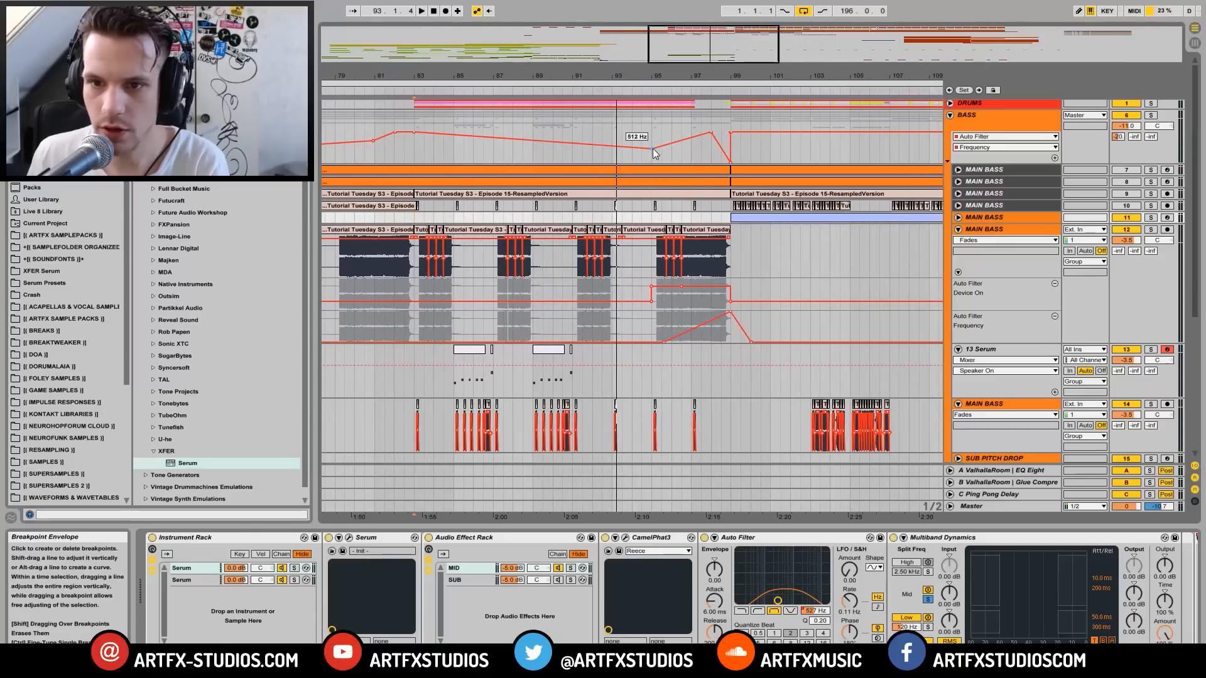
{"action": "left_click", "coordinate": [595, 141]}
{"action": "left_click_drag", "start_coordinate": [595, 142], "coordinate": [595, 138]}
{"action": "left_click", "coordinate": [577, 150]}
{"action": "key", "text": "space"}
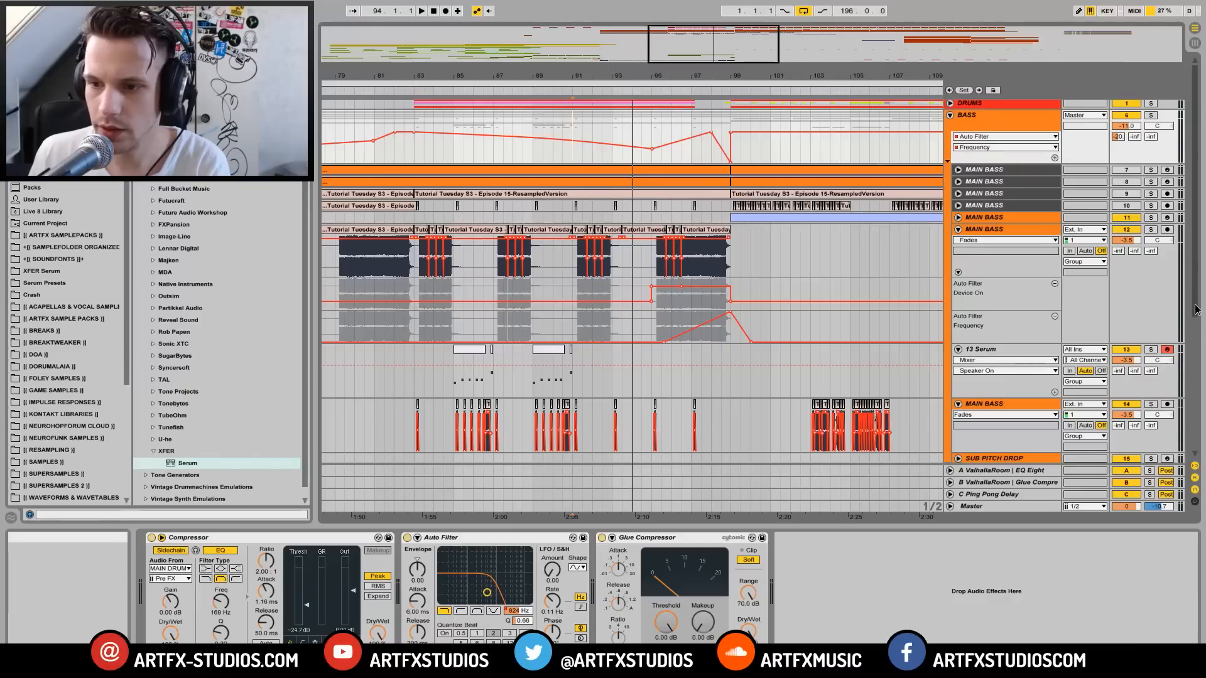
Step: Copy the bars 89–90 material on the Serum track and MAIN BASS track 14 to bar 93, and listen to the result
{"action": "left_click_drag", "start_coordinate": [1196, 305], "coordinate": [1195, 366]}
{"action": "left_click_drag", "start_coordinate": [533, 282], "coordinate": [621, 258]}
{"action": "left_click", "coordinate": [600, 258]}
{"action": "key", "text": "space"}
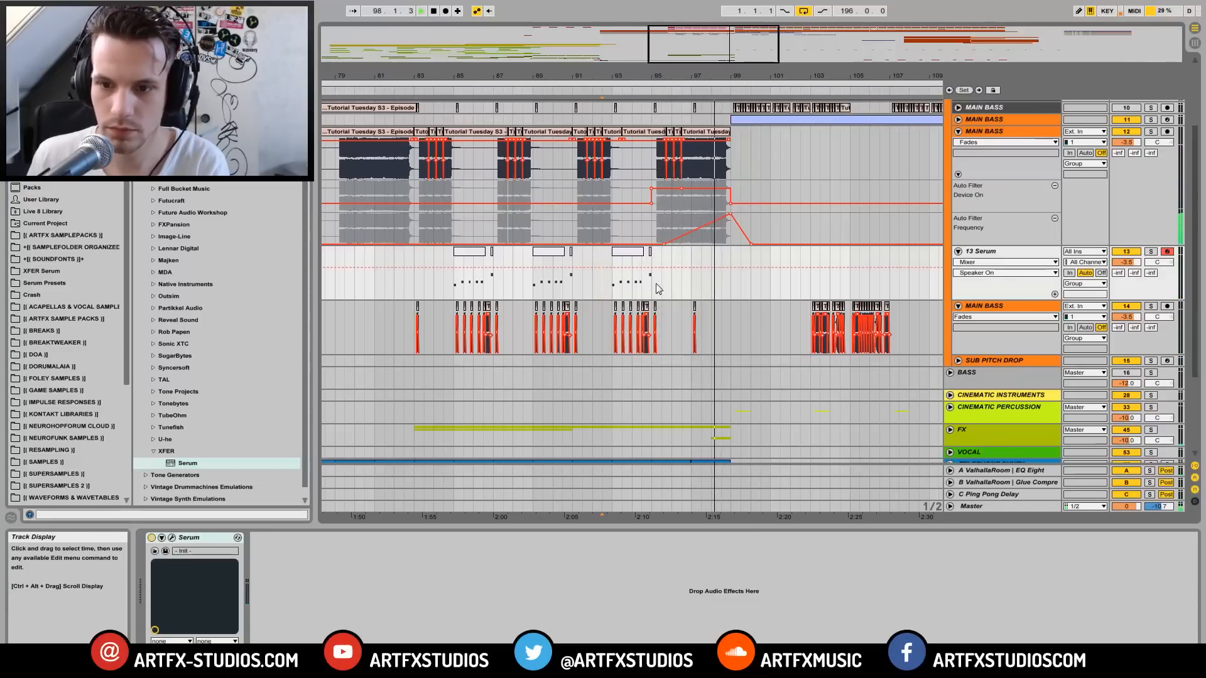
Step: Delete the single short clip at bar 97 on MAIN BASS track 14 and listen from bar 97
{"action": "left_click", "coordinate": [693, 317]}
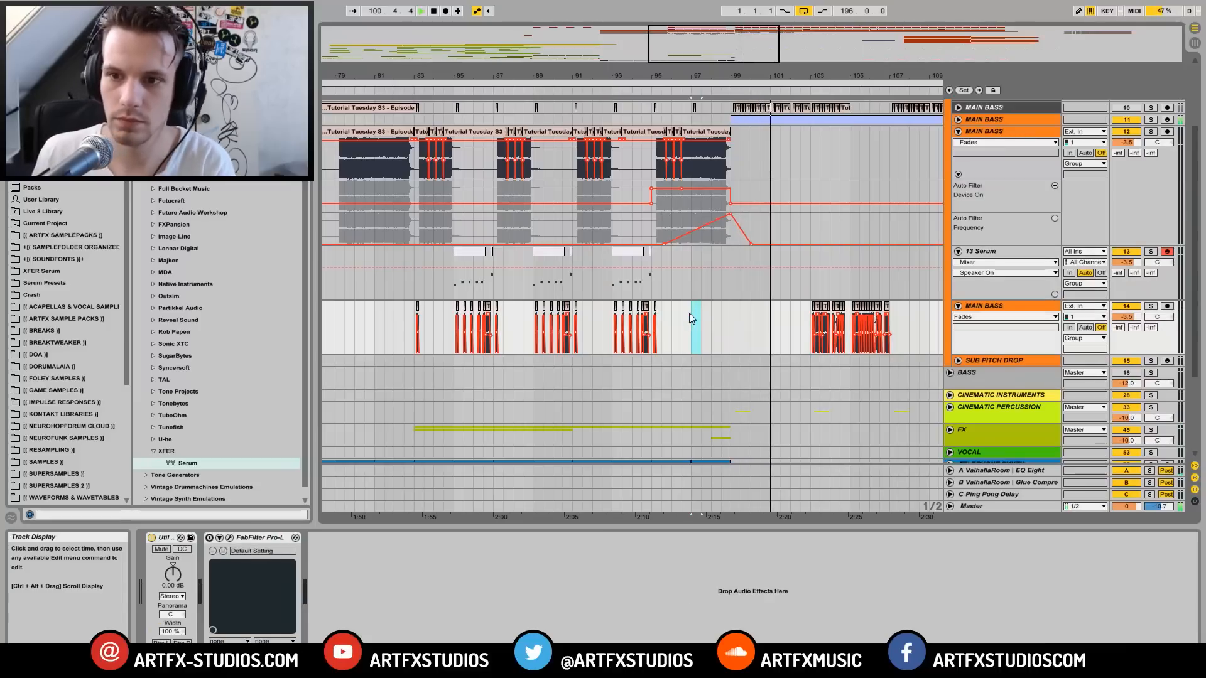
{"action": "left_click", "coordinate": [689, 313]}
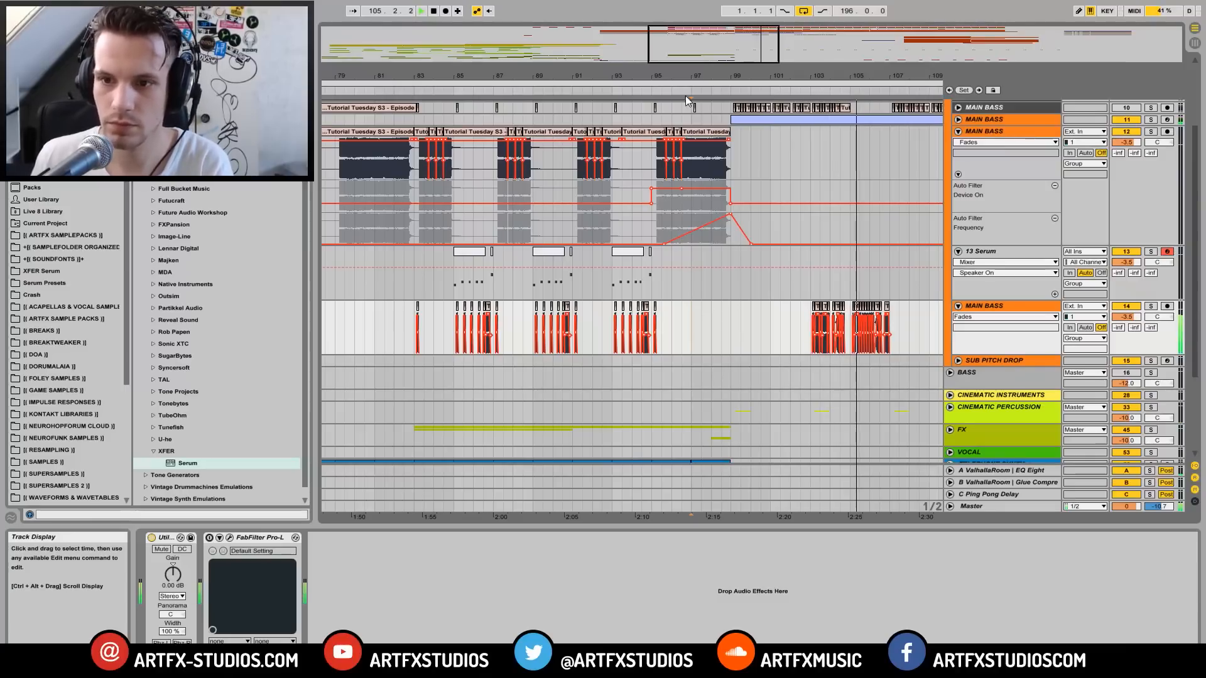
{"action": "left_click_drag", "start_coordinate": [686, 101], "coordinate": [651, 74]}
{"action": "key", "text": "space"}
Step: Listen to the section that starts at bar 99, where the BASS group's filter automation jumps back up
{"action": "left_click_drag", "start_coordinate": [1196, 235], "coordinate": [1200, 162]}
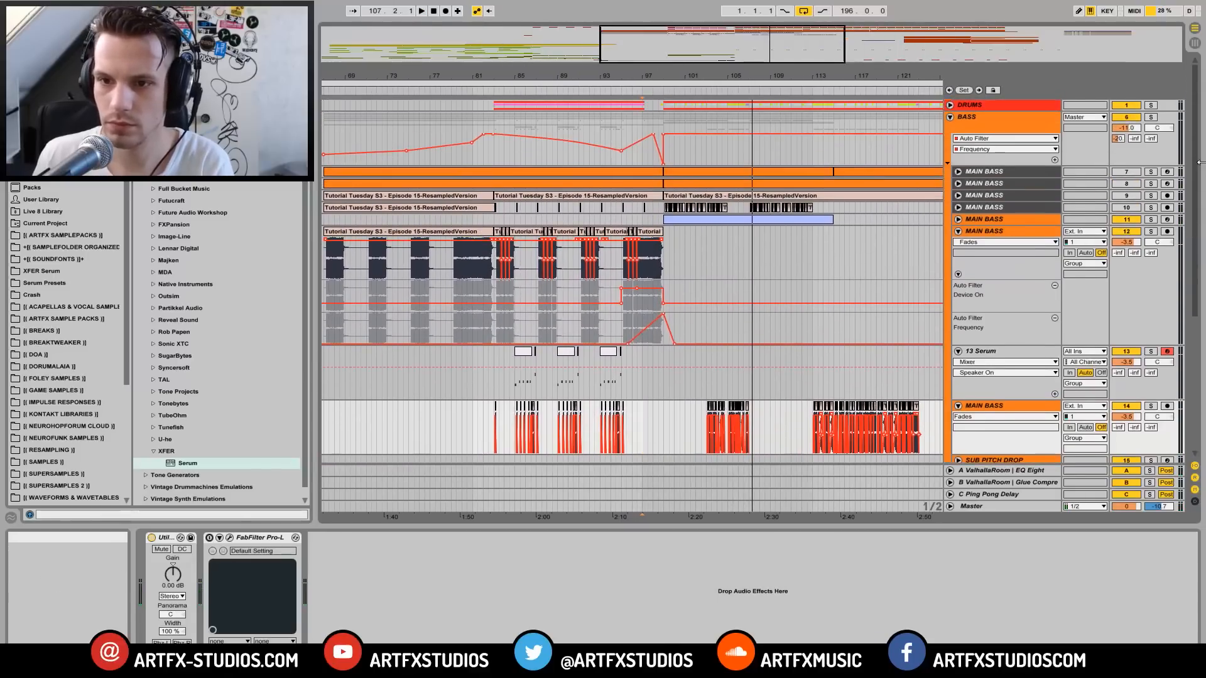
{"action": "left_click", "coordinate": [664, 133]}
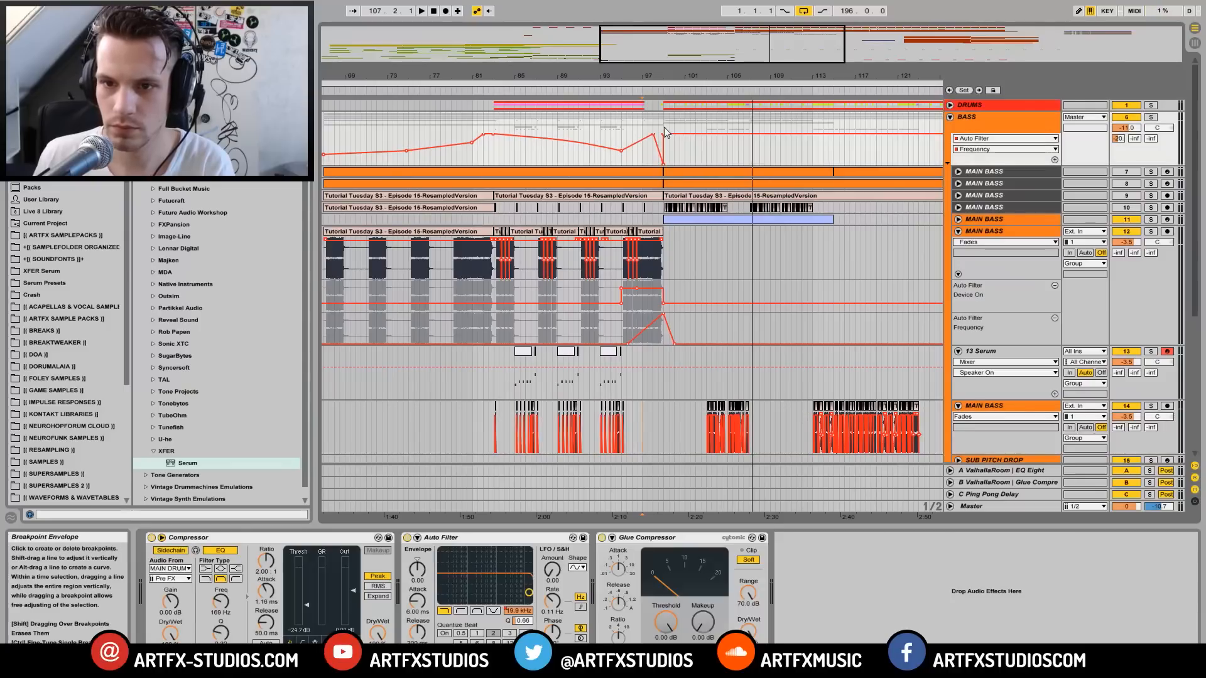
{"action": "key", "text": "space"}
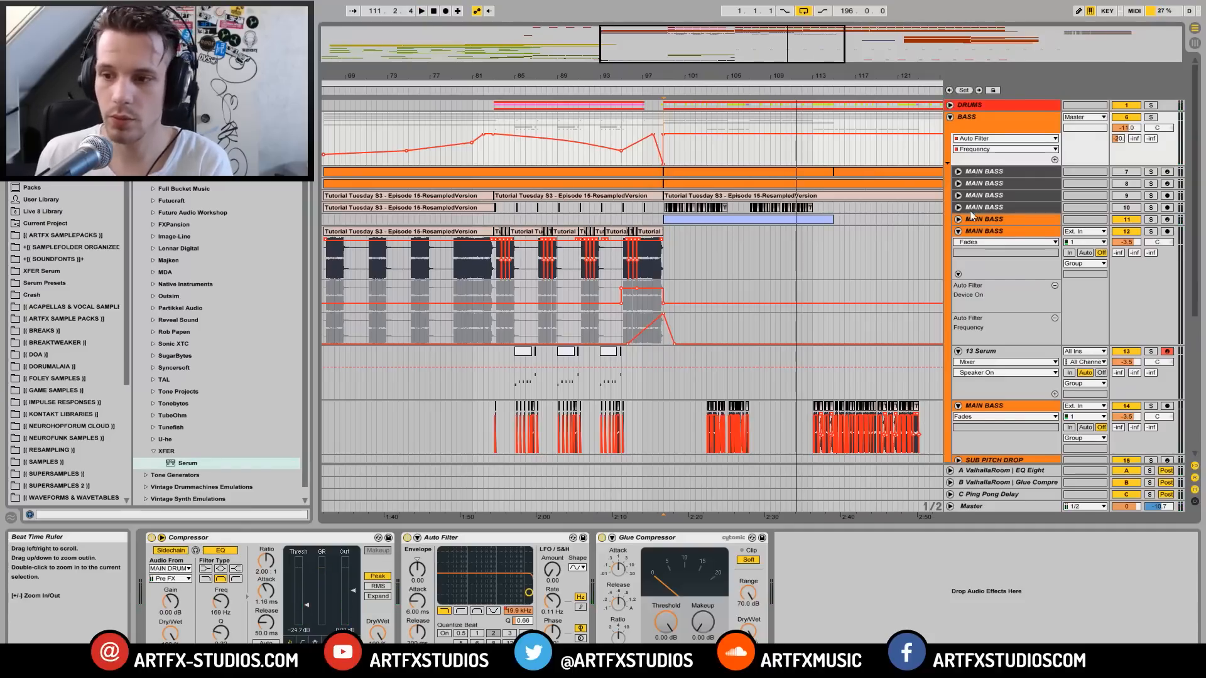
Step: Fold MAIN BASS track 12, the Serum track and MAIN BASS track 14, and collapse the whole BASS group
{"action": "left_click", "coordinate": [958, 231]}
{"action": "left_click", "coordinate": [958, 243]}
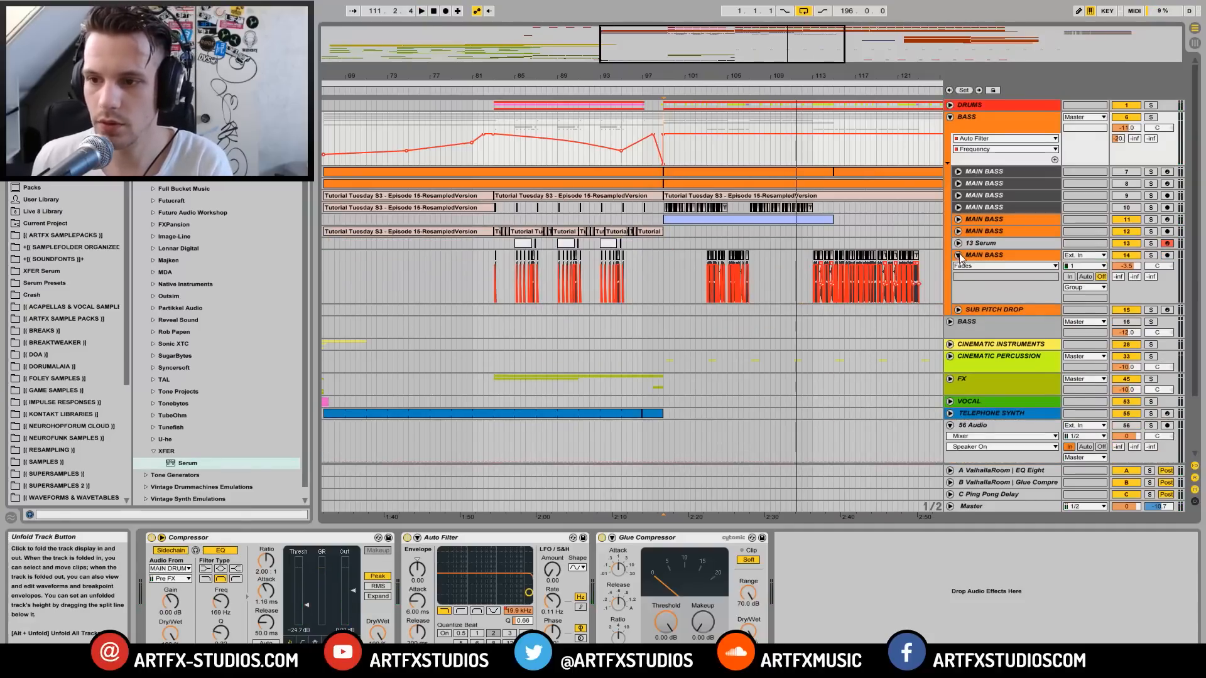
{"action": "left_click", "coordinate": [958, 255]}
{"action": "left_click", "coordinate": [951, 118]}
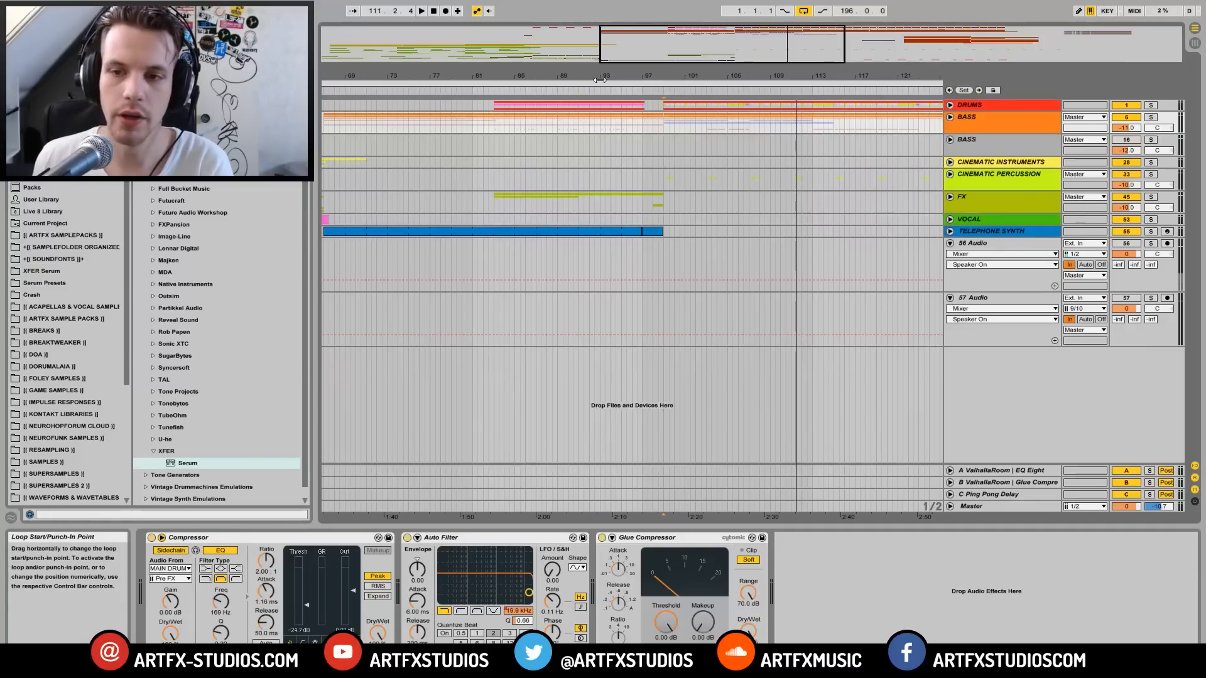
Step: Display the entire arrangement and play it from bar 3
{"action": "left_click_drag", "start_coordinate": [591, 76], "coordinate": [598, 29]}
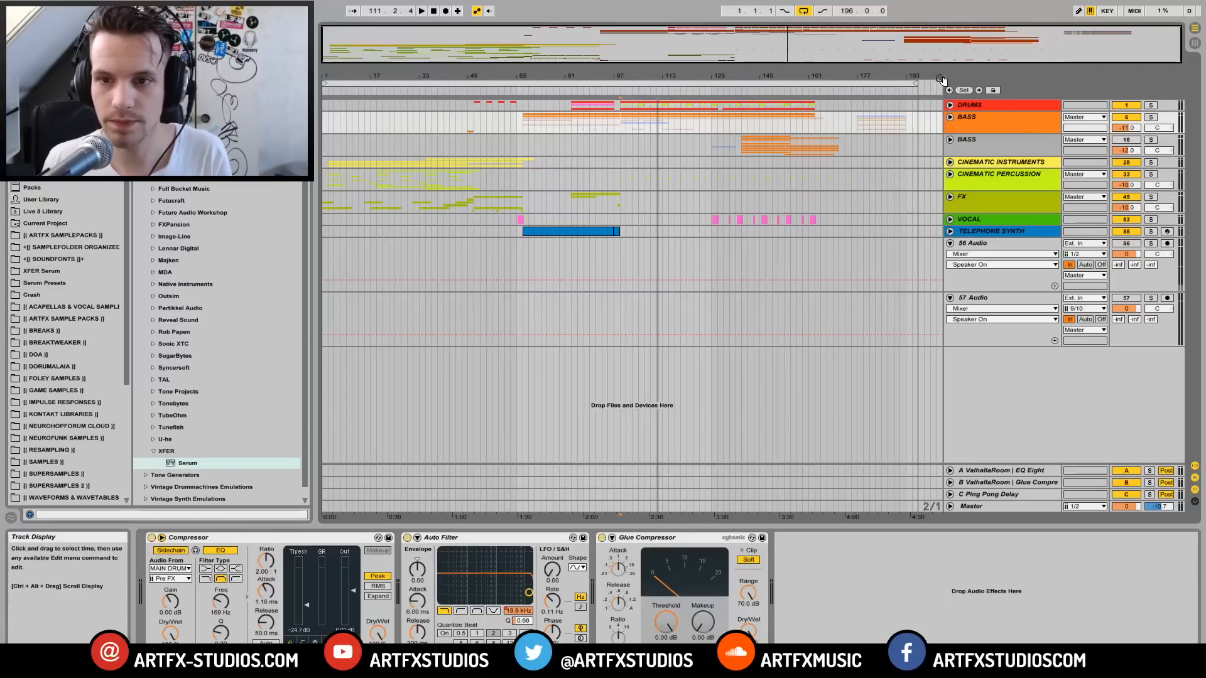
{"action": "left_click", "coordinate": [326, 122]}
{"action": "key", "text": "space"}
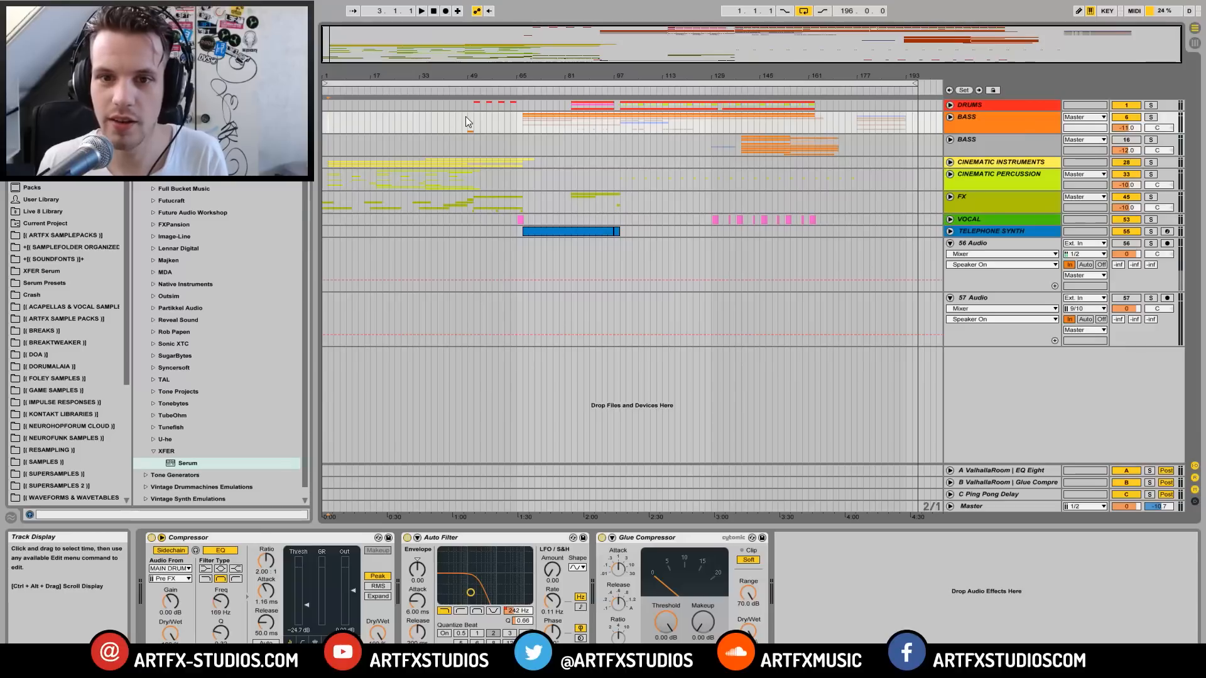
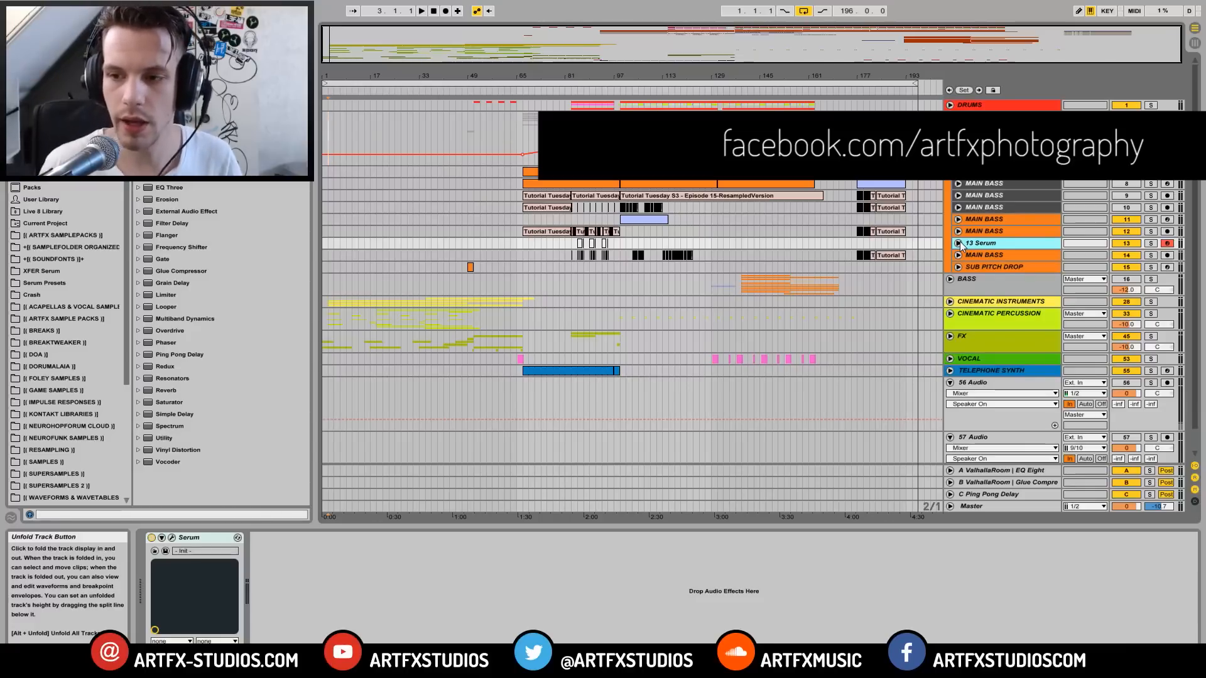
{"action": "left_click", "coordinate": [958, 244]}
{"action": "left_click", "coordinate": [958, 244]}
{"action": "left_click", "coordinate": [958, 244]}
{"action": "left_click", "coordinate": [959, 245]}
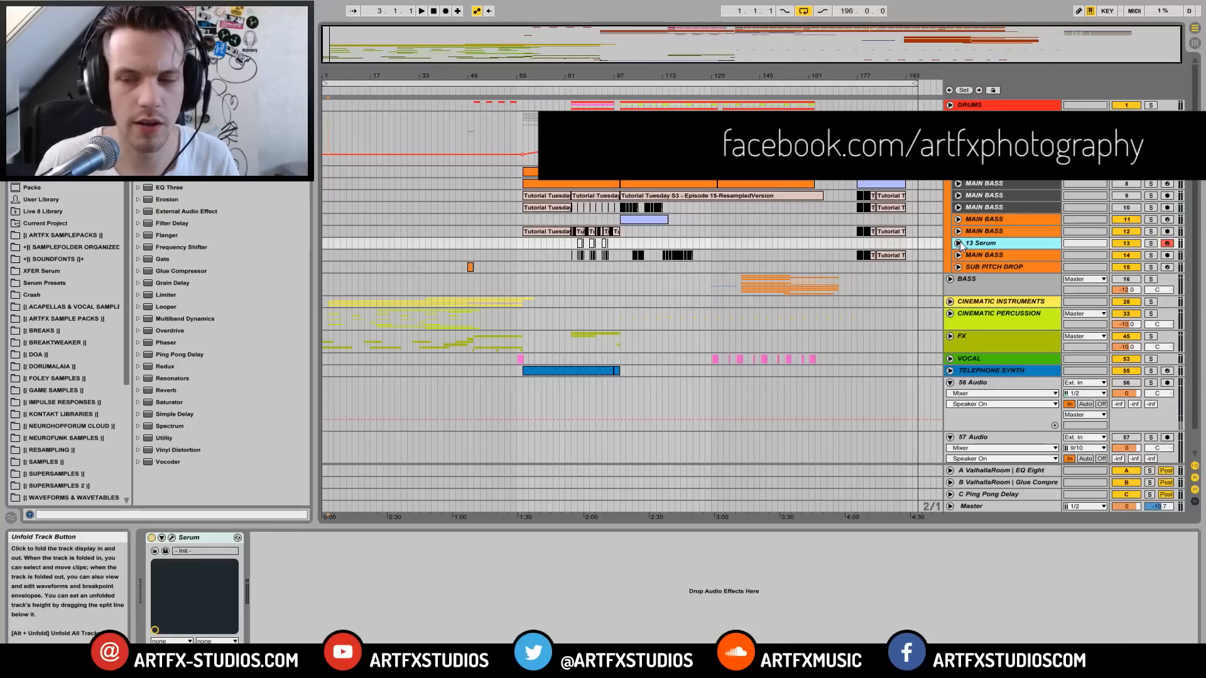
{"action": "left_click", "coordinate": [958, 244]}
{"action": "left_click", "coordinate": [959, 245]}
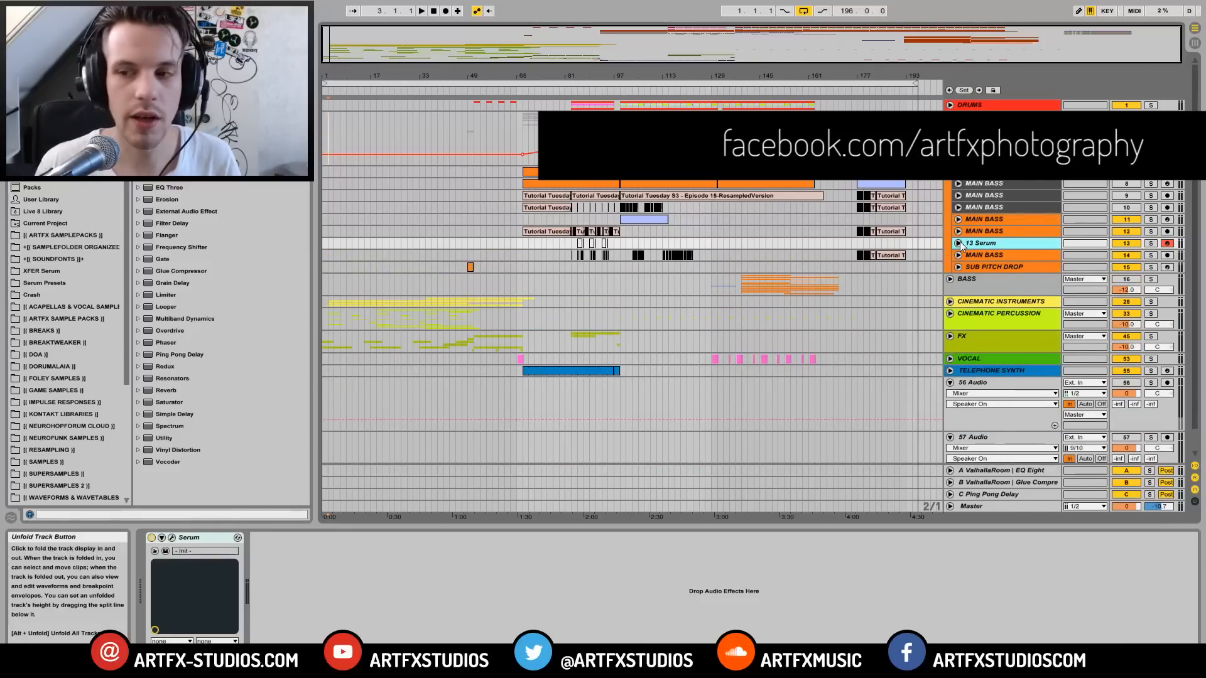
{"action": "left_click", "coordinate": [958, 244]}
{"action": "left_click", "coordinate": [958, 245]}
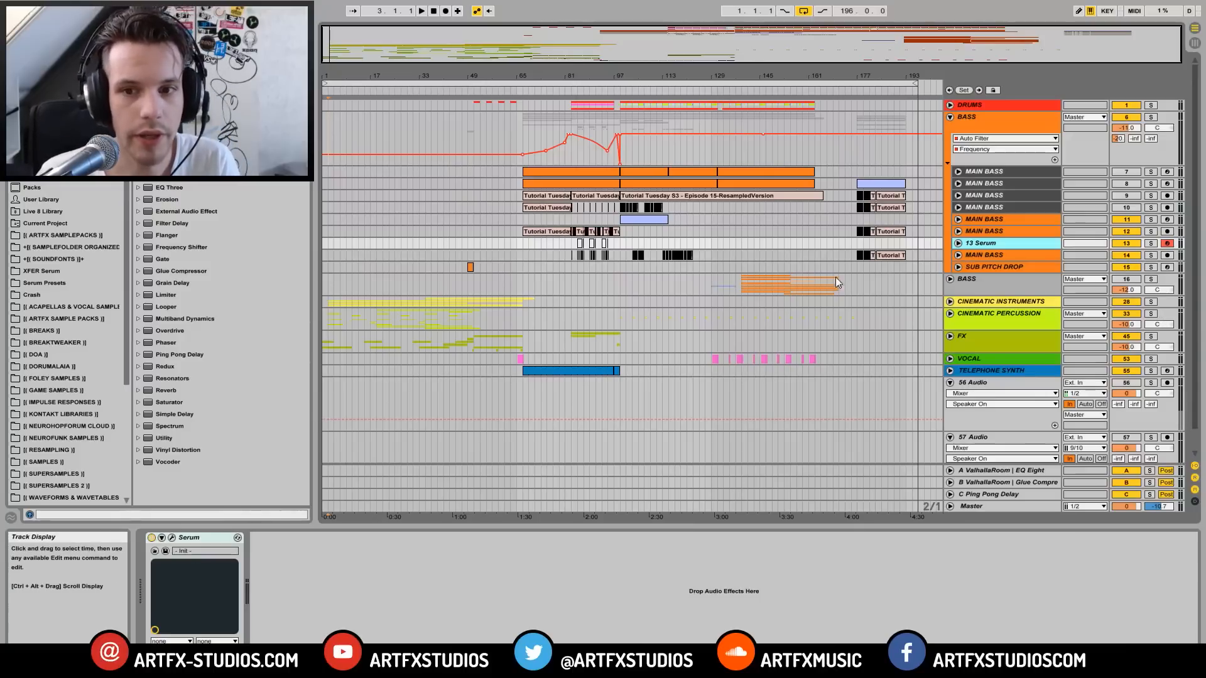
{"action": "left_click", "coordinate": [573, 246]}
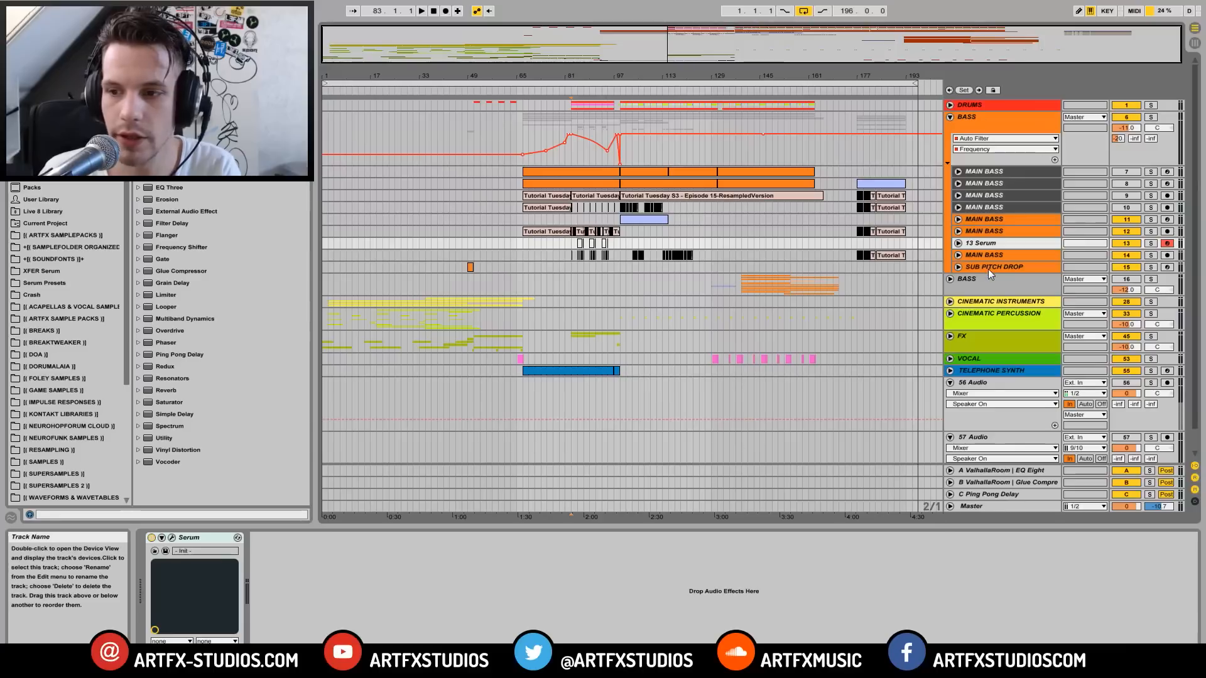
{"action": "left_click", "coordinate": [973, 245]}
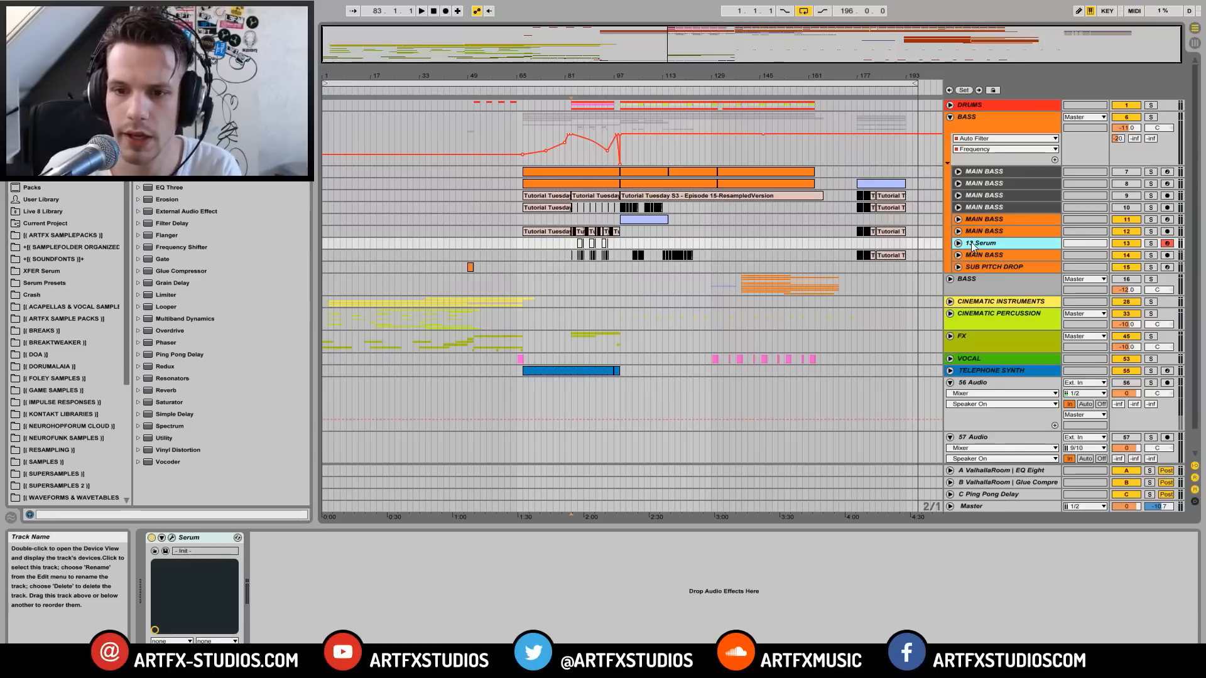